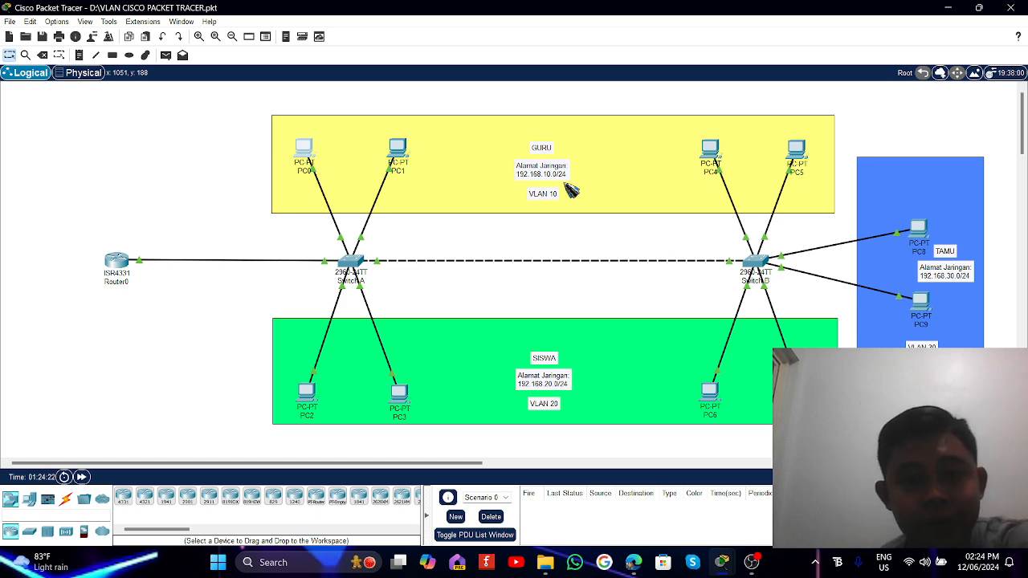
Check the static IPv4 settings of PC0 in the GURU area.
{"action": "left_click", "coordinate": [347, 159]}
{"action": "left_click", "coordinate": [251, 160]}
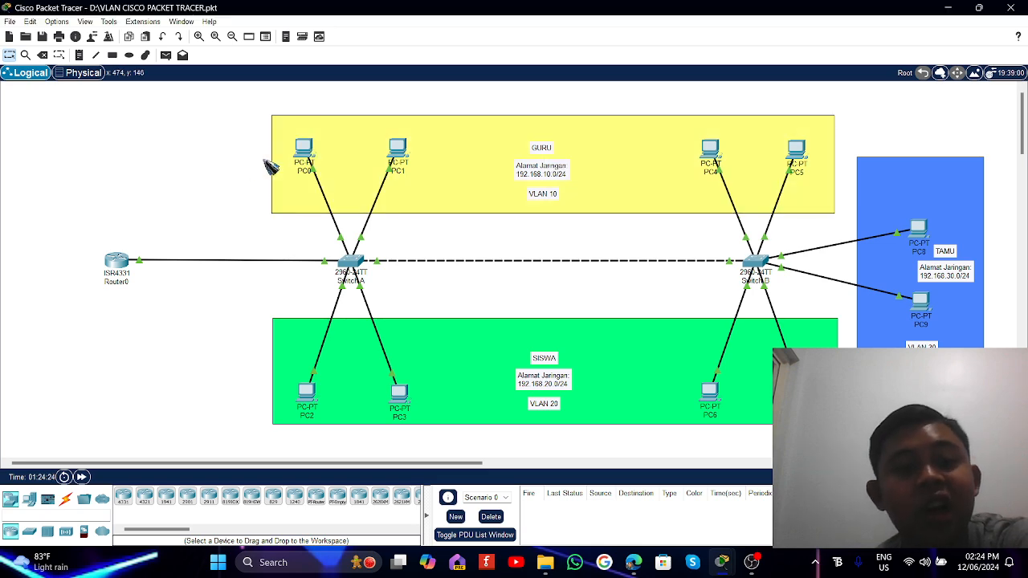
{"action": "left_click", "coordinate": [303, 153]}
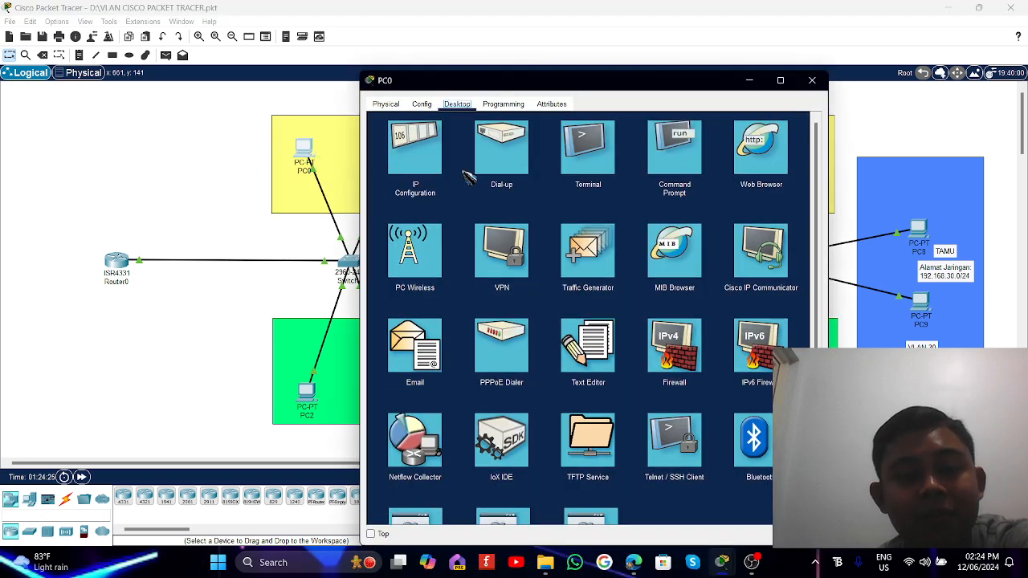
{"action": "left_click", "coordinate": [416, 157]}
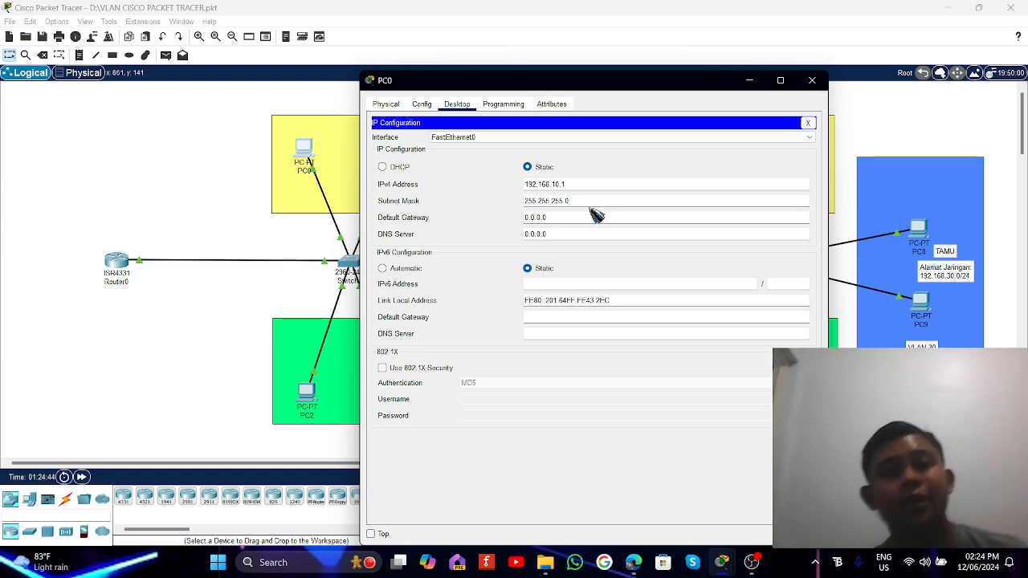
{"action": "left_click", "coordinate": [808, 123]}
Ping 192.168.10.1 from PC0's command prompt, review the output from its beginning and close the PC0 window.
{"action": "left_click", "coordinate": [601, 171]}
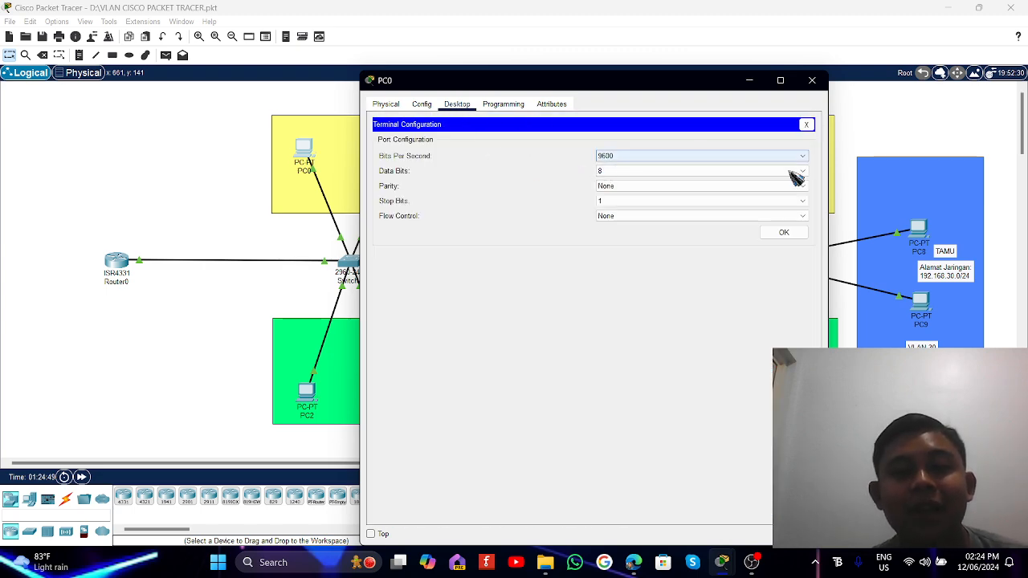
{"action": "left_click", "coordinate": [806, 124]}
{"action": "left_click", "coordinate": [675, 166]}
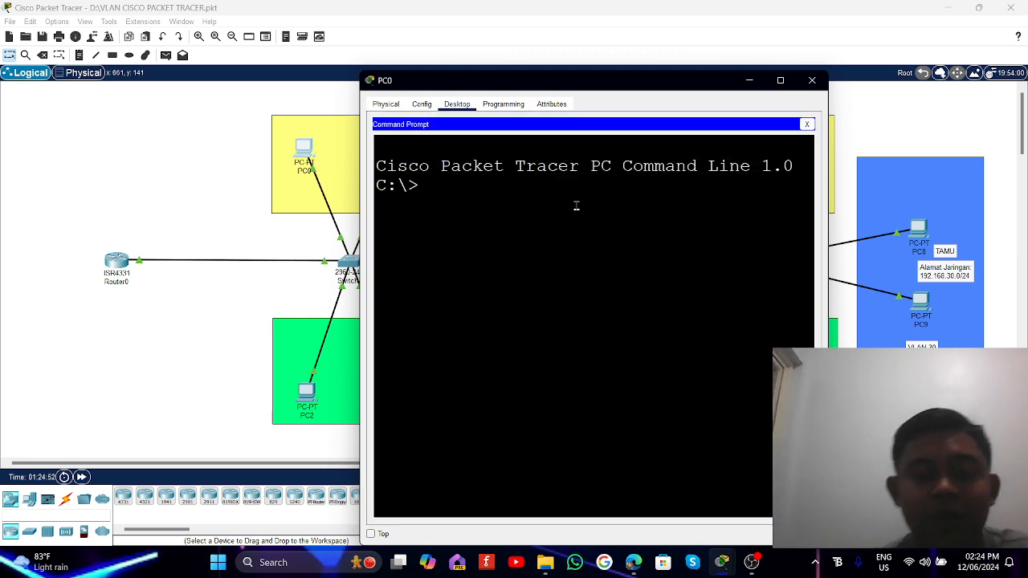
{"action": "type", "text": "pi"}
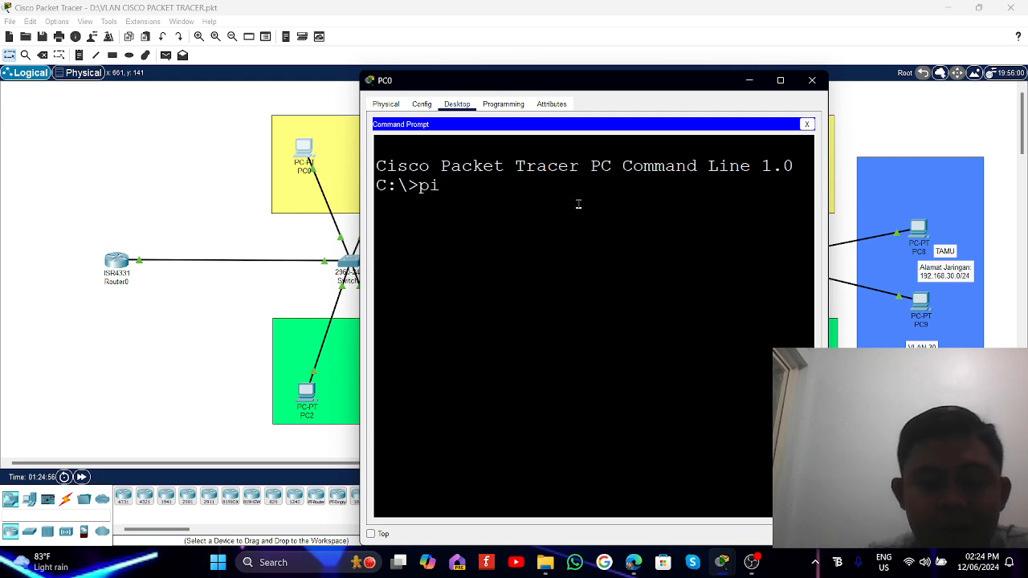
{"action": "type", "text": "ng 19"}
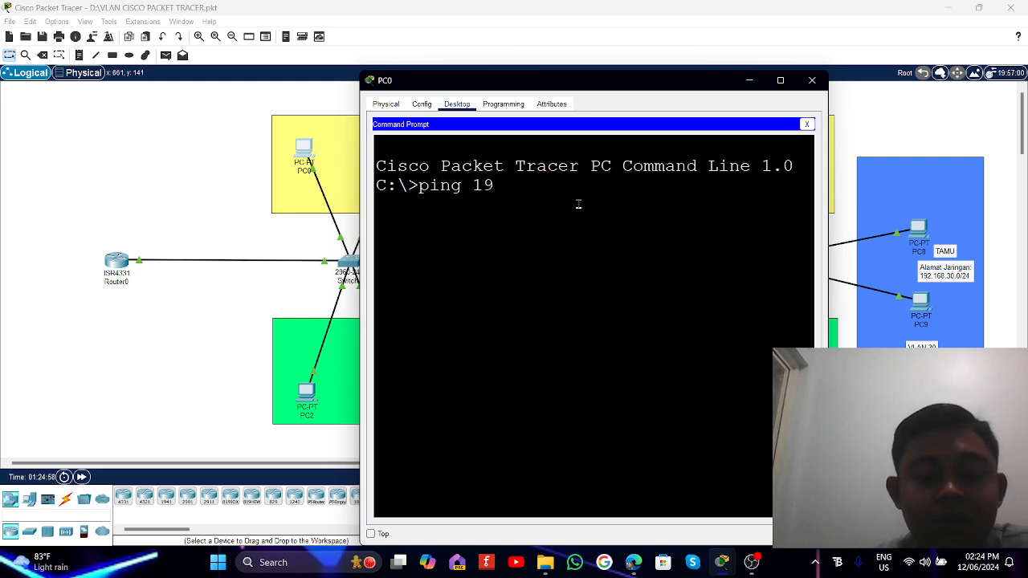
{"action": "type", "text": "2.168.10.1"}
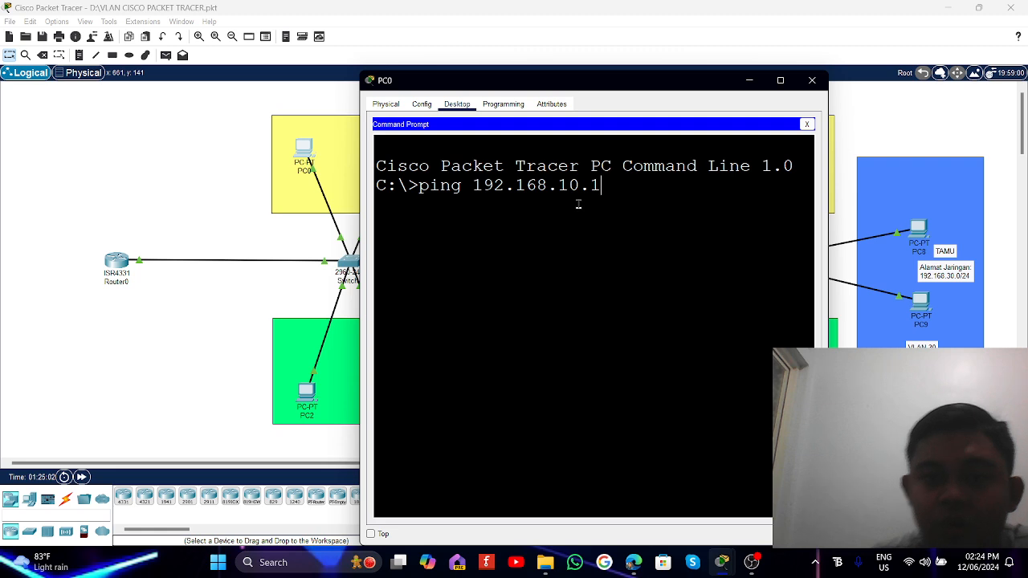
{"action": "key", "text": "Return"}
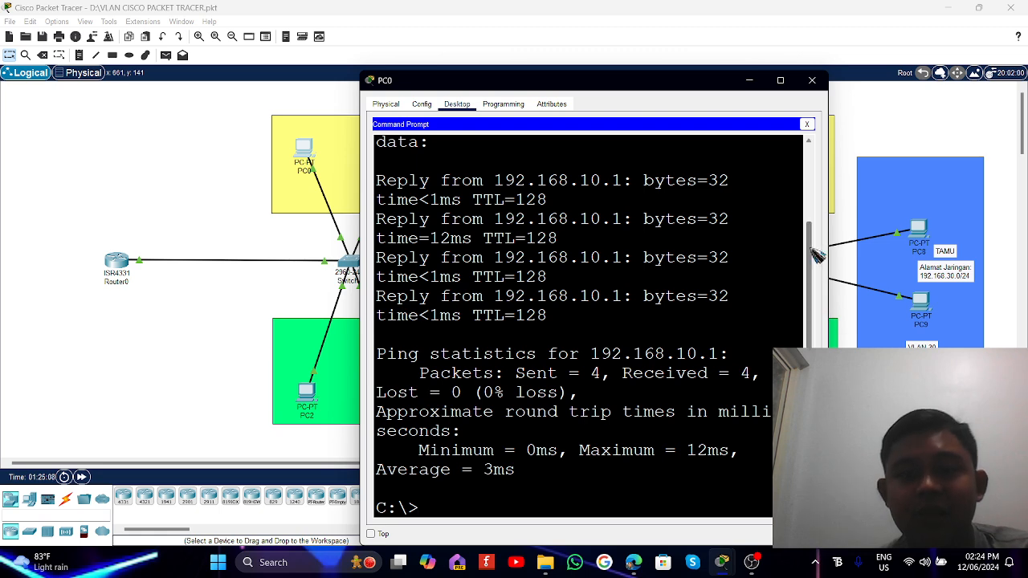
{"action": "left_click_drag", "start_coordinate": [812, 251], "coordinate": [810, 152]}
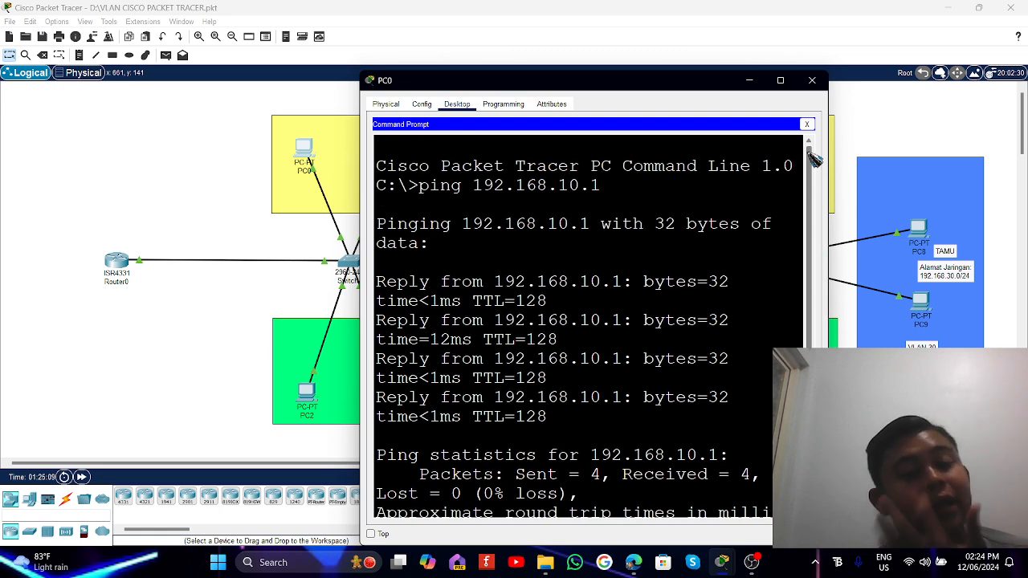
{"action": "left_click", "coordinate": [812, 81]}
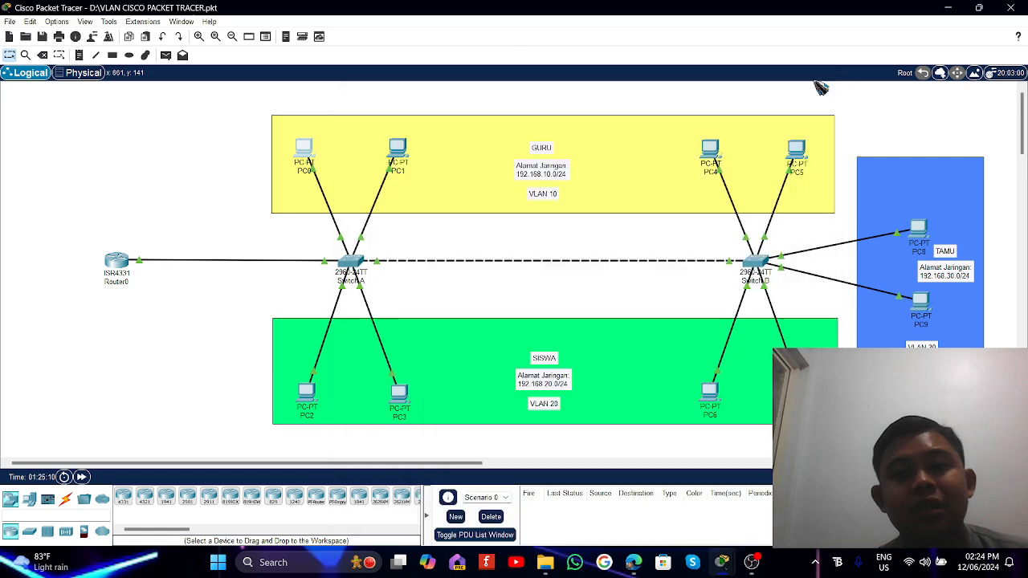
Check the static IPv4 settings of PC1 in the GURU area.
{"action": "left_click", "coordinate": [397, 154]}
{"action": "left_click", "coordinate": [432, 159]}
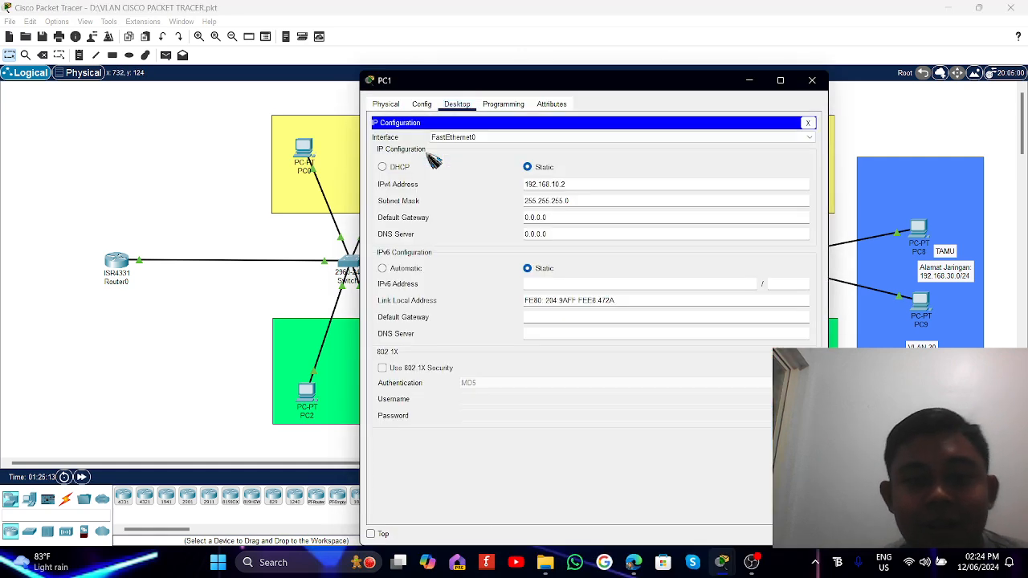
{"action": "left_click", "coordinate": [813, 126]}
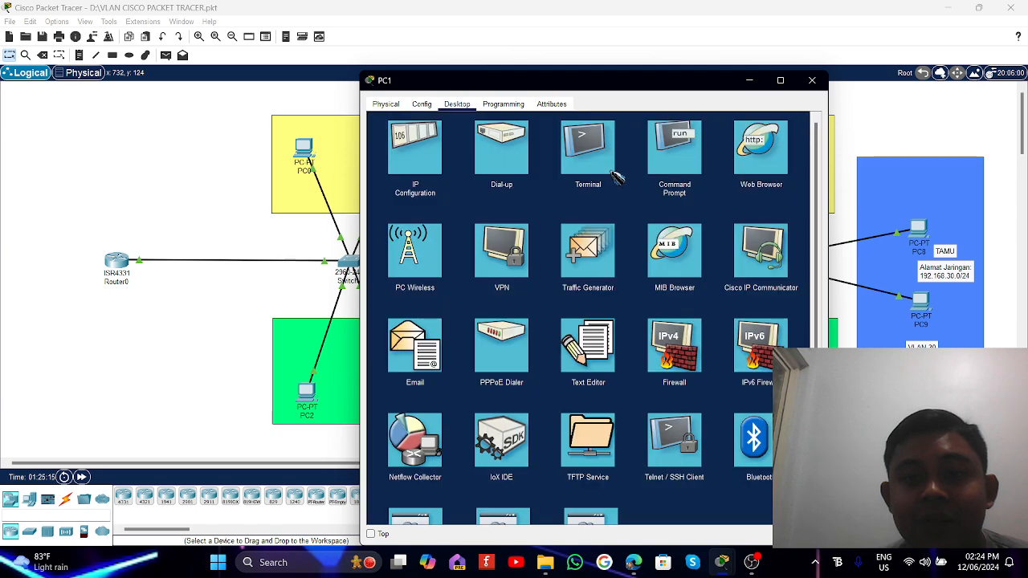
Ping 192.168.20.1 in the SISWA network from PC1's command prompt and compare the output with the topology.
{"action": "left_click", "coordinate": [674, 172]}
{"action": "type", "text": "ping "}
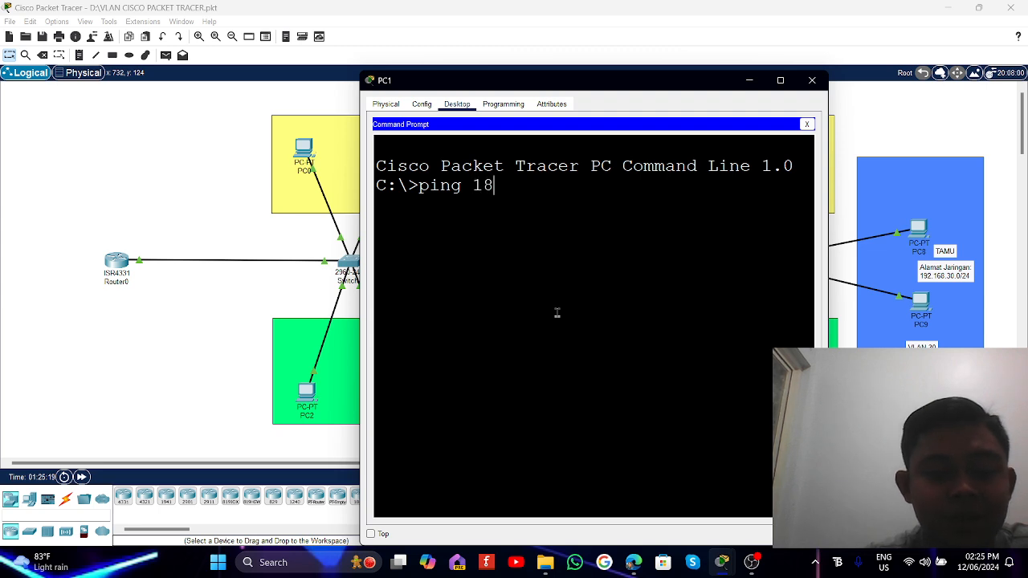
{"action": "type", "text": "192."}
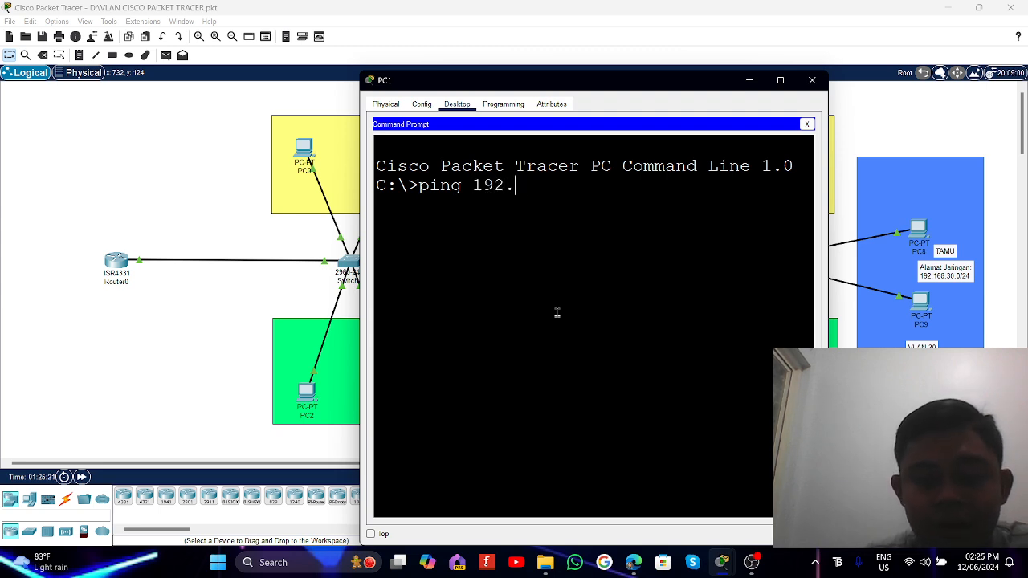
{"action": "type", "text": "168.2-"}
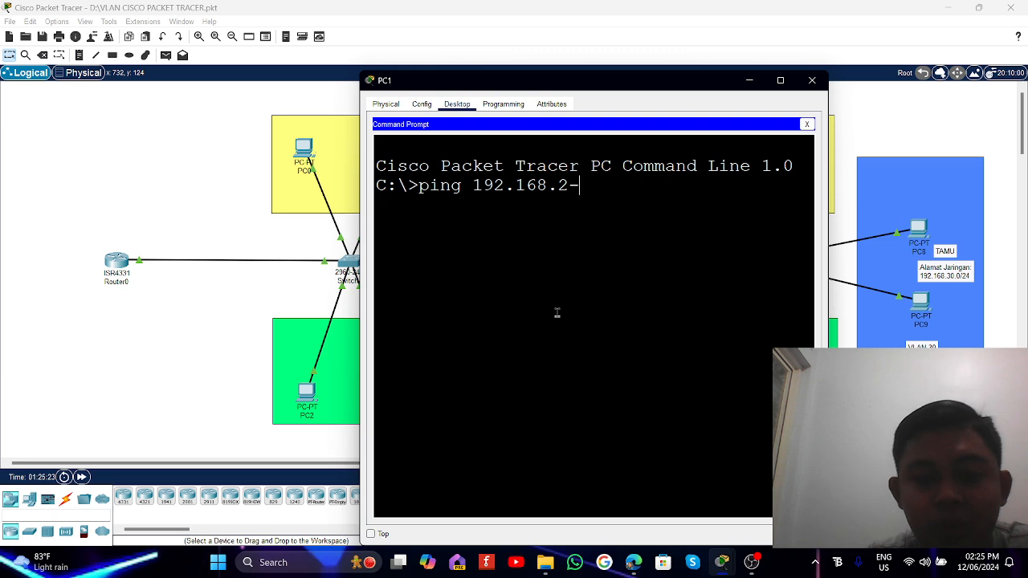
{"action": "type", "text": "0.1"}
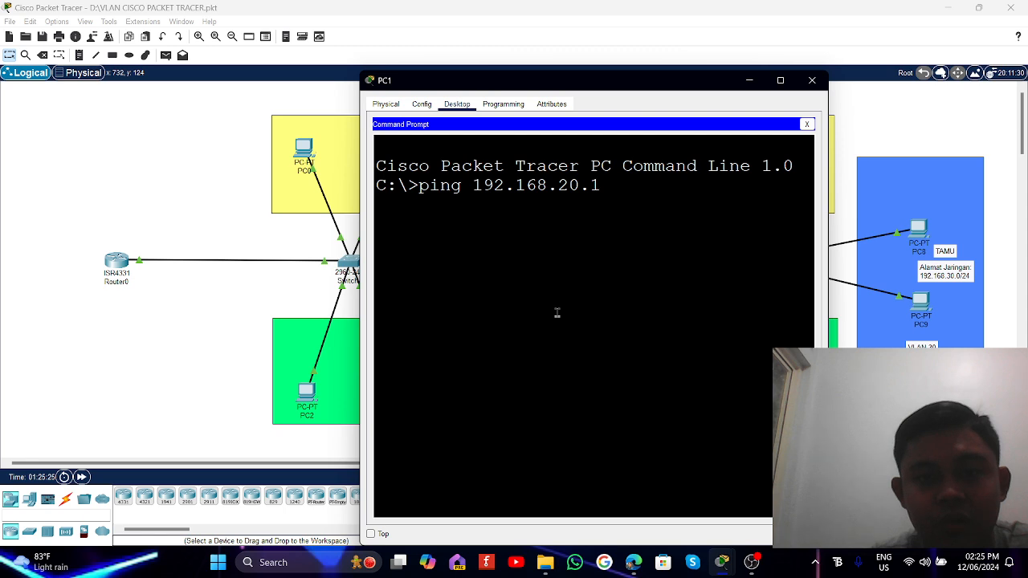
{"action": "key", "text": "Return"}
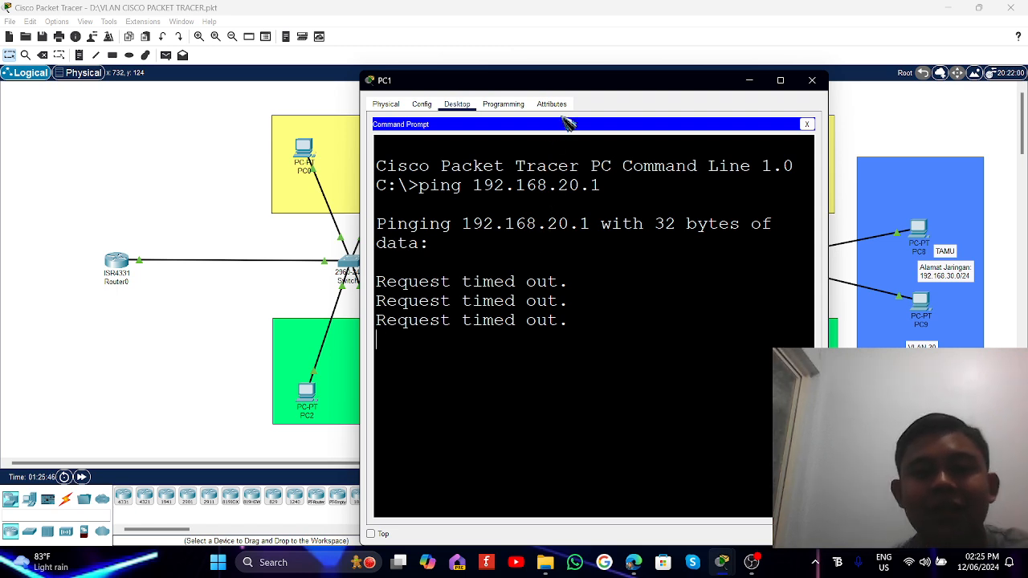
{"action": "left_click_drag", "start_coordinate": [553, 87], "coordinate": [498, 231]}
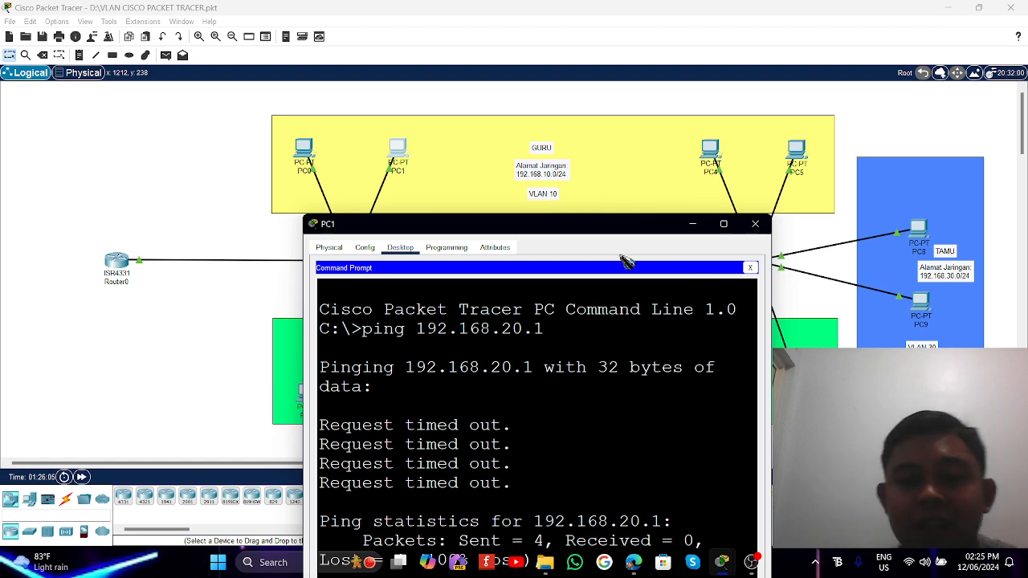
{"action": "left_click_drag", "start_coordinate": [606, 233], "coordinate": [625, 125]}
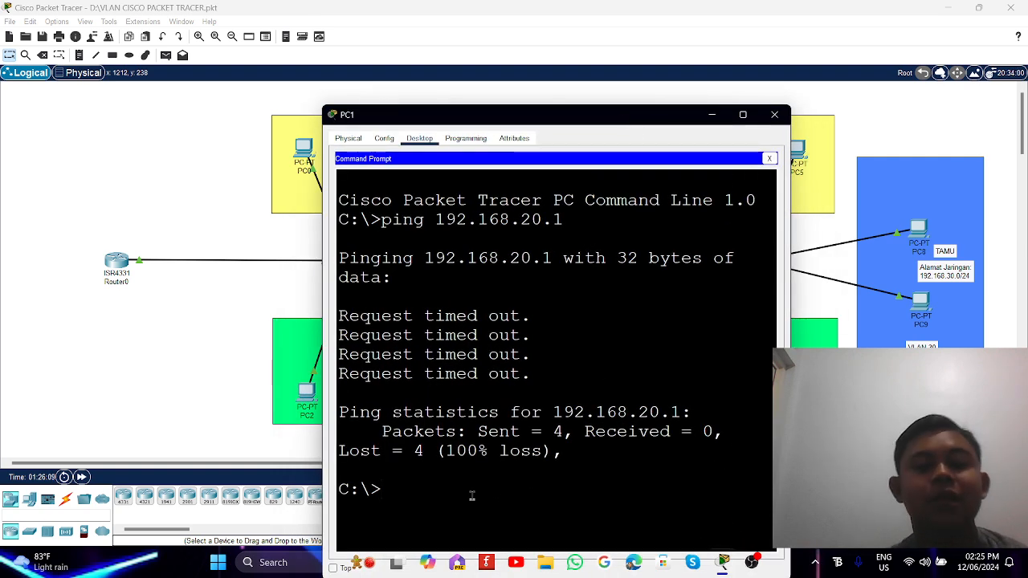
Ping 192.168.10.2 in the GURU network from PC1's command prompt.
{"action": "type", "text": "pi"}
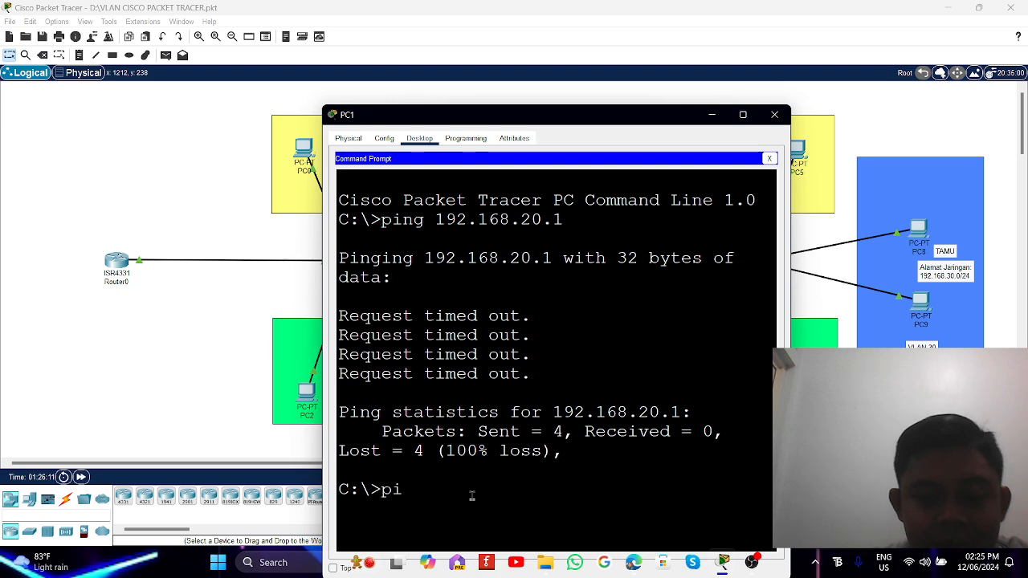
{"action": "type", "text": "ng "}
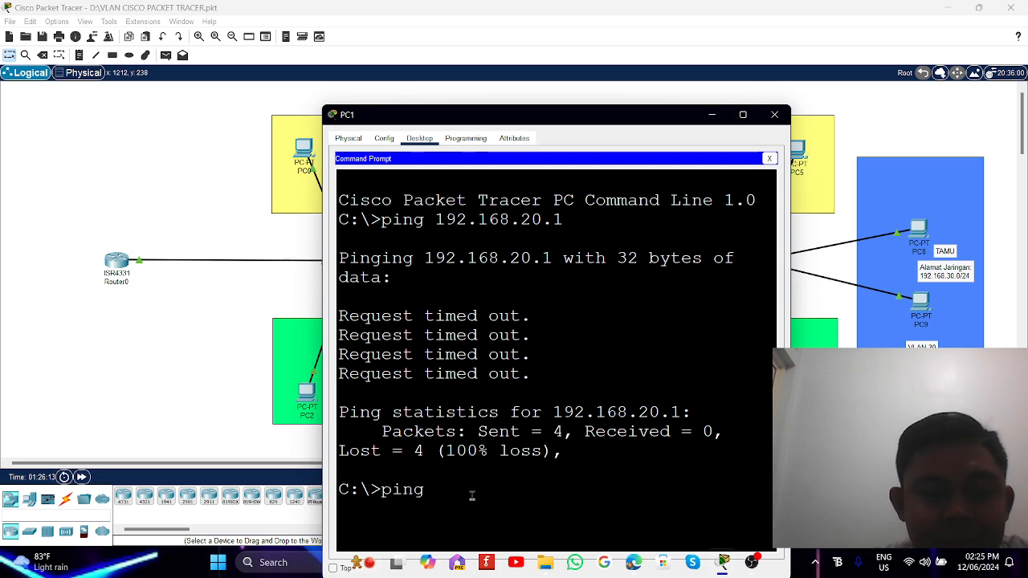
{"action": "type", "text": "192"}
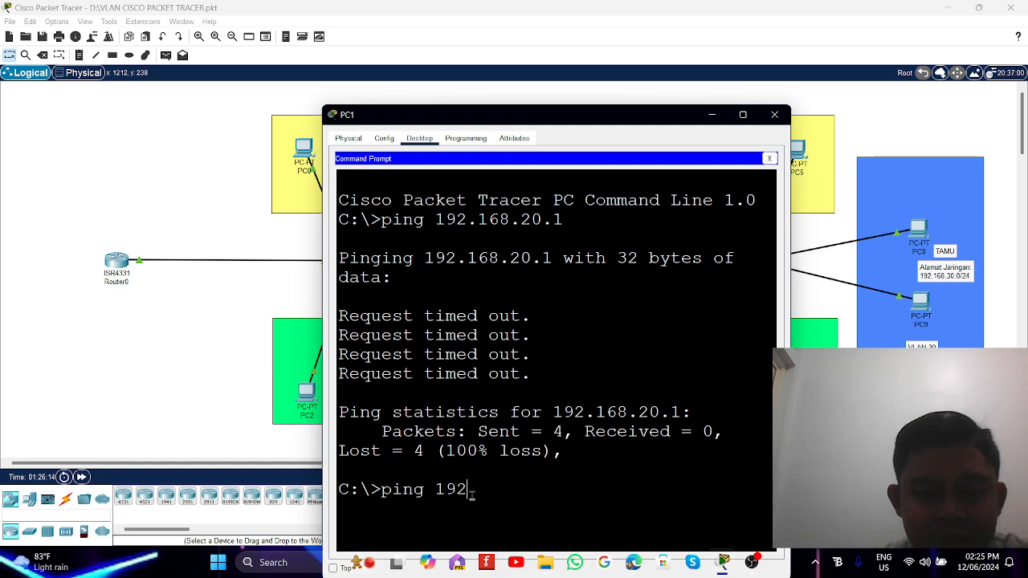
{"action": "type", "text": "."}
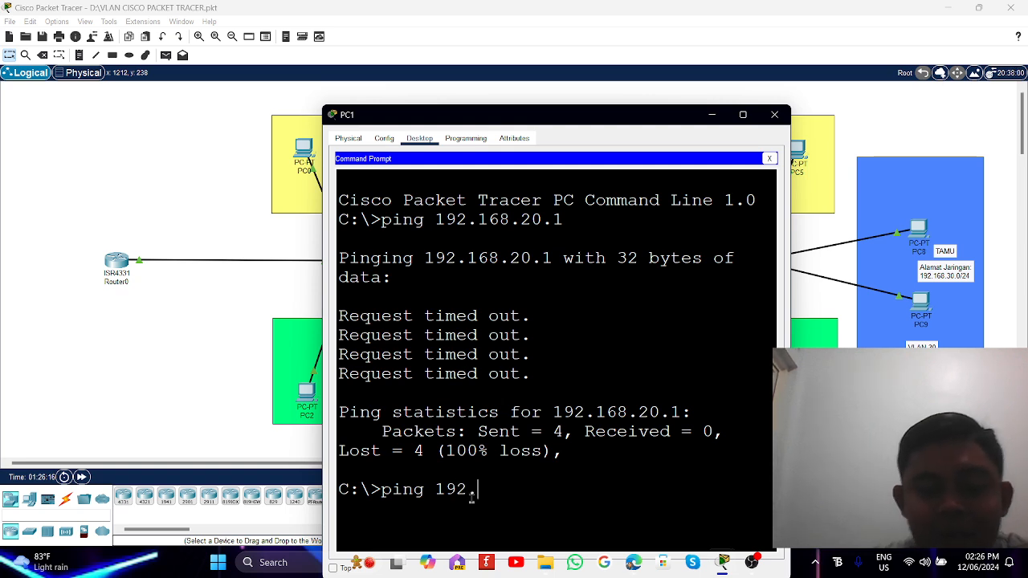
{"action": "type", "text": "168."}
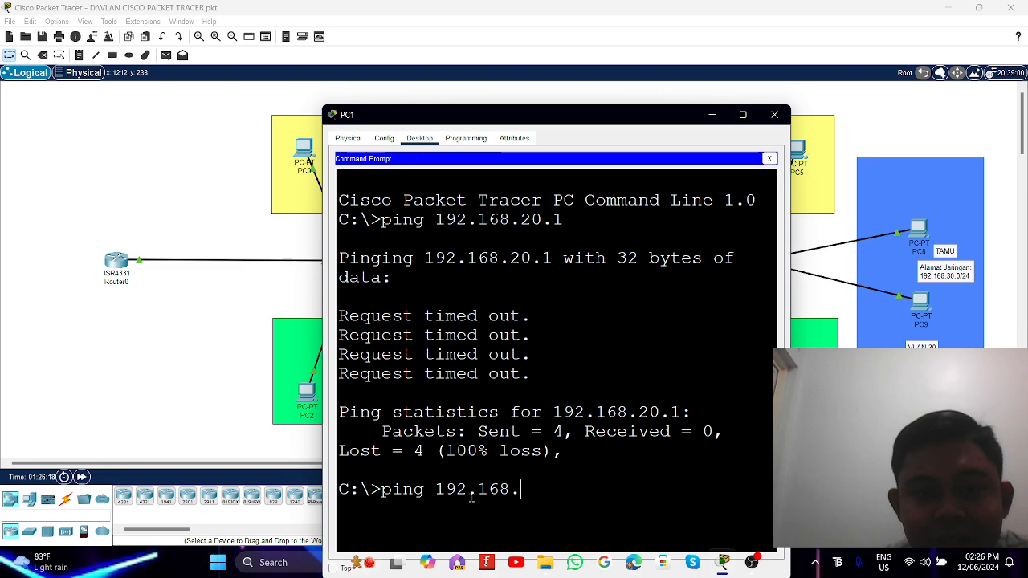
{"action": "type", "text": "10."}
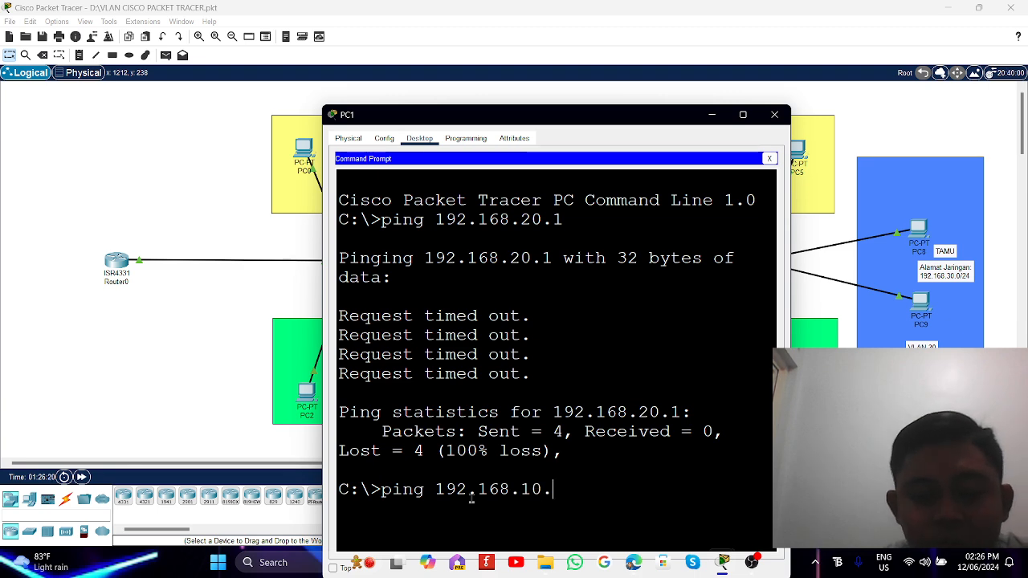
{"action": "type", "text": "2"}
{"action": "key", "text": "Return"}
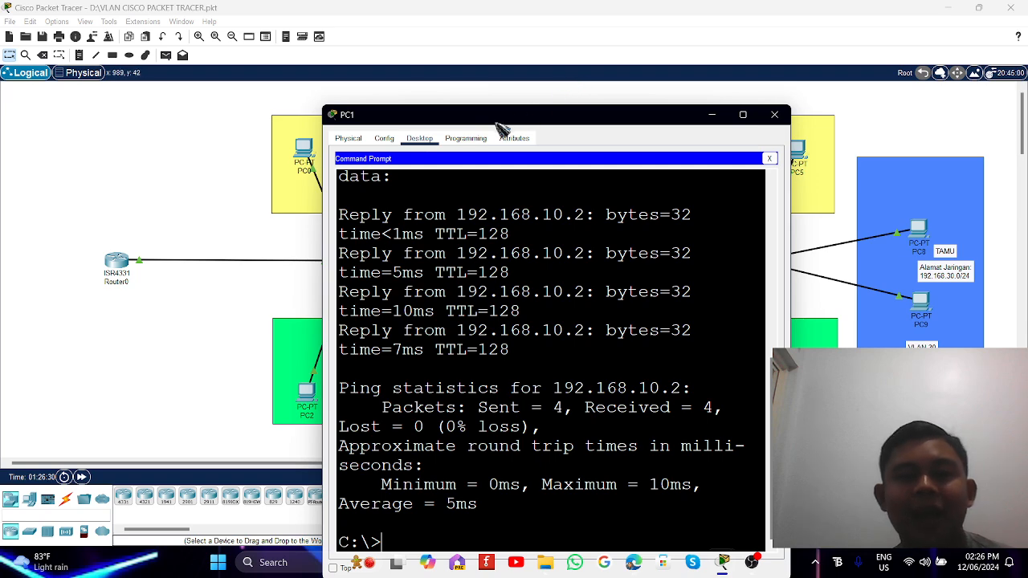
Compare PC1's ping outputs with the VLAN address labels in the topology, then close its command prompt and device window.
{"action": "left_click_drag", "start_coordinate": [498, 119], "coordinate": [138, 80]}
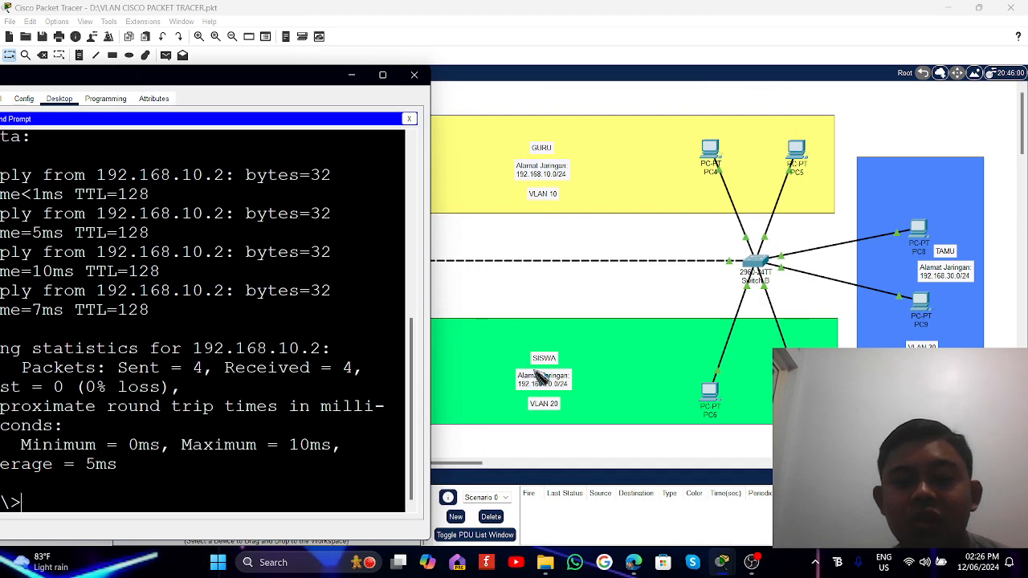
{"action": "mouse_move", "coordinate": [286, 80]}
{"action": "left_mouse_down"}
{"action": "mouse_move", "coordinate": [292, 24]}
{"action": "mouse_move", "coordinate": [332, 8]}
{"action": "mouse_move", "coordinate": [304, 92]}
{"action": "mouse_move", "coordinate": [291, 76]}
{"action": "left_mouse_up"}
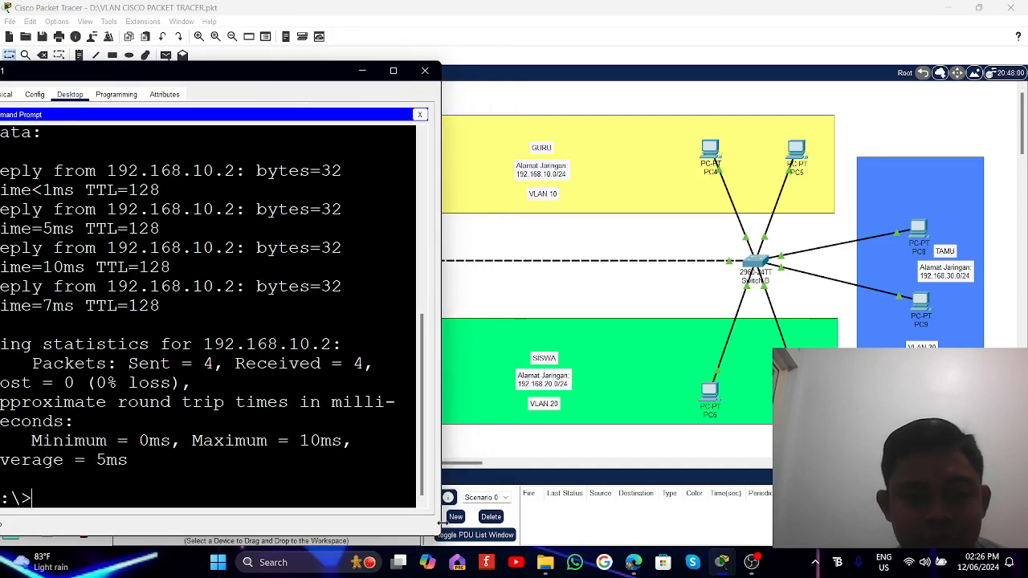
{"action": "left_click_drag", "start_coordinate": [441, 536], "coordinate": [371, 305]}
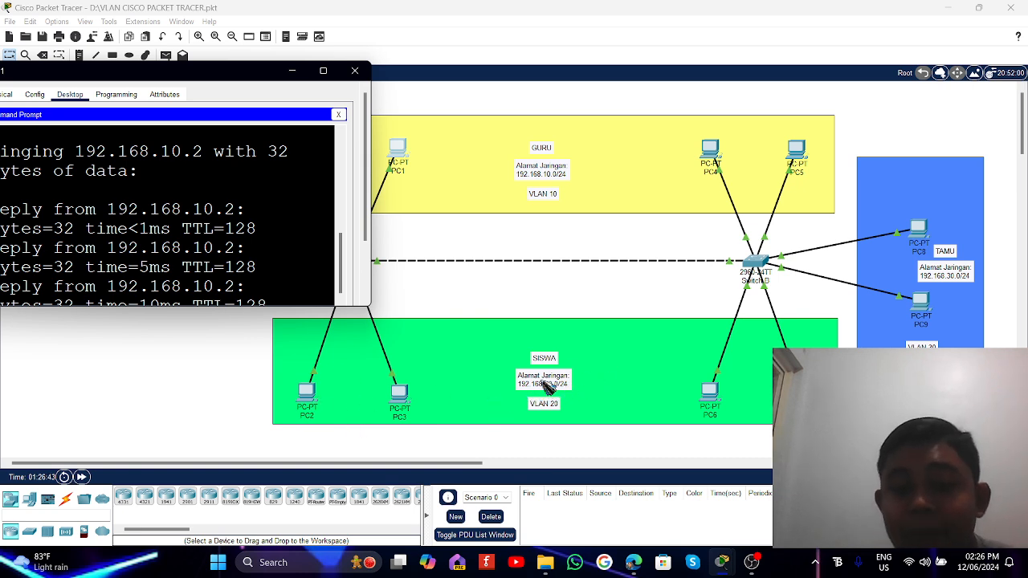
{"action": "left_click", "coordinate": [323, 70]}
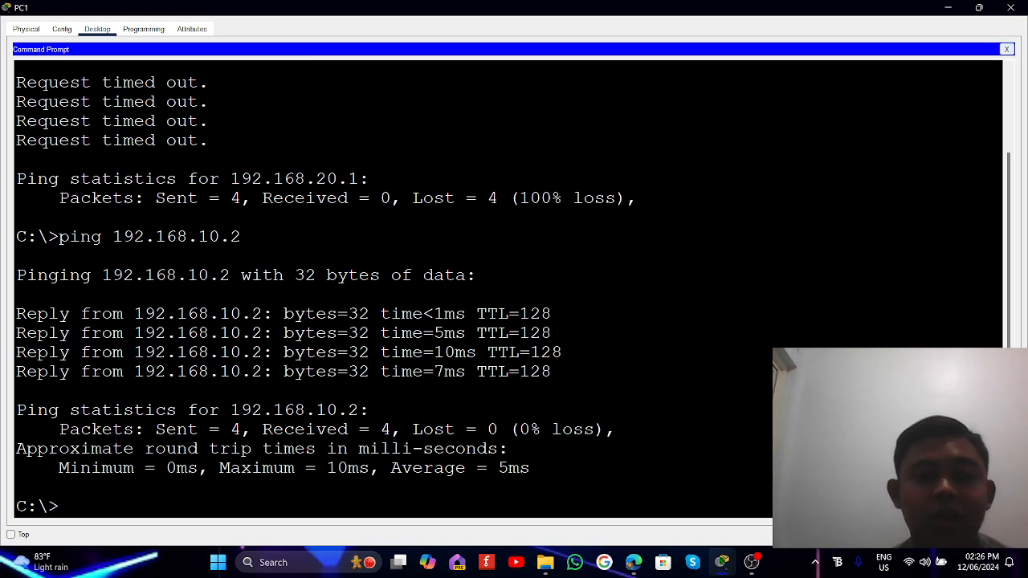
{"action": "left_click", "coordinate": [1007, 49]}
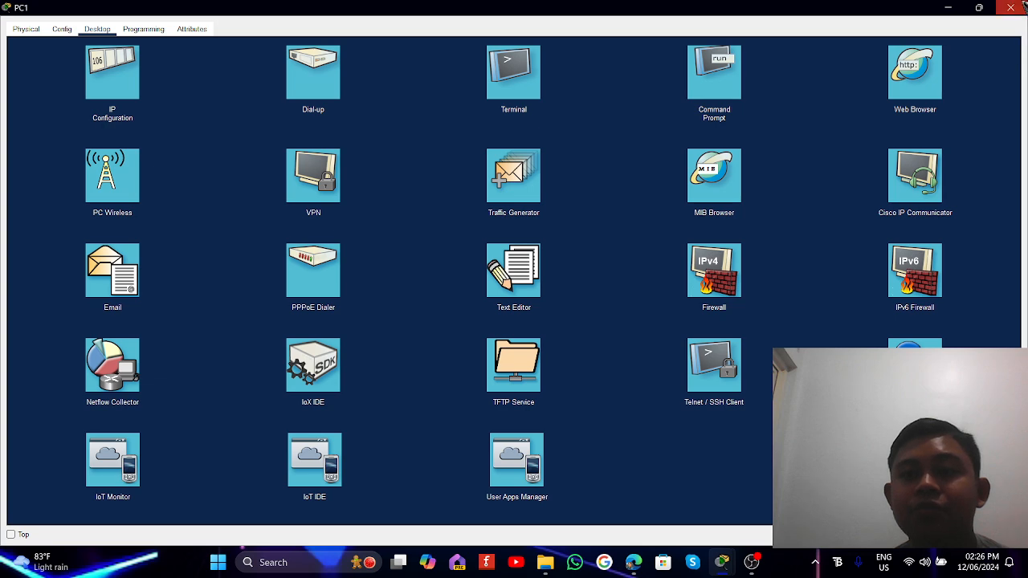
{"action": "left_click", "coordinate": [1010, 8]}
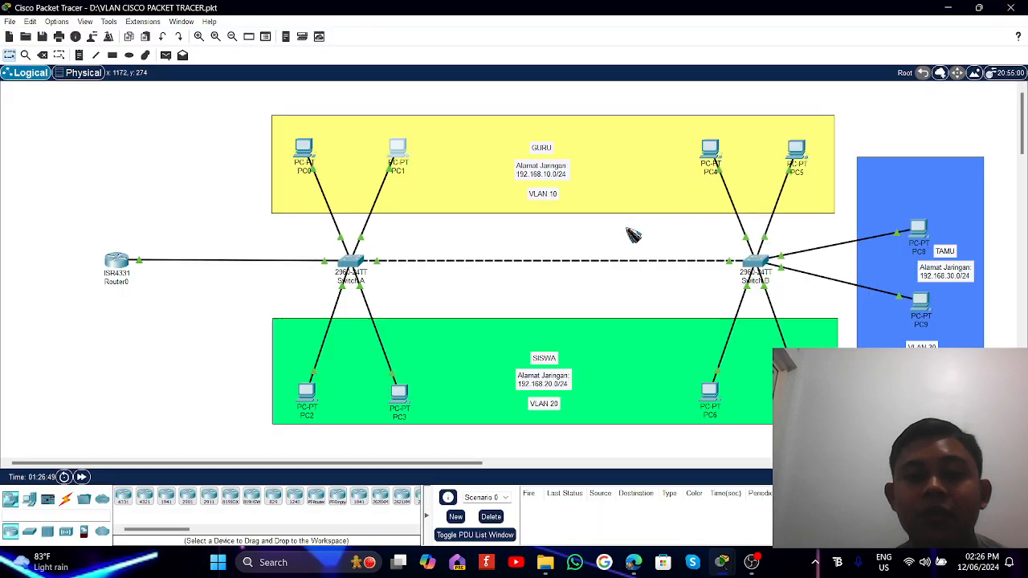
Ping 192.168.10.3 from PC4's command prompt in the GURU area, then close the PC4 window.
{"action": "left_click", "coordinate": [711, 158]}
{"action": "left_click", "coordinate": [676, 160]}
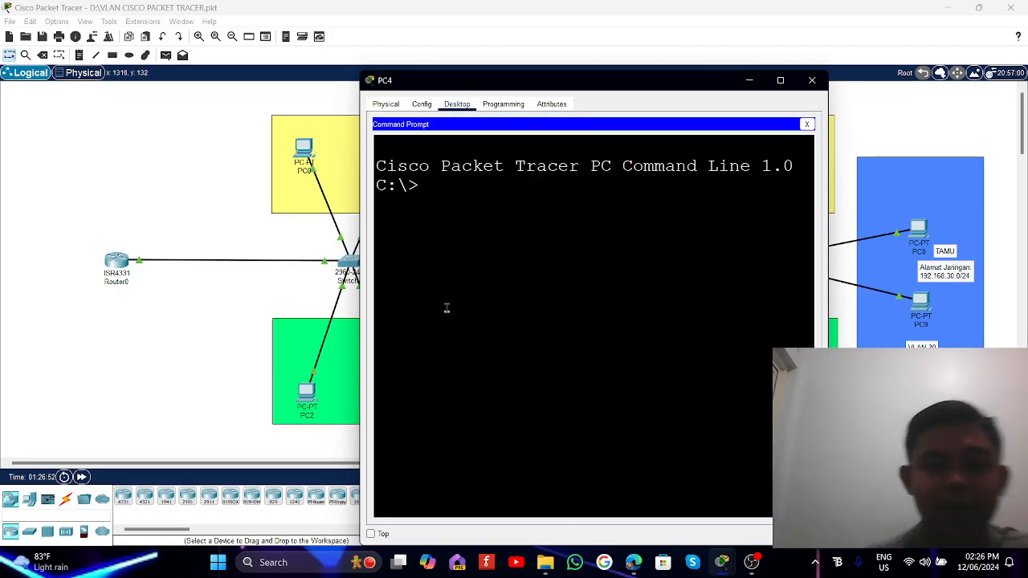
{"action": "type", "text": "pin"}
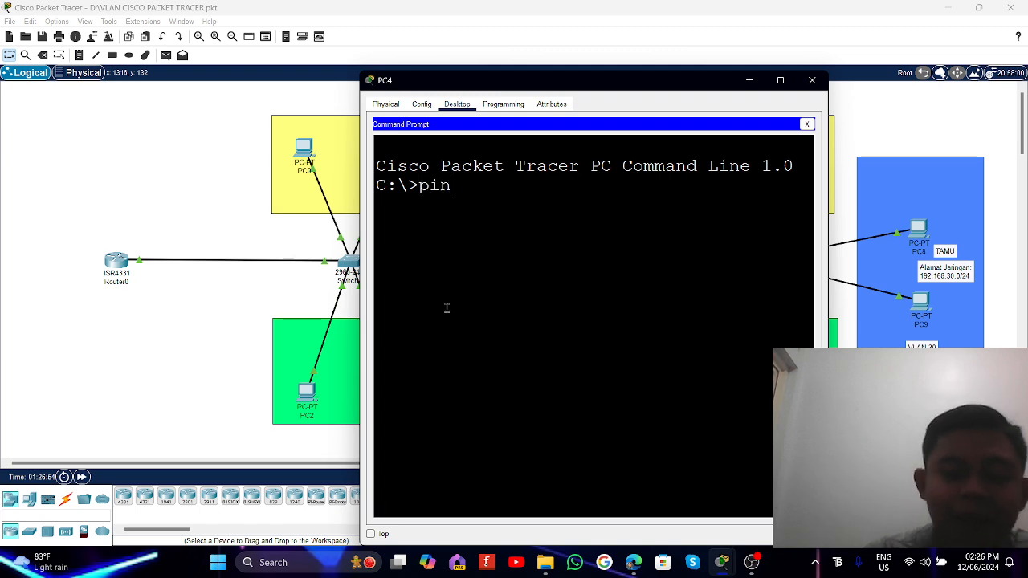
{"action": "type", "text": "g 192.16"}
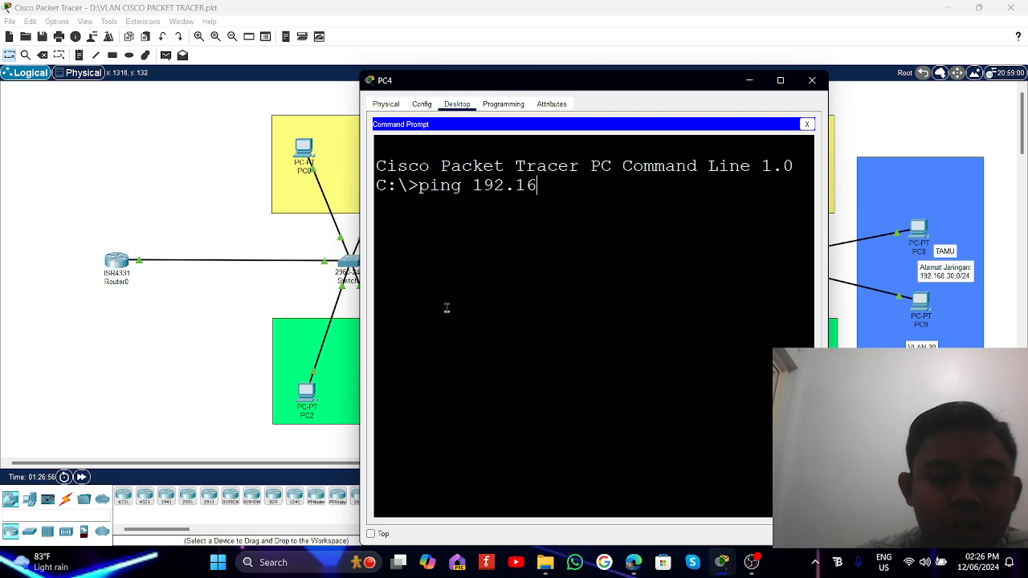
{"action": "type", "text": "8.10.3"}
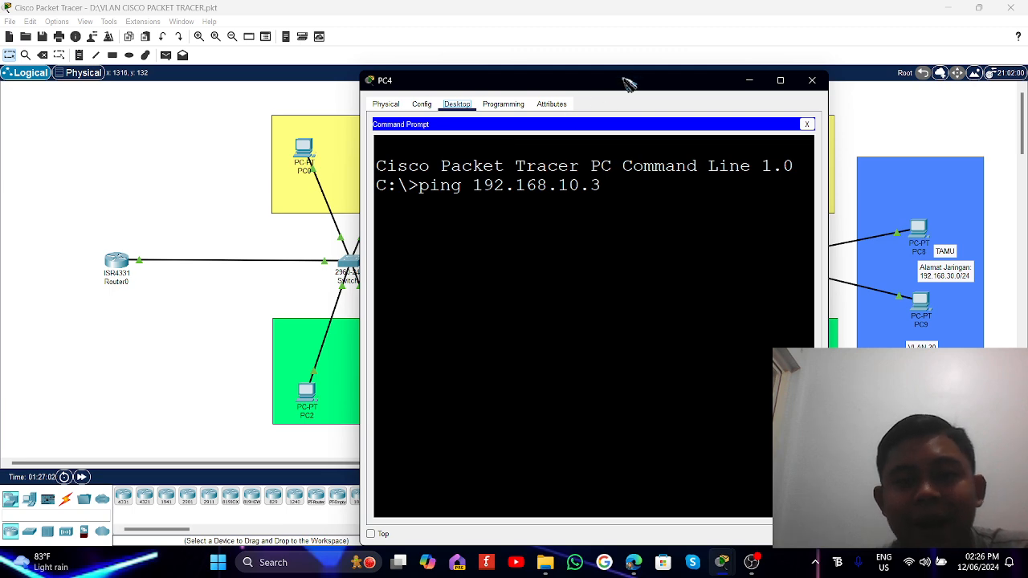
{"action": "left_click_drag", "start_coordinate": [624, 78], "coordinate": [442, 215]}
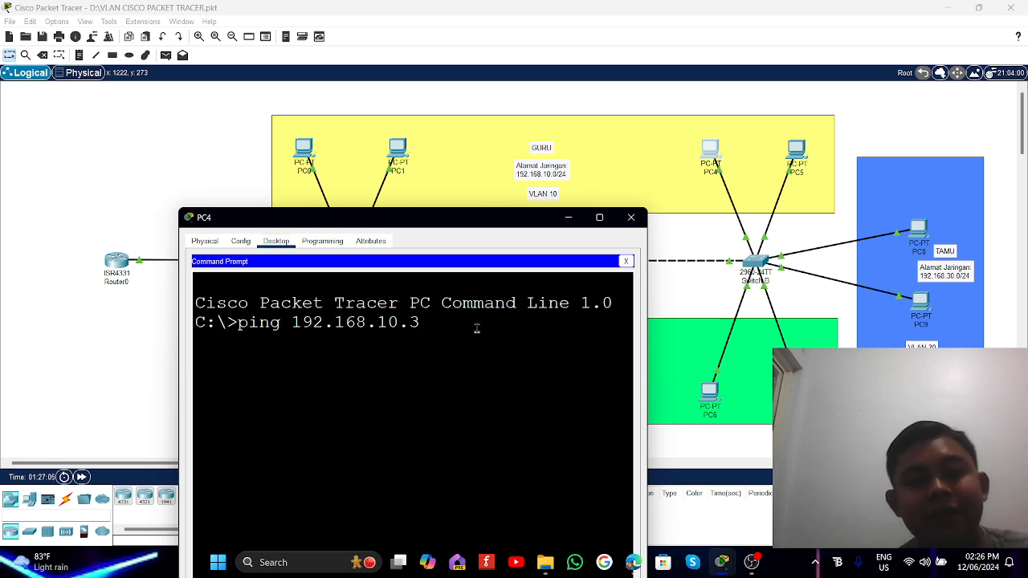
{"action": "key", "text": "Return"}
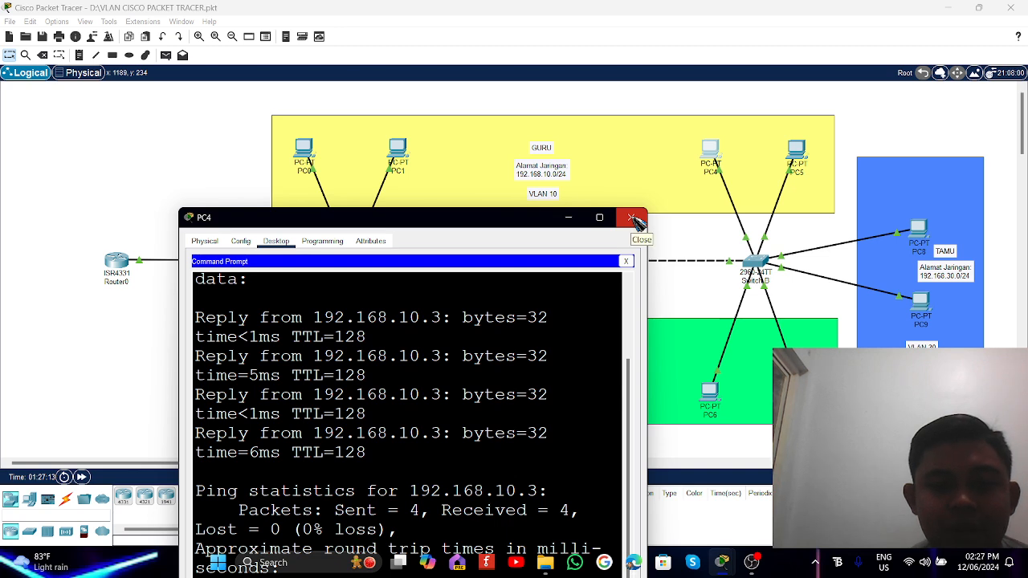
{"action": "left_click", "coordinate": [632, 219]}
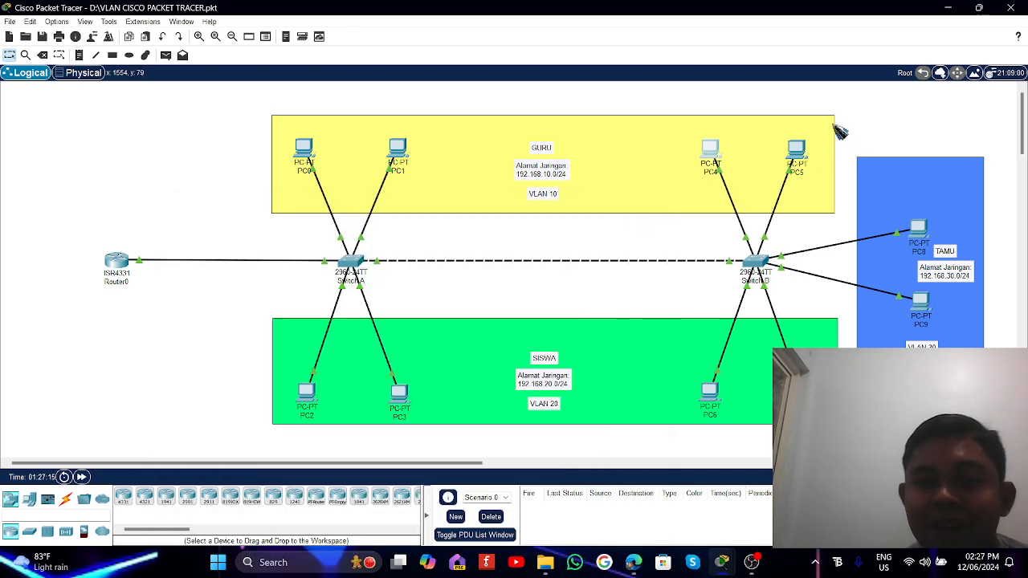
Ping 192.168.10.4 from PC5's command prompt in the GURU area, then close the PC5 window.
{"action": "left_click", "coordinate": [804, 163]}
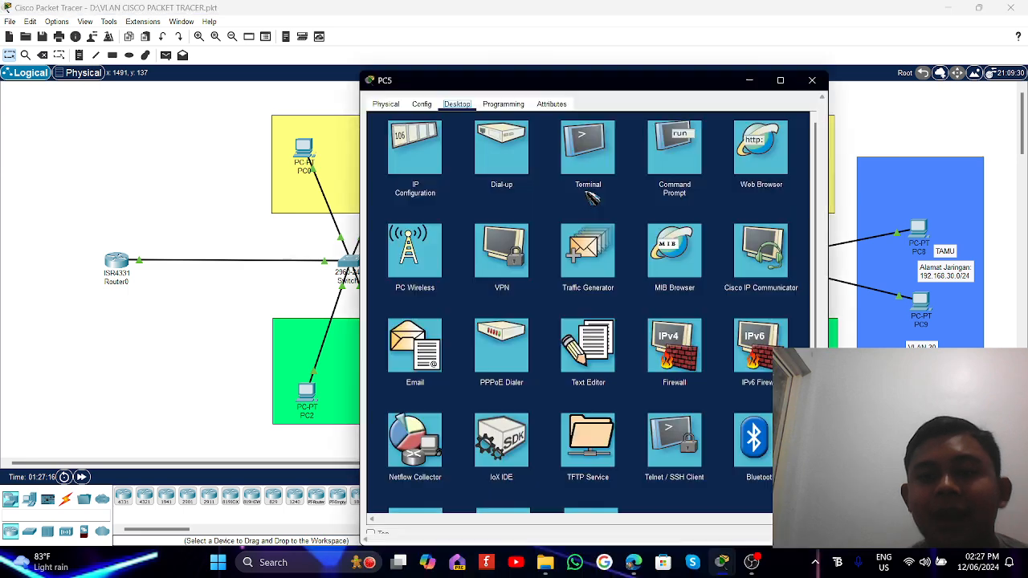
{"action": "left_click", "coordinate": [666, 160]}
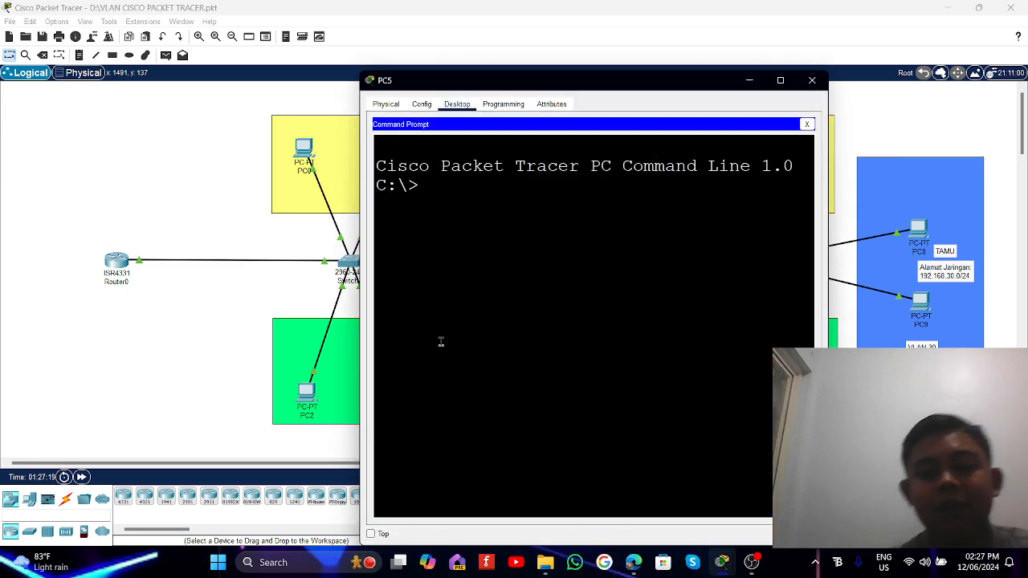
{"action": "type", "text": "ping 192."}
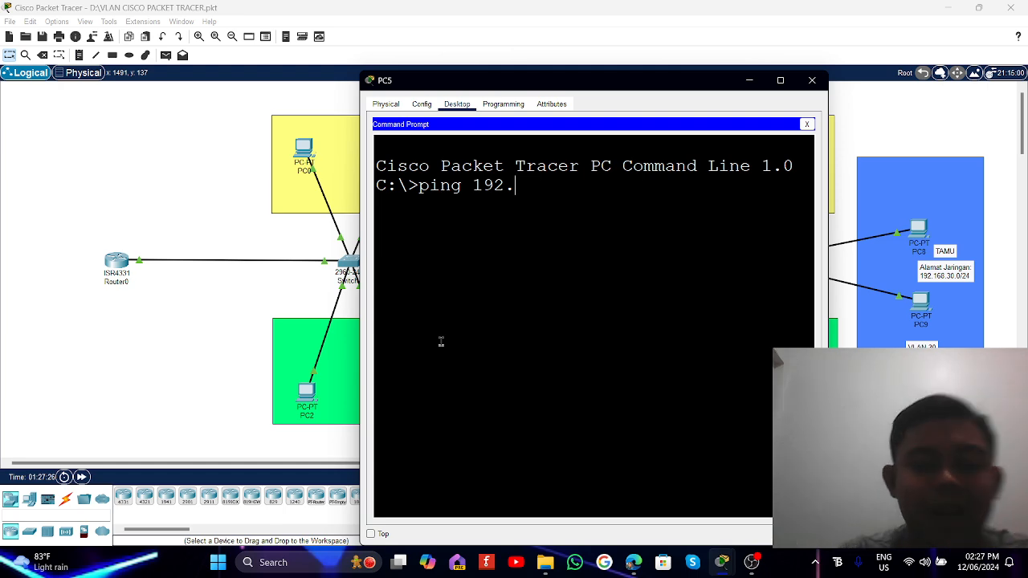
{"action": "type", "text": "168"}
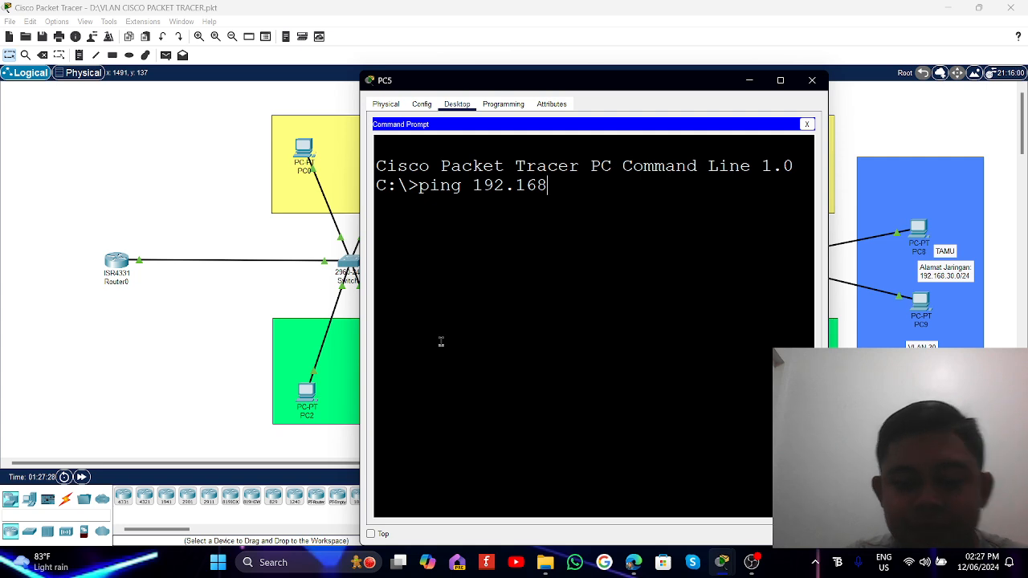
{"action": "type", "text": ".10."}
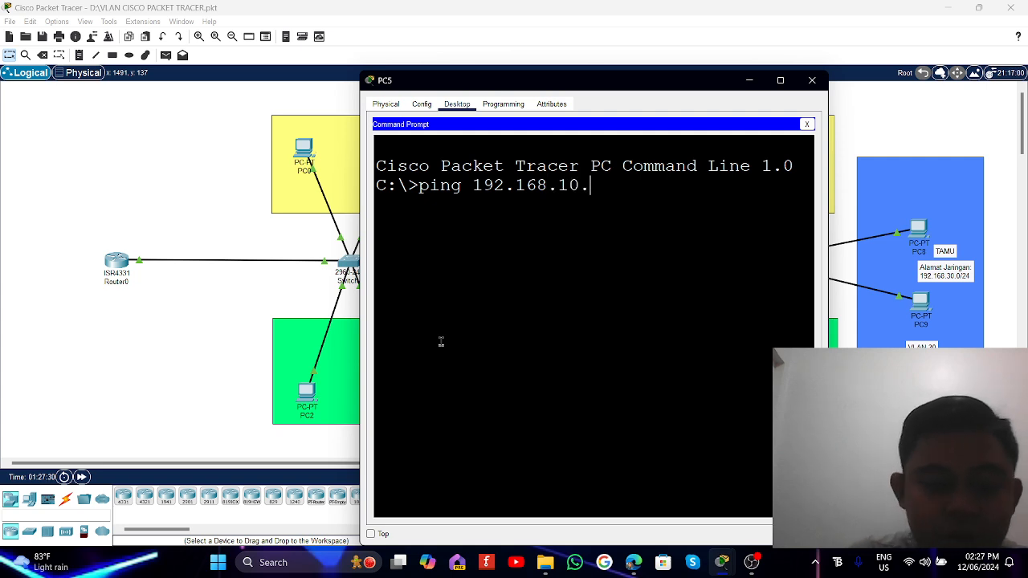
{"action": "type", "text": "4"}
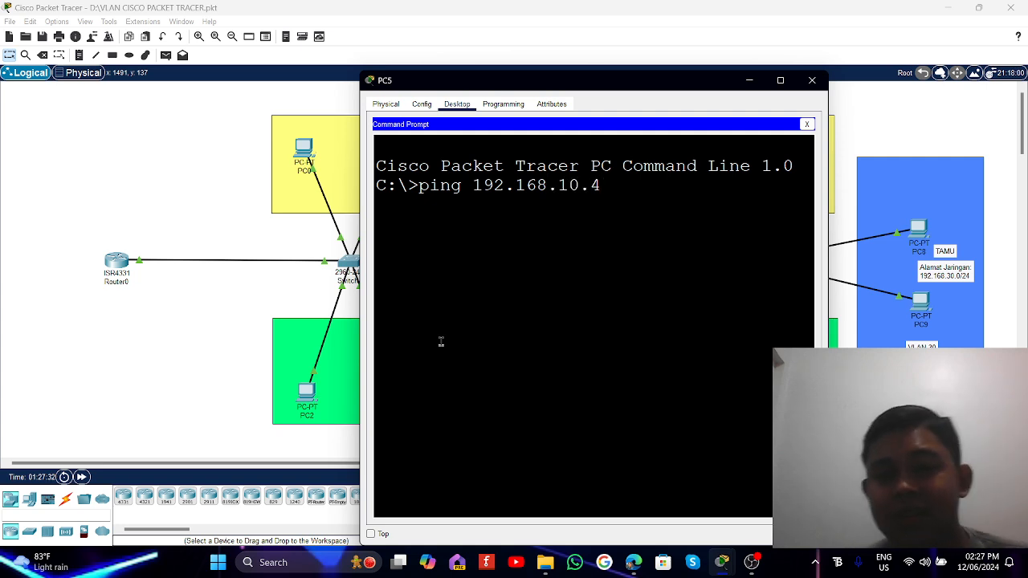
{"action": "key", "text": "Return"}
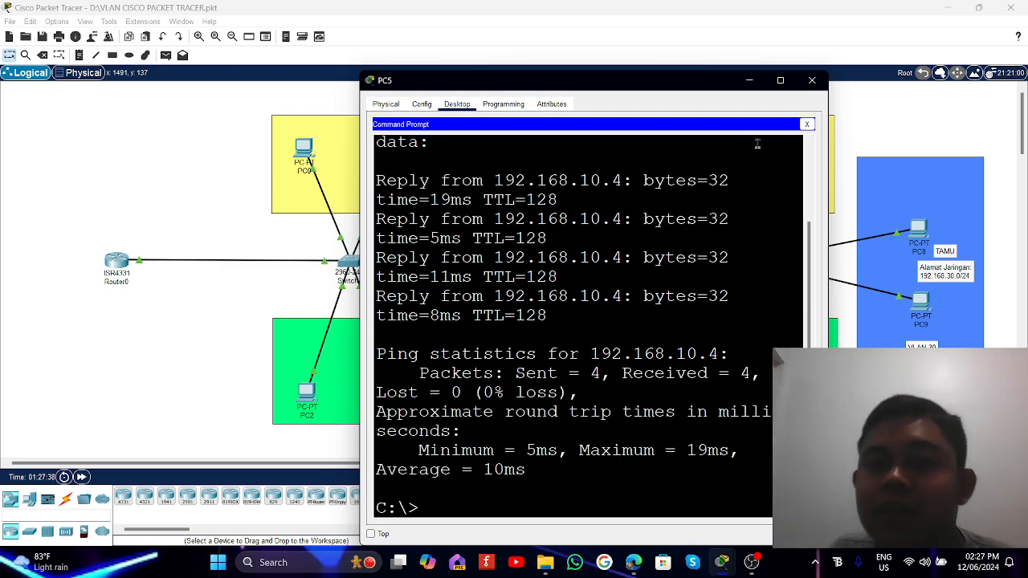
{"action": "left_click", "coordinate": [812, 79]}
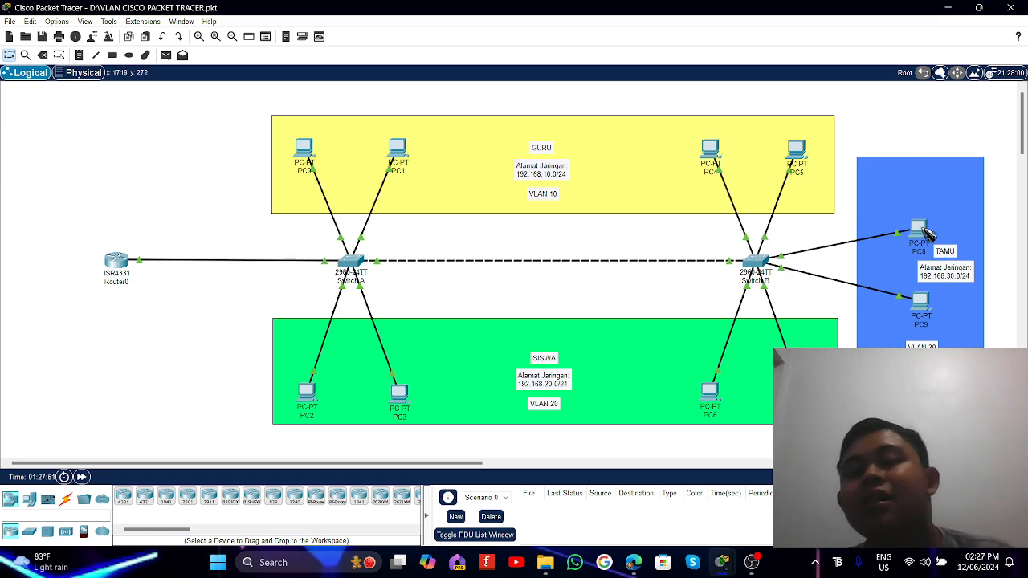
{"action": "mouse_move", "coordinate": [928, 231]}
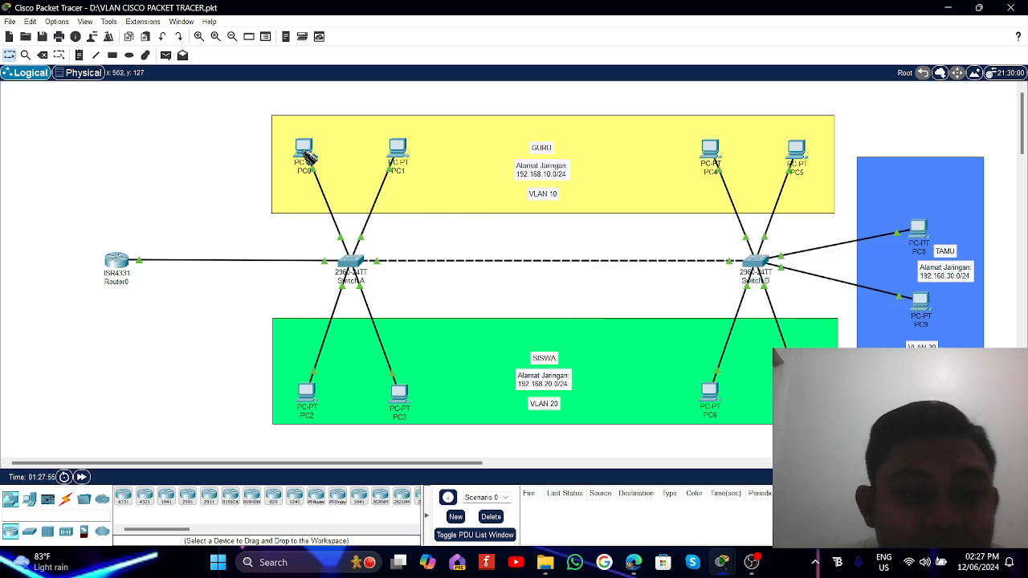
{"action": "mouse_move", "coordinate": [307, 157]}
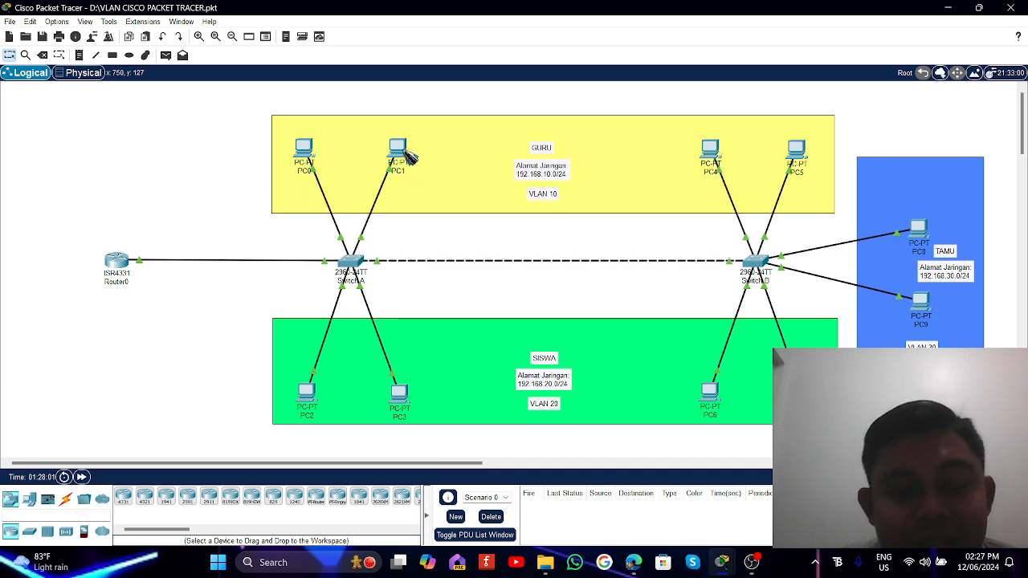
{"action": "mouse_move", "coordinate": [410, 156]}
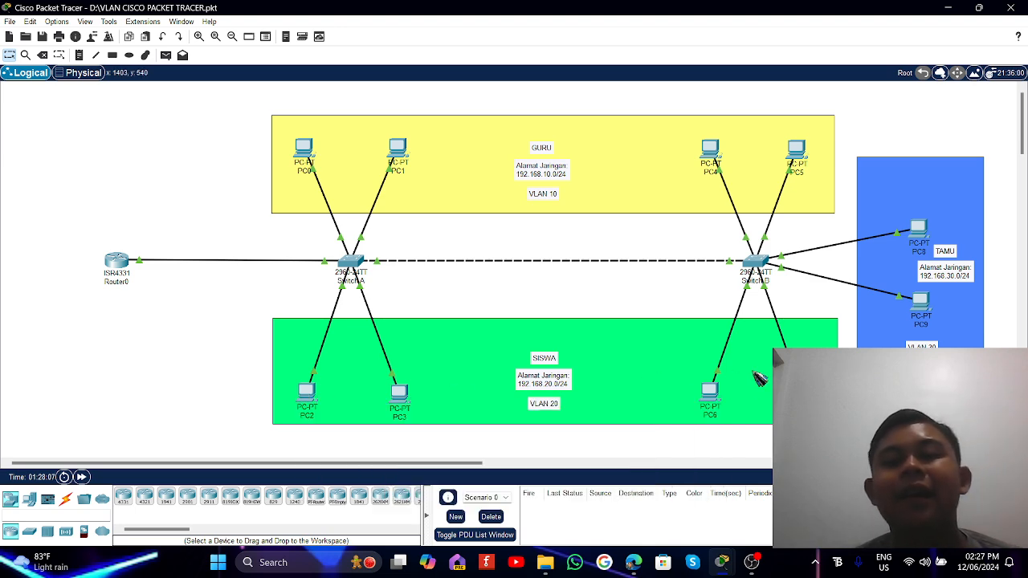
Ping 192.168.20.1 from PC2's command prompt in the SISWA area, then close the PC2 window.
{"action": "left_click", "coordinate": [306, 393]}
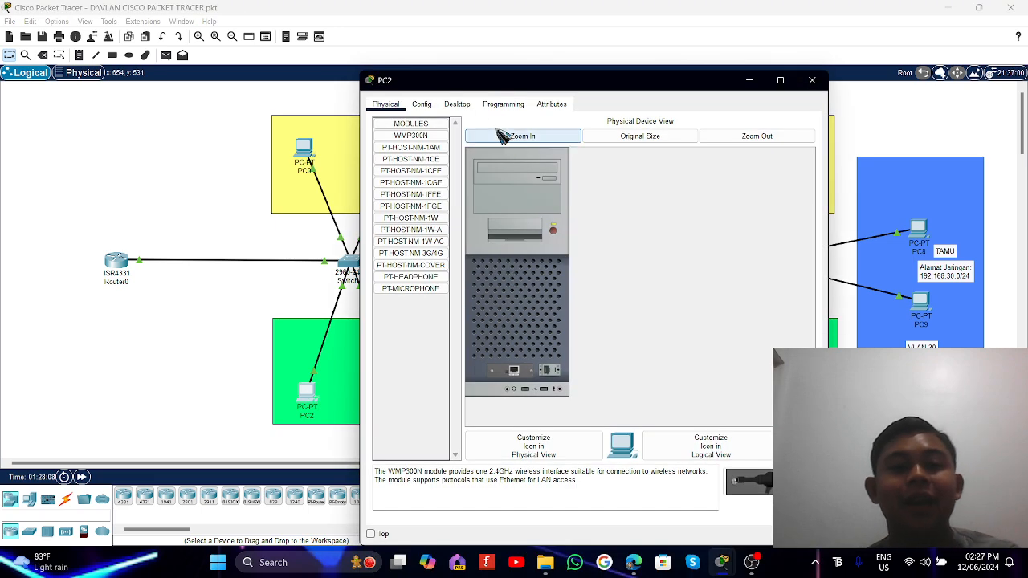
{"action": "left_click", "coordinate": [458, 104]}
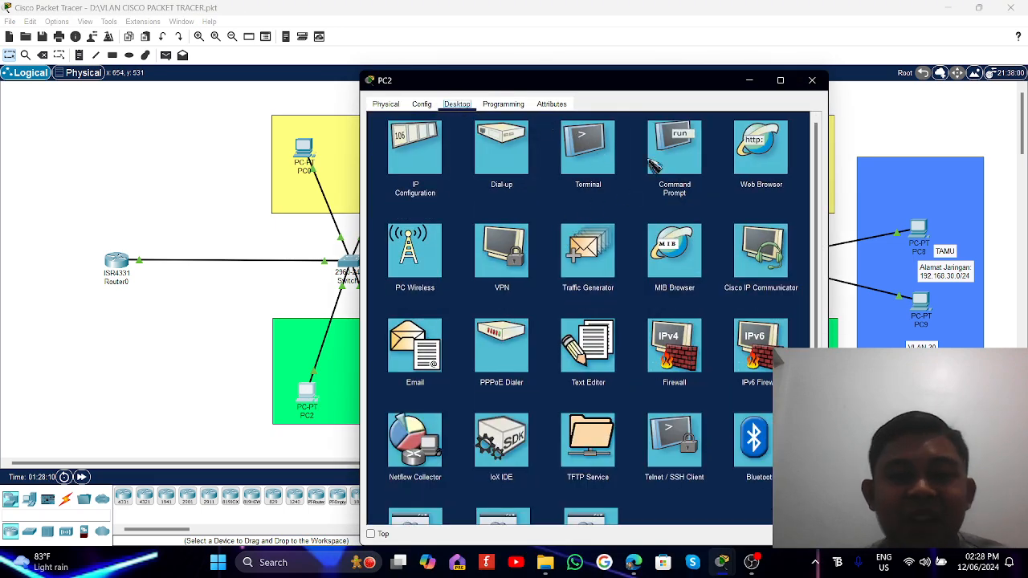
{"action": "left_click", "coordinate": [675, 153]}
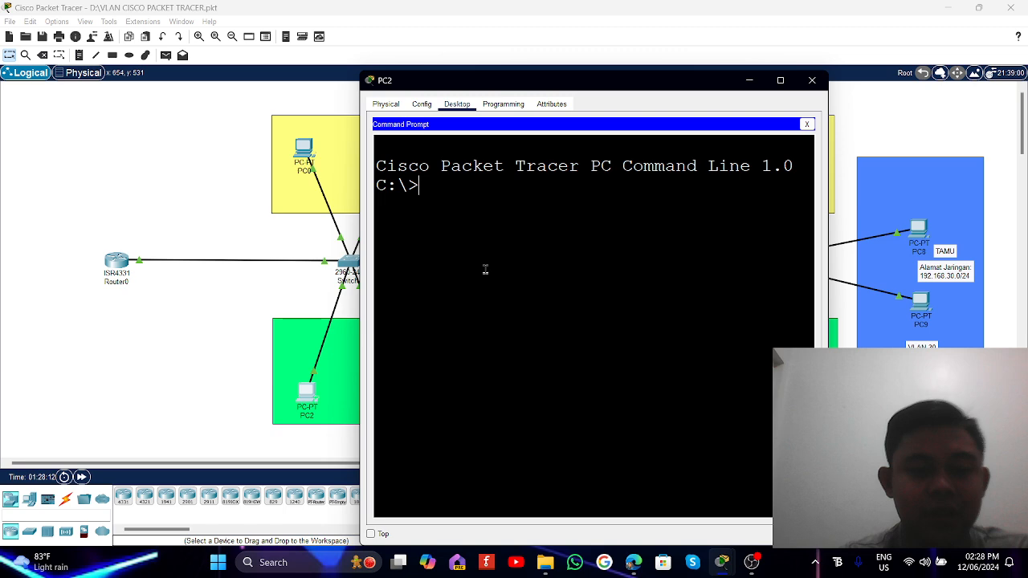
{"action": "type", "text": "1"}
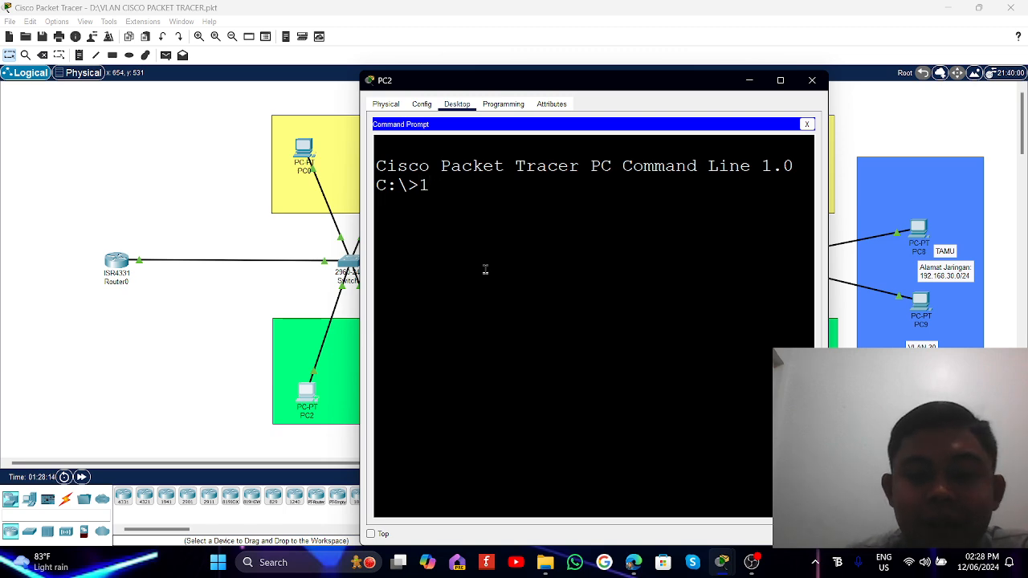
{"action": "type", "text": "9-"}
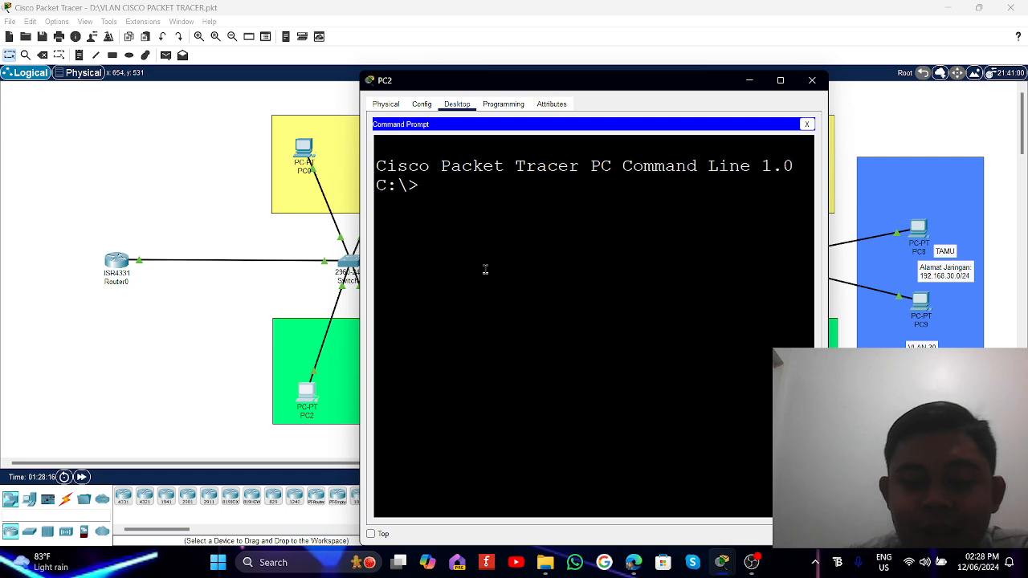
{"action": "type", "text": "ping"}
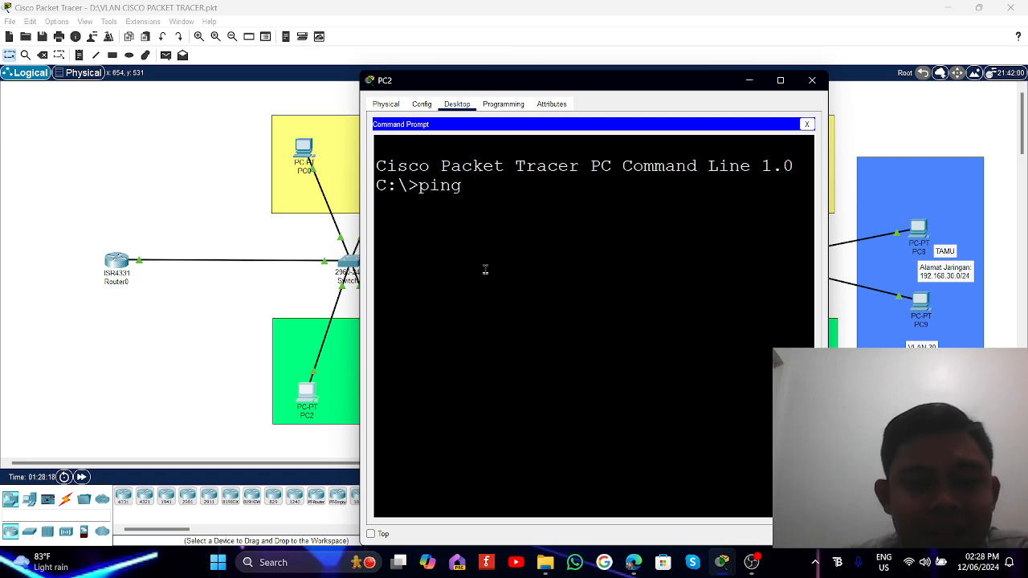
{"action": "type", "text": " 192.1"}
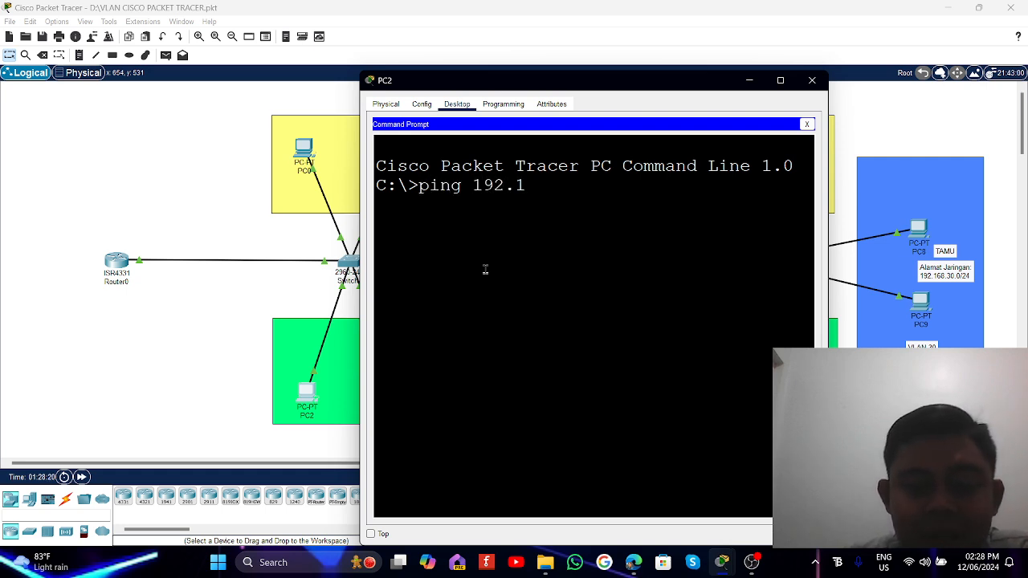
{"action": "type", "text": "68.20.1"}
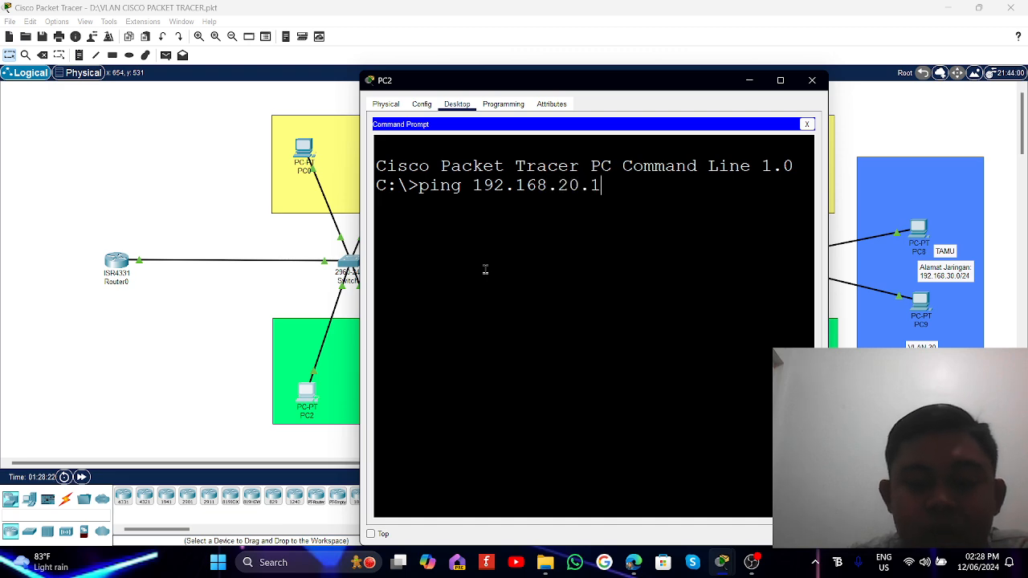
{"action": "key", "text": "Return"}
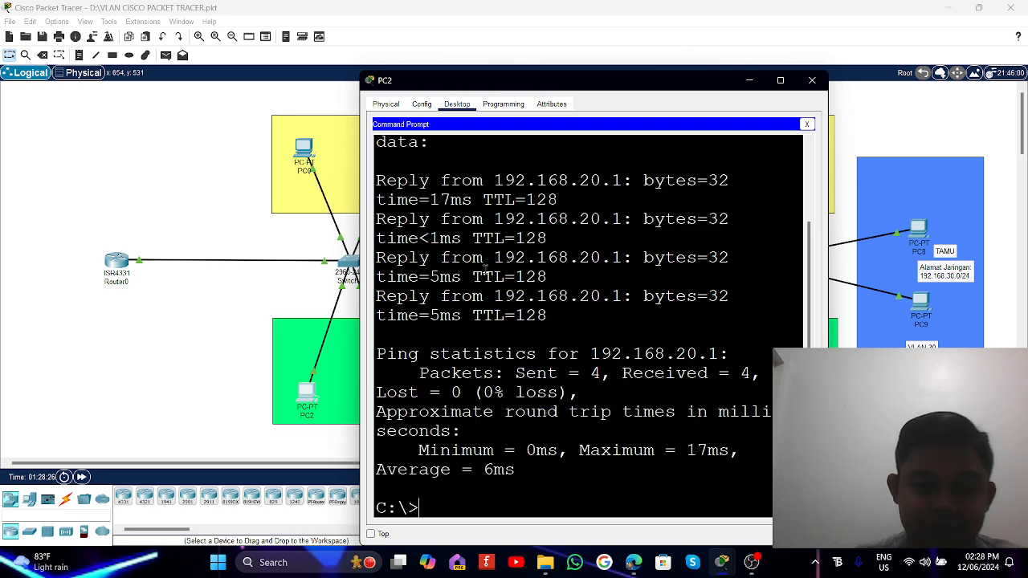
{"action": "left_click", "coordinate": [812, 80]}
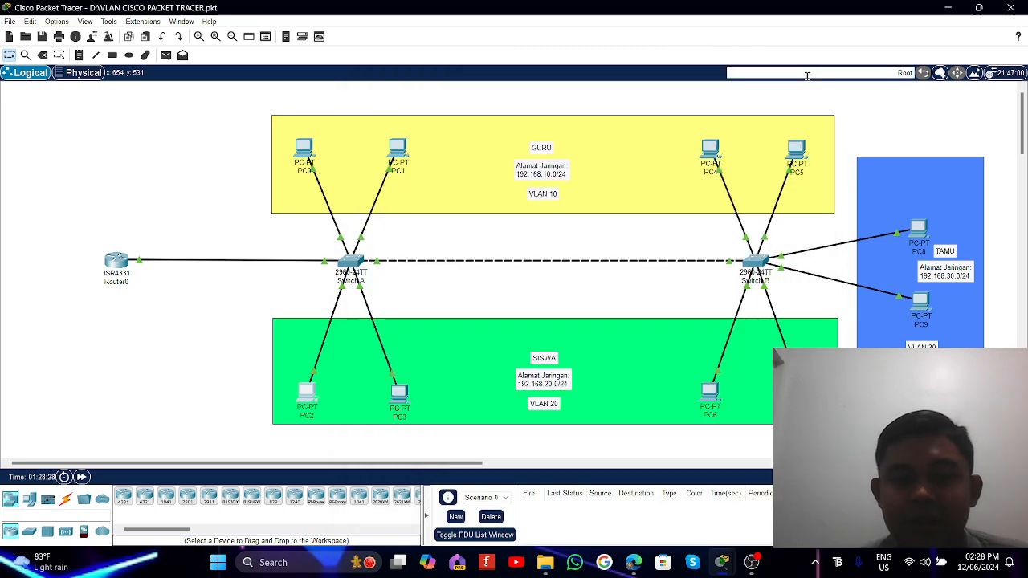
Ping 192.168.20.2 from PC3's command prompt in the SISWA area.
{"action": "left_click", "coordinate": [404, 399]}
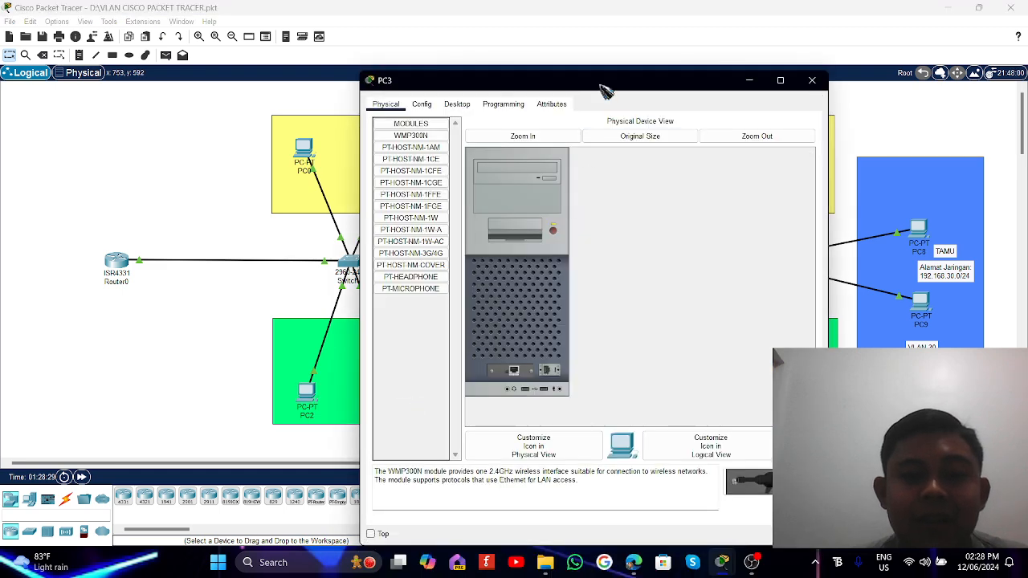
{"action": "left_click", "coordinate": [457, 104]}
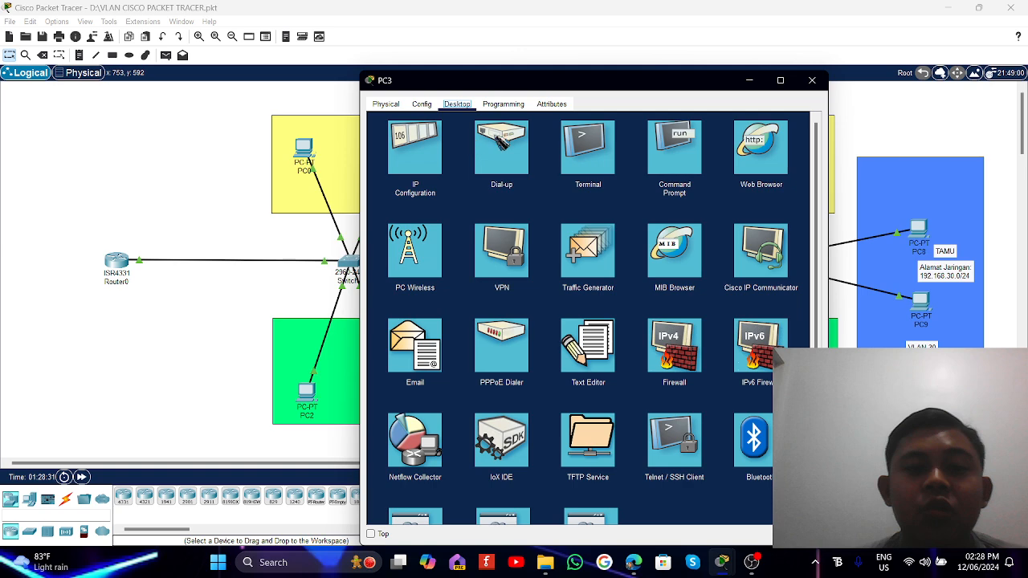
{"action": "left_click", "coordinate": [664, 151]}
{"action": "type", "text": "p"}
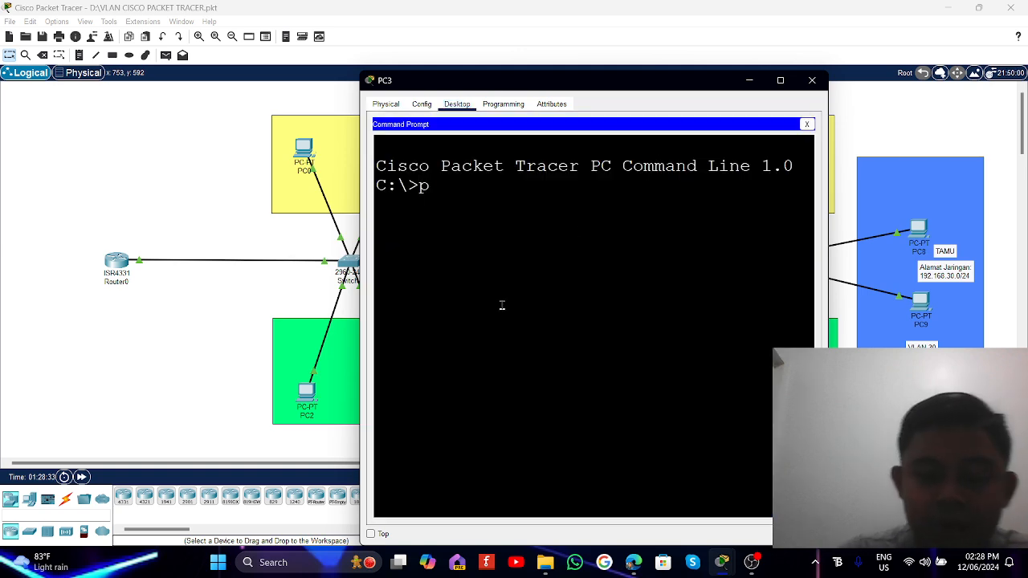
{"action": "type", "text": "ing 192"}
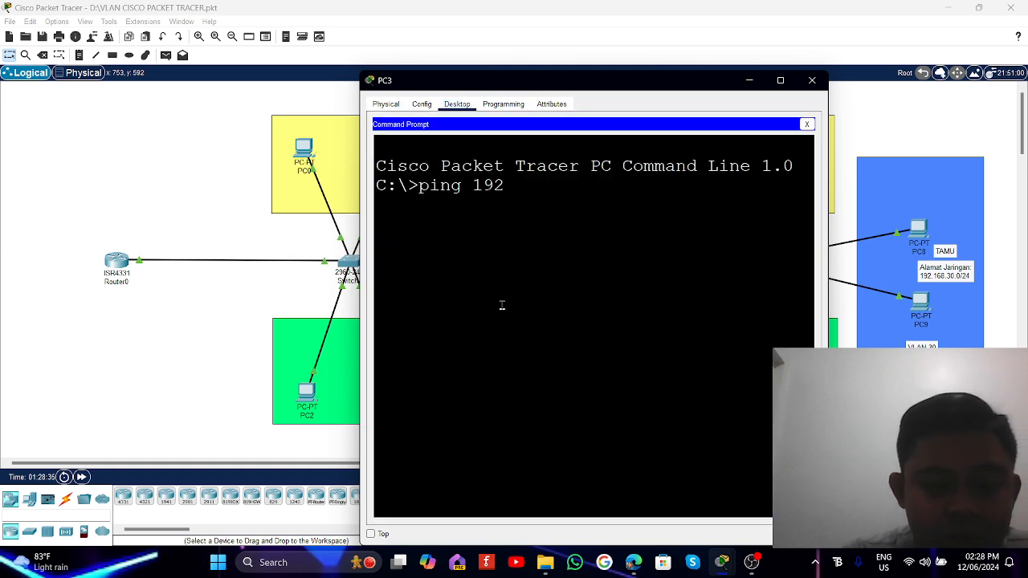
{"action": "type", "text": ".168"}
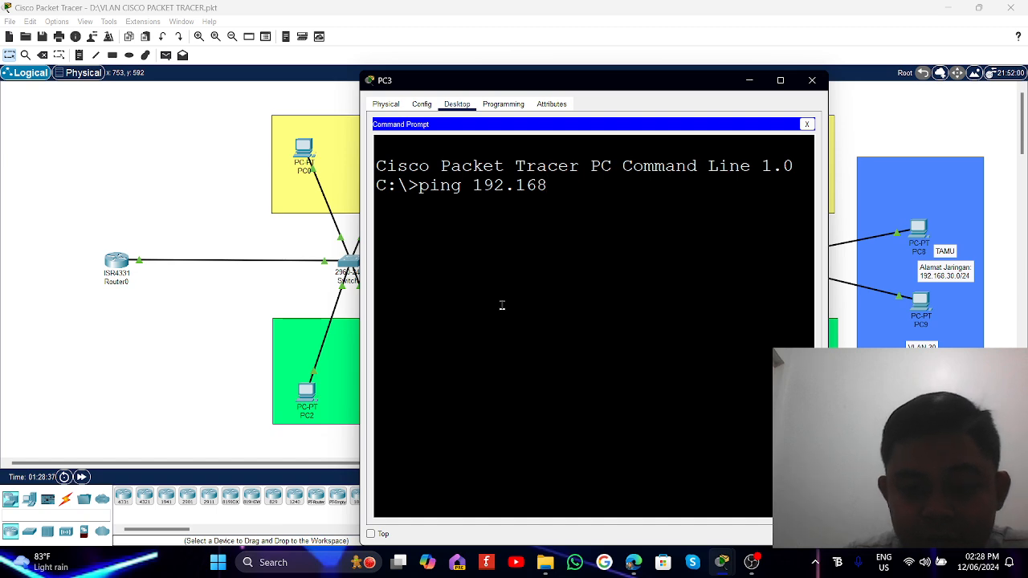
{"action": "type", "text": ".20."}
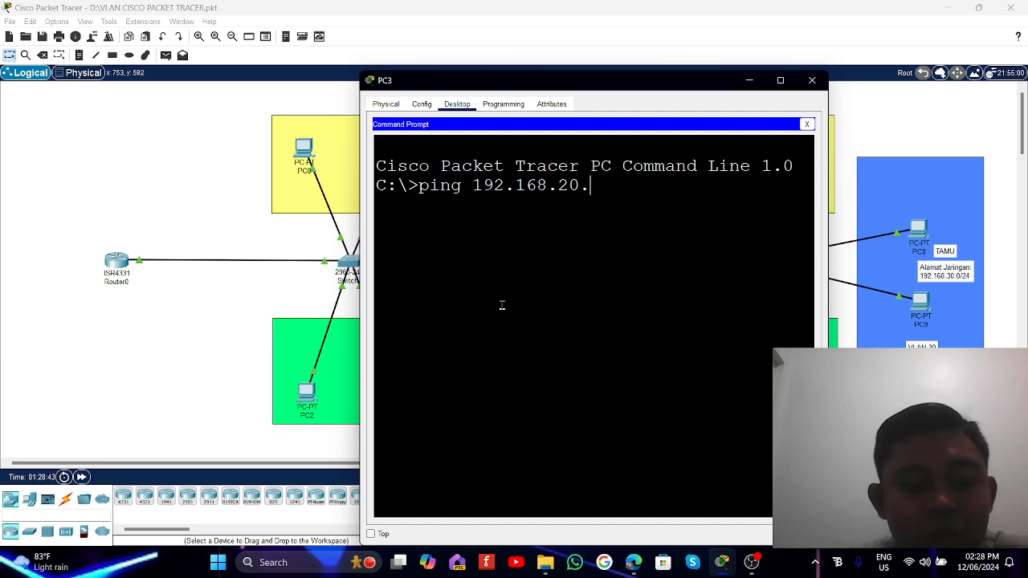
{"action": "type", "text": "2"}
{"action": "key", "text": "Return"}
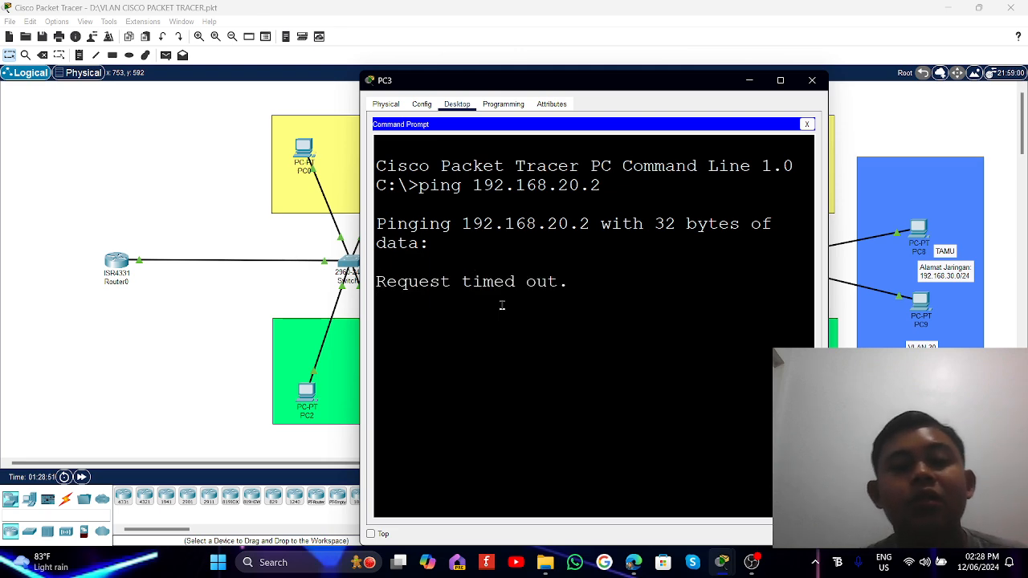
Move PC3's window aside and check PC3's IP address details in the SISWA area of the topology.
{"action": "left_click_drag", "start_coordinate": [481, 85], "coordinate": [666, 53]}
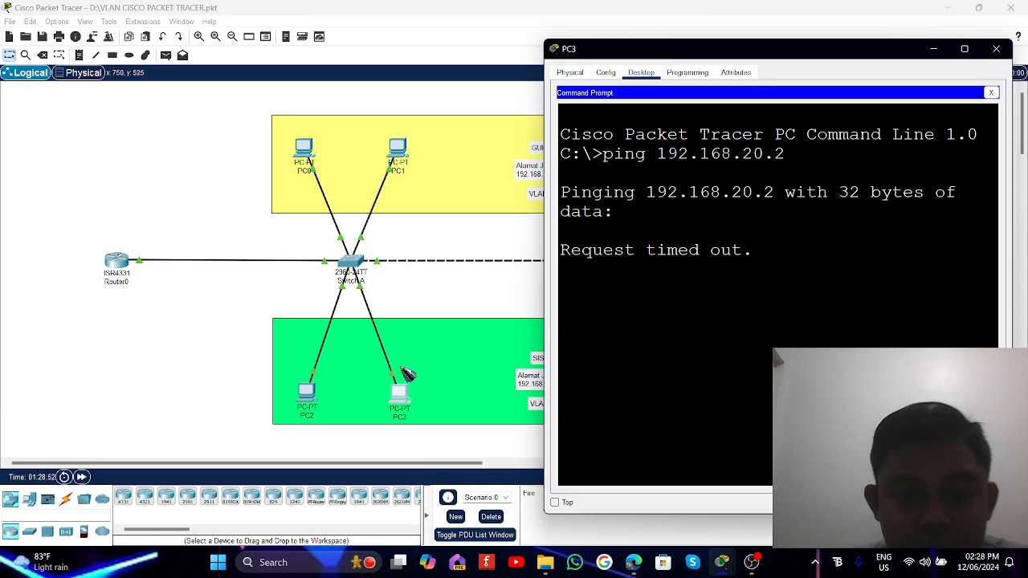
{"action": "left_click", "coordinate": [169, 410]}
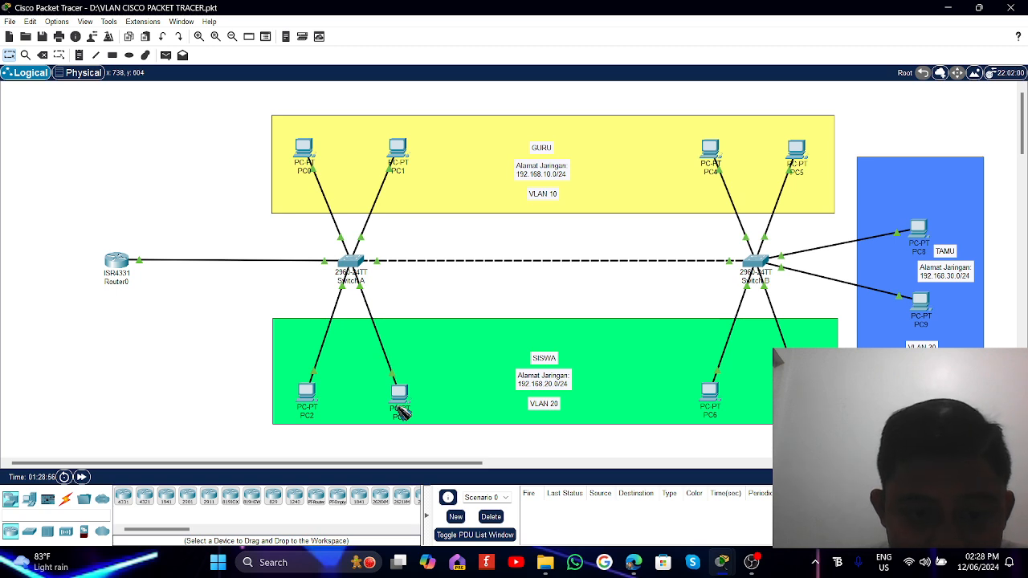
{"action": "mouse_move", "coordinate": [404, 400]}
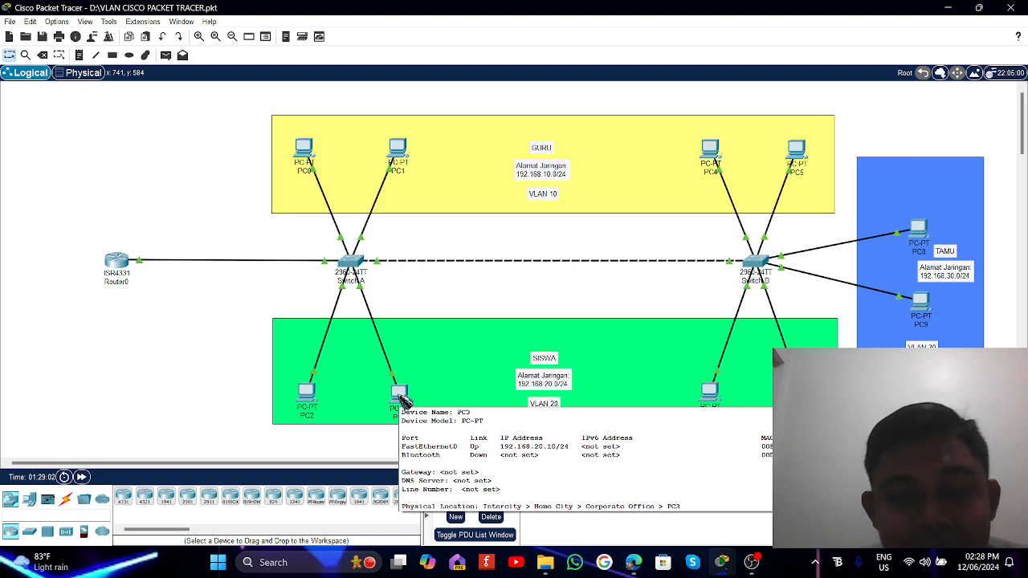
{"action": "mouse_move", "coordinate": [312, 405]}
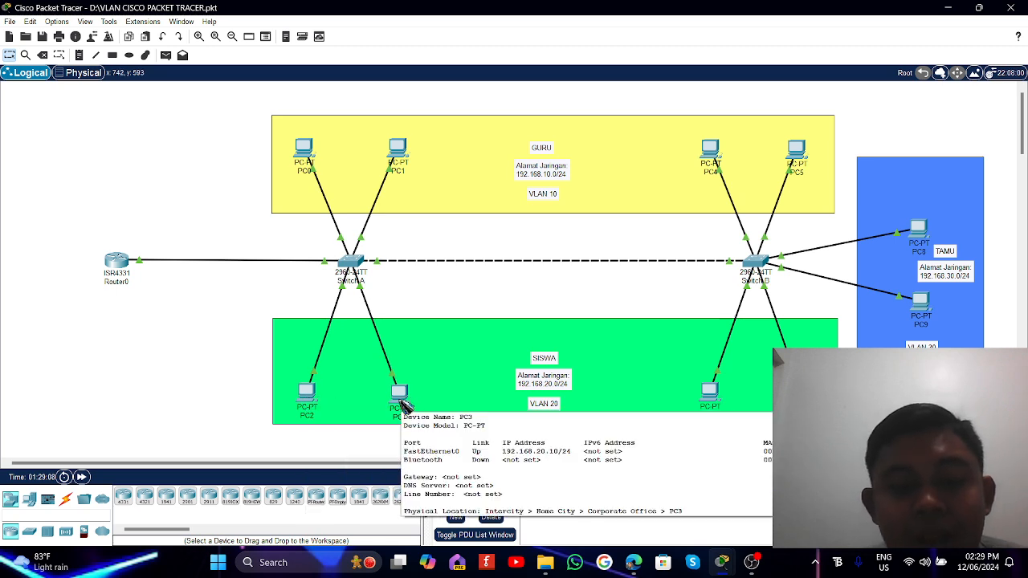
Set PC3's static IPv4 address to 192.168.20.2 in its IP configuration, then close the configuration.
{"action": "left_click", "coordinate": [401, 399]}
{"action": "left_click", "coordinate": [606, 72]}
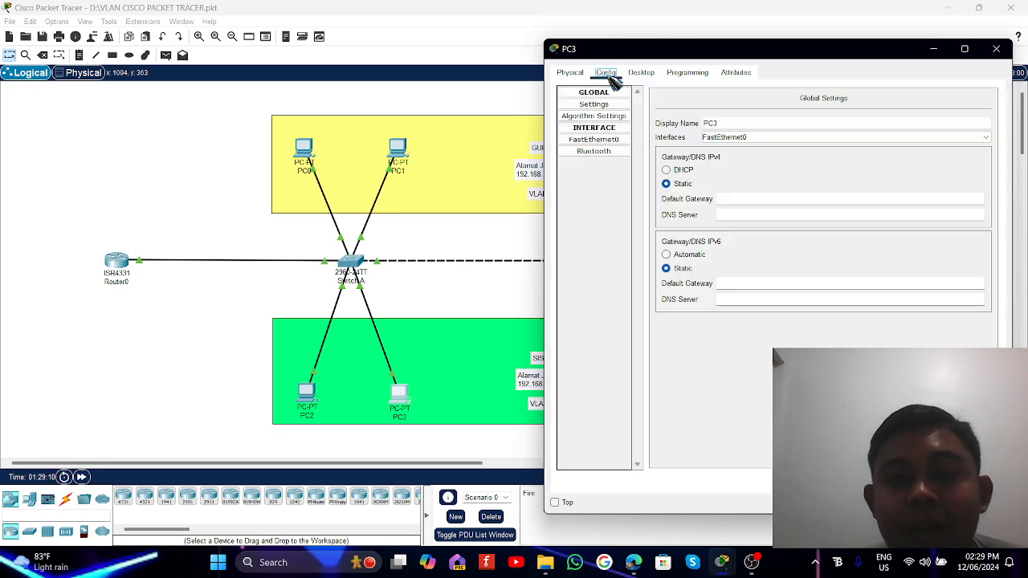
{"action": "left_click", "coordinate": [571, 72]}
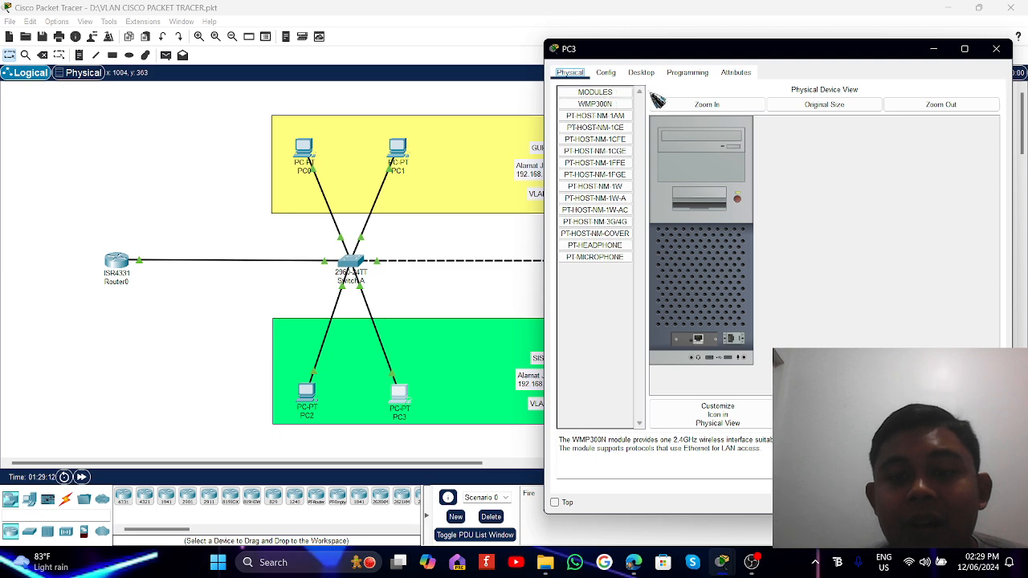
{"action": "left_click", "coordinate": [641, 72]}
{"action": "left_click", "coordinate": [685, 73]}
{"action": "left_click", "coordinate": [608, 74]}
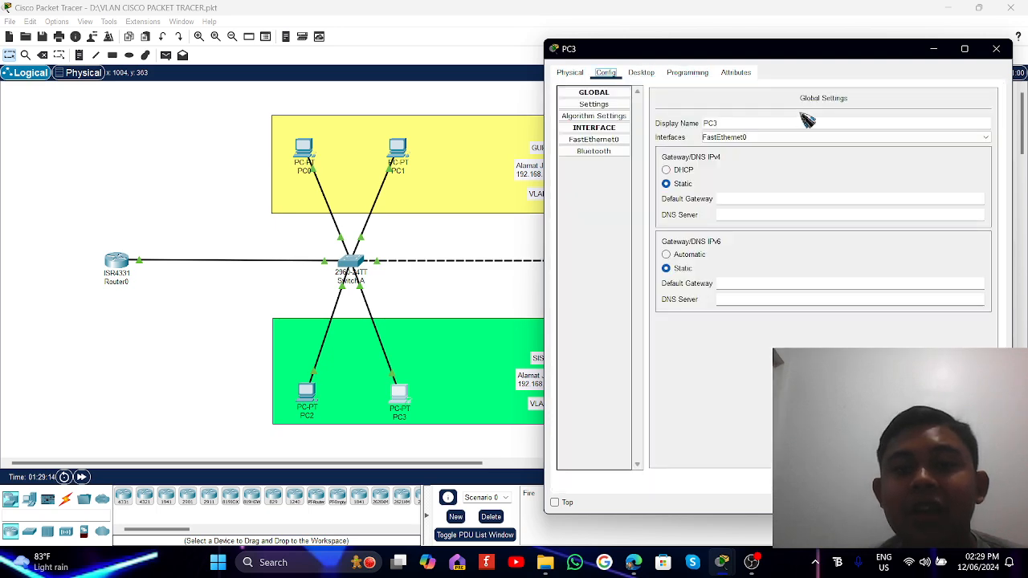
{"action": "left_click", "coordinate": [570, 72]}
{"action": "left_click", "coordinate": [687, 73]}
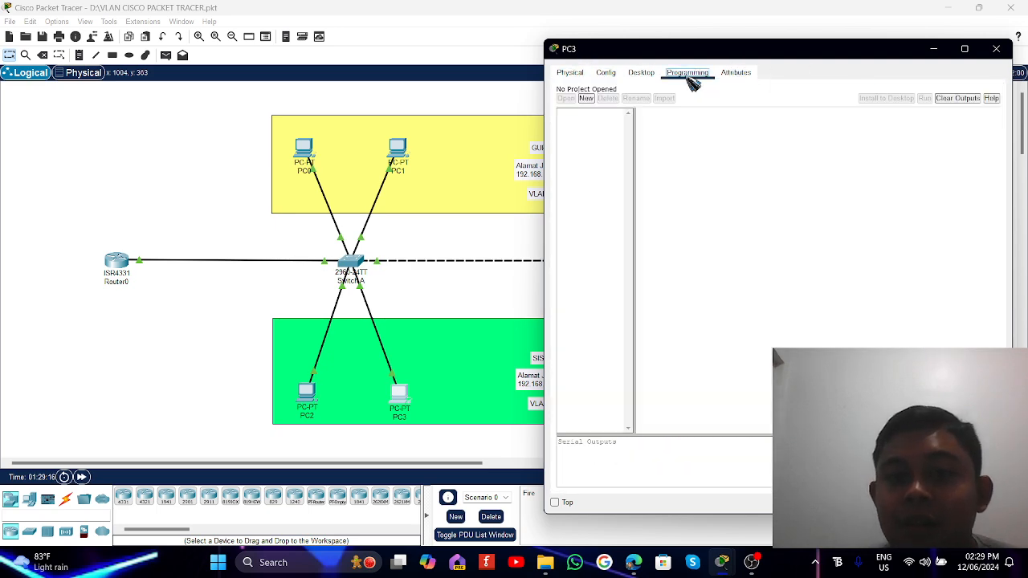
{"action": "left_click", "coordinate": [641, 73]}
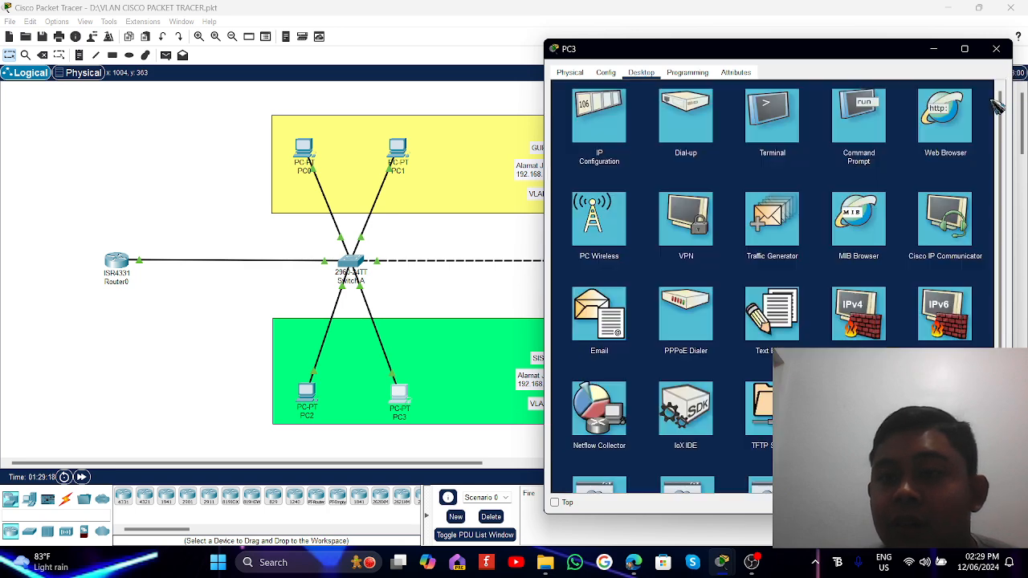
{"action": "left_click", "coordinate": [991, 92]}
{"action": "left_click", "coordinate": [607, 122]}
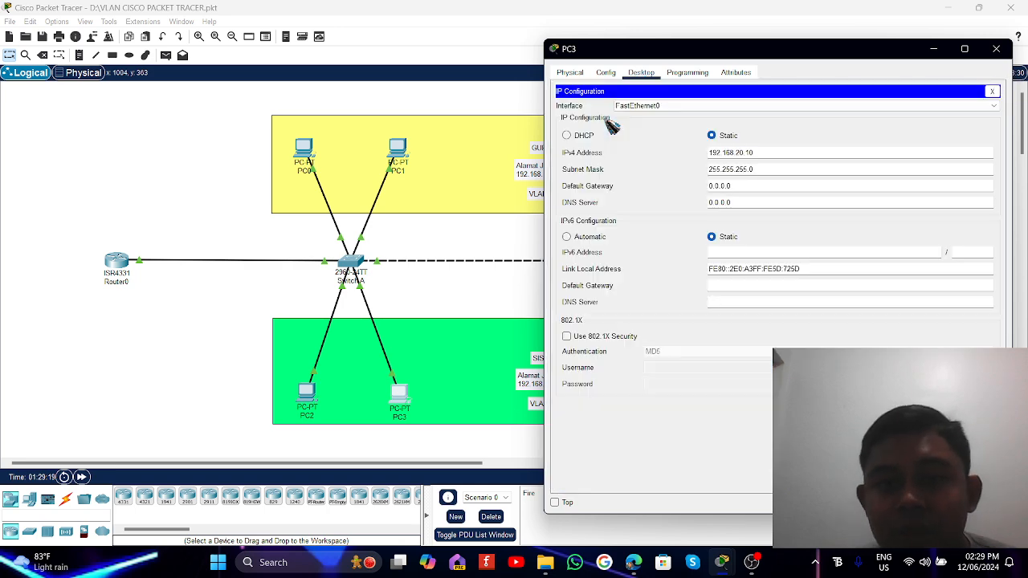
{"action": "left_click", "coordinate": [764, 151]}
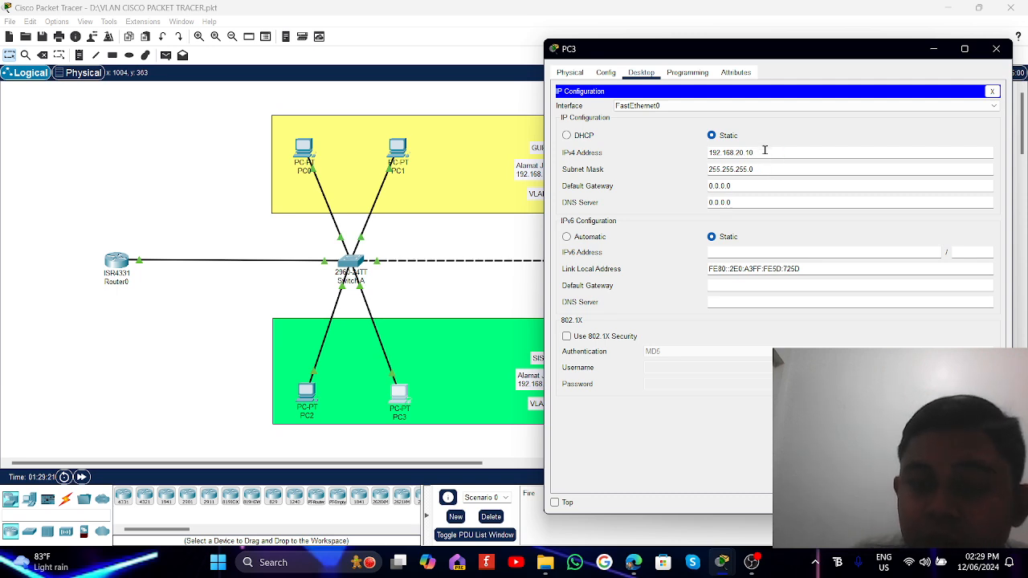
{"action": "type", "text": "2"}
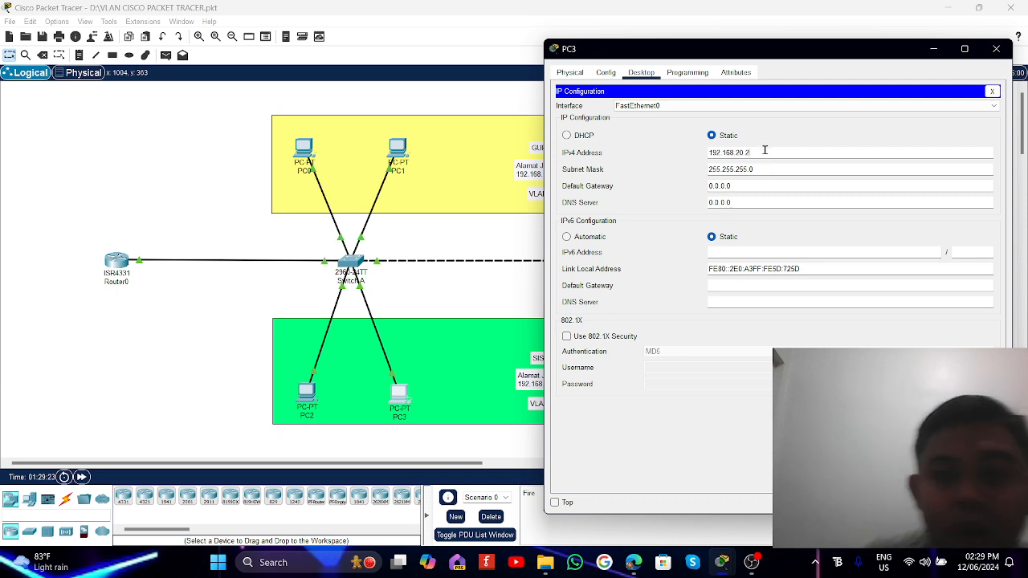
{"action": "left_click", "coordinate": [750, 299]}
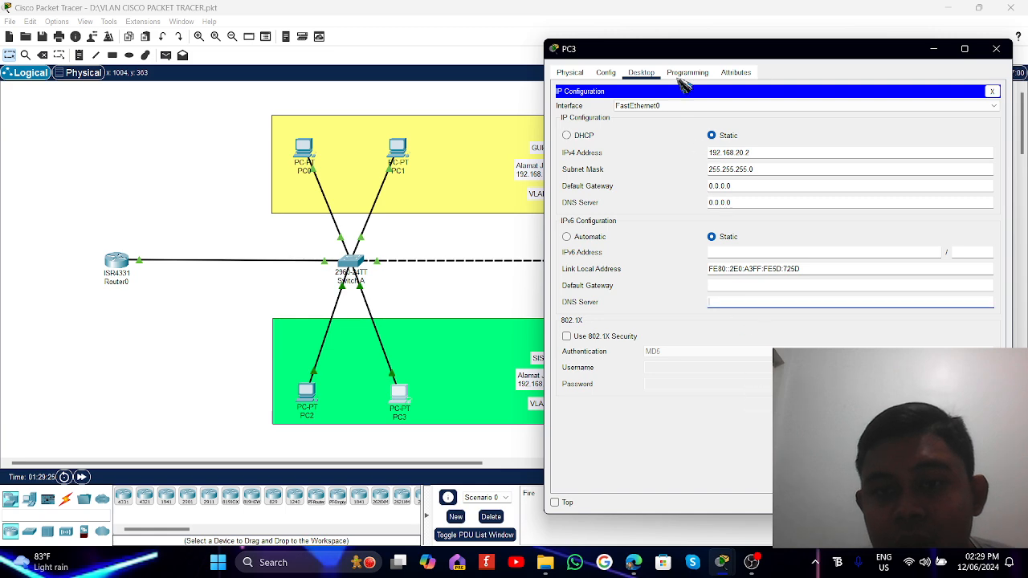
{"action": "left_click", "coordinate": [992, 91]}
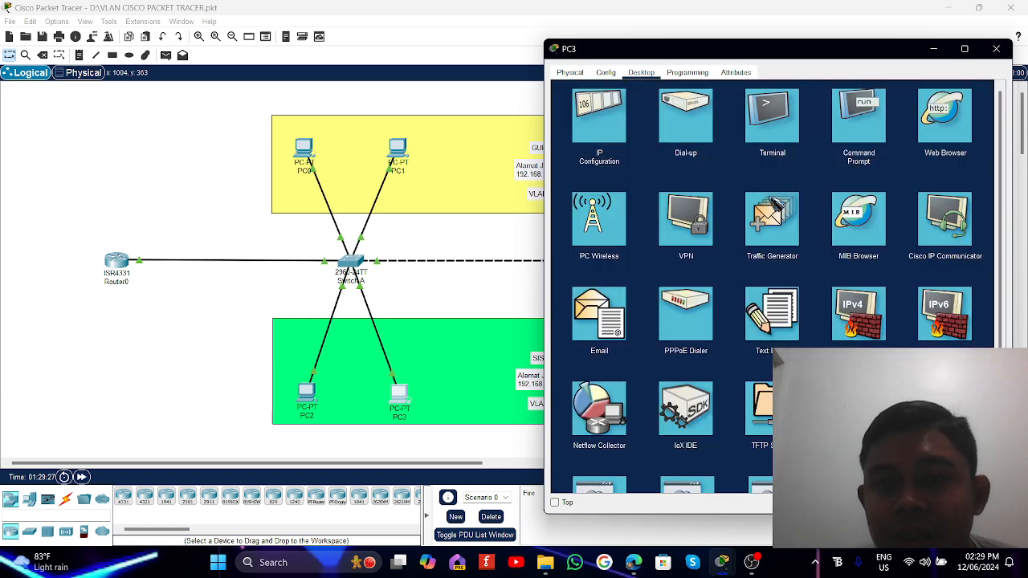
Ping 192.168.20.2 again from PC3's command prompt, then close the PC3 window.
{"action": "left_click", "coordinate": [853, 125]}
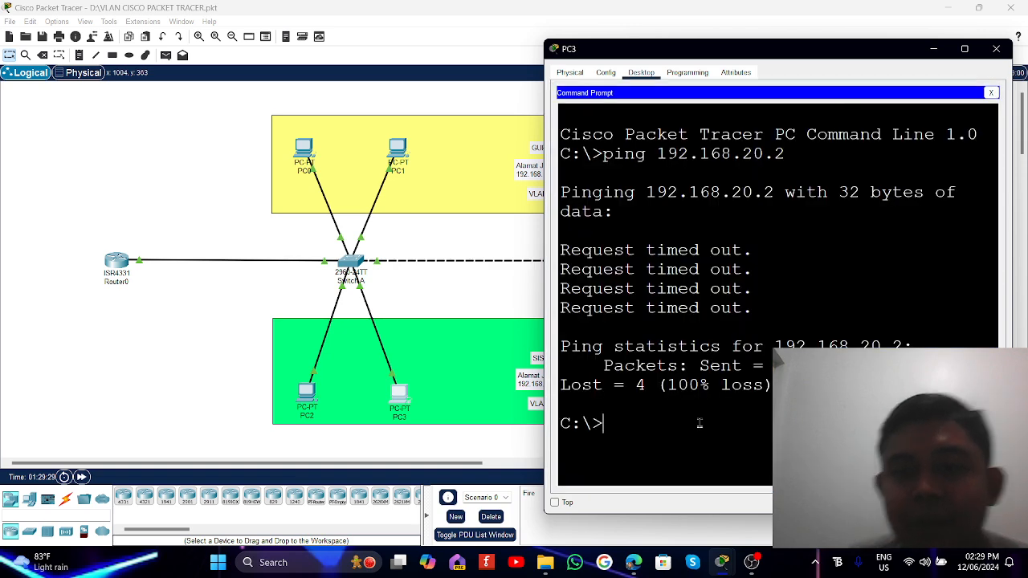
{"action": "type", "text": "ping"}
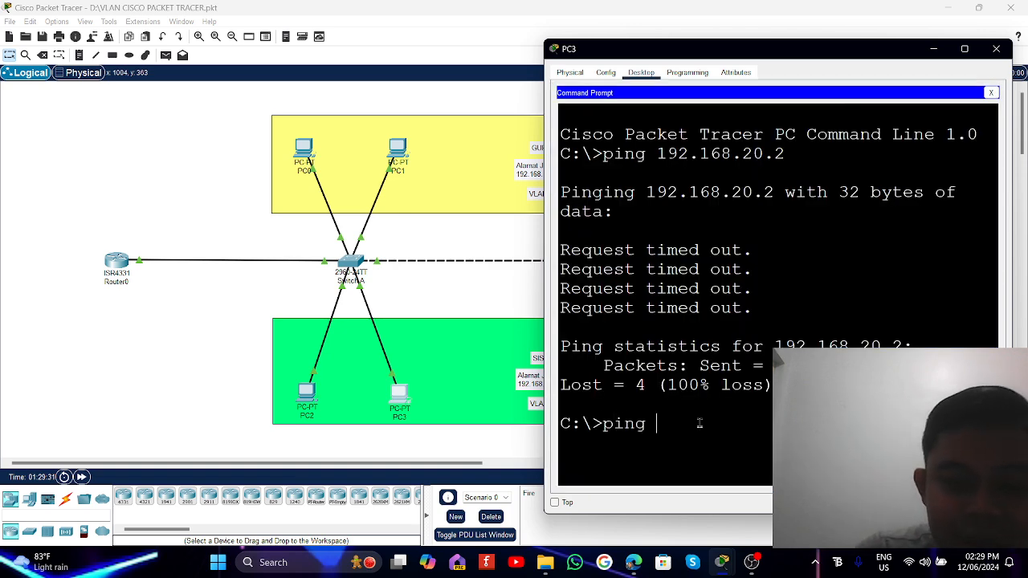
{"action": "type", "text": " 192."}
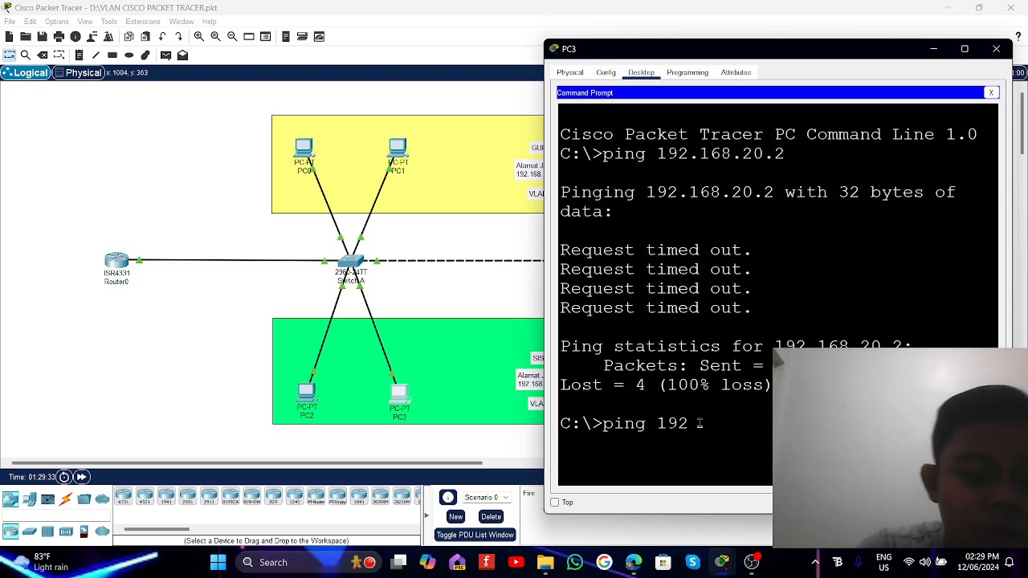
{"action": "type", "text": "168."}
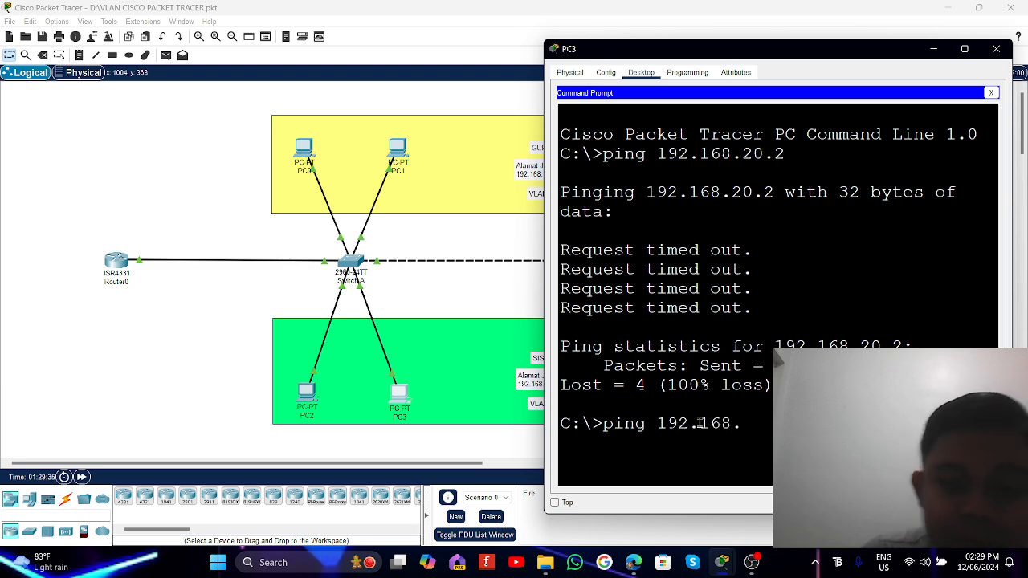
{"action": "type", "text": "20"}
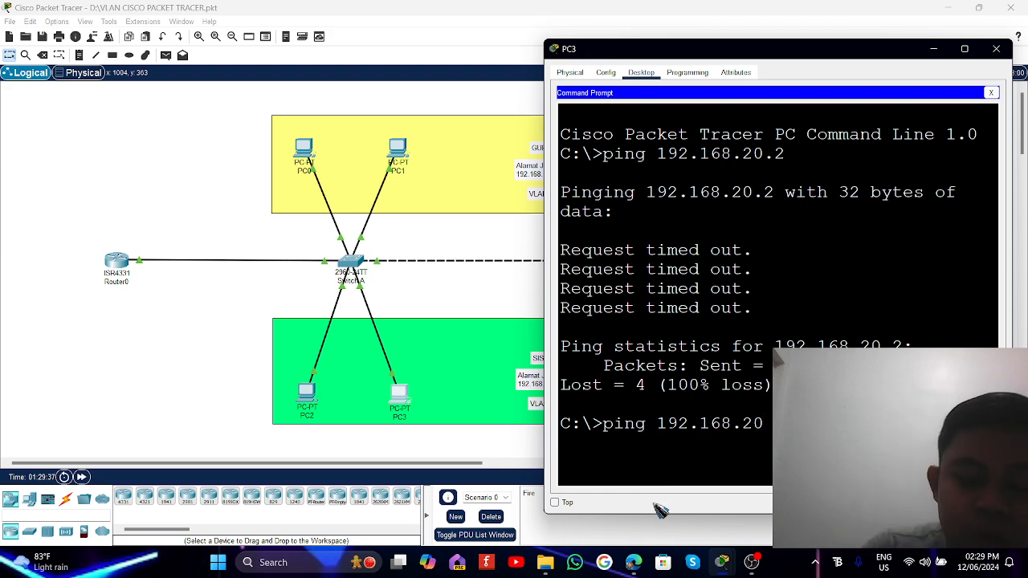
{"action": "type", "text": ".2"}
{"action": "key", "text": "Return"}
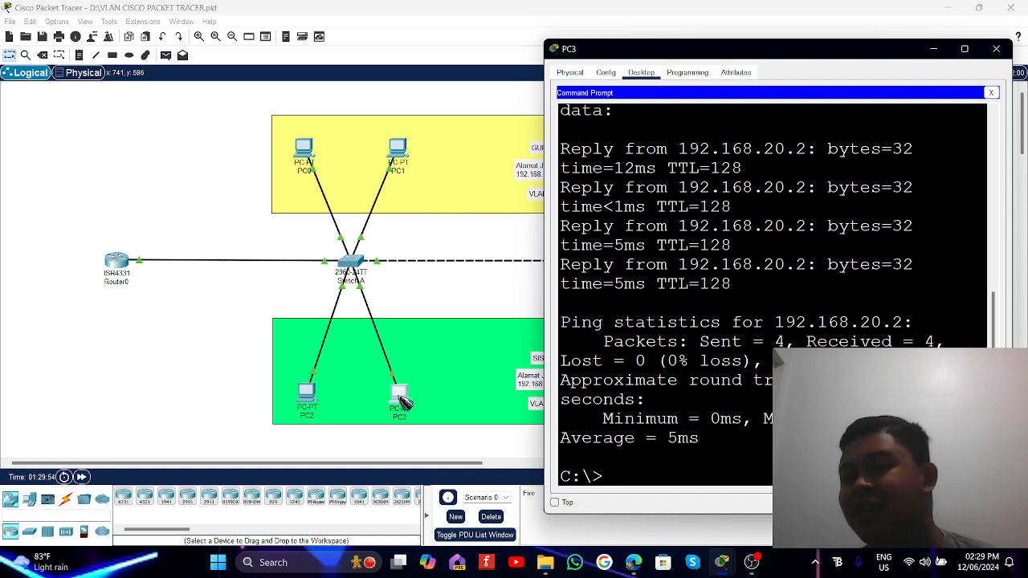
{"action": "left_click", "coordinate": [996, 49]}
Set the static IPv4 address of PC6 in the SISWA area to 192.168.20.3, then close its IP configuration.
{"action": "left_click", "coordinate": [608, 423]}
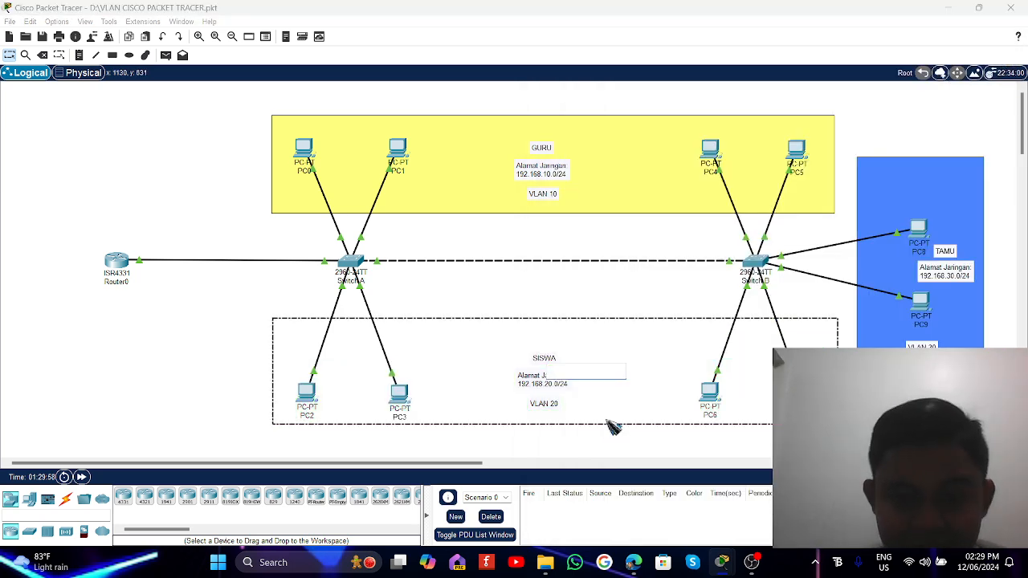
{"action": "left_click", "coordinate": [703, 452]}
{"action": "left_click", "coordinate": [710, 393]}
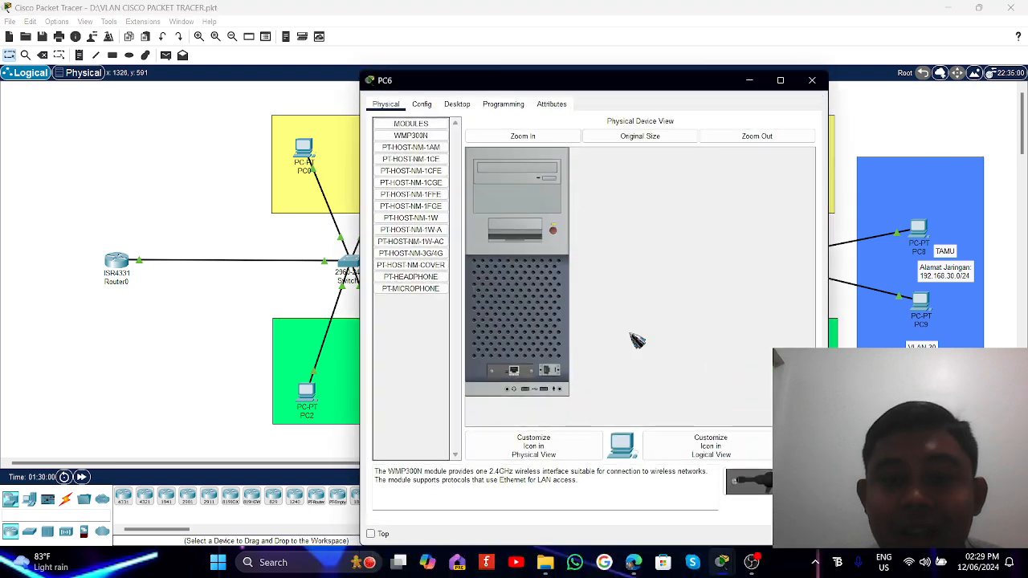
{"action": "left_click", "coordinate": [503, 104]}
{"action": "left_click", "coordinate": [457, 103]}
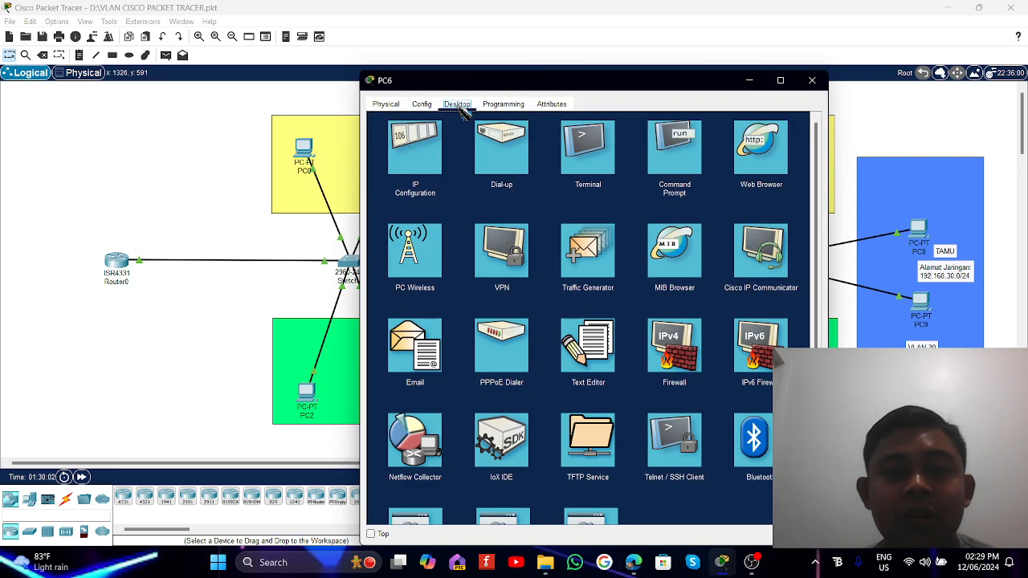
{"action": "left_click", "coordinate": [421, 159]}
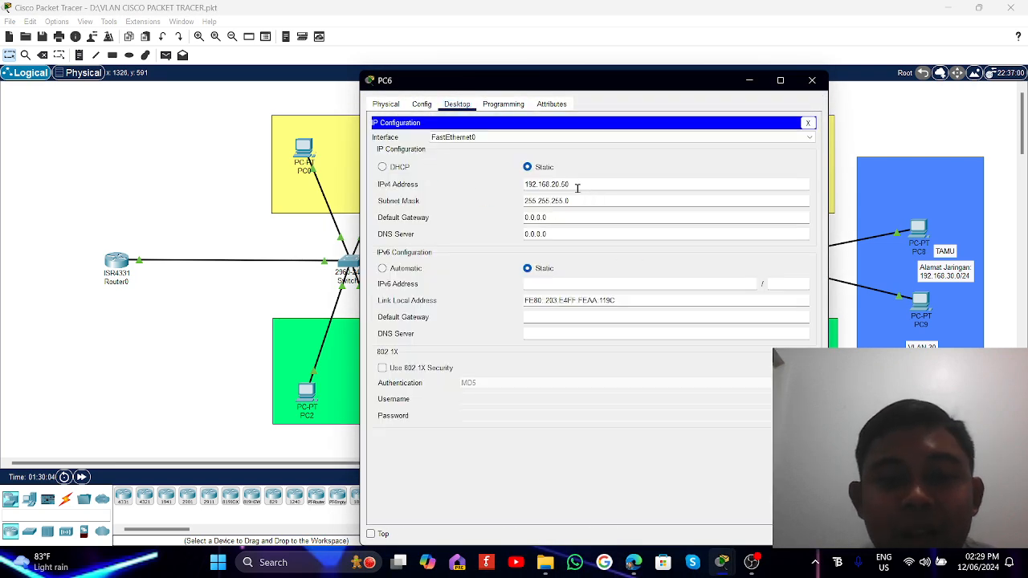
{"action": "key", "text": "BackSpace"}
{"action": "key", "text": "BackSpace"}
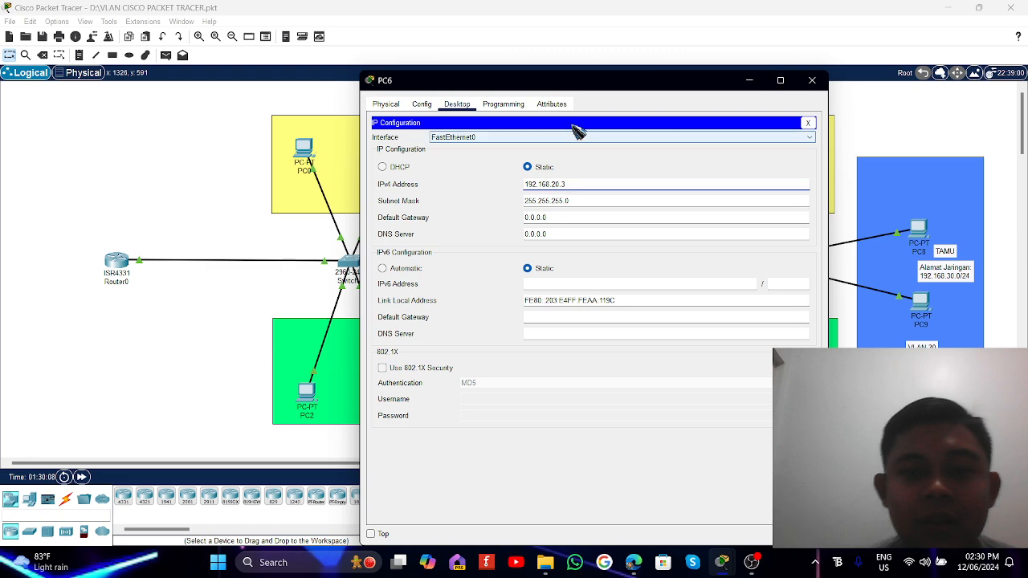
{"action": "left_click_drag", "start_coordinate": [591, 88], "coordinate": [627, 115]}
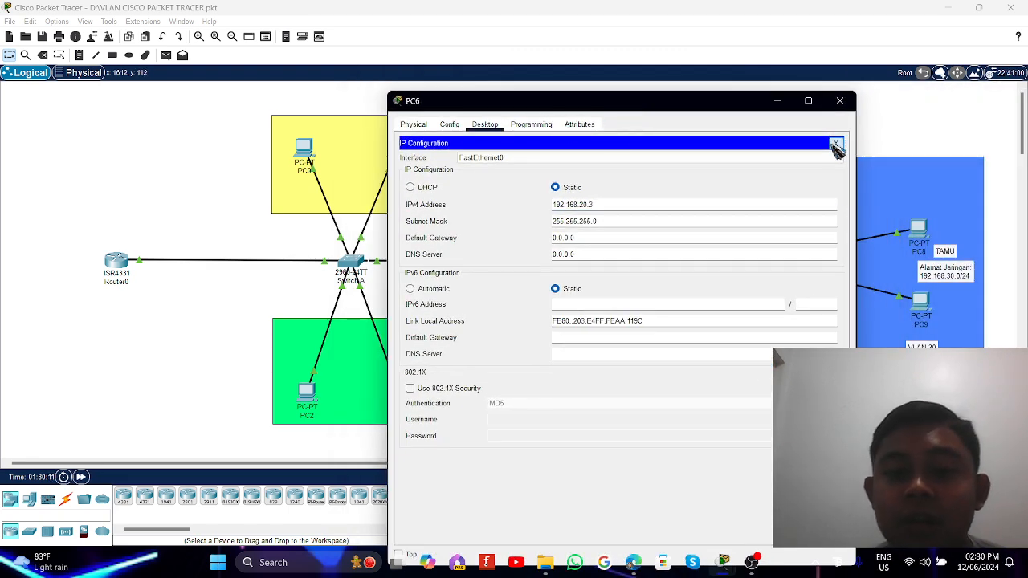
{"action": "left_click", "coordinate": [837, 144]}
Ping 192.168.20.3 from PC6's command prompt in the SISWA area, then close the PC6 window.
{"action": "left_click", "coordinate": [699, 169]}
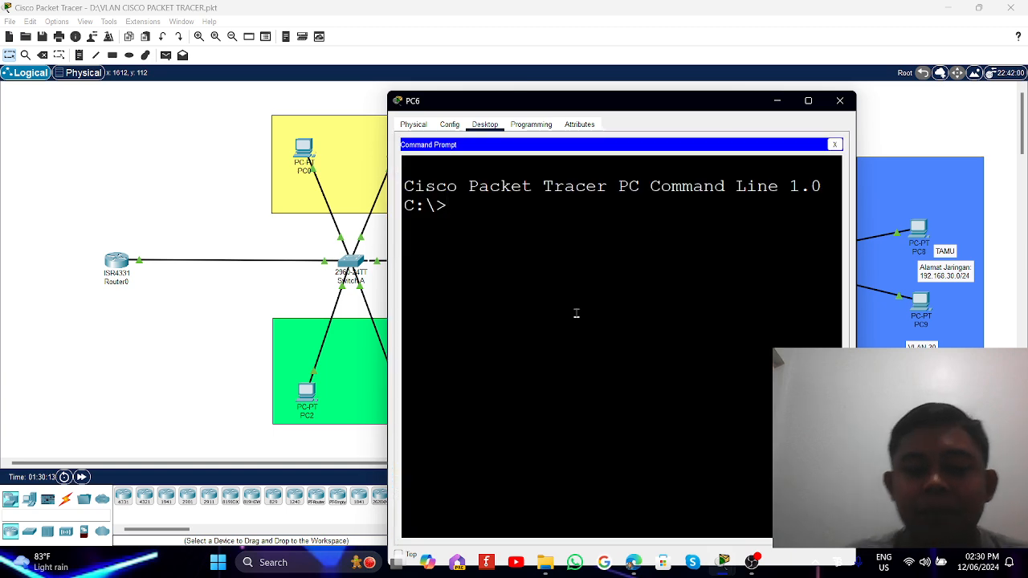
{"action": "type", "text": "ping 192.168.3"}
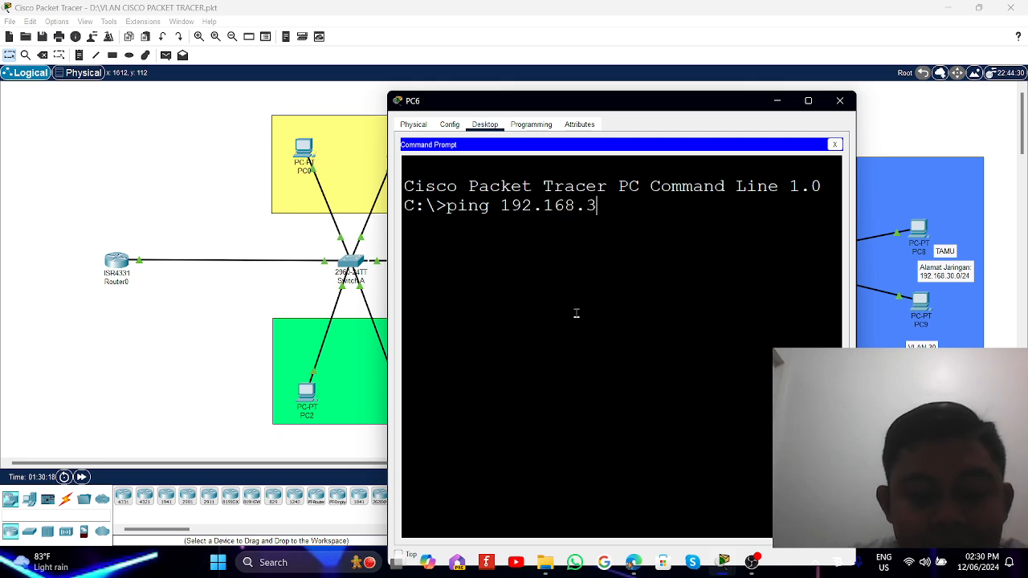
{"action": "key", "text": "BackSpace"}
{"action": "type", "text": "20."}
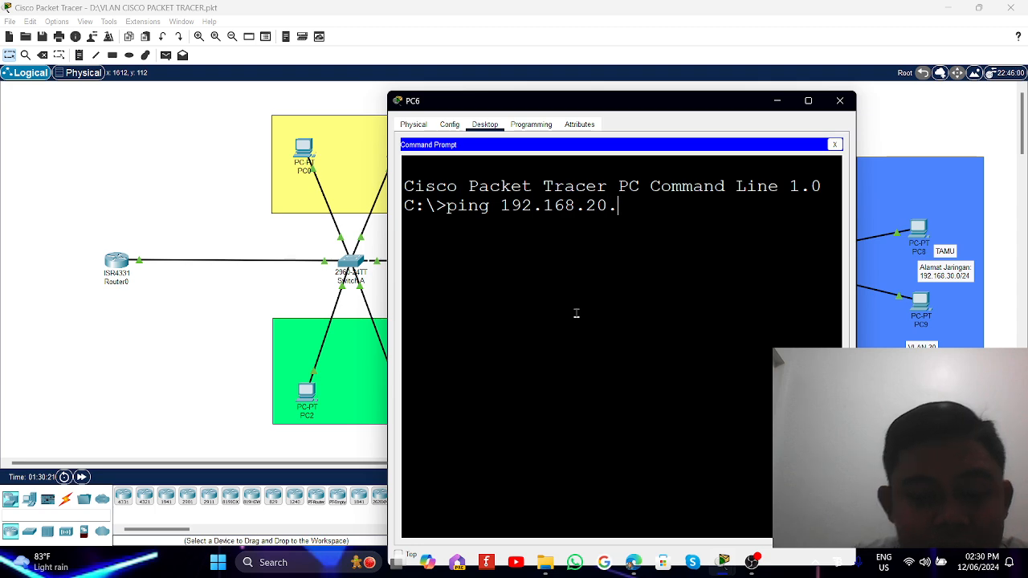
{"action": "type", "text": "3"}
{"action": "key", "text": "Return"}
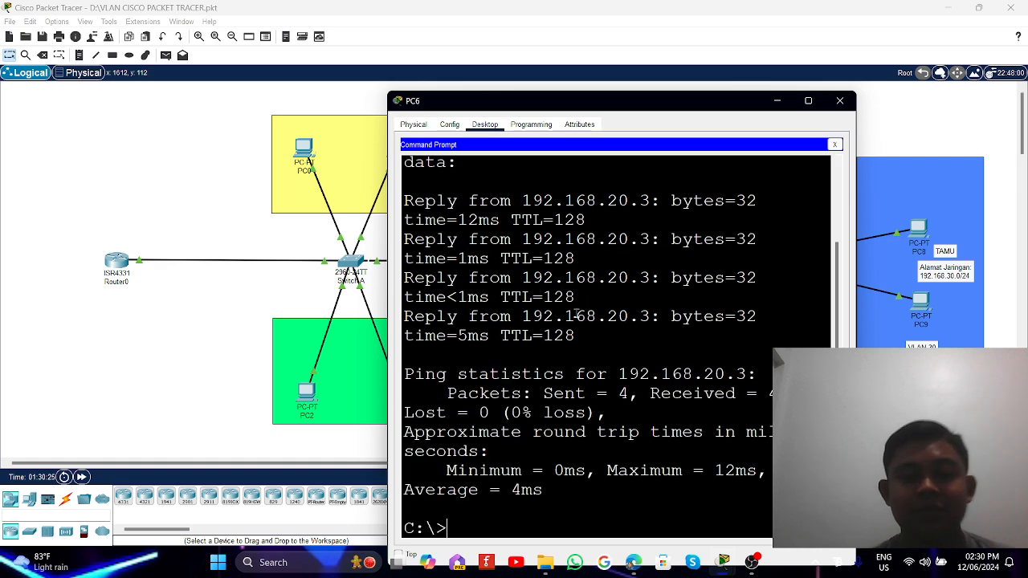
{"action": "left_click", "coordinate": [839, 101]}
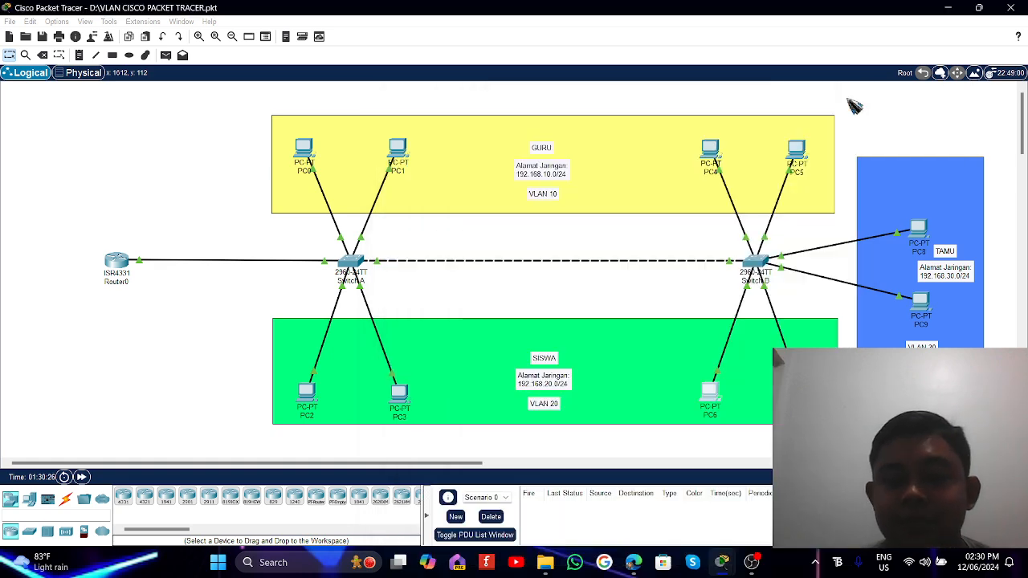
Set the static IPv4 address of PC7 in the SISWA area to 192.168.20.4, then close its IP configuration.
{"action": "left_click", "coordinate": [796, 392]}
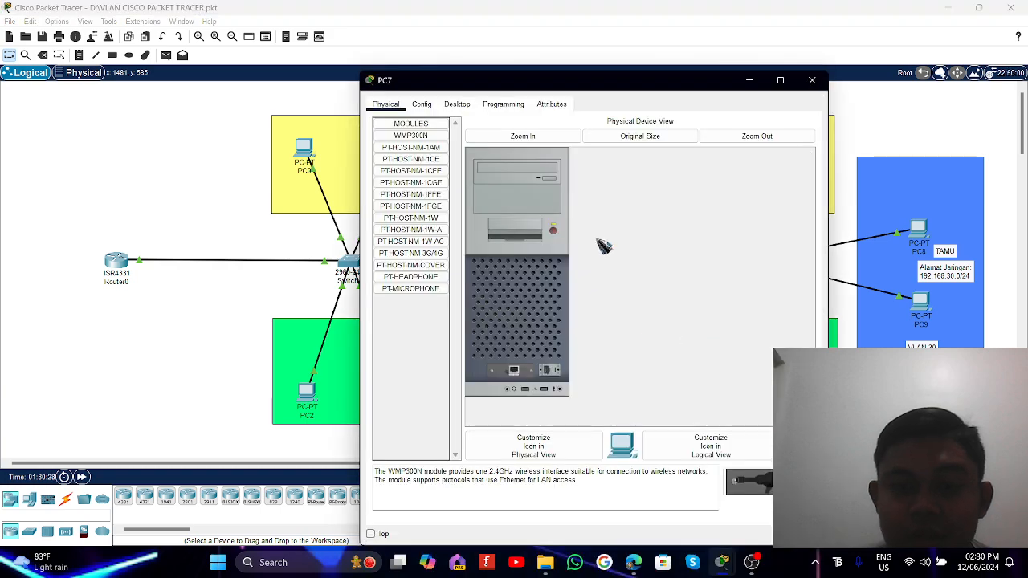
{"action": "left_click", "coordinate": [424, 105]}
{"action": "left_click", "coordinate": [459, 107]}
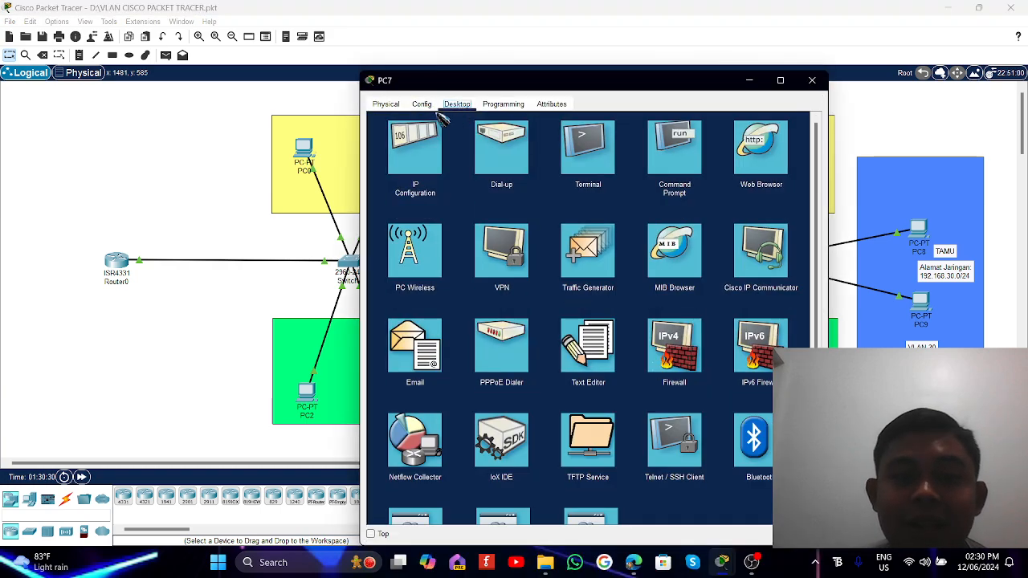
{"action": "left_click", "coordinate": [424, 141]}
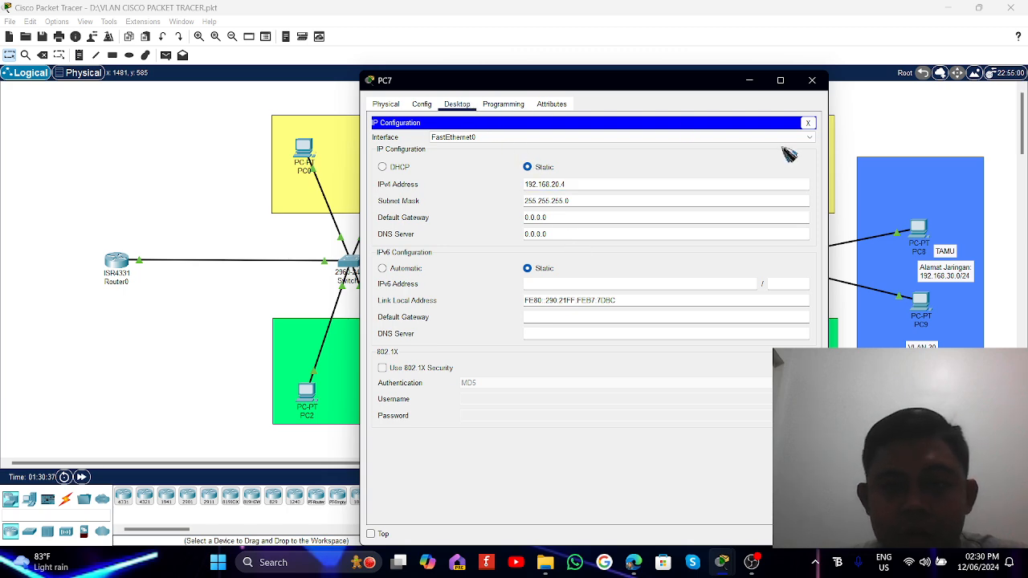
{"action": "left_click", "coordinate": [808, 122]}
Ping 192.168.20.4 from PC7's command prompt in the SISWA area, then close the PC7 window.
{"action": "left_click", "coordinate": [667, 148]}
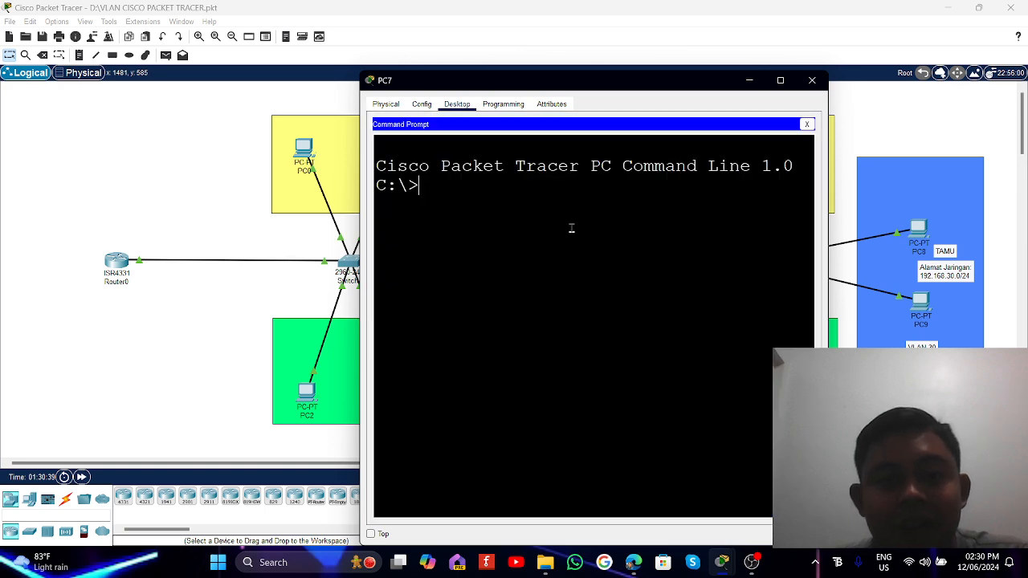
{"action": "type", "text": "ping "}
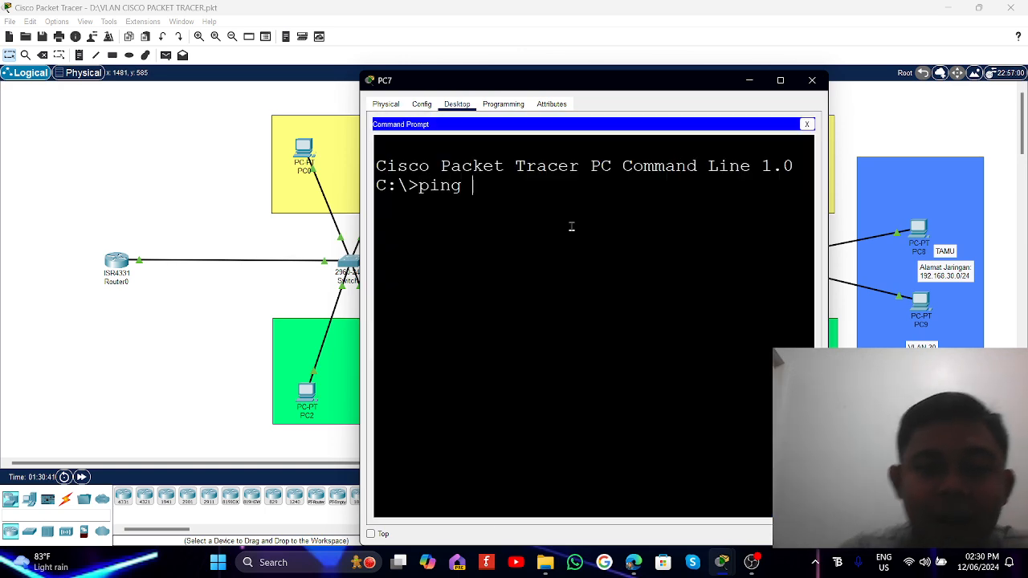
{"action": "type", "text": "192"}
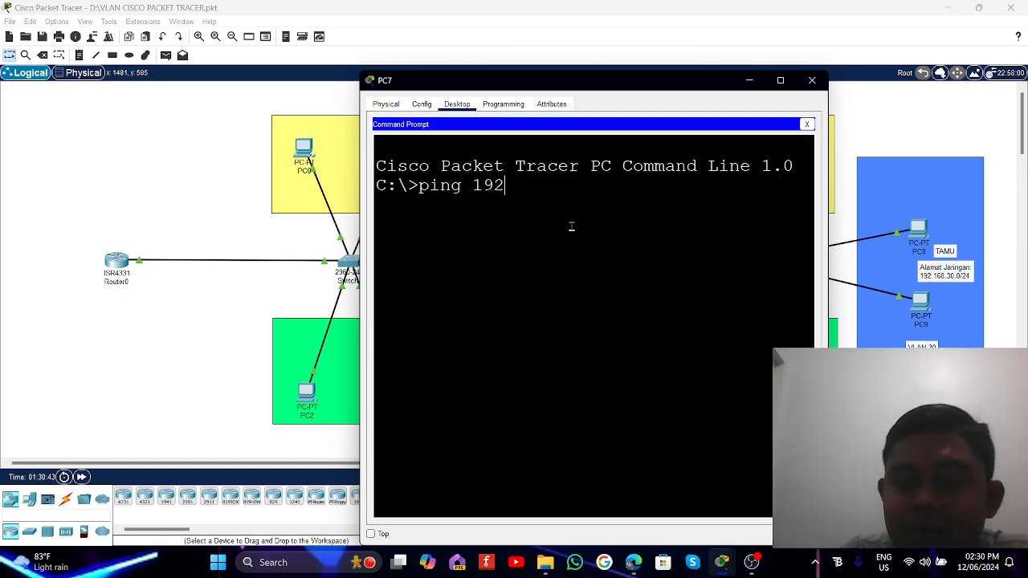
{"action": "type", "text": "."}
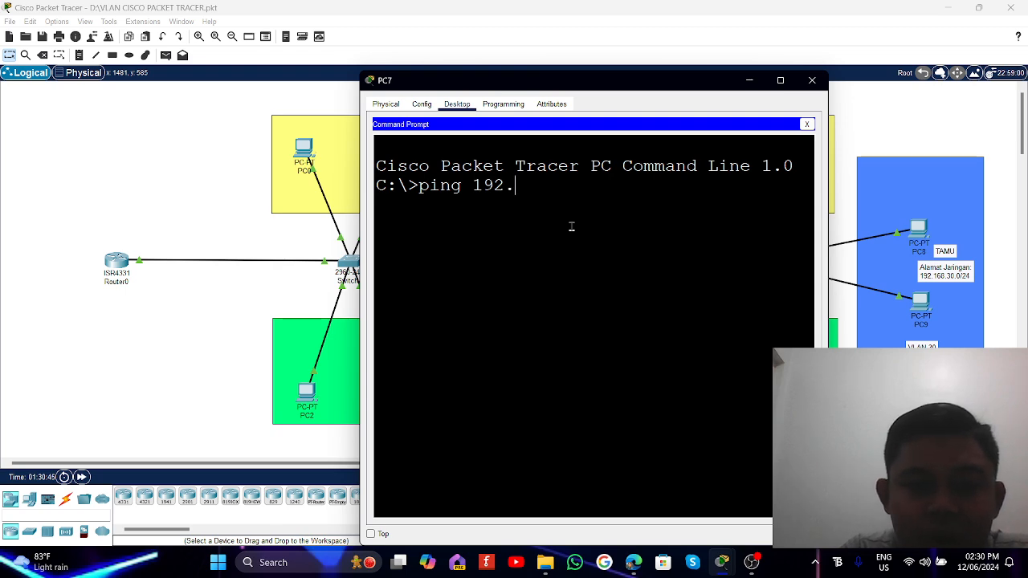
{"action": "type", "text": "16"}
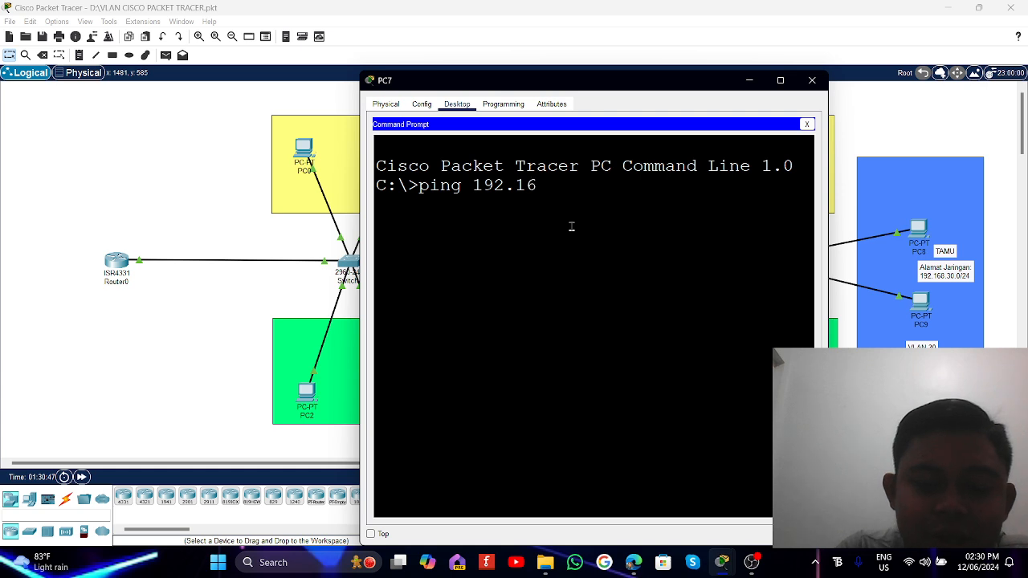
{"action": "type", "text": "8.20.4"}
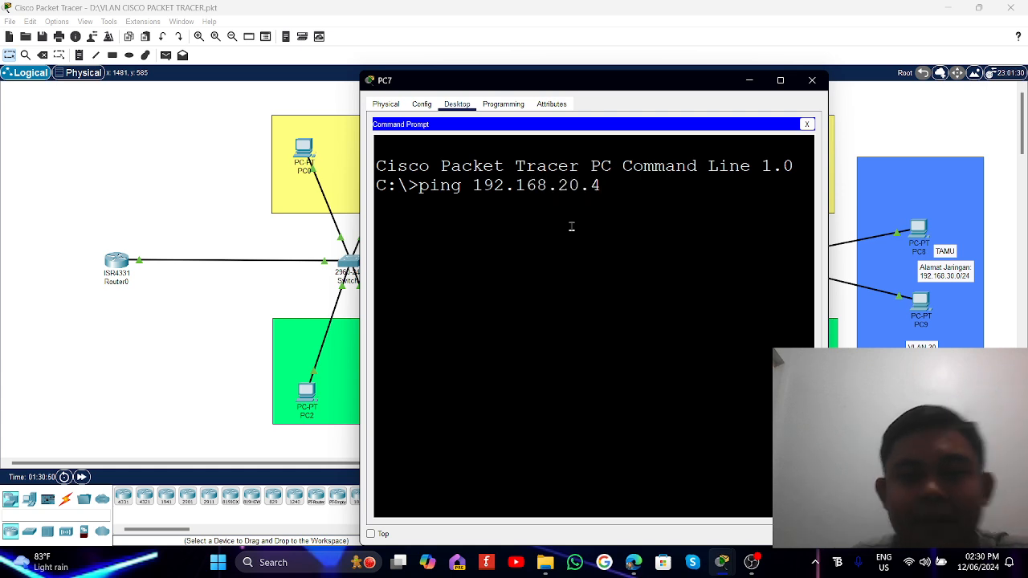
{"action": "key", "text": "Return"}
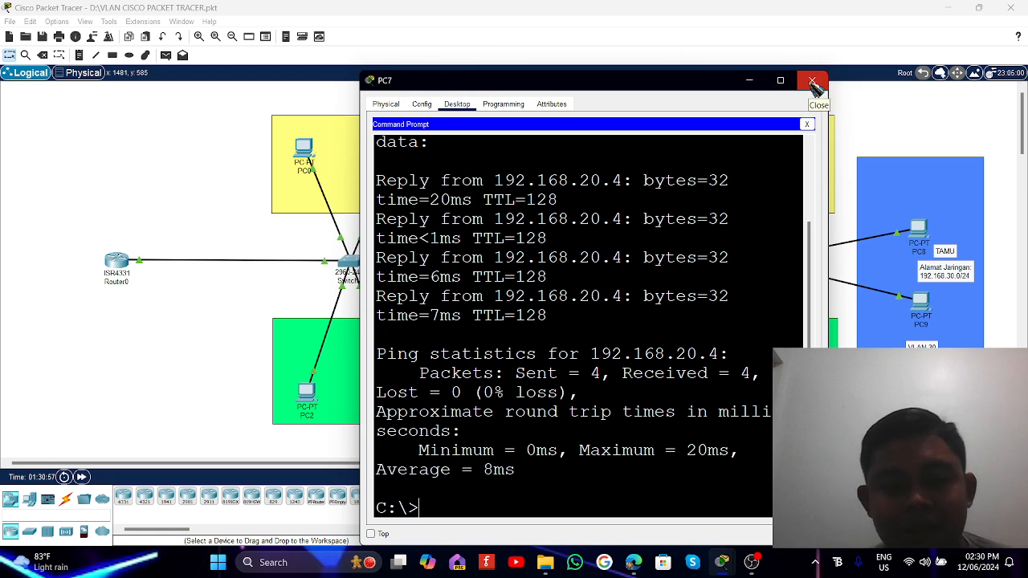
{"action": "left_click", "coordinate": [813, 83]}
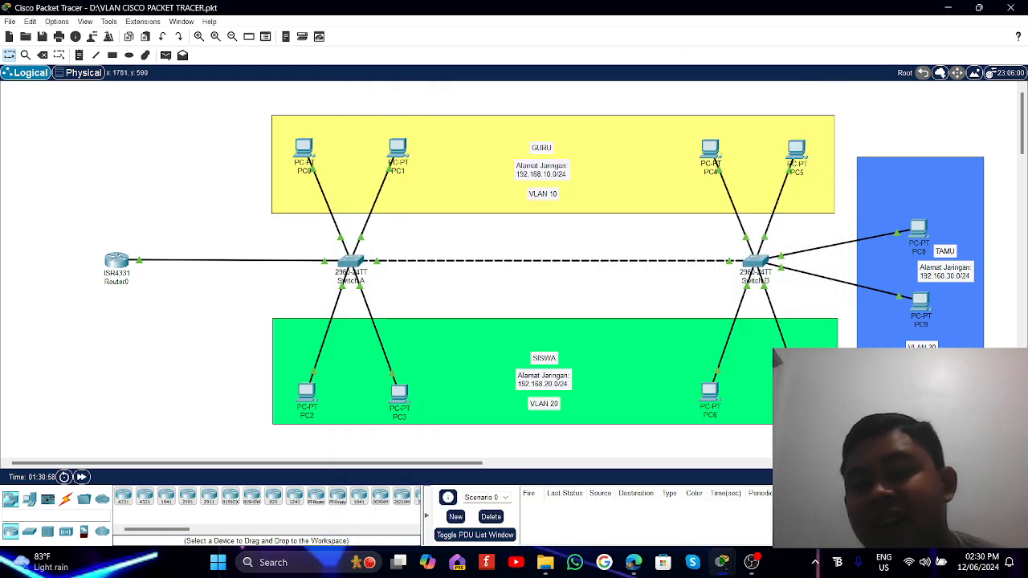
{"action": "left_click", "coordinate": [932, 286]}
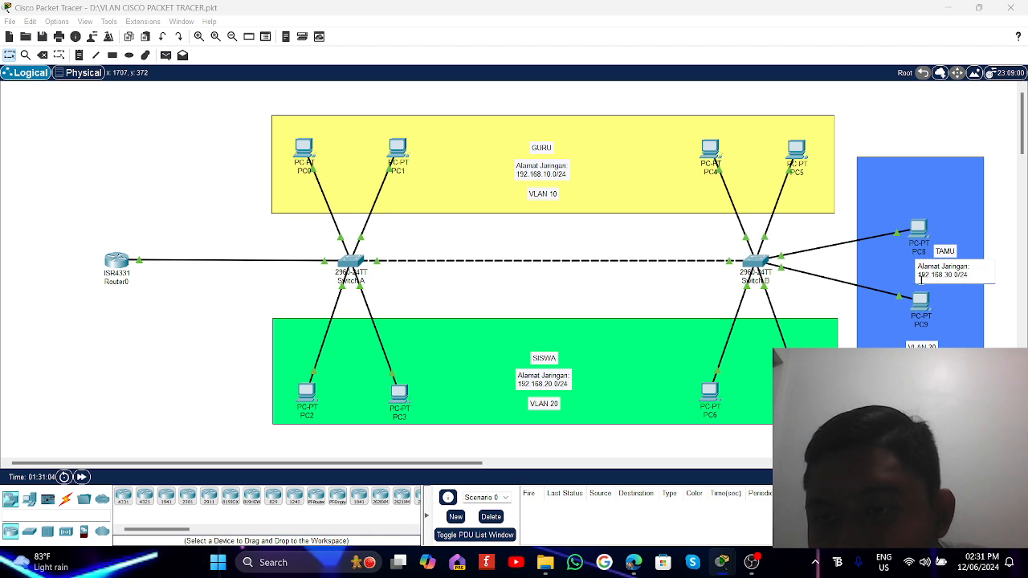
{"action": "triple_click", "coordinate": [921, 280]}
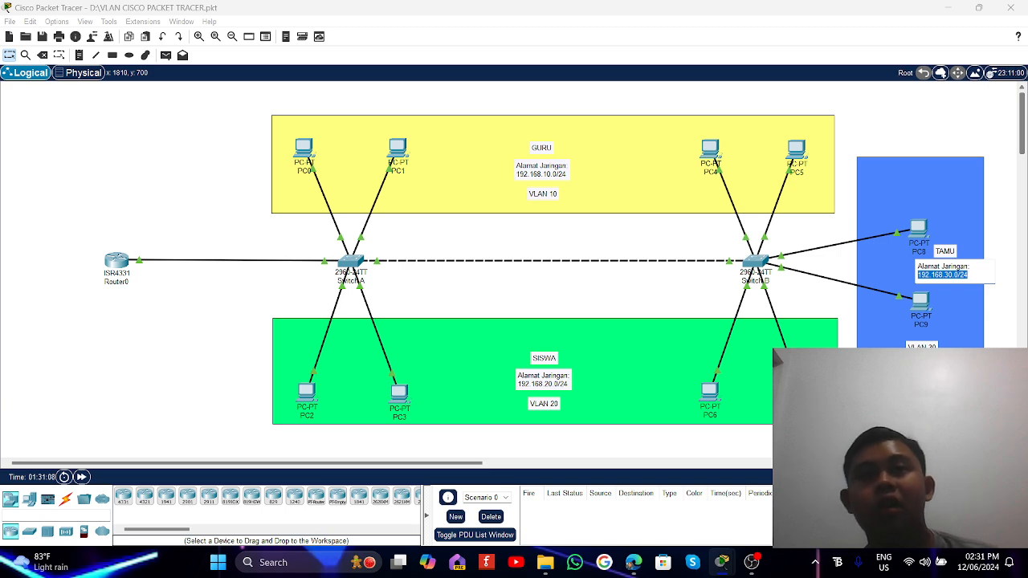
{"action": "left_click", "coordinate": [989, 245]}
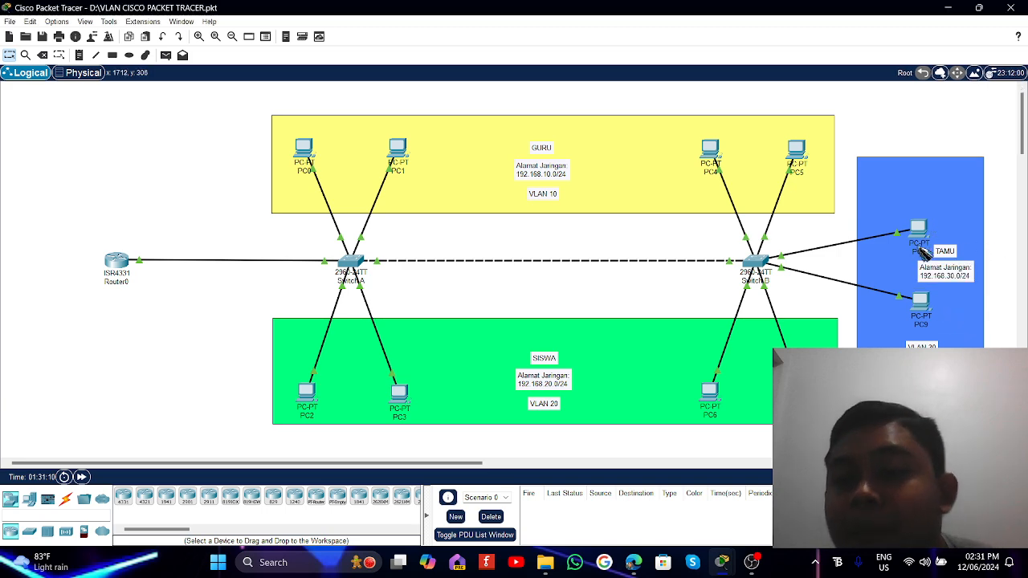
{"action": "left_click", "coordinate": [915, 244]}
{"action": "left_click", "coordinate": [960, 242]}
{"action": "left_click", "coordinate": [1005, 249]}
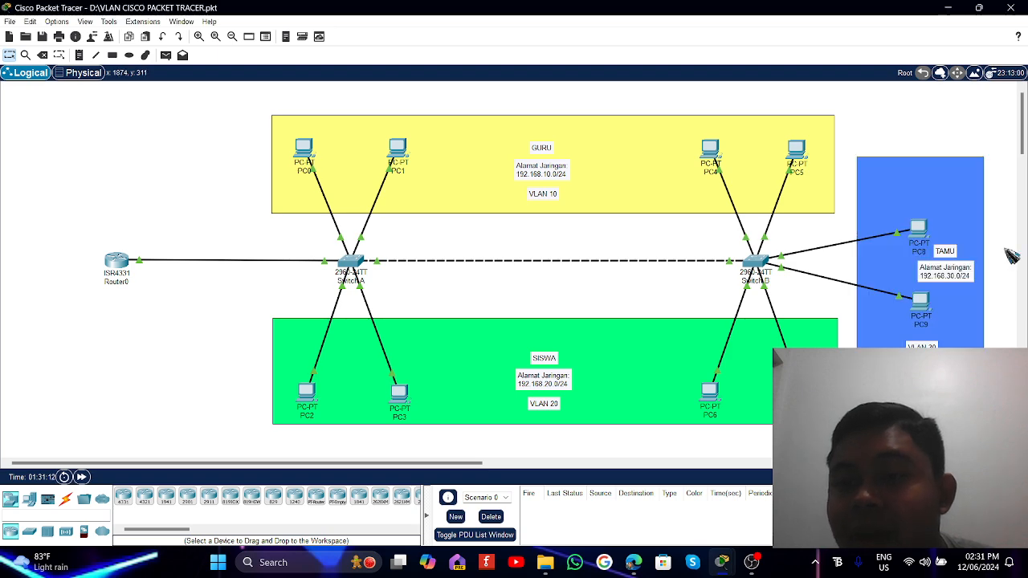
Check PC8's IP configuration in the TAMU area, then ping 192.168.30.1 from its command prompt and close the PC8 window.
{"action": "left_click", "coordinate": [920, 233]}
{"action": "left_click", "coordinate": [455, 103]}
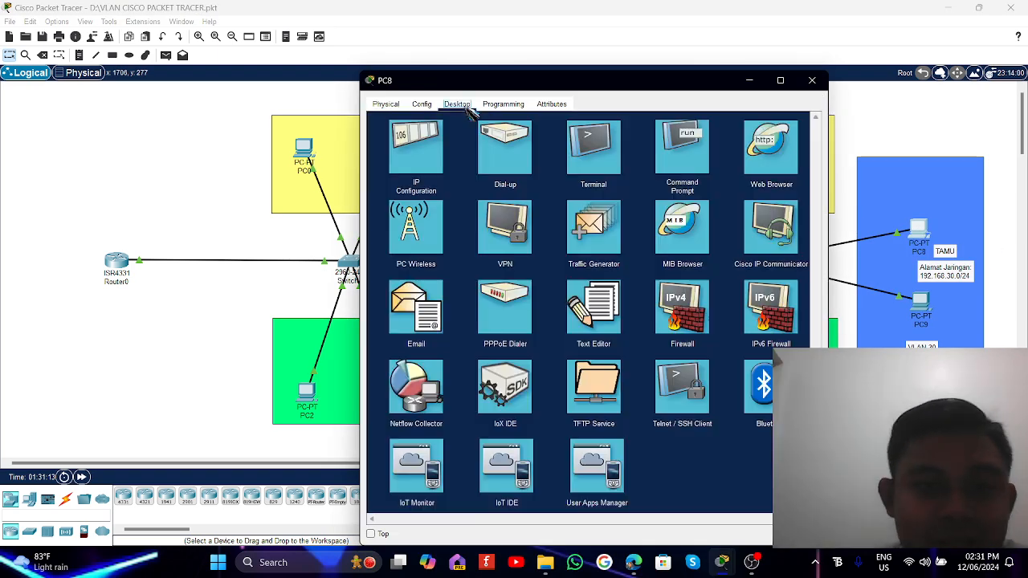
{"action": "left_click", "coordinate": [415, 152]}
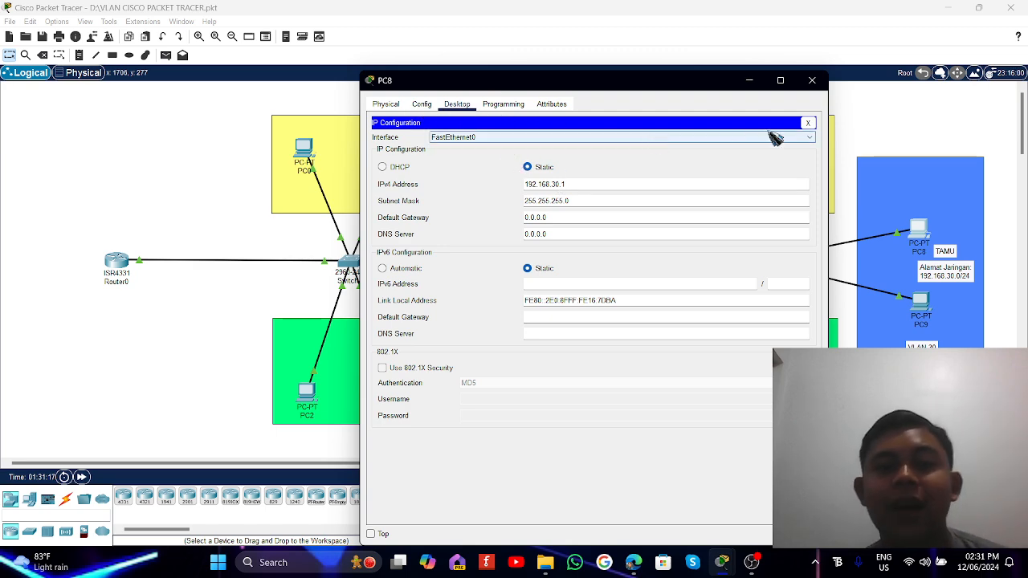
{"action": "left_click", "coordinate": [808, 123]}
{"action": "left_click", "coordinate": [665, 170]}
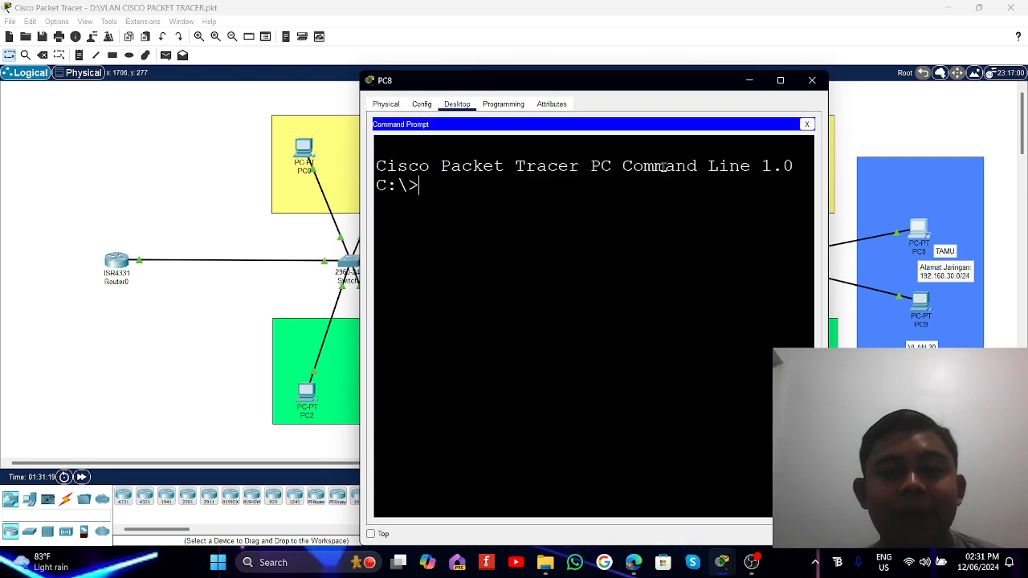
{"action": "type", "text": "ping "}
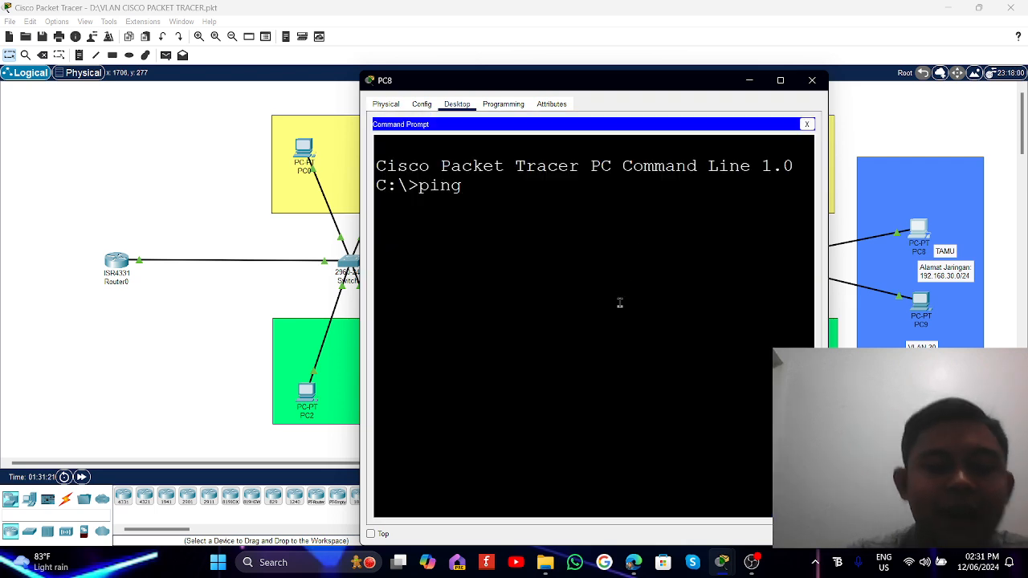
{"action": "type", "text": "192.168."}
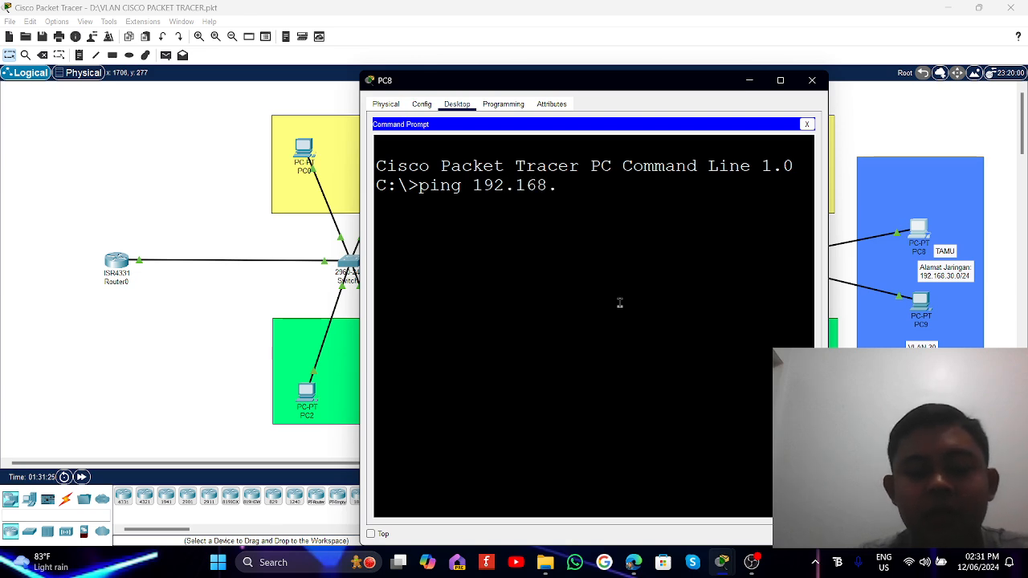
{"action": "type", "text": "30.1"}
{"action": "key", "text": "Return"}
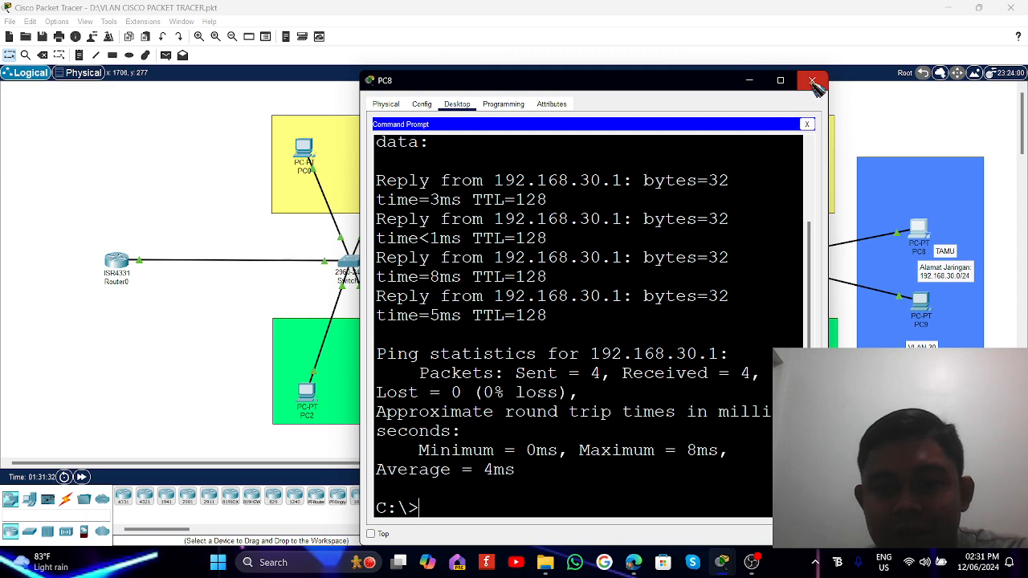
{"action": "left_click", "coordinate": [813, 81]}
Examine PC9's IP configuration in the TAMU area to read its IPv4 address, then close the configuration.
{"action": "left_click", "coordinate": [925, 318]}
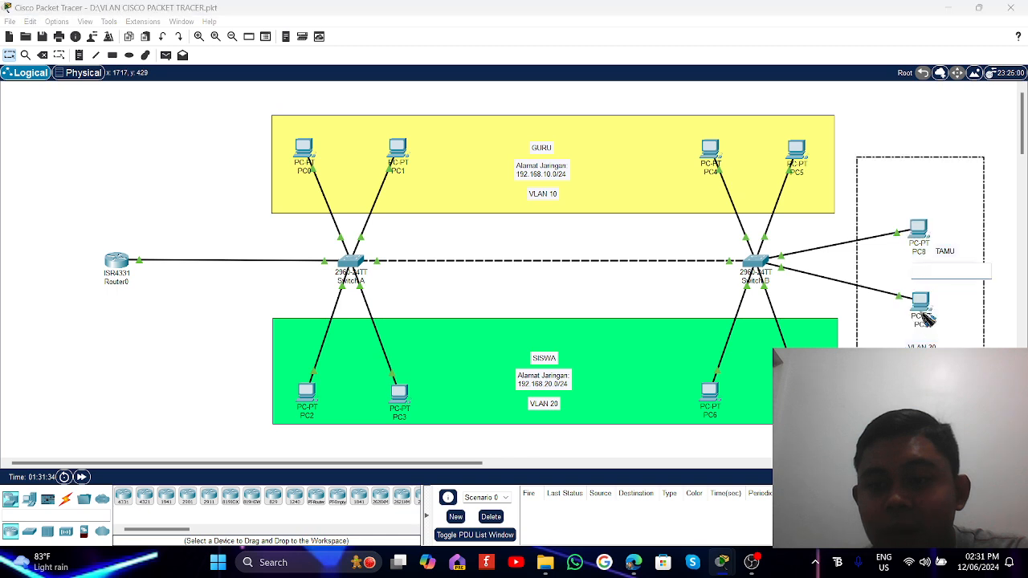
{"action": "left_click", "coordinate": [790, 463]}
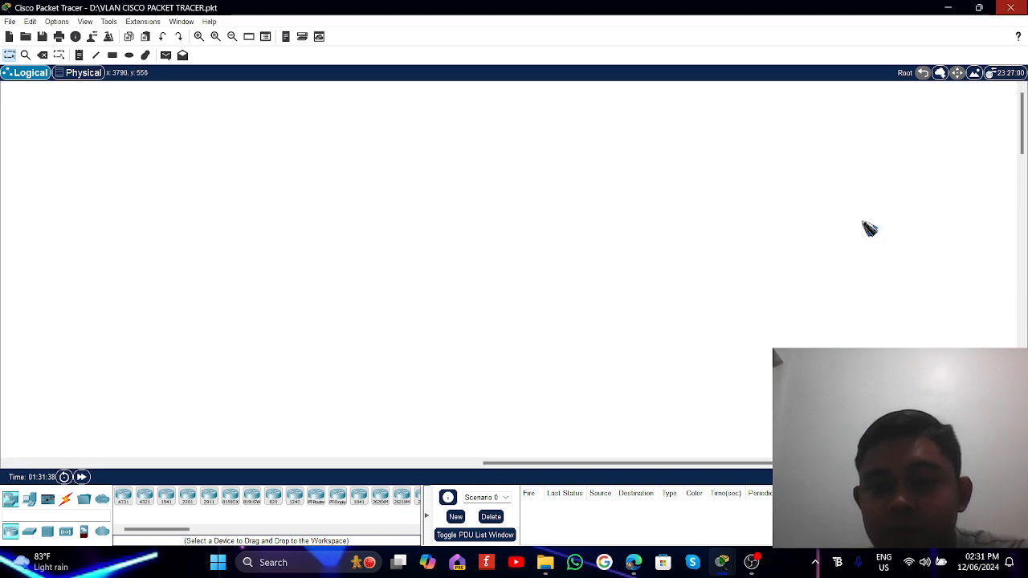
{"action": "left_click_drag", "start_coordinate": [738, 465], "coordinate": [258, 472]}
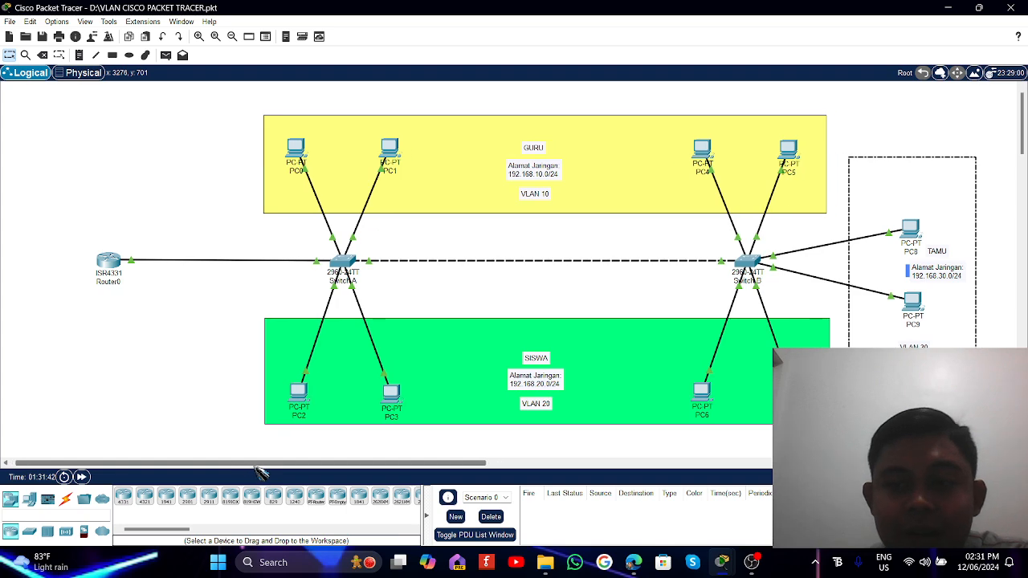
{"action": "left_click", "coordinate": [915, 306]}
{"action": "left_click", "coordinate": [457, 103]}
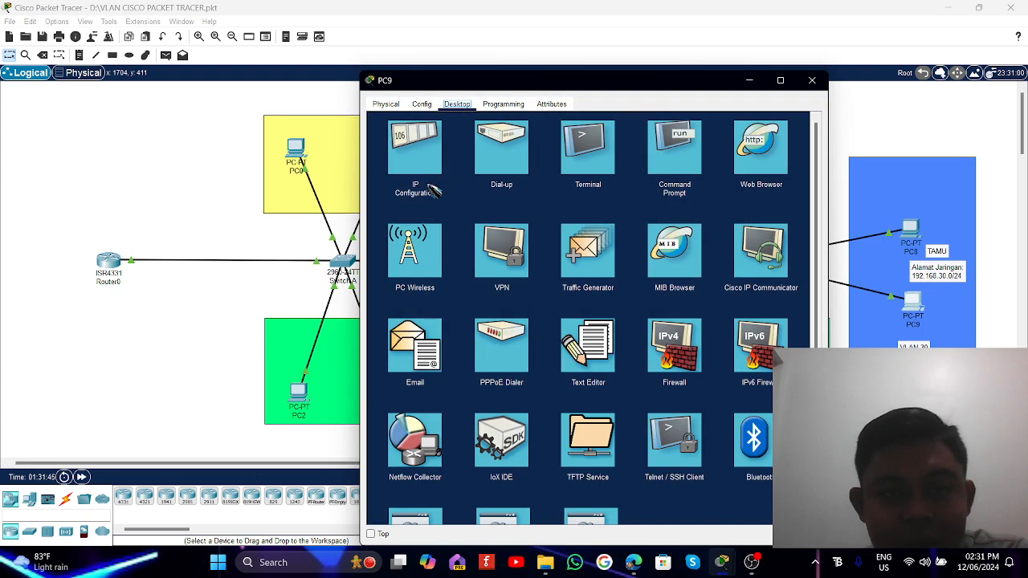
{"action": "left_click", "coordinate": [426, 146]}
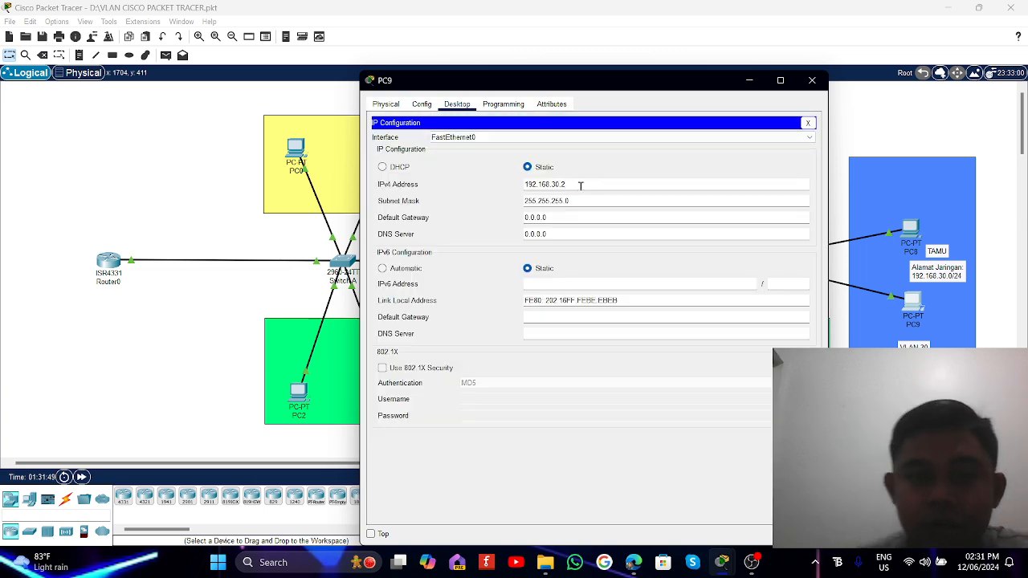
{"action": "key", "text": "BackSpace"}
{"action": "left_click", "coordinate": [421, 104]}
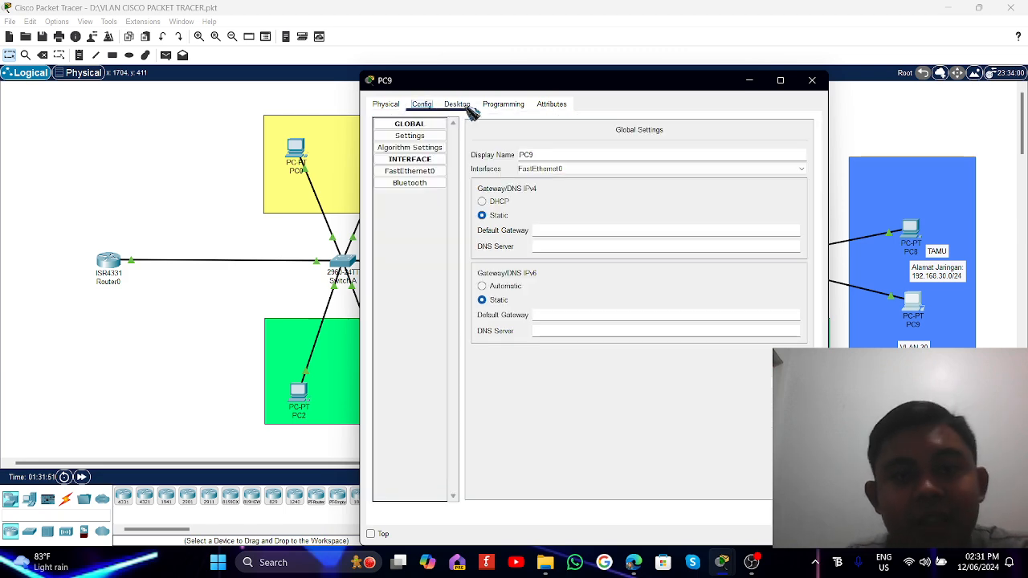
{"action": "left_click", "coordinate": [457, 103]}
{"action": "left_click", "coordinate": [504, 104]}
{"action": "left_click", "coordinate": [457, 104]}
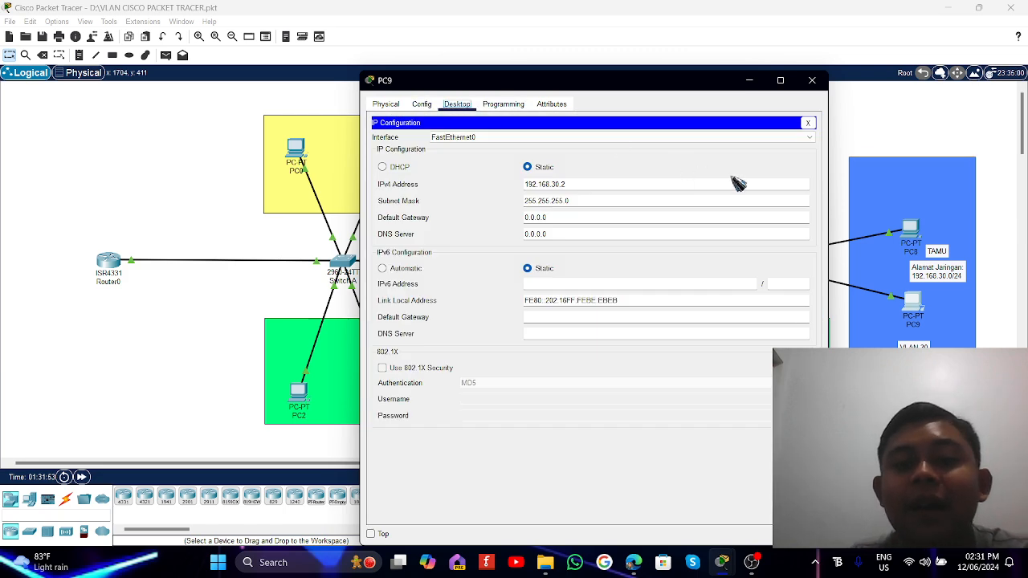
{"action": "left_click", "coordinate": [808, 123]}
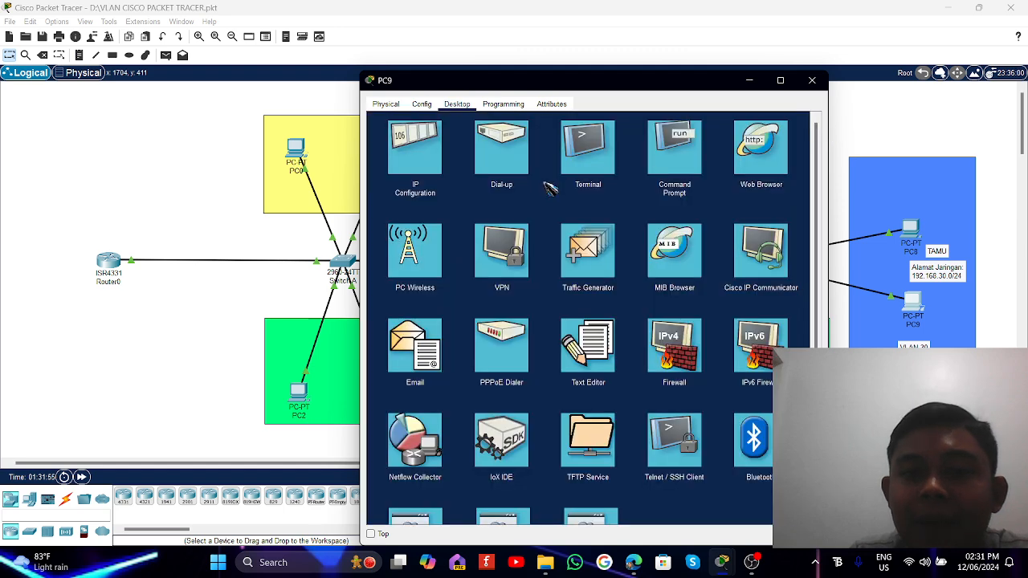
Ping 192.168.30.2 from PC9's command prompt in the TAMU area, then close the PC9 window.
{"action": "left_click", "coordinate": [690, 164]}
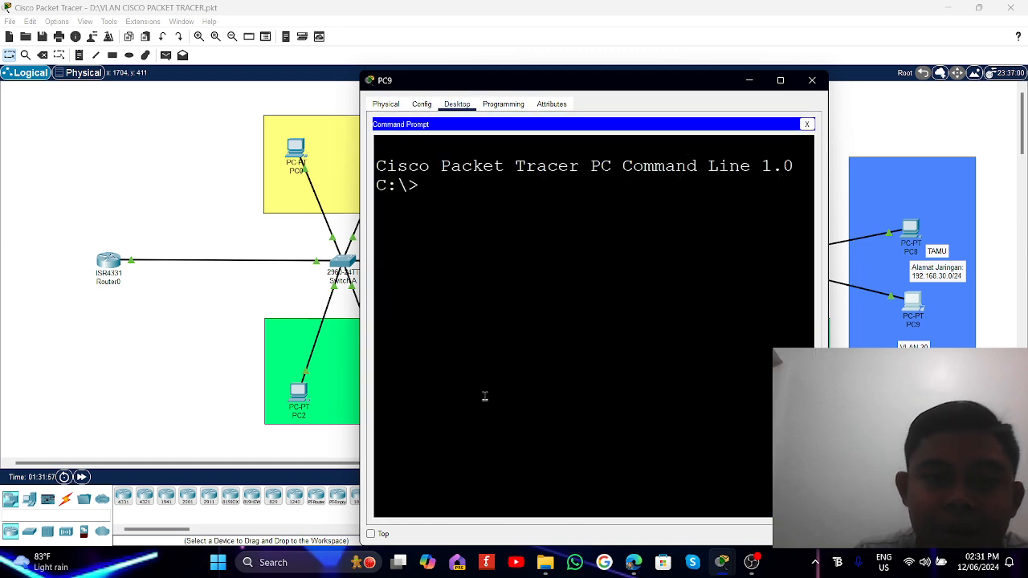
{"action": "type", "text": "ping "}
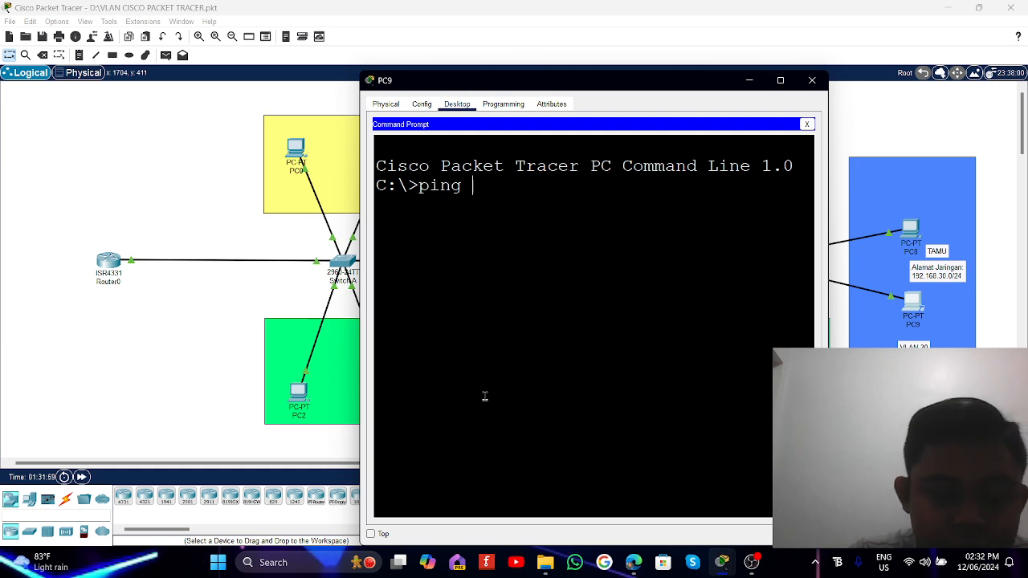
{"action": "type", "text": "192."}
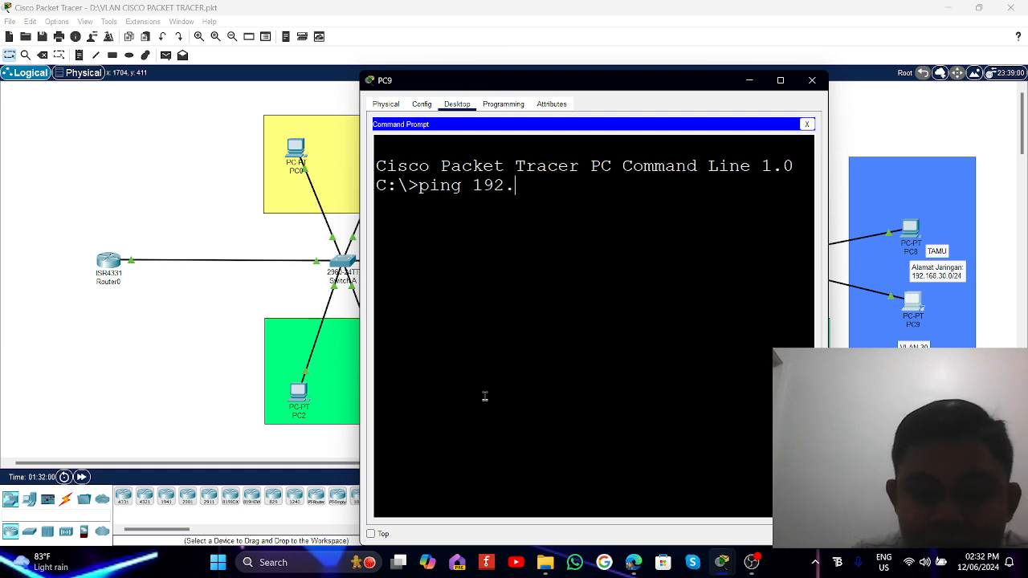
{"action": "type", "text": "168.30.2"}
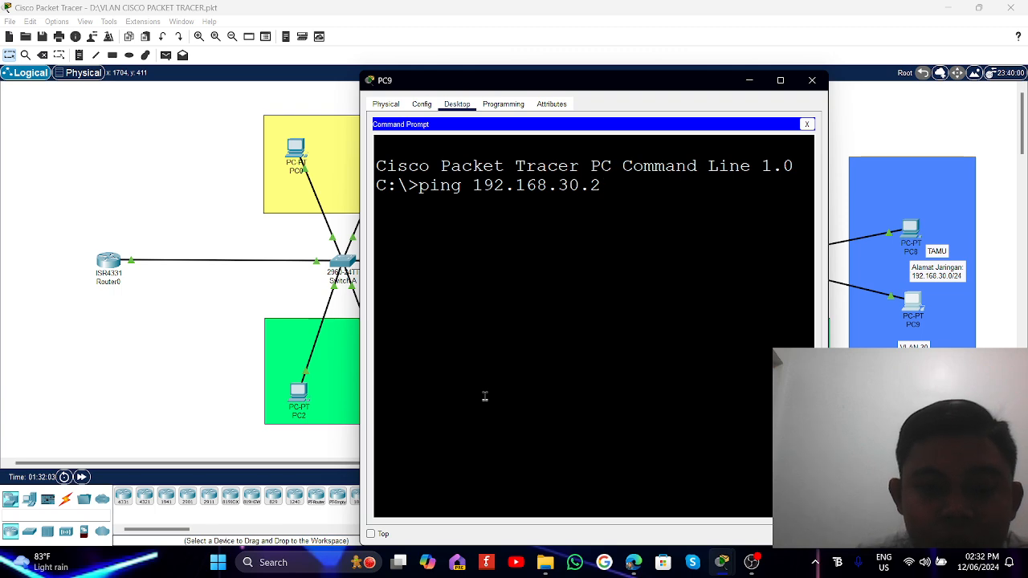
{"action": "key", "text": "Return"}
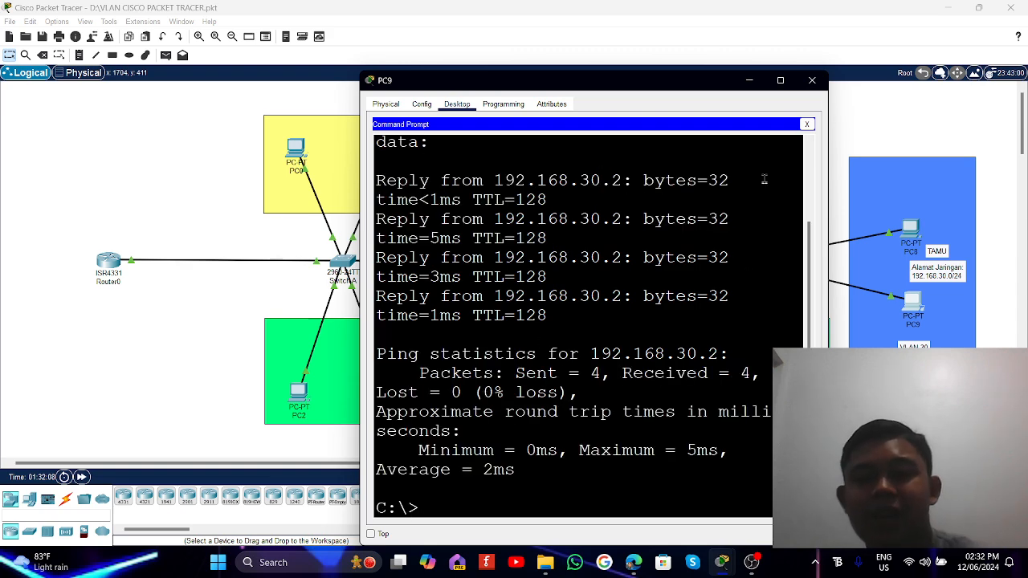
{"action": "left_click", "coordinate": [812, 80]}
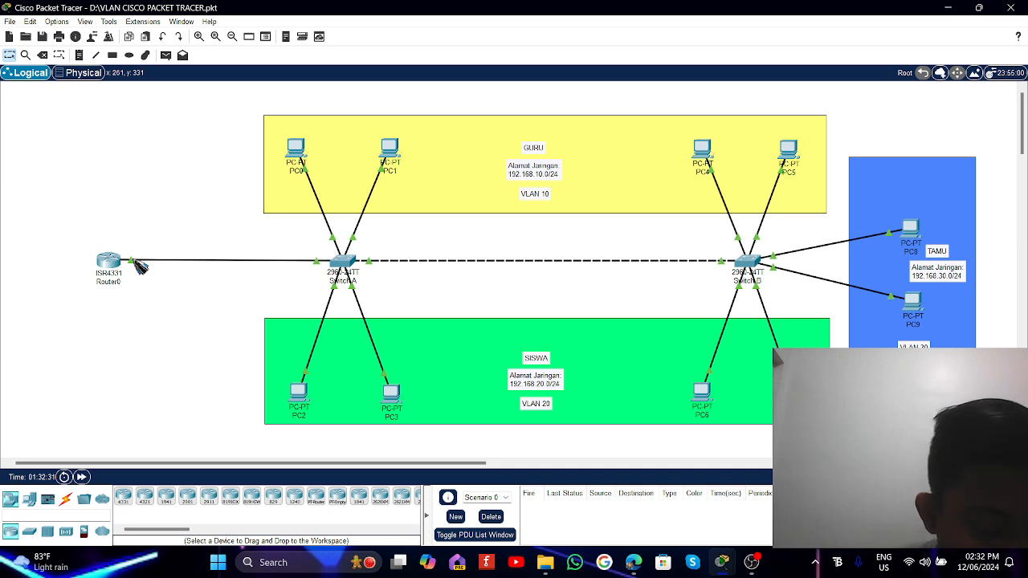
Open Router0's command line, enable privileged mode and enter global configuration with configure terminal.
{"action": "left_click", "coordinate": [104, 267]}
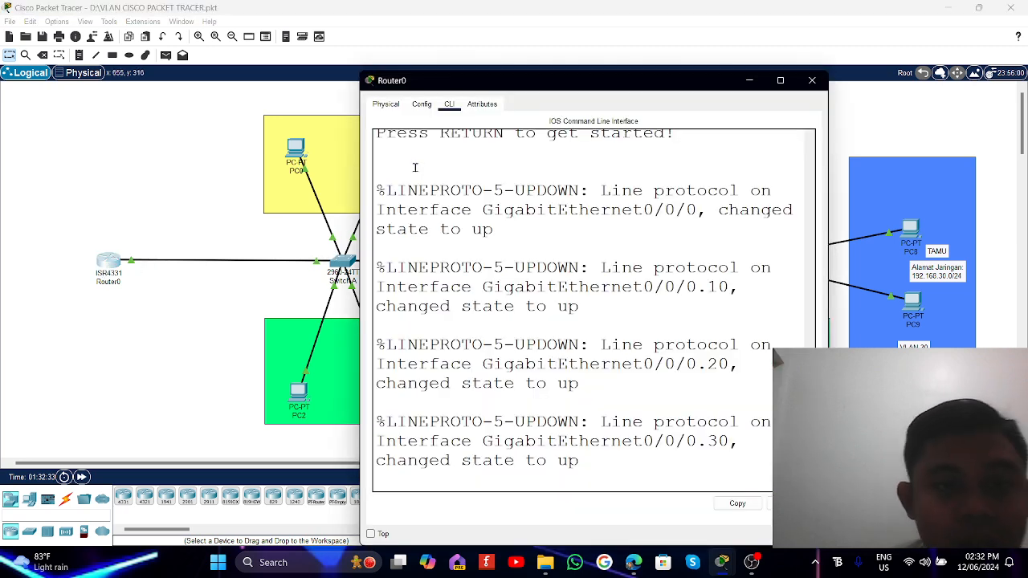
{"action": "key", "text": "Return"}
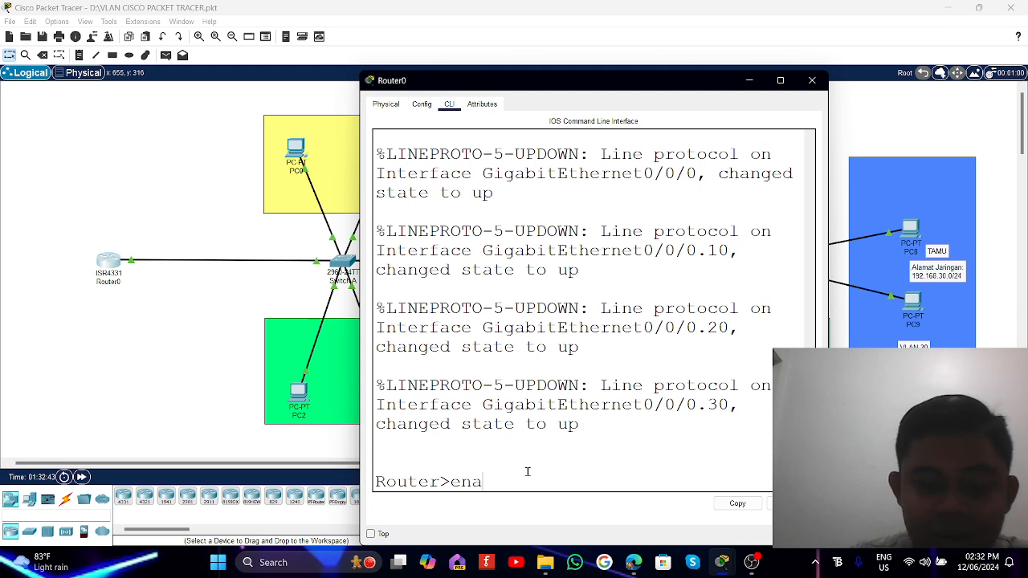
{"action": "key", "text": "Return"}
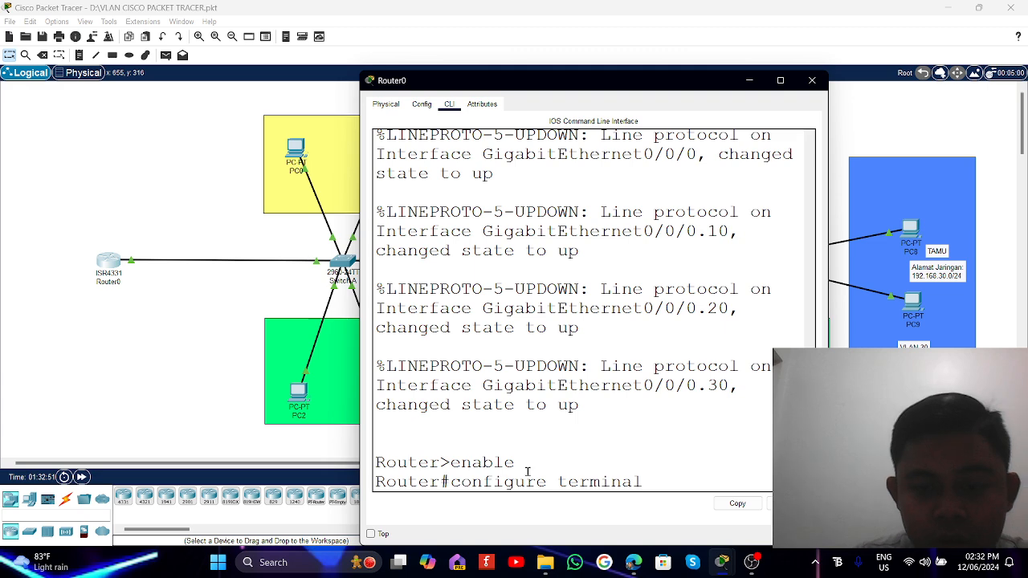
{"action": "type", "text": "configure terminal"}
{"action": "key", "text": "Return"}
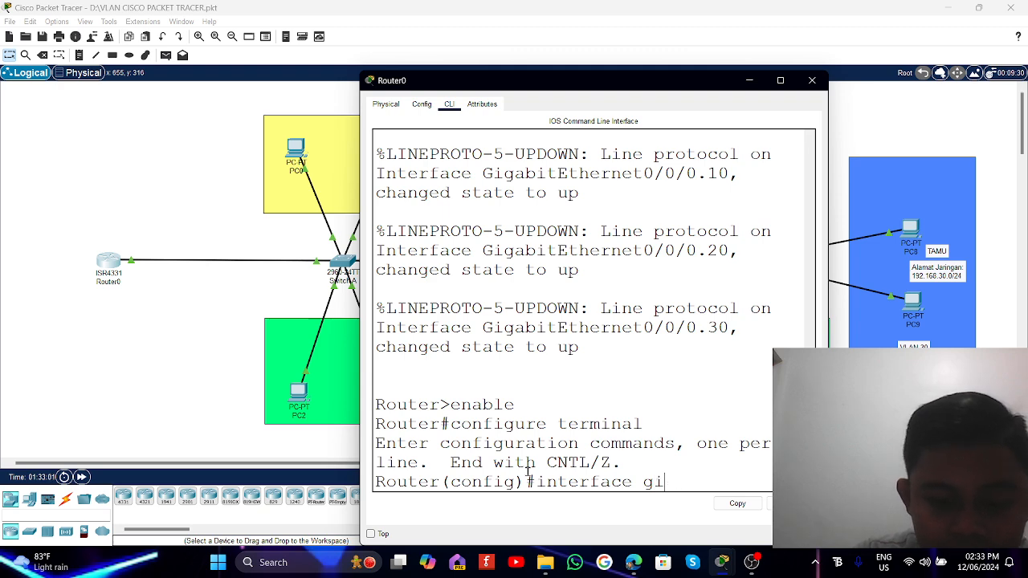
{"action": "type", "text": "gabitE"}
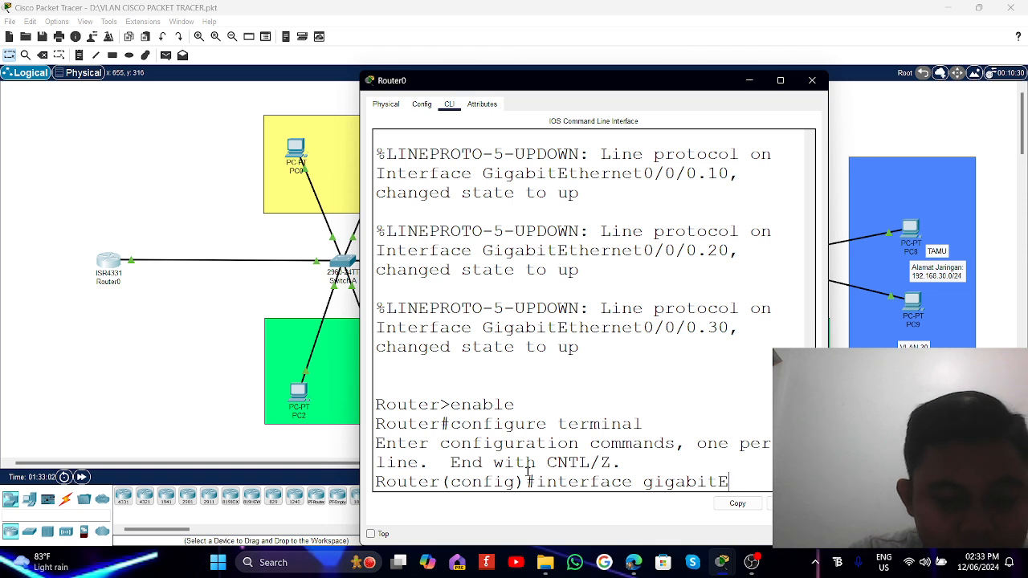
{"action": "type", "text": "thernet"}
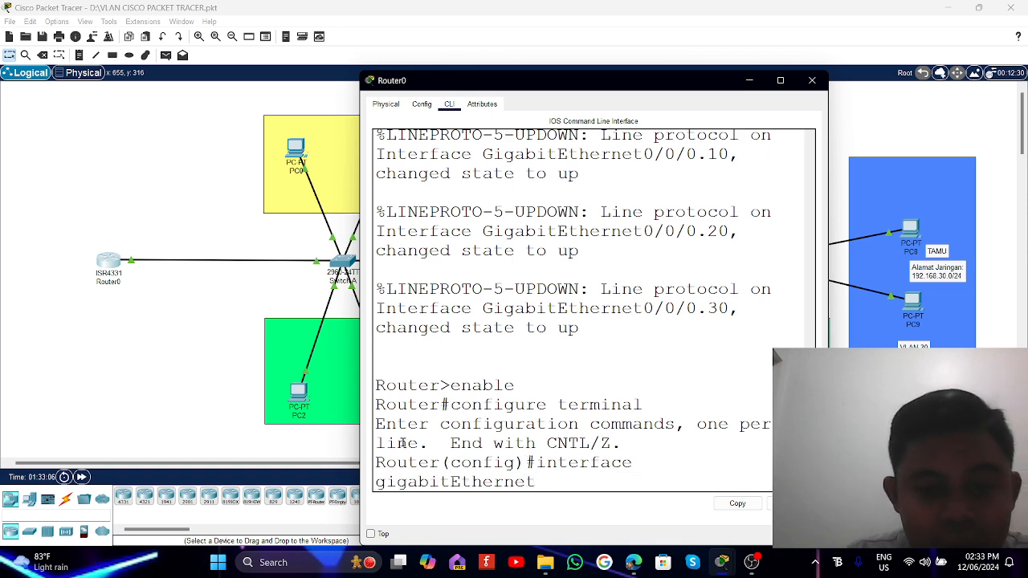
{"action": "left_click", "coordinate": [218, 341]}
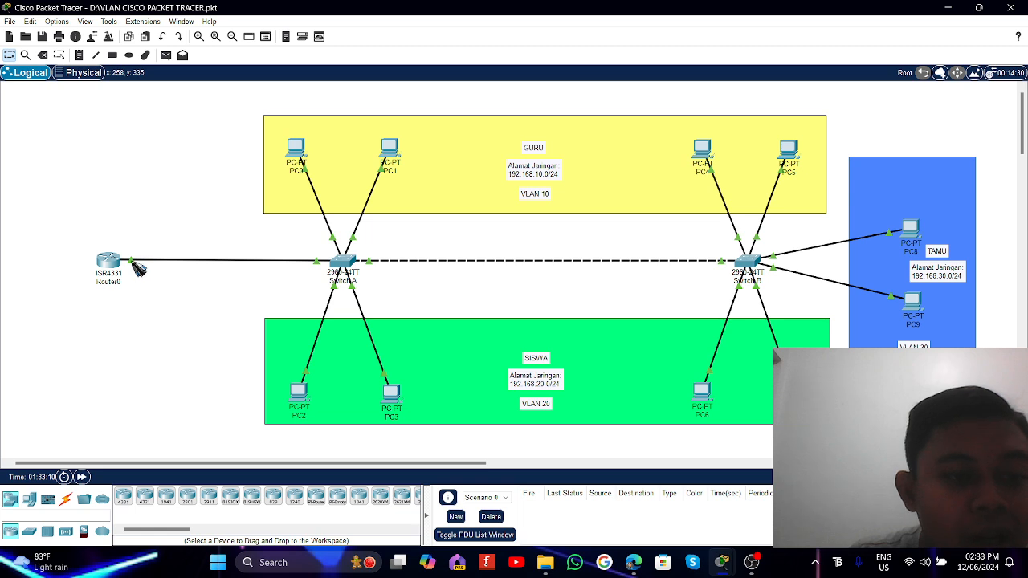
{"action": "mouse_move", "coordinate": [139, 270]}
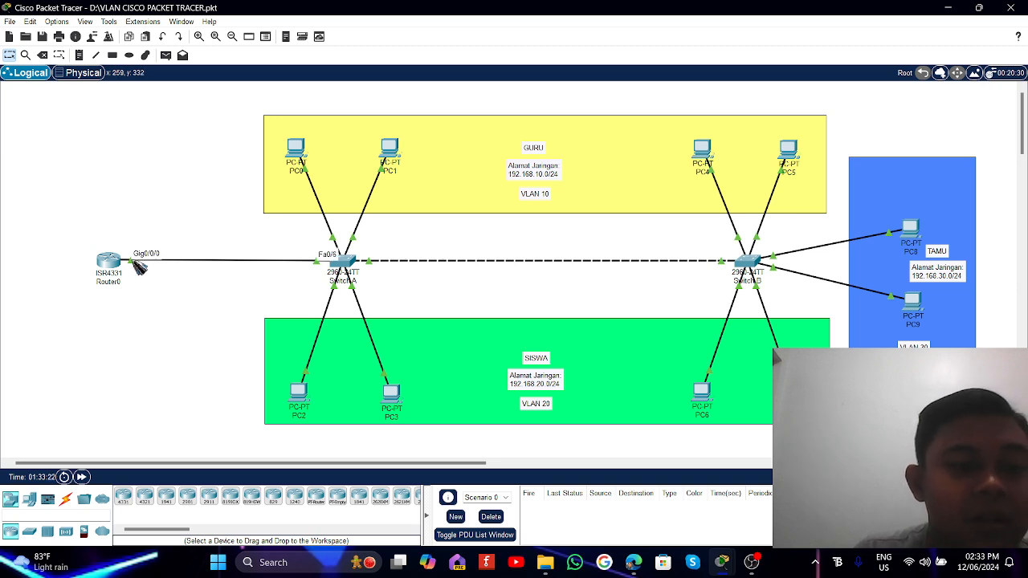
{"action": "mouse_move", "coordinate": [736, 571]}
{"action": "left_click", "coordinate": [682, 494]}
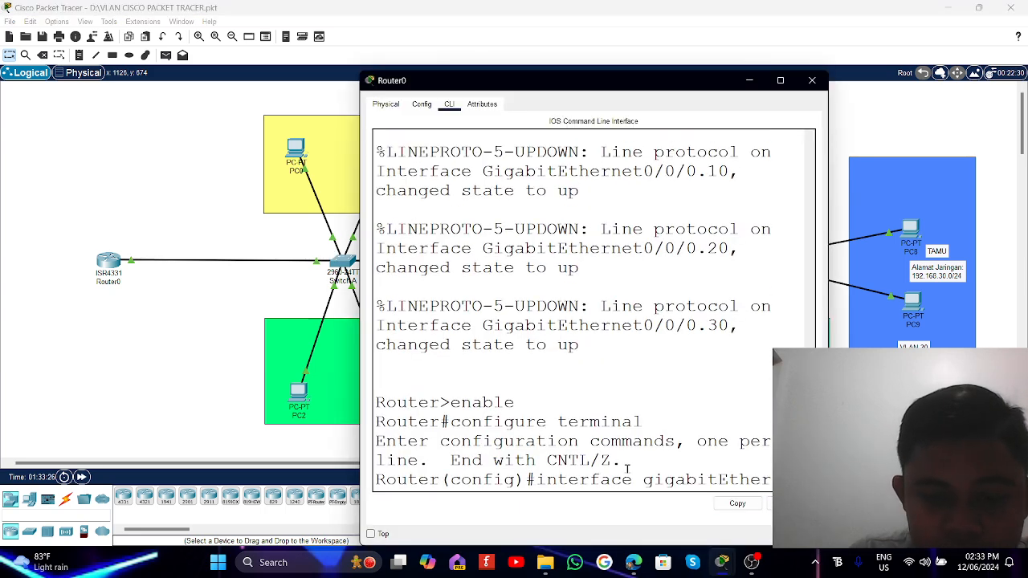
{"action": "key", "text": "BackSpace"}
{"action": "key", "text": "BackSpace"}
{"action": "key", "text": "BackSpace"}
{"action": "key", "text": "BackSpace"}
{"action": "key", "text": "BackSpace"}
{"action": "key", "text": "BackSpace"}
{"action": "key", "text": "BackSpace"}
{"action": "key", "text": "BackSpace"}
{"action": "key", "text": "BackSpace"}
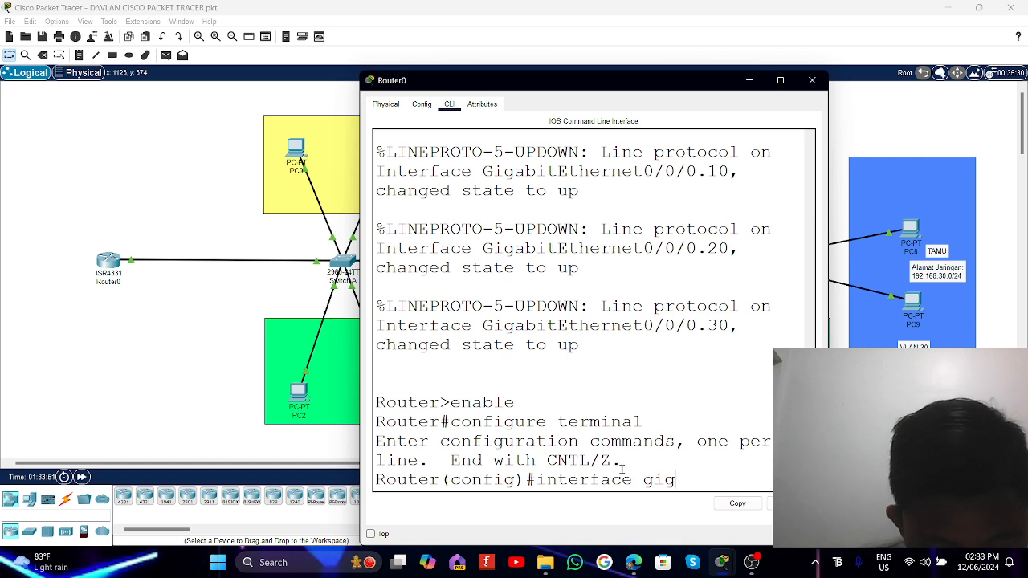
{"action": "key", "text": "BackSpace"}
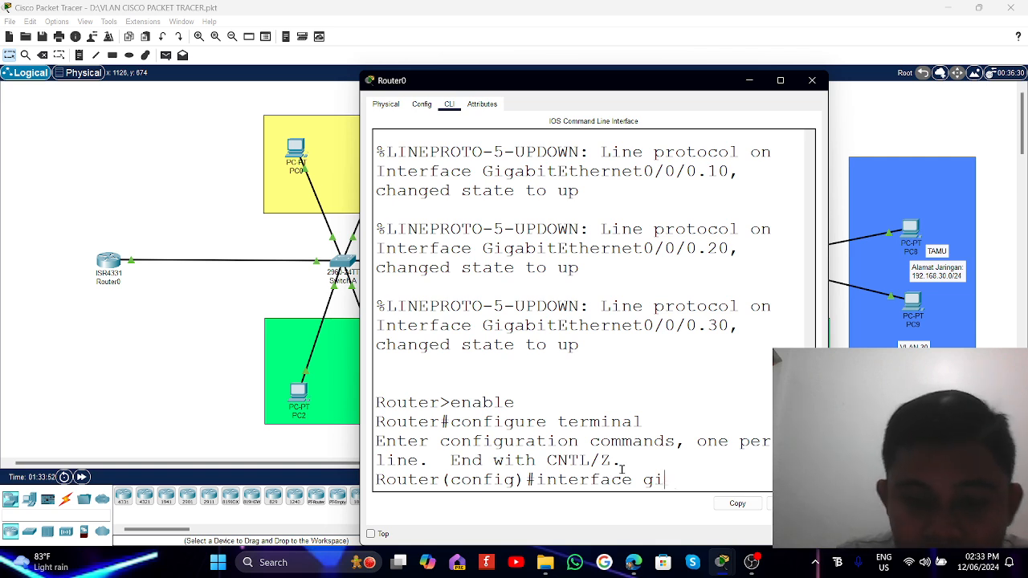
{"action": "key", "text": "BackSpace"}
{"action": "key", "text": "BackSpace"}
{"action": "key", "text": "BackSpace"}
{"action": "key", "text": "BackSpace"}
{"action": "key", "text": "BackSpace"}
{"action": "key", "text": "BackSpace"}
{"action": "key", "text": "BackSpace"}
{"action": "key", "text": "BackSpace"}
{"action": "key", "text": "BackSpace"}
{"action": "key", "text": "BackSpace"}
{"action": "key", "text": "BackSpace"}
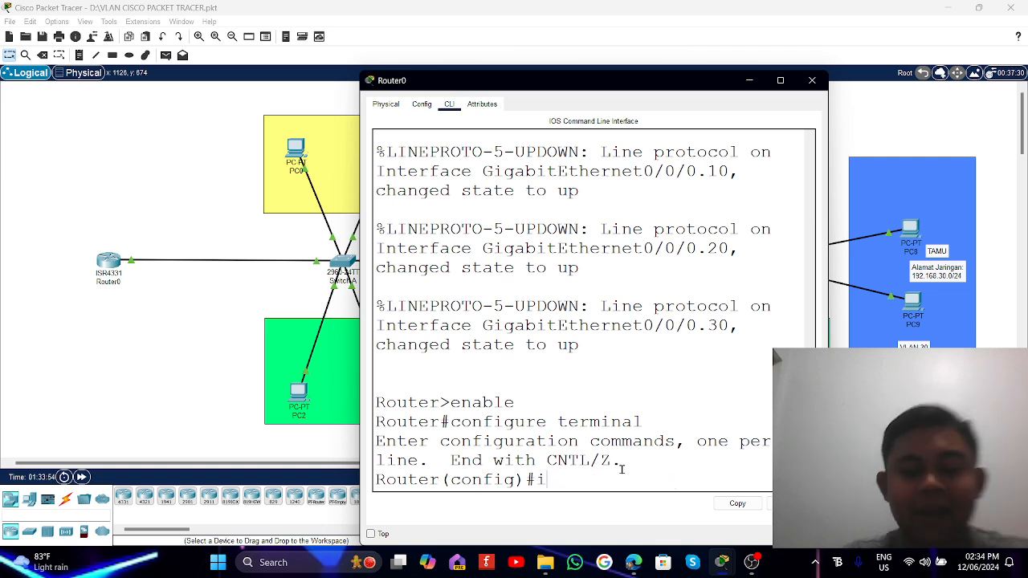
{"action": "key", "text": "BackSpace"}
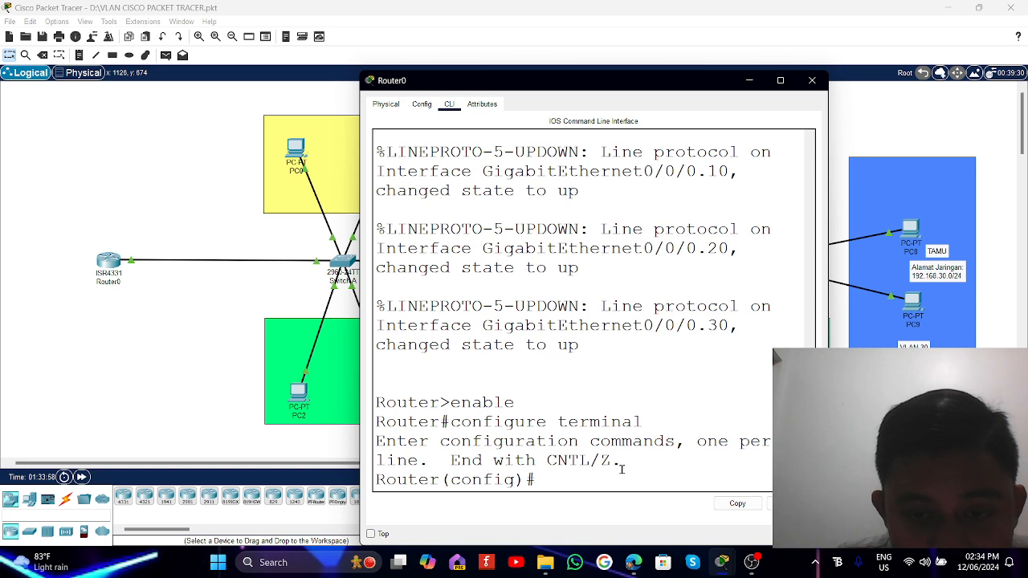
Enter interface configuration for gig0/0/0 on Router0, checking the port label on its link to the switch before running the command.
{"action": "type", "text": "int "}
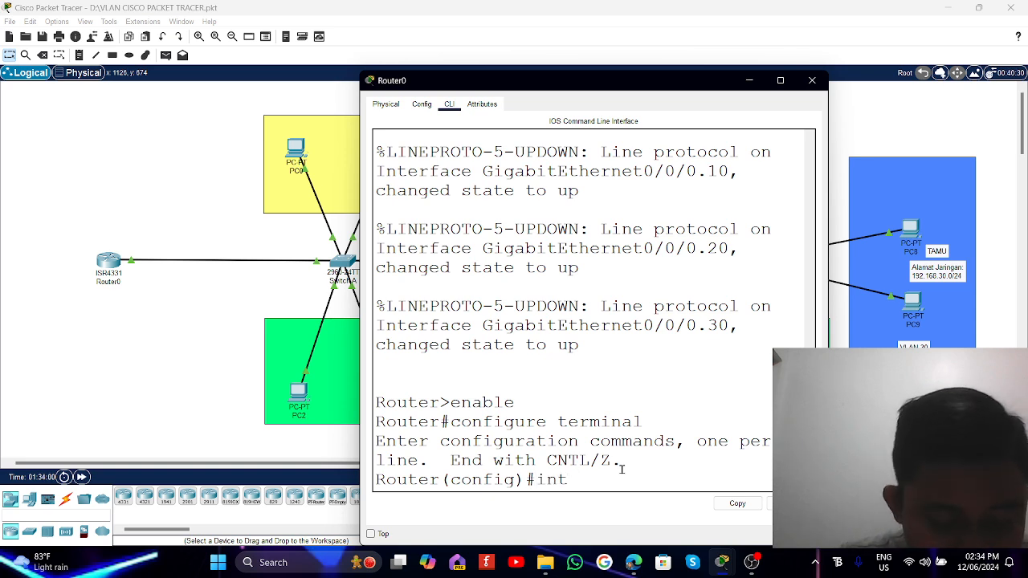
{"action": "type", "text": "gi"}
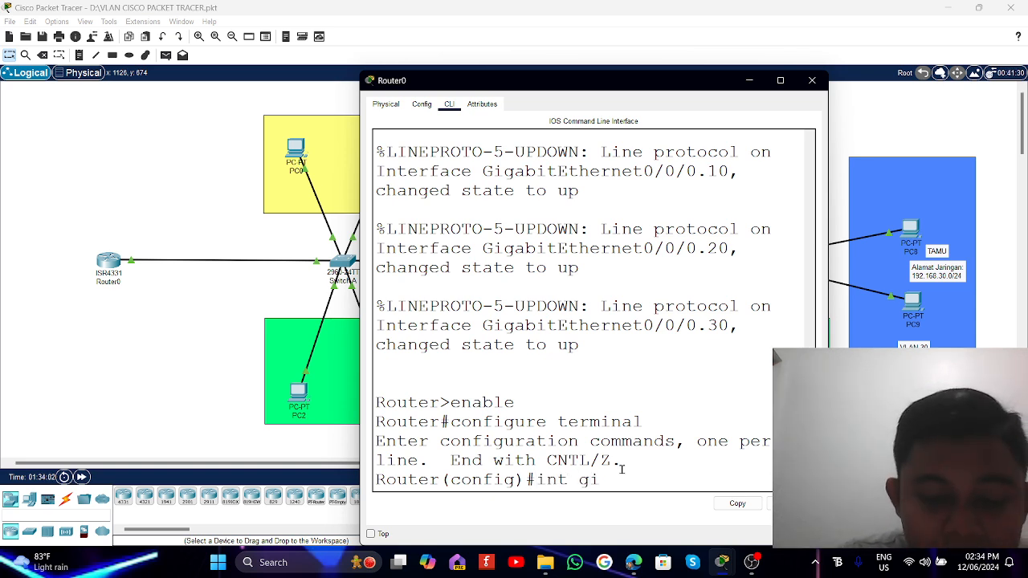
{"action": "type", "text": "g0;"}
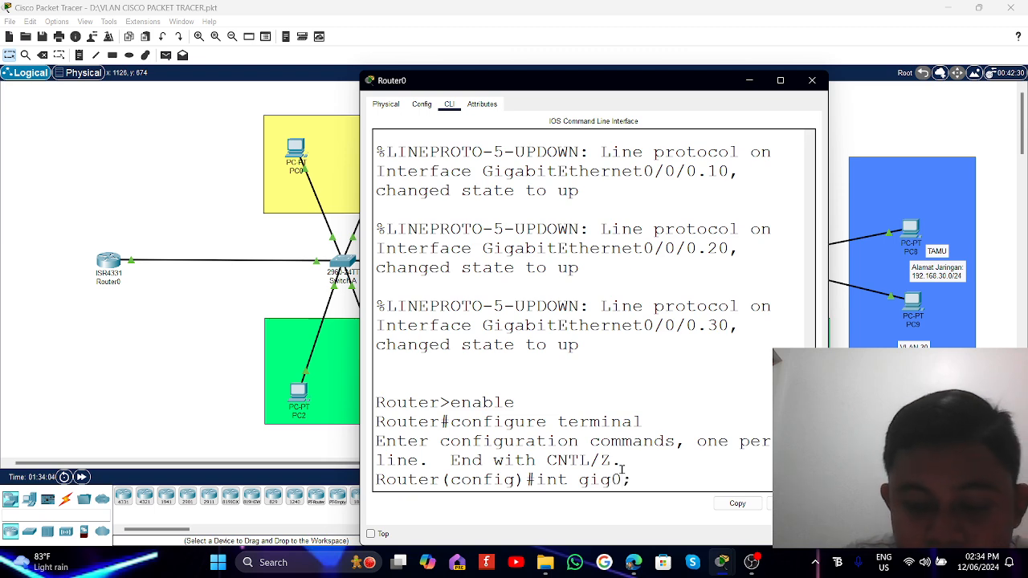
{"action": "key", "text": "BackSpace"}
{"action": "type", "text": "/0/0"}
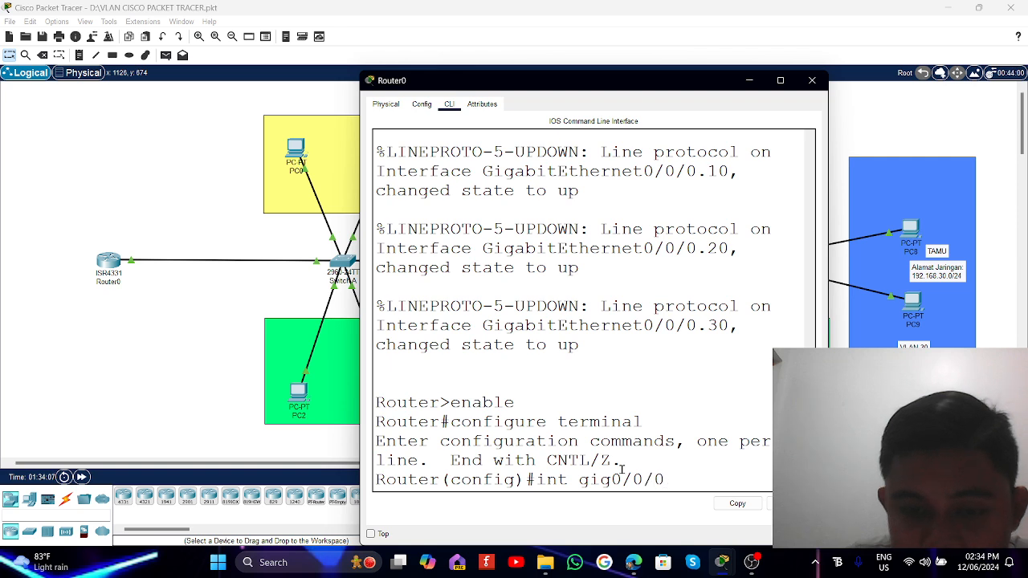
{"action": "left_click", "coordinate": [211, 345]}
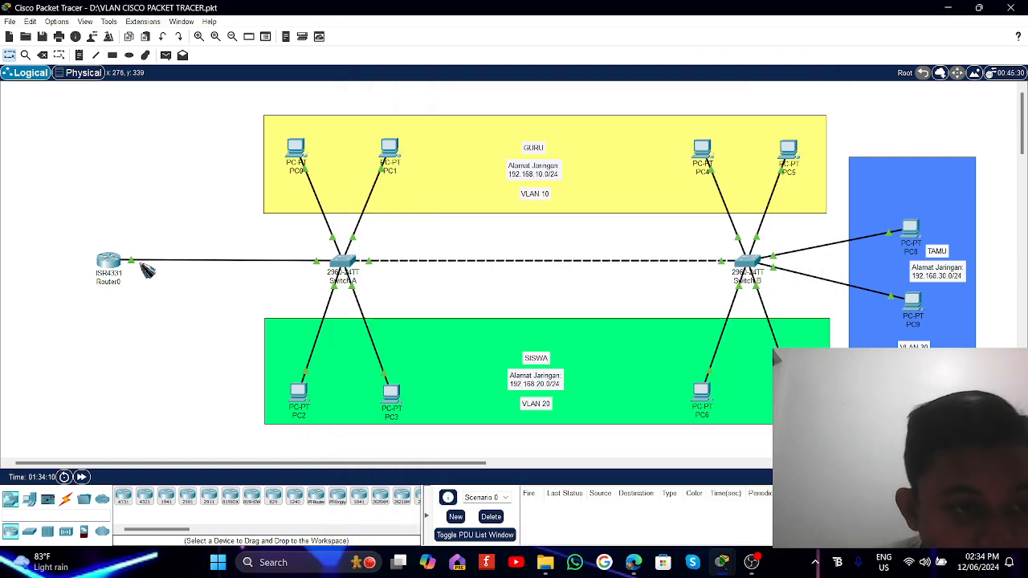
{"action": "mouse_move", "coordinate": [141, 270]}
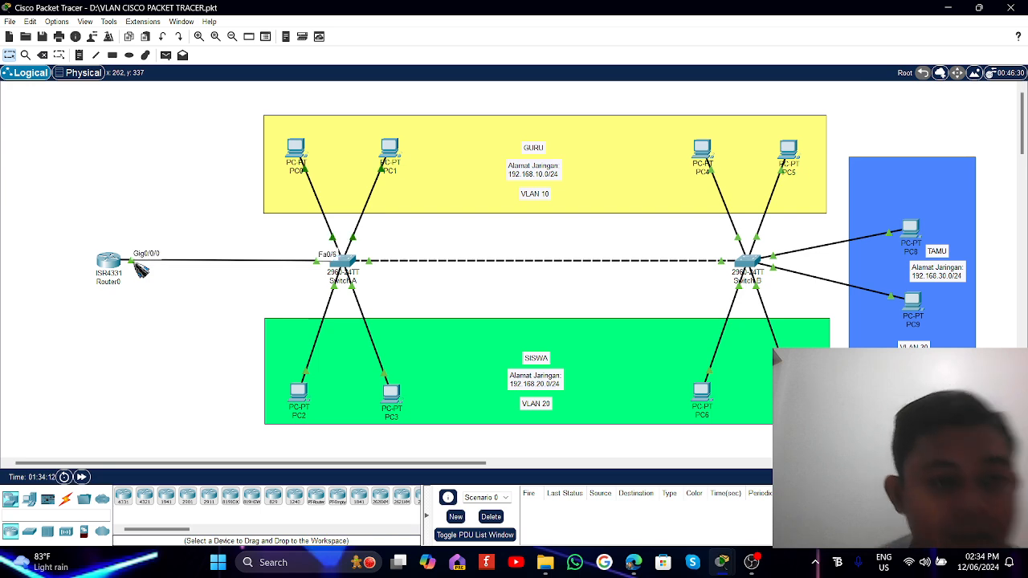
{"action": "mouse_move", "coordinate": [722, 563]}
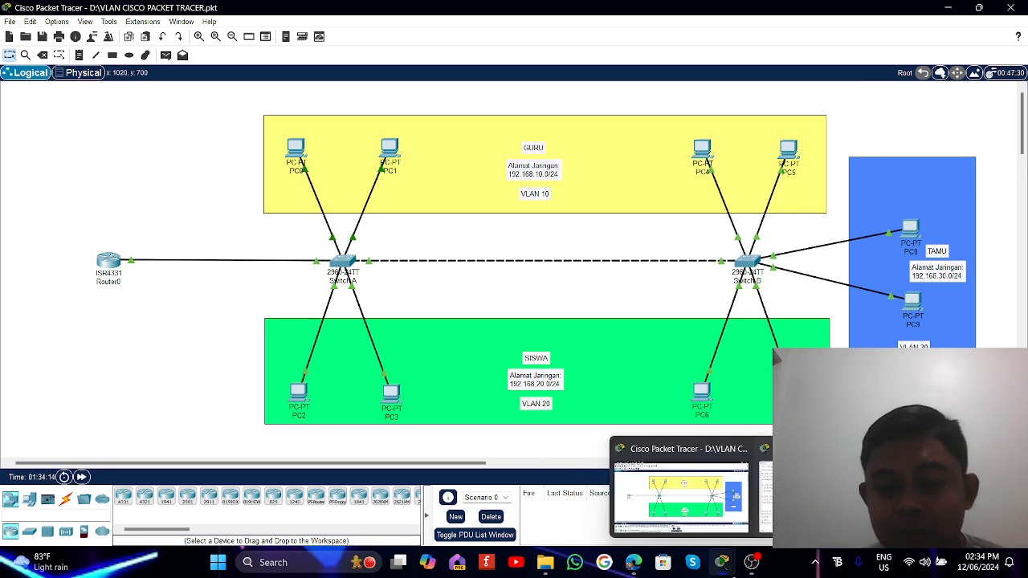
{"action": "left_click", "coordinate": [733, 476]}
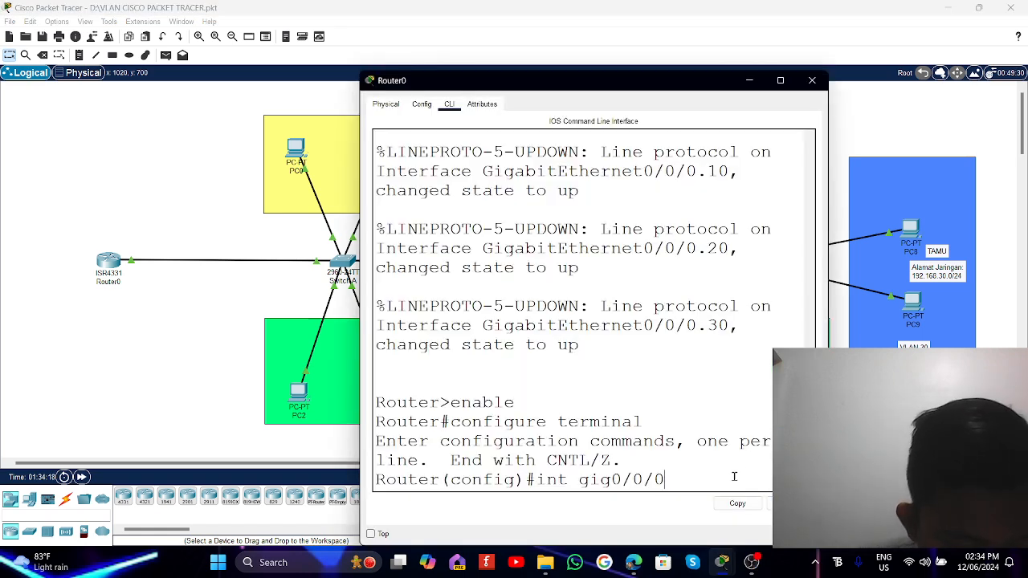
{"action": "key", "text": "Return"}
{"action": "key", "text": "Return"}
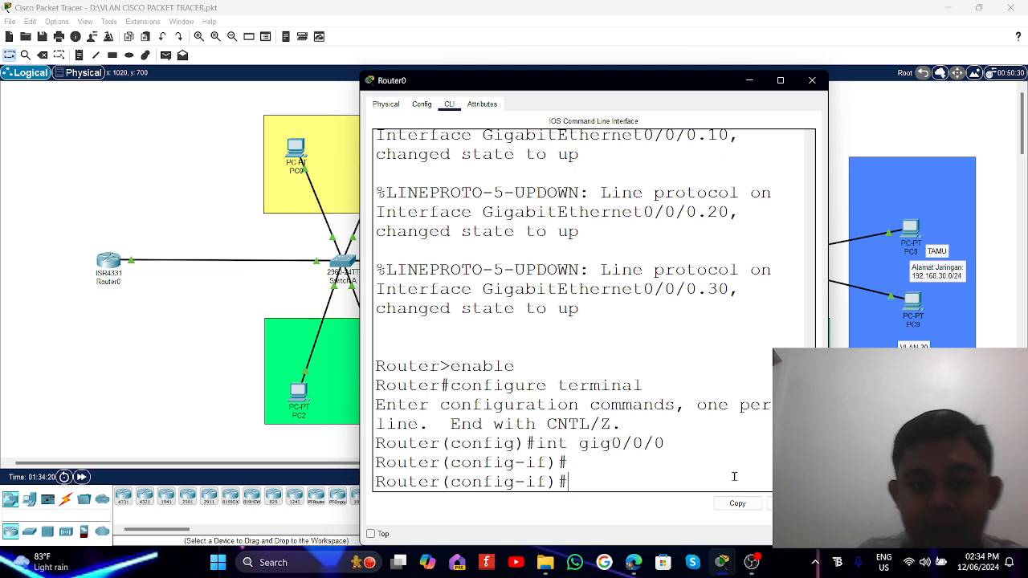
Bring up the gig0/0/0 interface with no shutdown and exit to global configuration mode.
{"action": "type", "text": "no"}
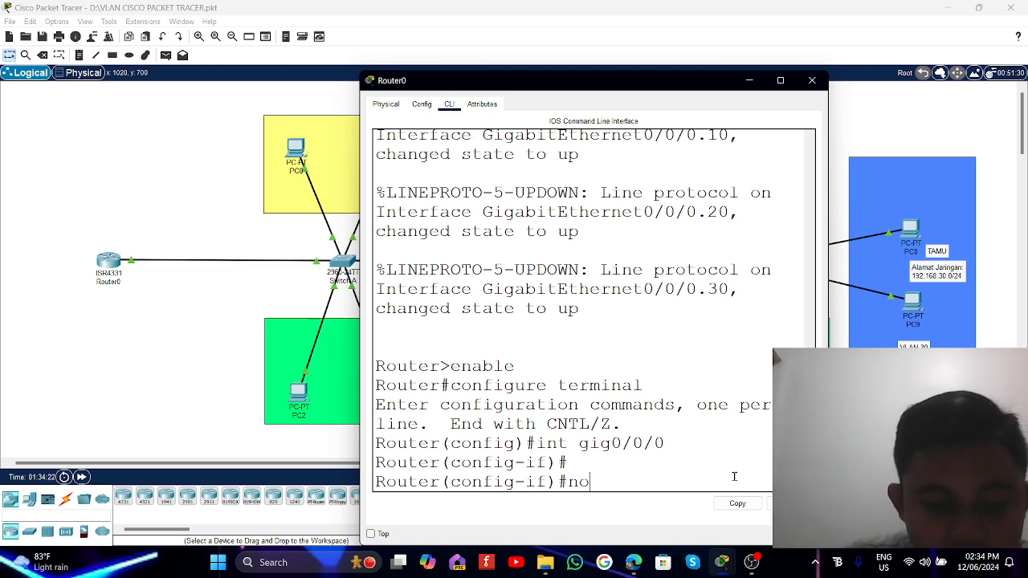
{"action": "type", "text": " shut"}
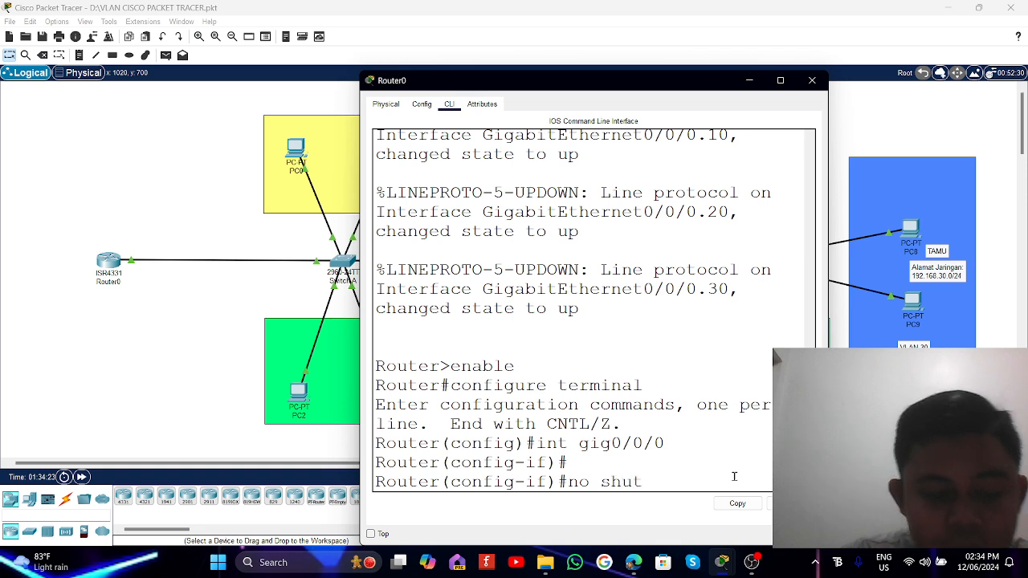
{"action": "type", "text": "down"}
{"action": "key", "text": "Return"}
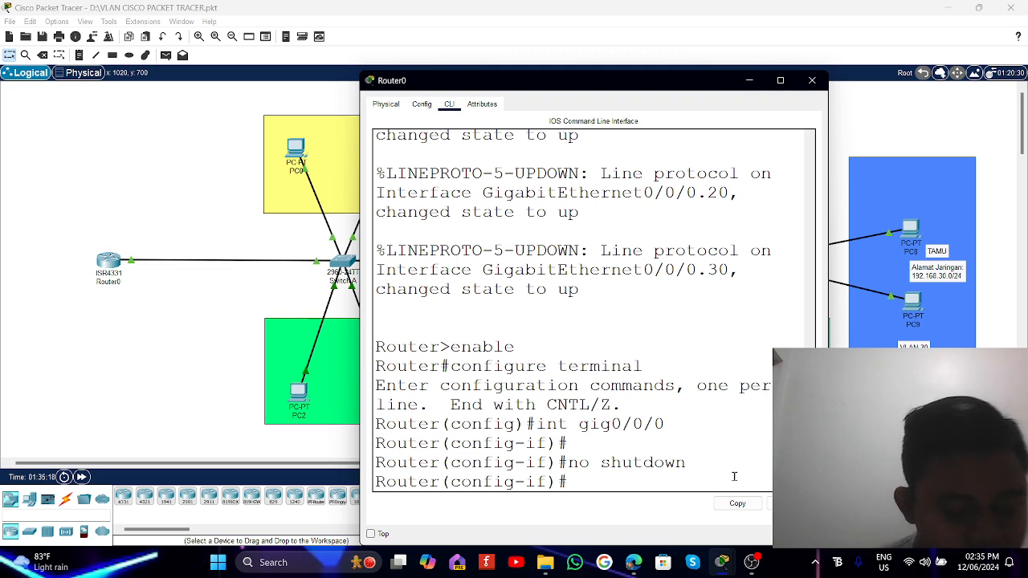
{"action": "type", "text": "exit"}
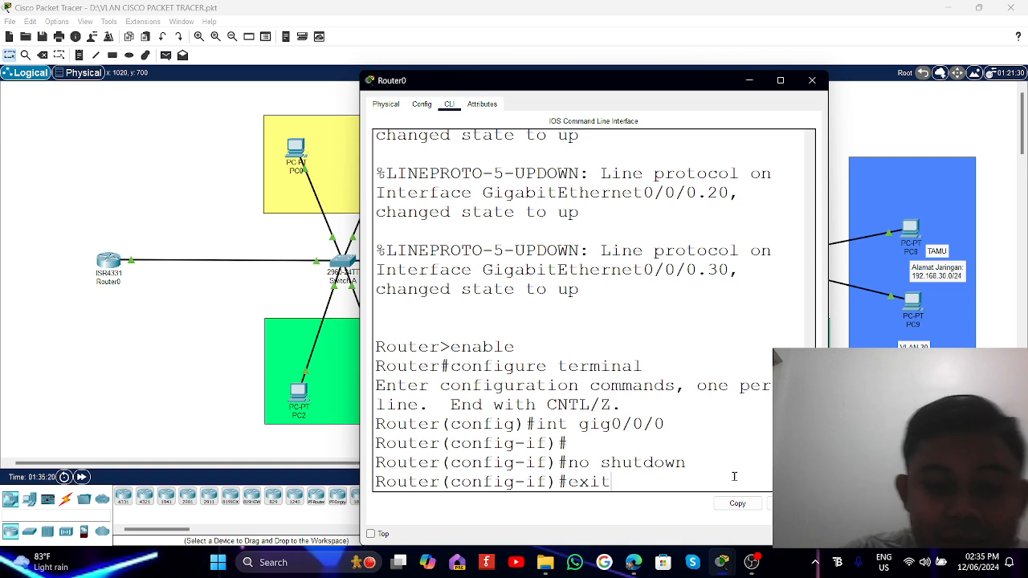
{"action": "key", "text": "Return"}
{"action": "key", "text": "Return"}
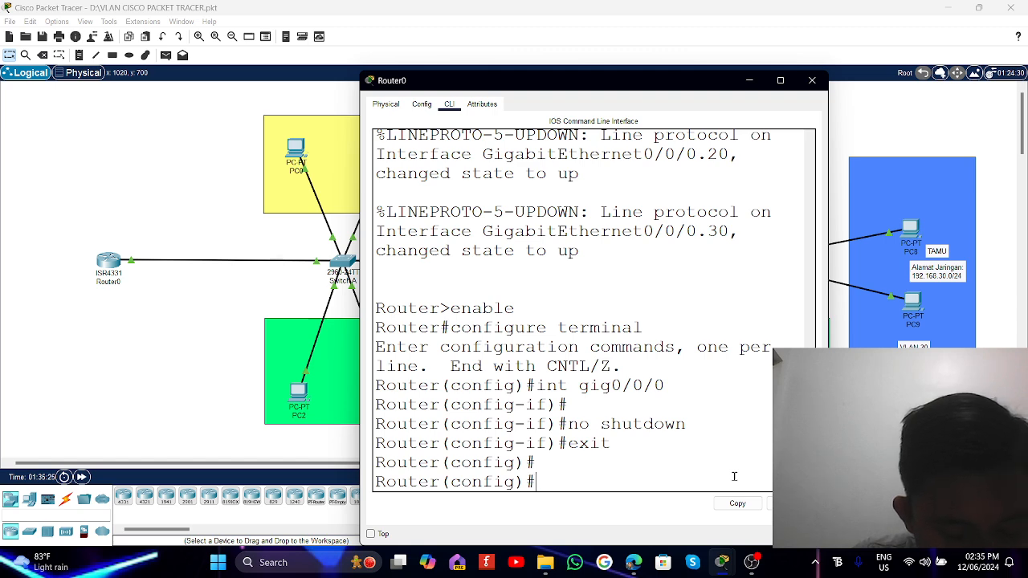
Enter subinterface configuration for gig0/0/0.10 on Router0.
{"action": "type", "text": "int "}
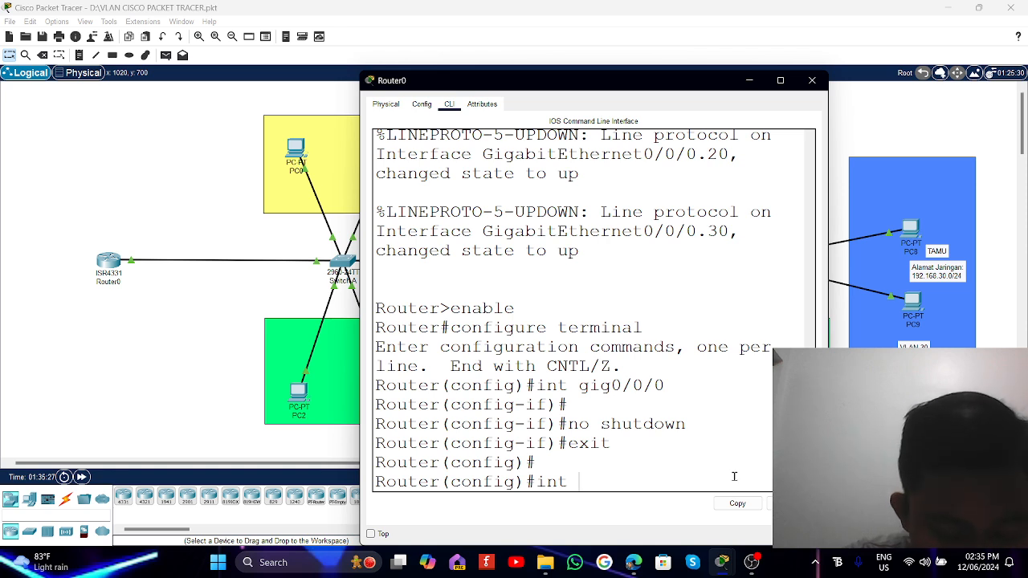
{"action": "type", "text": "gig"}
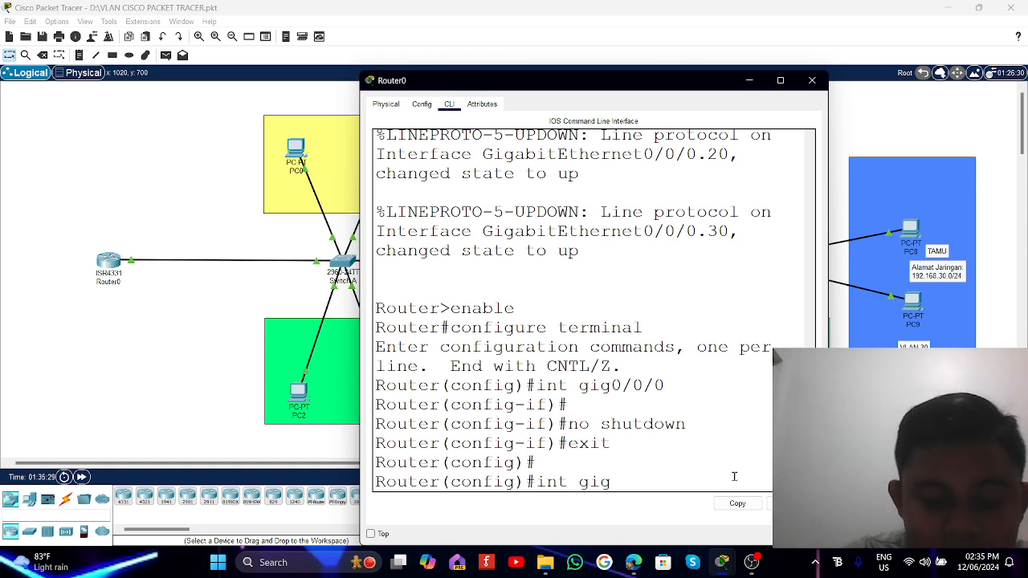
{"action": "type", "text": "0/0/0"}
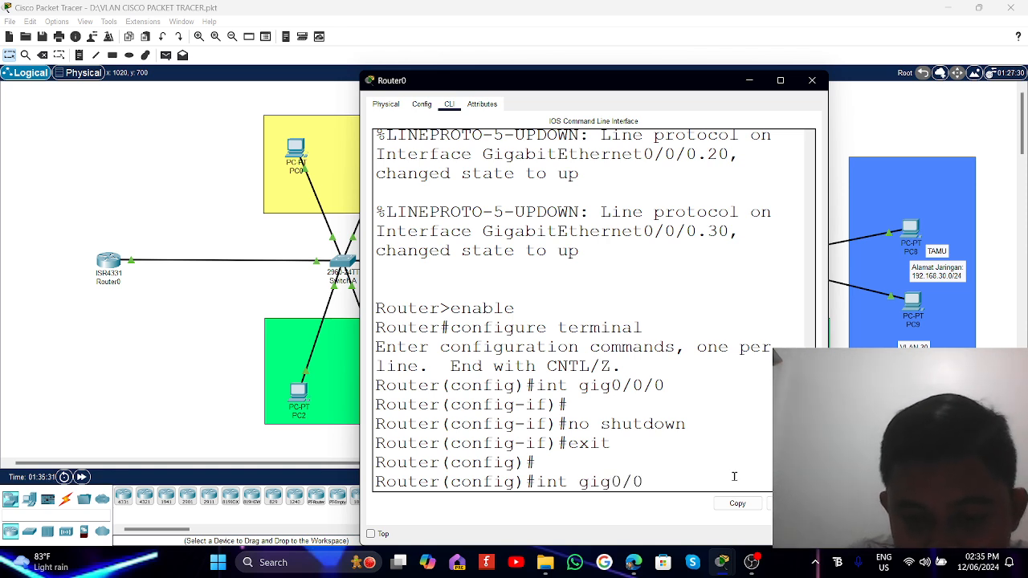
{"action": "key", "text": "BackSpace"}
{"action": "type", "text": "/0"}
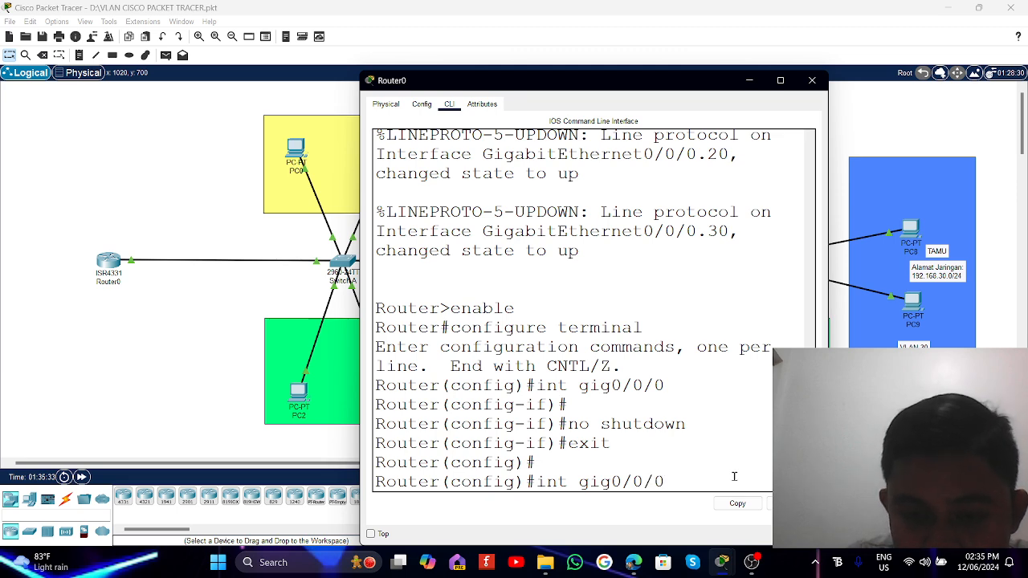
{"action": "type", "text": ".10"}
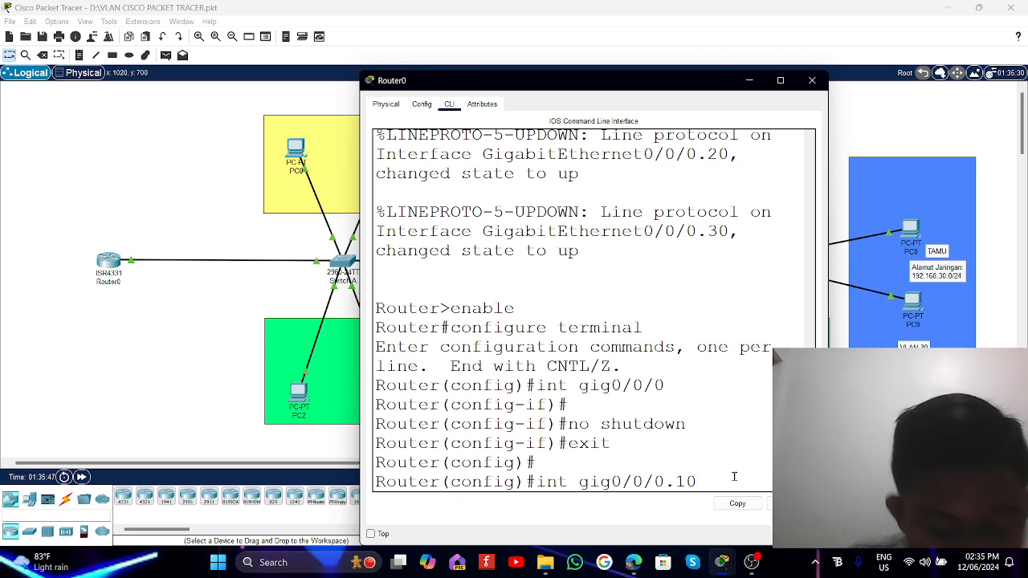
{"action": "key", "text": "Return"}
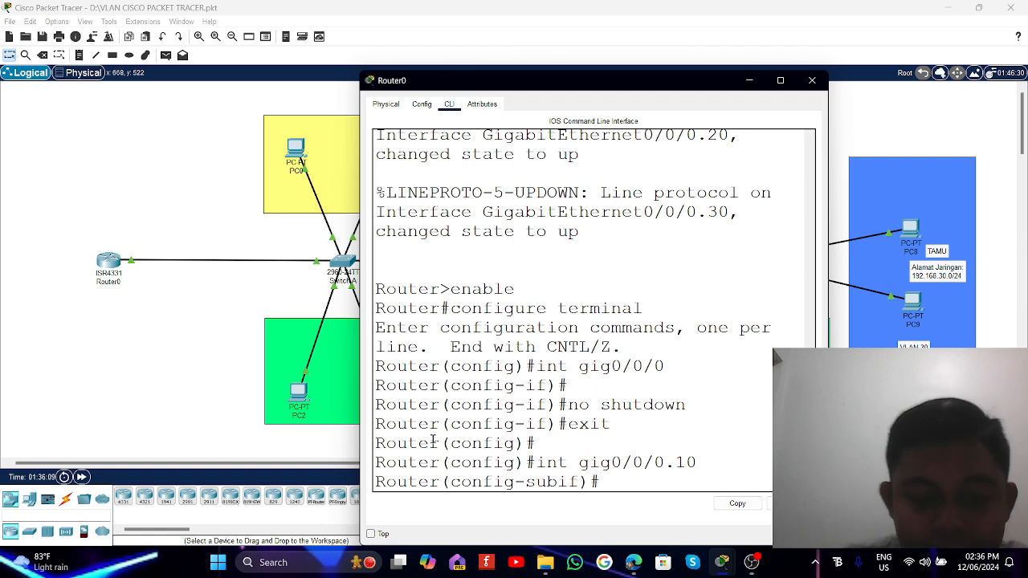
Set the encapsulation of Router0's gig0/0/0.10 subinterface to dot1Q with VLAN 10.
{"action": "type", "text": "encapsl"}
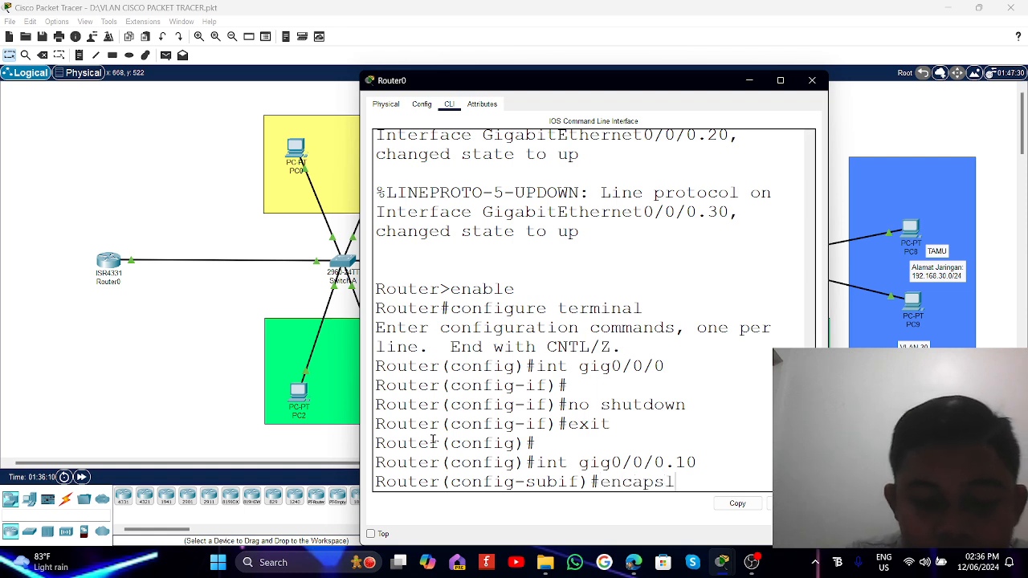
{"action": "key", "text": "BackSpace"}
{"action": "key", "text": "BackSpace"}
{"action": "type", "text": "sul"}
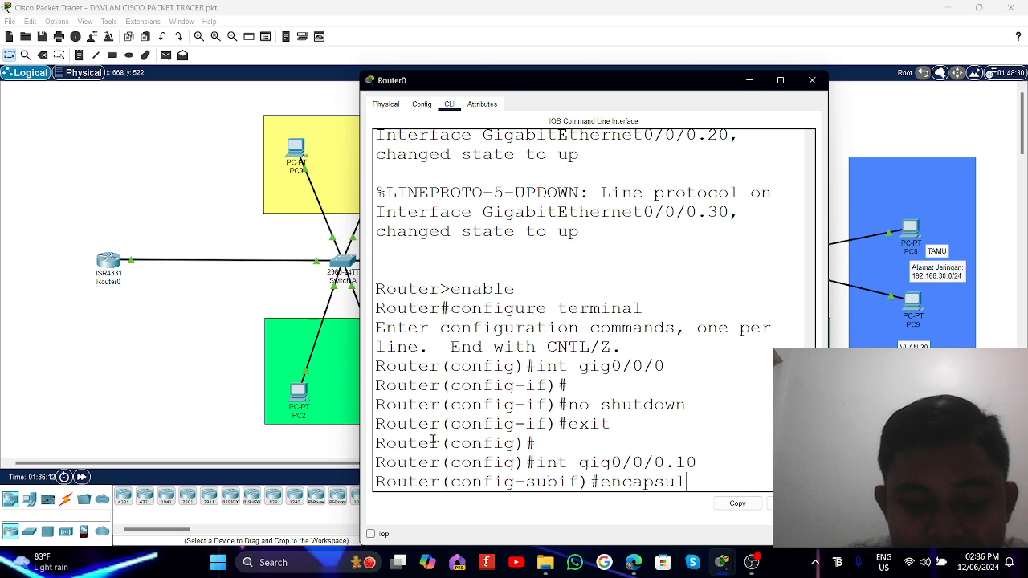
{"action": "type", "text": "ation"}
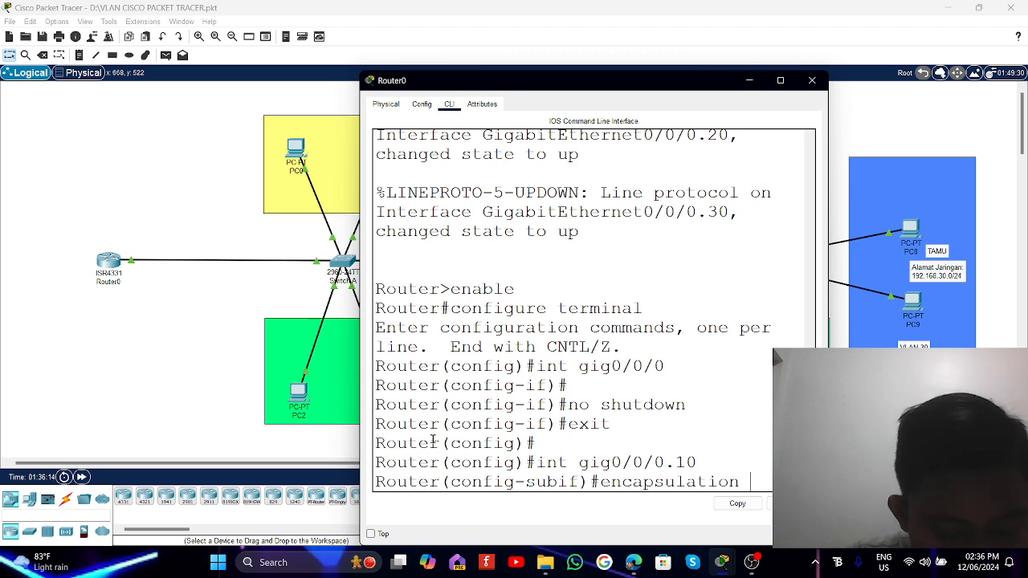
{"action": "type", "text": " do"}
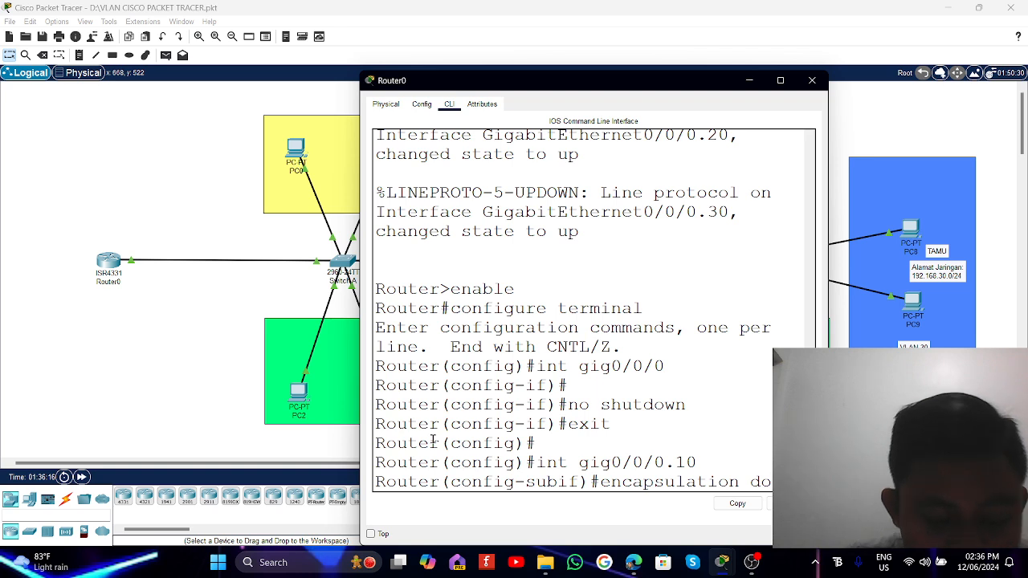
{"action": "type", "text": "t1Q"}
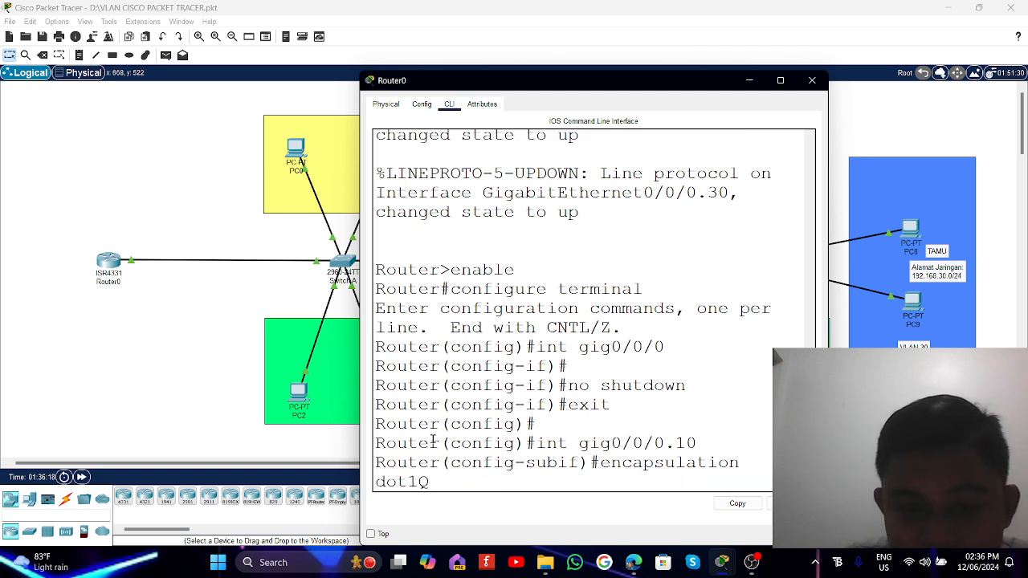
{"action": "type", "text": " 10"}
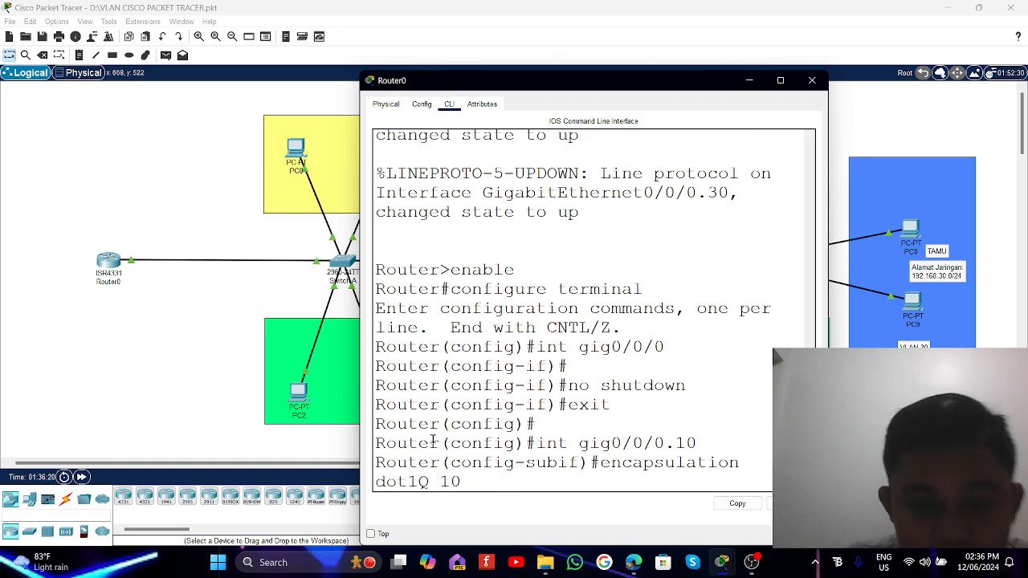
{"action": "key", "text": "Return"}
{"action": "key", "text": "Return"}
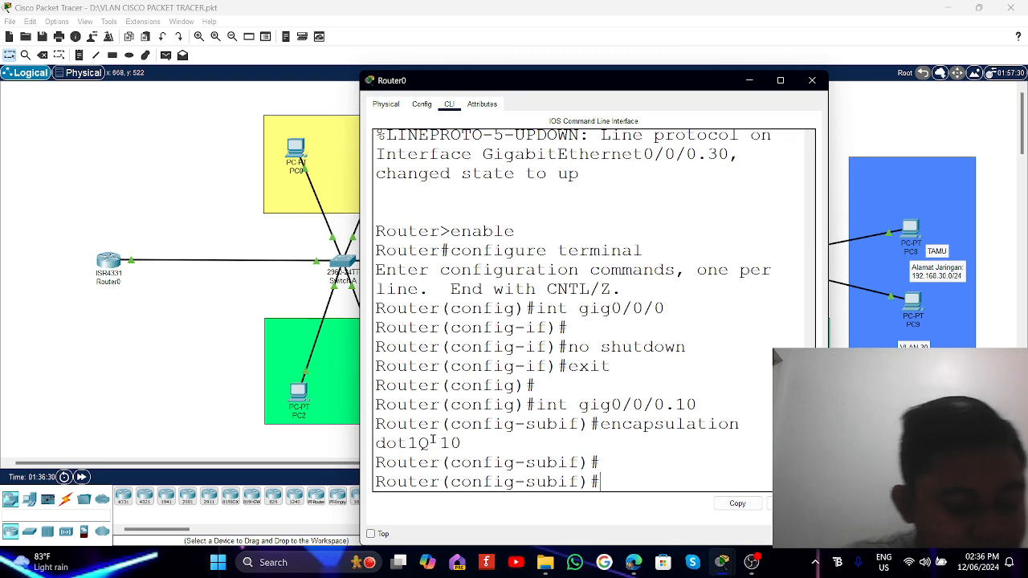
Assign IP address 192.168.10.1 with mask 255.255.255.0 to subinterface gig0/0/0.10 and exit to global configuration mode.
{"action": "type", "text": "ip"}
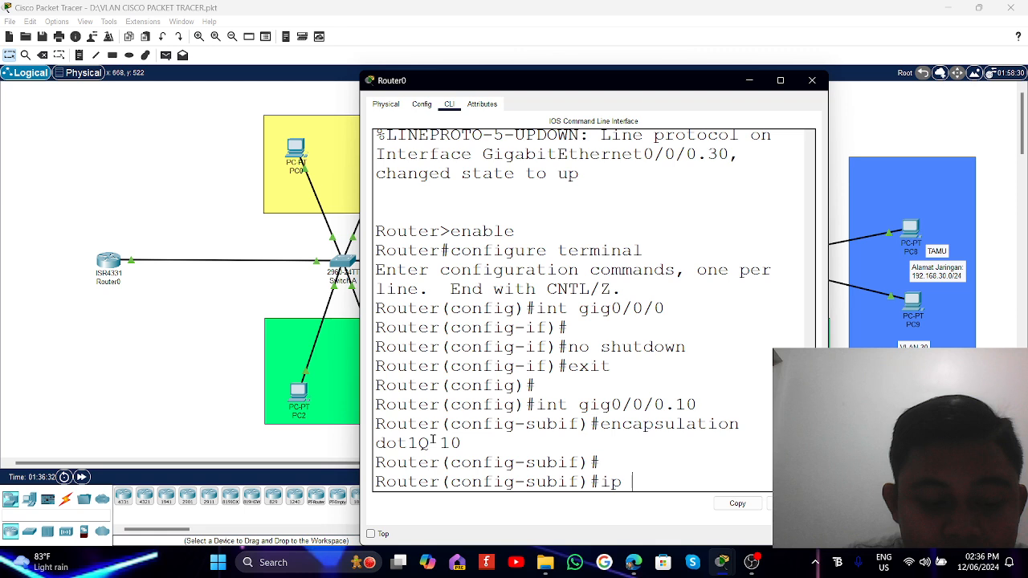
{"action": "type", "text": " address 1"}
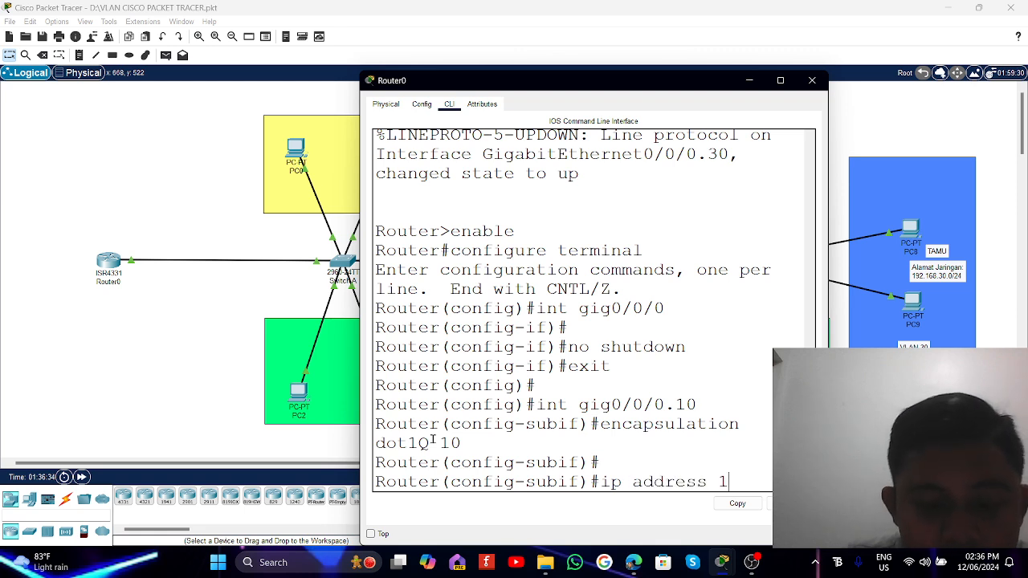
{"action": "type", "text": "92.168."}
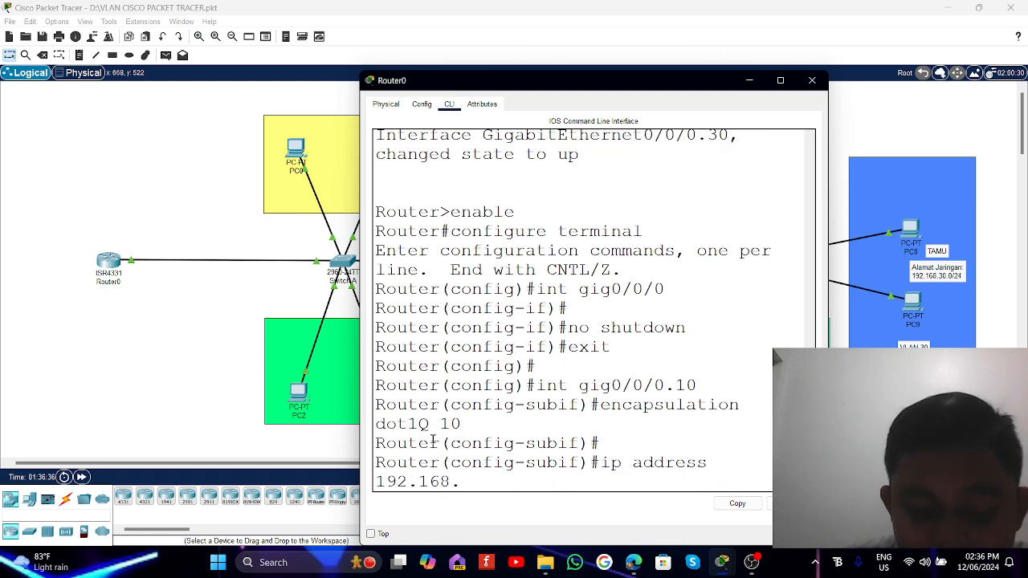
{"action": "type", "text": "10.1"}
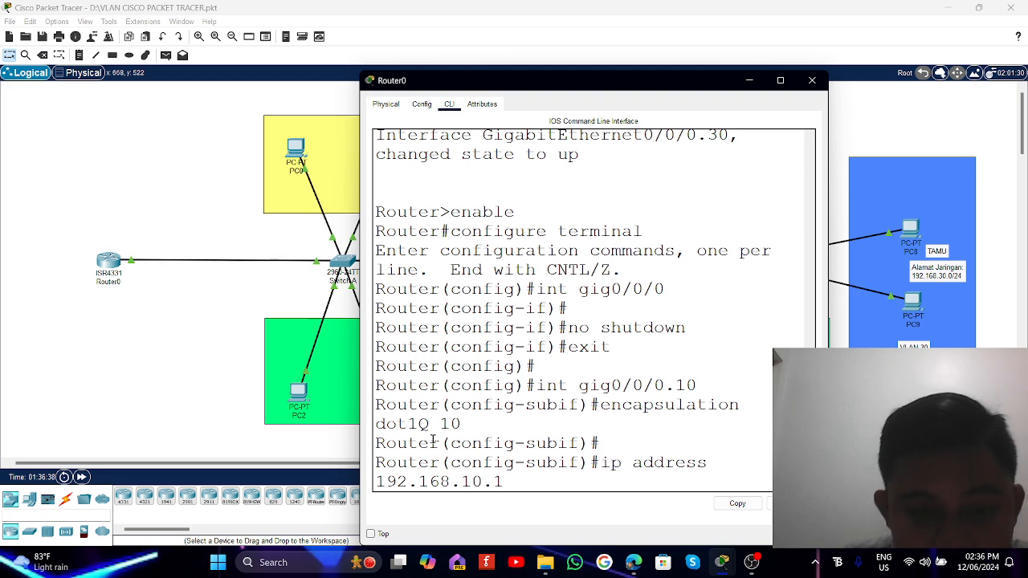
{"action": "type", "text": " 255"}
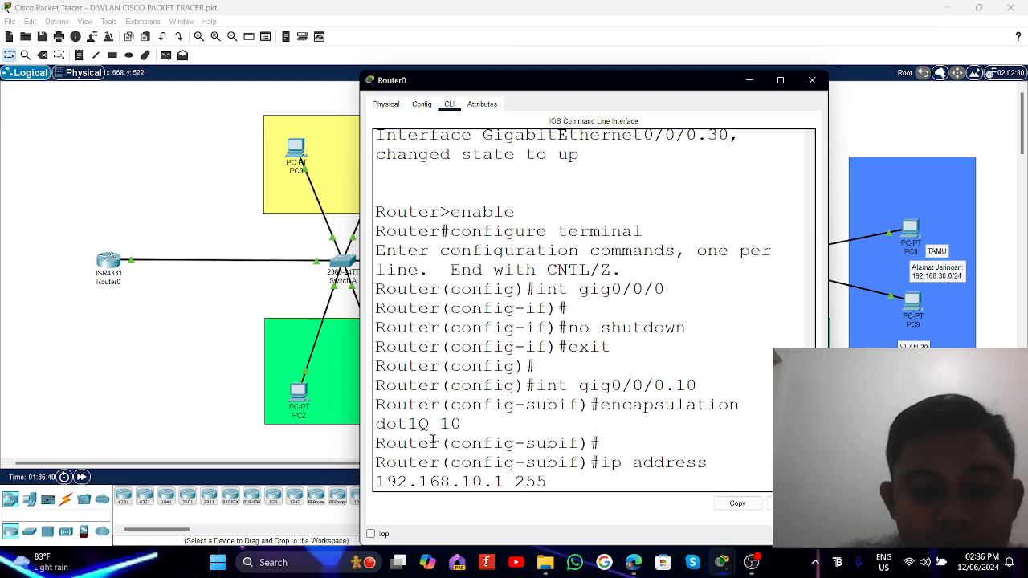
{"action": "type", "text": ".255.255.0"}
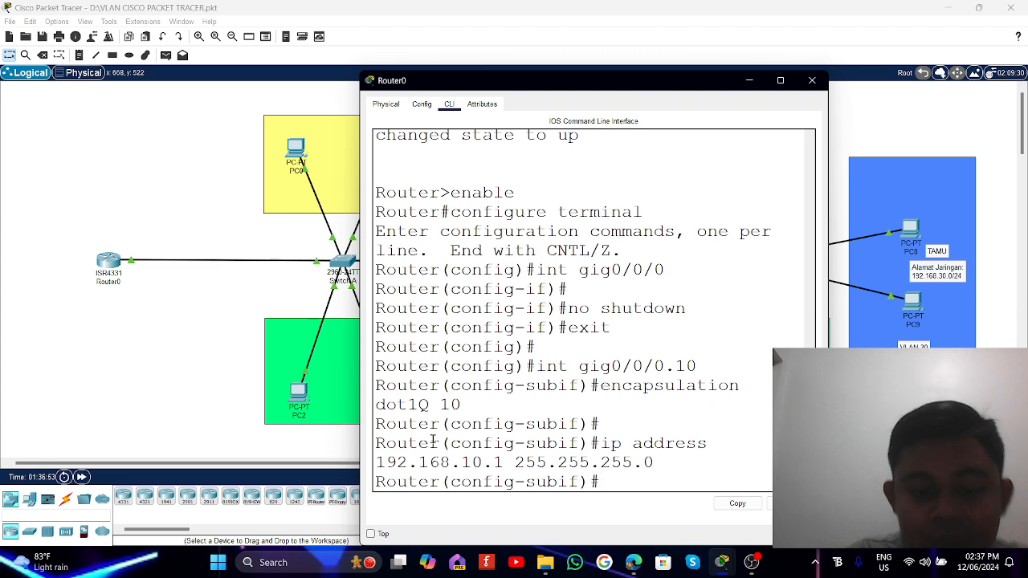
{"action": "type", "text": "exit"}
{"action": "key", "text": "Return"}
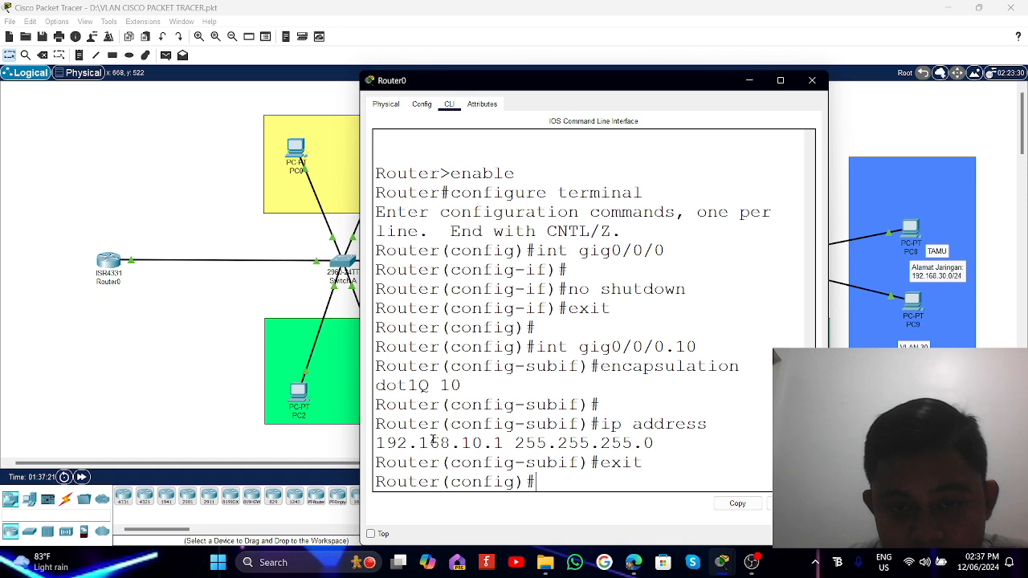
Enter subinterface configuration for gig0/0/0.20 on Router0.
{"action": "type", "text": "in"}
{"action": "key", "text": "BackSpace"}
{"action": "key", "text": "BackSpace"}
{"action": "key", "text": "Return"}
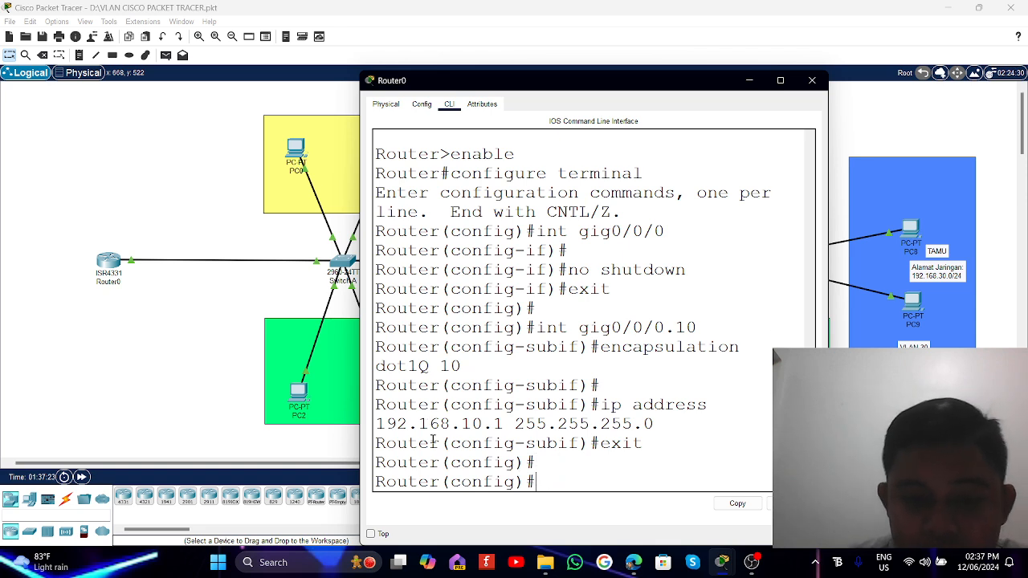
{"action": "type", "text": "int"}
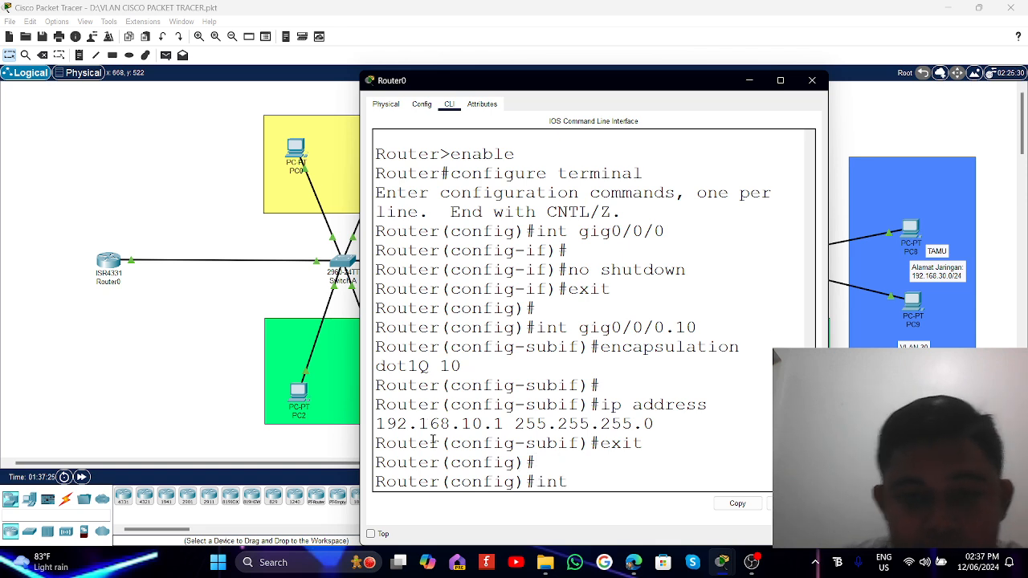
{"action": "type", "text": " gig"}
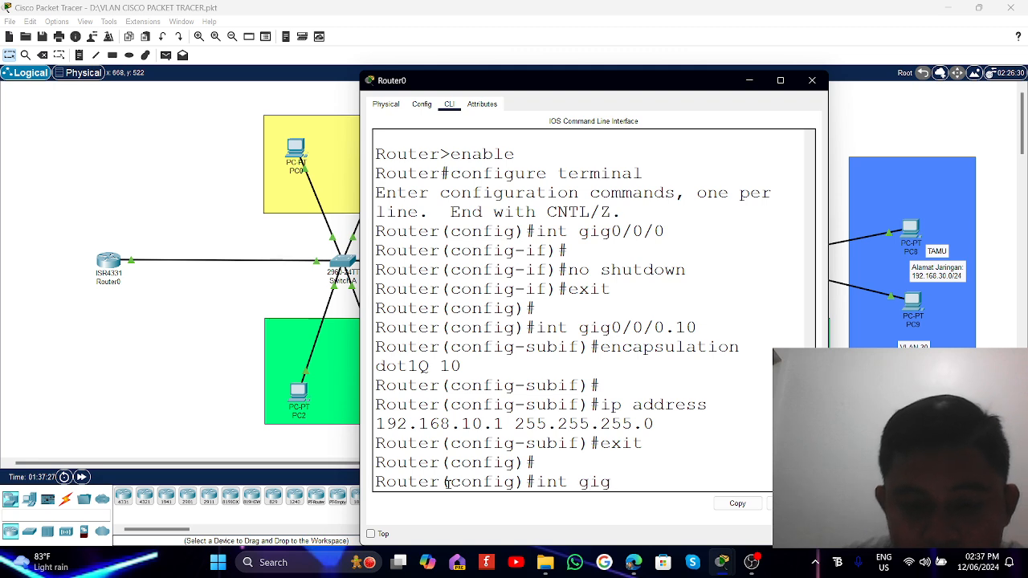
{"action": "type", "text": "0/0;"}
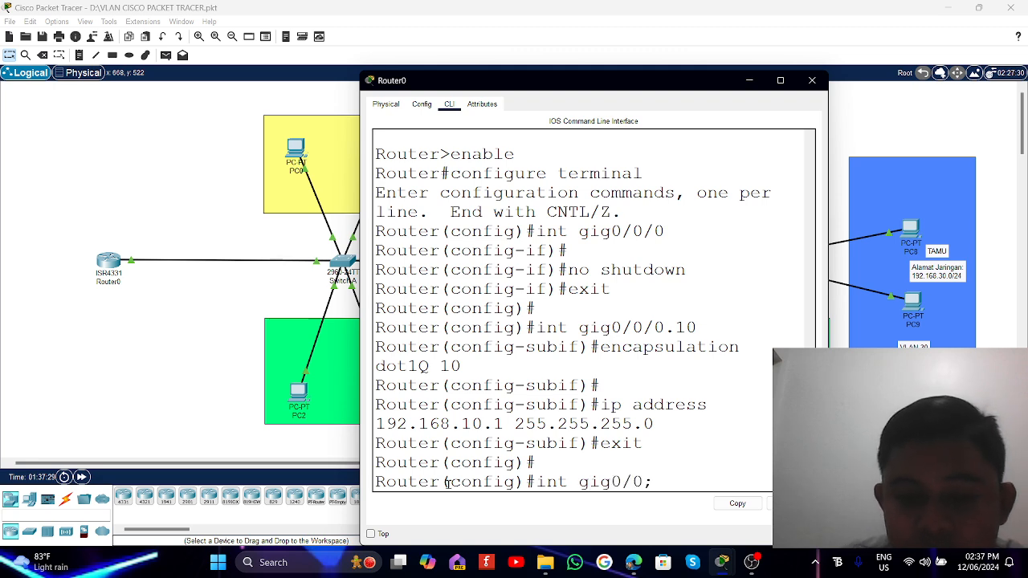
{"action": "key", "text": "BackSpace"}
{"action": "type", "text": "/0"}
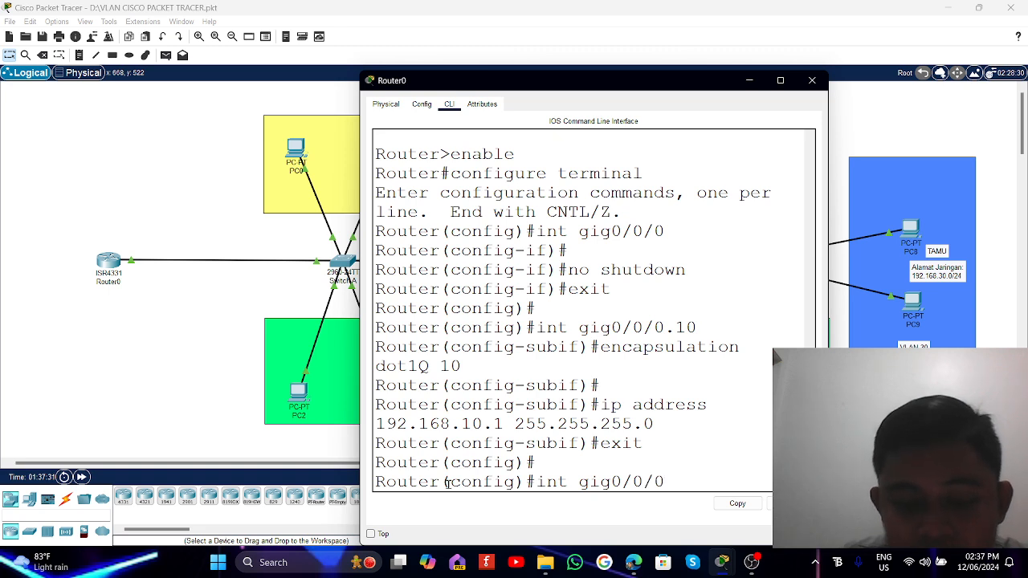
{"action": "type", "text": ".20"}
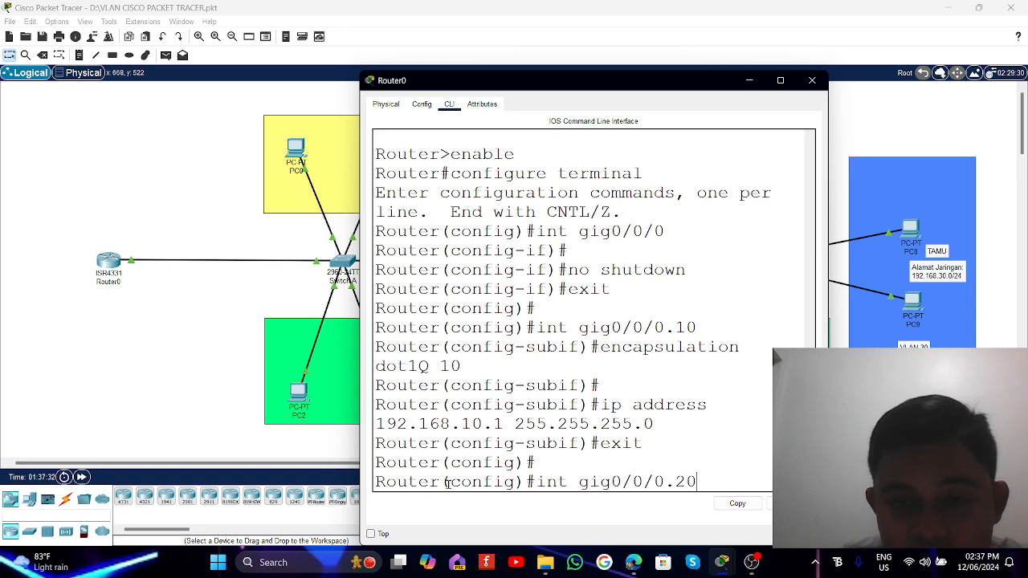
{"action": "key", "text": "Return"}
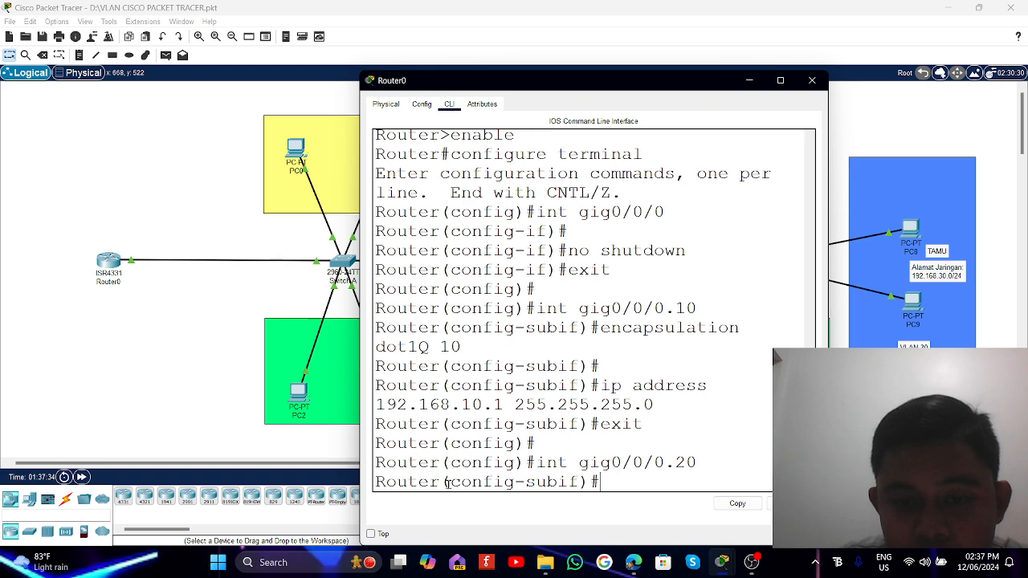
Set the encapsulation of the gig0/0/0.20 subinterface to dot1Q with VLAN 20.
{"action": "type", "text": "enca"}
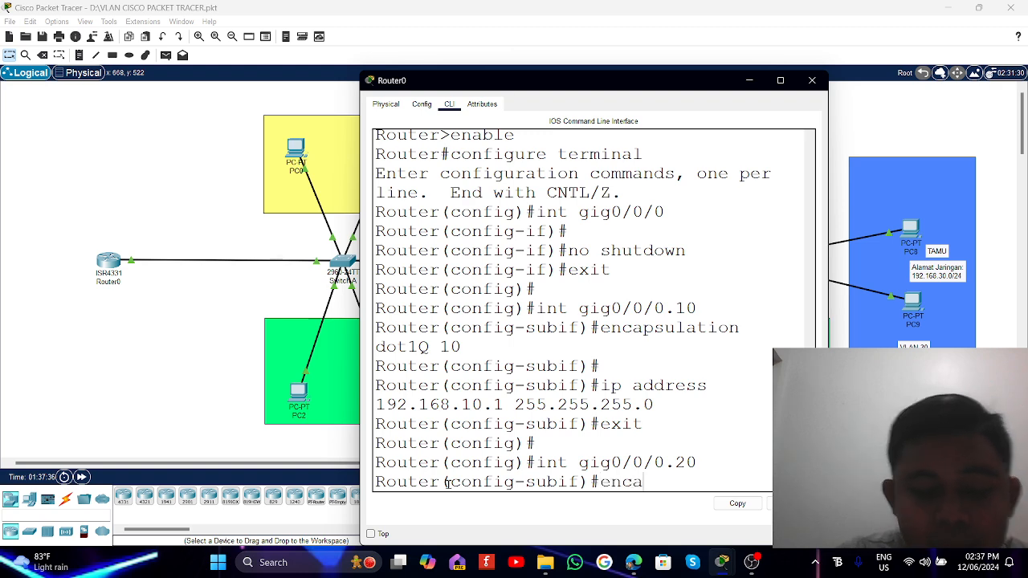
{"action": "type", "text": "psul"}
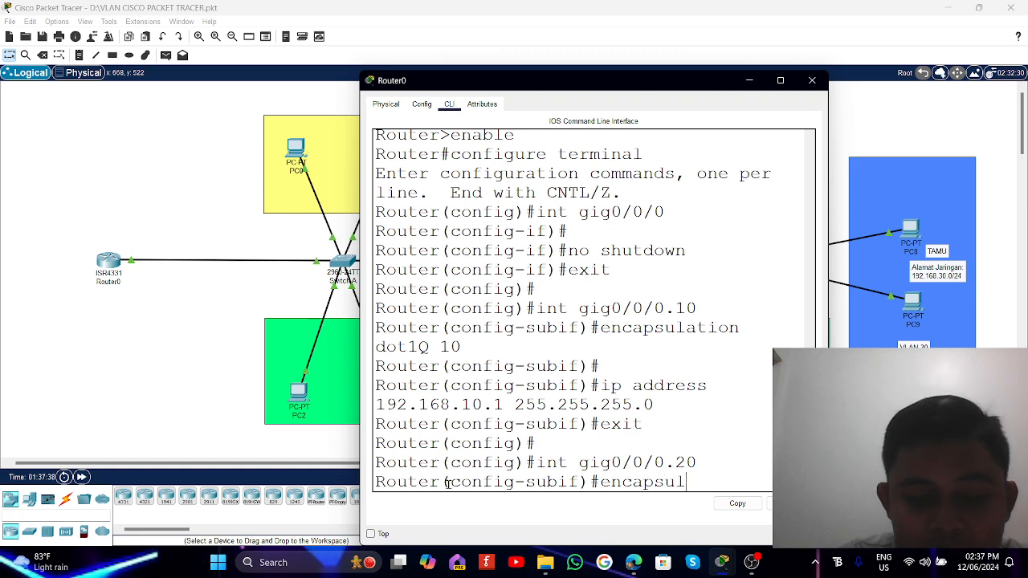
{"action": "type", "text": "ation"}
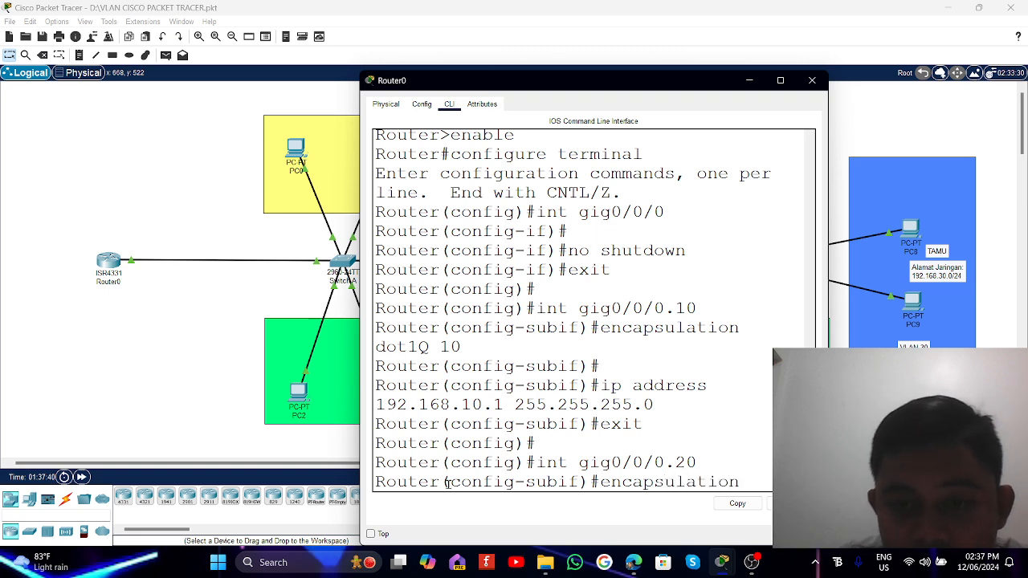
{"action": "type", "text": " do"}
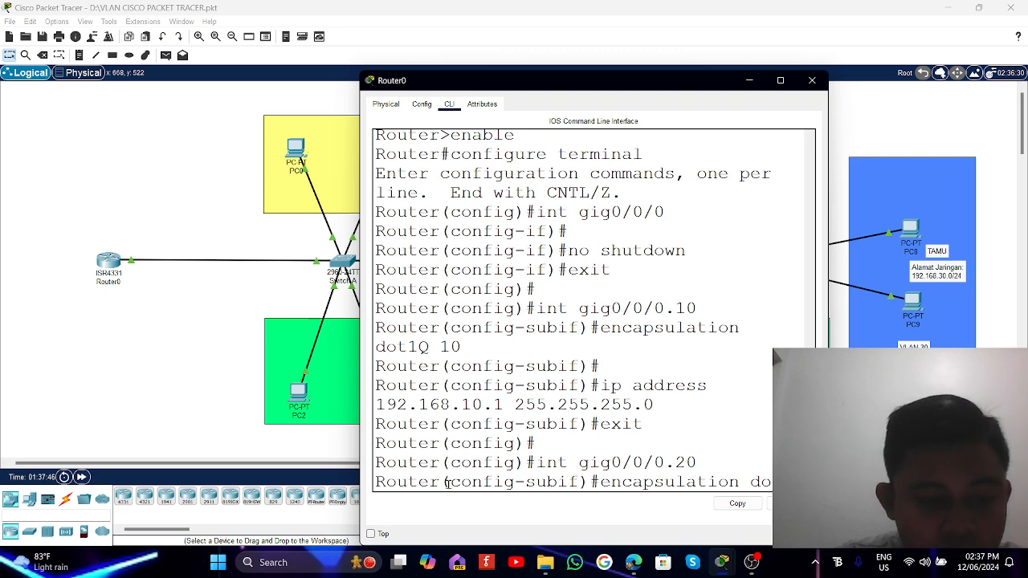
{"action": "type", "text": "t1Q 20"}
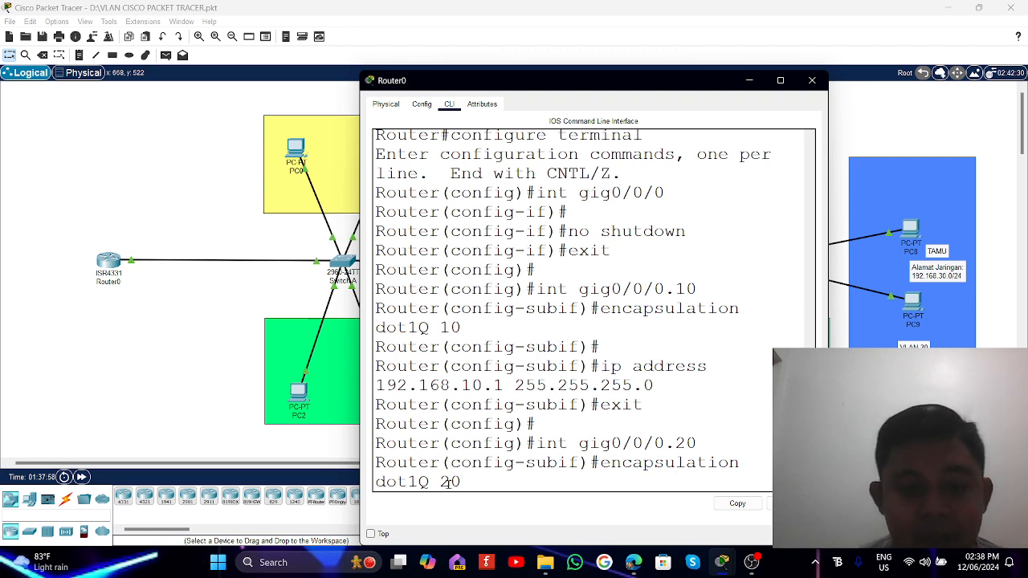
{"action": "key", "text": "Return"}
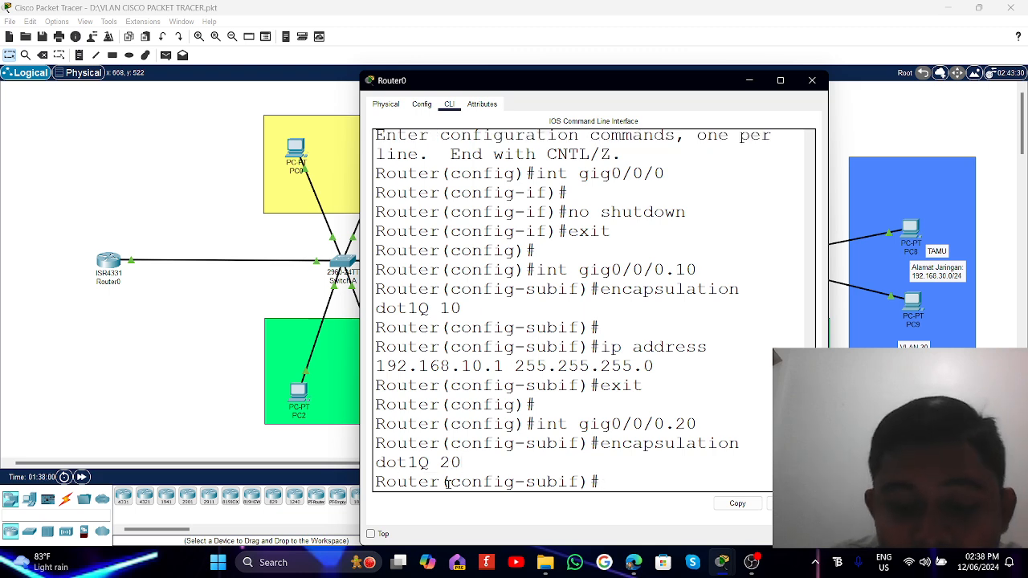
Assign IP address 192.168.20.1 with mask 255.255.255.0 to subinterface gig0/0/0.20 and exit to global configuration mode.
{"action": "type", "text": "ip addre"}
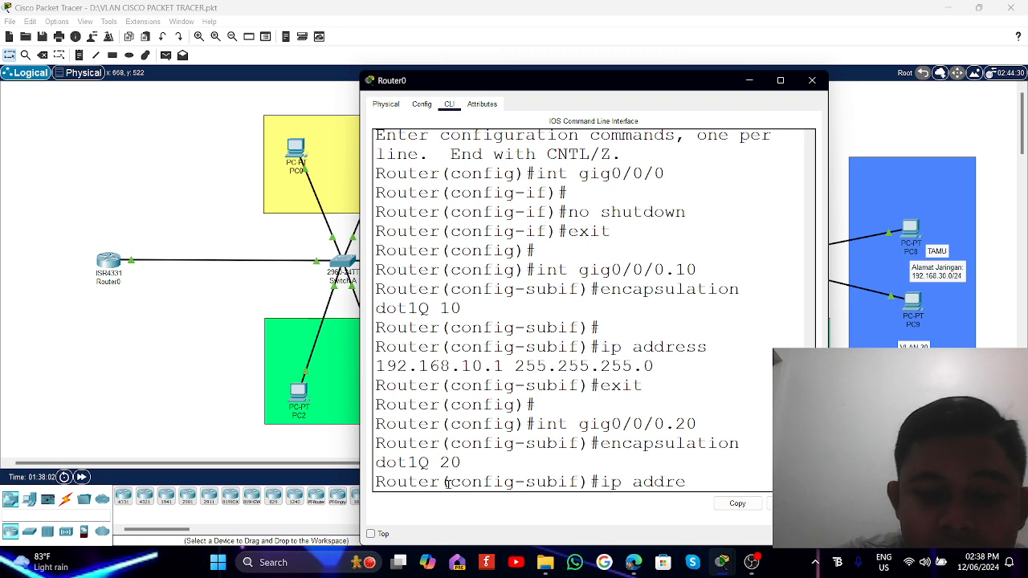
{"action": "type", "text": "ss 192"}
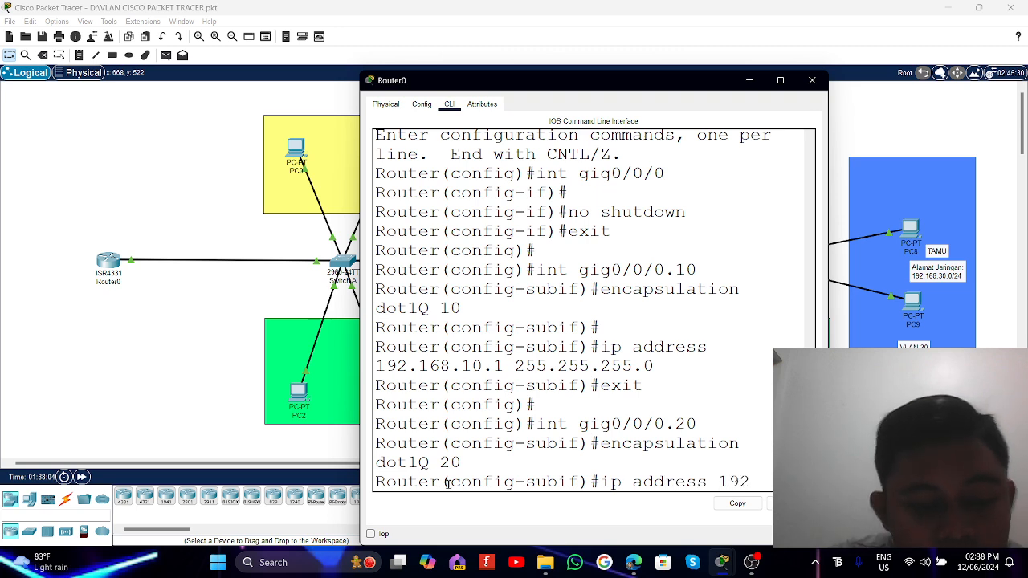
{"action": "type", "text": ".168."}
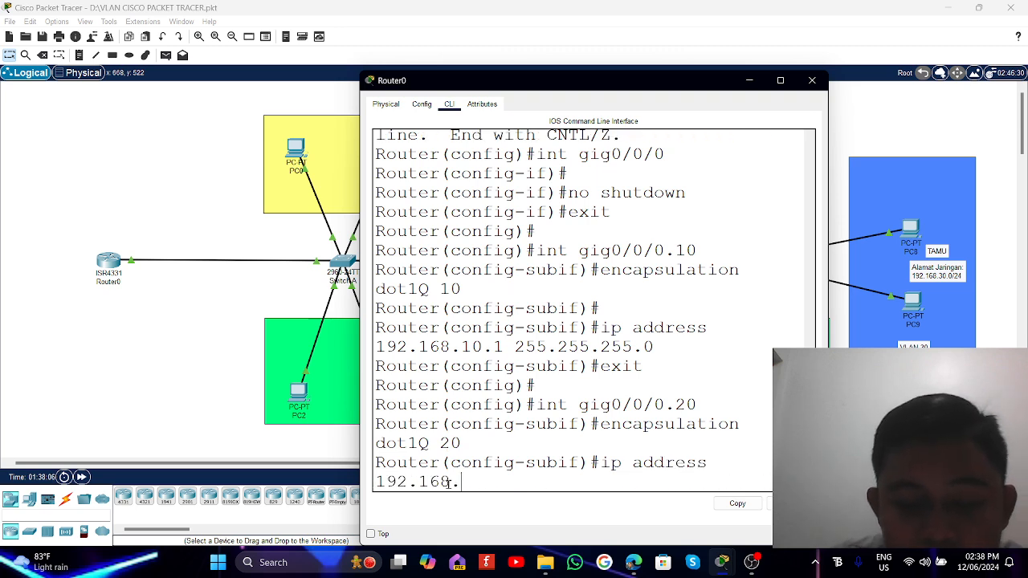
{"action": "type", "text": "20.1"}
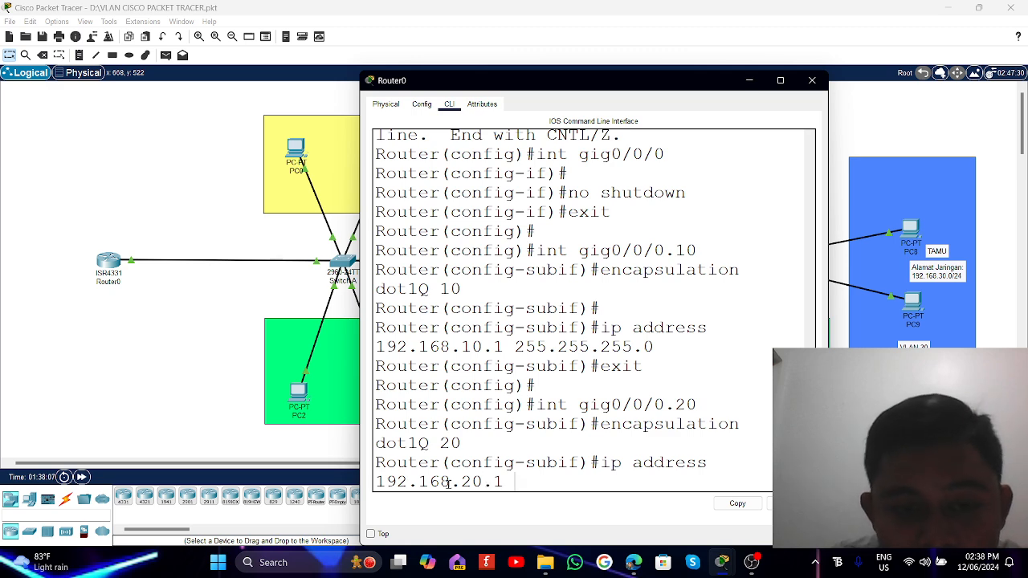
{"action": "type", "text": " 25"}
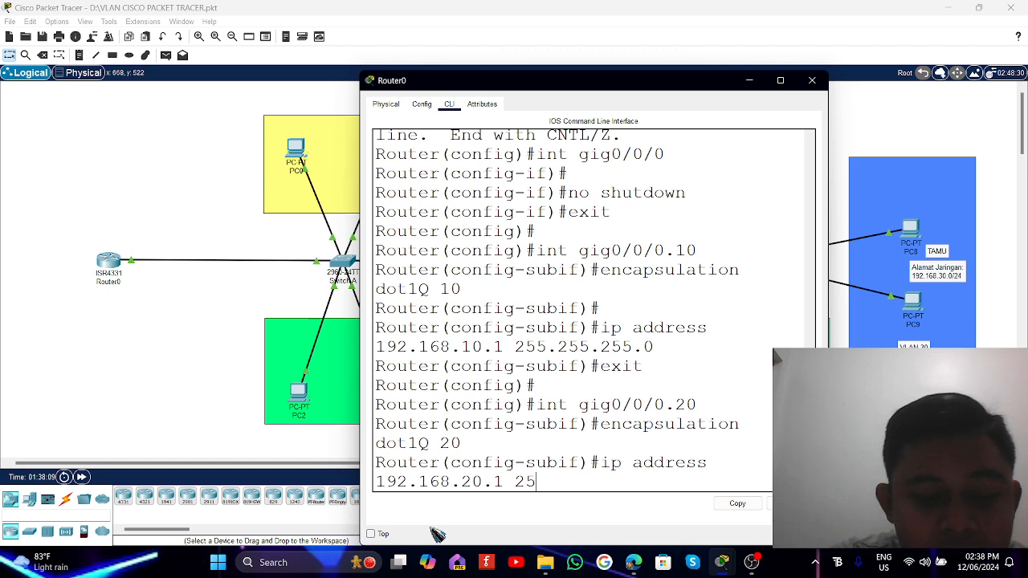
{"action": "type", "text": "5.255."}
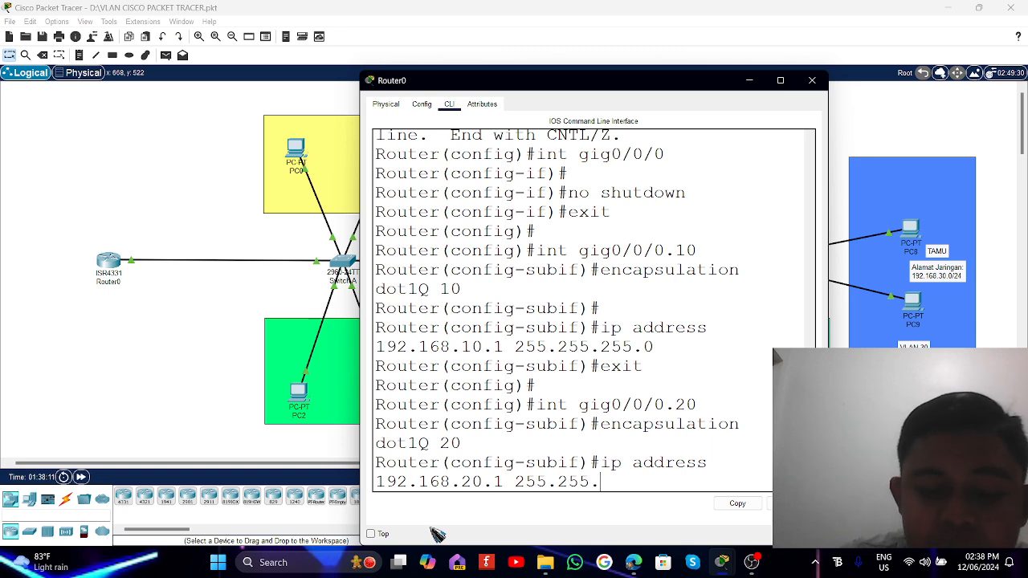
{"action": "type", "text": "255.0"}
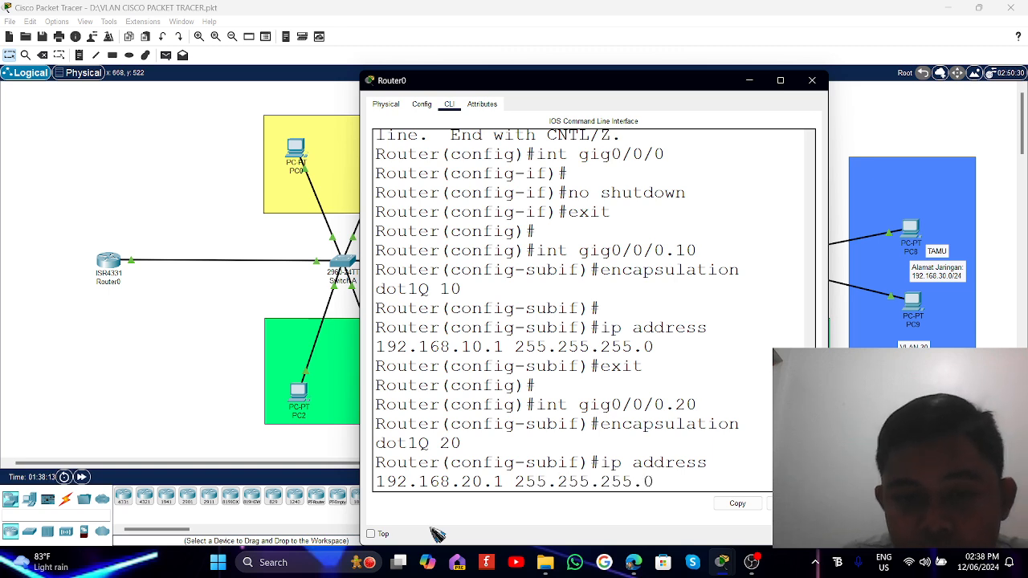
{"action": "key", "text": "Return"}
{"action": "type", "text": "exit"}
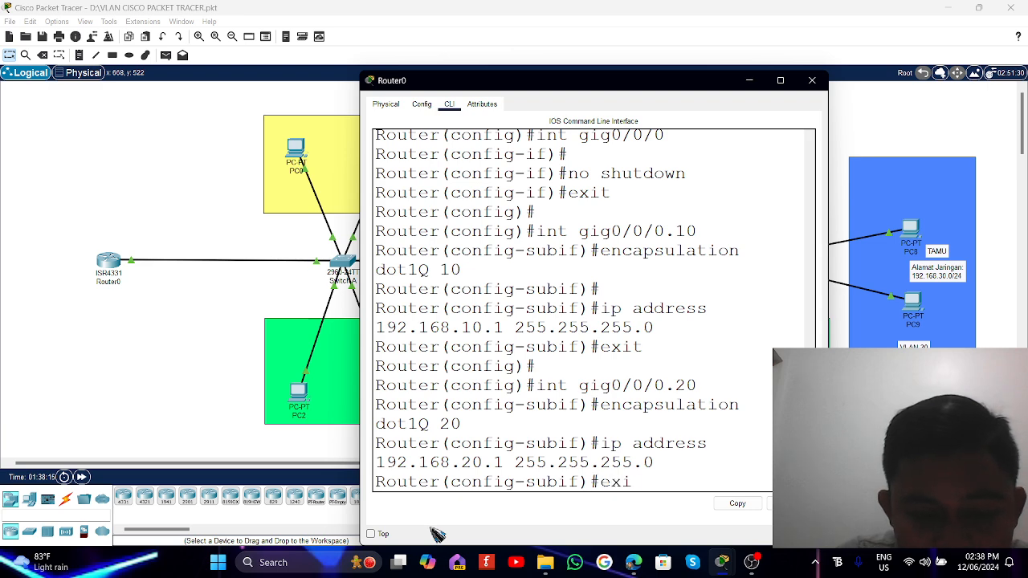
{"action": "key", "text": "Return"}
{"action": "key", "text": "Return"}
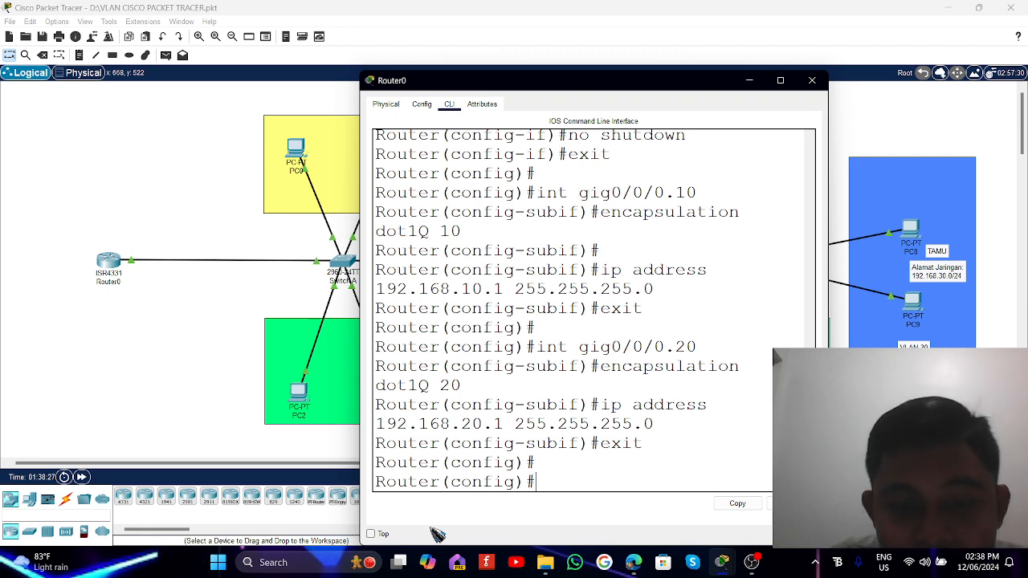
Enter subinterface configuration for gig0/0/0.30 on Router0.
{"action": "type", "text": "int"}
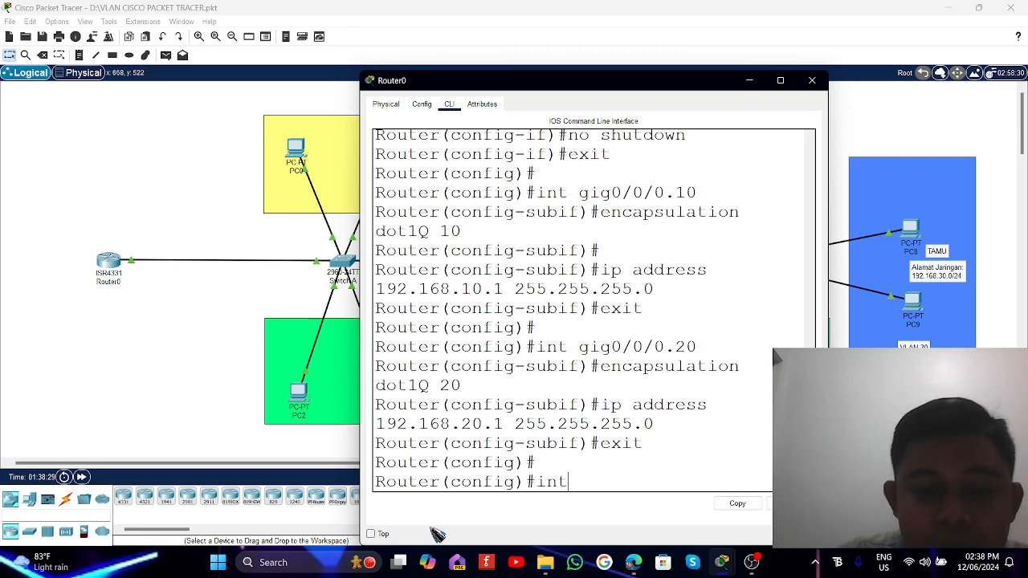
{"action": "type", "text": " gig"}
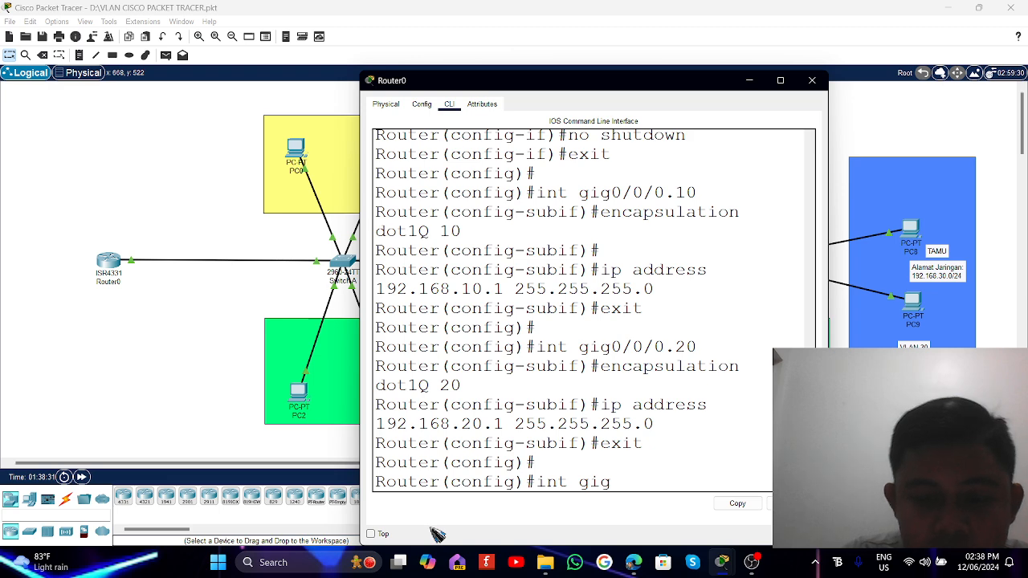
{"action": "type", "text": "0/0/0"}
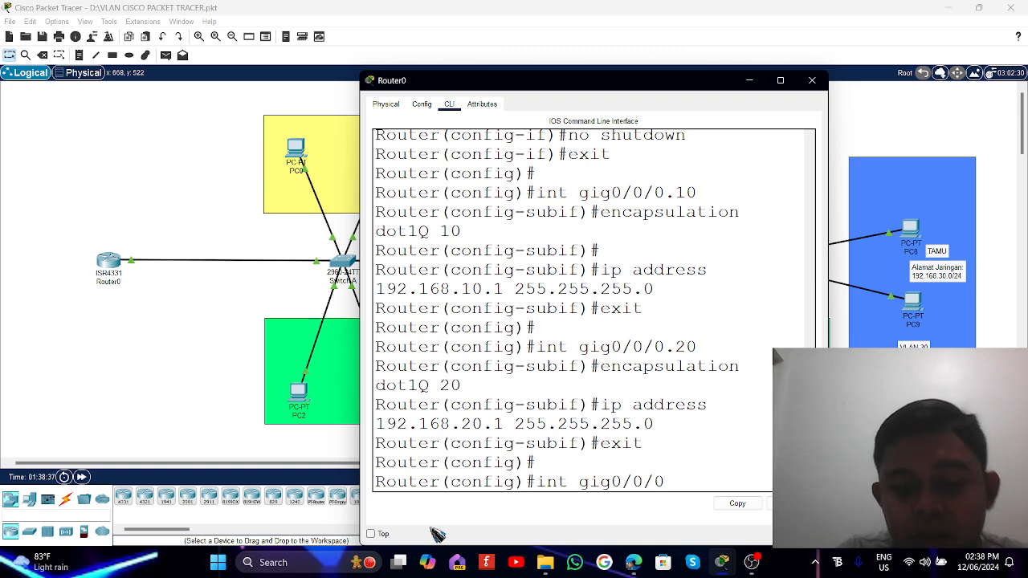
{"action": "type", "text": ".30"}
{"action": "key", "text": "Return"}
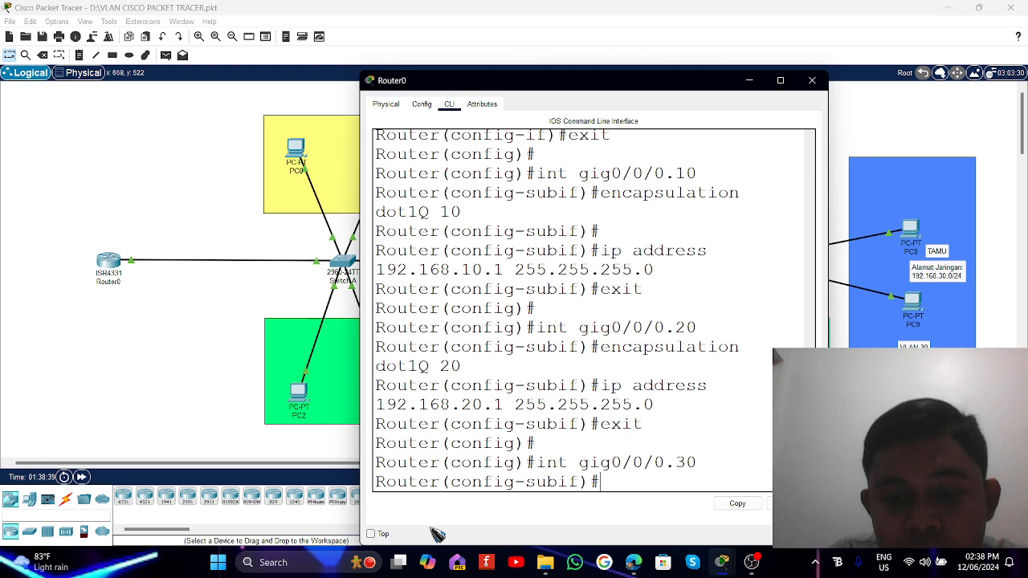
Set the encapsulation of the gig0/0/0.30 subinterface to dot1Q with VLAN 30.
{"action": "type", "text": "encapsulation"}
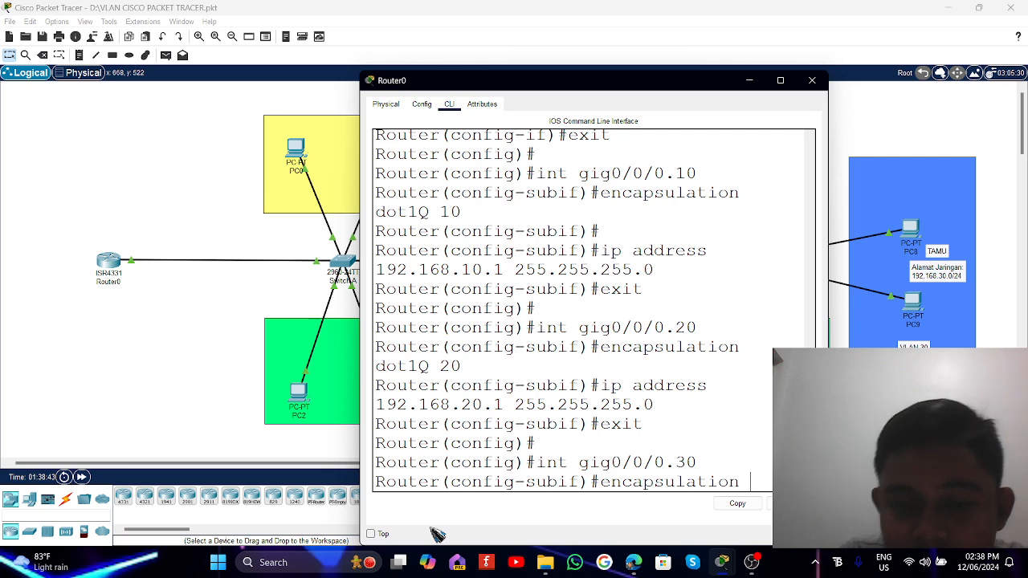
{"action": "type", "text": " do"}
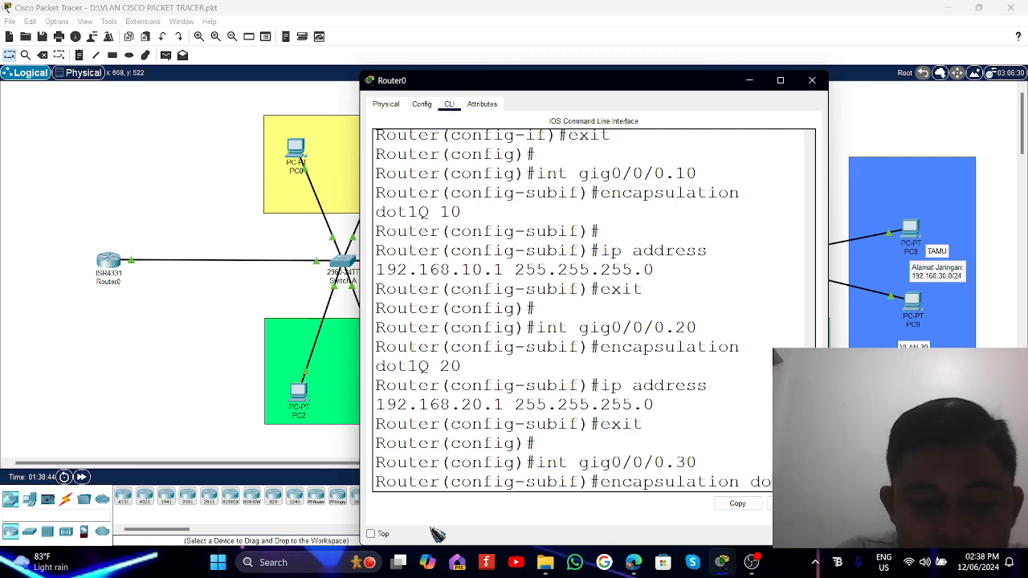
{"action": "type", "text": "t1Q"}
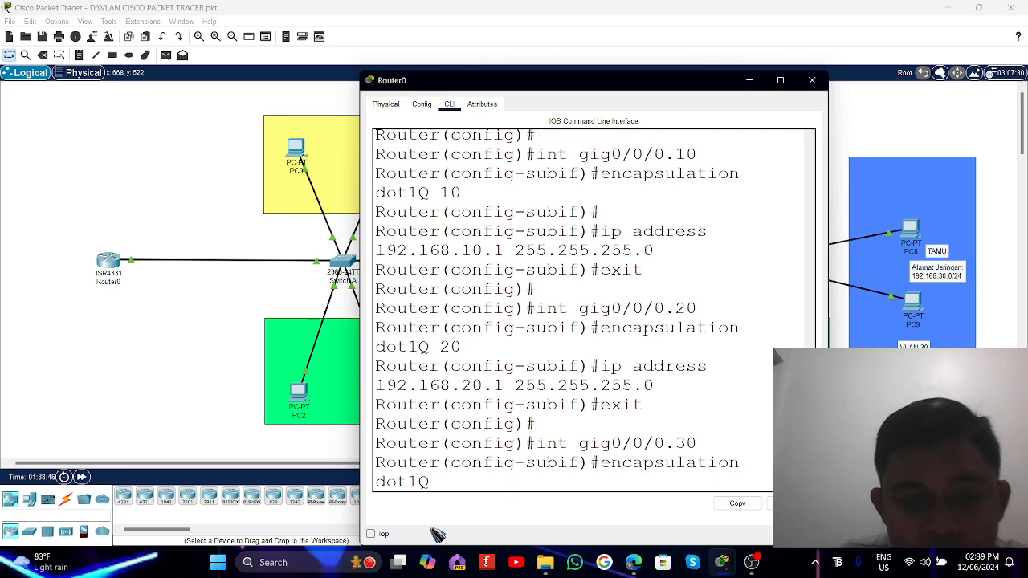
{"action": "type", "text": " 30"}
{"action": "key", "text": "Return"}
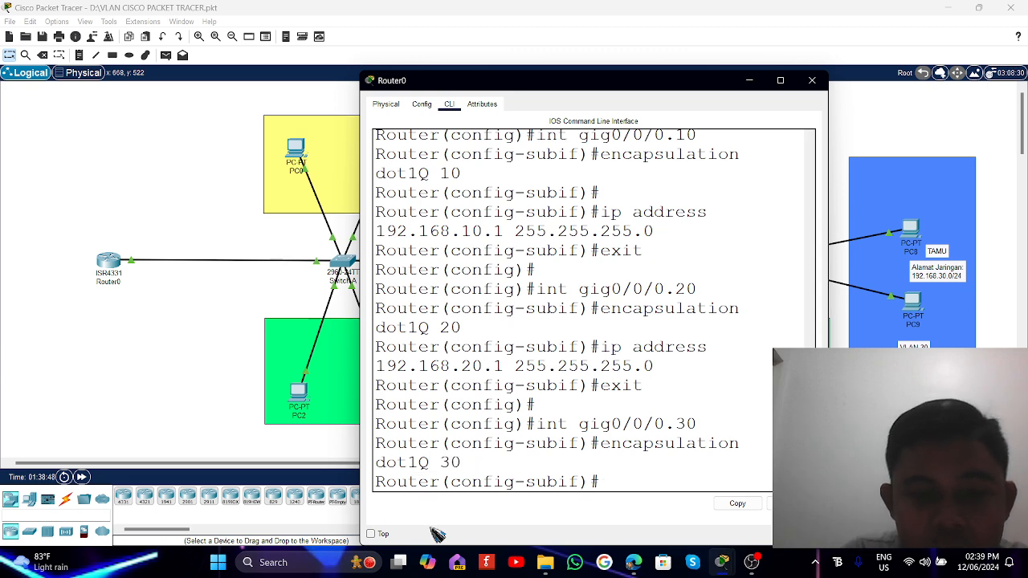
Assign IP address 192.168.30.1 with mask 255.255.255.0 to subinterface gig0/0/0.30 and exit to global configuration mode.
{"action": "type", "text": "ip a"}
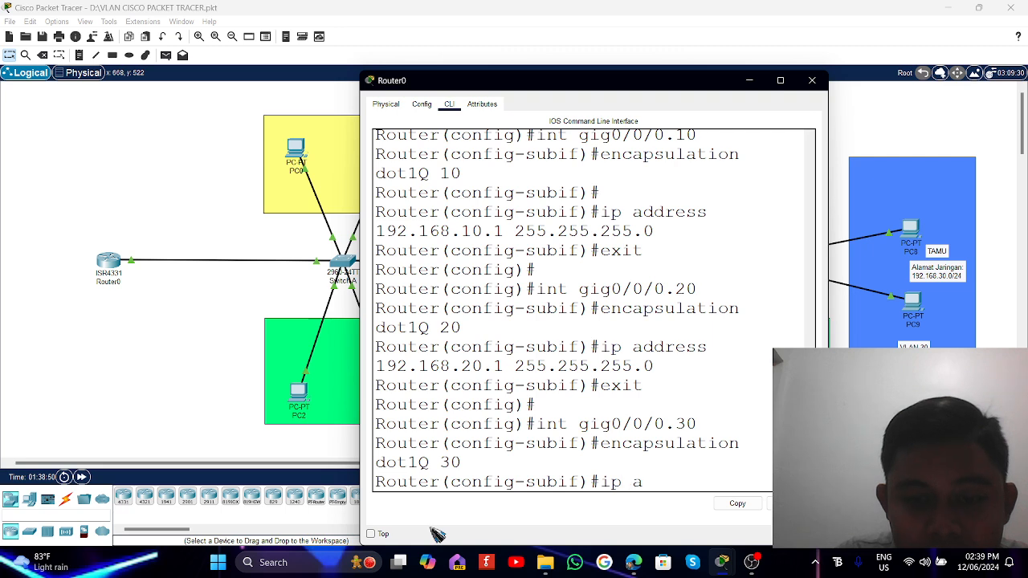
{"action": "type", "text": "dress"}
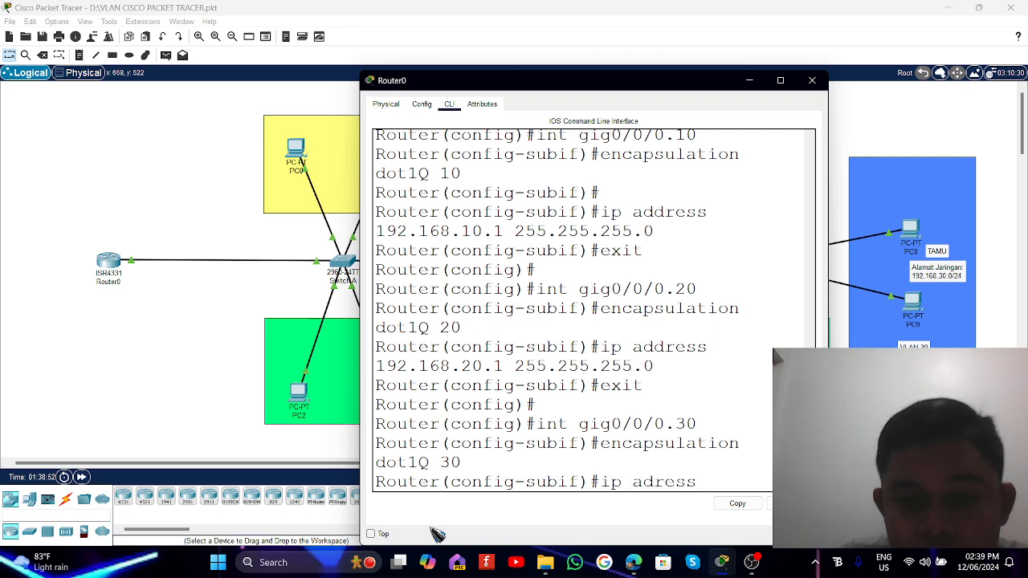
{"action": "key", "text": "BackSpace"}
{"action": "key", "text": "BackSpace"}
{"action": "key", "text": "BackSpace"}
{"action": "key", "text": "BackSpace"}
{"action": "key", "text": "BackSpace"}
{"action": "type", "text": "d"}
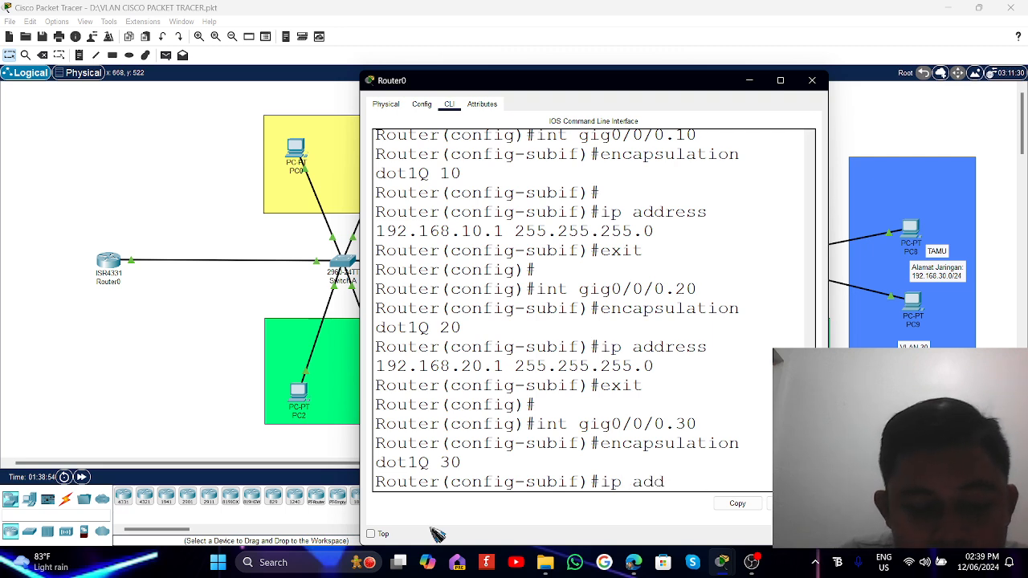
{"action": "type", "text": "ress"}
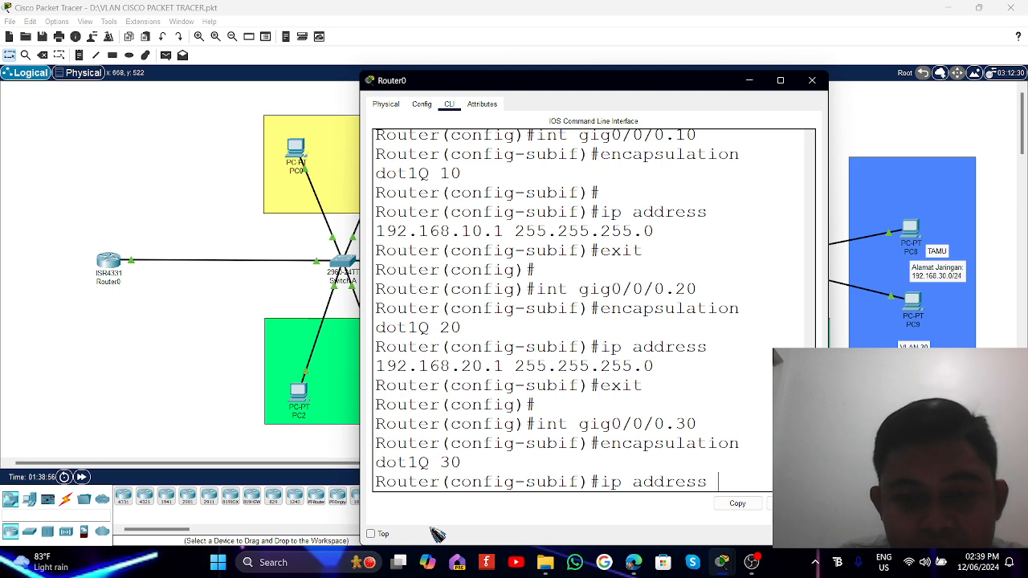
{"action": "type", "text": " 192.1"}
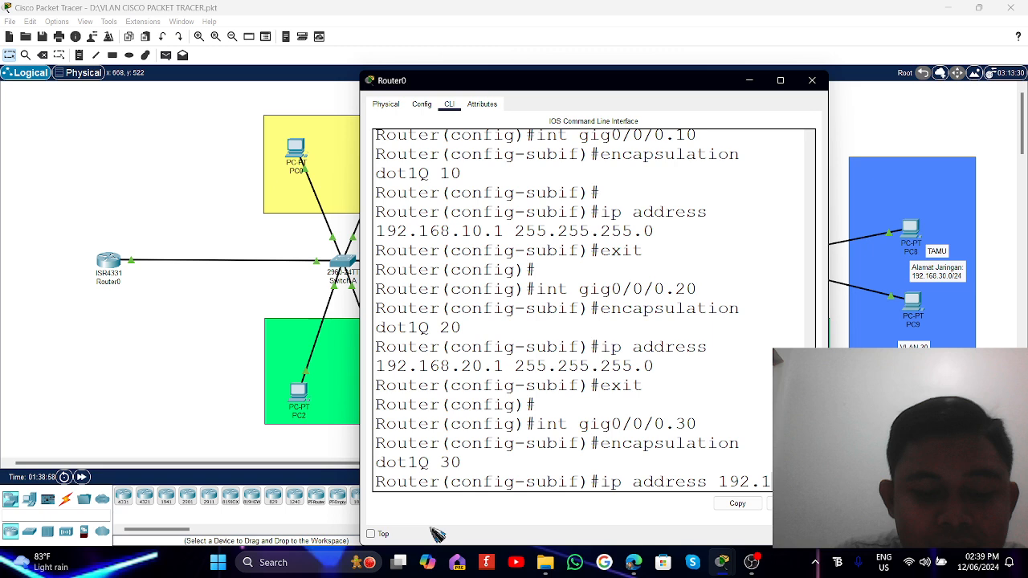
{"action": "type", "text": "68.30.1"}
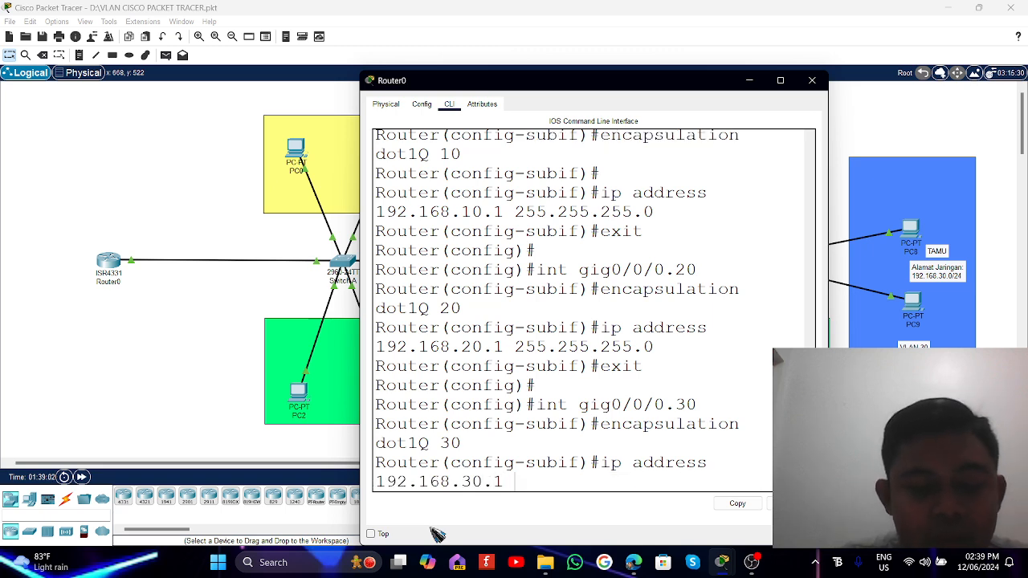
{"action": "type", "text": " 255."}
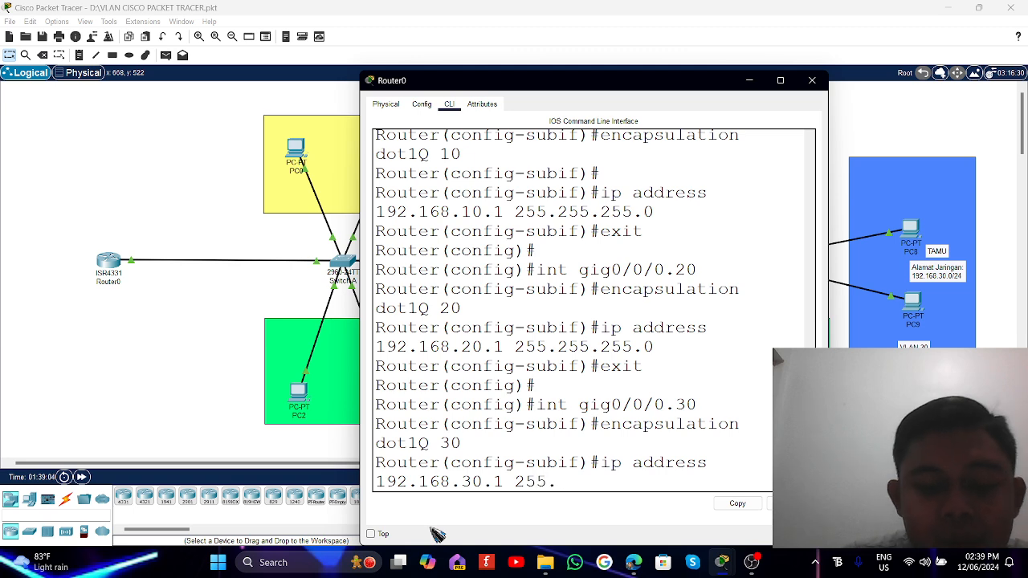
{"action": "type", "text": "255.25"}
{"action": "key", "text": "BackSpace"}
{"action": "type", "text": ".25"}
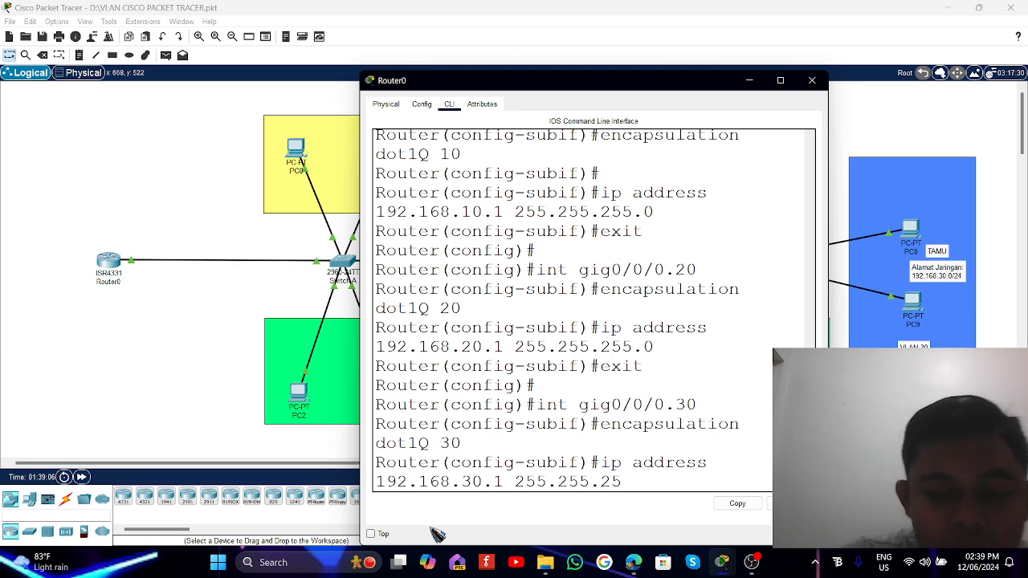
{"action": "type", "text": "5.0"}
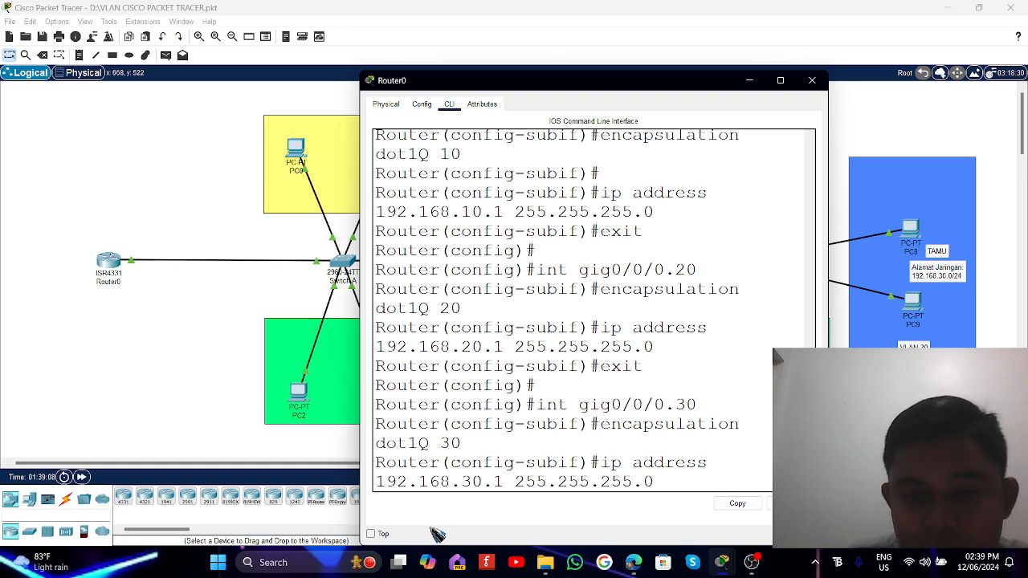
{"action": "key", "text": "Return"}
{"action": "type", "text": "exit"}
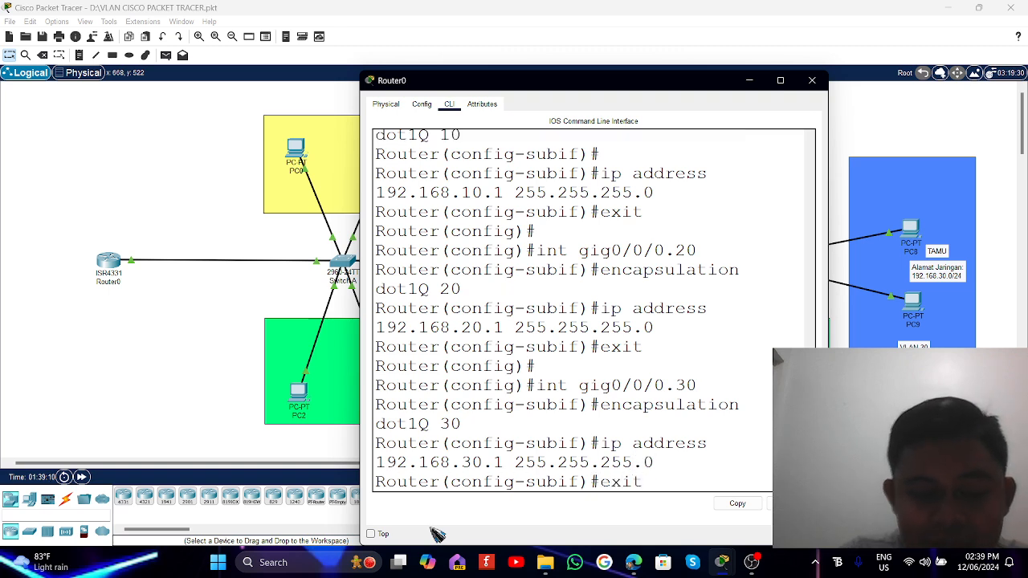
{"action": "key", "text": "Return"}
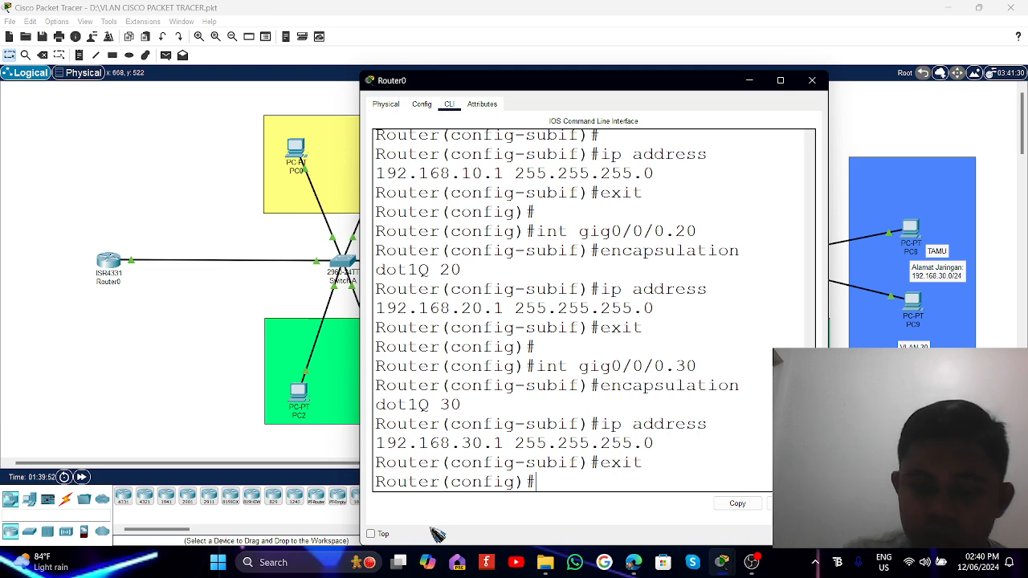
{"action": "key", "text": "Return"}
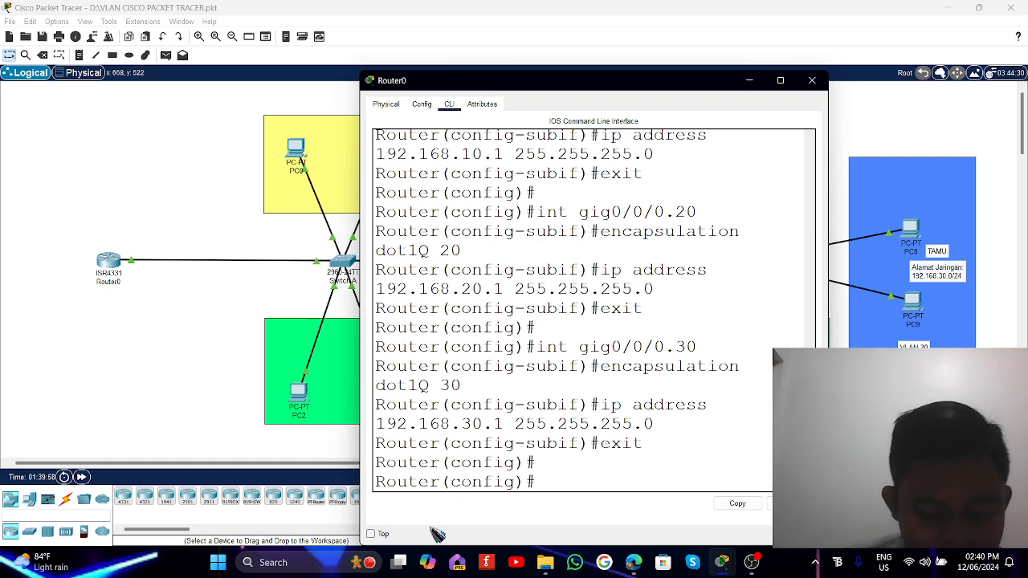
Show the brief IP interface summary of Router0 from configuration mode and maximize the router window to read it.
{"action": "type", "text": "do s"}
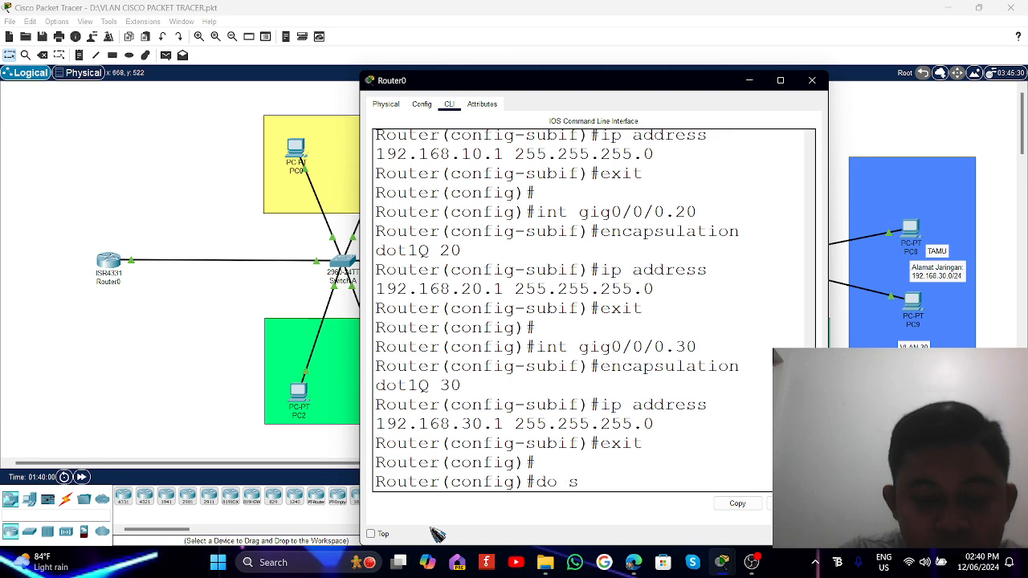
{"action": "type", "text": "how "}
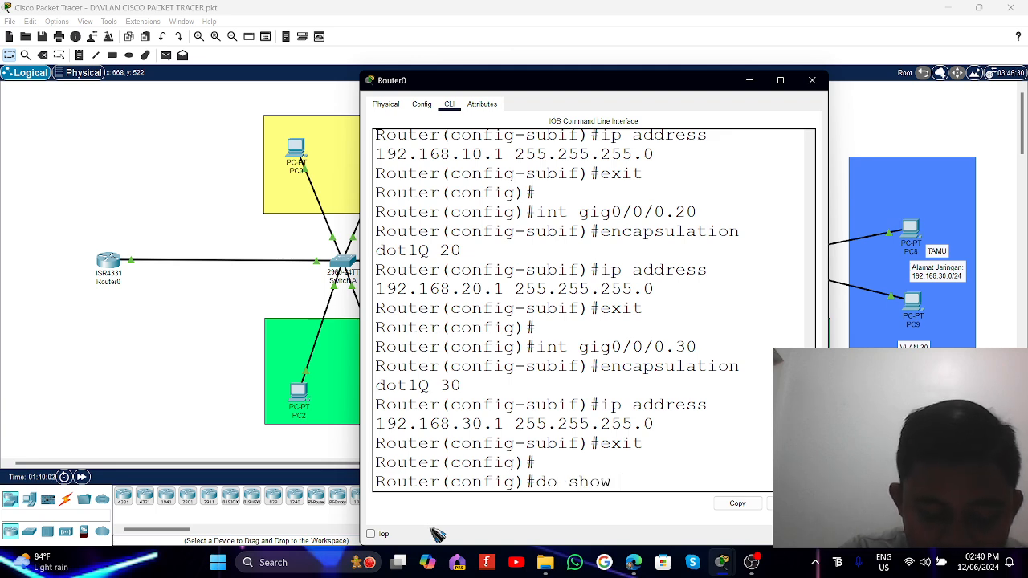
{"action": "type", "text": "ip int"}
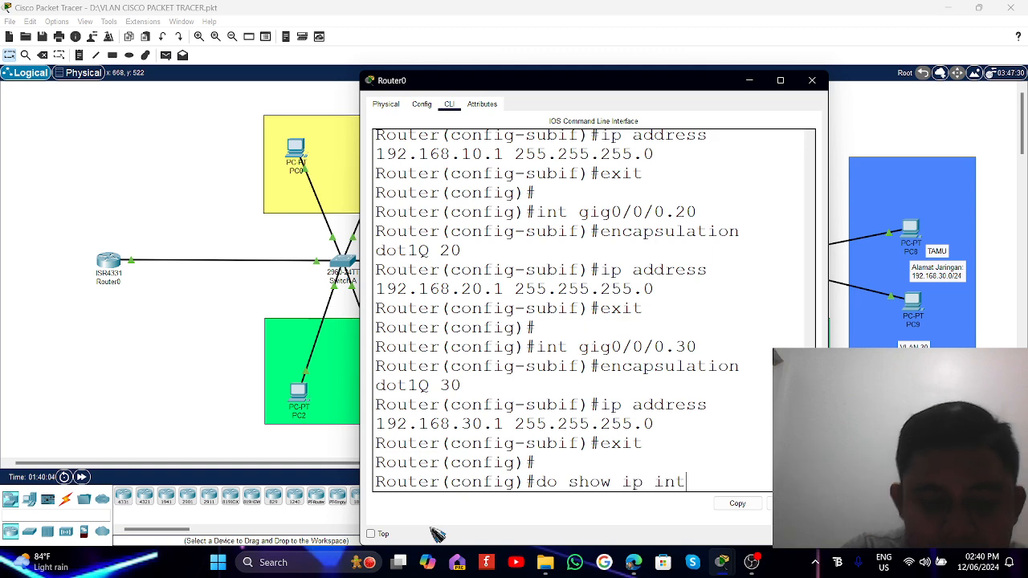
{"action": "type", "text": " brief"}
{"action": "key", "text": "Return"}
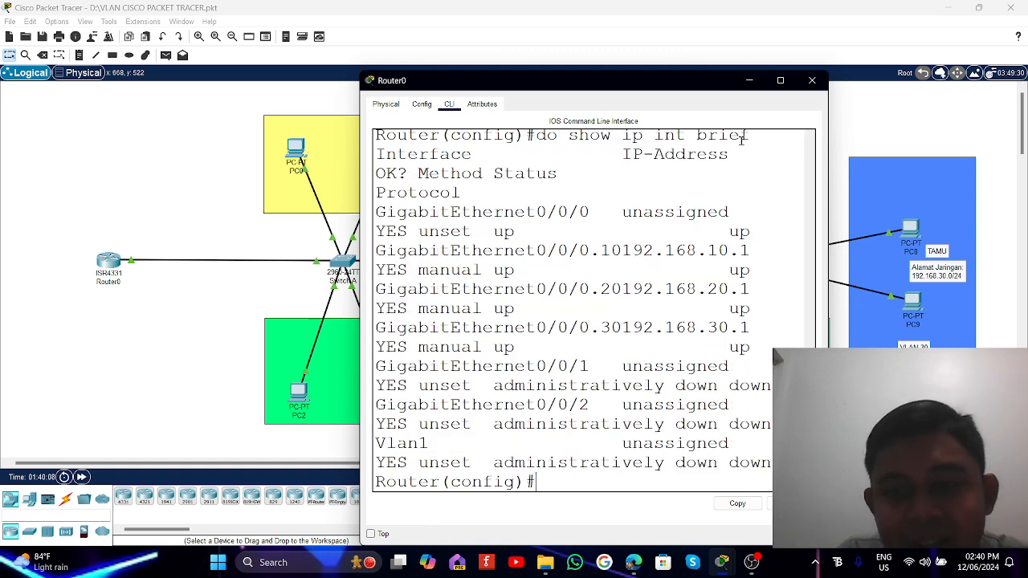
{"action": "left_click", "coordinate": [780, 81]}
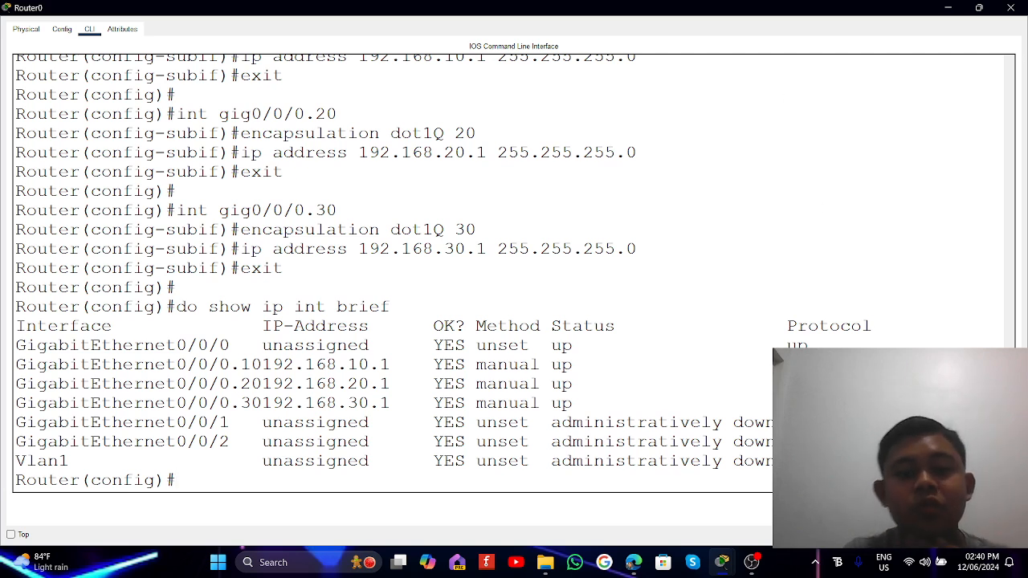
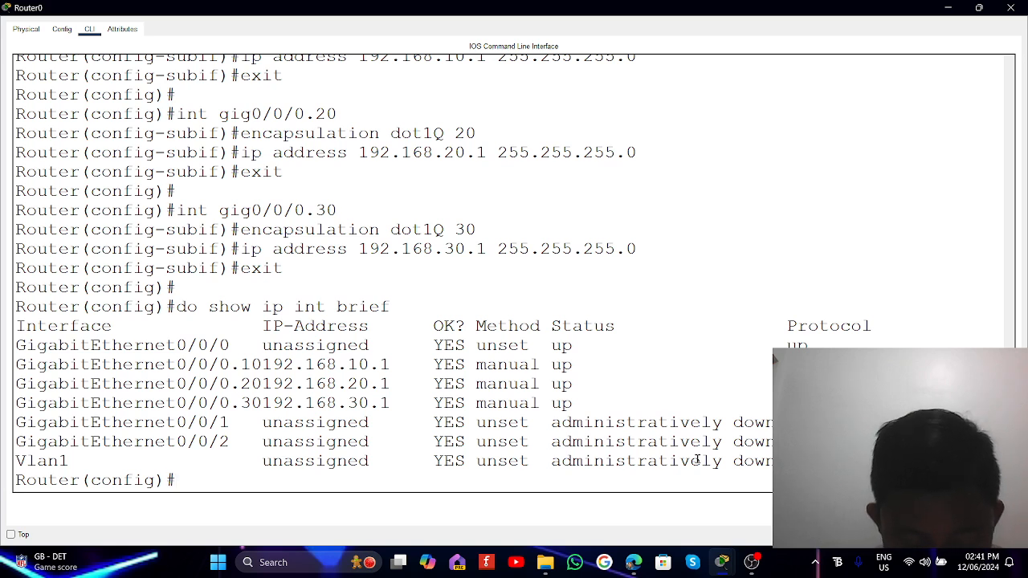
Create a DHCP pool named VLAN10 on Router0 from global configuration mode.
{"action": "type", "text": "ip"}
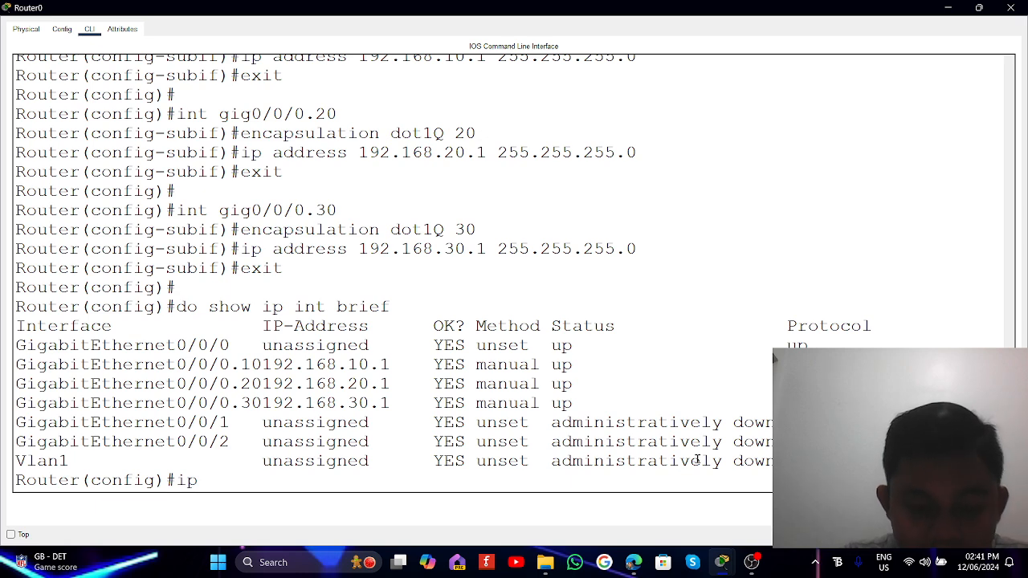
{"action": "type", "text": " dhpc"}
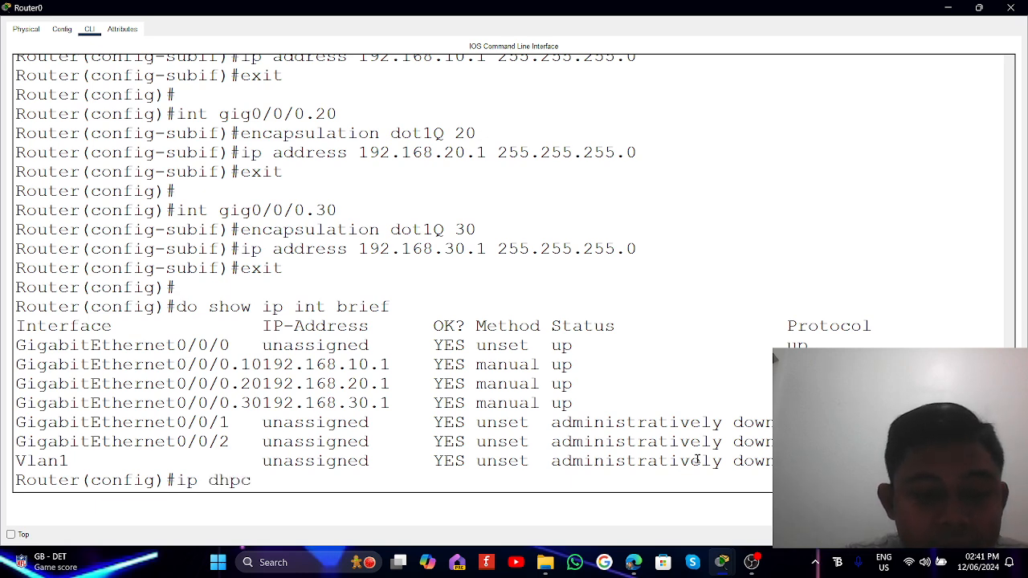
{"action": "key", "text": "BackSpace"}
{"action": "key", "text": "BackSpace"}
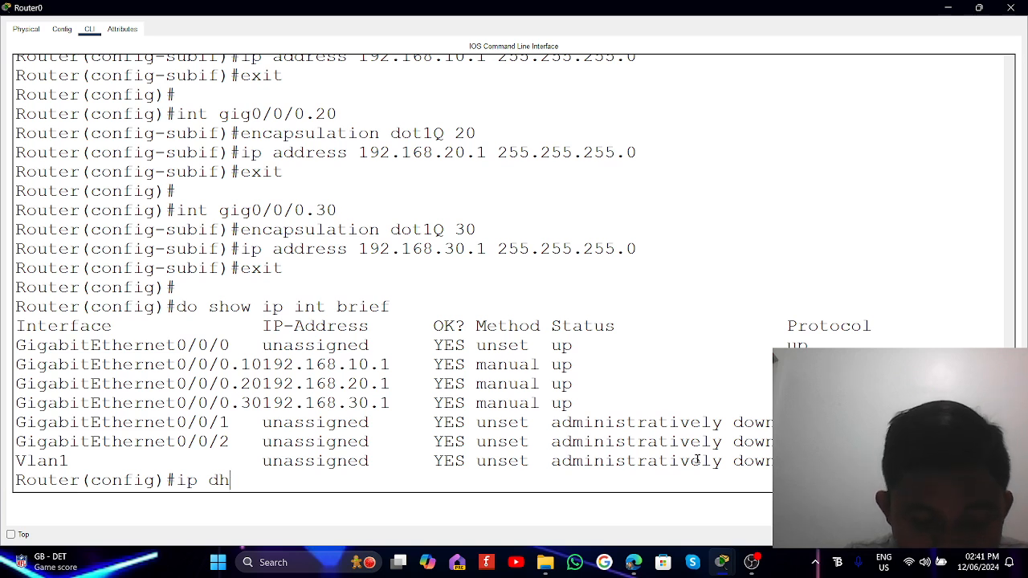
{"action": "type", "text": "cp "}
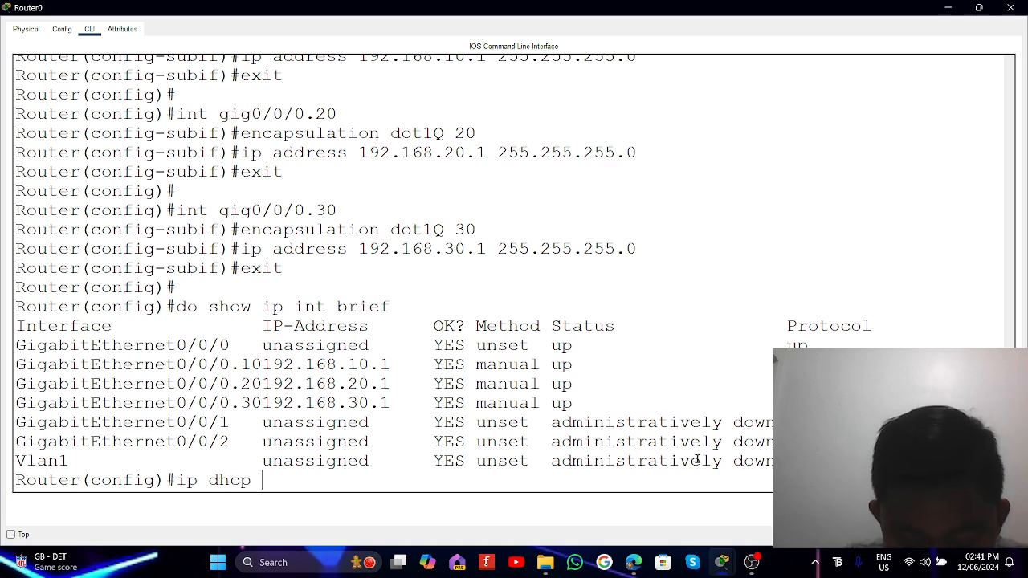
{"action": "type", "text": "po"}
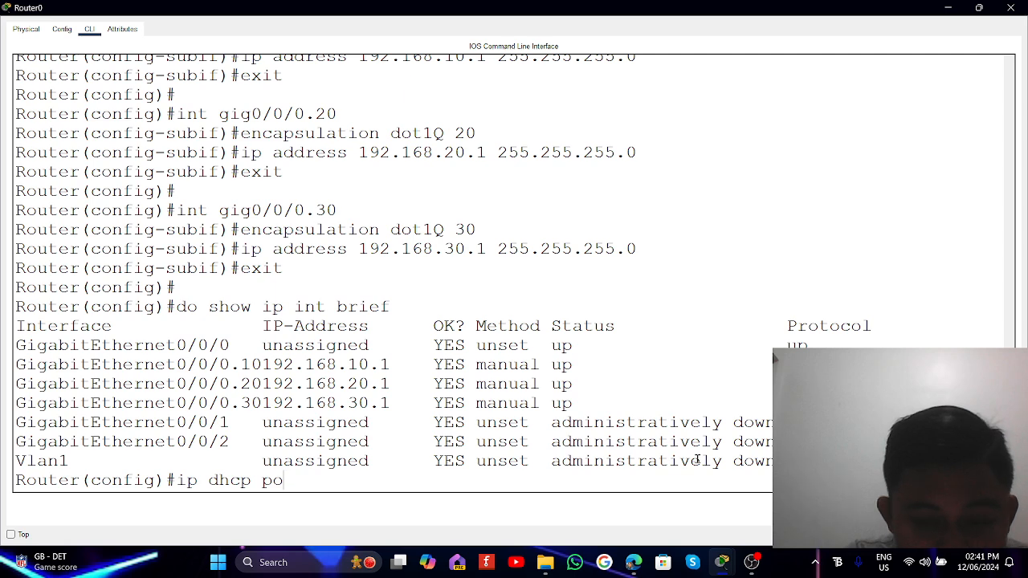
{"action": "type", "text": "llol"}
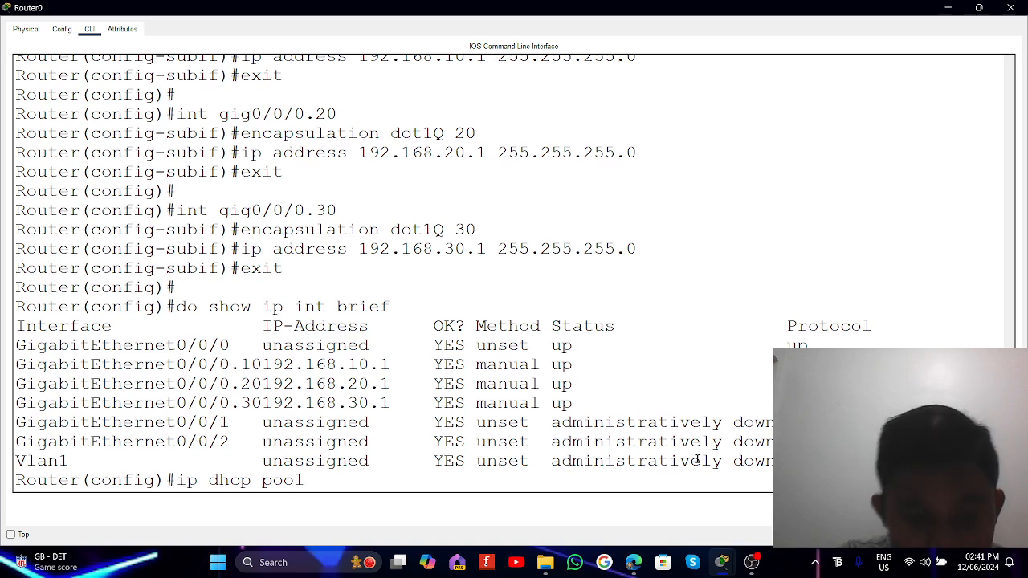
{"action": "type", "text": "VLAN"}
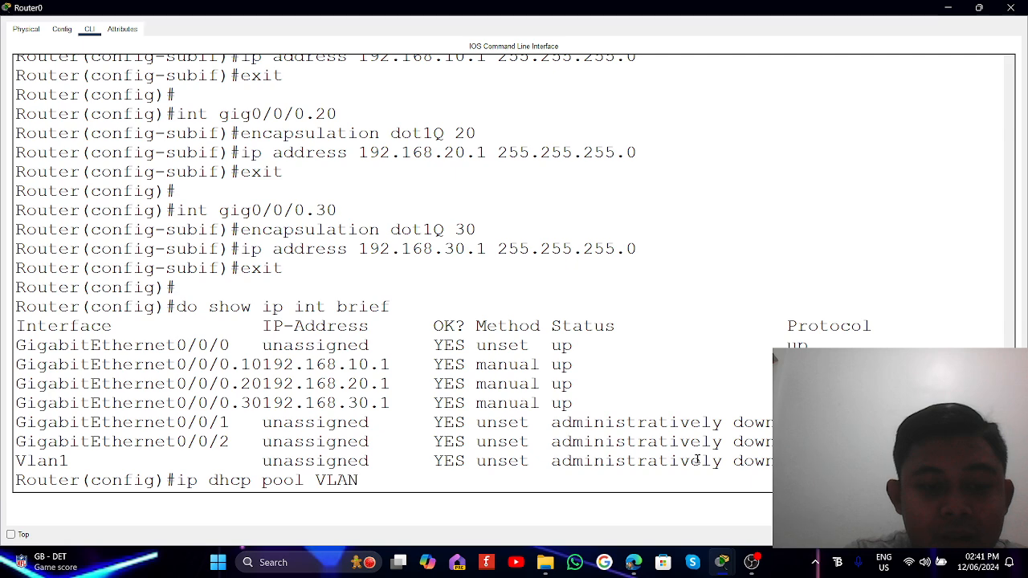
{"action": "type", "text": "10"}
{"action": "key", "text": "Return"}
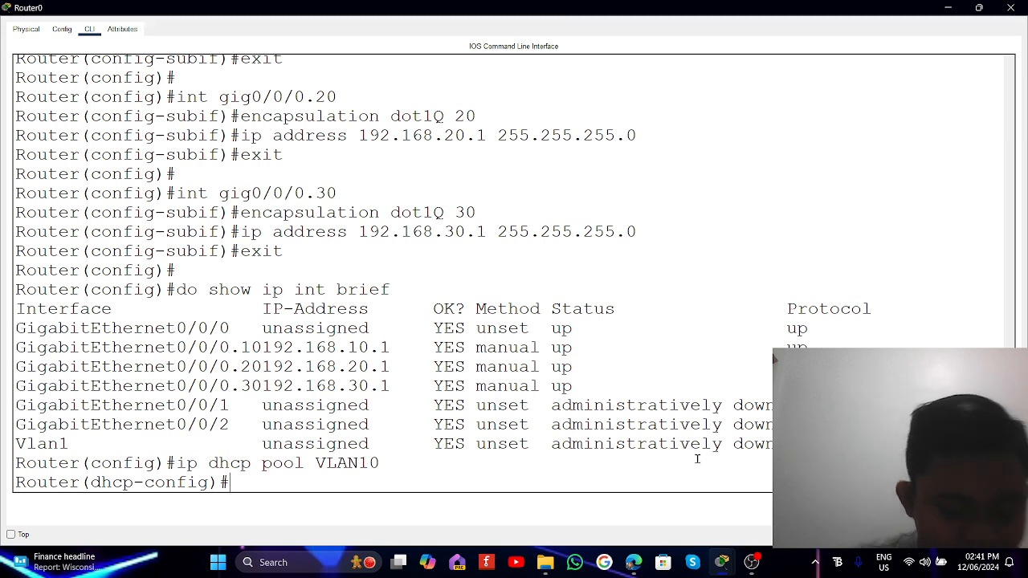
Set the VLAN10 DHCP pool's network to 192.168.10.0 with mask 255.255.255.0.
{"action": "type", "text": "n"}
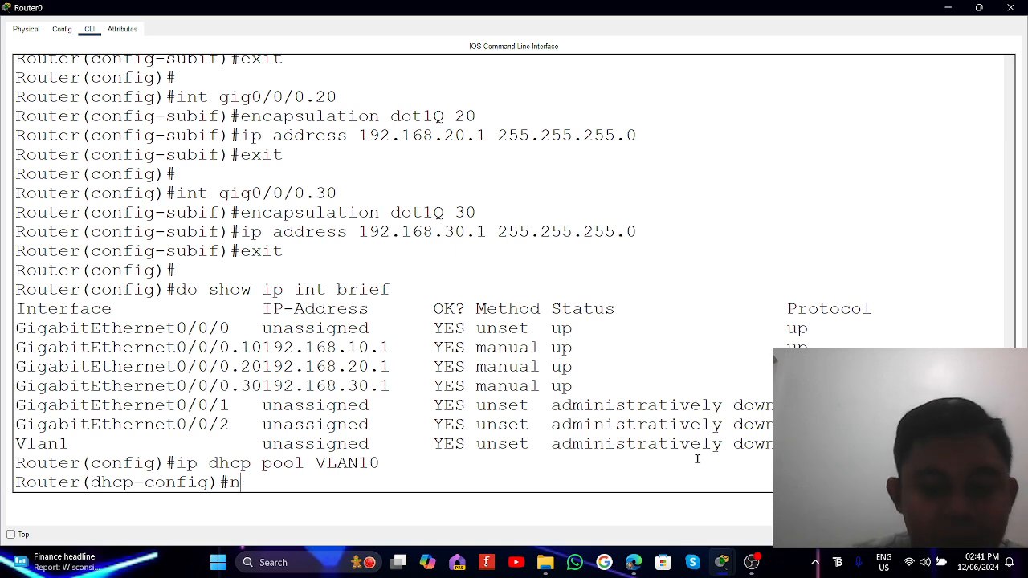
{"action": "type", "text": "etr"}
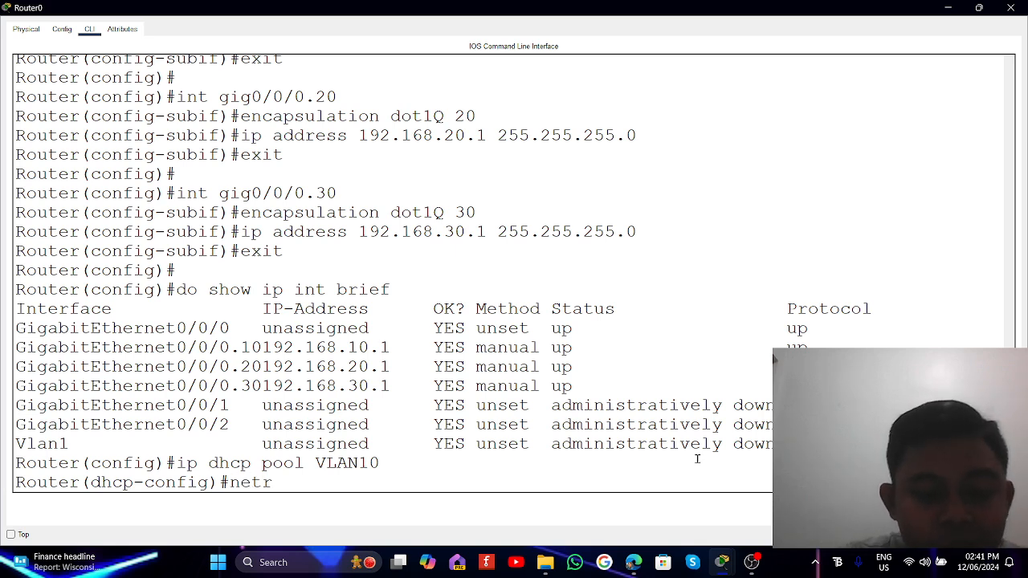
{"action": "key", "text": "BackSpace"}
{"action": "type", "text": "work"}
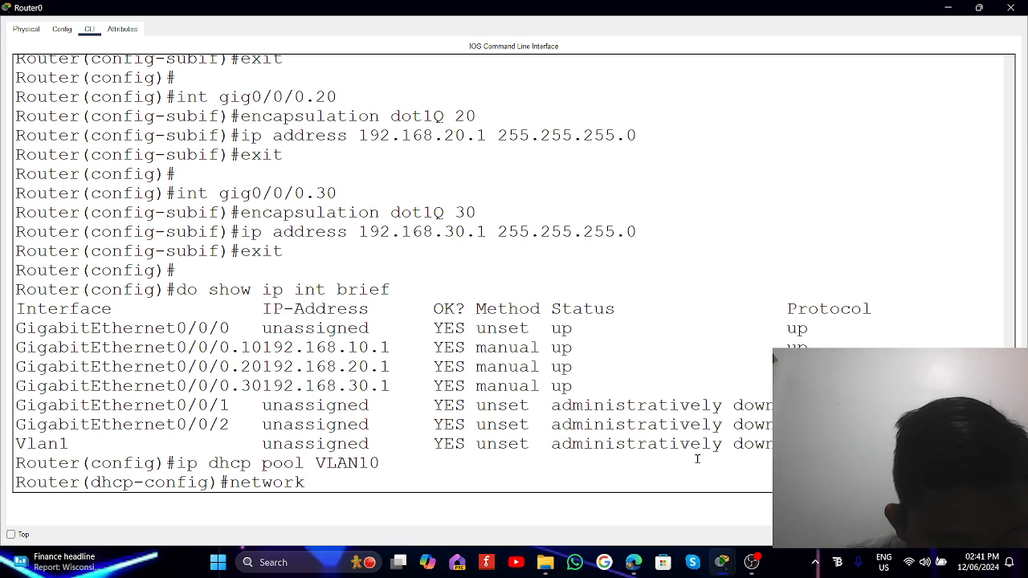
{"action": "type", "text": " 192"}
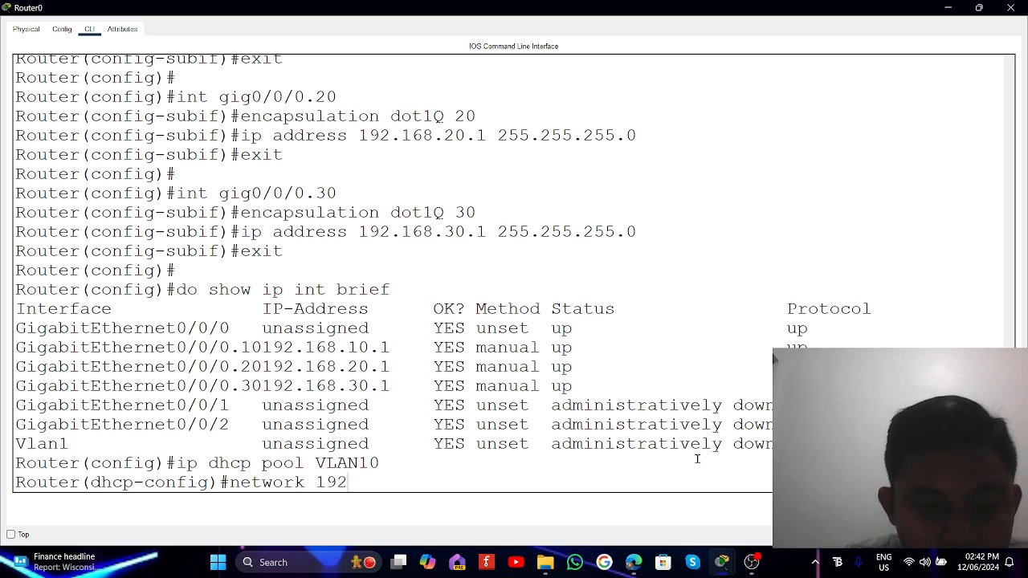
{"action": "type", "text": ".16"}
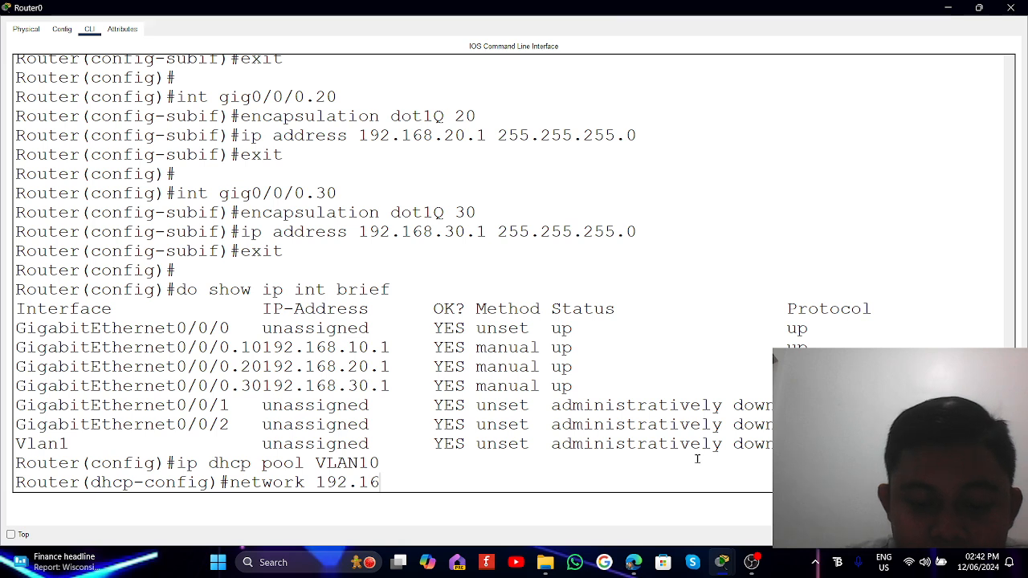
{"action": "type", "text": "8."}
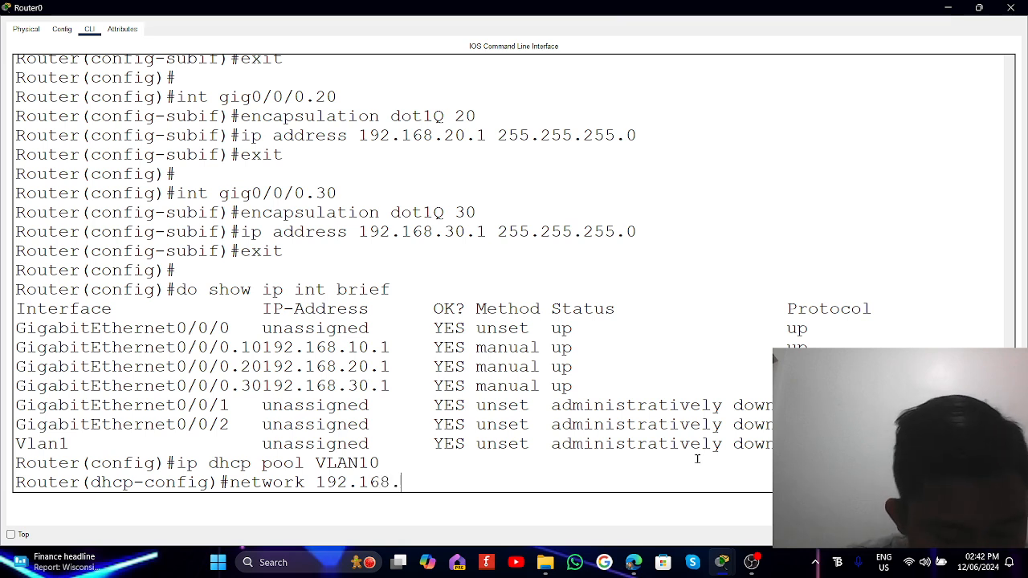
{"action": "type", "text": "10.0"}
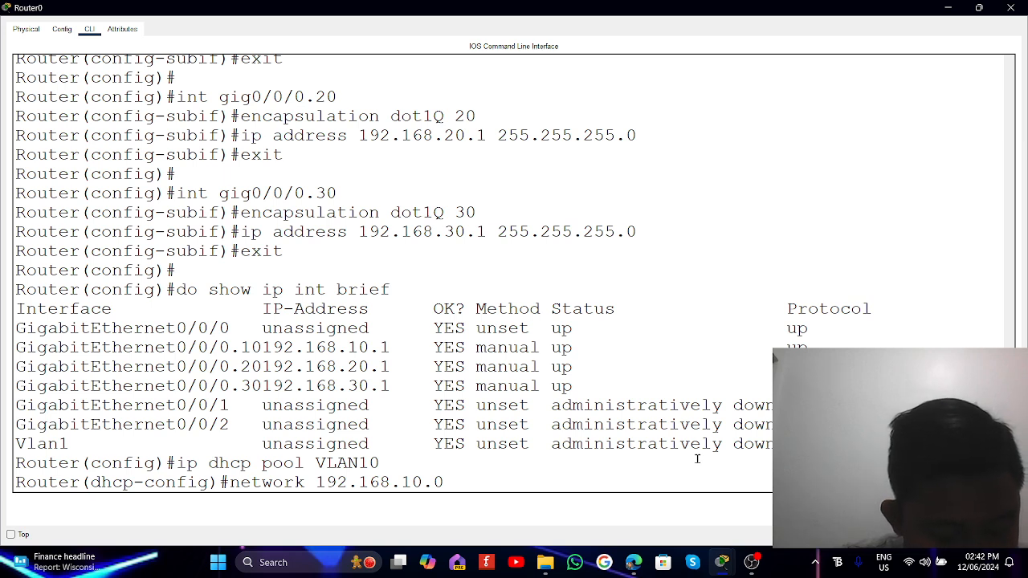
{"action": "type", "text": " 3"}
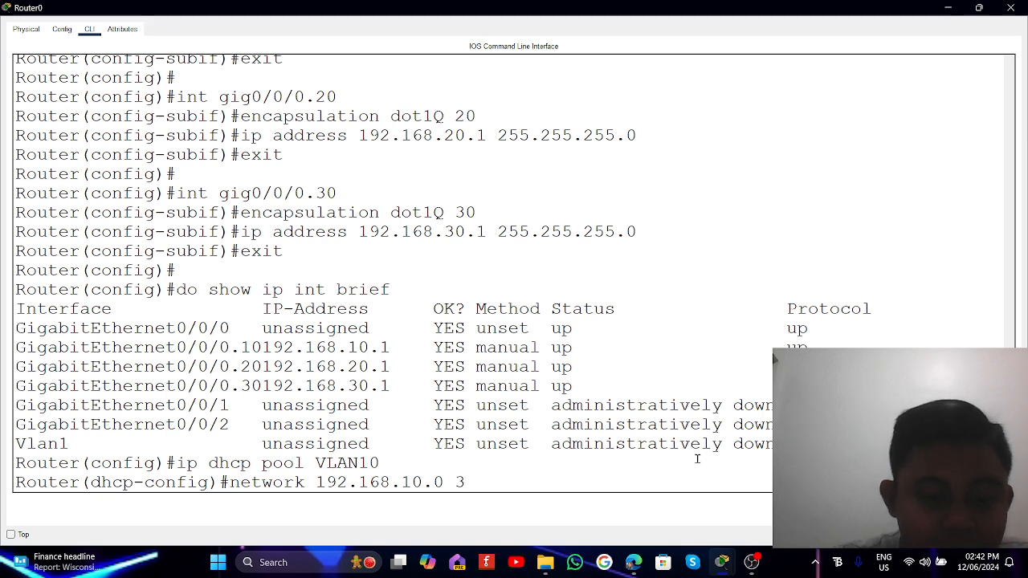
{"action": "key", "text": "BackSpace"}
{"action": "type", "text": "255."}
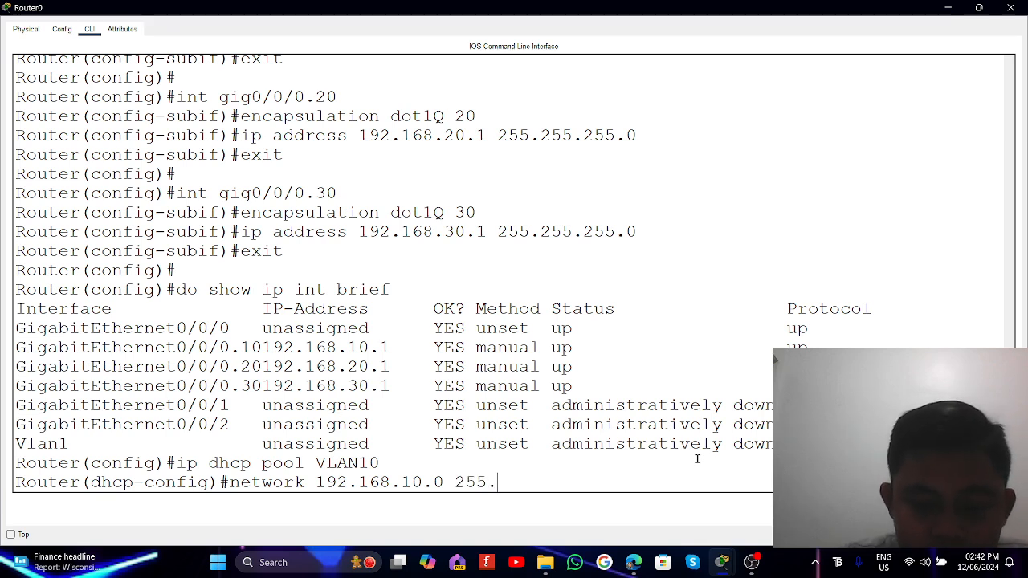
{"action": "type", "text": "255.255"}
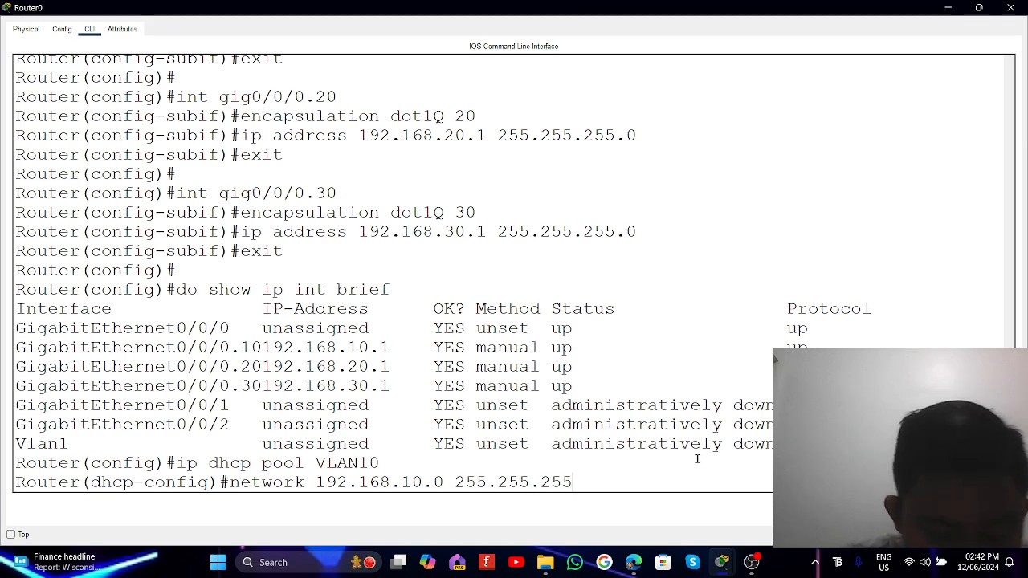
{"action": "type", "text": "."}
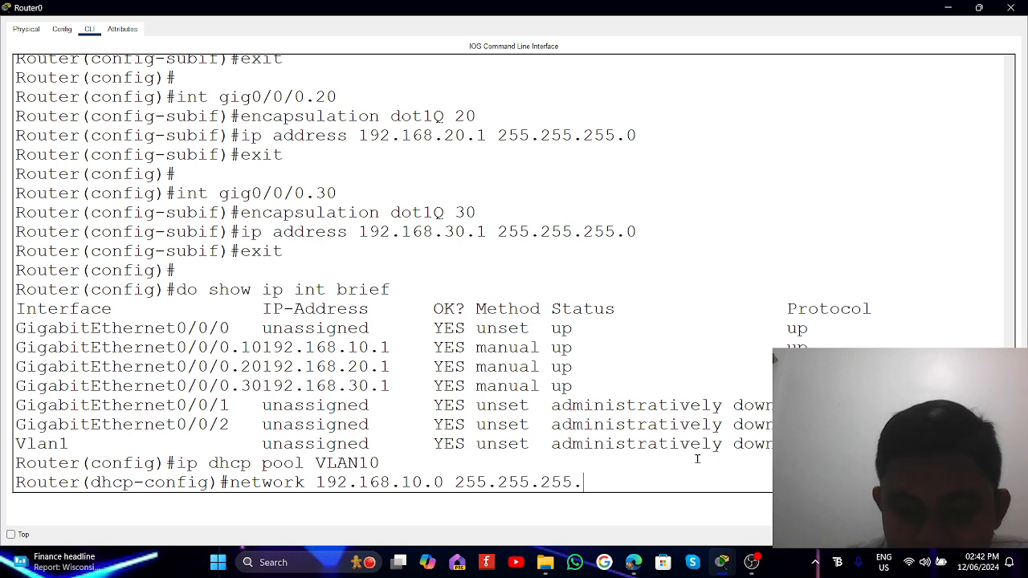
{"action": "type", "text": "0"}
{"action": "key", "text": "Return"}
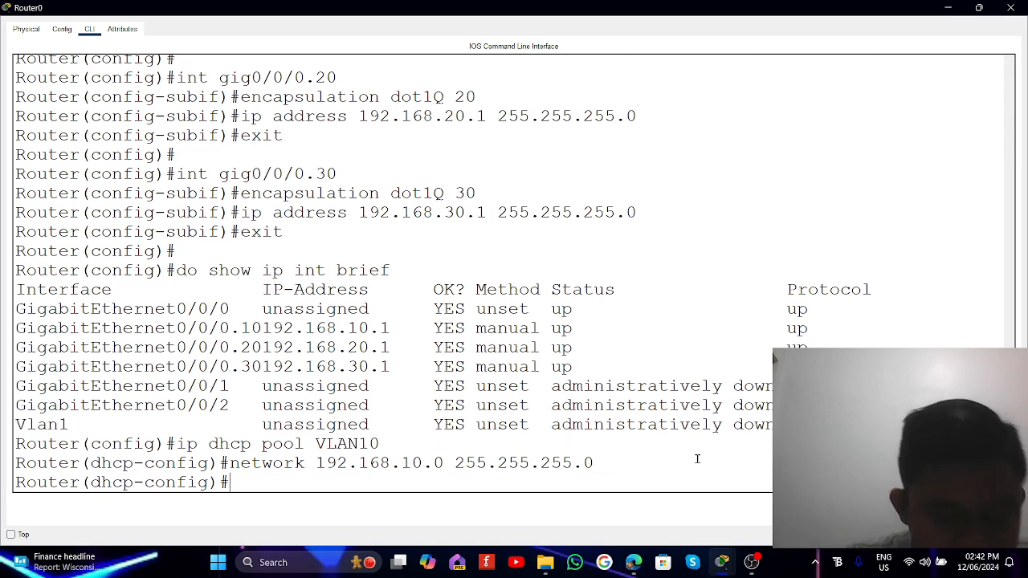
Set the VLAN10 DHCP pool's default router to 192.168.10.1 and exit to global configuration mode.
{"action": "type", "text": "default"}
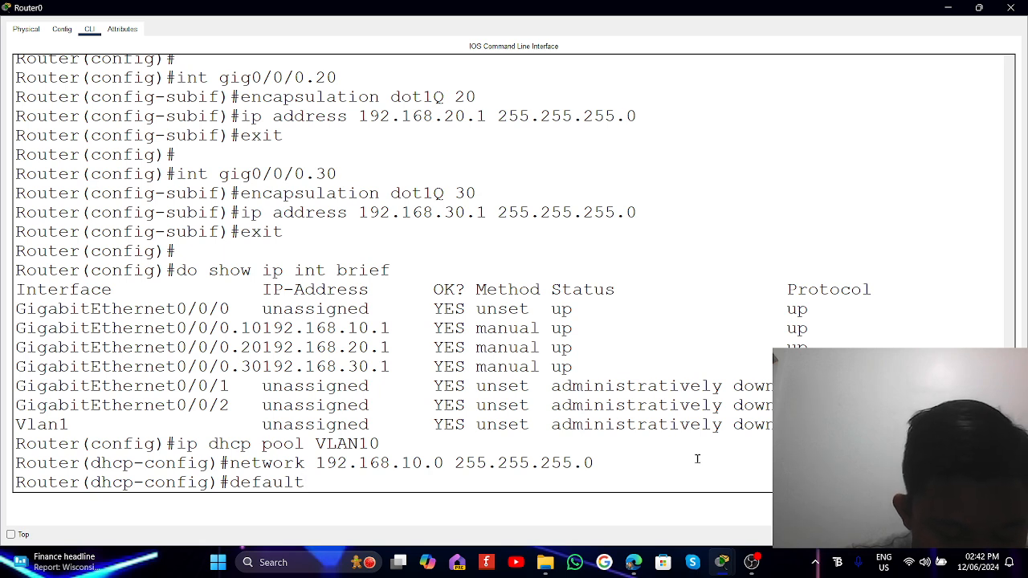
{"action": "type", "text": "-ri"}
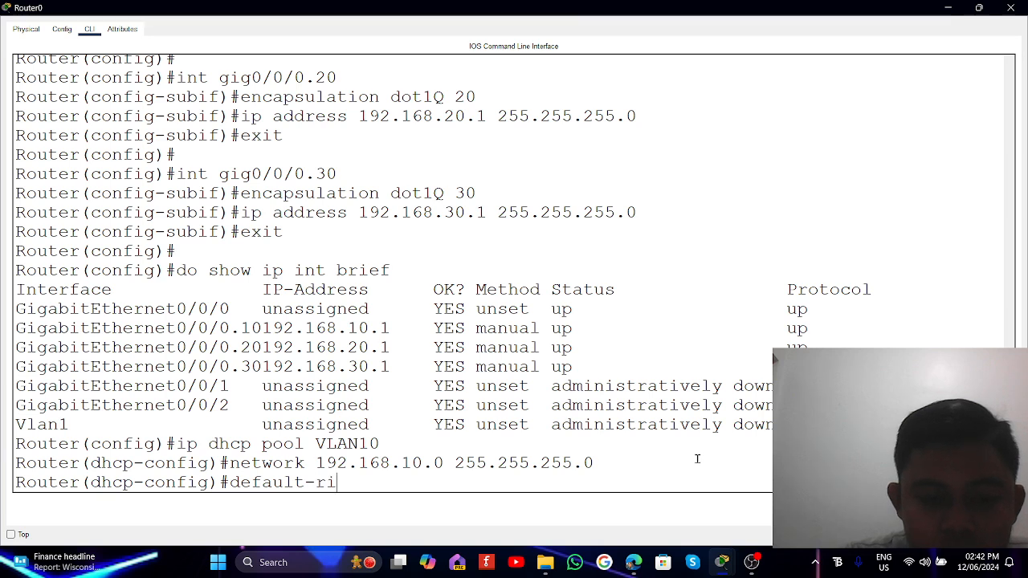
{"action": "key", "text": "BackSpace"}
{"action": "type", "text": "outer"}
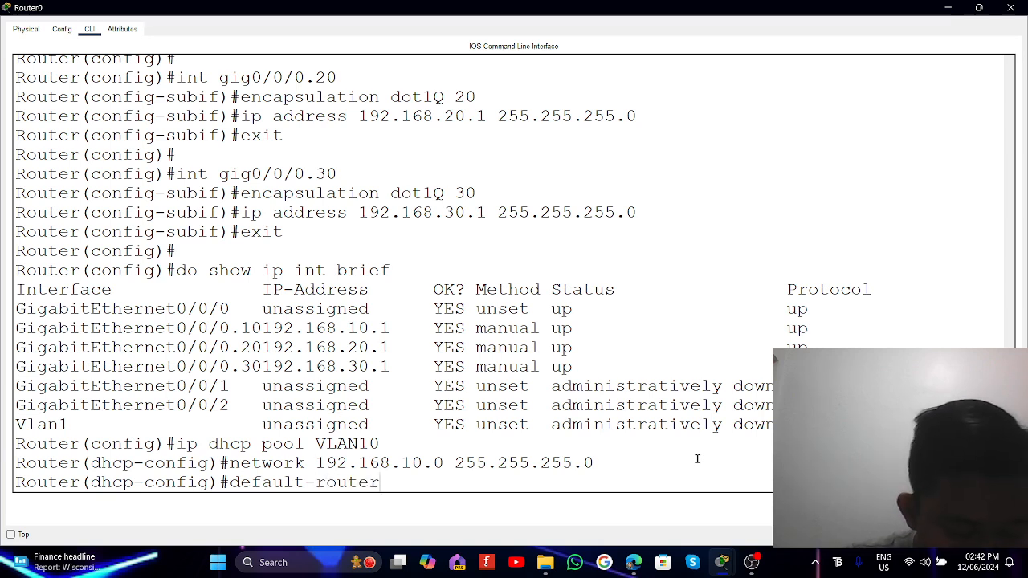
{"action": "type", "text": " 192."}
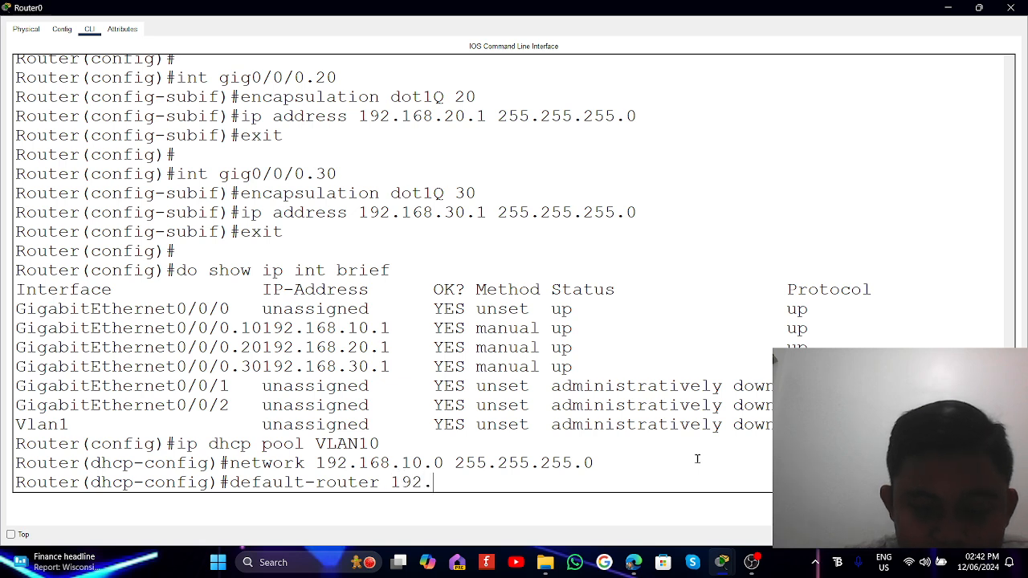
{"action": "type", "text": "168."}
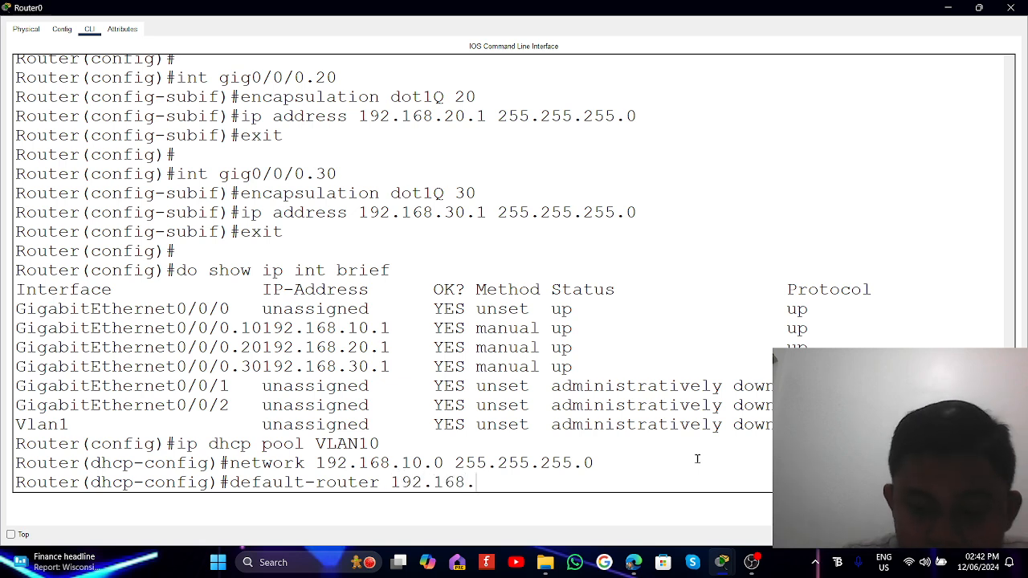
{"action": "type", "text": "10.1"}
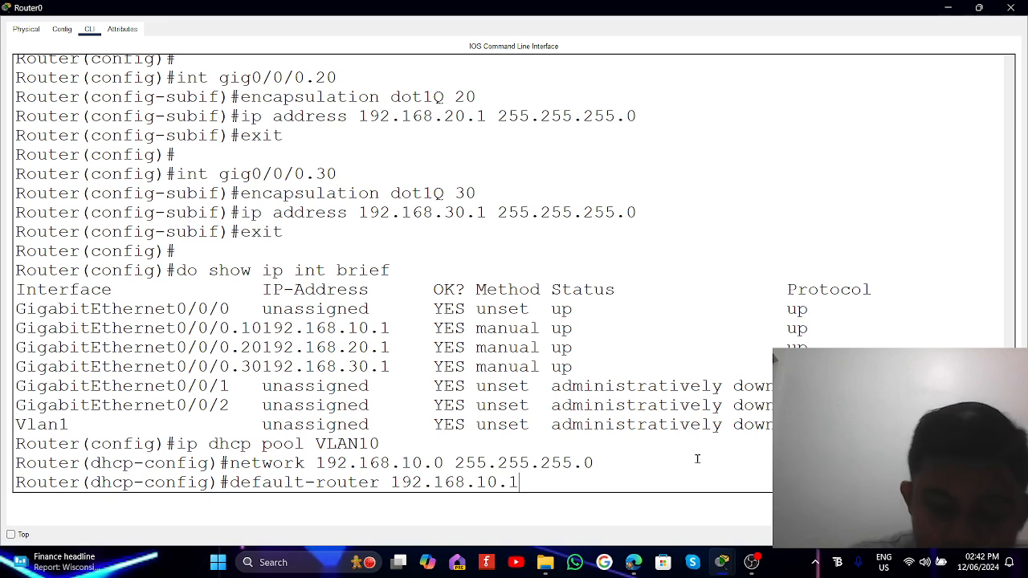
{"action": "key", "text": "Return"}
{"action": "type", "text": "exit"}
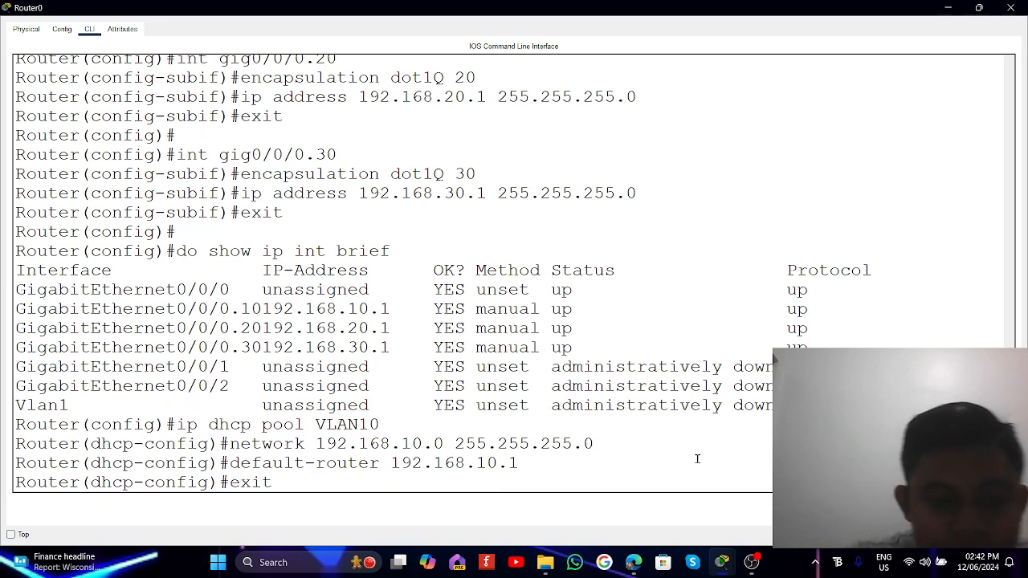
{"action": "key", "text": "Return"}
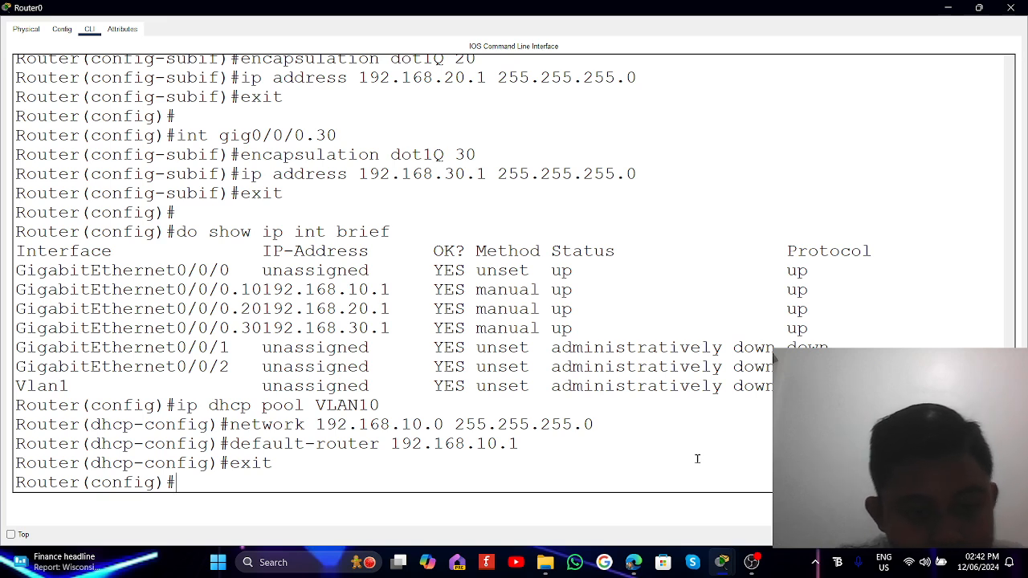
Try to create a DHCP pool for VLAN20 with the command "ip dhcp poll VLAN20".
{"action": "type", "text": "ip"}
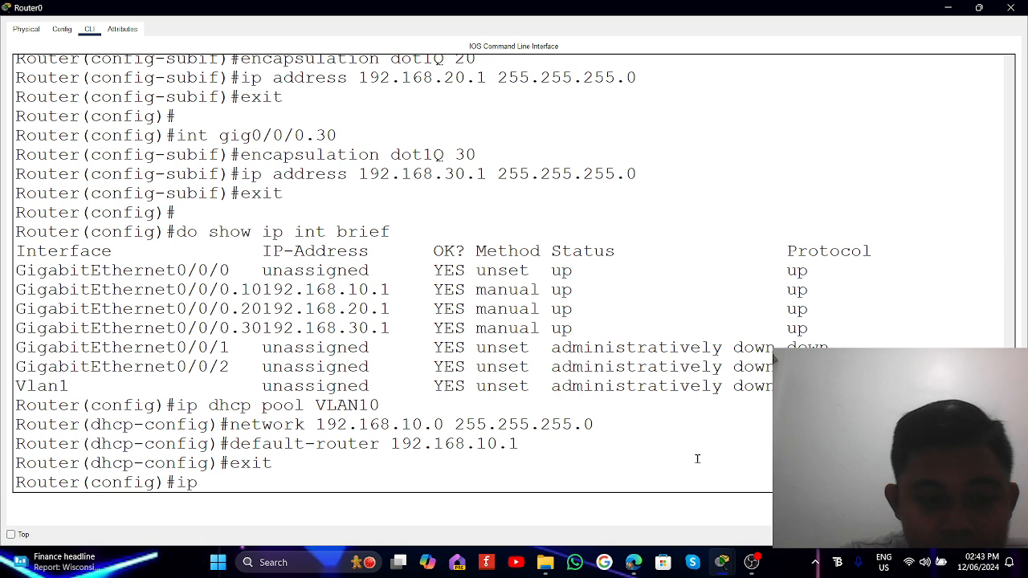
{"action": "type", "text": " dhcp"}
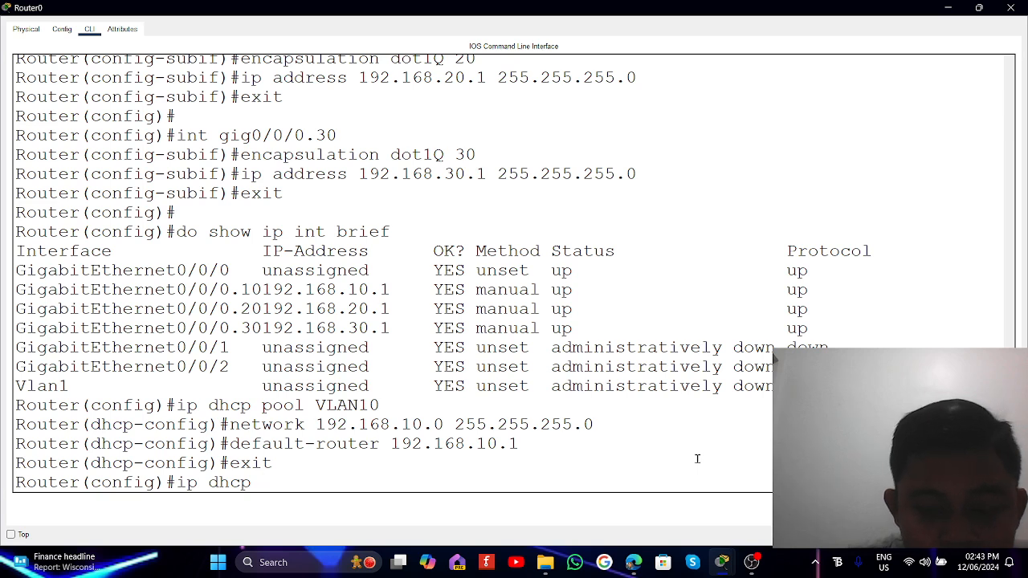
{"action": "type", "text": " poll V"}
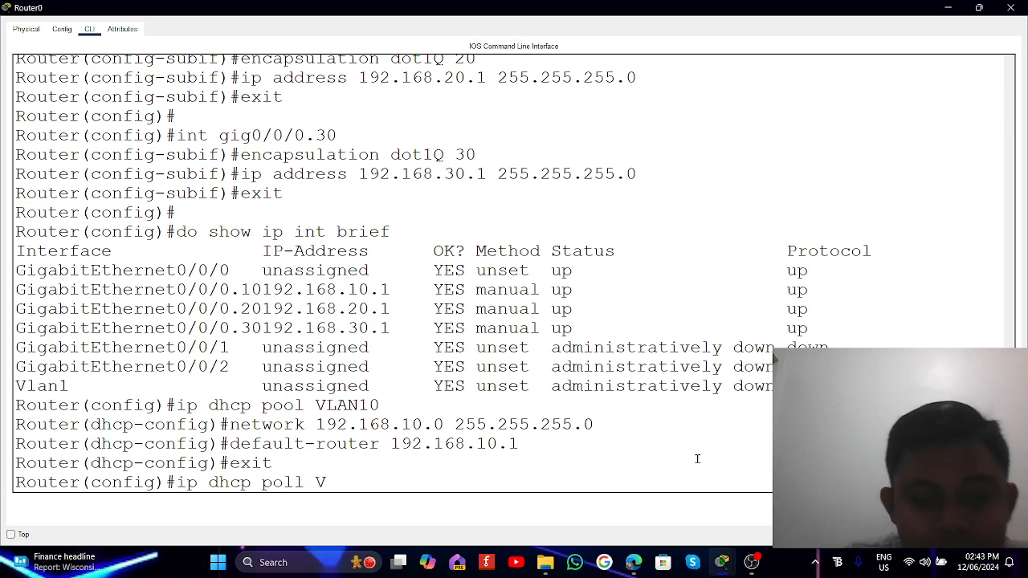
{"action": "type", "text": "LAN20"}
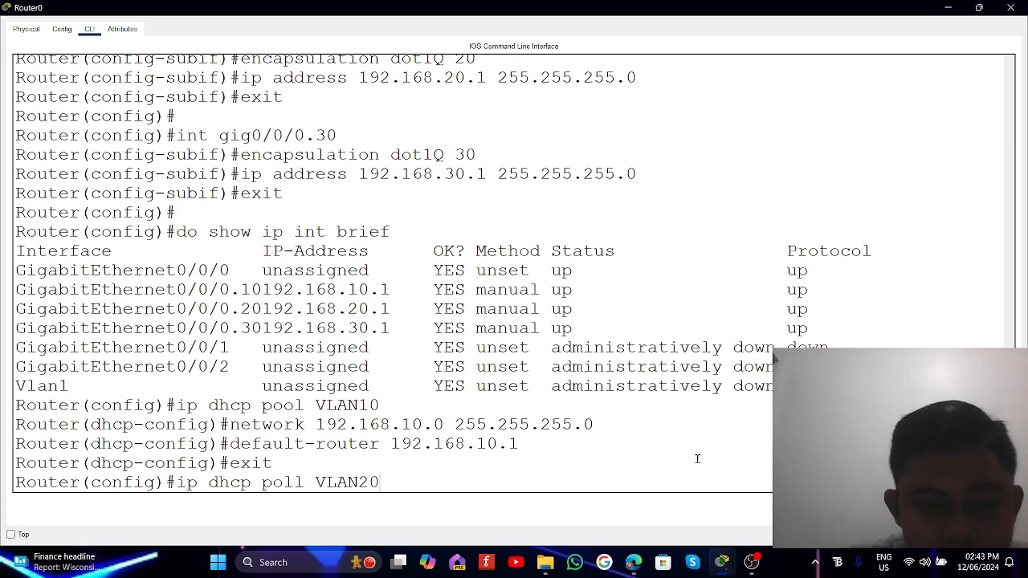
{"action": "key", "text": "Return"}
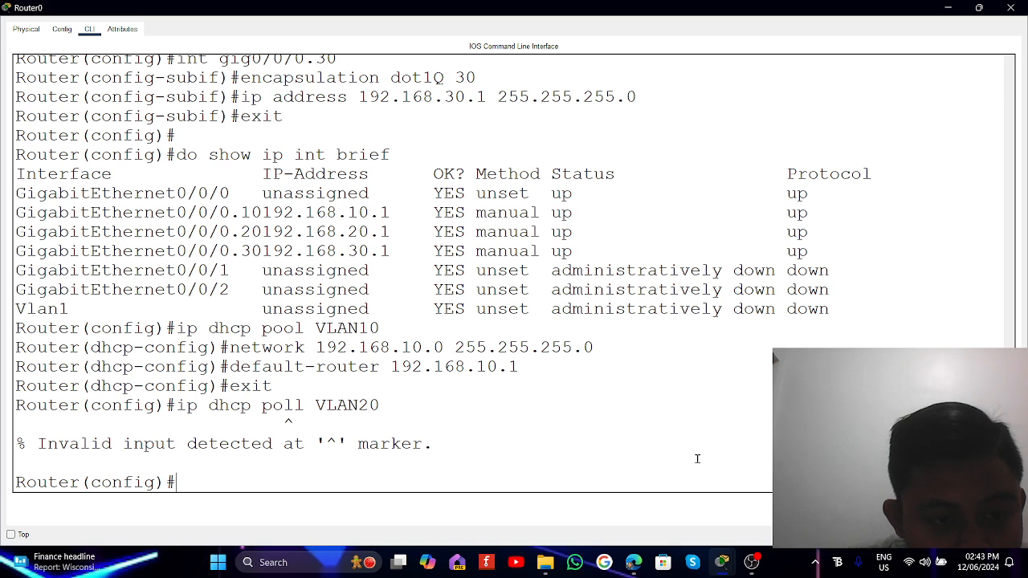
{"action": "key", "text": "Return"}
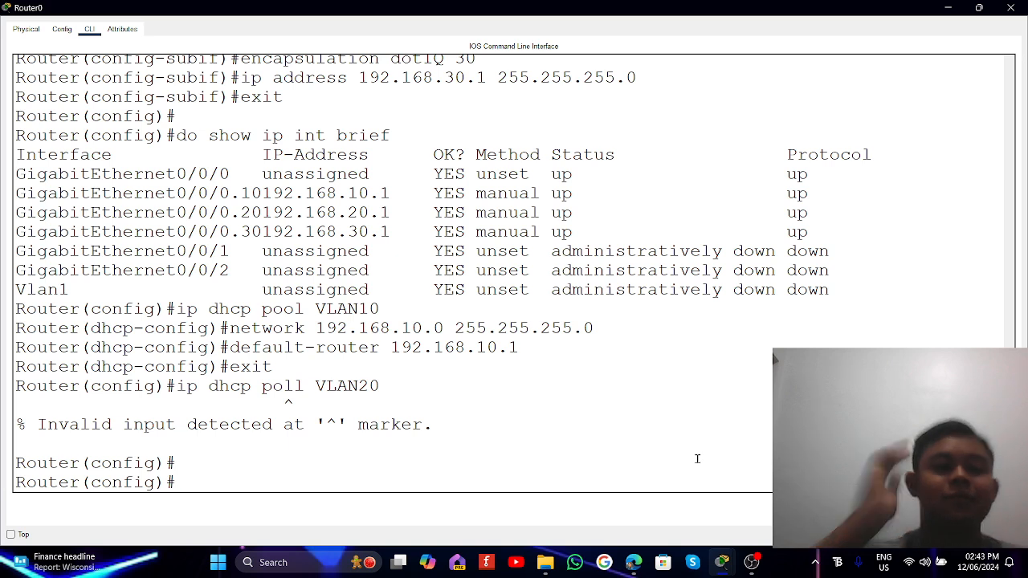
Create a DHCP pool named VLAN20 on Router0 with the command "ip dhcp pool VLAN20".
{"action": "type", "text": "ip"}
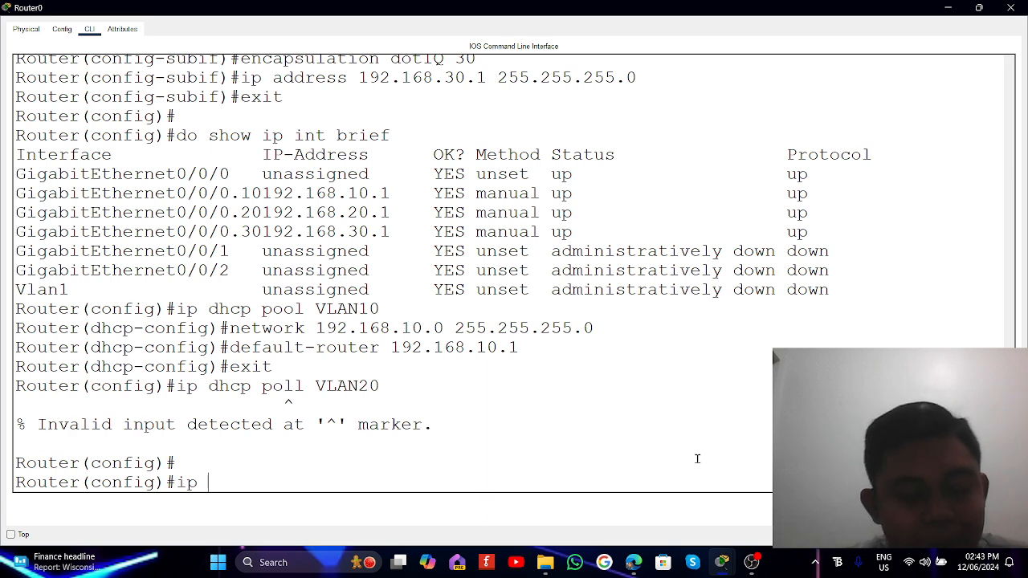
{"action": "type", "text": " dhcp "}
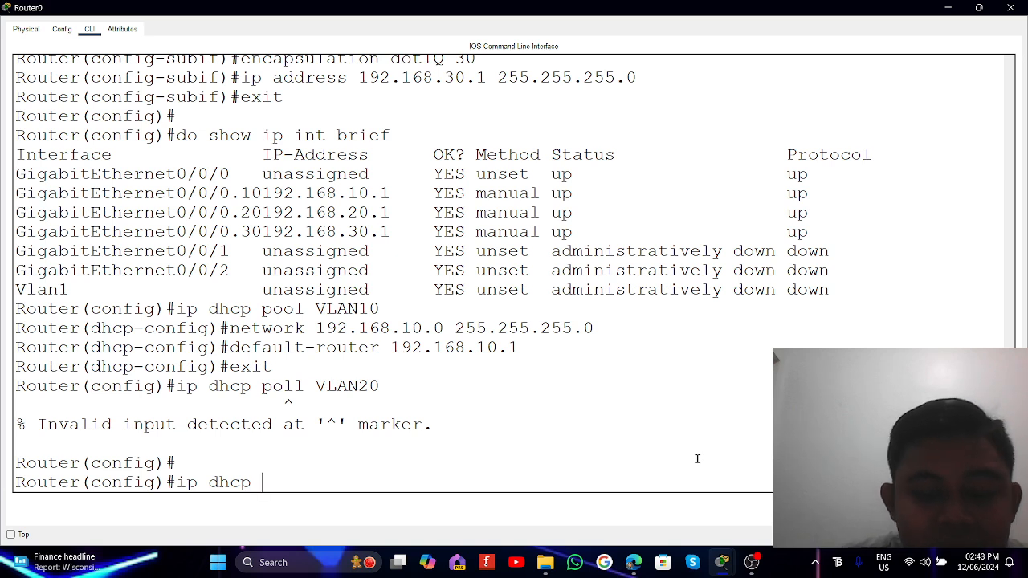
{"action": "type", "text": "pool "}
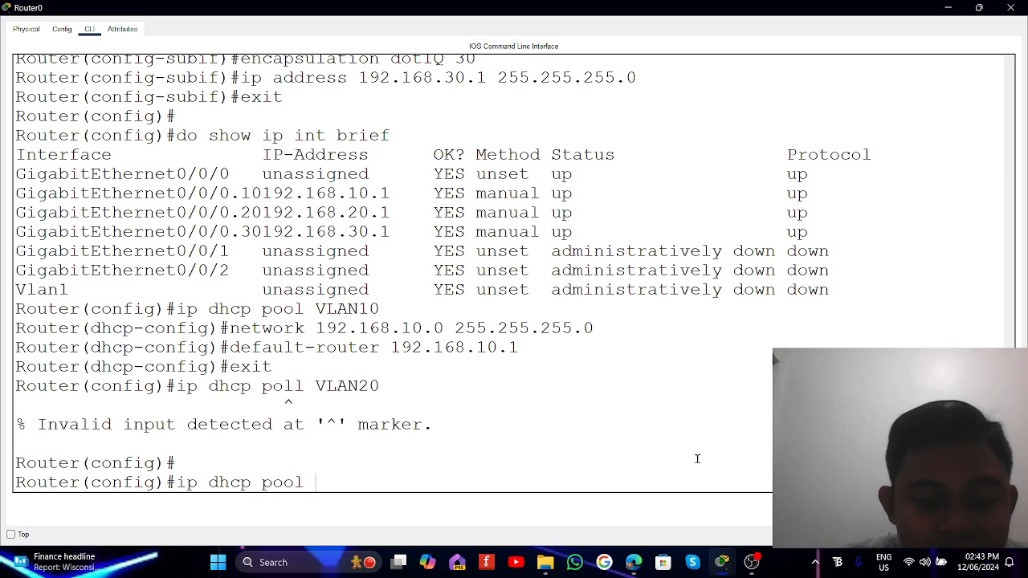
{"action": "type", "text": "VLAN2o"}
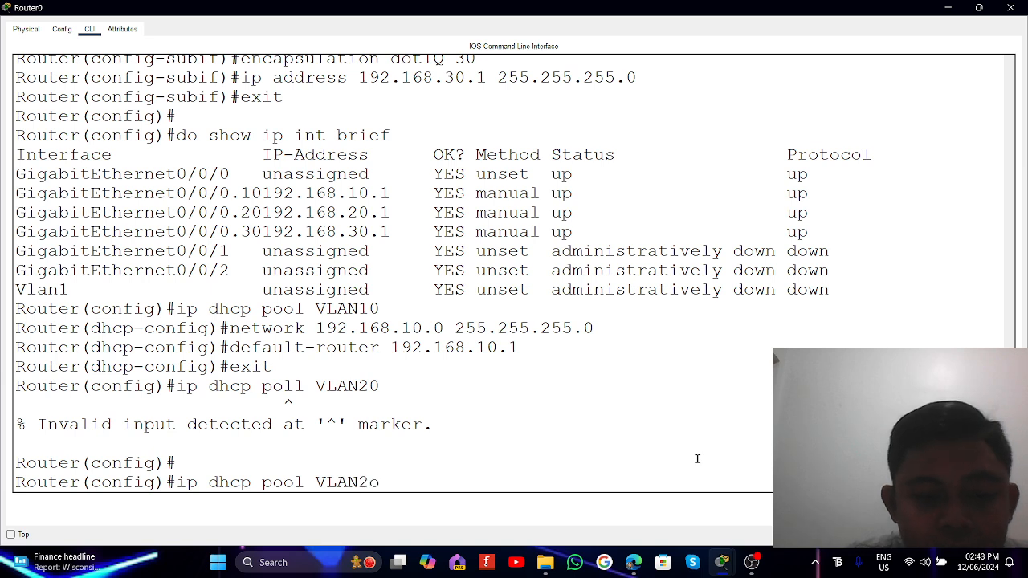
{"action": "key", "text": "BackSpace"}
{"action": "type", "text": "0"}
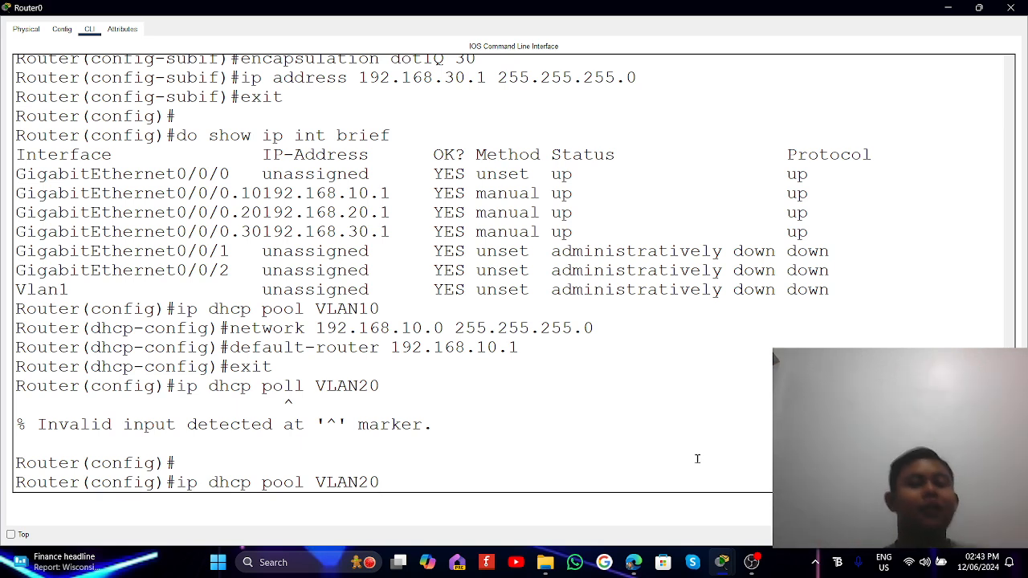
{"action": "left_click", "coordinate": [289, 385]}
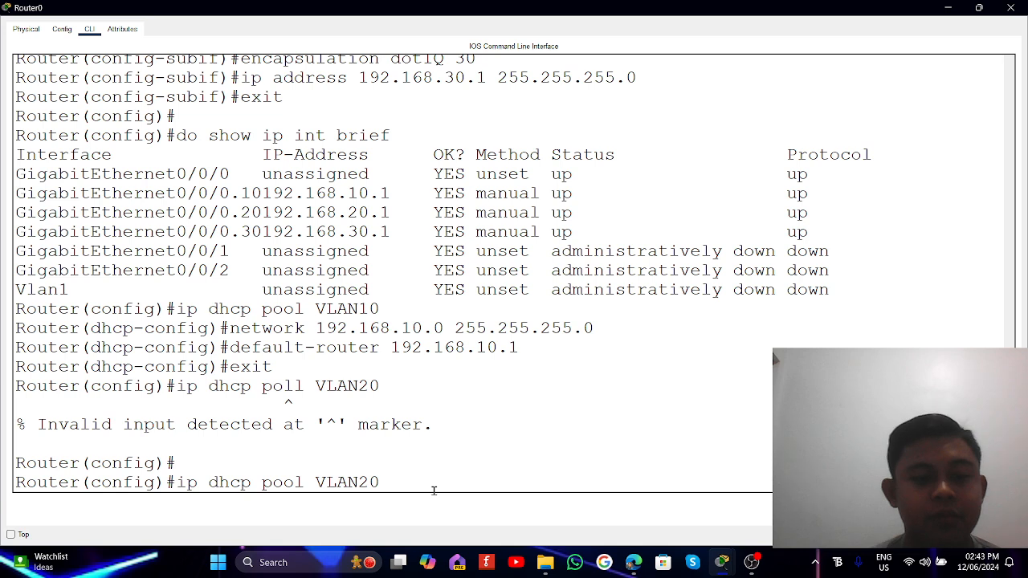
{"action": "key", "text": "Return"}
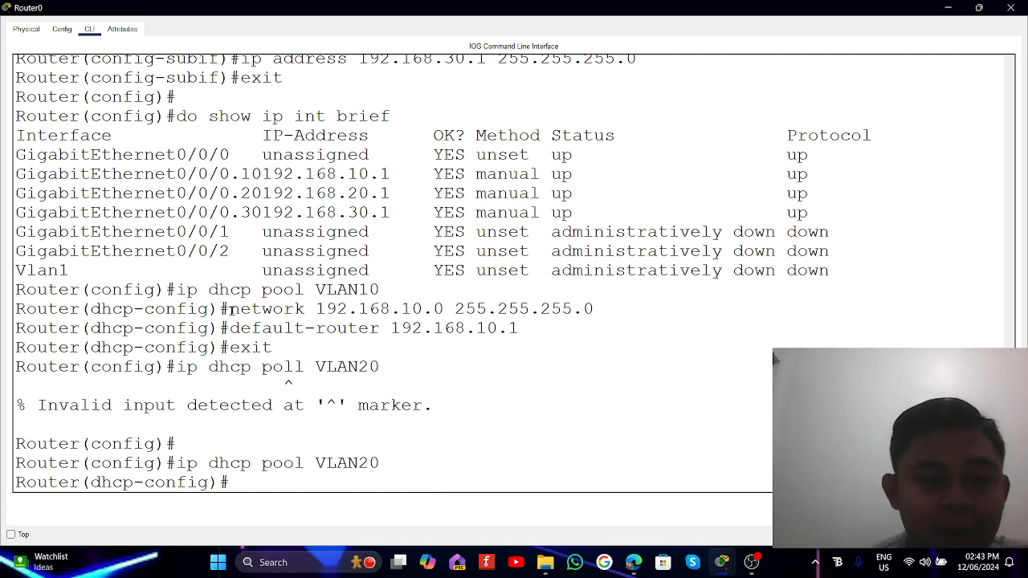
Set the VLAN20 DHCP pool's network to 192.168.20.0 with mask 255.255.255.0.
{"action": "left_click_drag", "start_coordinate": [231, 309], "coordinate": [596, 310]}
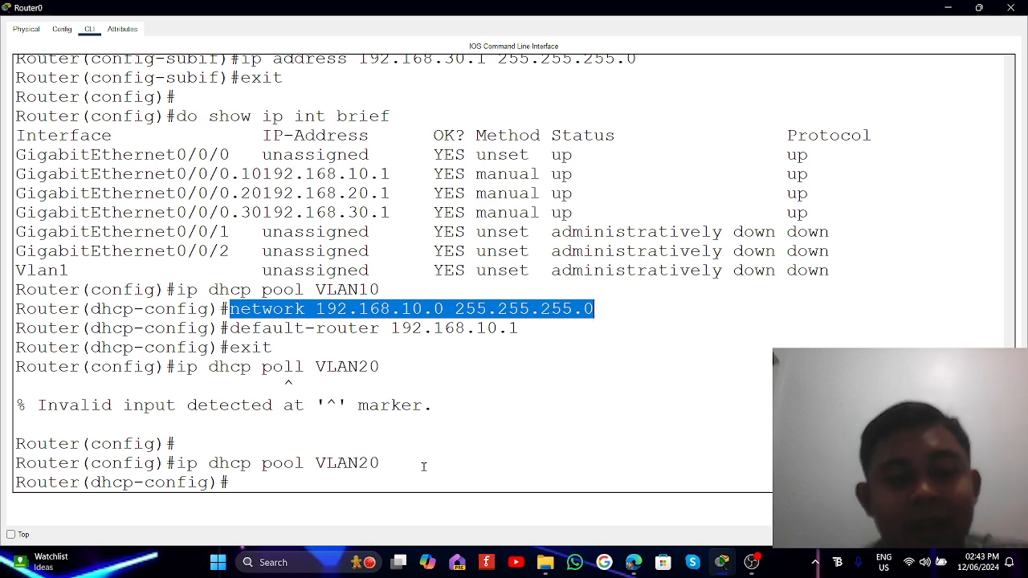
{"action": "left_click", "coordinate": [395, 480]}
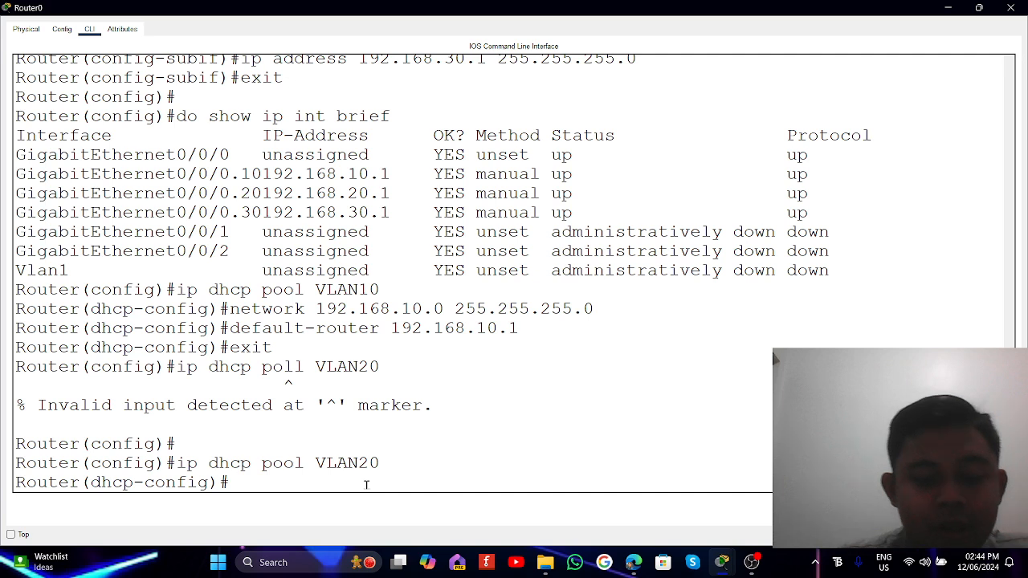
{"action": "type", "text": "network"}
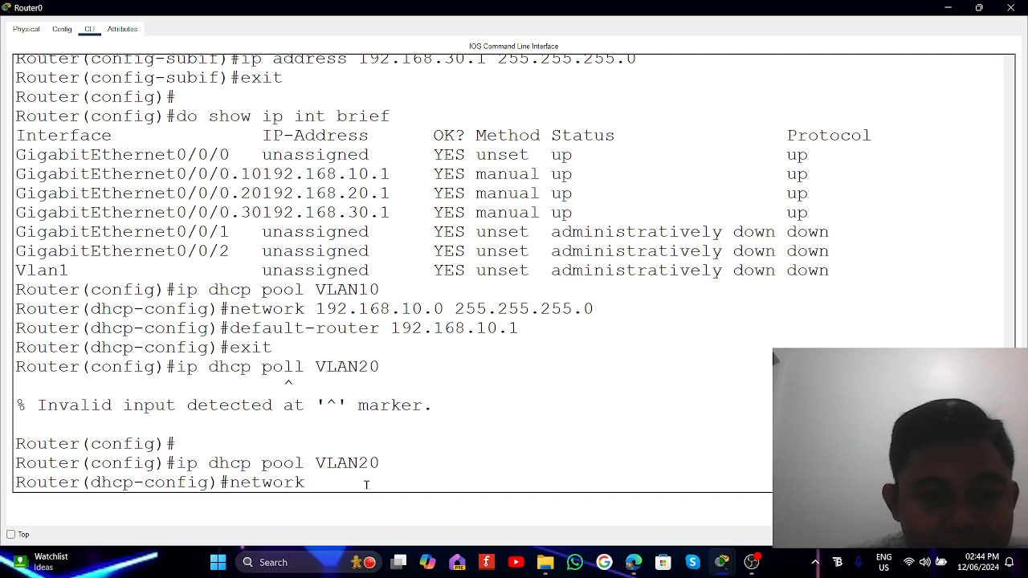
{"action": "type", "text": " 18"}
{"action": "key", "text": "BackSpace"}
{"action": "type", "text": "91"}
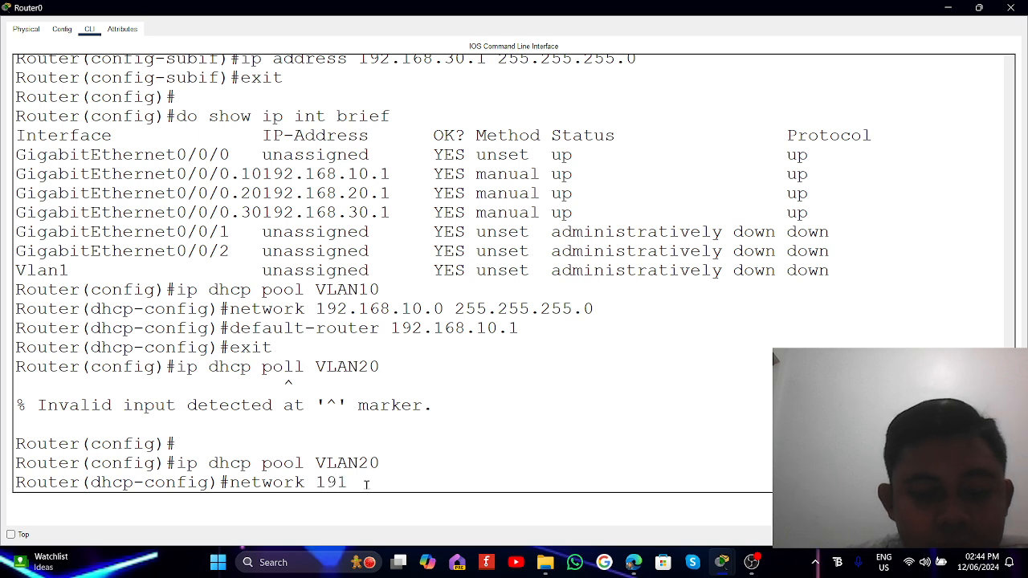
{"action": "key", "text": "BackSpace"}
{"action": "type", "text": "2.168"}
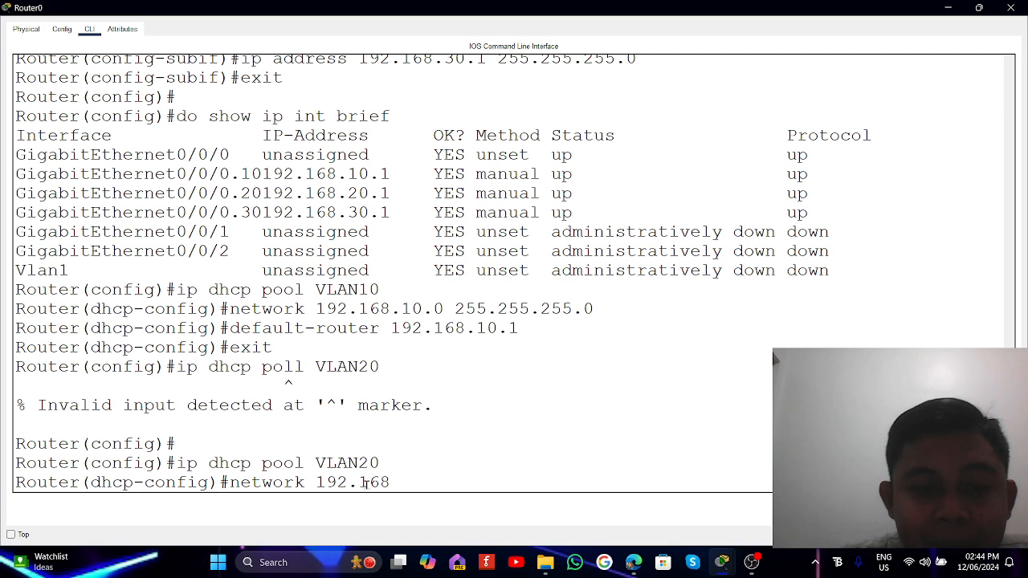
{"action": "type", "text": ".10"}
{"action": "type", "text": "."}
{"action": "key", "text": "BackSpace"}
{"action": "key", "text": "BackSpace"}
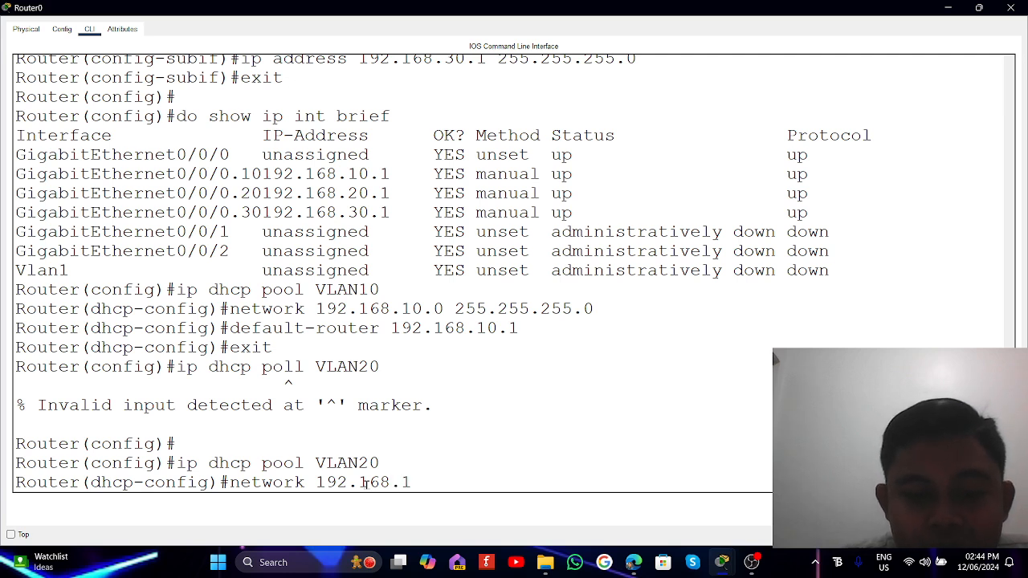
{"action": "type", "text": "20.0"}
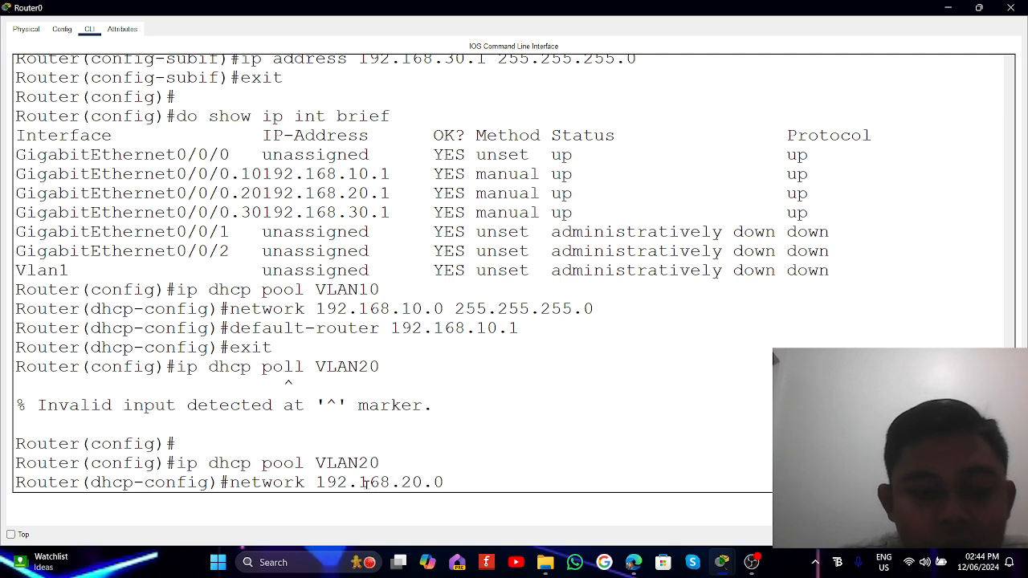
{"action": "type", "text": " 255"}
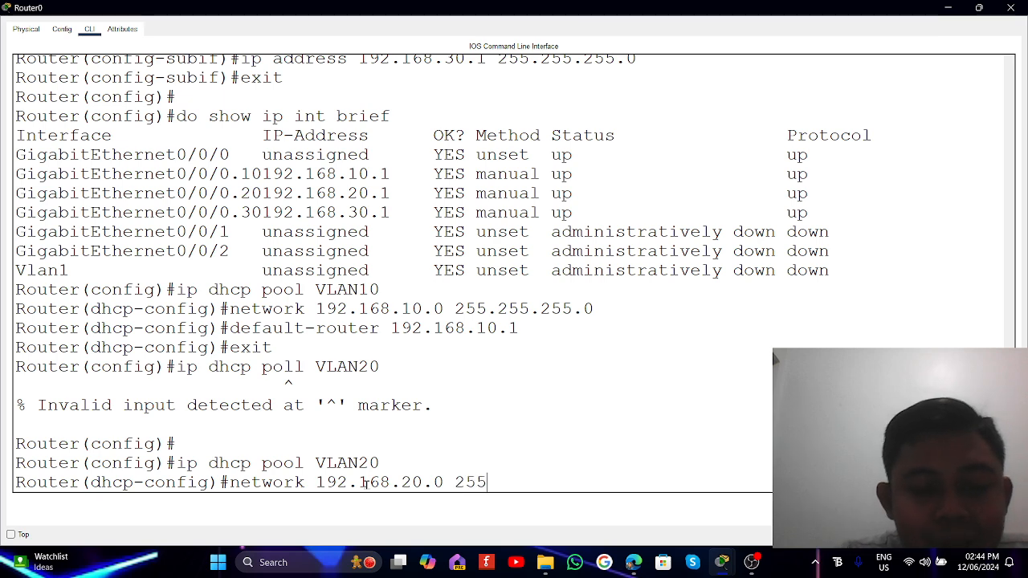
{"action": "type", "text": ".255255"}
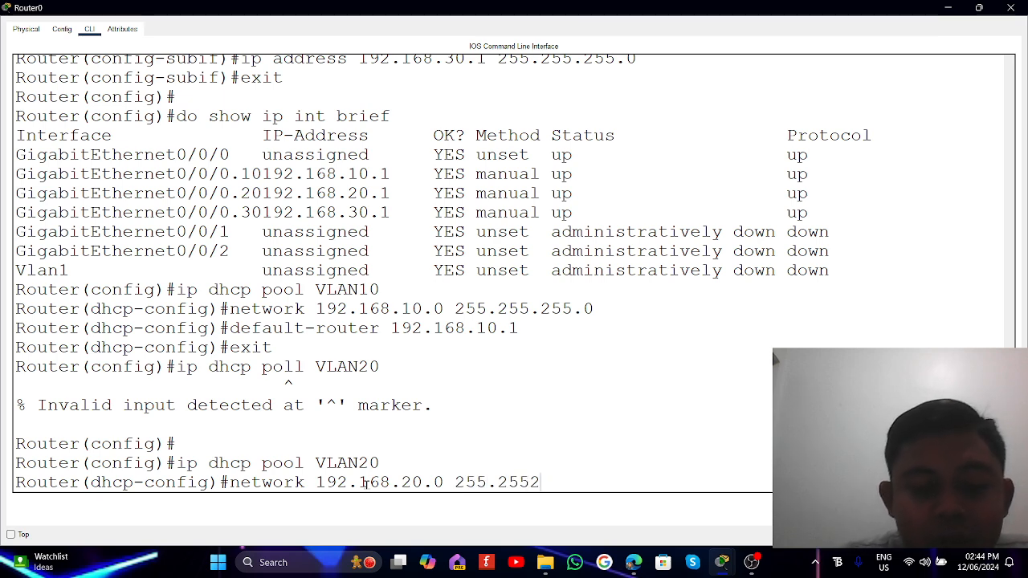
{"action": "key", "text": "Left"}
{"action": "key", "text": "Left"}
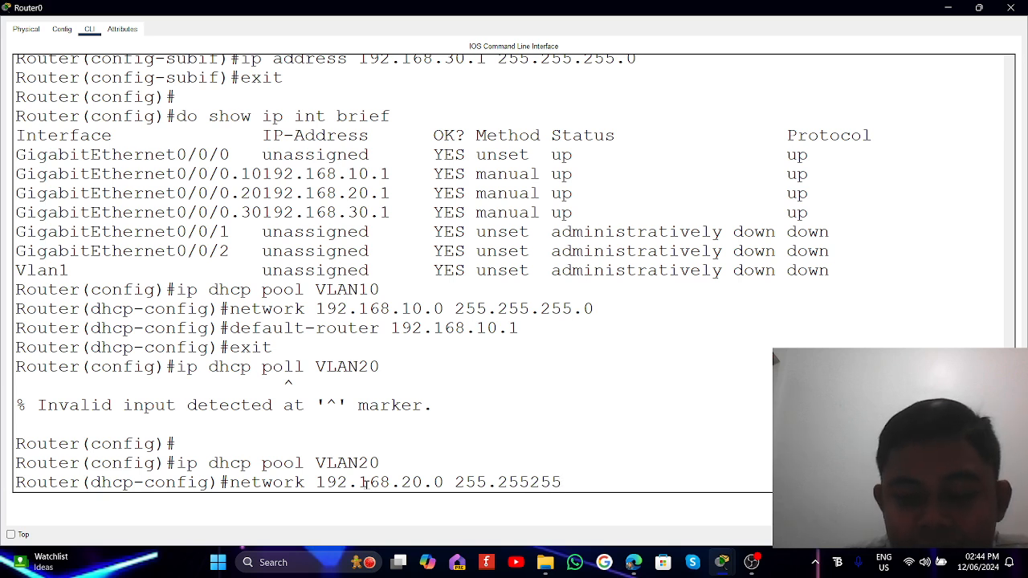
{"action": "type", "text": ","}
{"action": "key", "text": "BackSpace"}
{"action": "type", "text": "."}
{"action": "key", "text": "Right"}
{"action": "key", "text": "Right"}
{"action": "key", "text": "Right"}
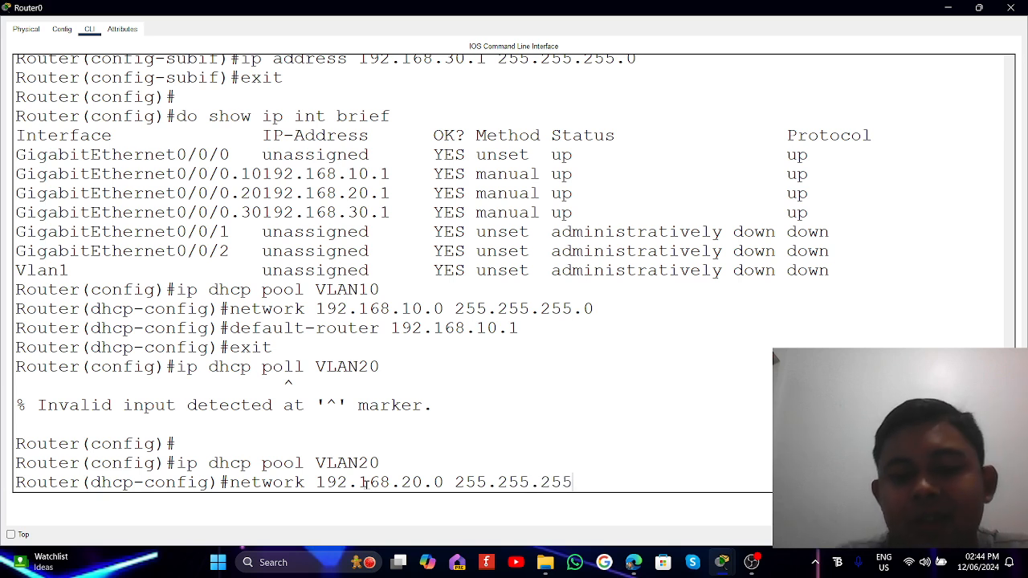
{"action": "type", "text": ".0"}
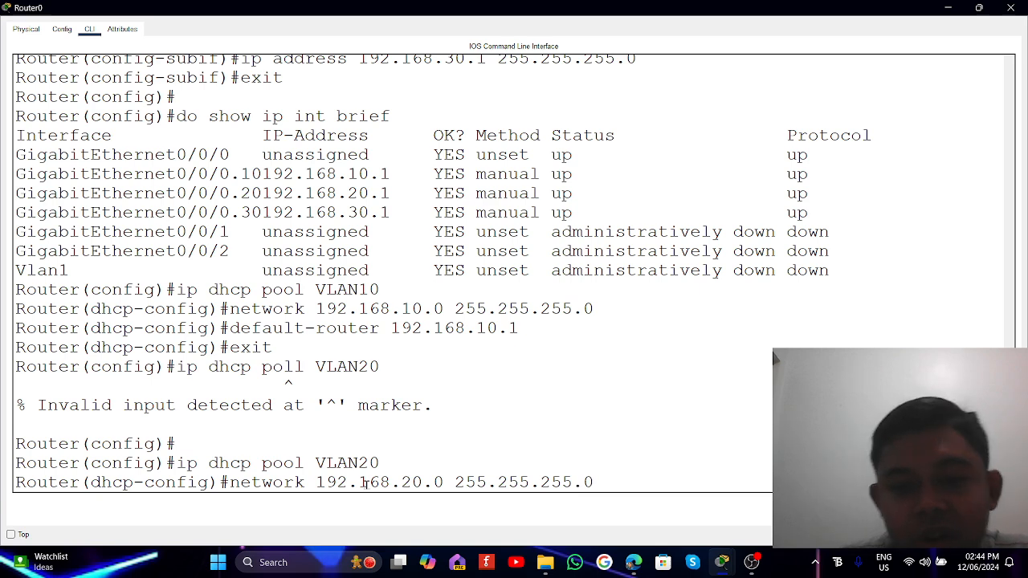
{"action": "key", "text": "Return"}
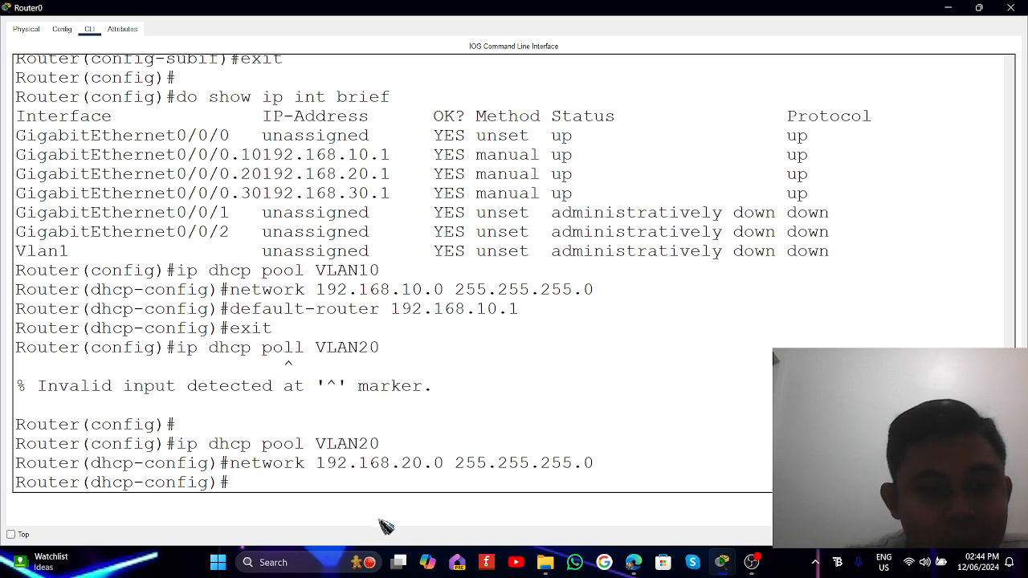
Set the VLAN20 DHCP pool's default router to 192.168.20.1 and exit to global configuration mode.
{"action": "type", "text": "defay"}
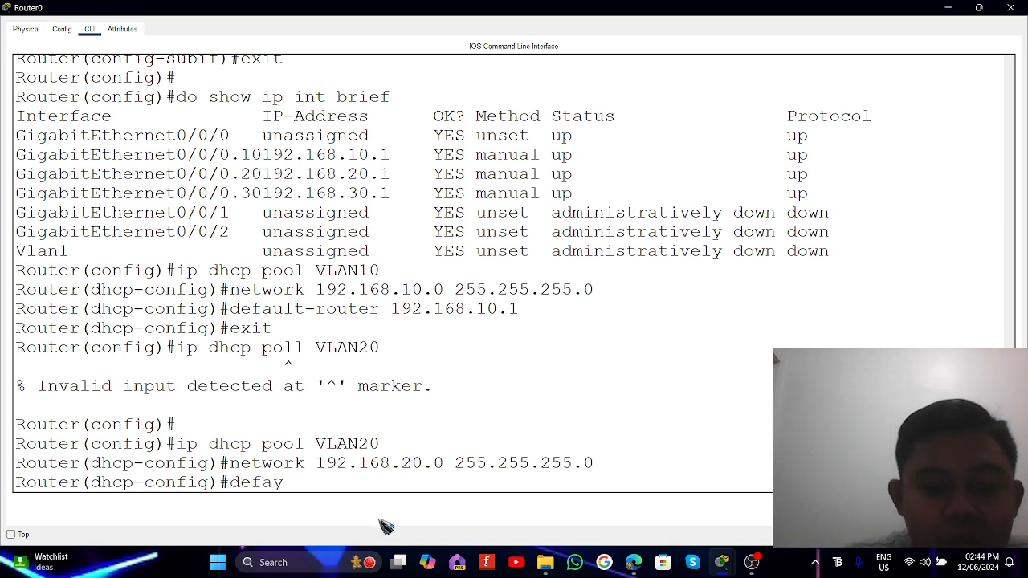
{"action": "key", "text": "BackSpace"}
{"action": "type", "text": "ult"}
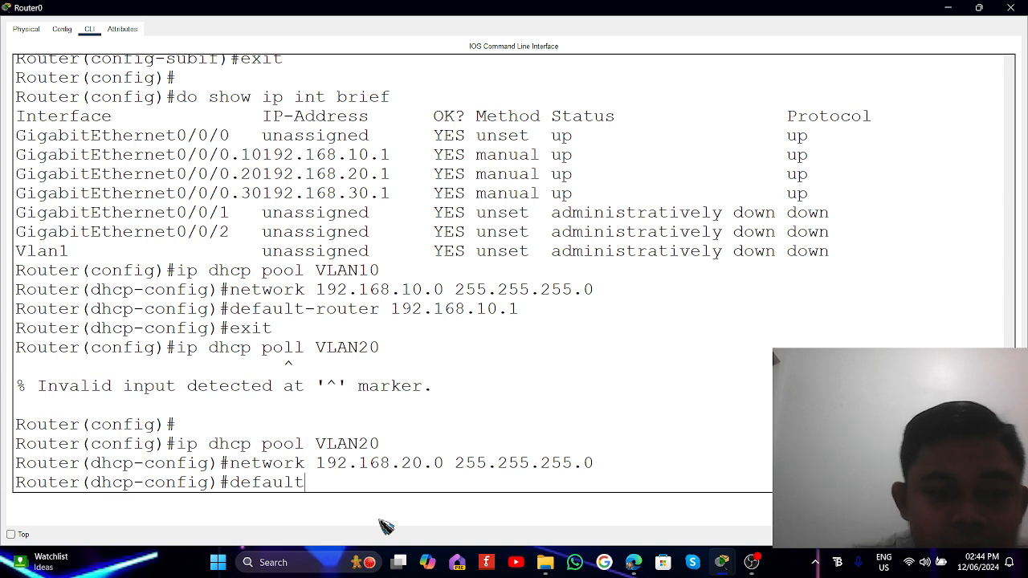
{"action": "type", "text": "-"}
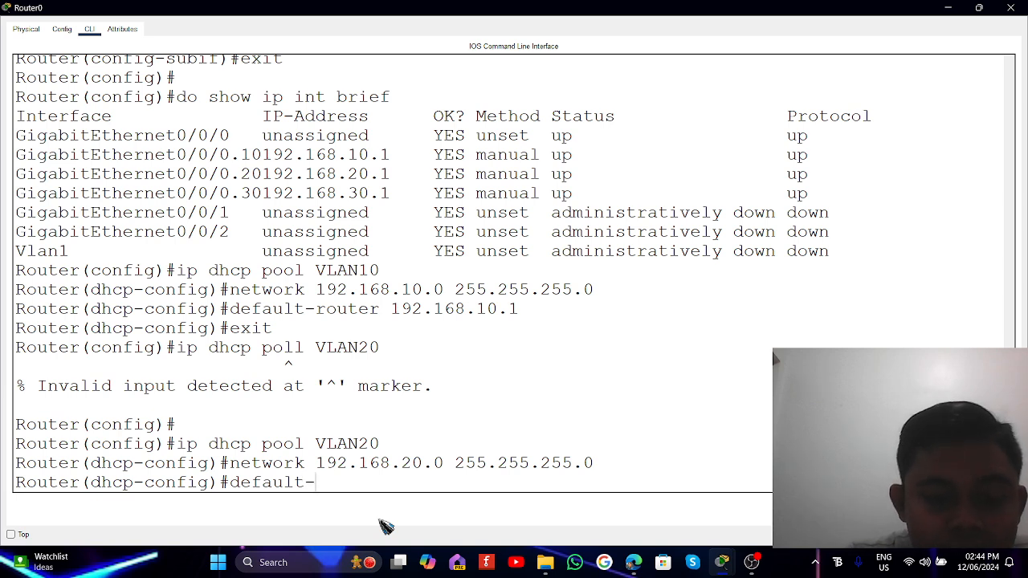
{"action": "type", "text": "router"}
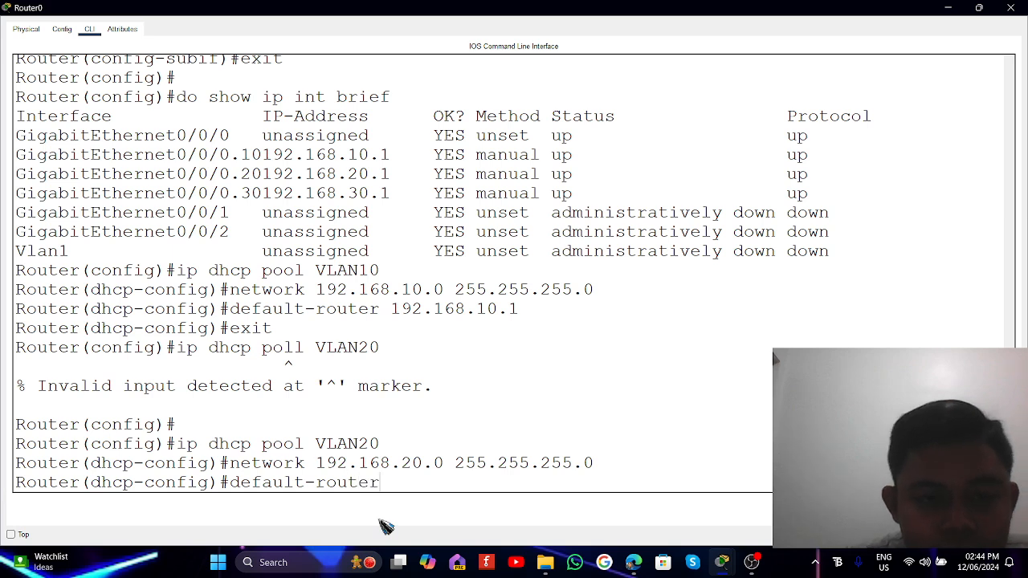
{"action": "type", "text": " 192.168."}
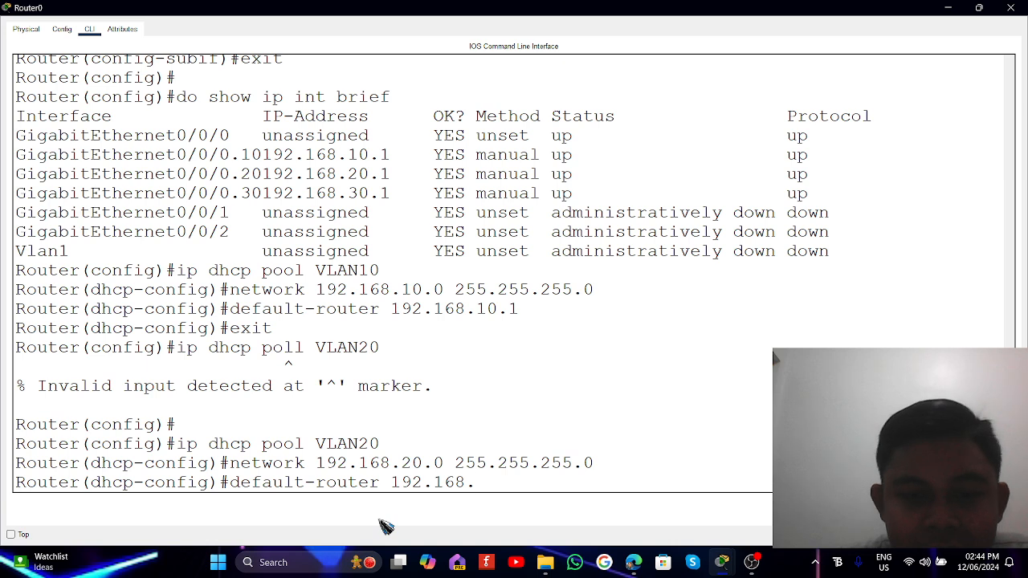
{"action": "type", "text": "20.1"}
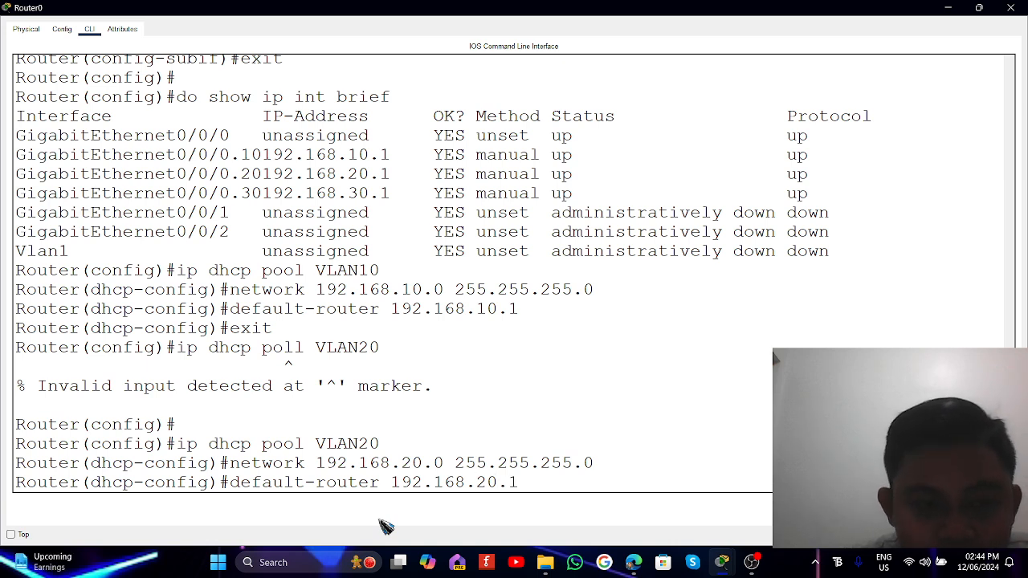
{"action": "key", "text": "Return"}
{"action": "type", "text": "er(dhcp-config)#e"}
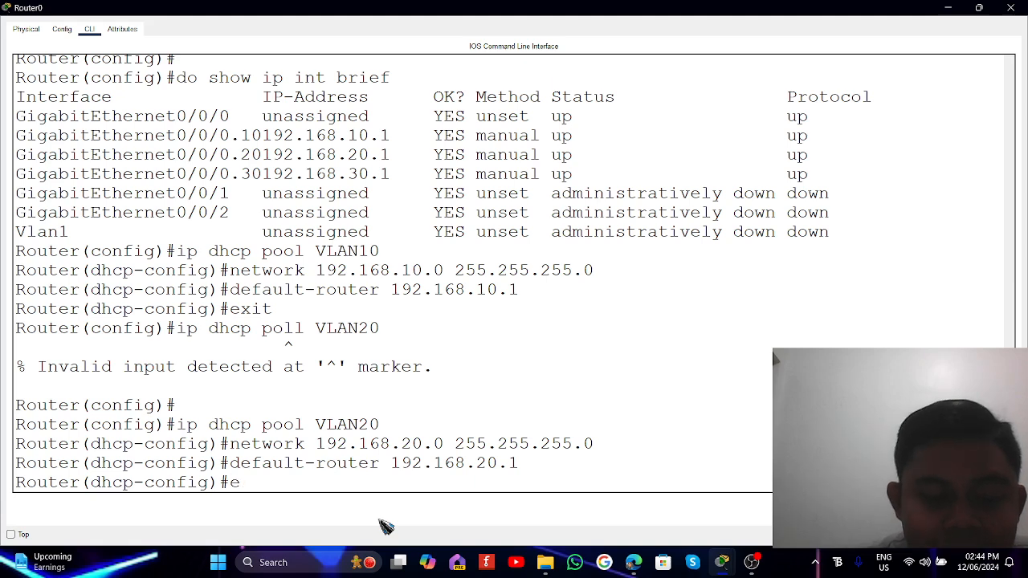
{"action": "type", "text": "xit"}
{"action": "key", "text": "Return"}
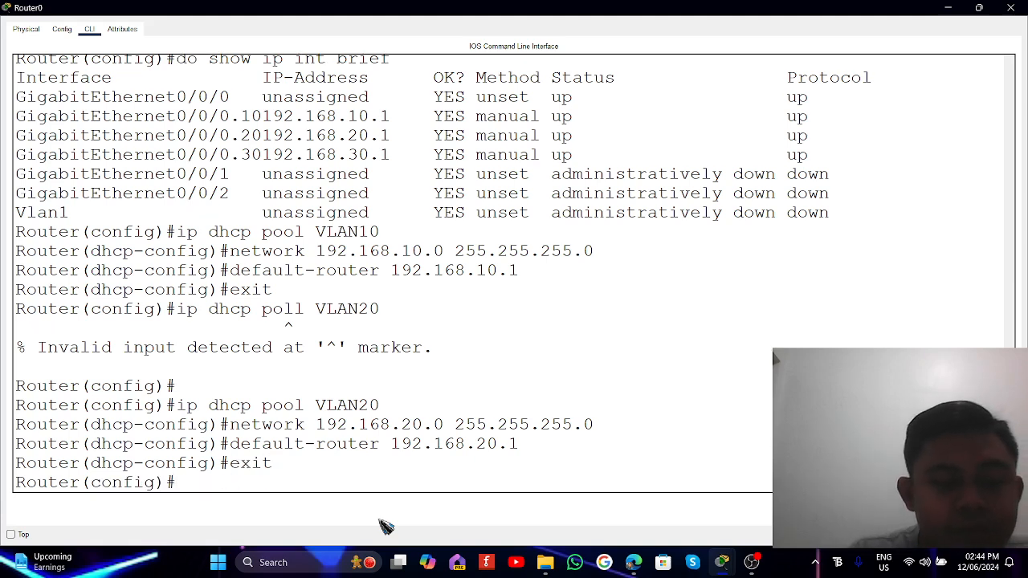
{"action": "key", "text": "Return"}
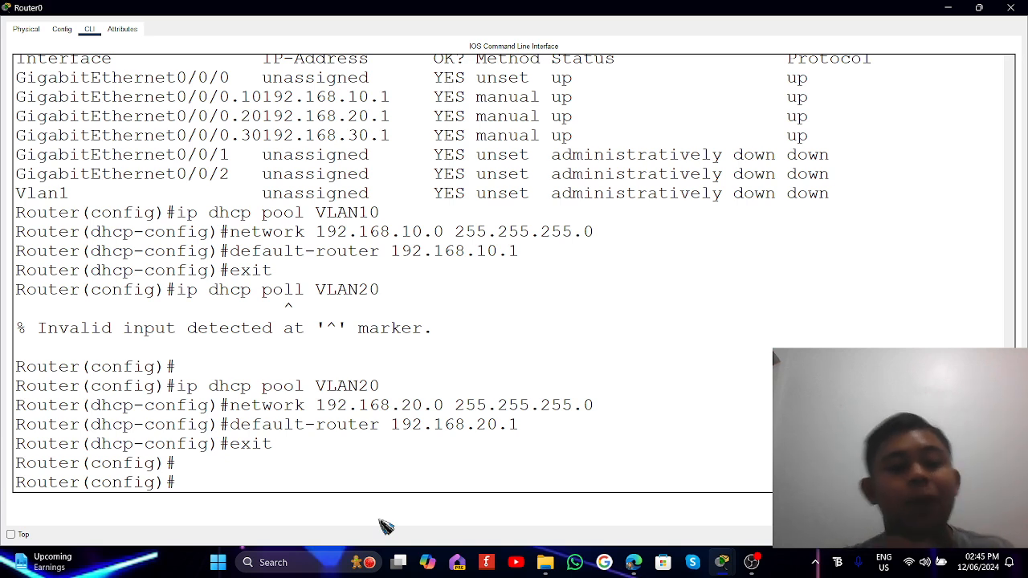
Create a DHCP pool named VLAN30 on Router0 with the command "ip dhcp pool VLAN30".
{"action": "type", "text": "i0p"}
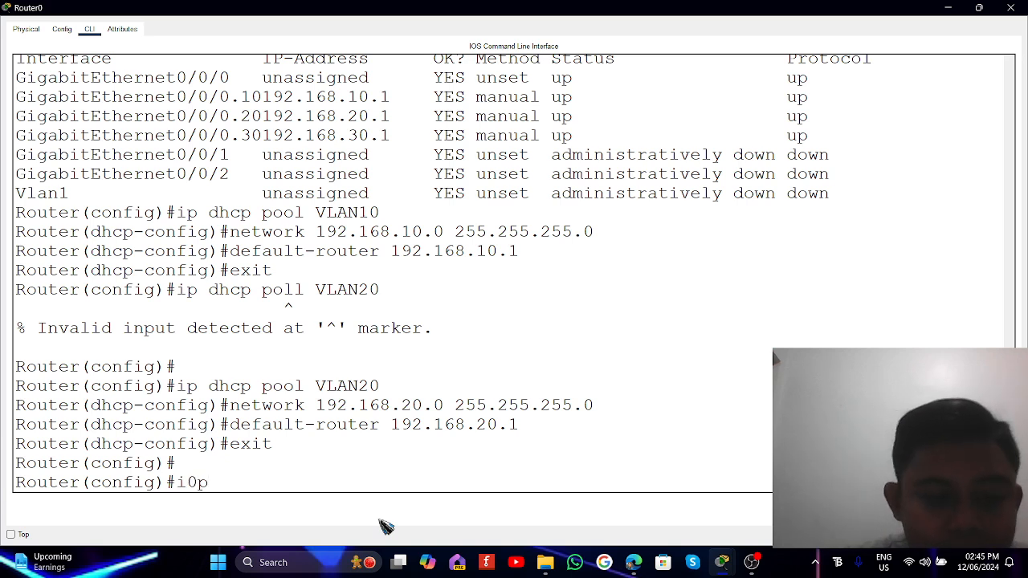
{"action": "key", "text": "BackSpace"}
{"action": "key", "text": "BackSpace"}
{"action": "key", "text": "BackSpace"}
{"action": "type", "text": "ip"}
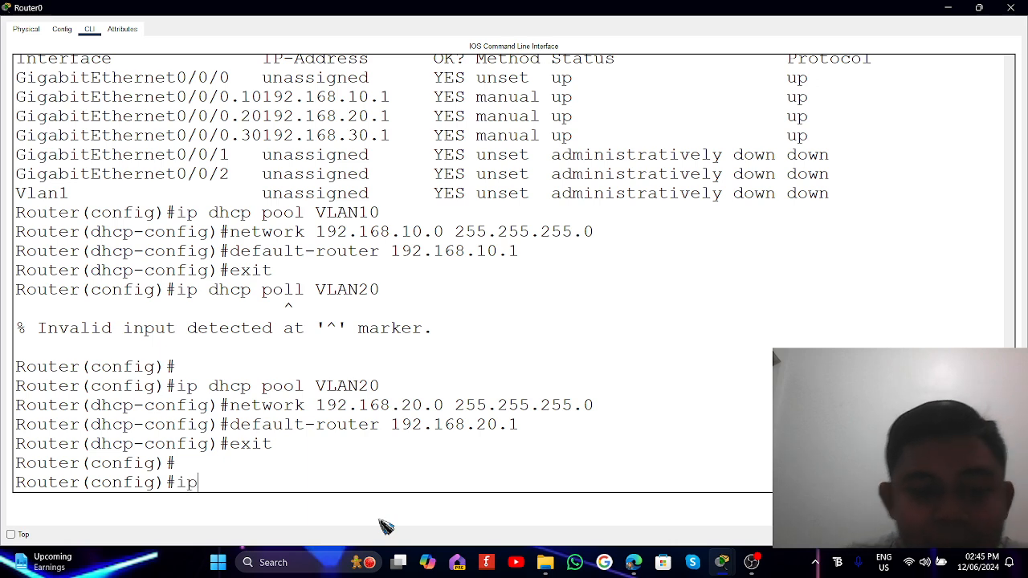
{"action": "type", "text": " dhcp"}
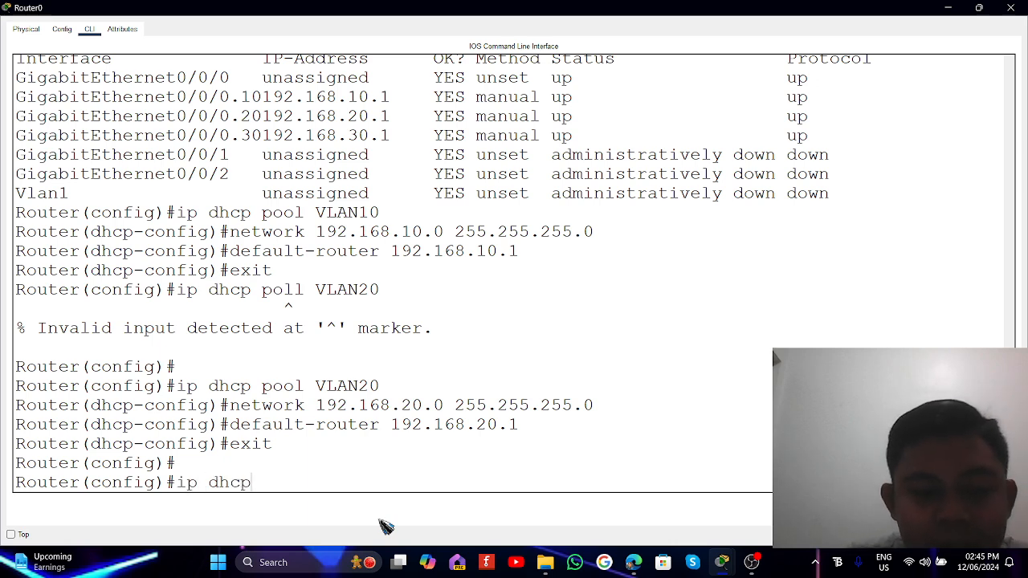
{"action": "type", "text": " poll"}
{"action": "key", "text": "BackSpace"}
{"action": "key", "text": "BackSpace"}
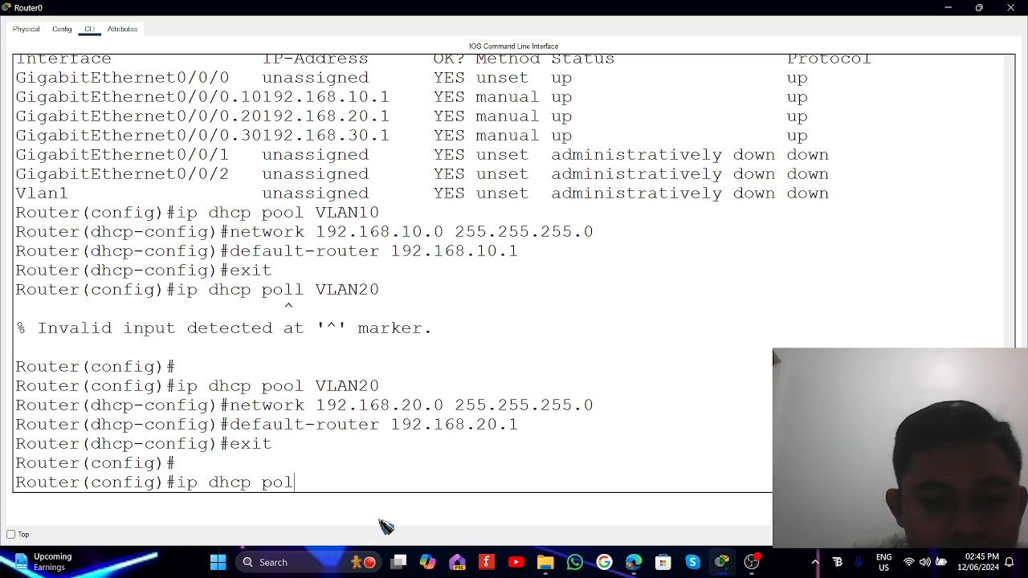
{"action": "type", "text": "ol"}
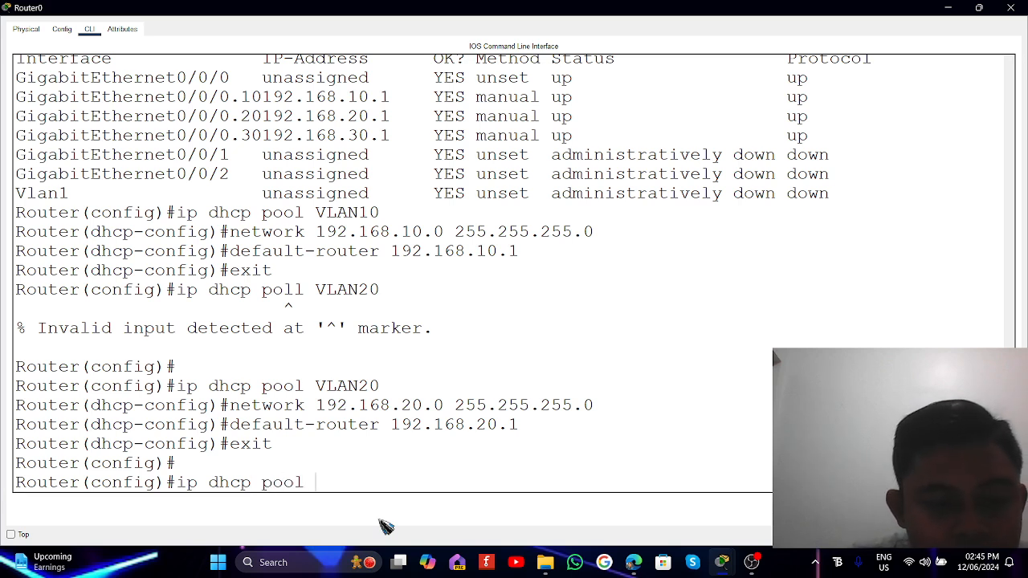
{"action": "type", "text": " VLAN"}
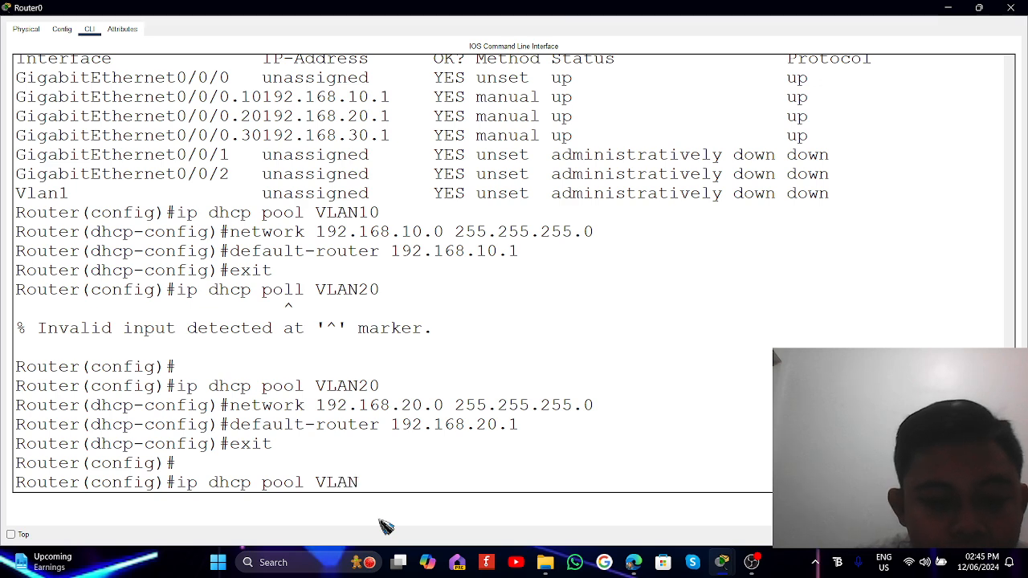
{"action": "type", "text": "30"}
{"action": "key", "text": "Return"}
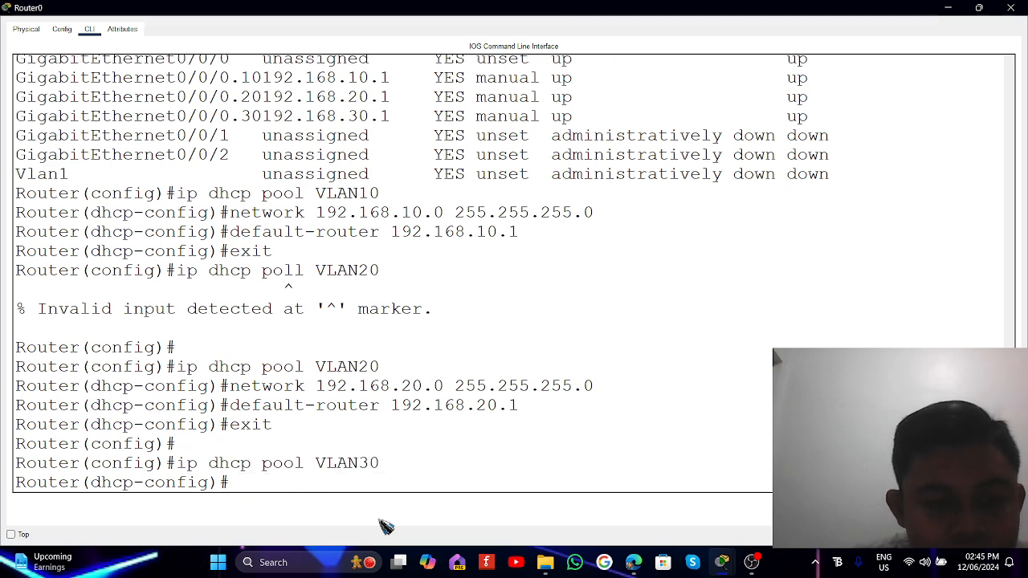
Set the VLAN30 DHCP pool's network to 192.168.30.0 with mask 255.255.255.0.
{"action": "type", "text": "netw"}
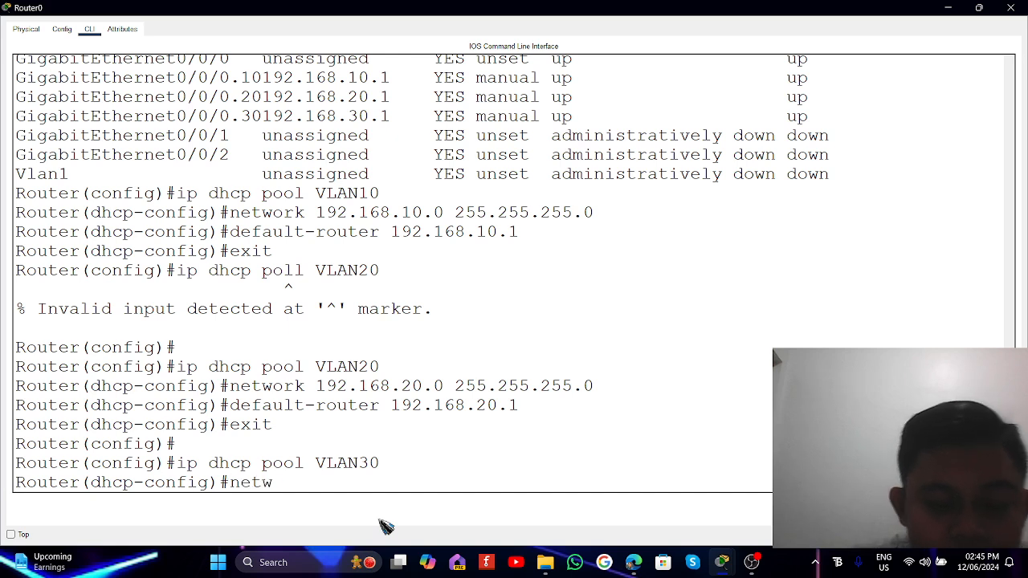
{"action": "type", "text": "ork 19"}
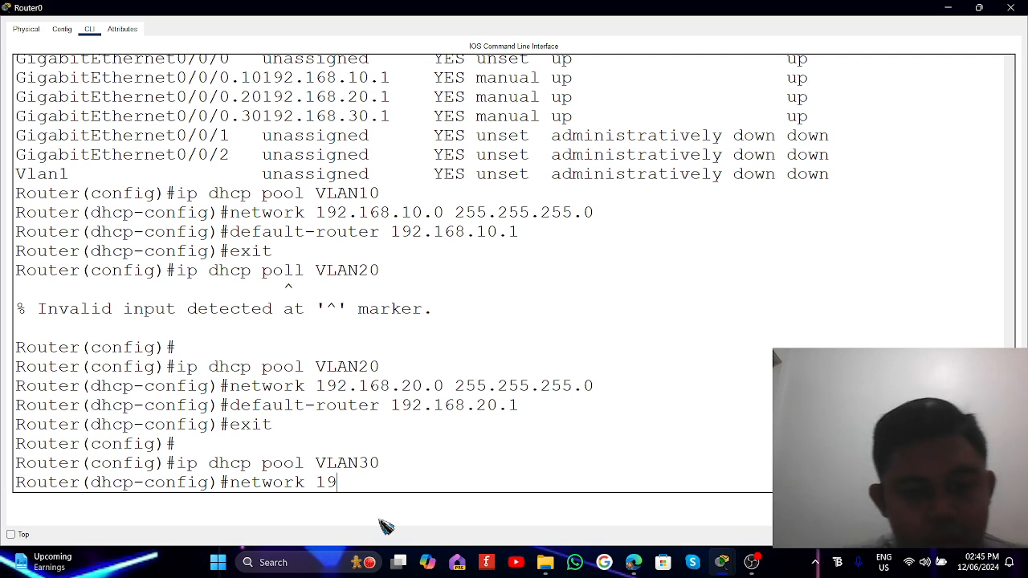
{"action": "type", "text": "2"}
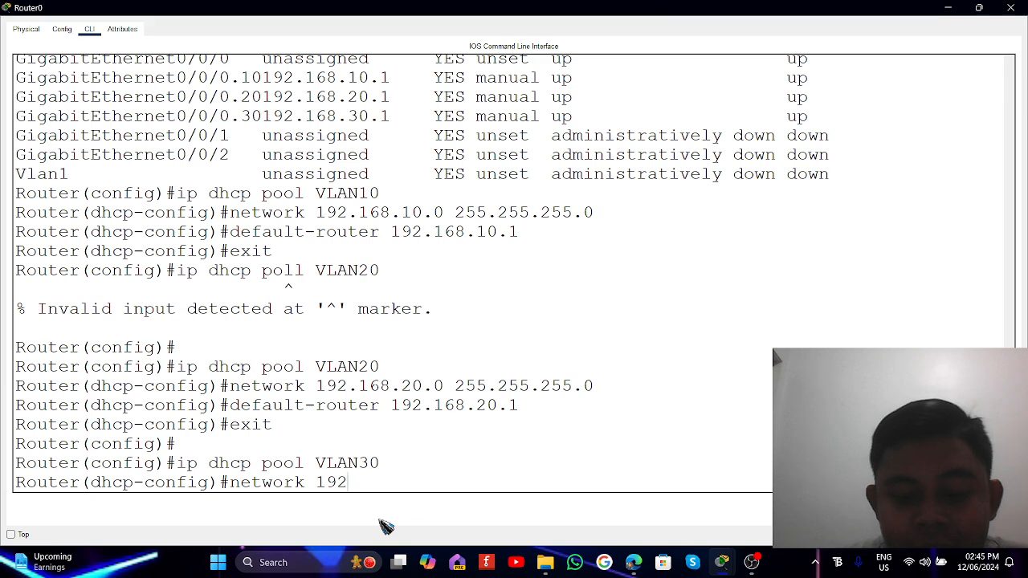
{"action": "type", "text": ".168"}
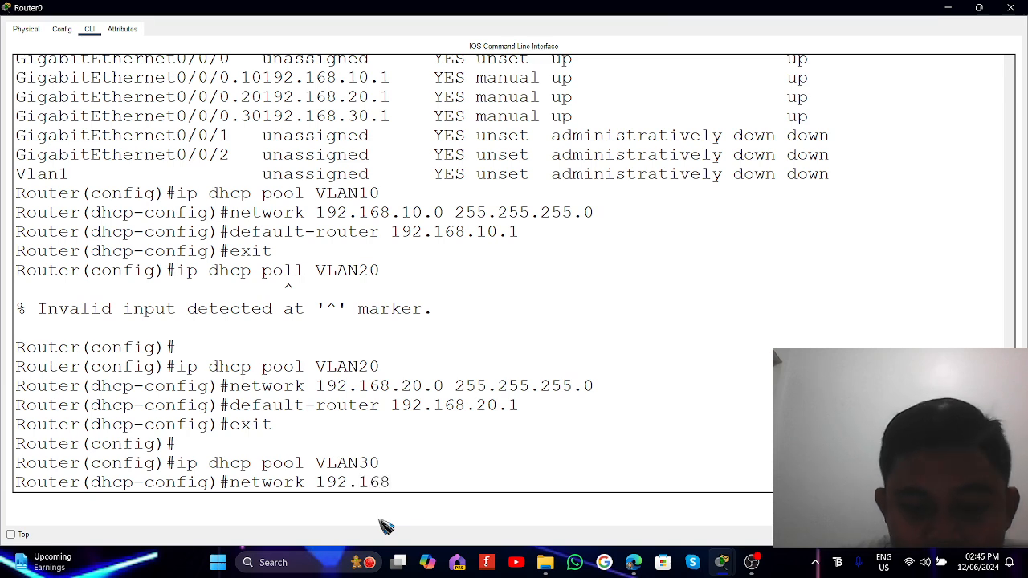
{"action": "type", "text": ".30.0 "}
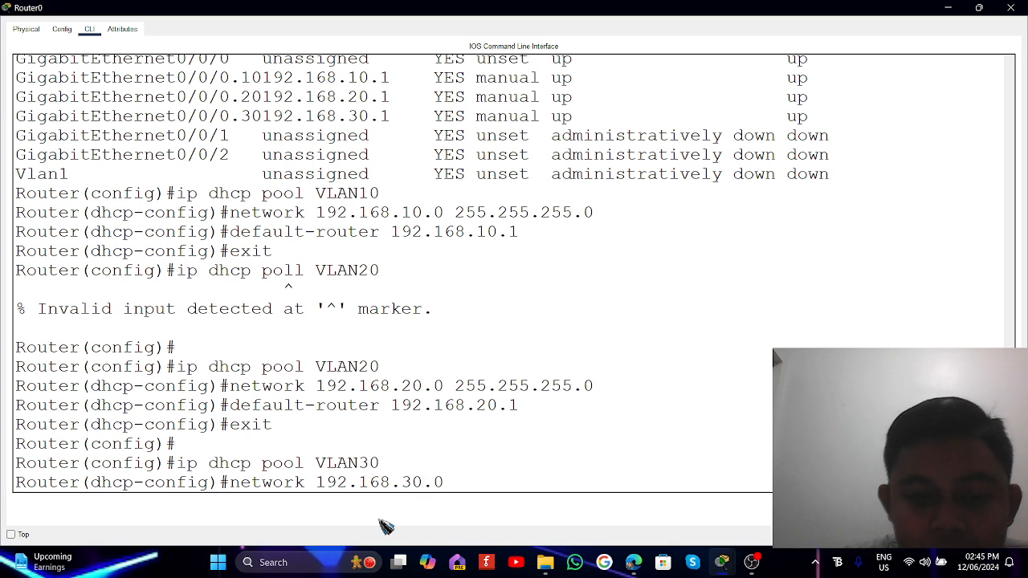
{"action": "type", "text": "255"}
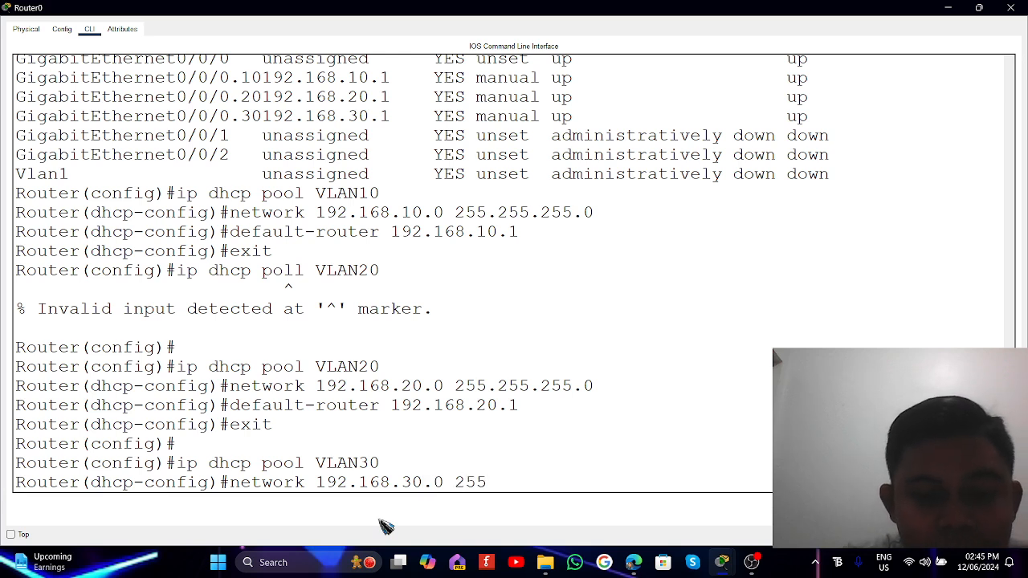
{"action": "type", "text": ".255.255."}
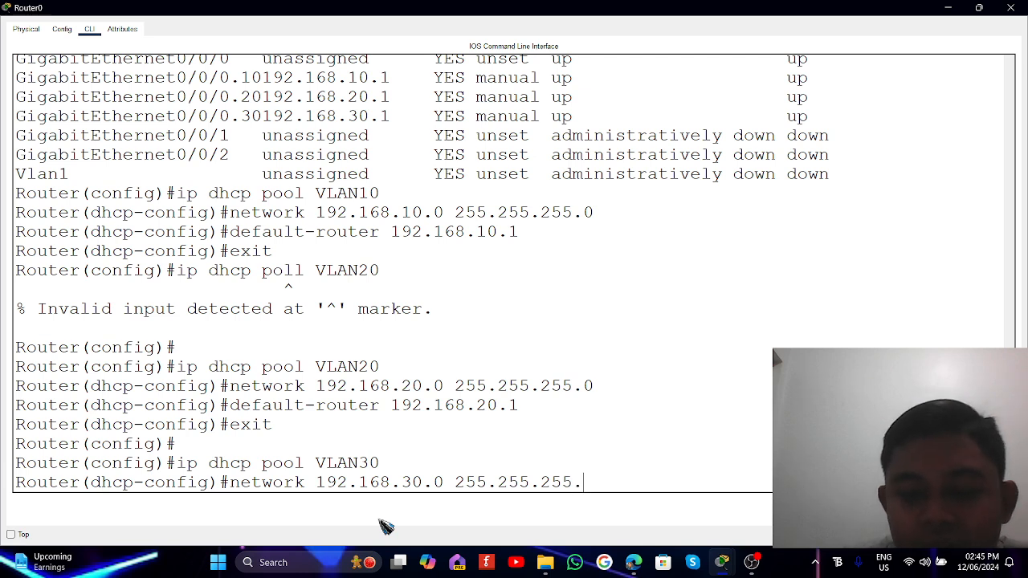
{"action": "type", "text": "0"}
{"action": "key", "text": "Return"}
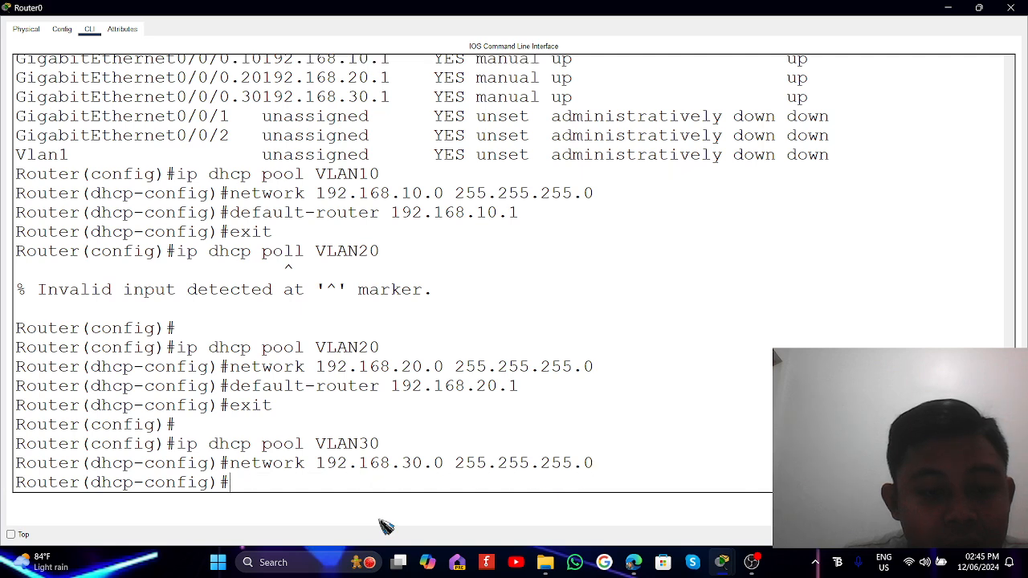
Set the VLAN30 DHCP pool's default router to 192.168.30.1 and exit to global configuration mode.
{"action": "type", "text": "defaukt"}
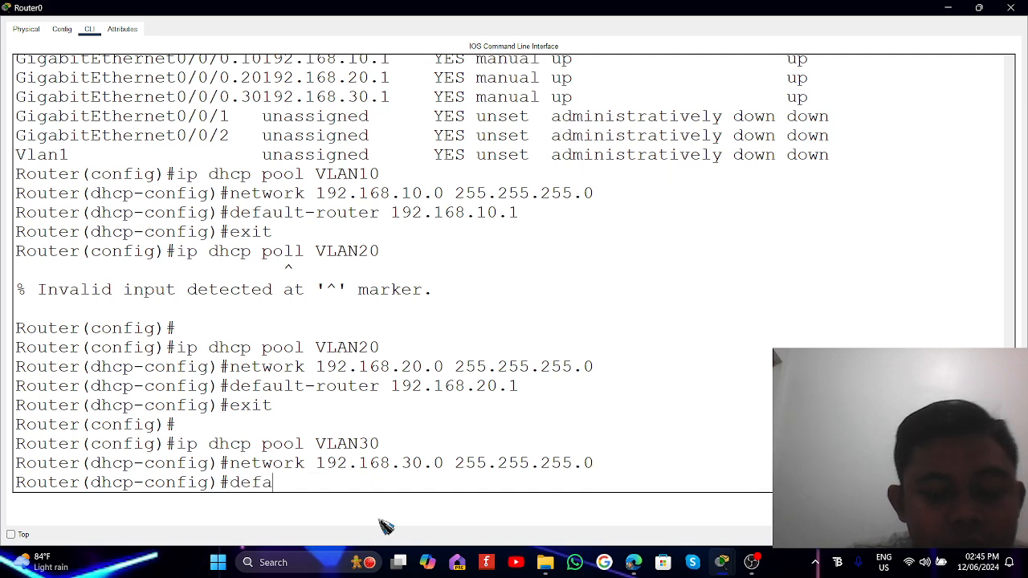
{"action": "key", "text": "BackSpace"}
{"action": "key", "text": "BackSpace"}
{"action": "key", "text": "BackSpace"}
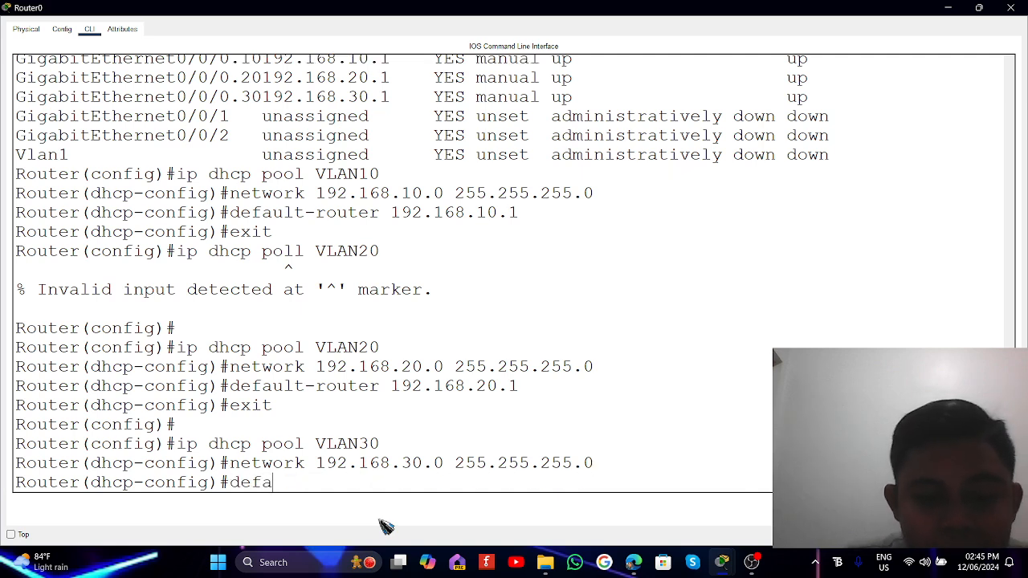
{"action": "type", "text": "ult"}
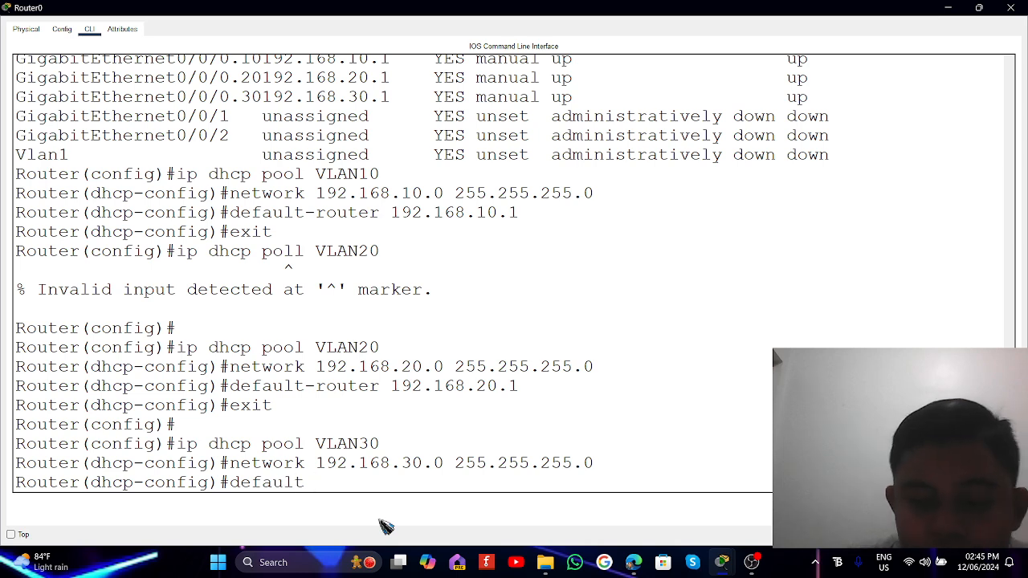
{"action": "type", "text": "-router"}
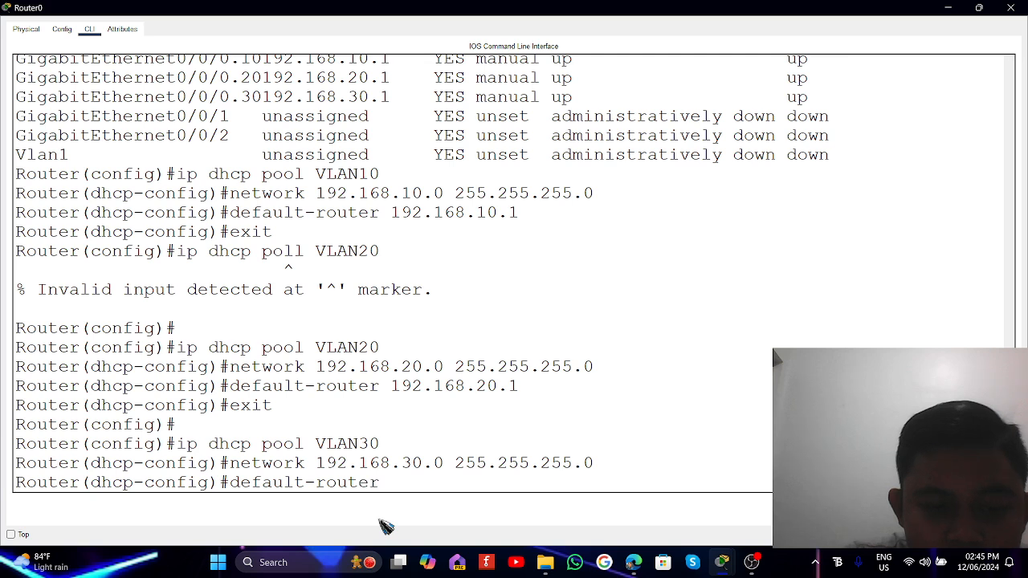
{"action": "type", "text": " 192"}
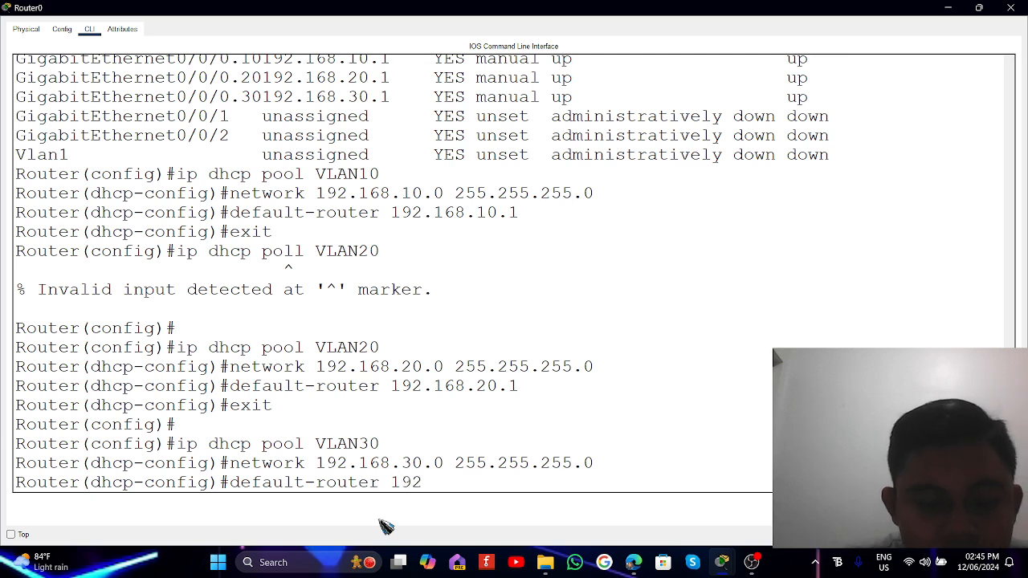
{"action": "type", "text": ".168."}
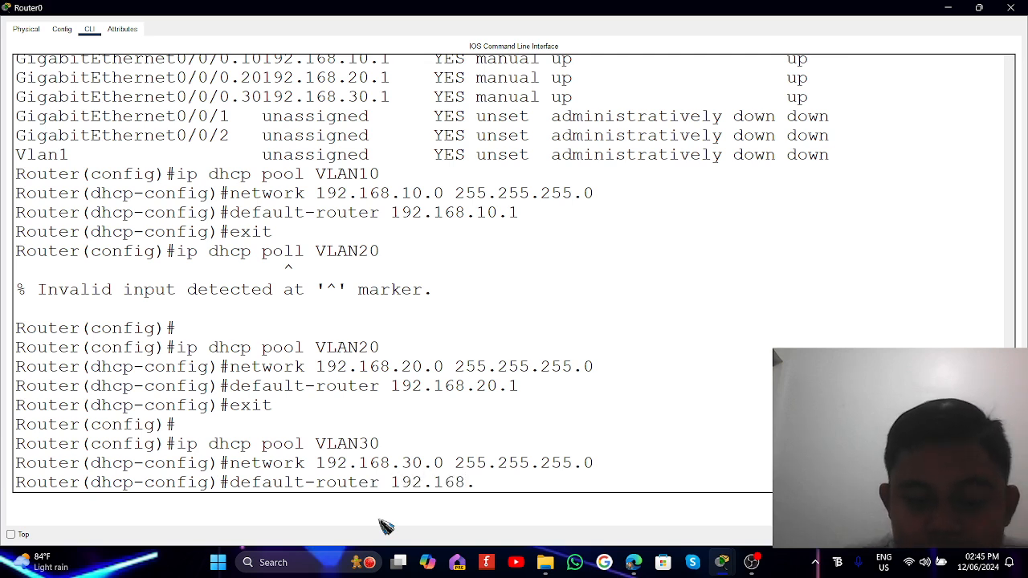
{"action": "type", "text": "30.1"}
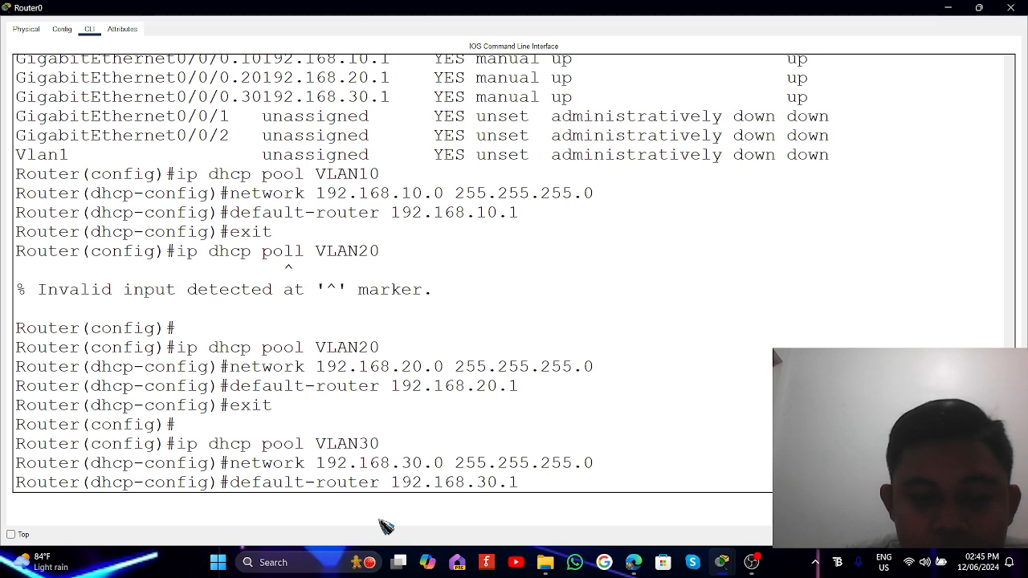
{"action": "key", "text": "Return"}
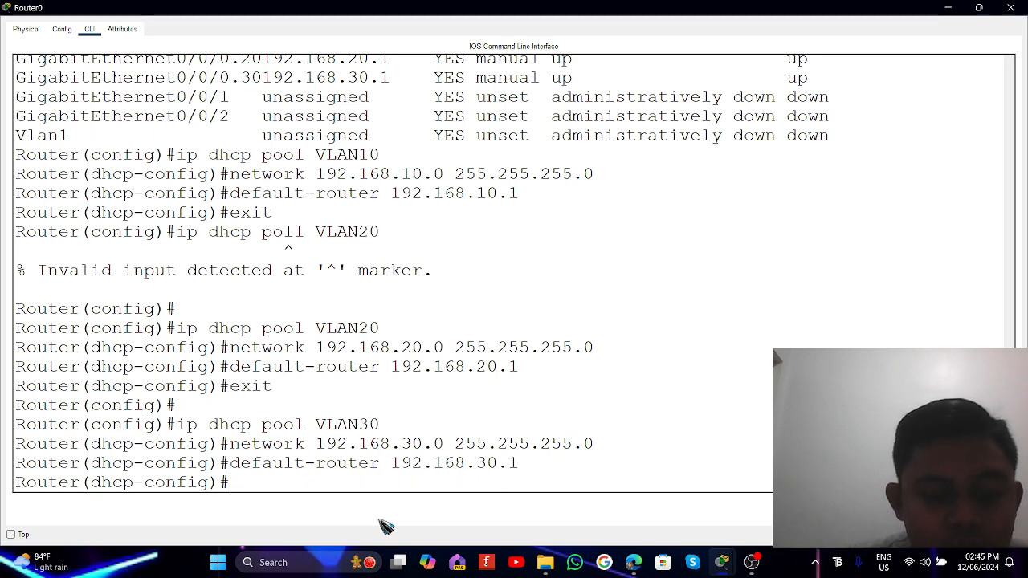
{"action": "type", "text": "exit"}
{"action": "key", "text": "Return"}
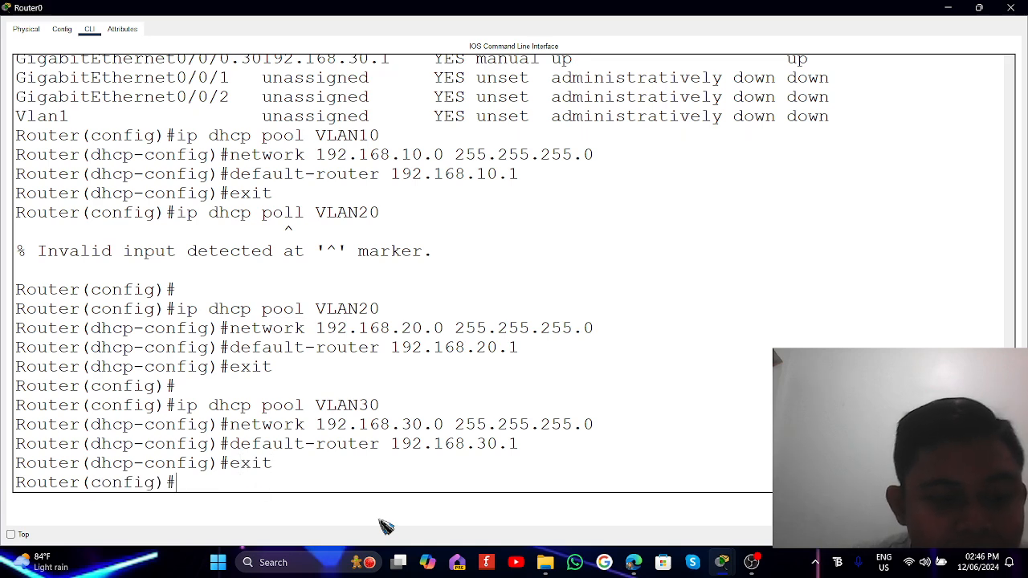
Leave Router0's global configuration mode and save the configuration with the command "write memory".
{"action": "type", "text": "exit"}
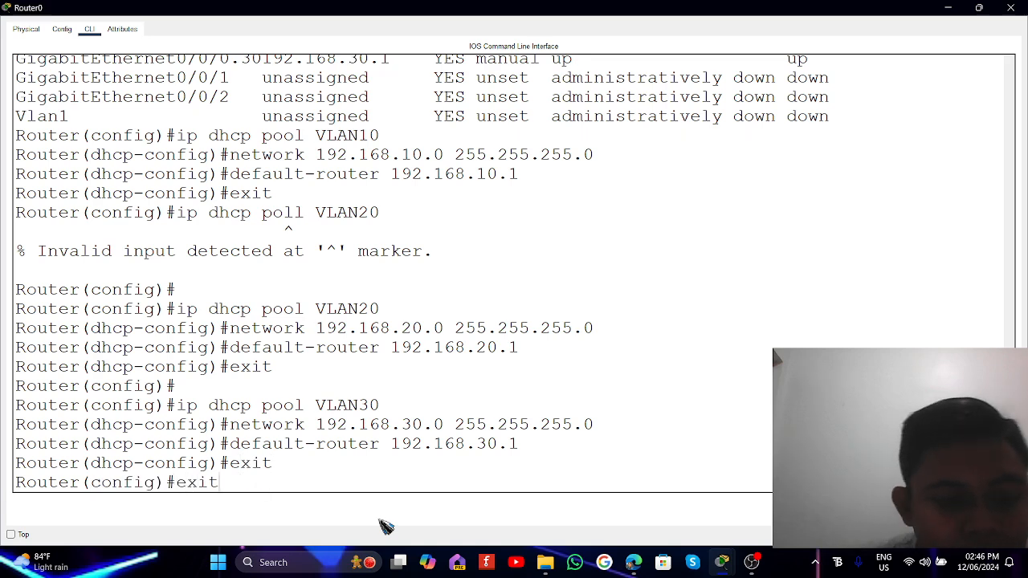
{"action": "key", "text": "Return"}
{"action": "key", "text": "Return"}
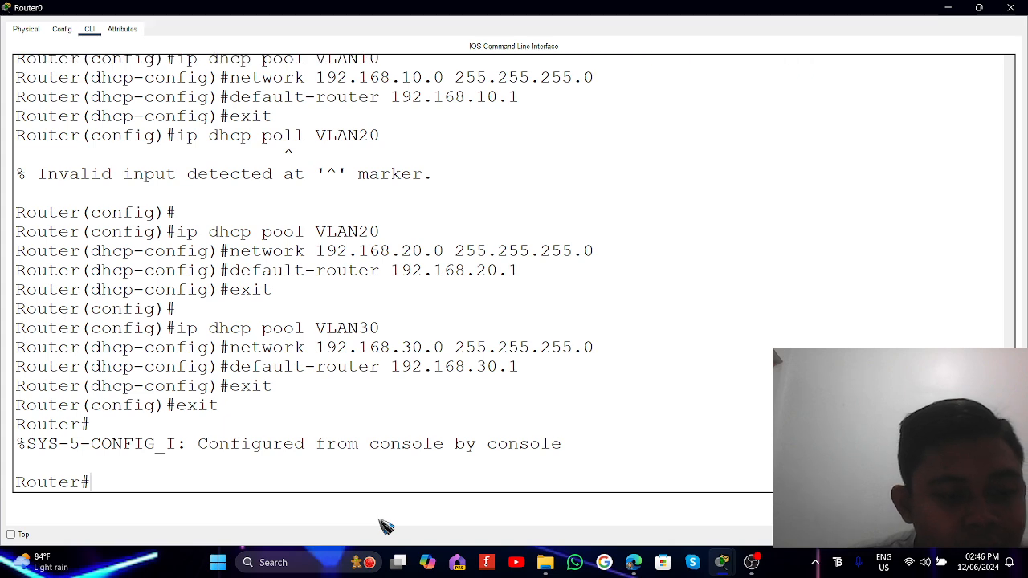
{"action": "type", "text": "wr"}
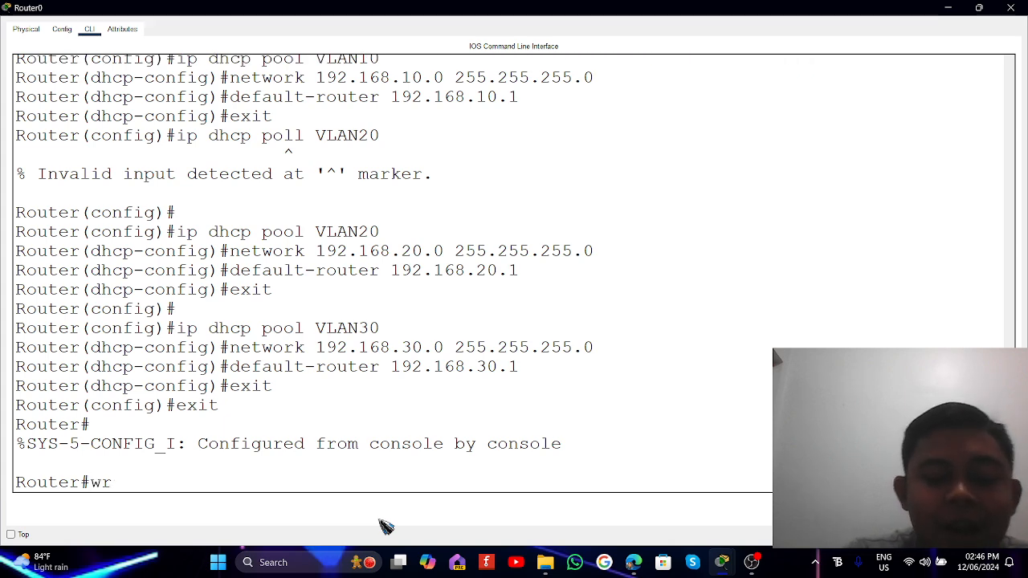
{"action": "type", "text": "ite me"}
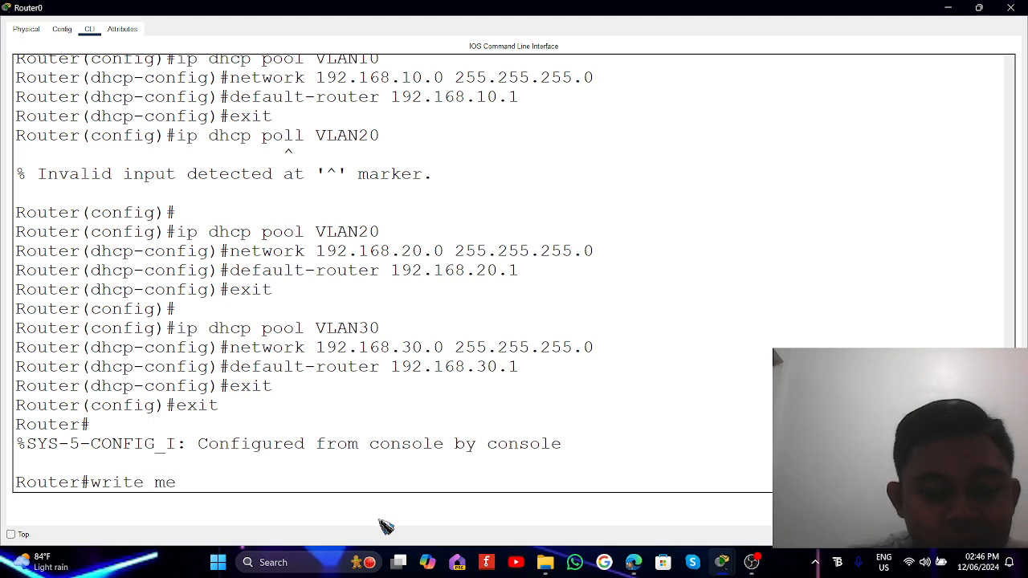
{"action": "type", "text": "mory"}
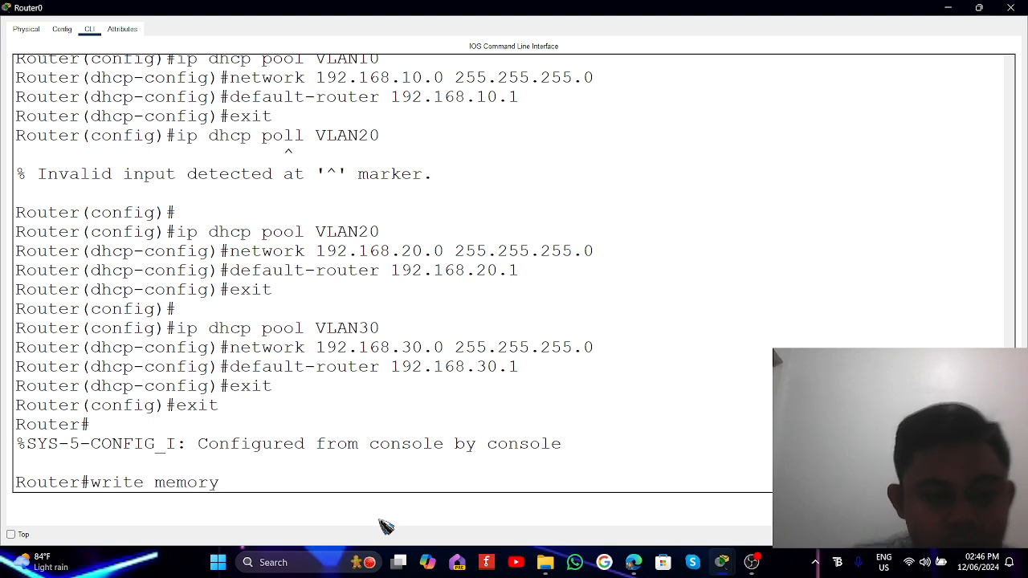
{"action": "key", "text": "Return"}
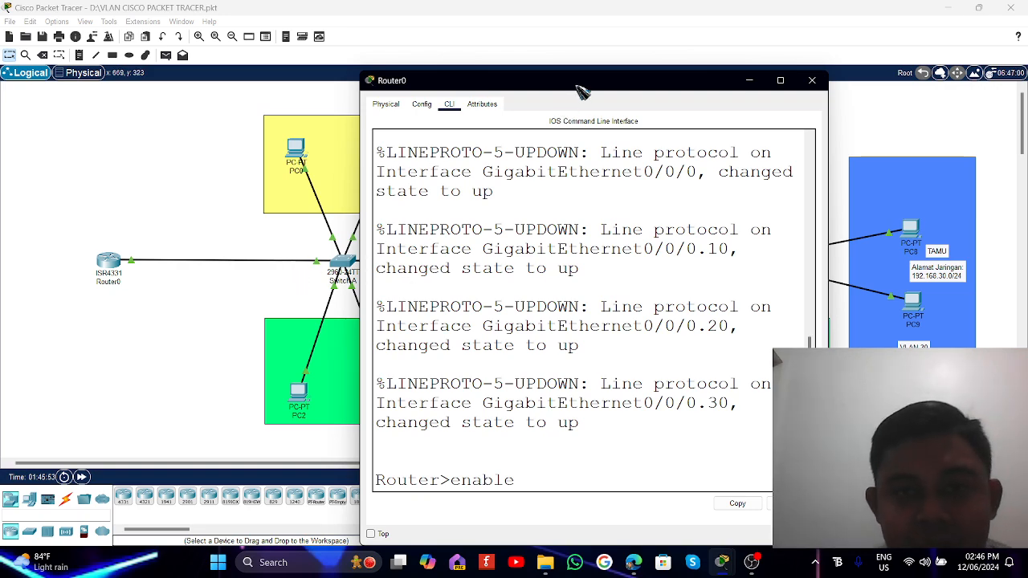
Close Router0's device window and start a command-line session on Switch A.
{"action": "left_click_drag", "start_coordinate": [577, 85], "coordinate": [657, 71]}
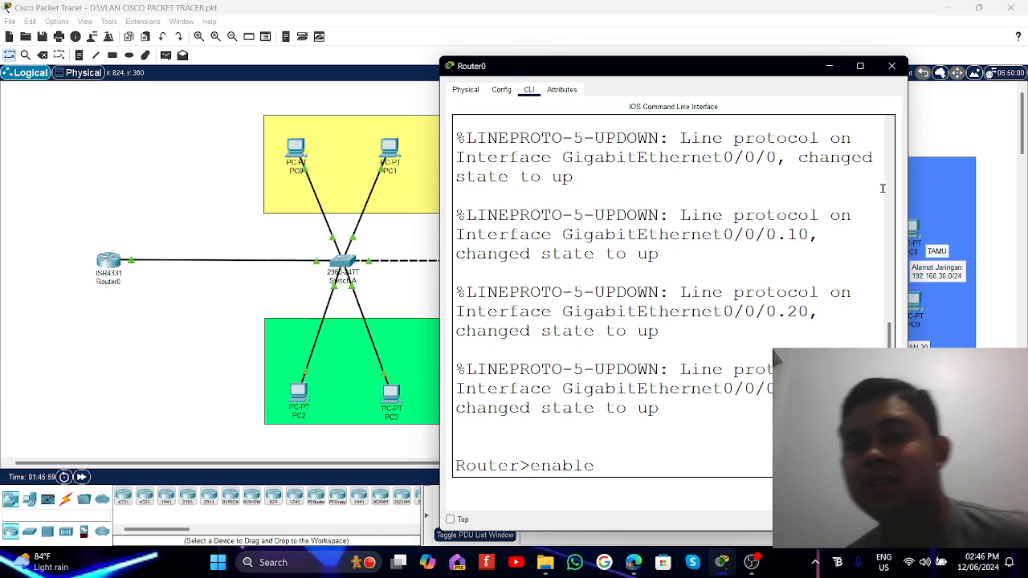
{"action": "left_click", "coordinate": [892, 66]}
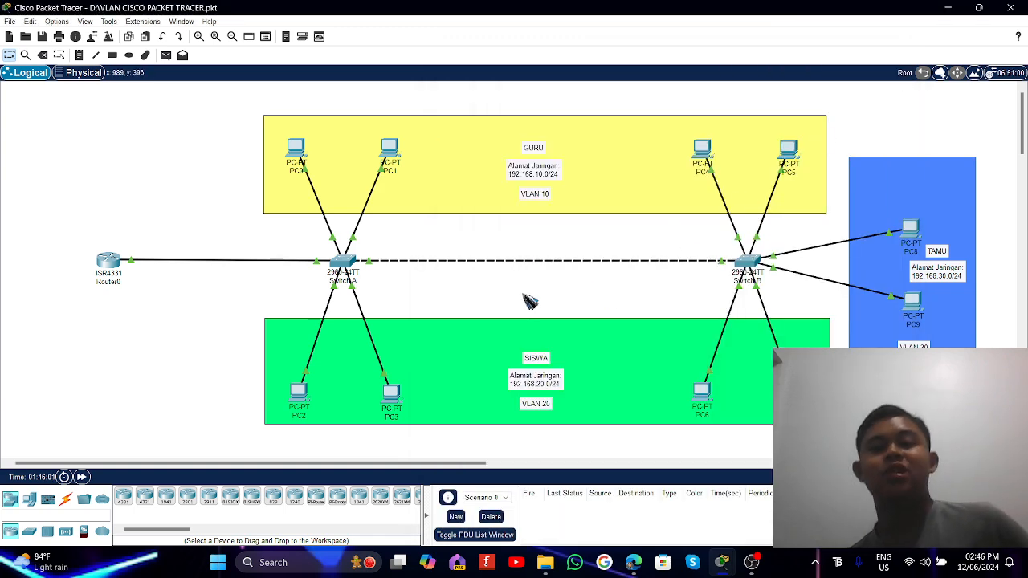
{"action": "left_click", "coordinate": [355, 270]}
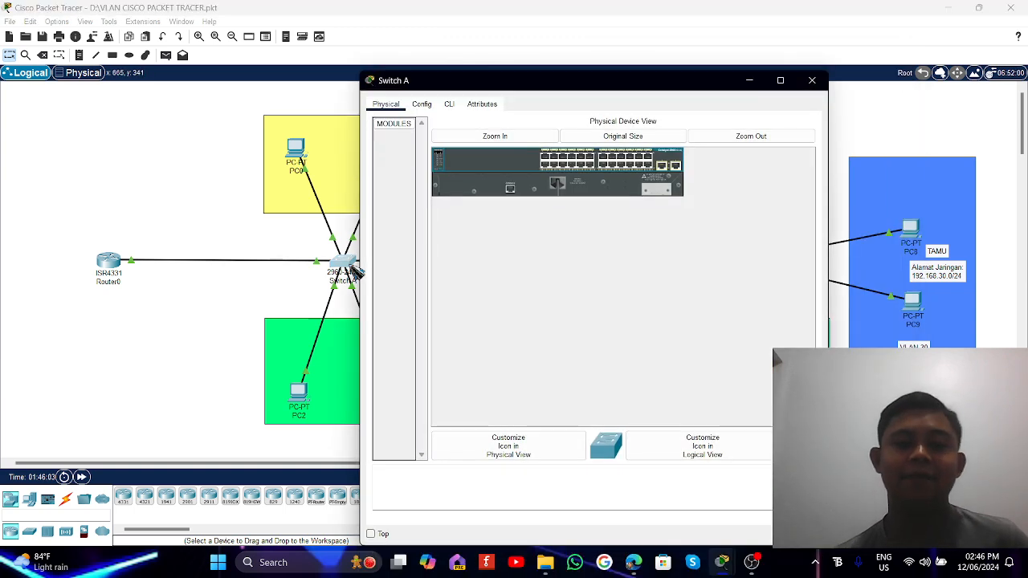
{"action": "left_click", "coordinate": [449, 104]}
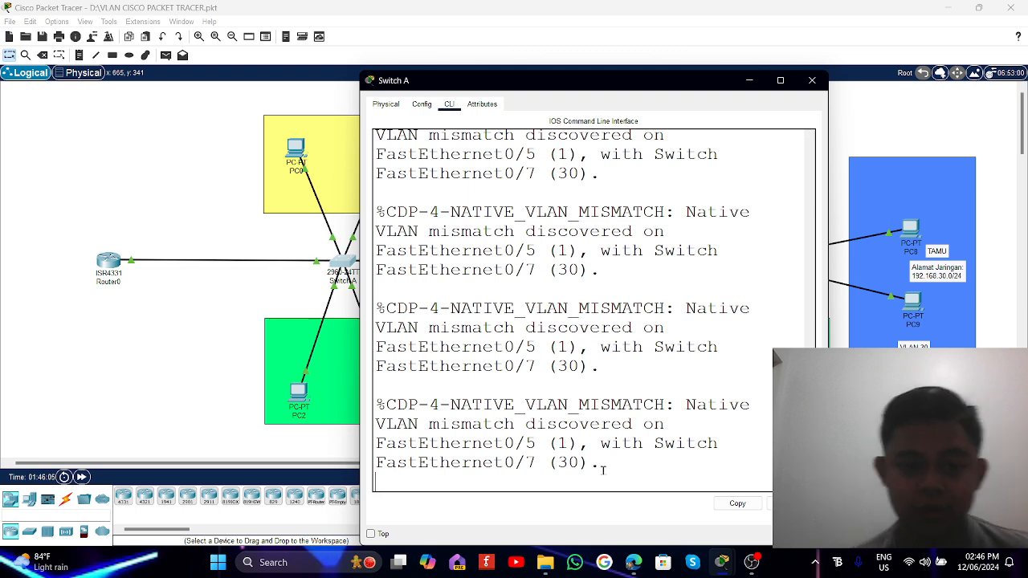
{"action": "key", "text": "Return"}
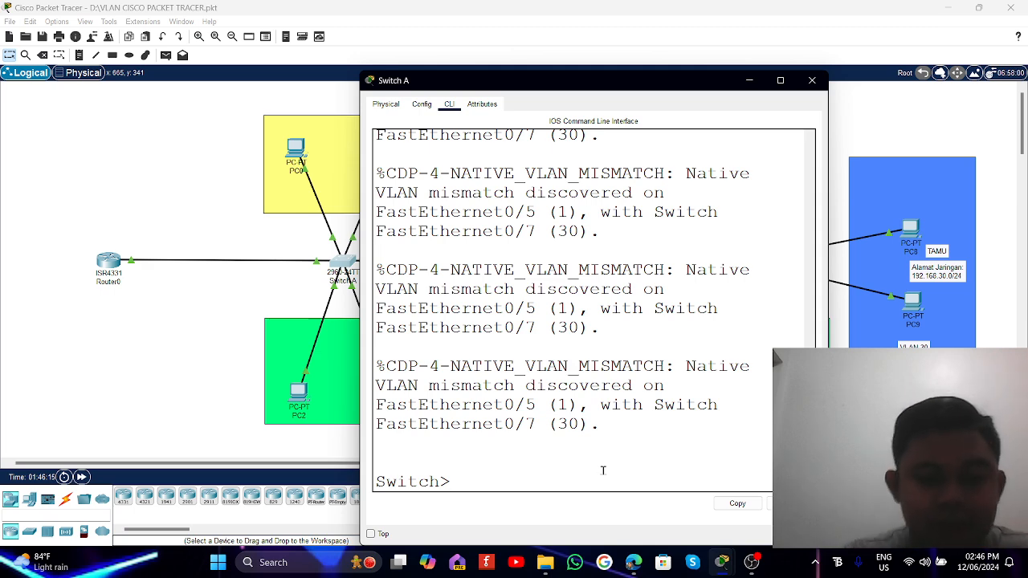
Try to enter privileged EXEC mode in Switch A's command-line session.
{"action": "type", "text": "enbale"}
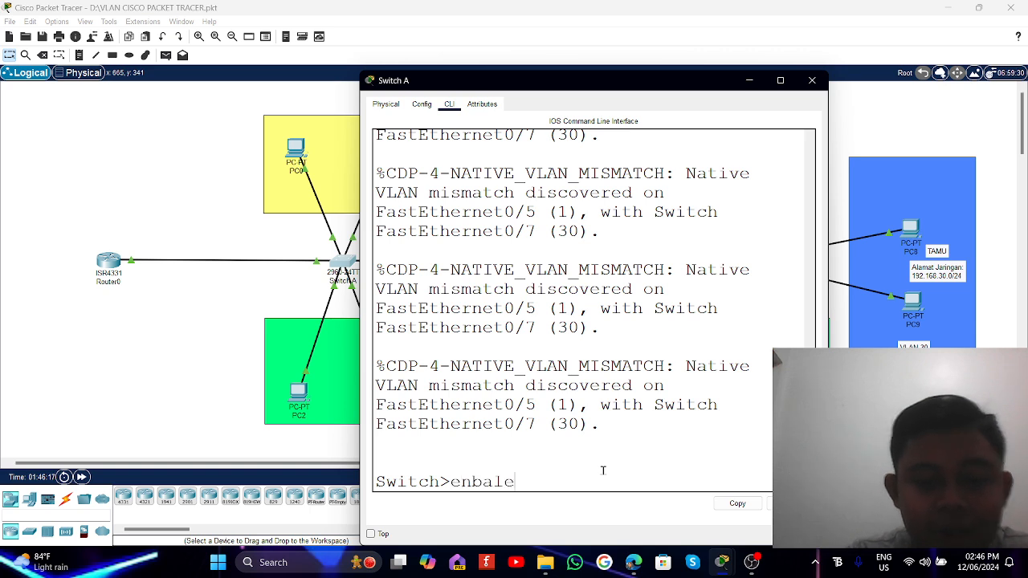
{"action": "key", "text": "Return"}
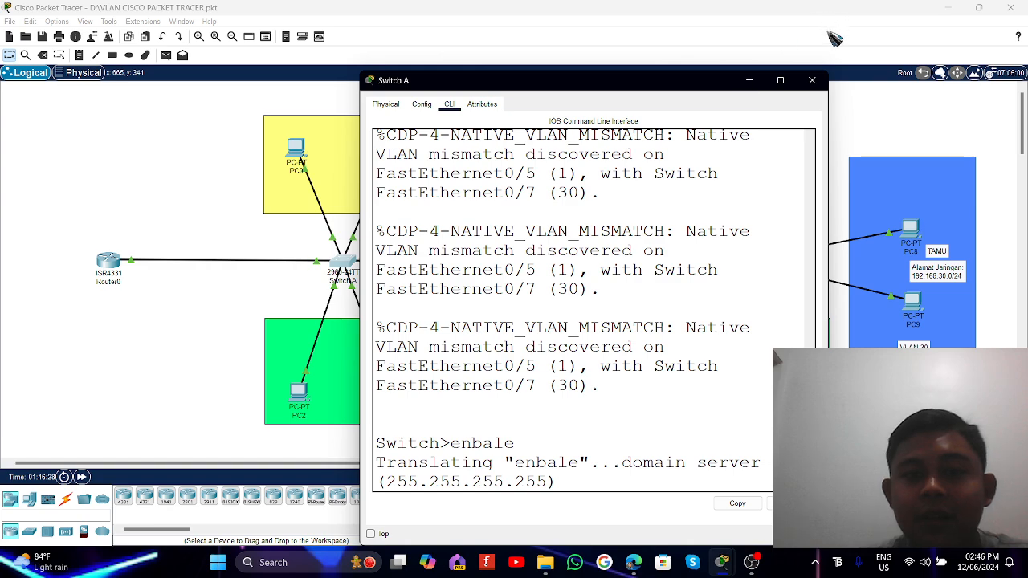
{"action": "left_click", "coordinate": [812, 80]}
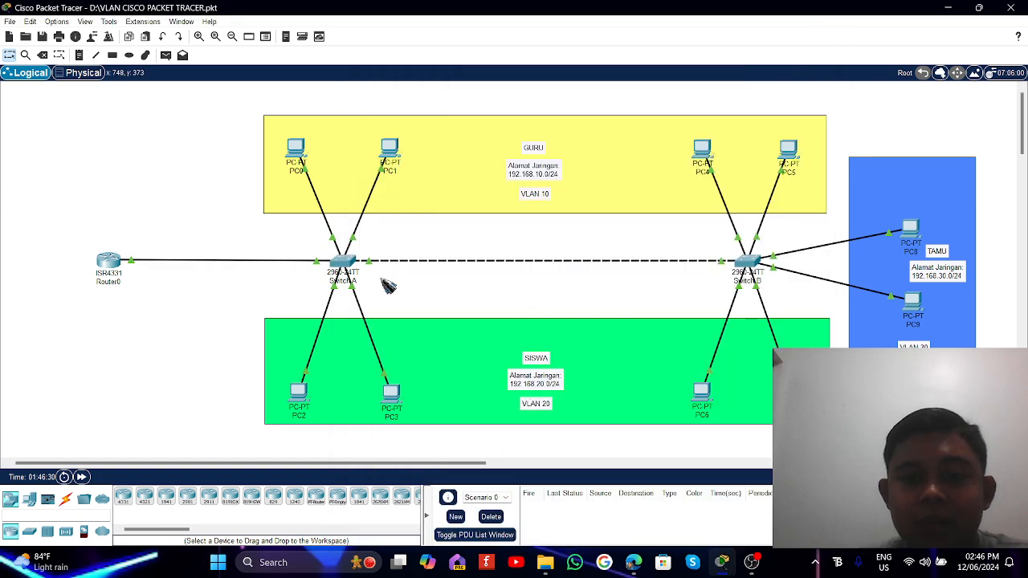
{"action": "left_click", "coordinate": [346, 263]}
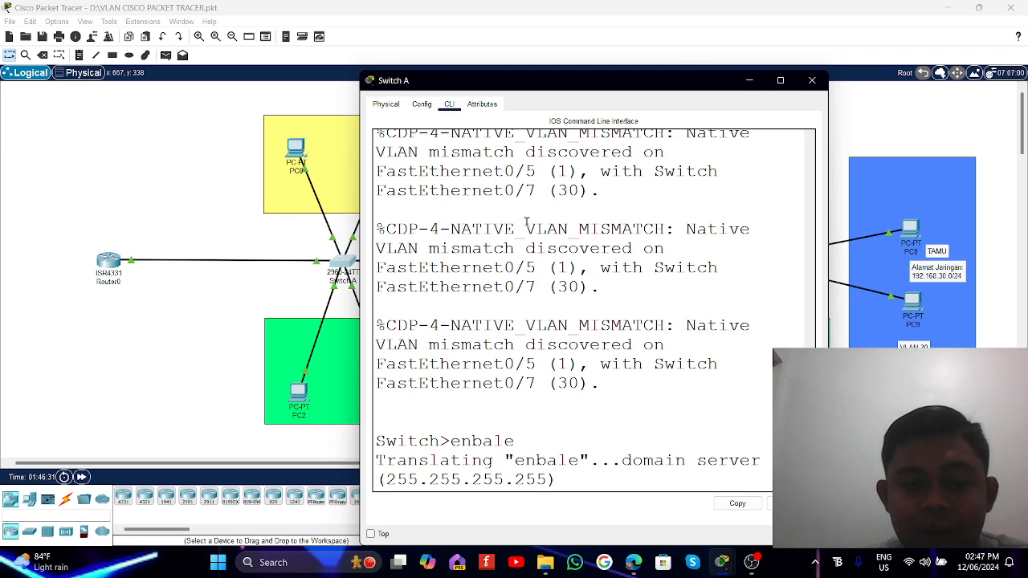
{"action": "left_click", "coordinate": [430, 106]}
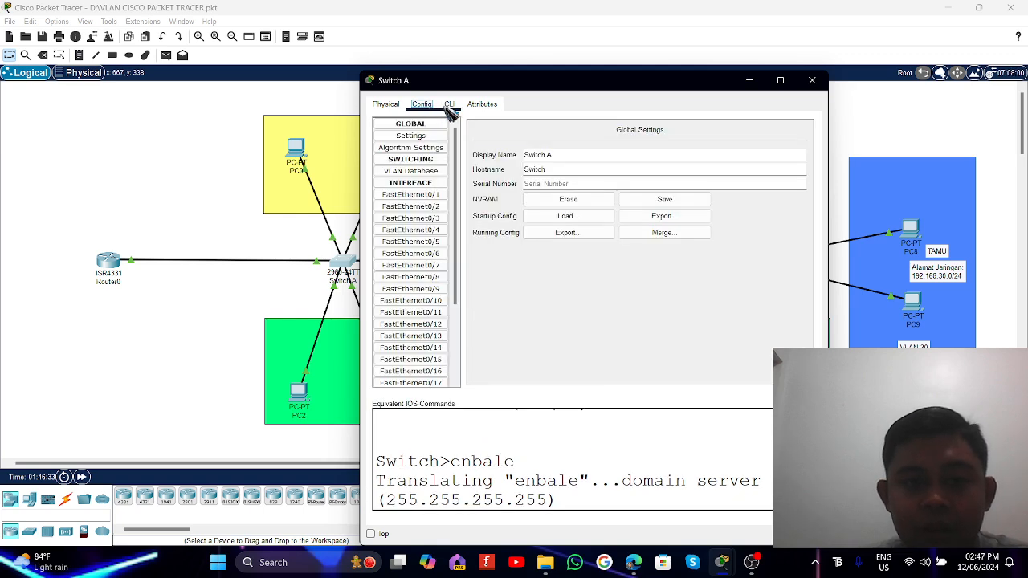
{"action": "left_click", "coordinate": [450, 106]}
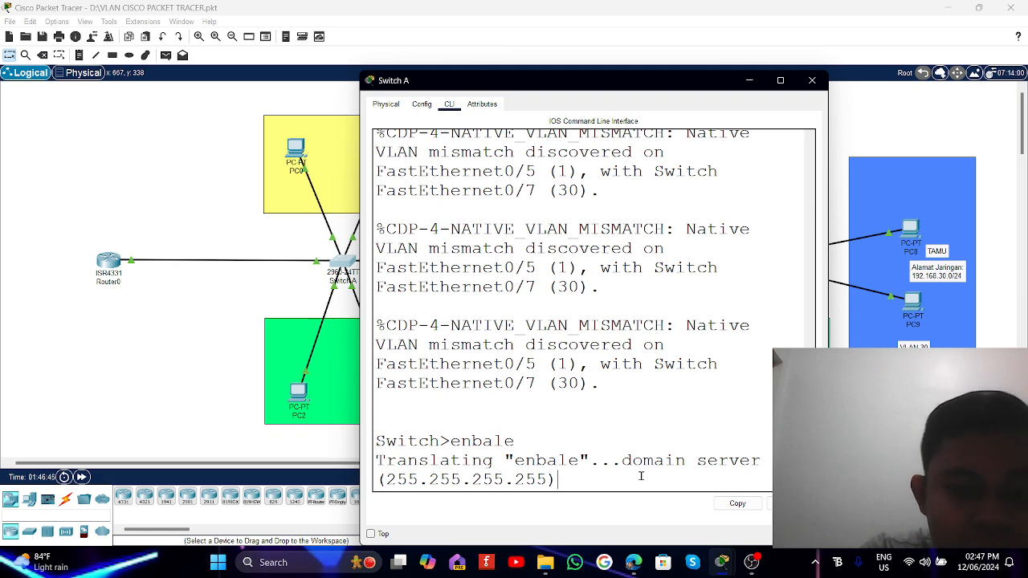
{"action": "left_click", "coordinate": [482, 104]}
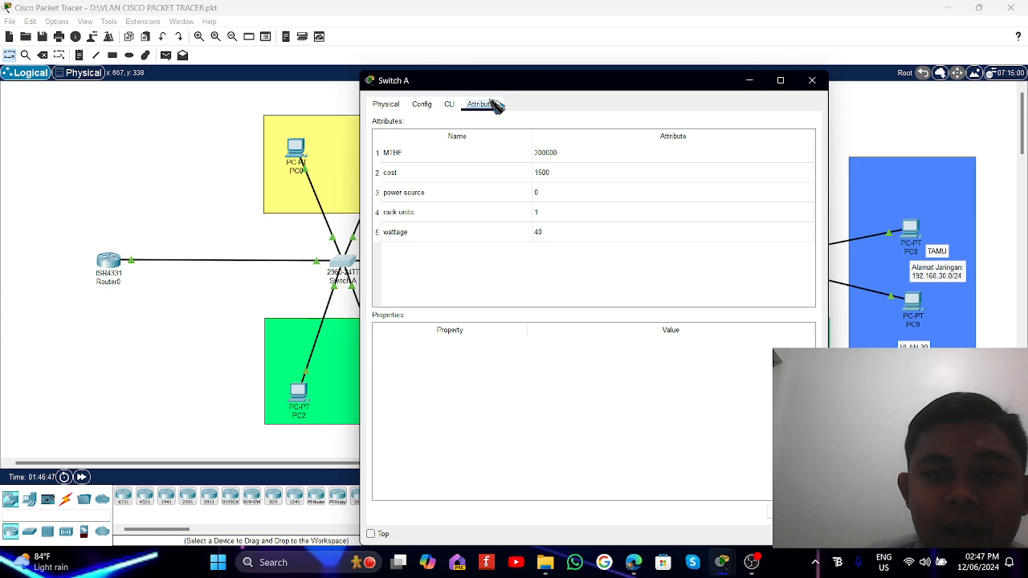
{"action": "left_click", "coordinate": [421, 108]}
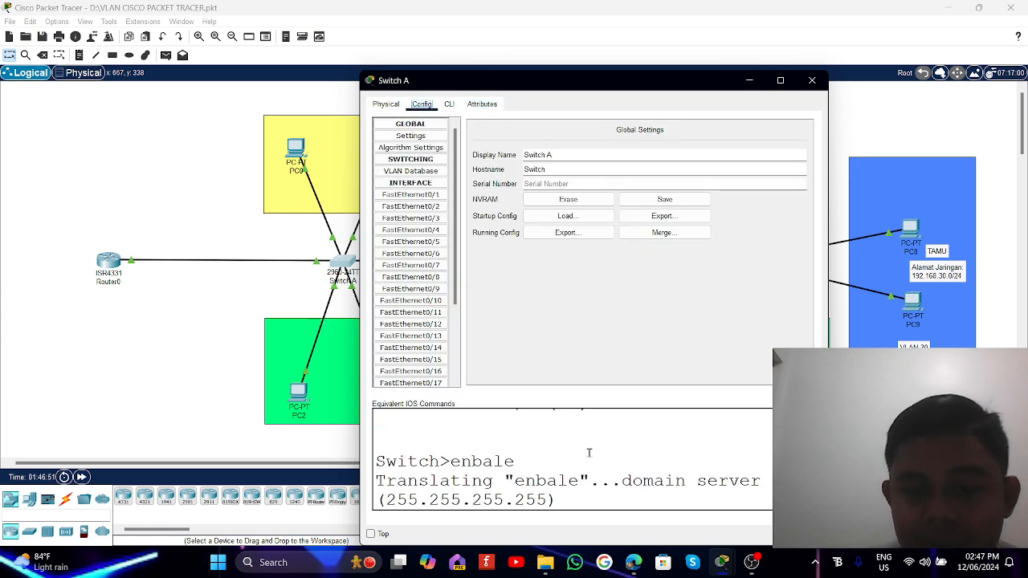
{"action": "left_click_drag", "start_coordinate": [807, 500], "coordinate": [835, 546]}
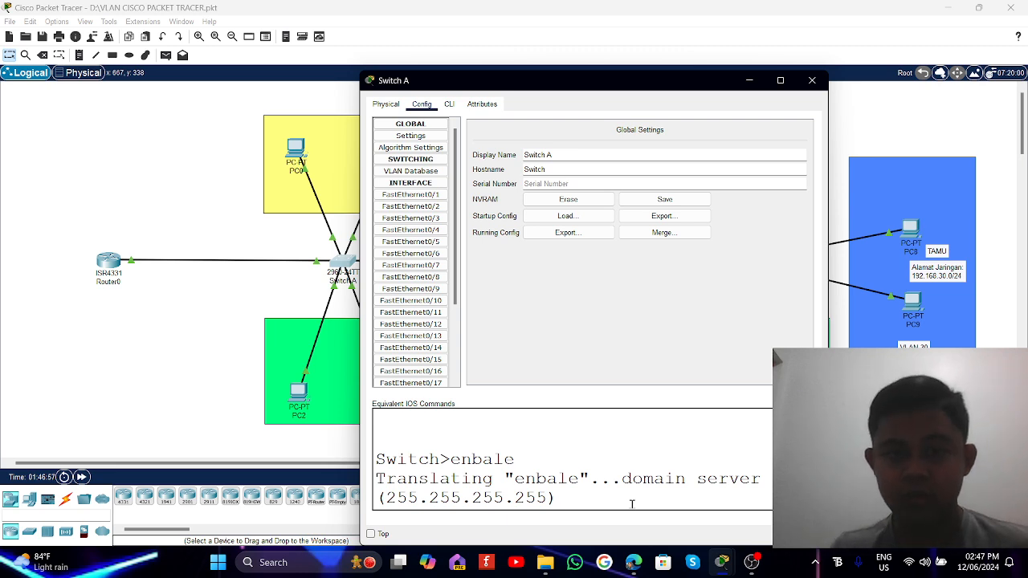
{"action": "left_click", "coordinate": [812, 81]}
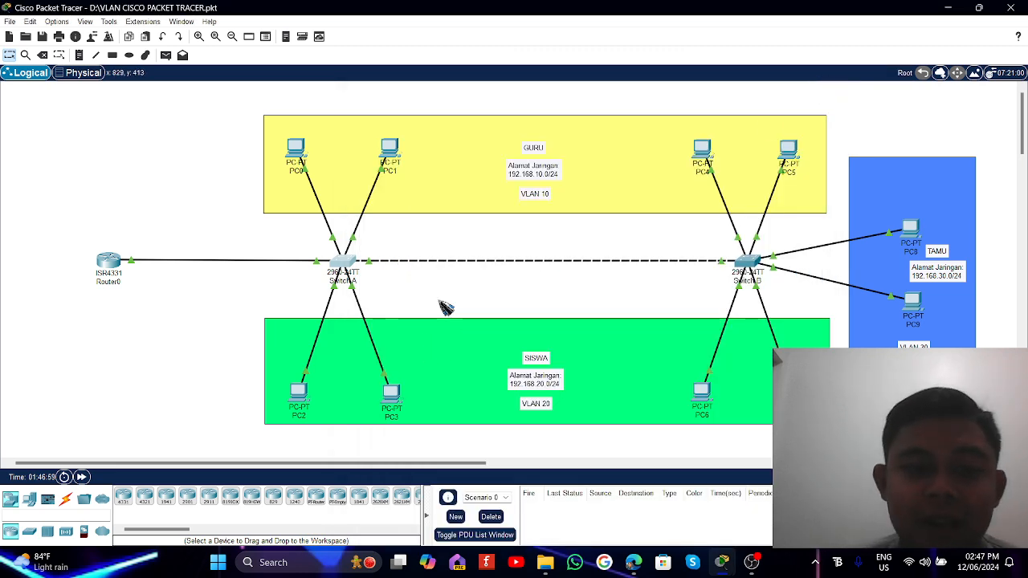
{"action": "mouse_move", "coordinate": [727, 561]}
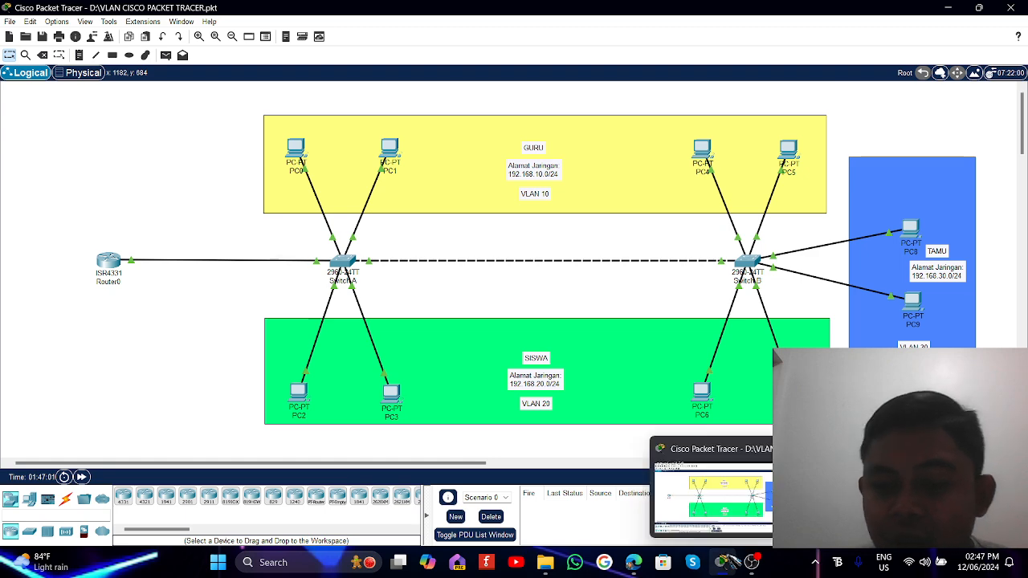
{"action": "left_click", "coordinate": [755, 263]}
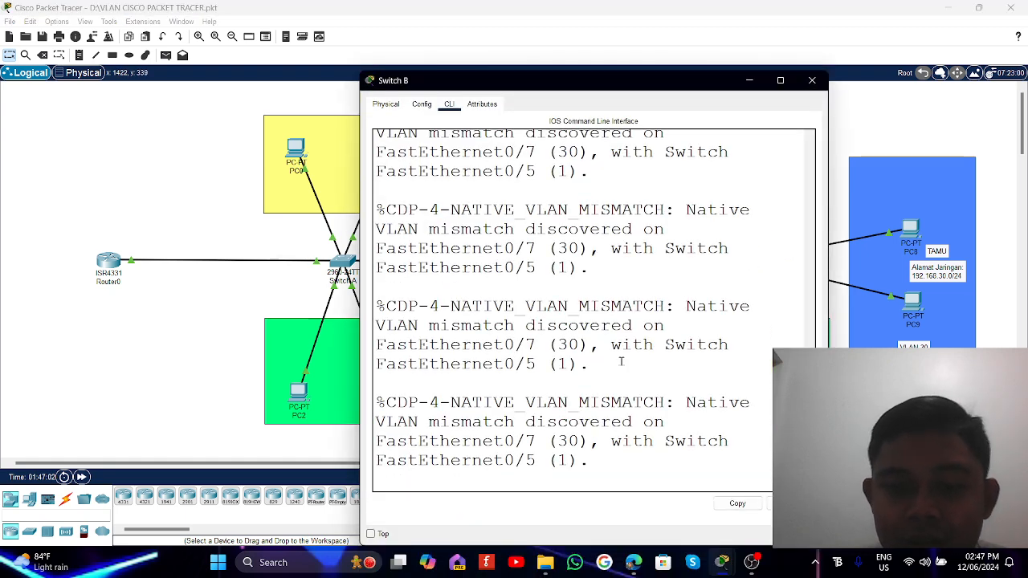
{"action": "left_click", "coordinate": [295, 286]}
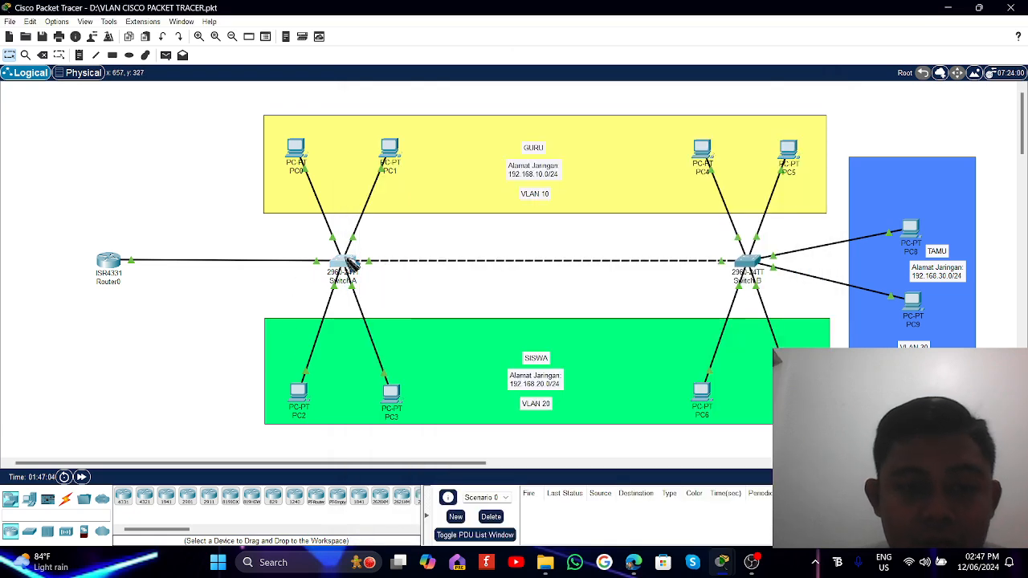
Open Switch A's command line and enter global configuration mode with enable and configure terminal.
{"action": "left_click", "coordinate": [351, 268]}
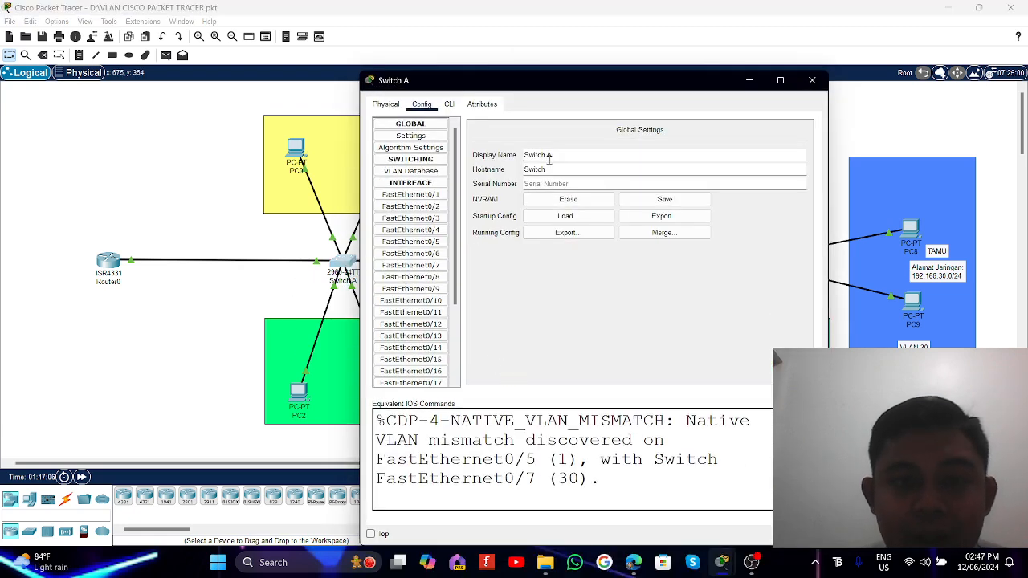
{"action": "left_click", "coordinate": [450, 105]}
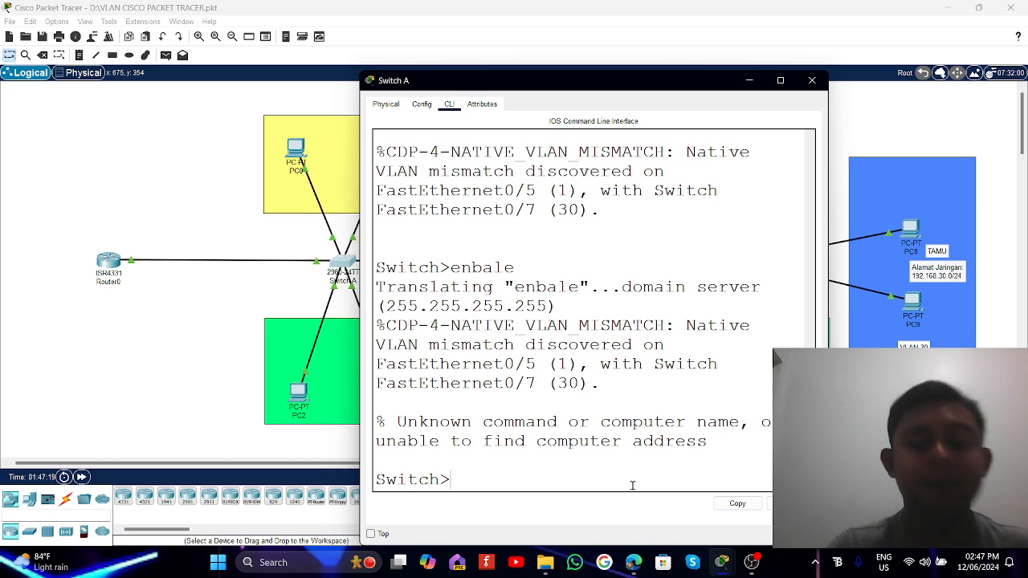
{"action": "type", "text": "enable"}
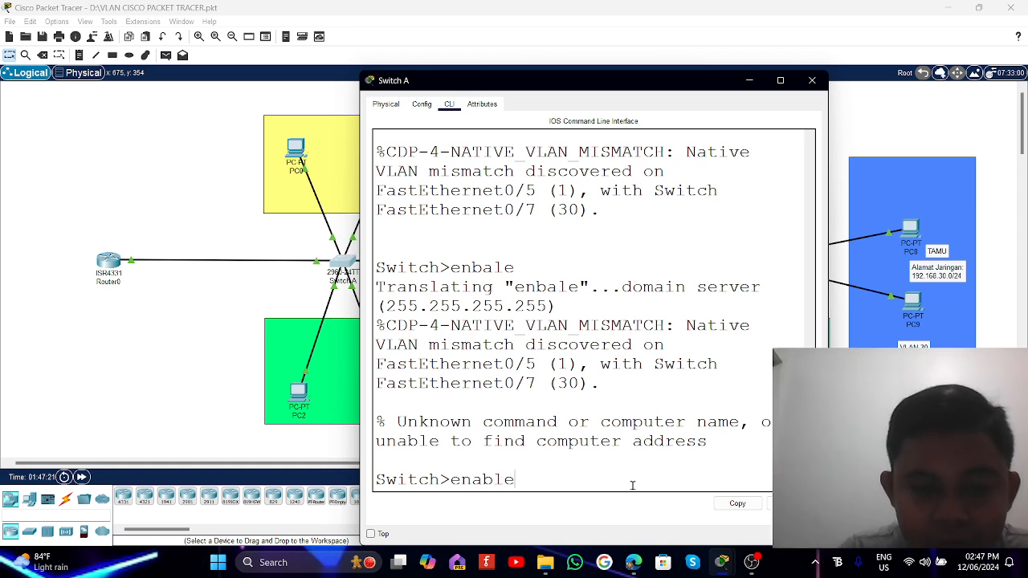
{"action": "key", "text": "Return"}
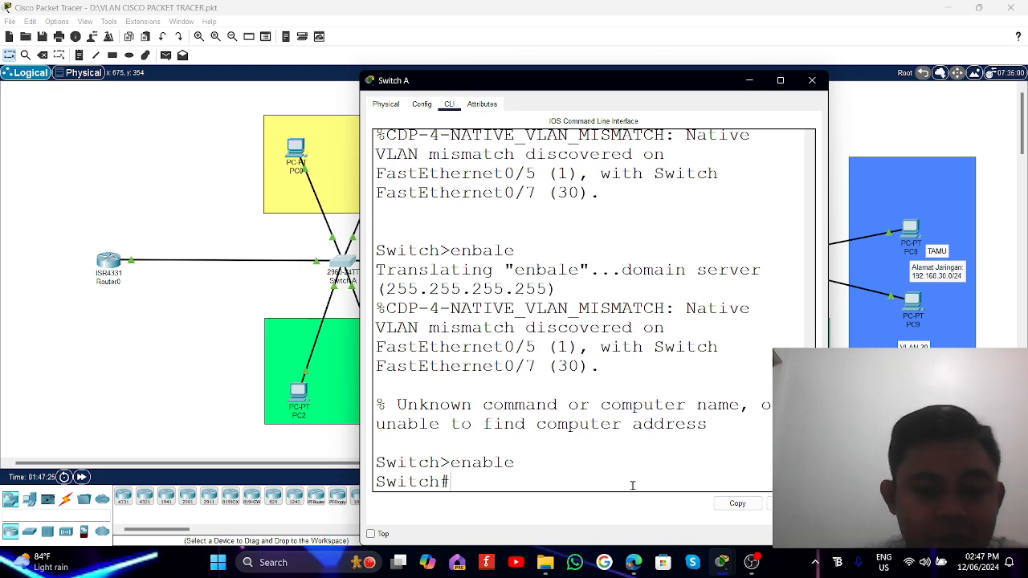
{"action": "type", "text": "configu"}
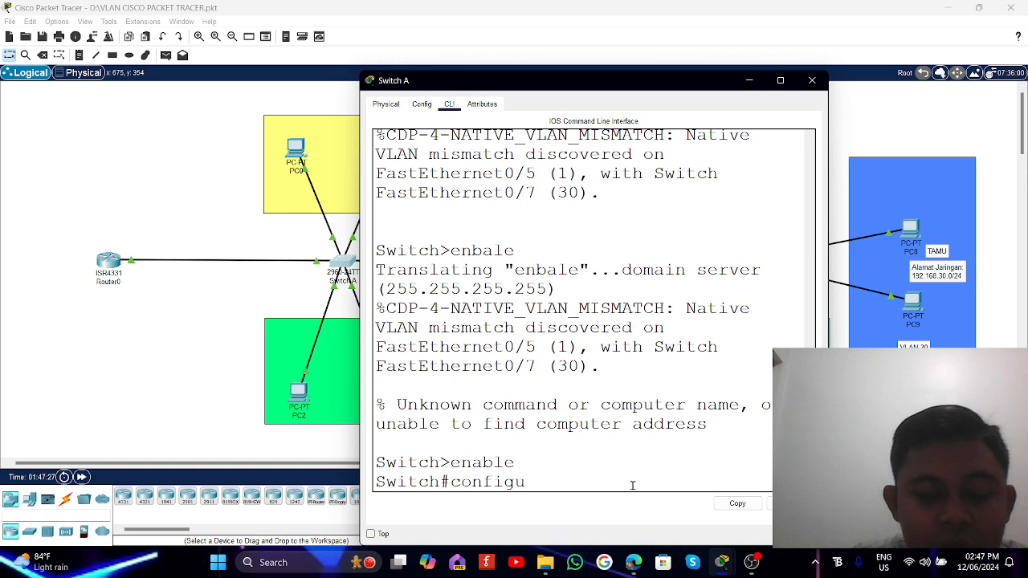
{"action": "type", "text": "re terminal"}
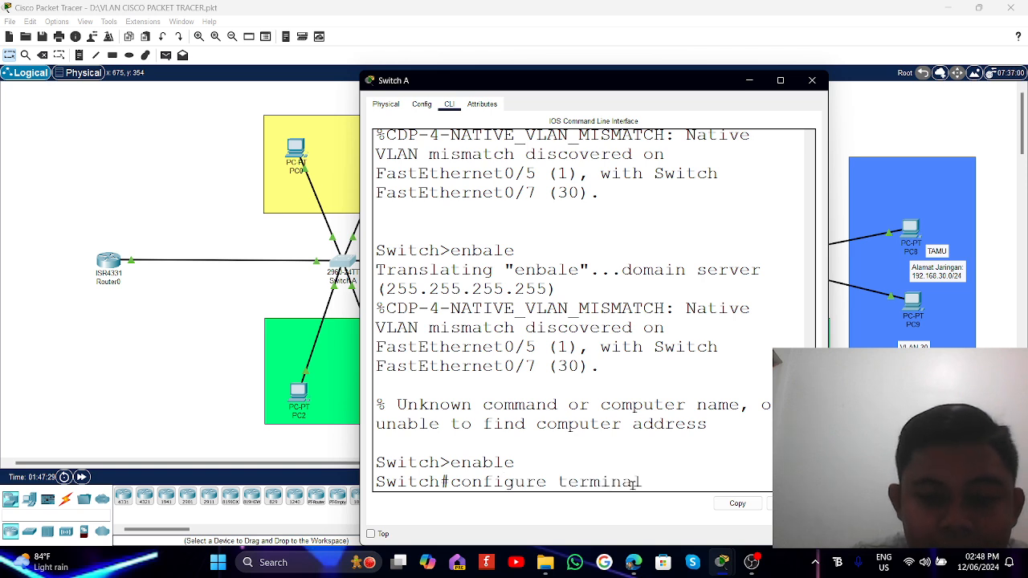
{"action": "key", "text": "Return"}
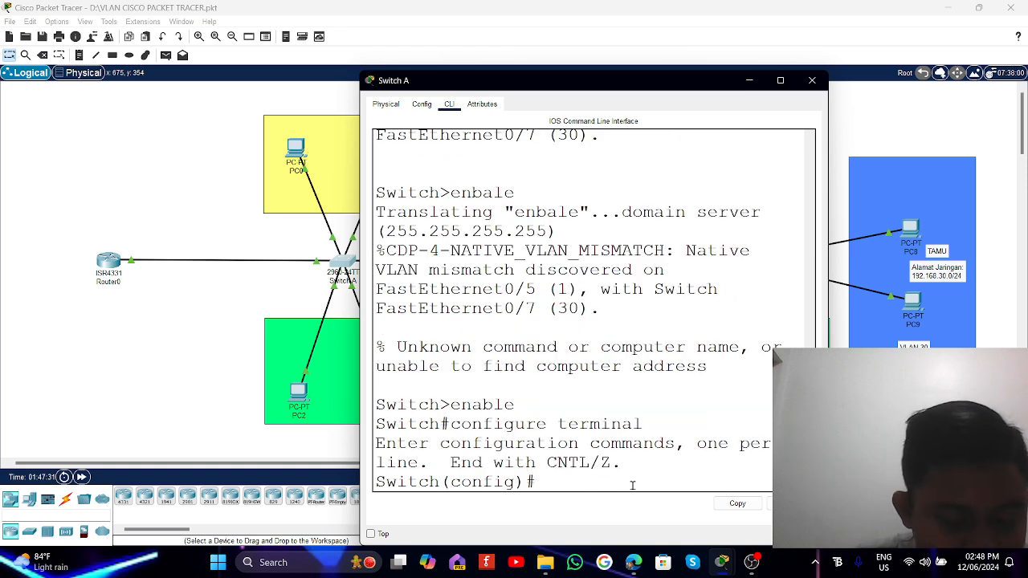
Create VLAN 10 on Switch A, name it Guru, and return to global configuration mode.
{"action": "type", "text": "vlan"}
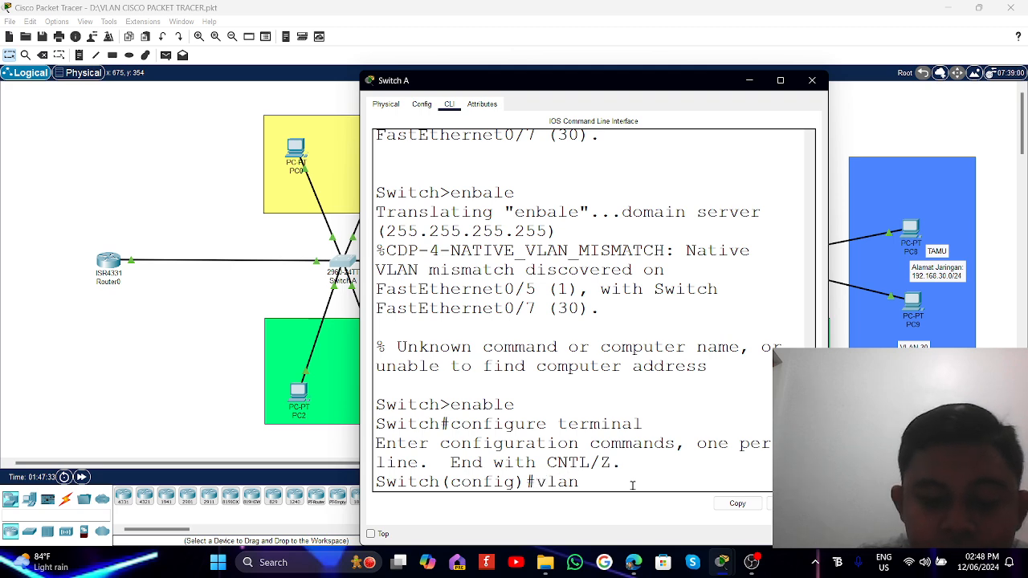
{"action": "type", "text": " 10"}
{"action": "key", "text": "Return"}
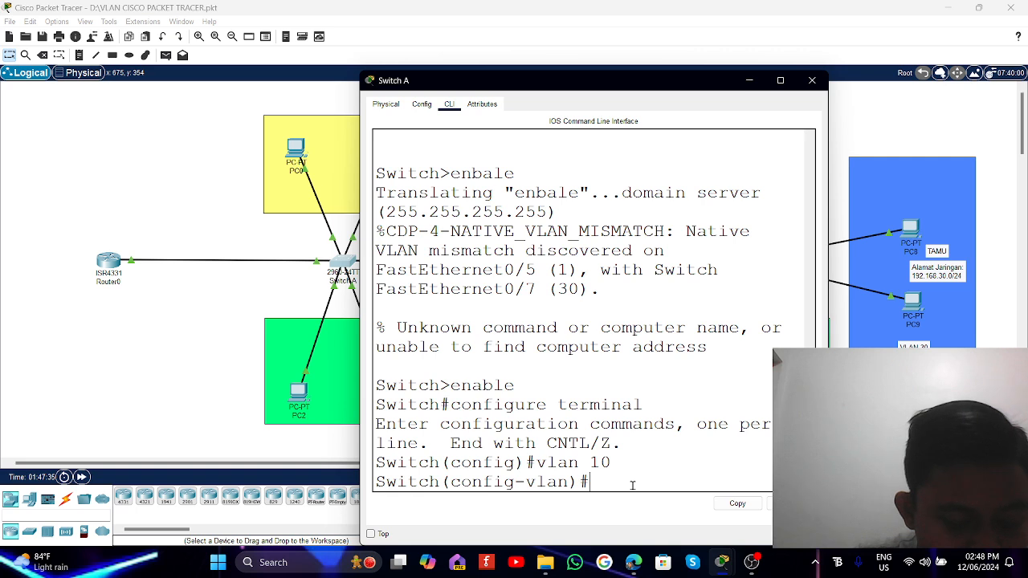
{"action": "type", "text": "name Guru"}
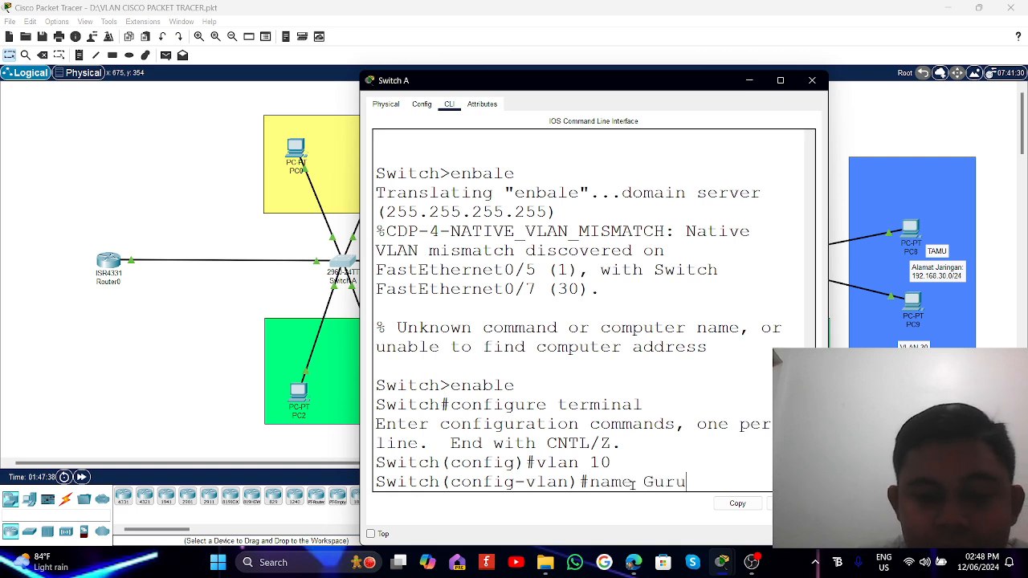
{"action": "key", "text": "Return"}
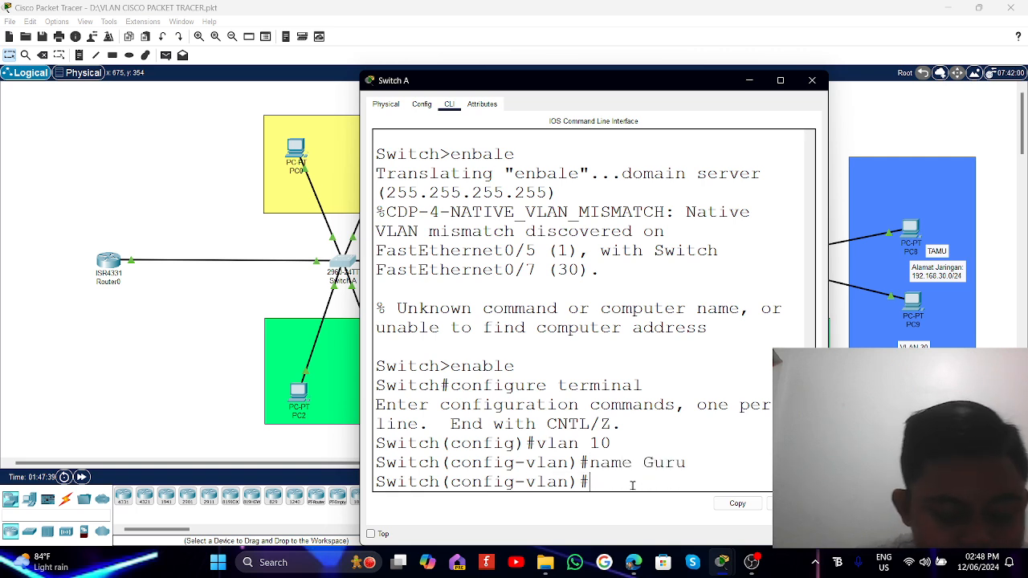
{"action": "type", "text": "exit"}
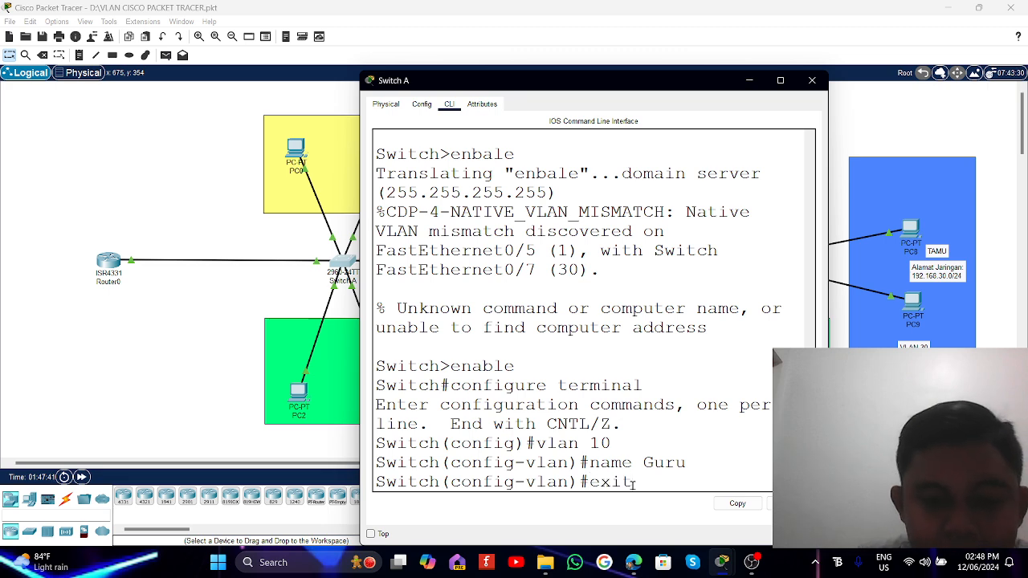
{"action": "key", "text": "Return"}
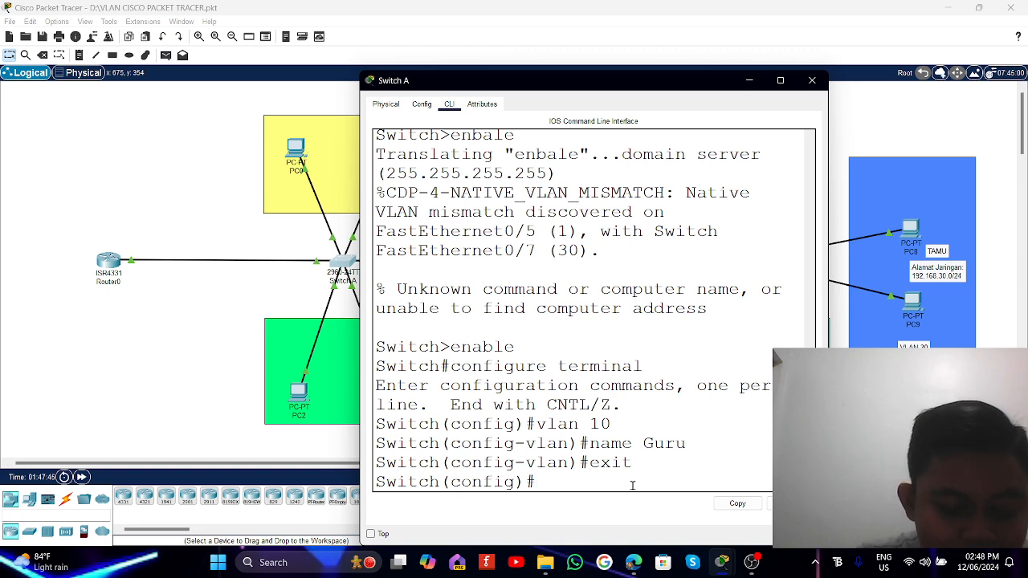
Create VLAN 20 on Switch A, name it Siswa, and return to global configuration mode.
{"action": "type", "text": "vlan"}
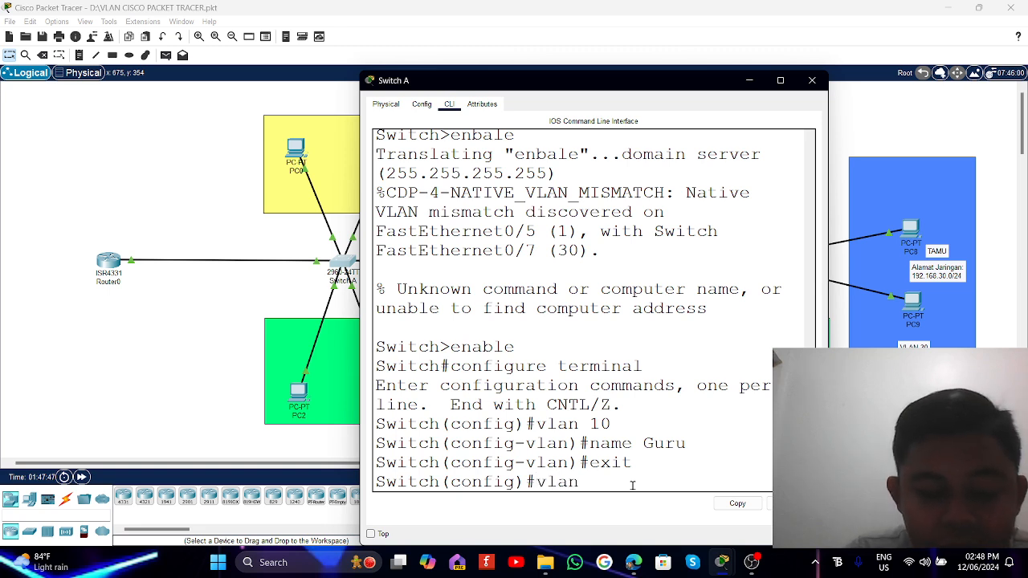
{"action": "type", "text": " 20"}
{"action": "key", "text": "Return"}
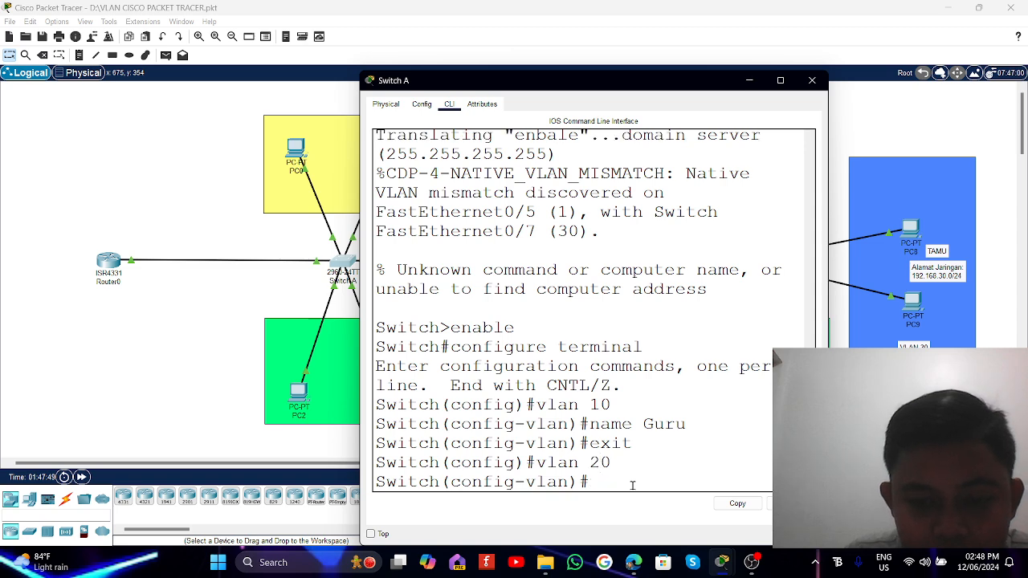
{"action": "type", "text": "name"}
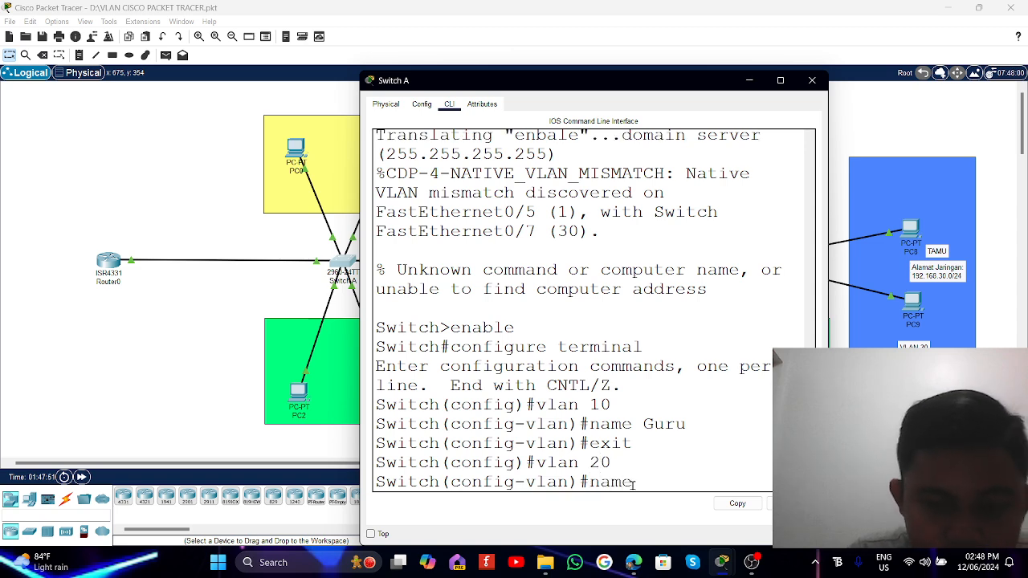
{"action": "type", "text": " Siswa"}
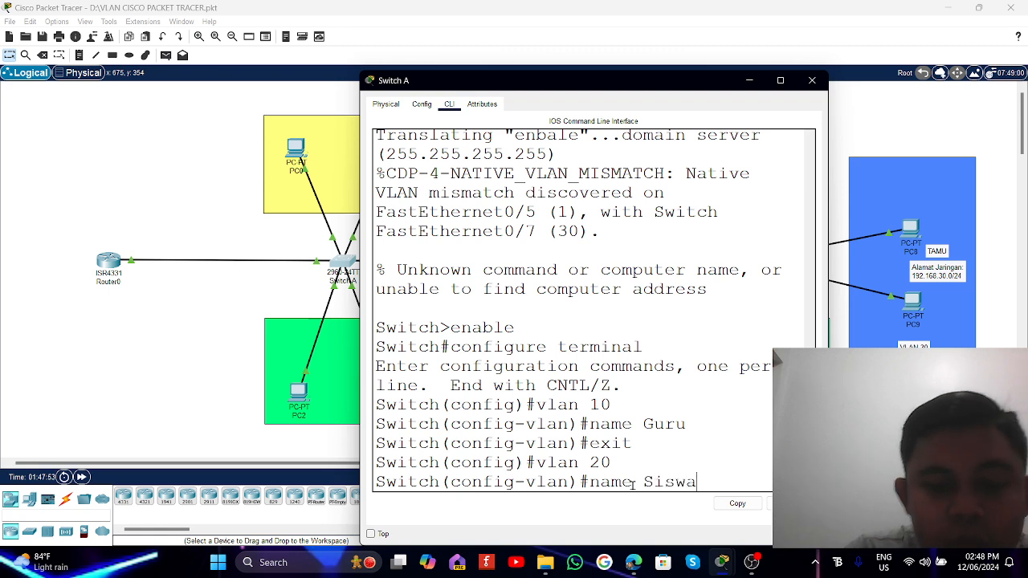
{"action": "key", "text": "Return"}
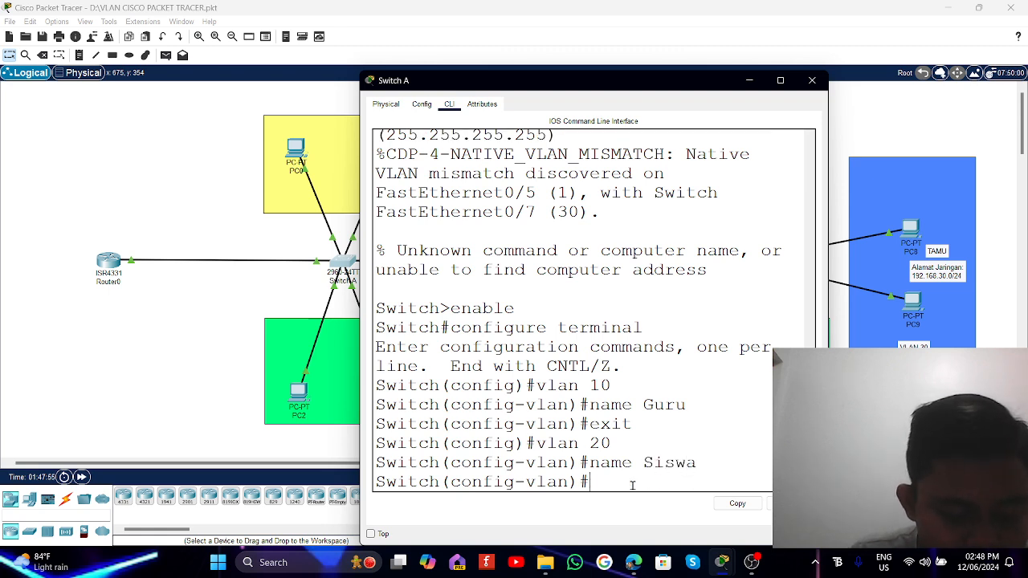
{"action": "type", "text": "exit"}
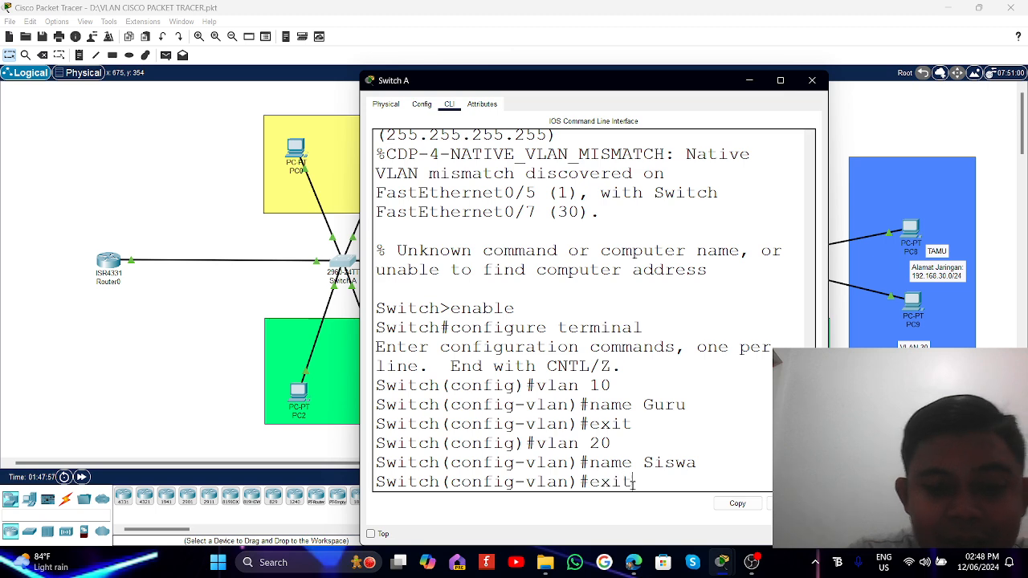
{"action": "key", "text": "Return"}
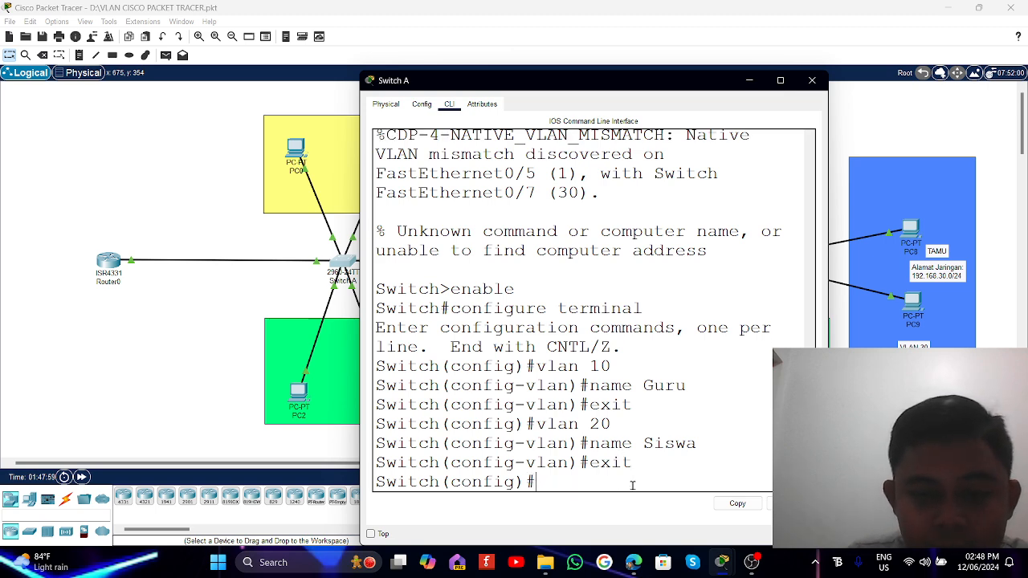
{"action": "type", "text": "v"}
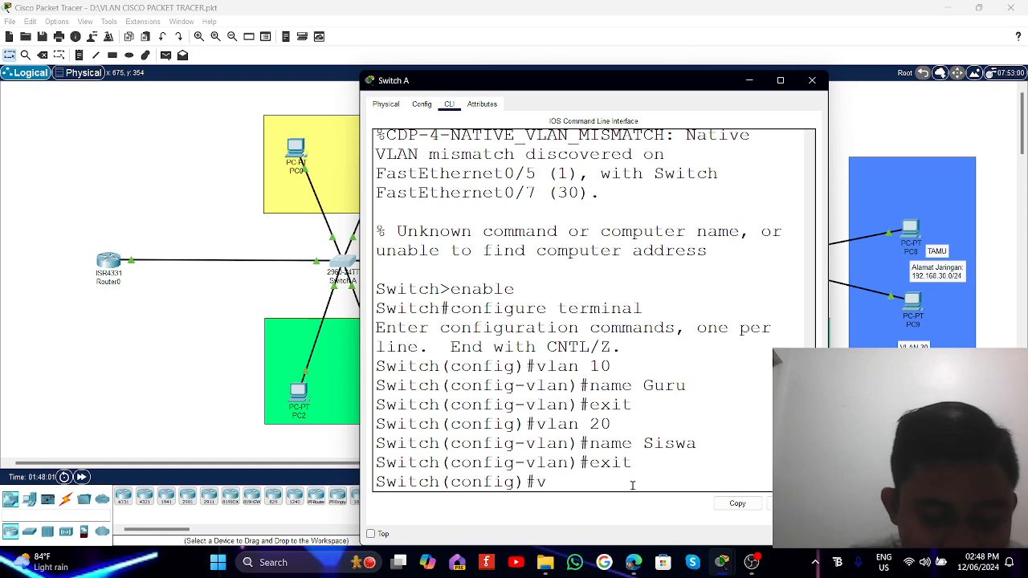
{"action": "type", "text": "lan"}
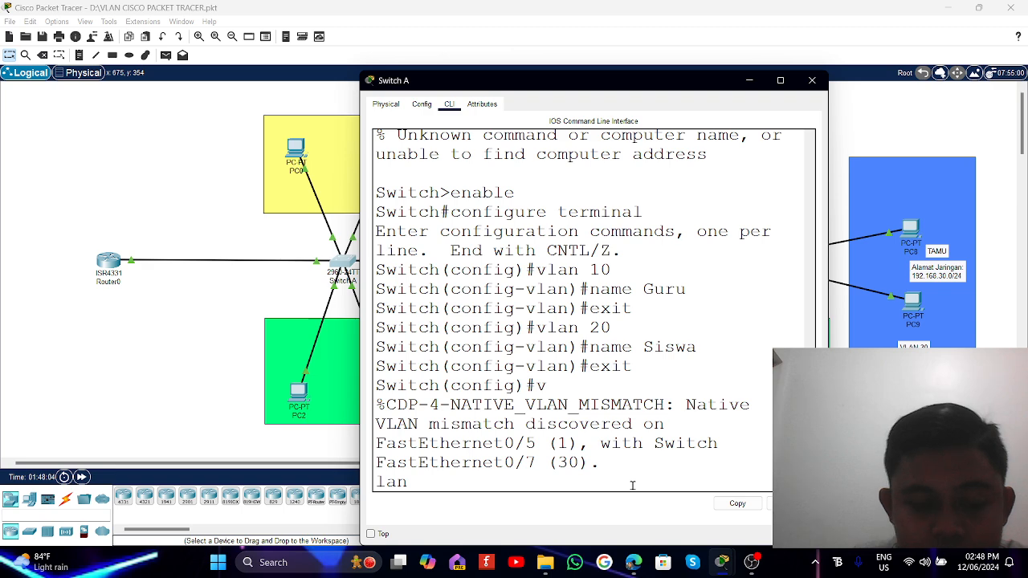
{"action": "type", "text": " 30"}
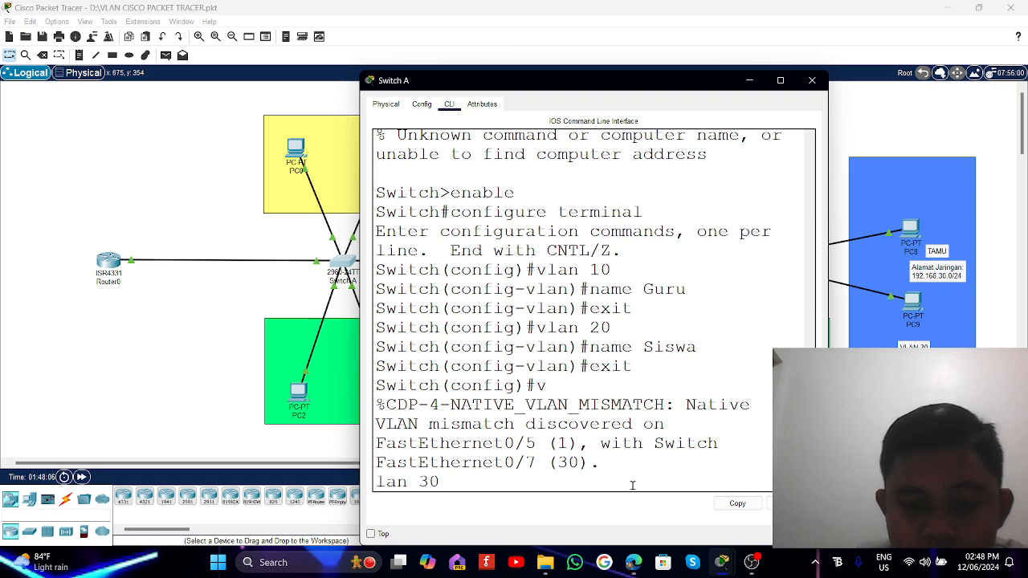
{"action": "key", "text": "BackSpace"}
{"action": "key", "text": "BackSpace"}
{"action": "key", "text": "BackSpace"}
{"action": "key", "text": "BackSpace"}
{"action": "key", "text": "BackSpace"}
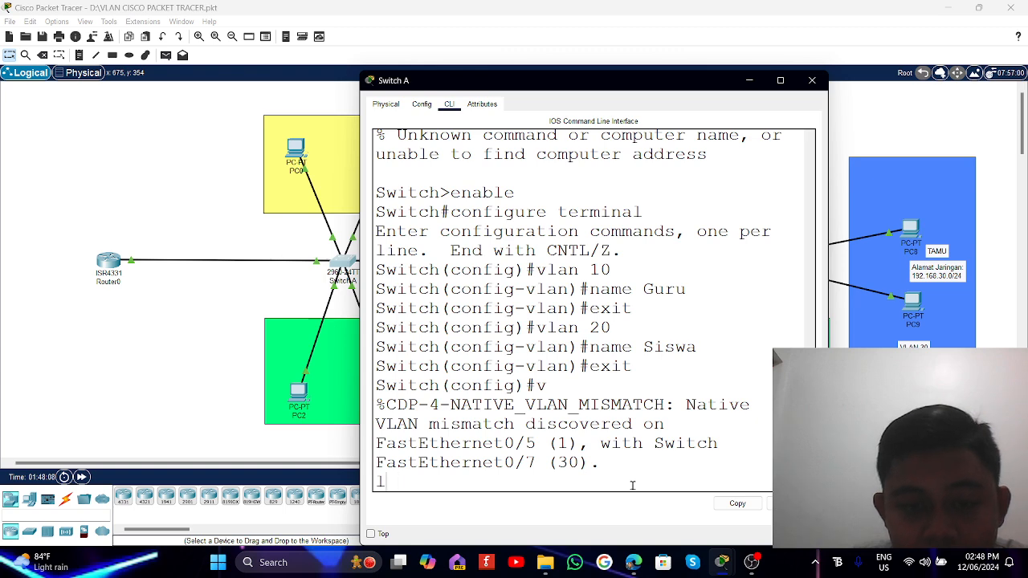
{"action": "key", "text": "BackSpace"}
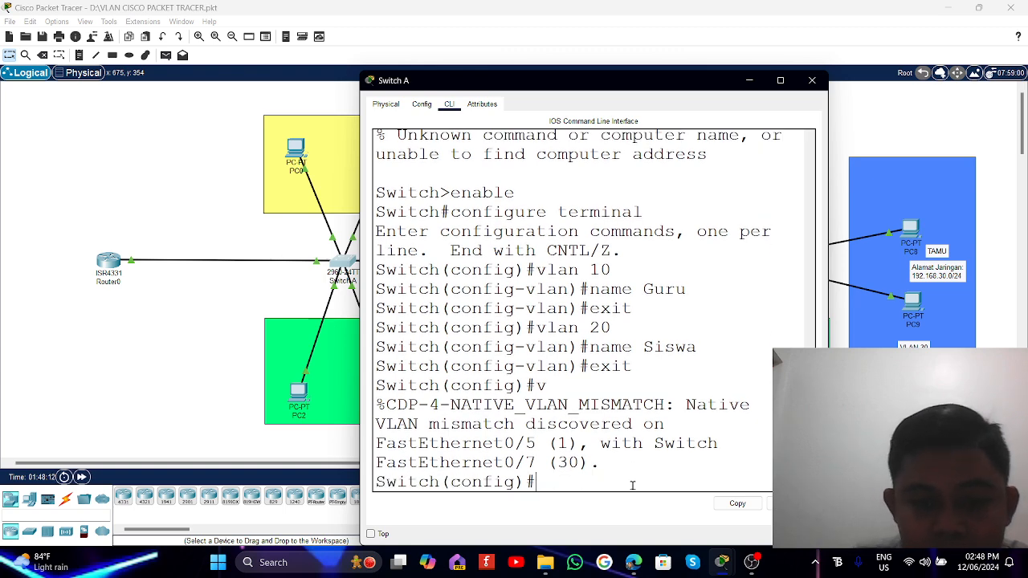
Create VLAN 30 on Switch A, name it Tamu, and return to global configuration mode.
{"action": "type", "text": "vlan"}
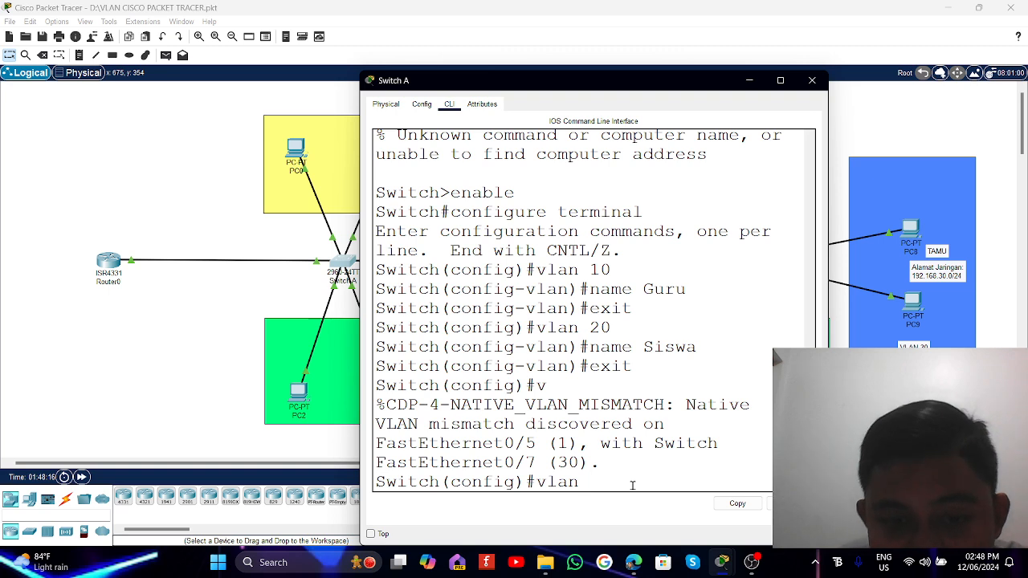
{"action": "type", "text": " 30"}
{"action": "key", "text": "Return"}
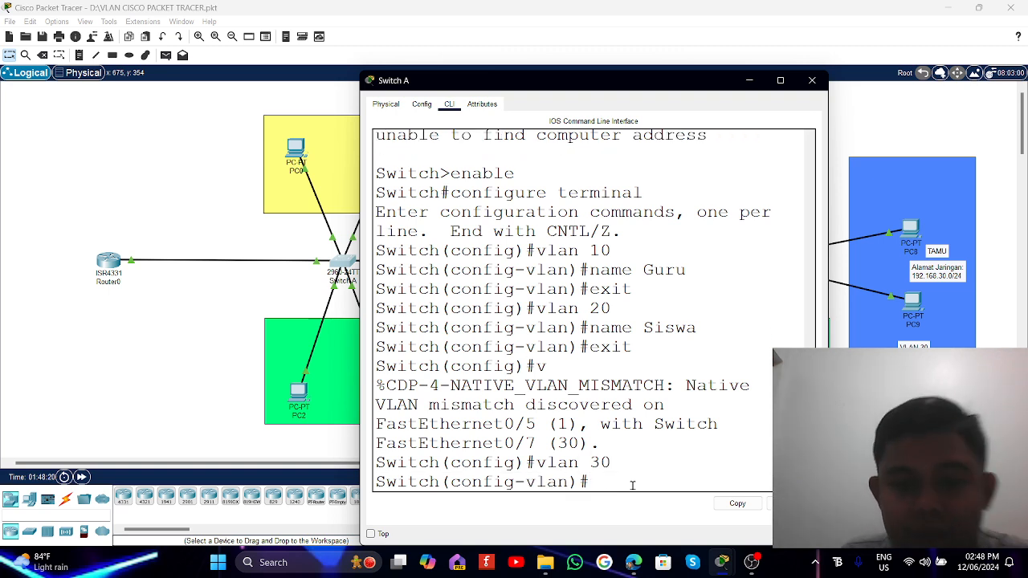
{"action": "type", "text": "name "}
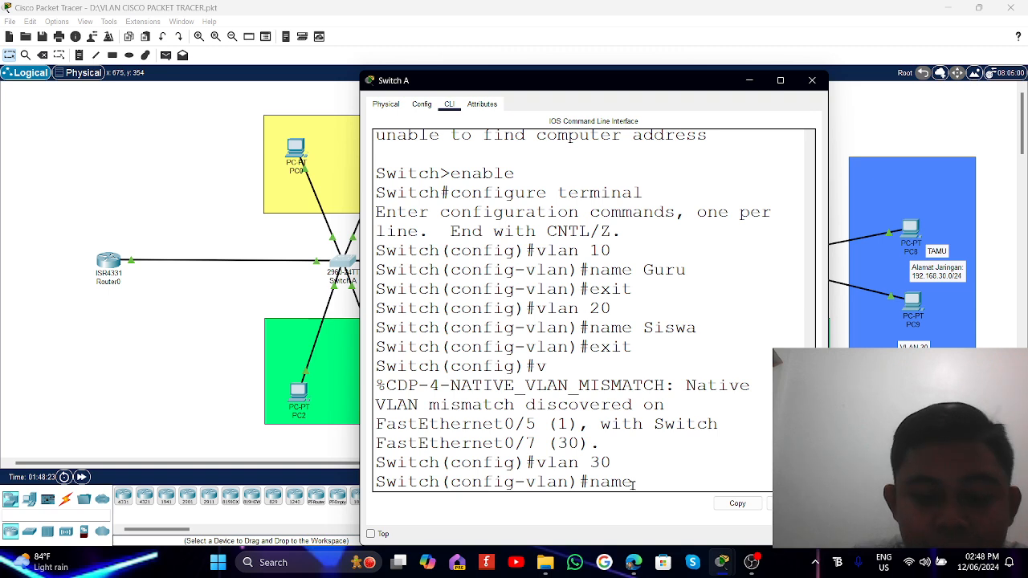
{"action": "type", "text": "Ta"}
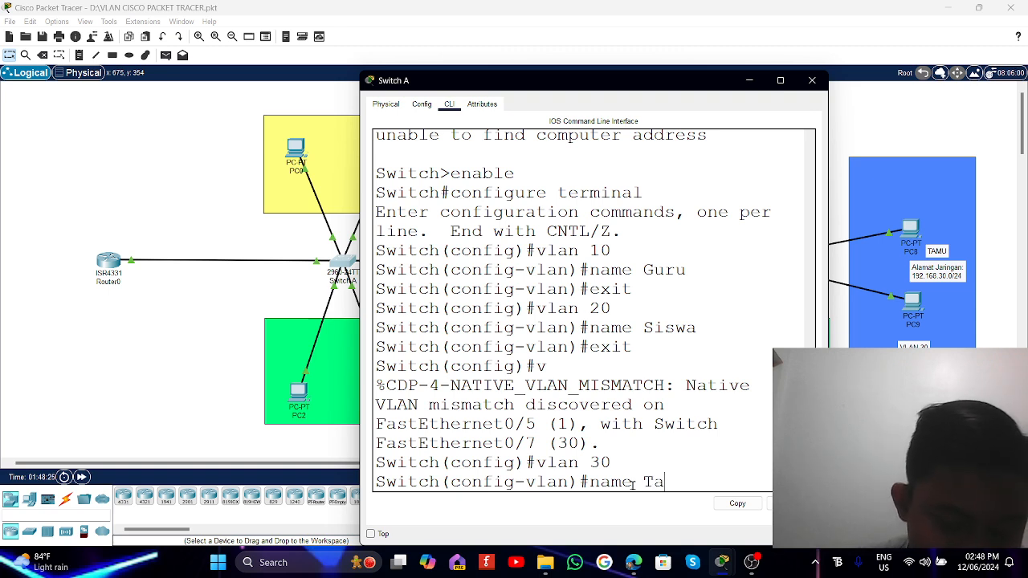
{"action": "type", "text": "mu"}
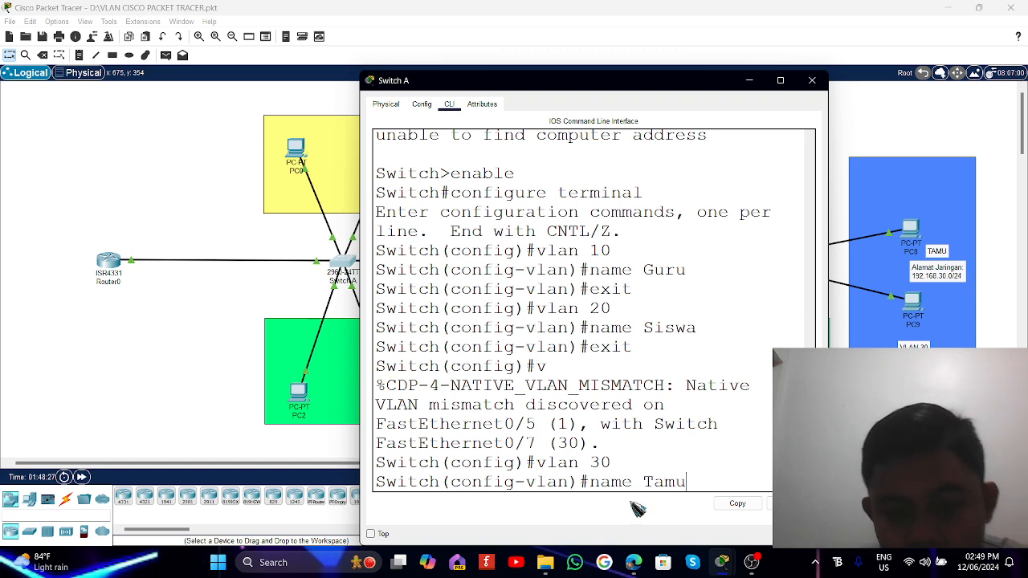
{"action": "key", "text": "Return"}
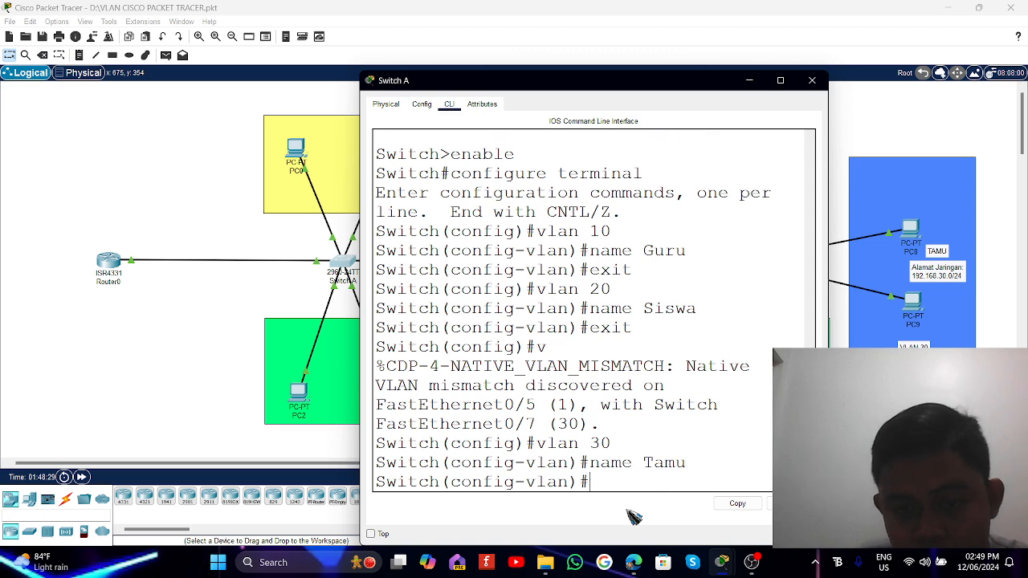
{"action": "type", "text": "exi"}
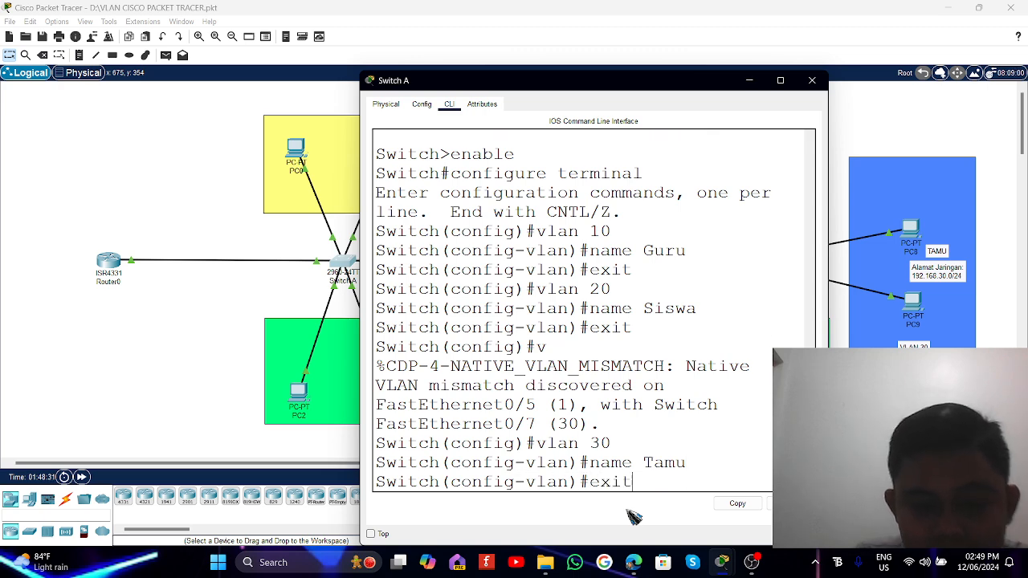
{"action": "type", "text": "t"}
{"action": "key", "text": "Return"}
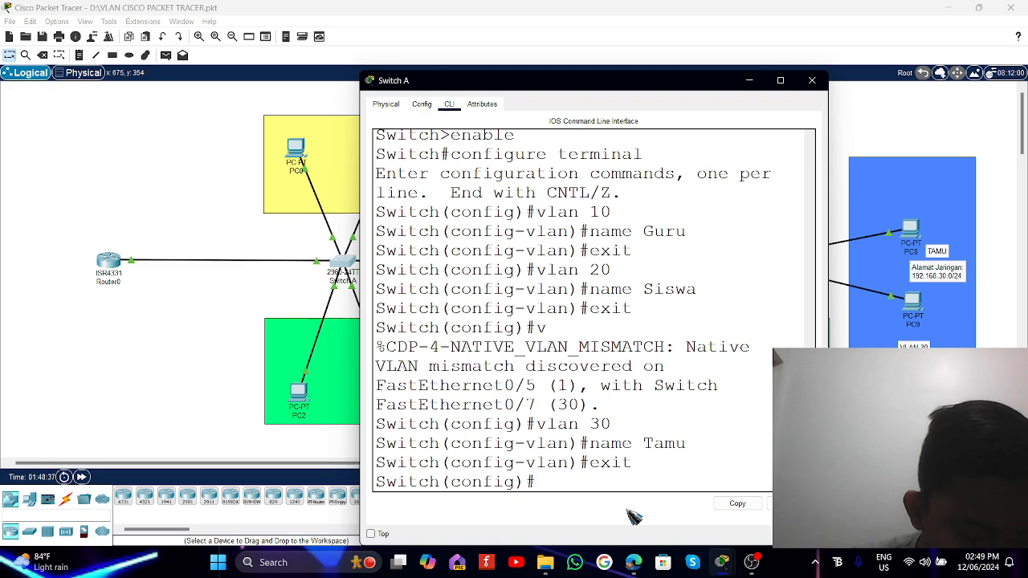
Enter interface range configuration for ports fastEthernet 0/1-2 on Switch A.
{"action": "type", "text": "i"}
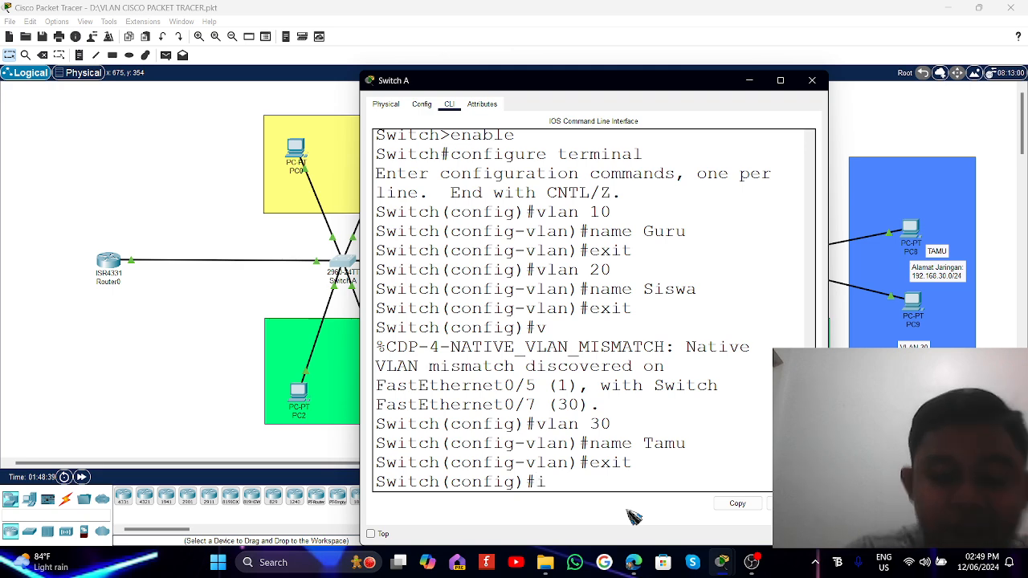
{"action": "type", "text": "nterface "}
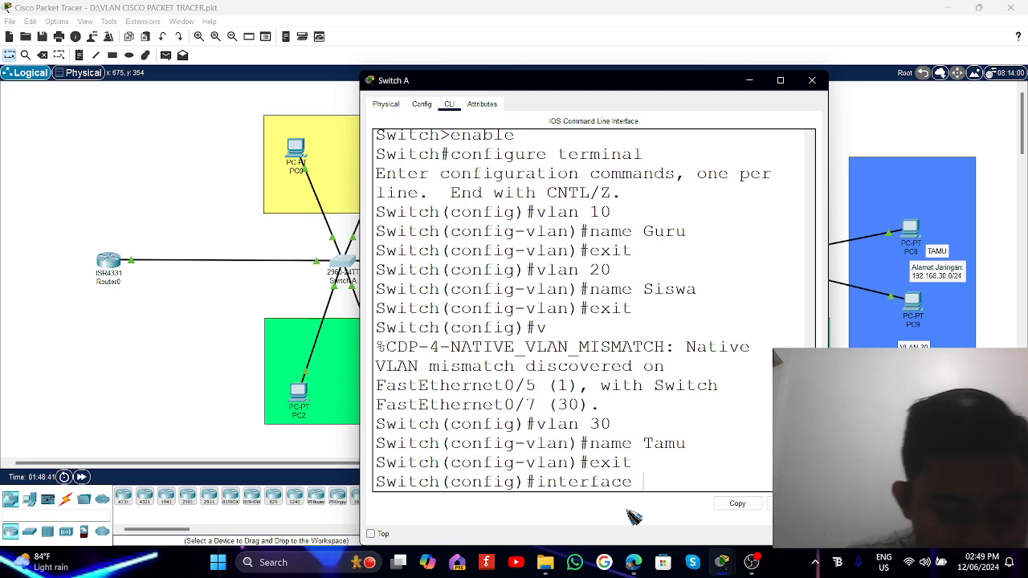
{"action": "type", "text": "range"}
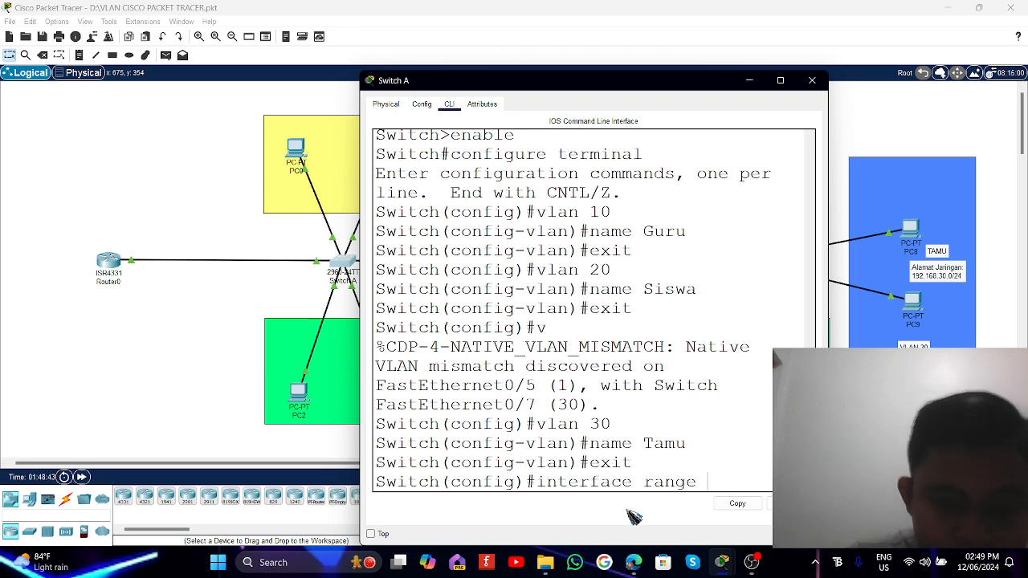
{"action": "type", "text": " fast"}
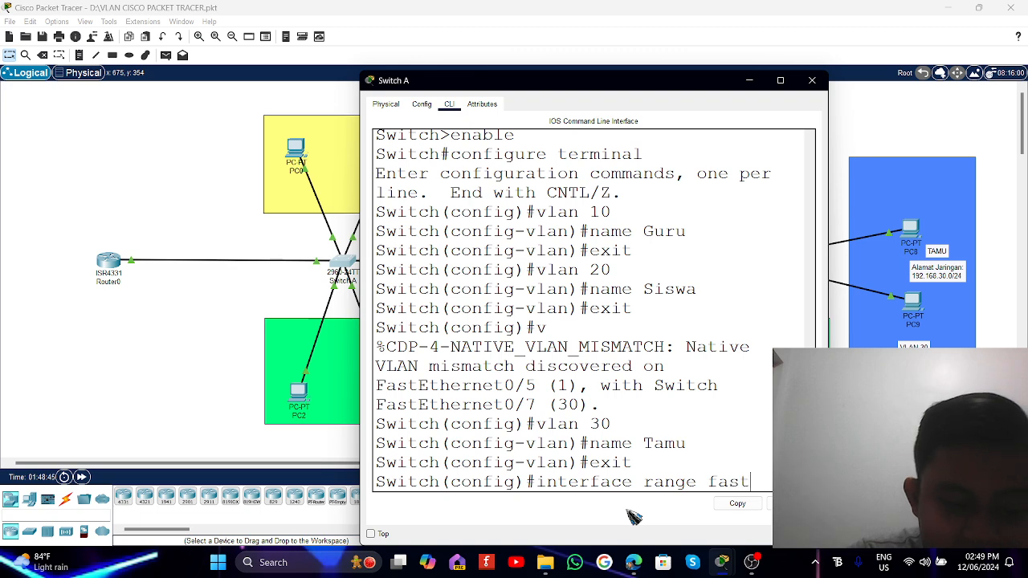
{"action": "type", "text": "Ethernet"}
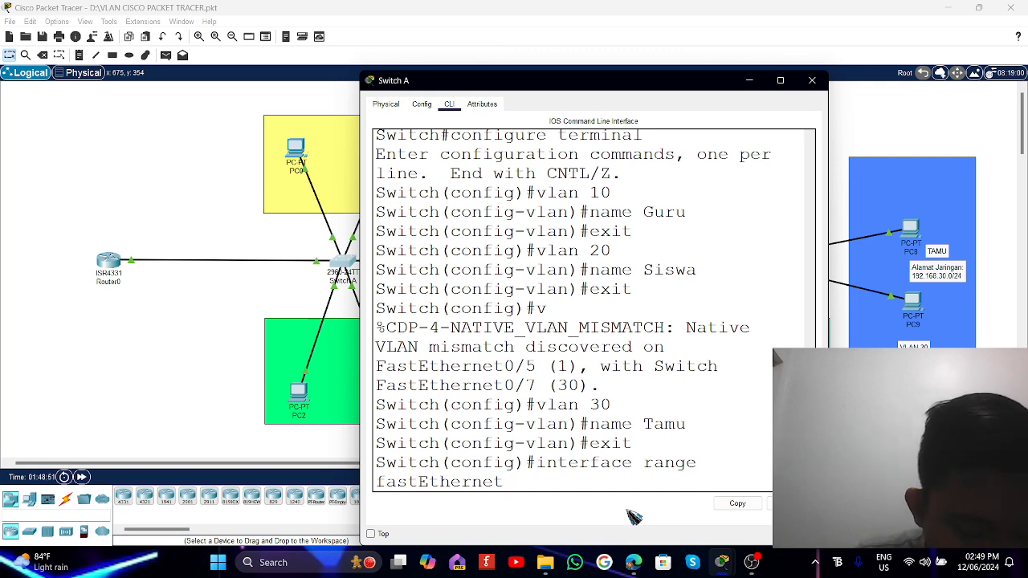
{"action": "type", "text": "0"}
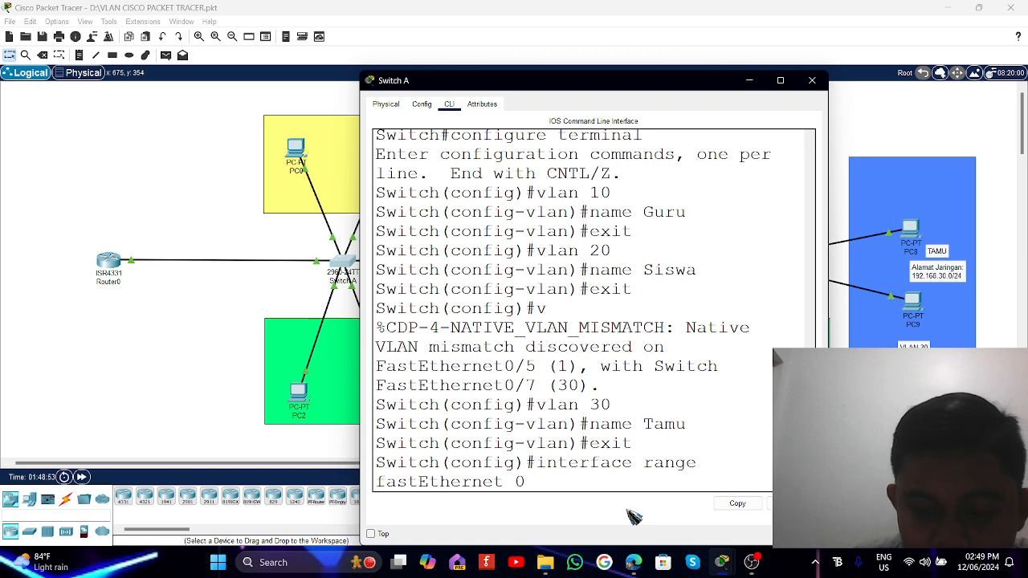
{"action": "type", "text": "/1-2"}
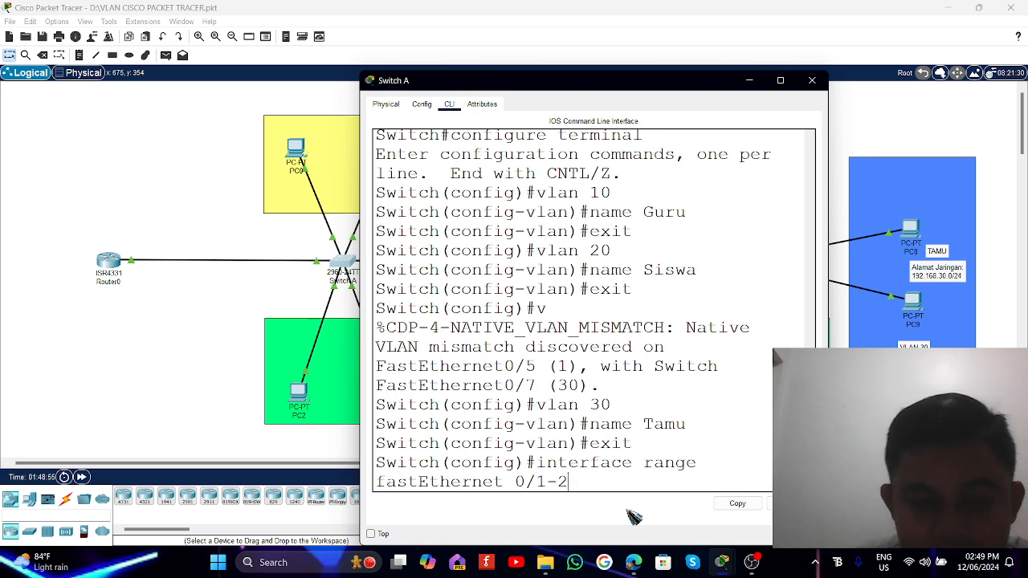
{"action": "key", "text": "Return"}
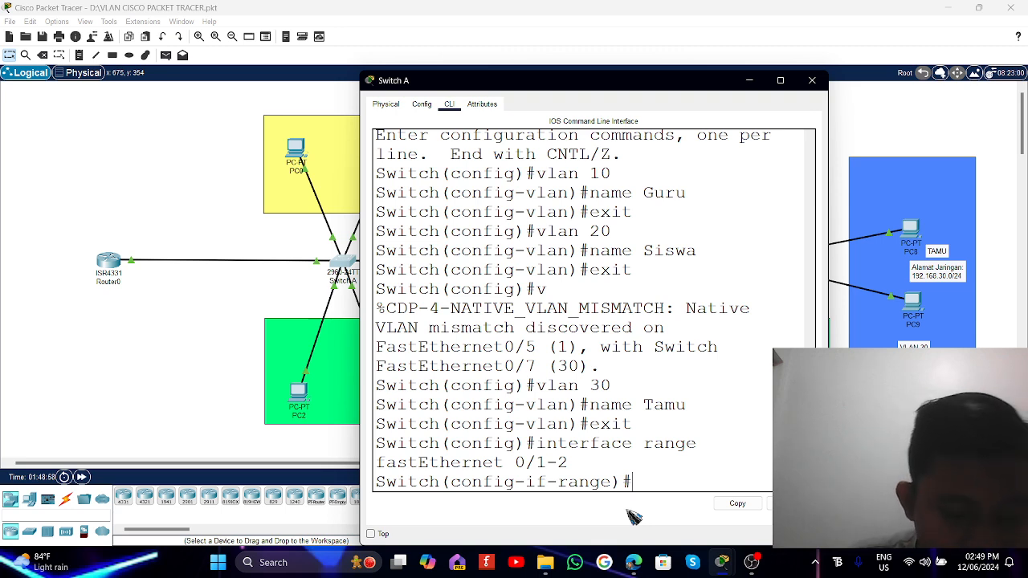
Set ports fastEthernet 0/1-2 to access mode with switchport mode access, issuing the command a second time.
{"action": "type", "text": "switch"}
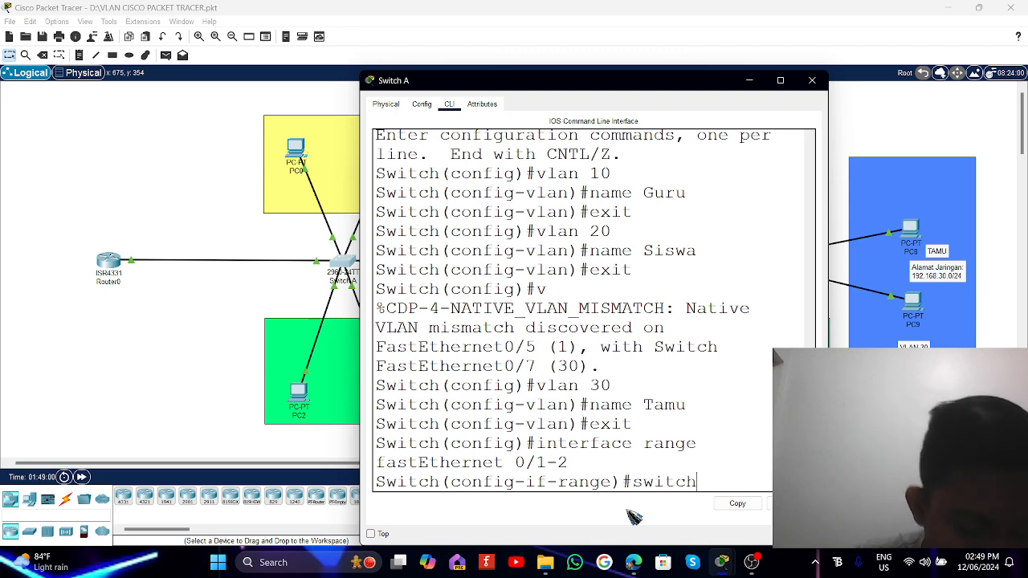
{"action": "type", "text": "port"}
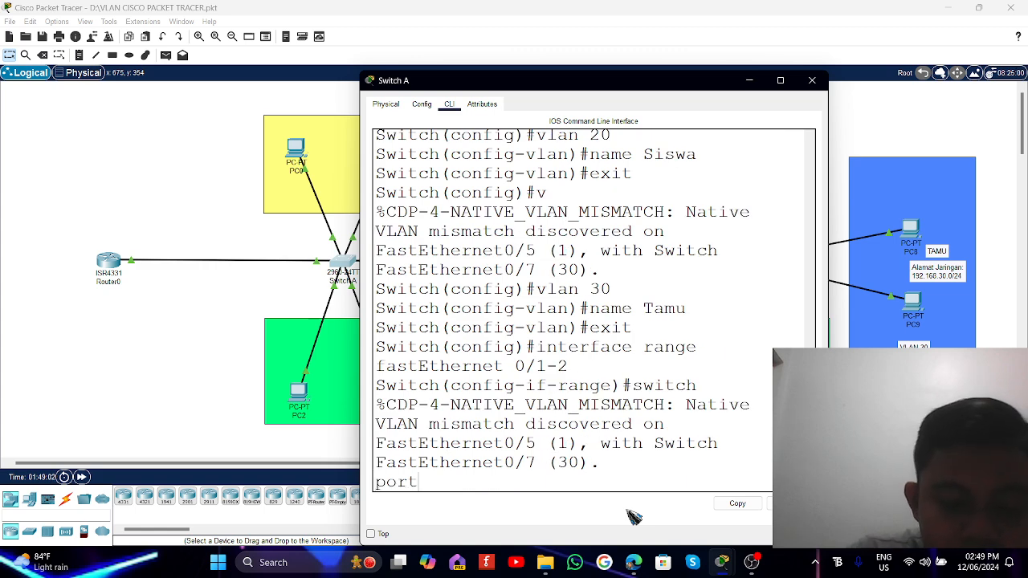
{"action": "type", "text": " mode "}
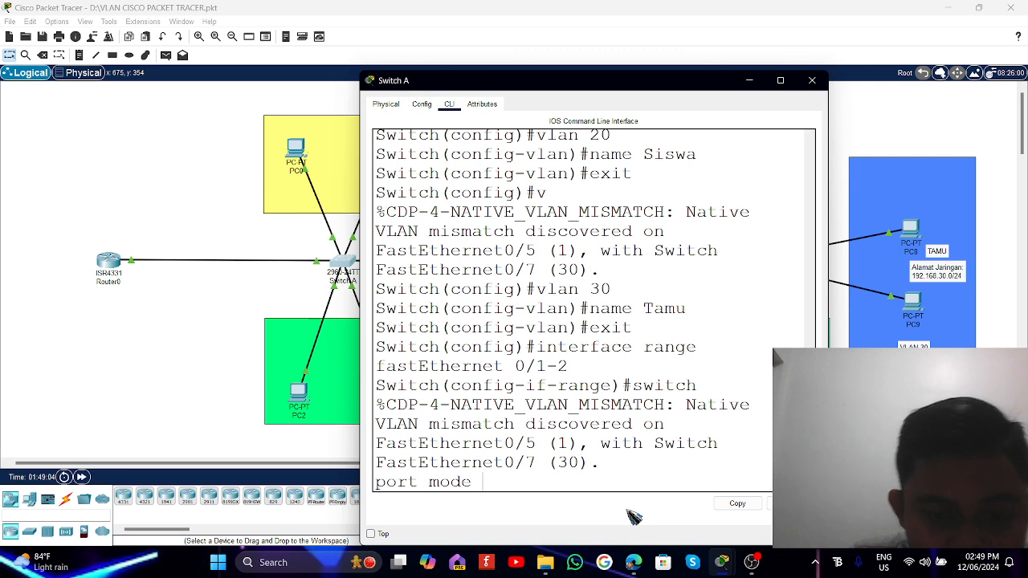
{"action": "type", "text": "access"}
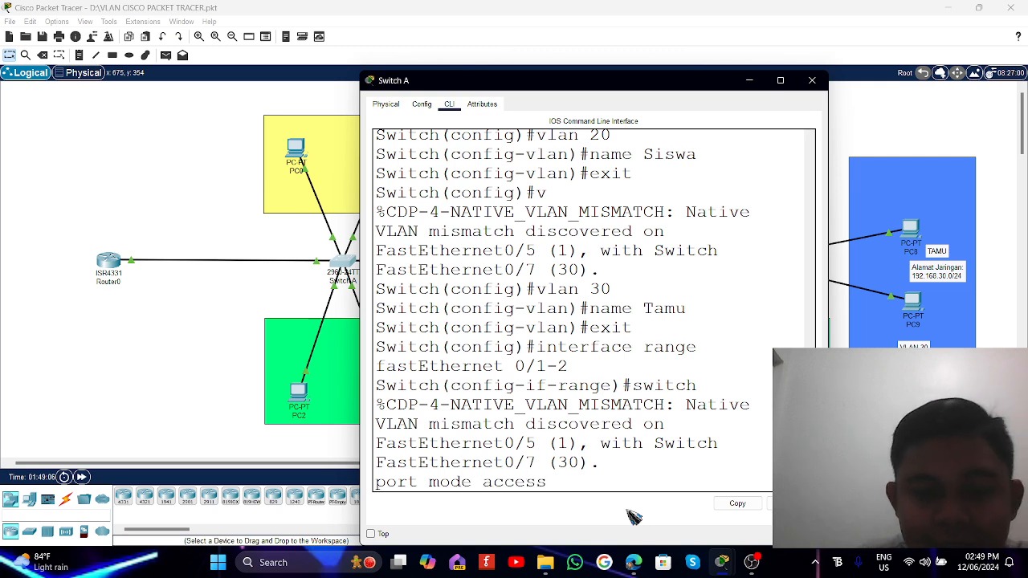
{"action": "key", "text": "Return"}
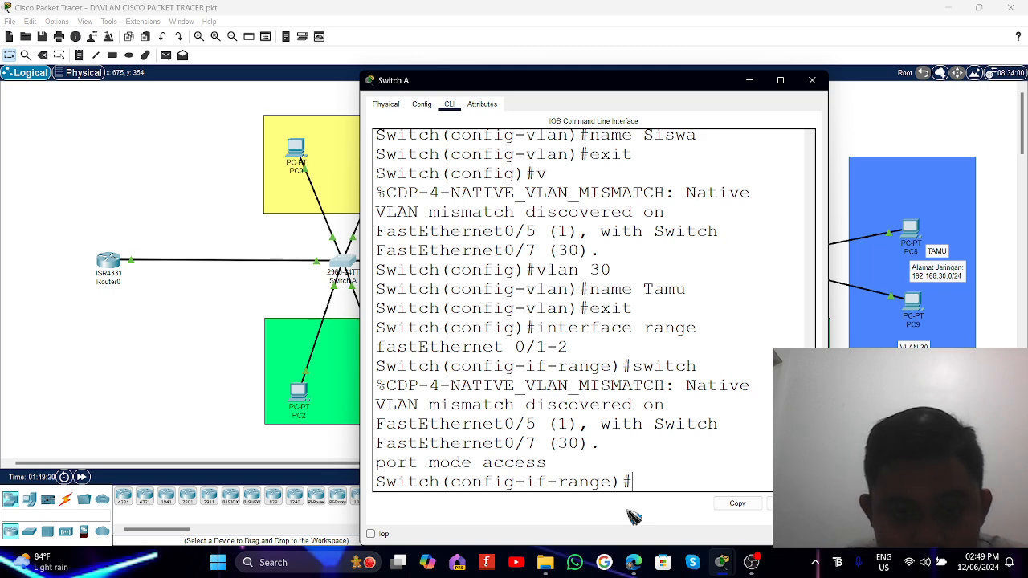
{"action": "type", "text": "switch"}
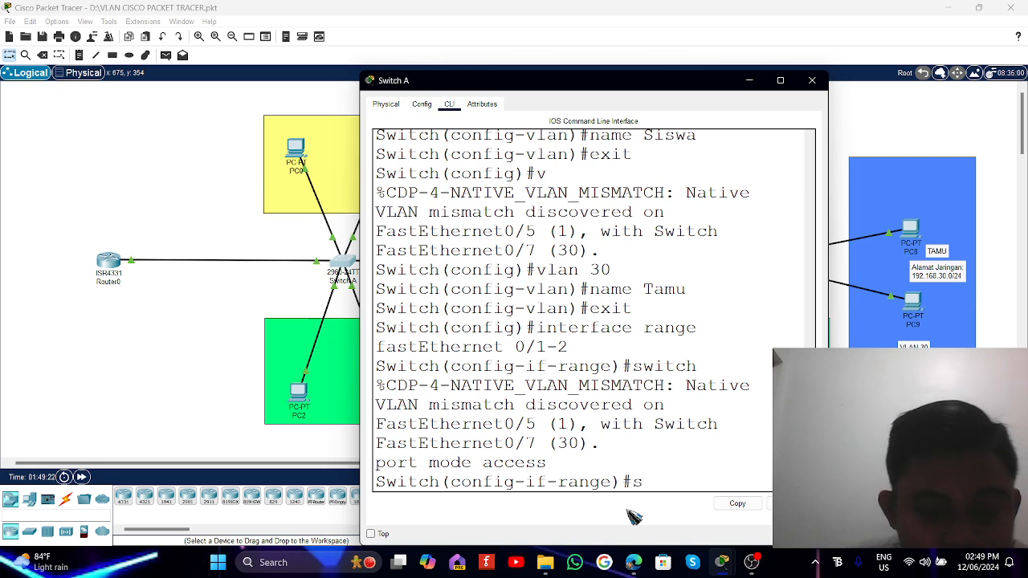
{"action": "type", "text": "po"}
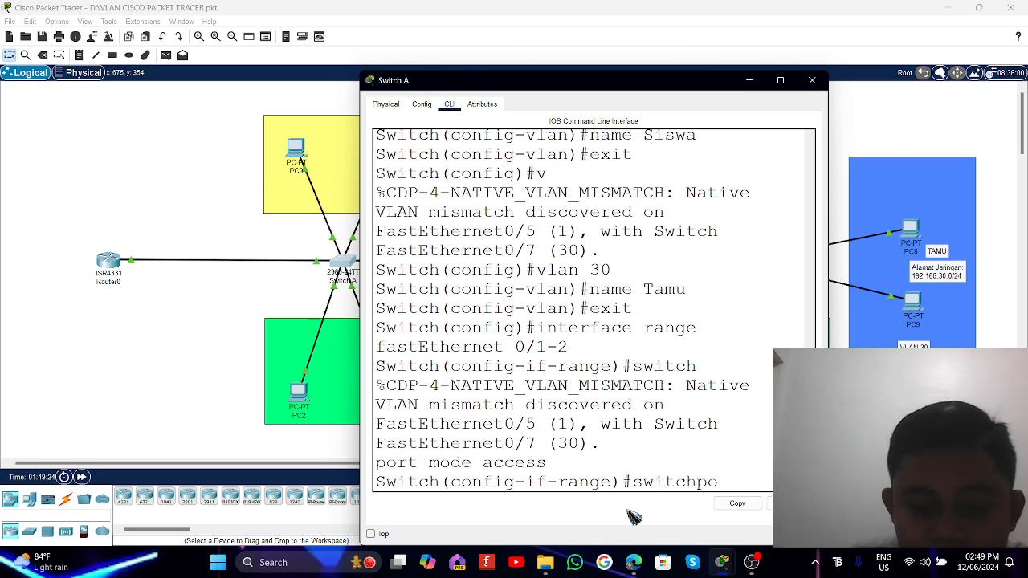
{"action": "type", "text": "rt mo"}
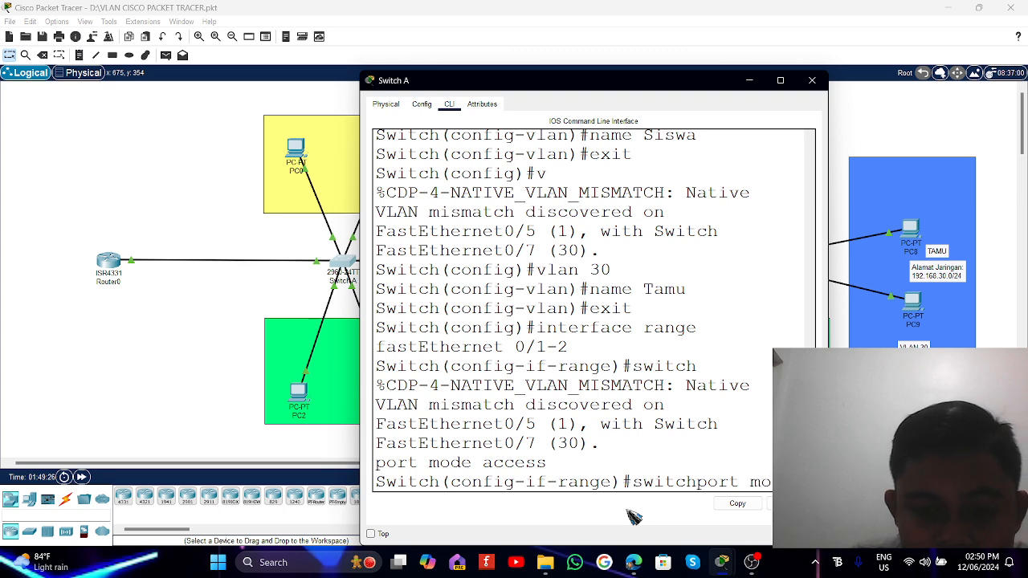
{"action": "type", "text": "de access"}
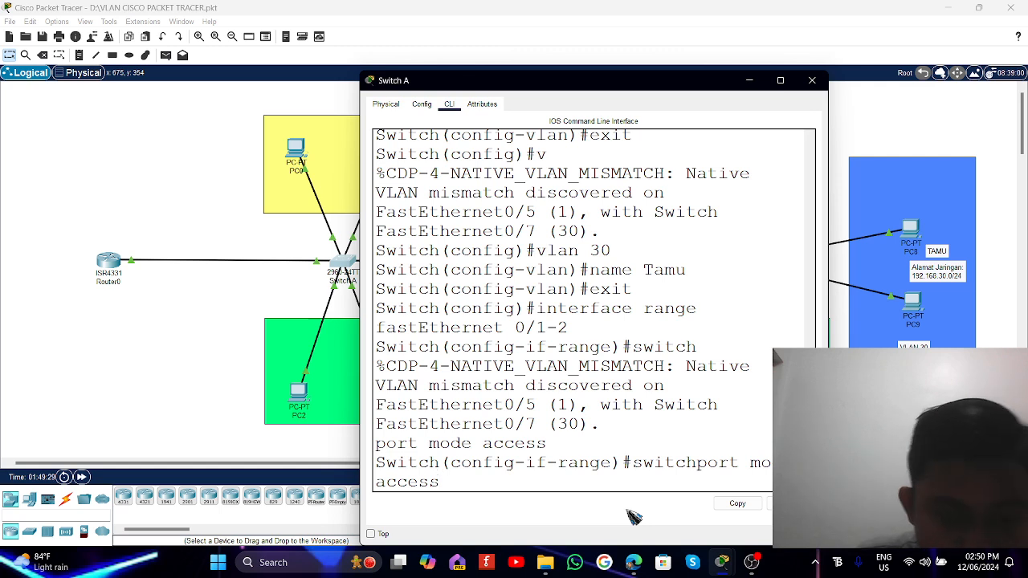
{"action": "key", "text": "Return"}
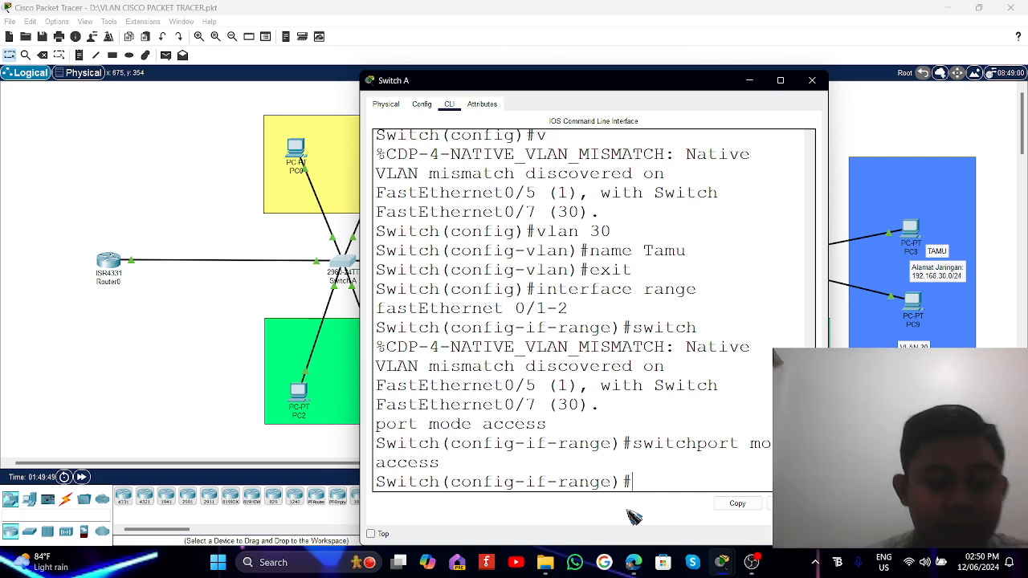
Try to assign ports fastEthernet 0/1-2 to a VLAN with the switchport access command.
{"action": "type", "text": "switchport"}
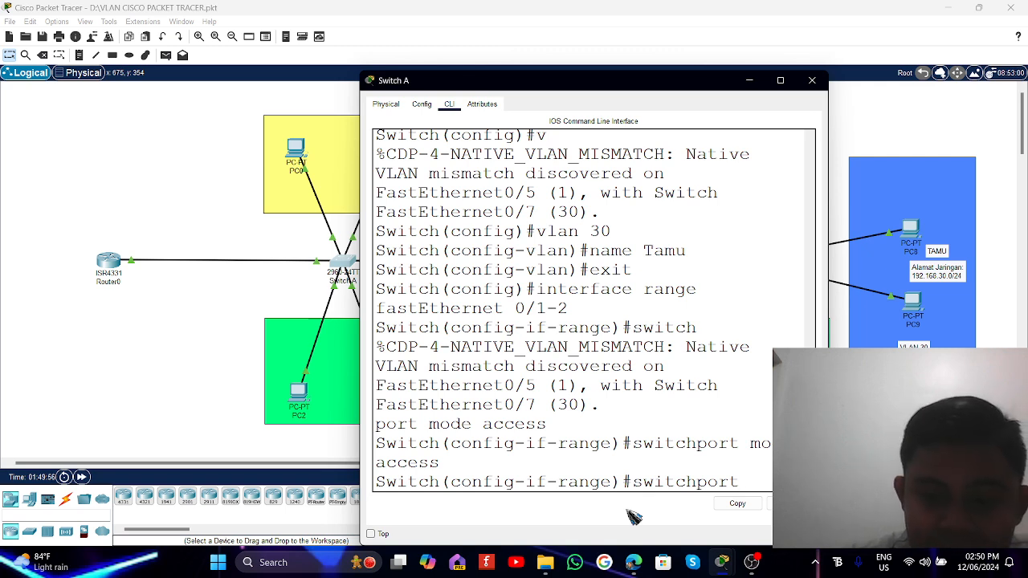
{"action": "type", "text": "ss"}
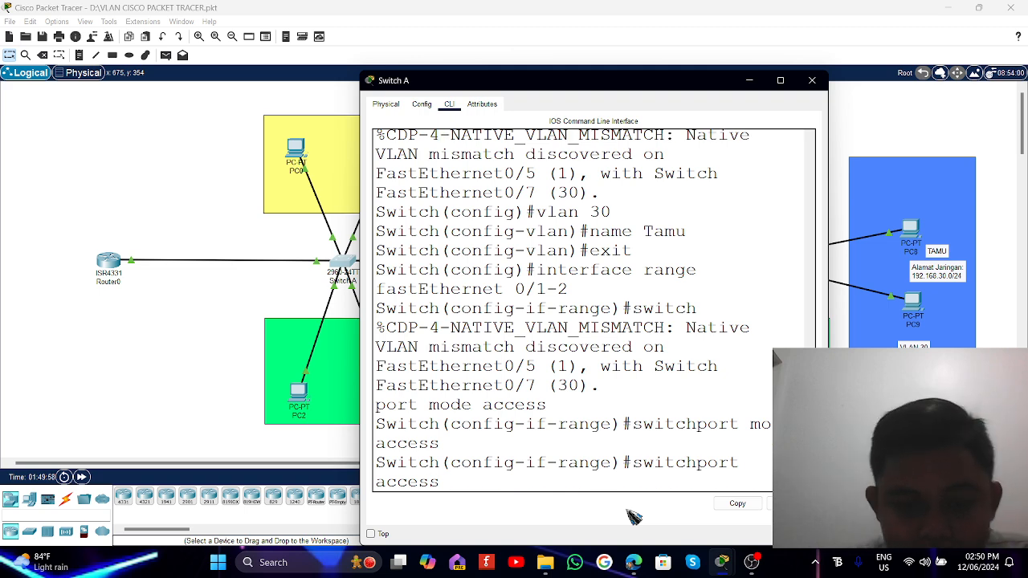
{"action": "type", "text": " vlan"}
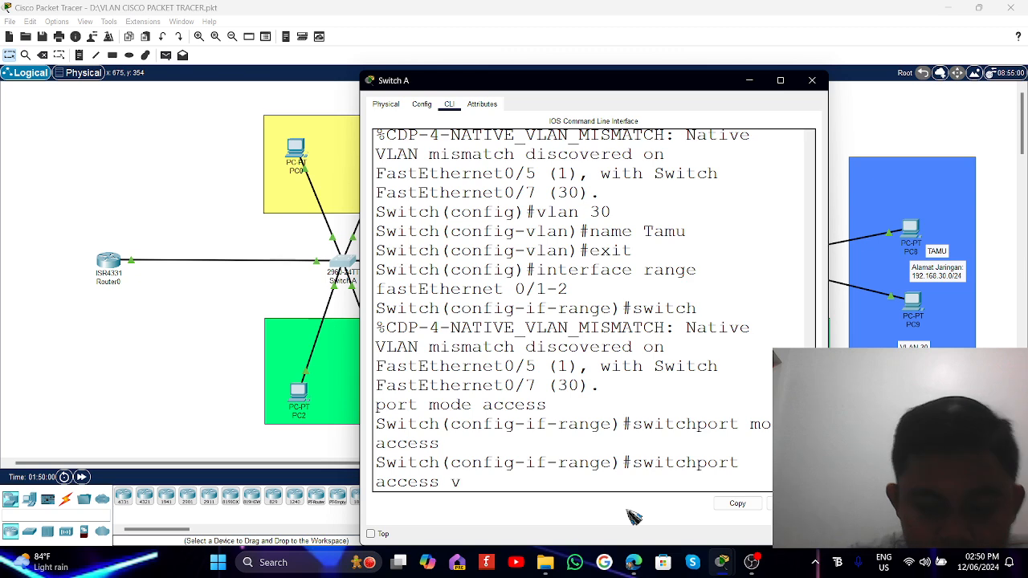
{"action": "key", "text": "BackSpace"}
{"action": "key", "text": "BackSpace"}
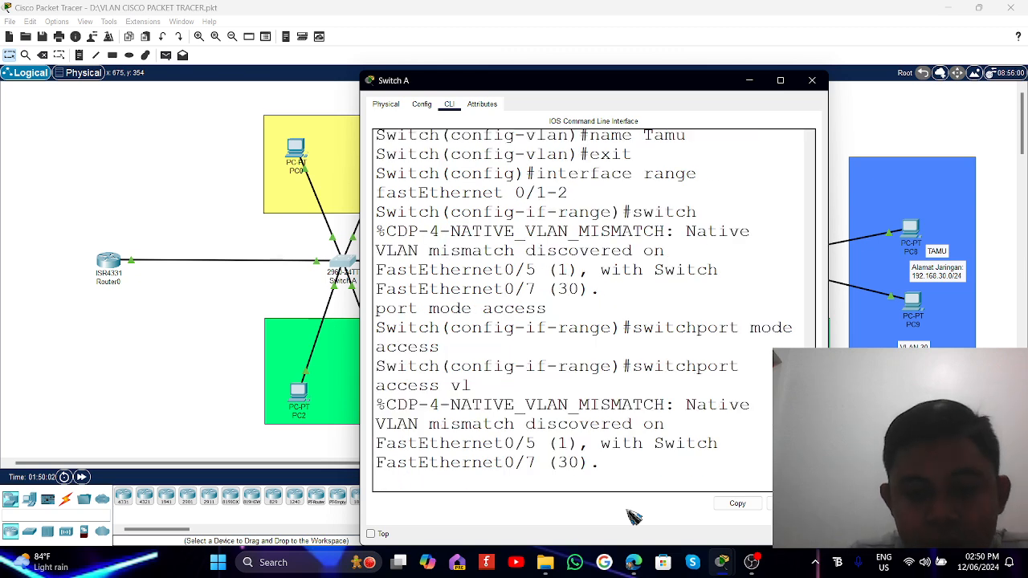
{"action": "key", "text": "Return"}
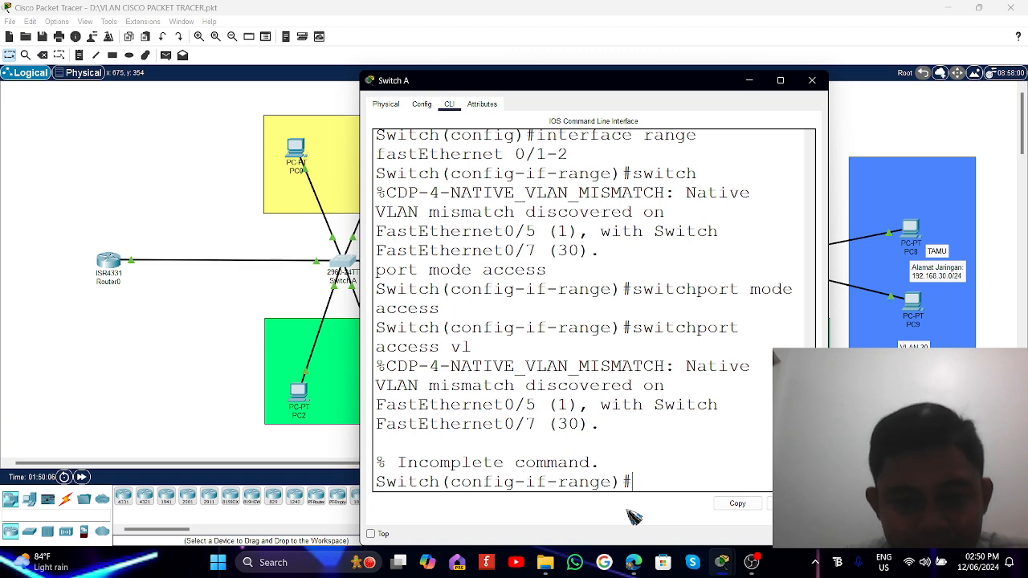
Assign ports fastEthernet 0/1-2 on Switch A to access VLAN 10 and return to global configuration mode.
{"action": "type", "text": "swit"}
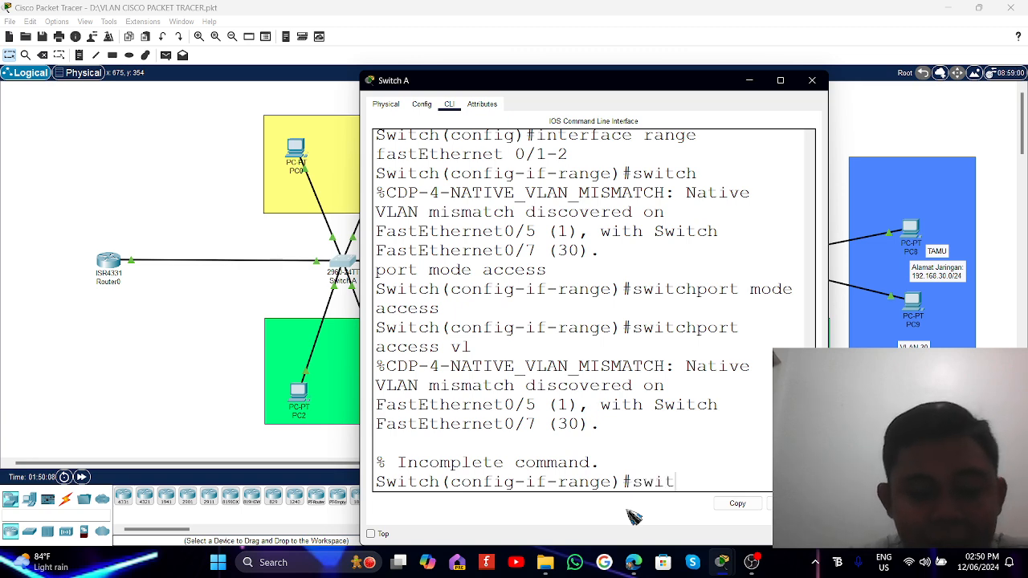
{"action": "type", "text": "chport"}
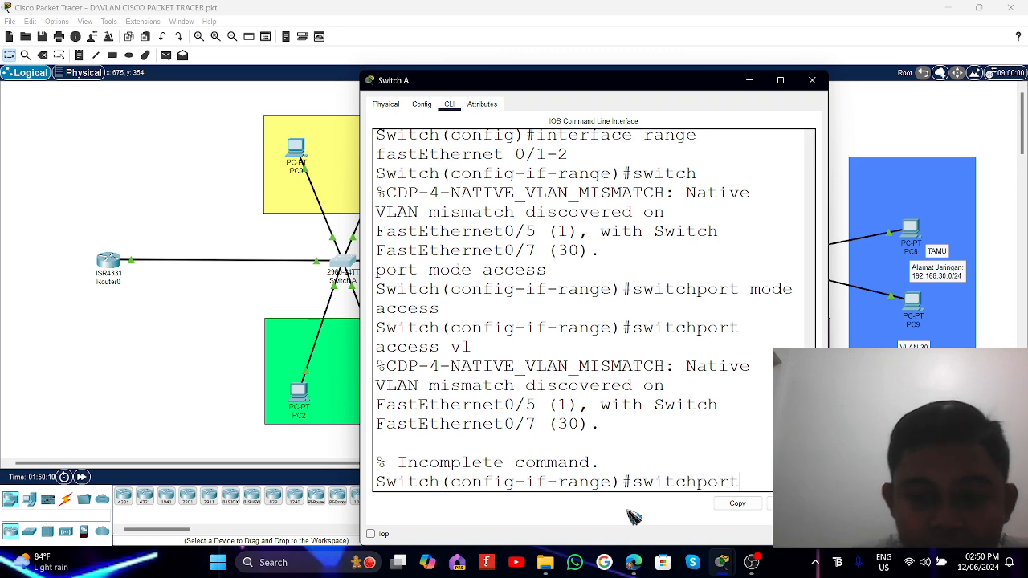
{"action": "type", "text": " ac"}
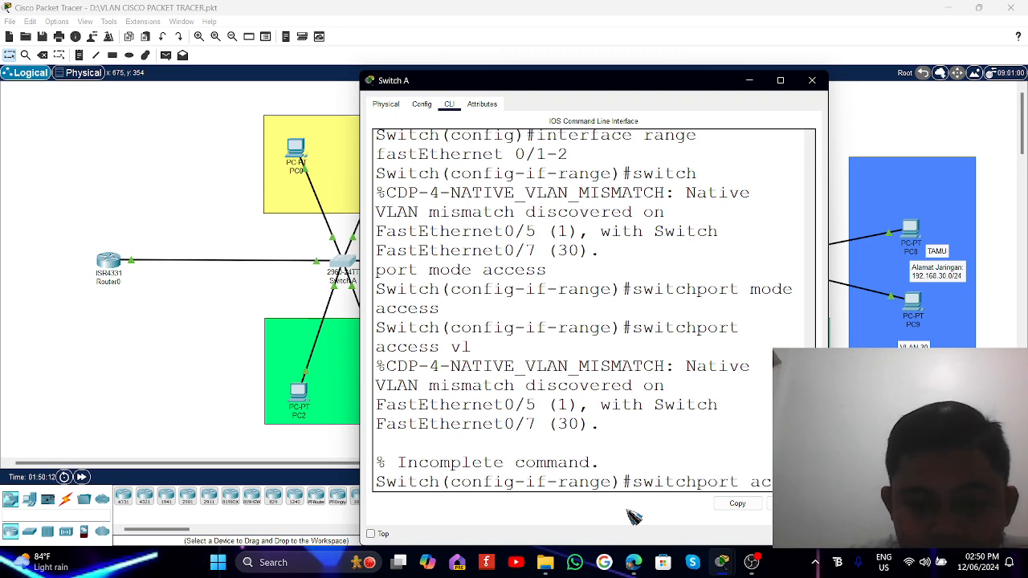
{"action": "type", "text": "cess vl"}
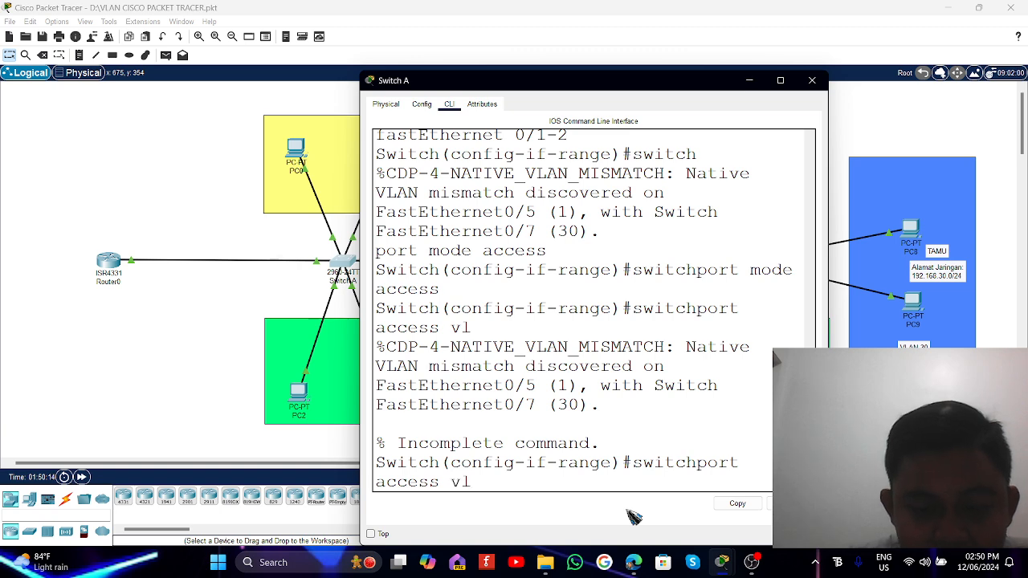
{"action": "type", "text": "an 10"}
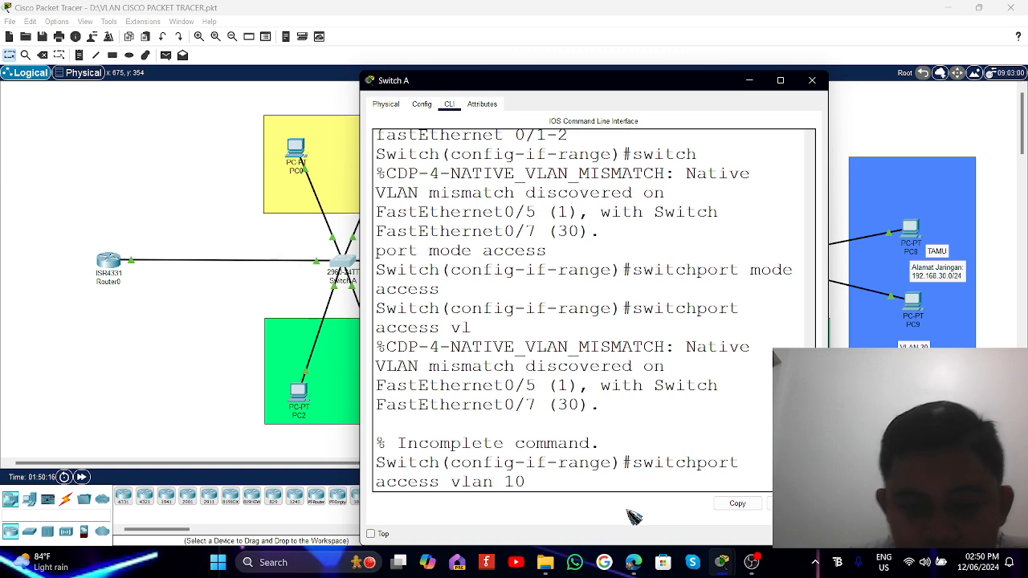
{"action": "key", "text": "Return"}
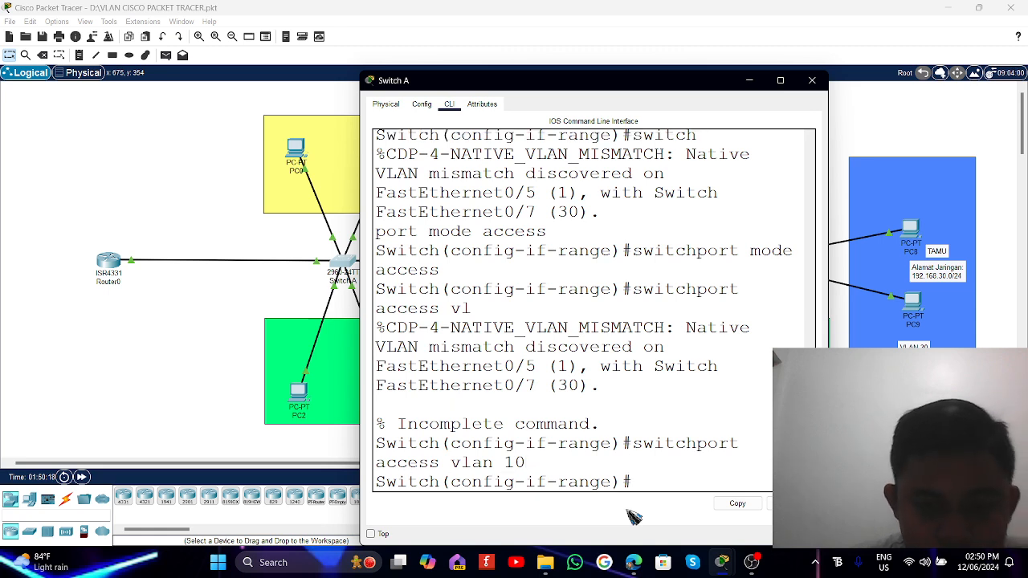
{"action": "type", "text": "exit"}
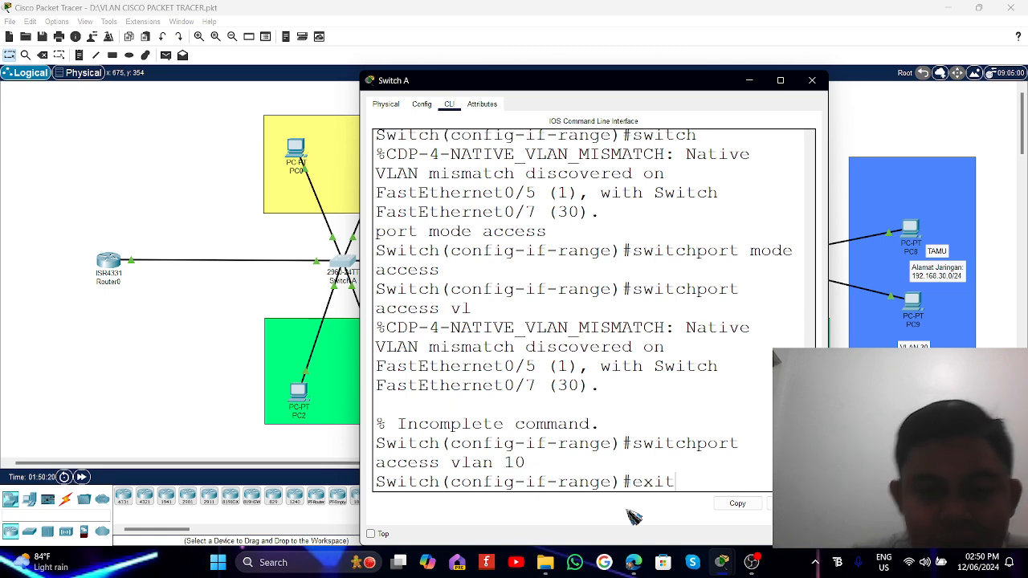
{"action": "key", "text": "Return"}
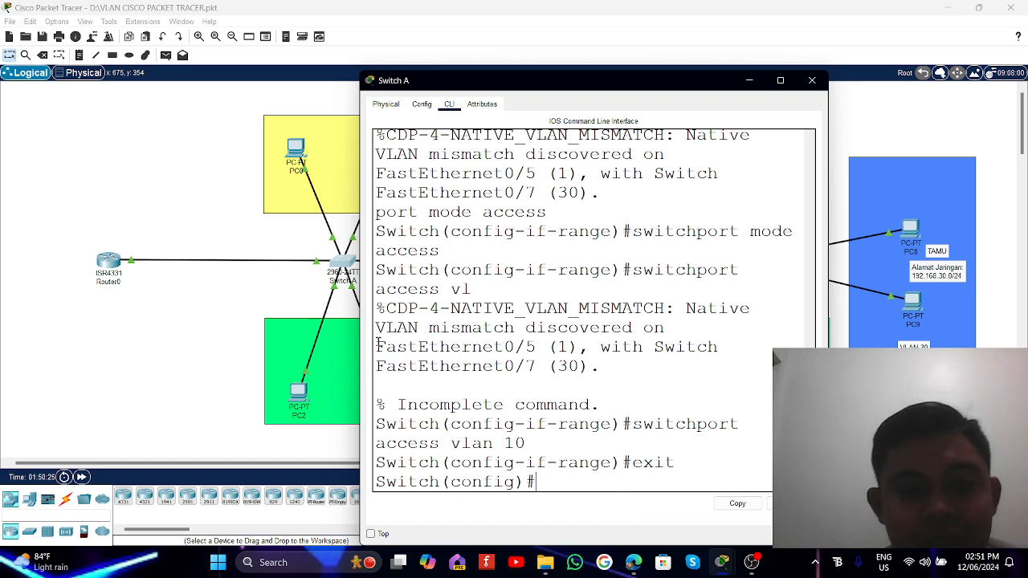
Review the switchport mode access and switchport access vlan 10 commands and the native VLAN mismatch message in the Switch A console.
{"action": "left_click_drag", "start_coordinate": [376, 346], "coordinate": [644, 357]}
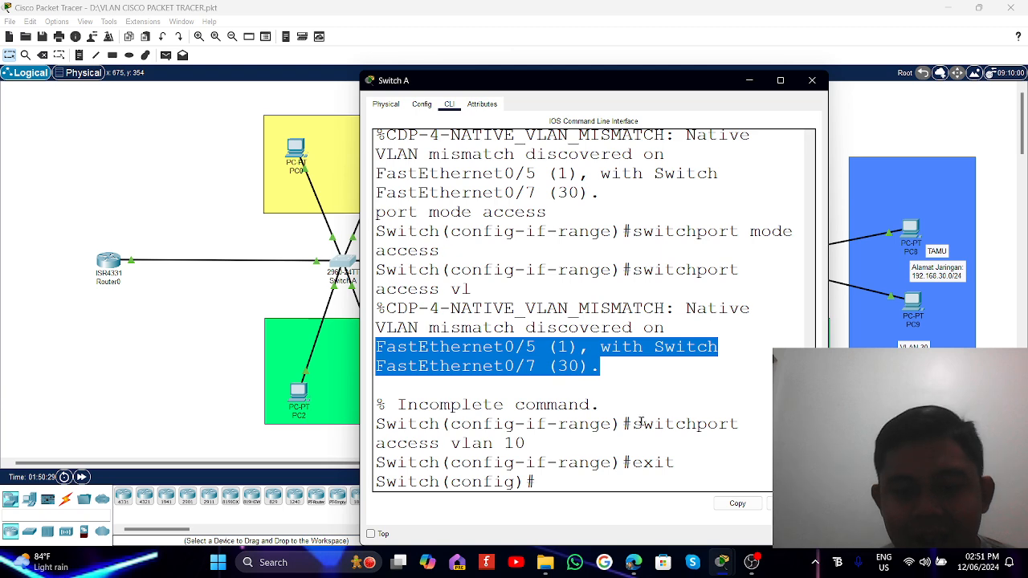
{"action": "left_click_drag", "start_coordinate": [635, 423], "coordinate": [631, 443]}
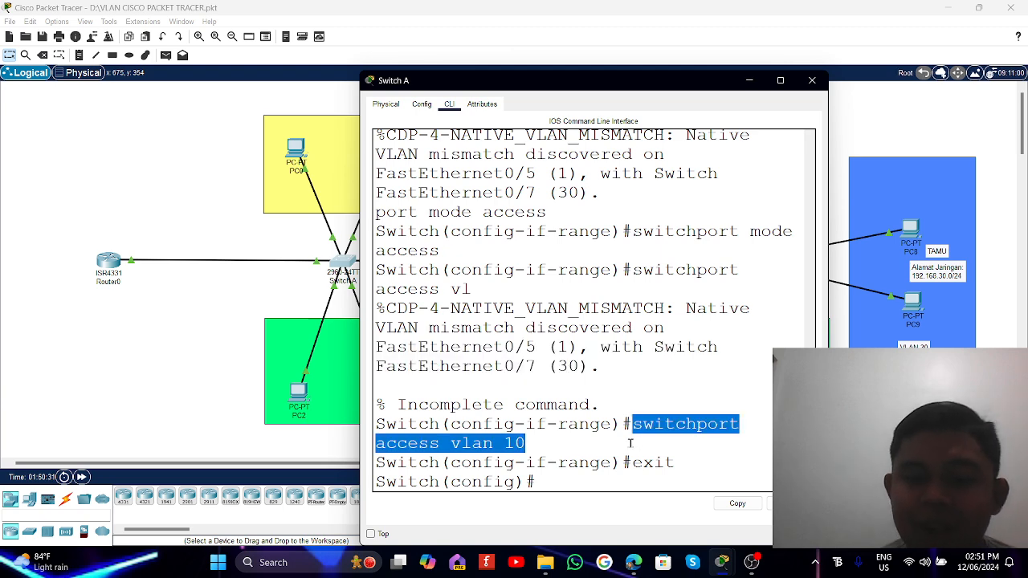
{"action": "left_click", "coordinate": [623, 296]}
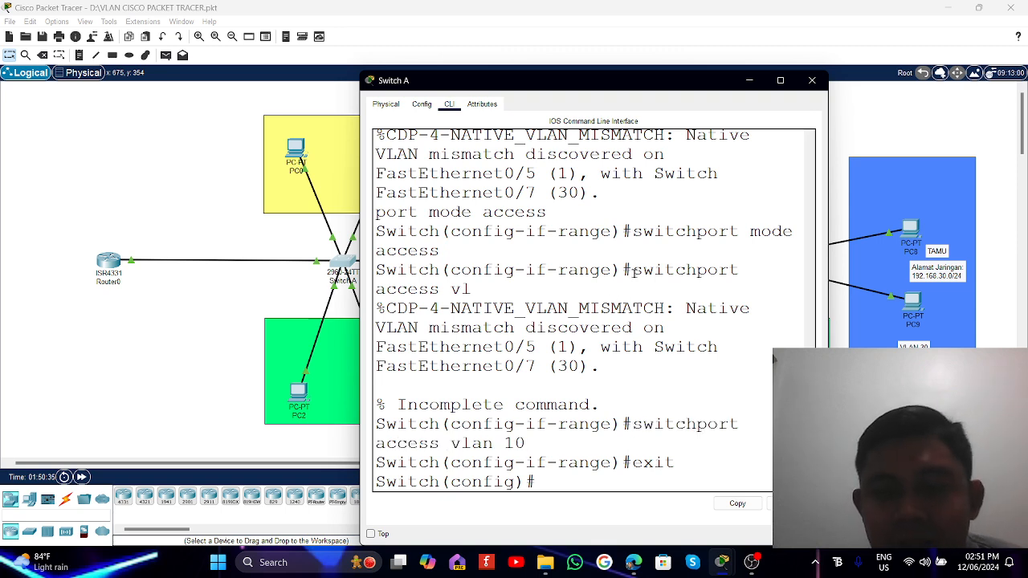
{"action": "left_click_drag", "start_coordinate": [634, 274], "coordinate": [629, 323]}
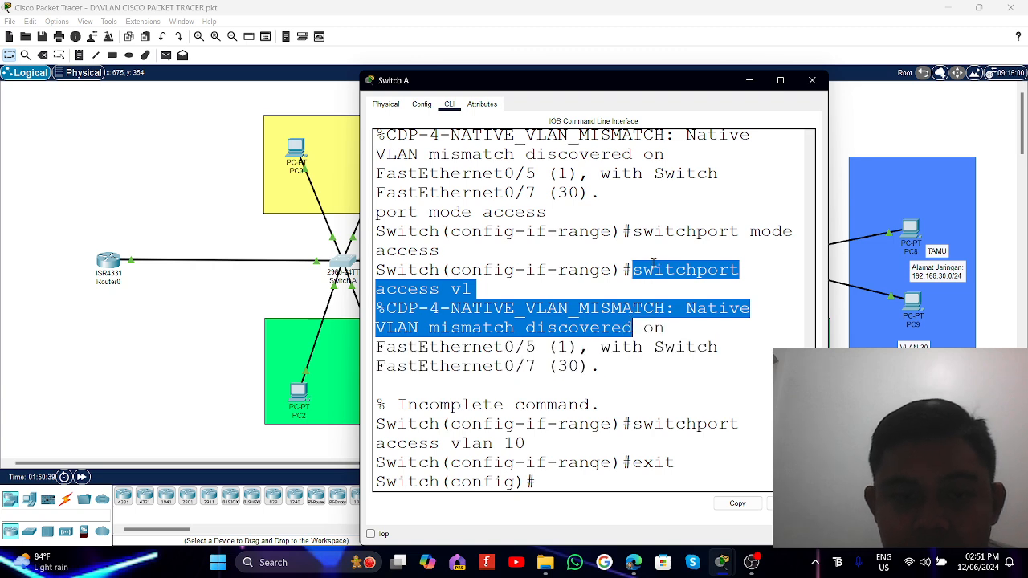
{"action": "left_click", "coordinate": [654, 265]}
{"action": "left_click_drag", "start_coordinate": [632, 231], "coordinate": [664, 255]}
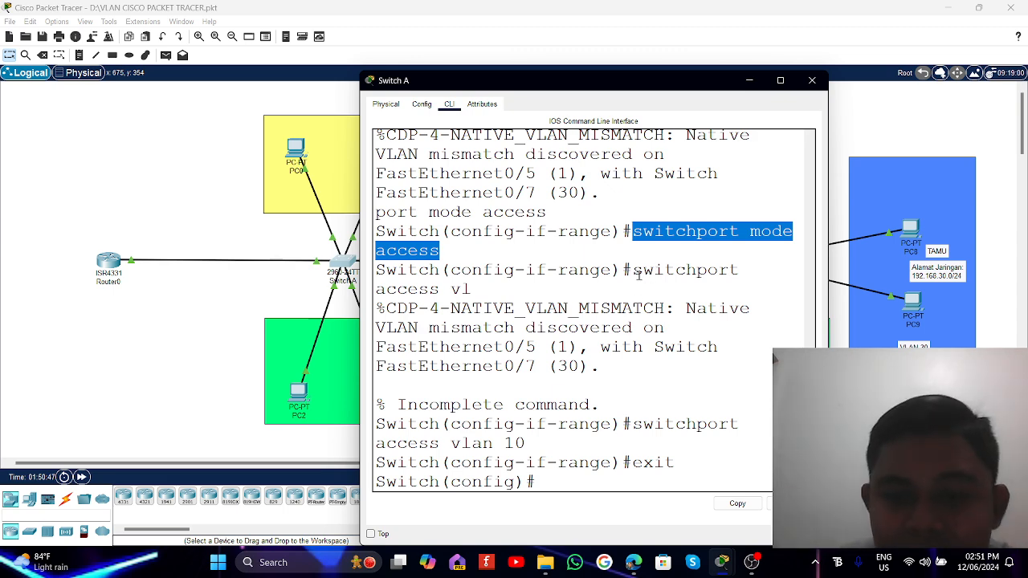
{"action": "left_click_drag", "start_coordinate": [634, 271], "coordinate": [673, 310]}
{"action": "left_click_drag", "start_coordinate": [567, 327], "coordinate": [538, 327]}
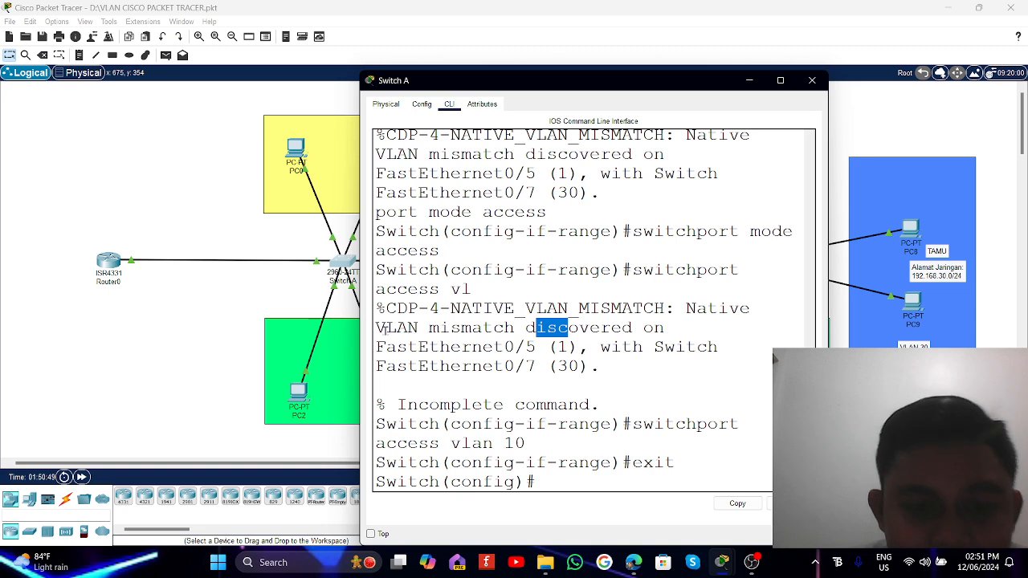
{"action": "left_click", "coordinate": [376, 327]}
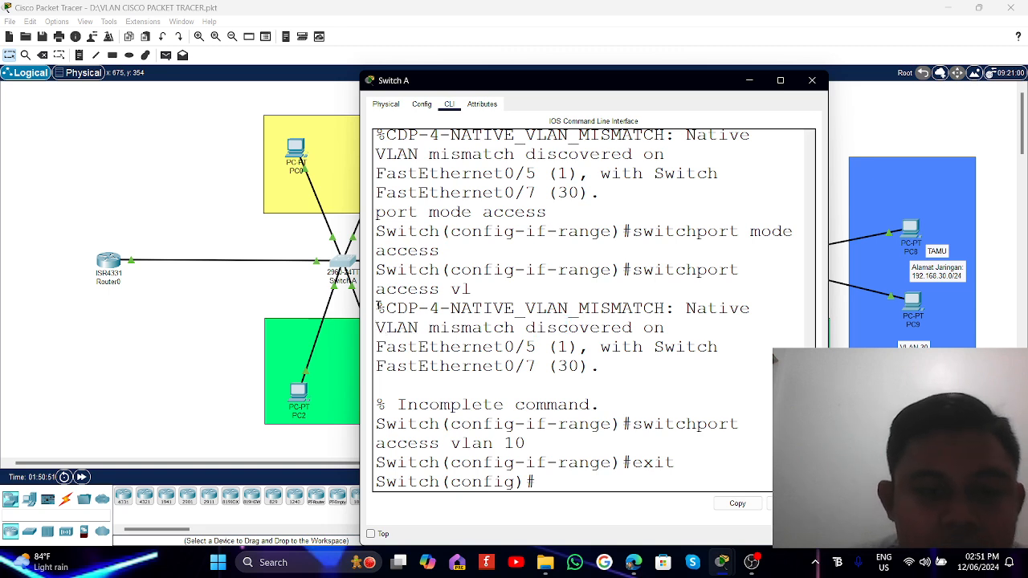
{"action": "left_click_drag", "start_coordinate": [378, 305], "coordinate": [634, 363]}
{"action": "left_click", "coordinate": [642, 463]}
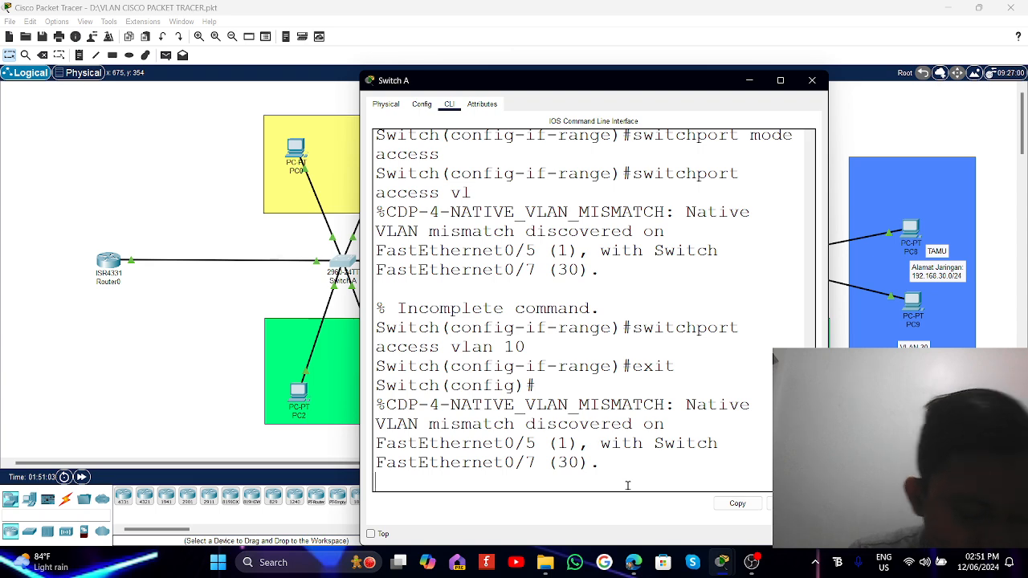
Enter interface range configuration for ports fastEthernet 0/3-4 on Switch A, correcting the misspelled range keyword.
{"action": "key", "text": "Return"}
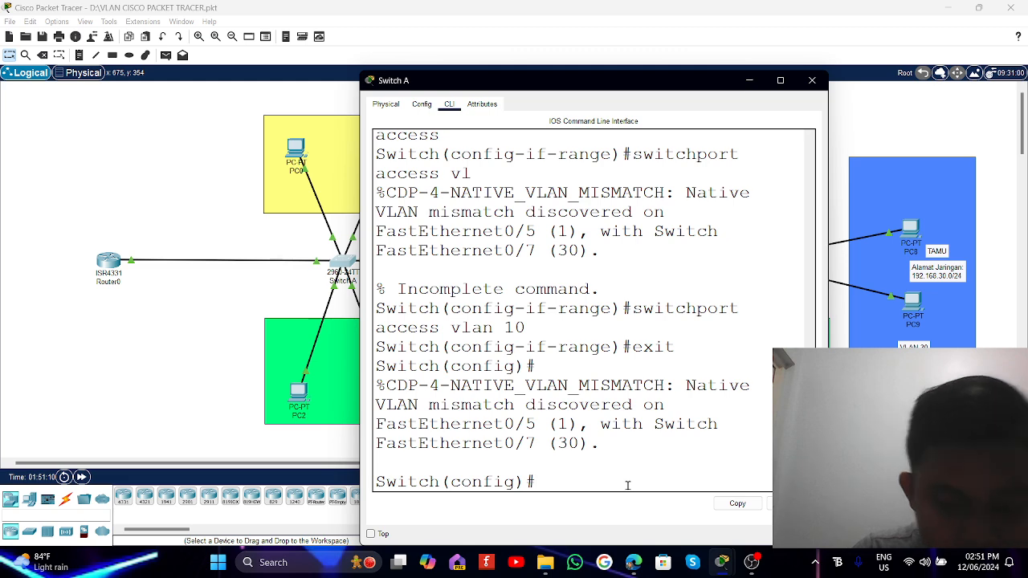
{"action": "type", "text": "interface"}
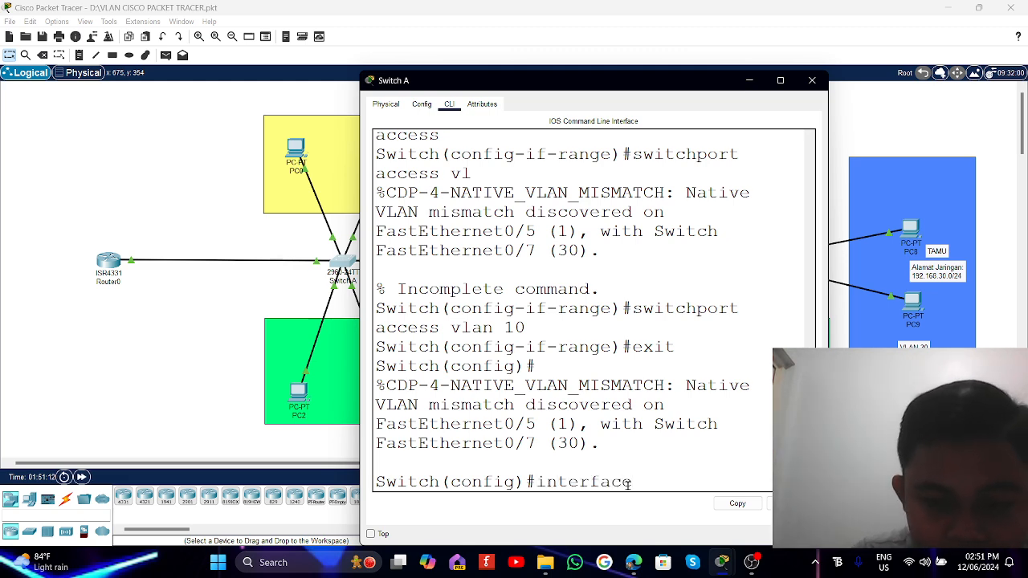
{"action": "type", "text": " tange "}
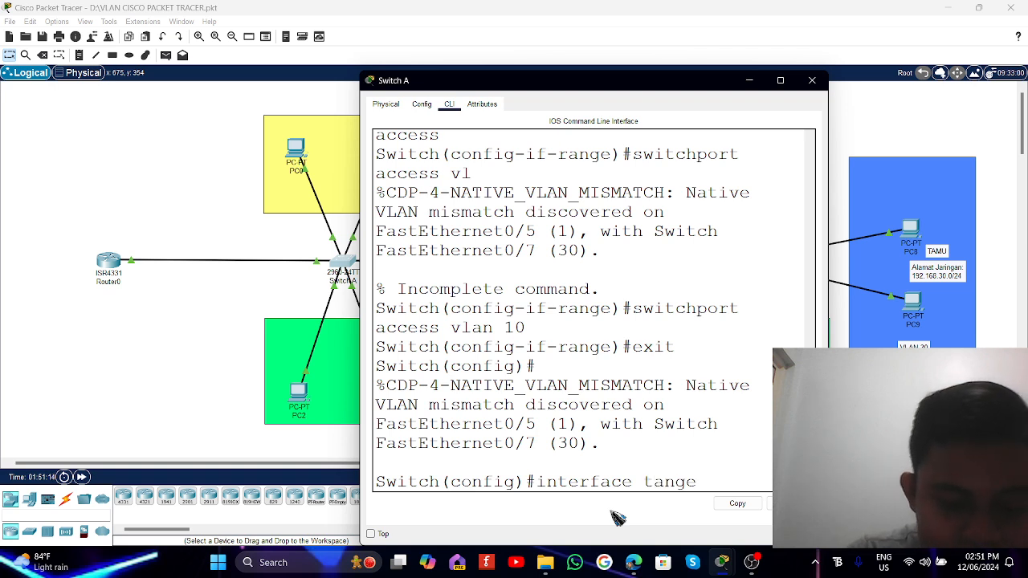
{"action": "type", "text": "fast"}
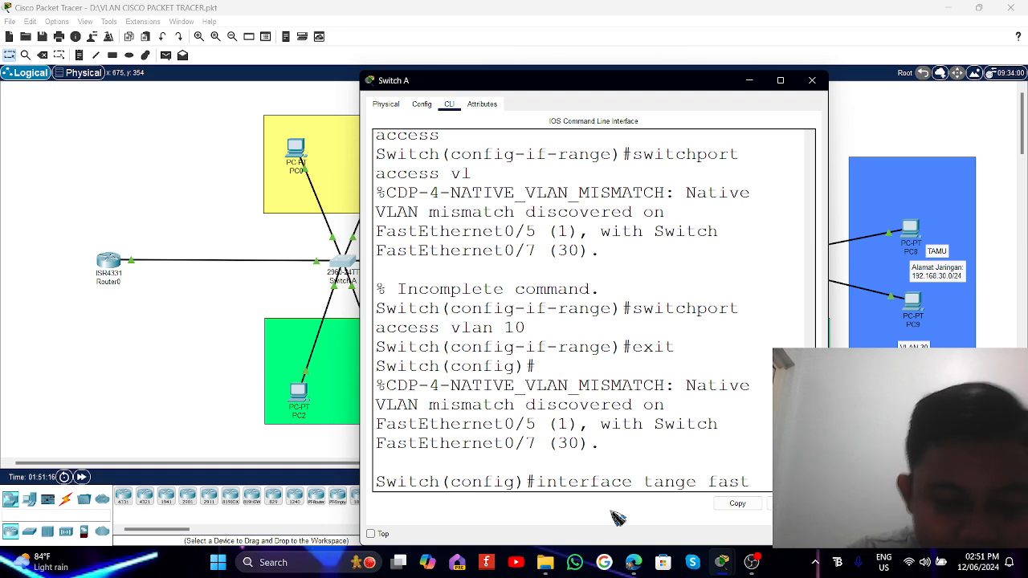
{"action": "type", "text": " Ethernet"}
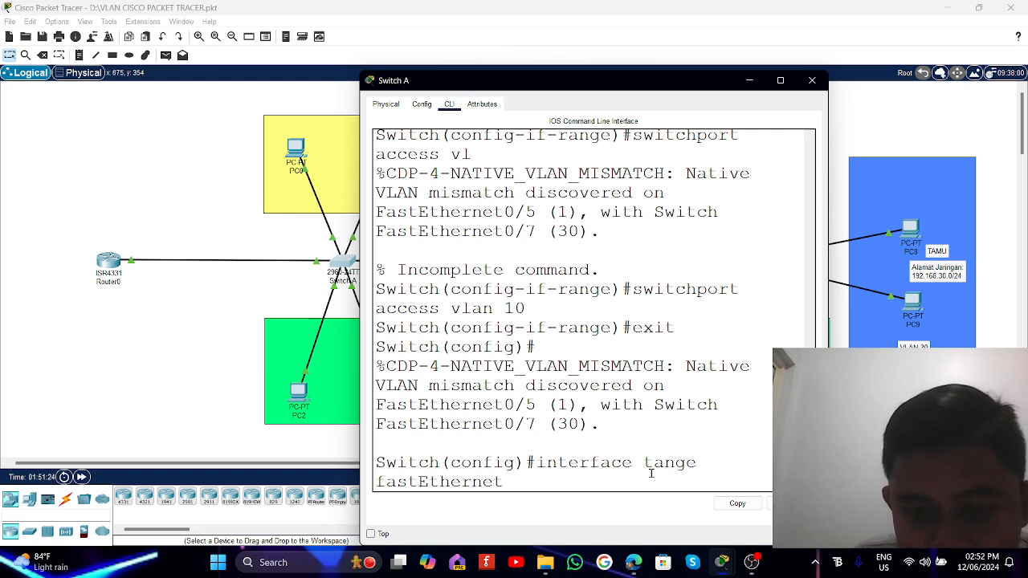
{"action": "key", "text": "BackSpace"}
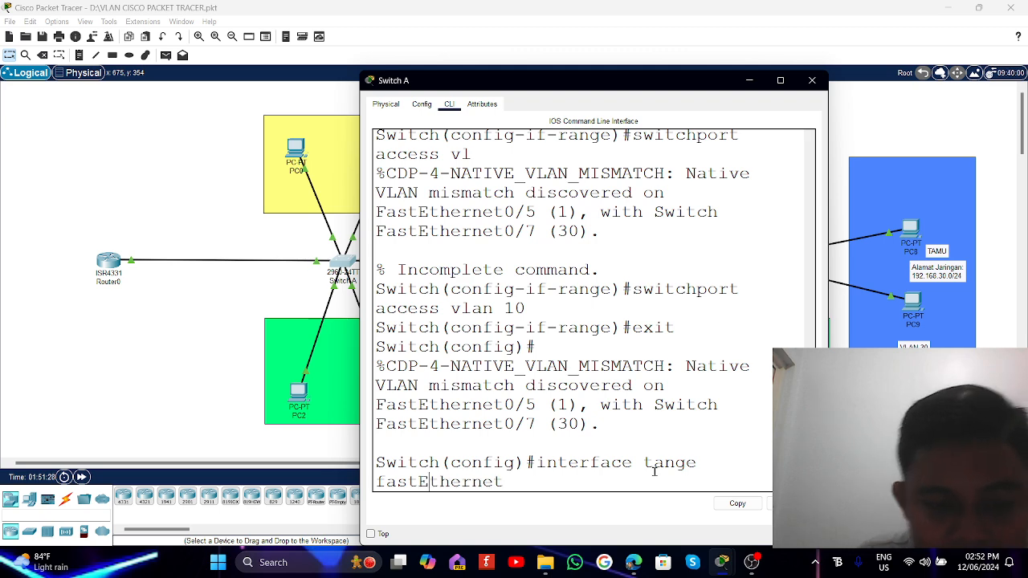
{"action": "key", "text": "BackSpace"}
{"action": "key", "text": "BackSpace"}
{"action": "key", "text": "BackSpace"}
{"action": "key", "text": "BackSpace"}
{"action": "key", "text": "BackSpace"}
{"action": "key", "text": "BackSpace"}
{"action": "key", "text": "BackSpace"}
{"action": "key", "text": "BackSpace"}
{"action": "key", "text": "BackSpace"}
{"action": "key", "text": "BackSpace"}
{"action": "key", "text": "BackSpace"}
{"action": "key", "text": "BackSpace"}
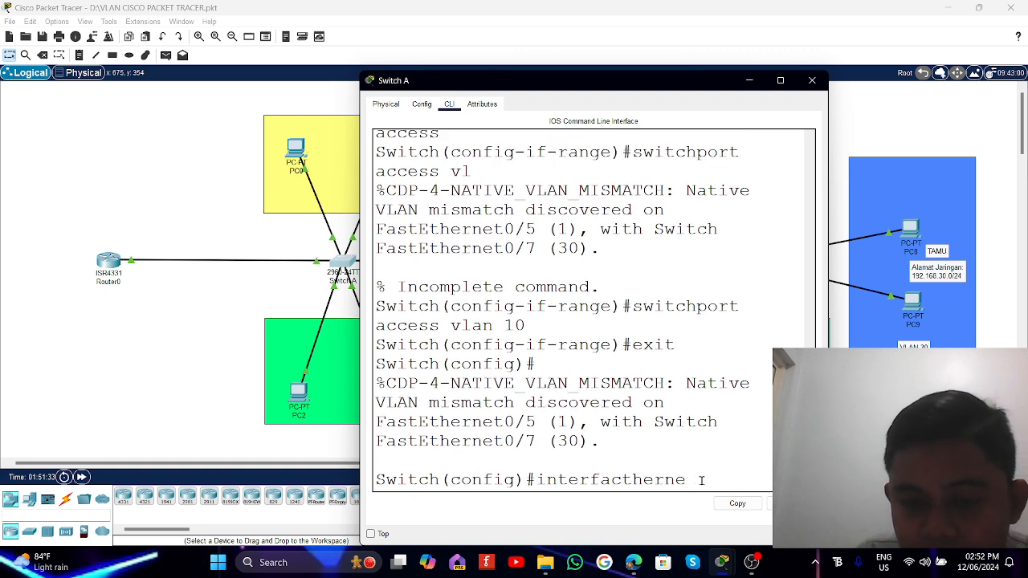
{"action": "key", "text": "BackSpace"}
{"action": "key", "text": "BackSpace"}
{"action": "key", "text": "BackSpace"}
{"action": "key", "text": "BackSpace"}
{"action": "key", "text": "BackSpace"}
{"action": "key", "text": "BackSpace"}
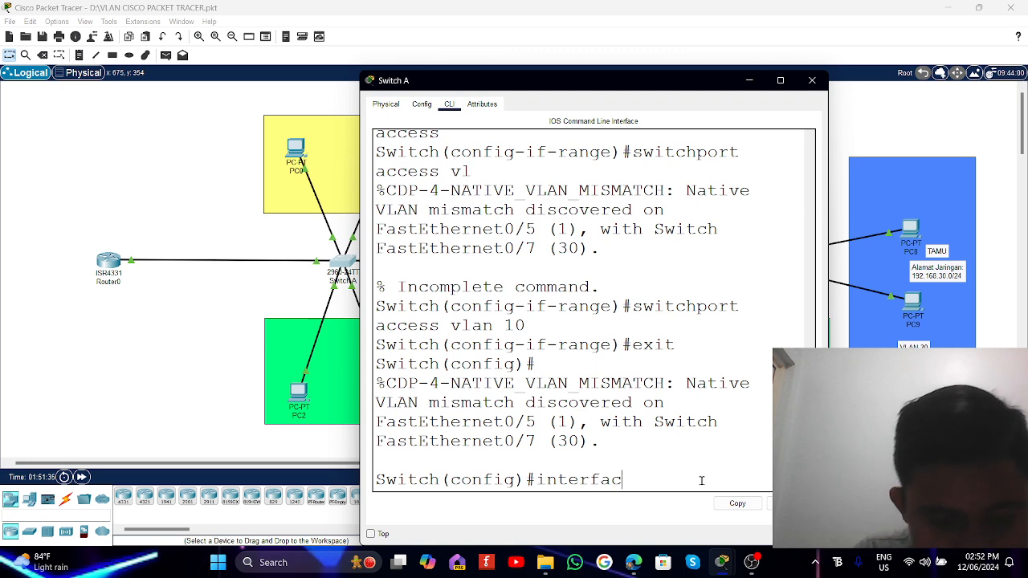
{"action": "type", "text": "e"}
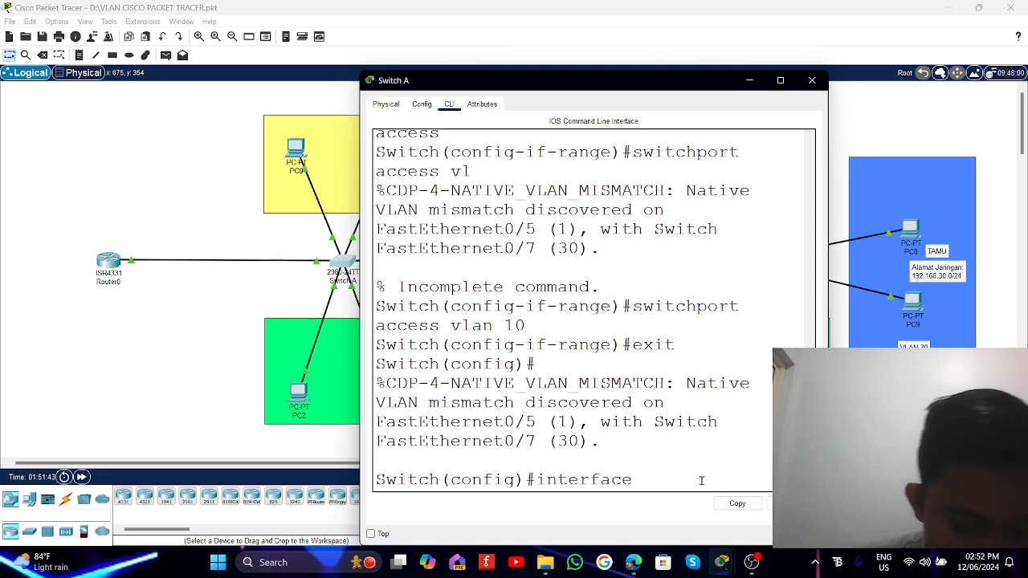
{"action": "type", "text": "range "}
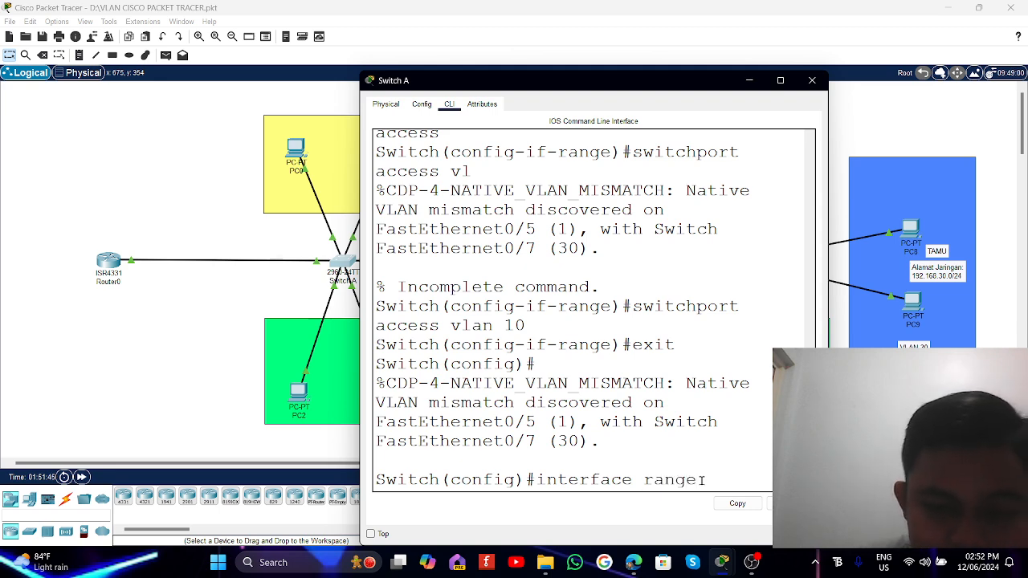
{"action": "type", "text": "fast"}
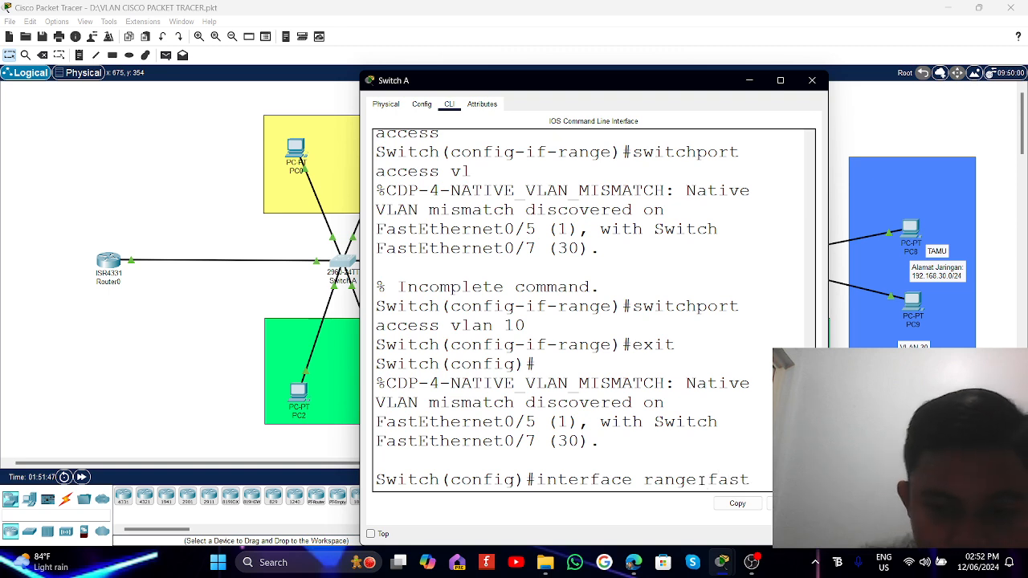
{"action": "type", "text": "Ethernet"}
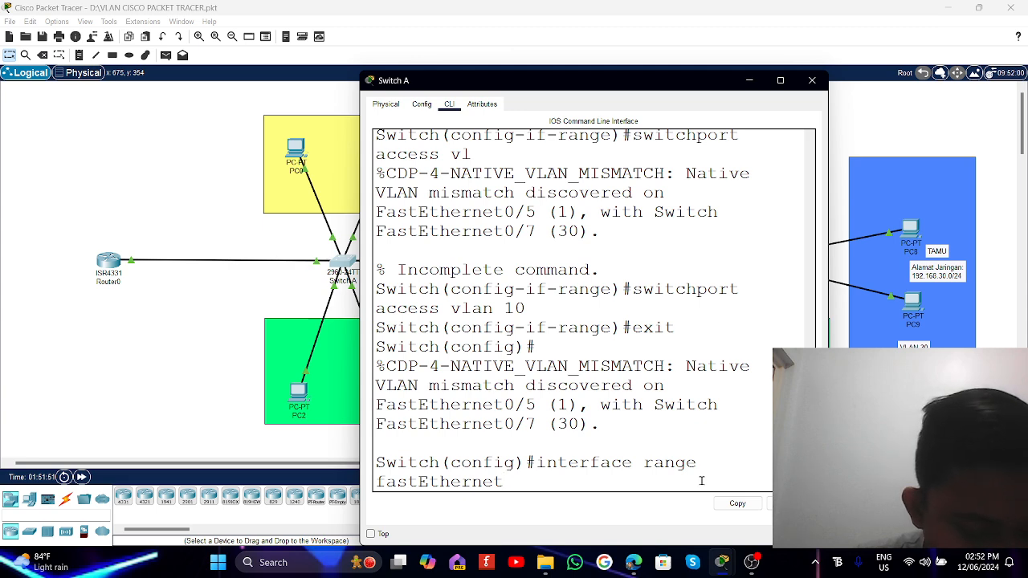
{"action": "type", "text": " 0/3"}
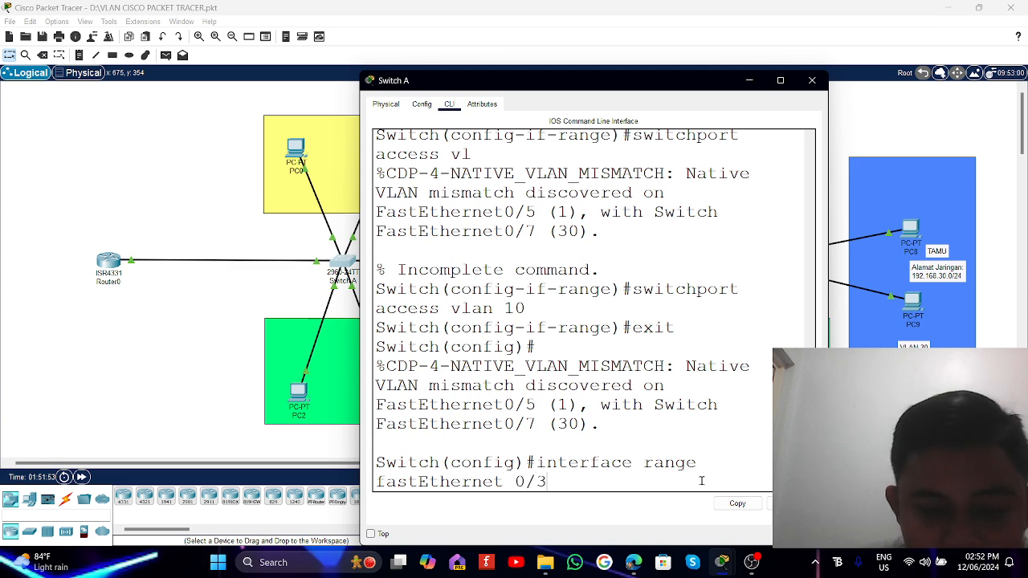
{"action": "type", "text": "-4"}
{"action": "key", "text": "Return"}
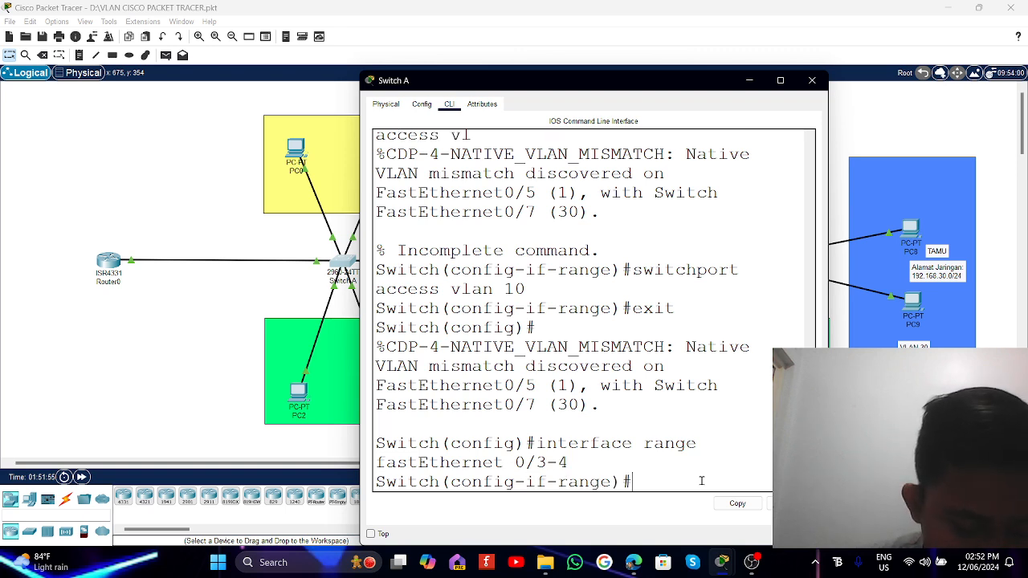
{"action": "type", "text": "sw"}
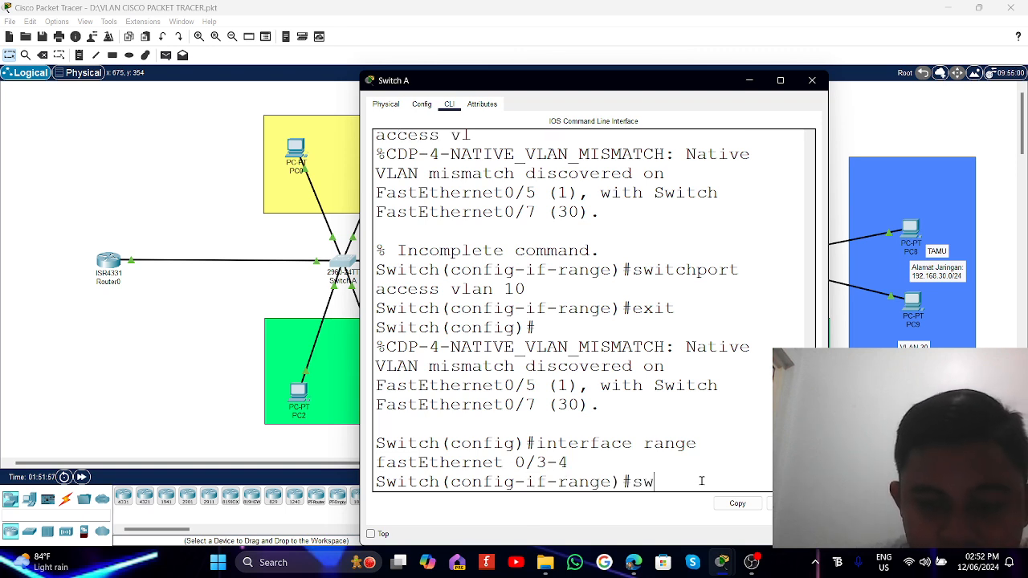
{"action": "type", "text": "itchpor"}
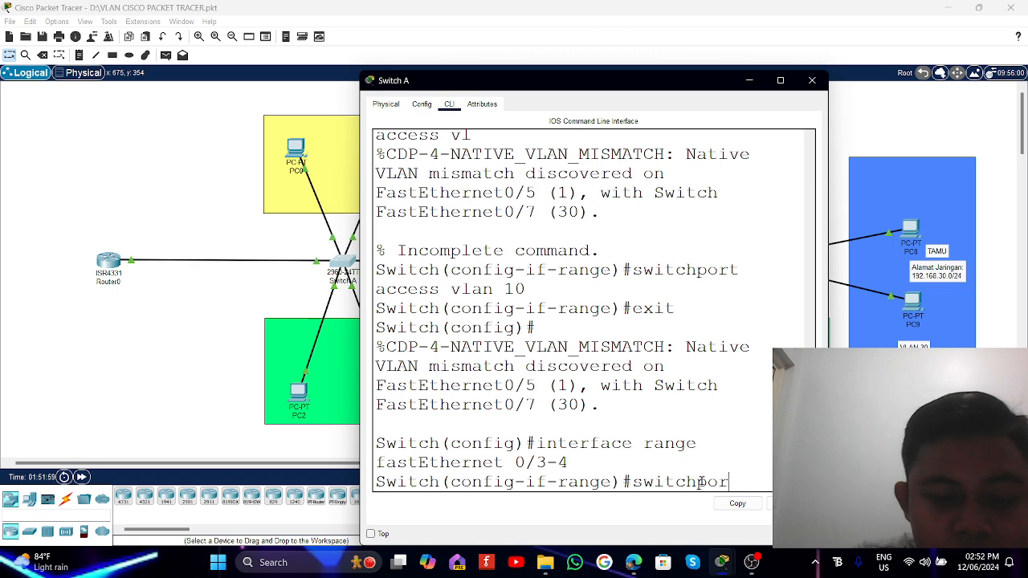
{"action": "type", "text": "t mode ac"}
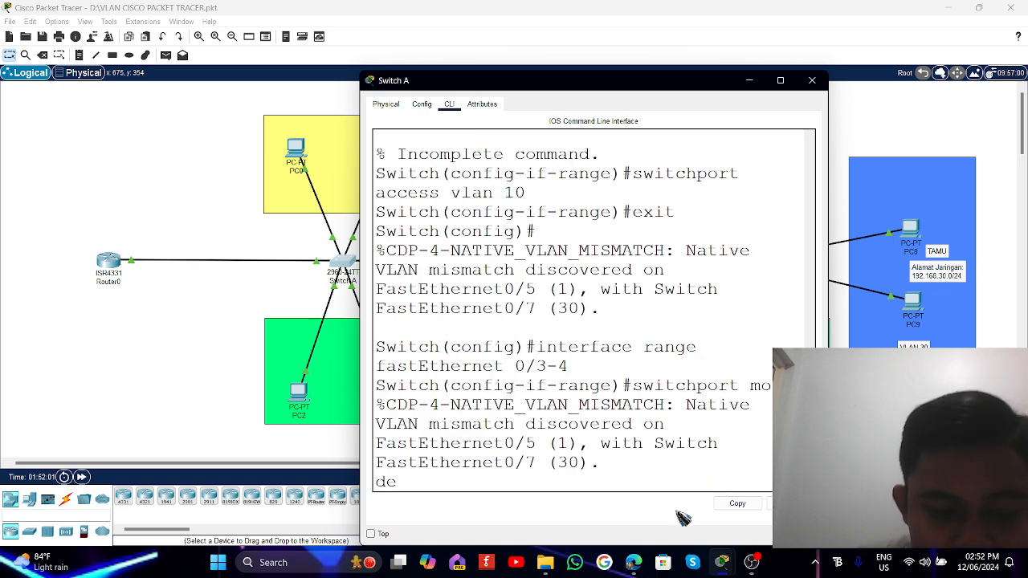
{"action": "key", "text": "BackSpace"}
{"action": "key", "text": "BackSpace"}
{"action": "key", "text": "BackSpace"}
{"action": "key", "text": "BackSpace"}
{"action": "key", "text": "BackSpace"}
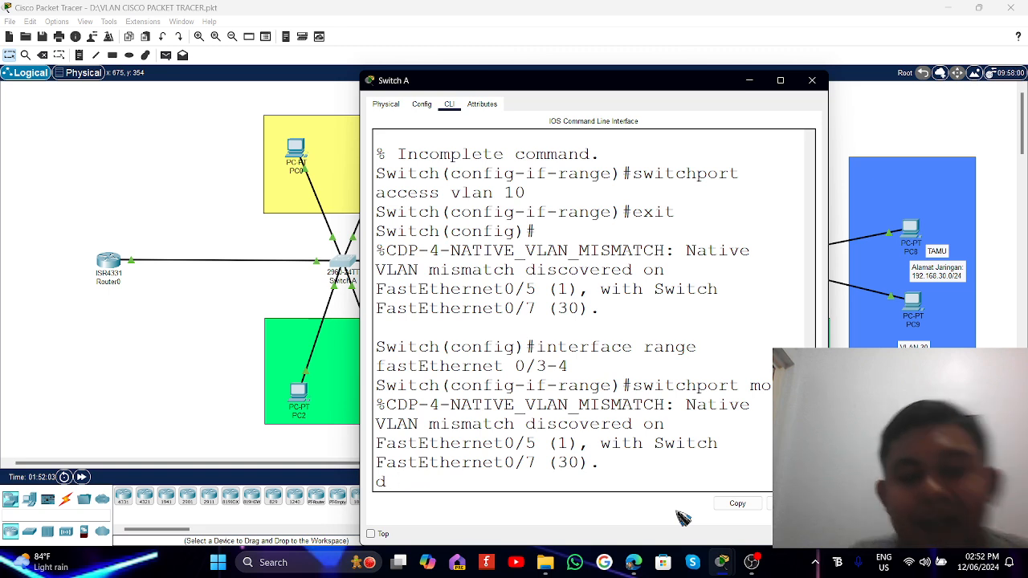
{"action": "key", "text": "BackSpace"}
{"action": "key", "text": "BackSpace"}
{"action": "key", "text": "BackSpace"}
{"action": "key", "text": "BackSpace"}
{"action": "key", "text": "BackSpace"}
{"action": "key", "text": "BackSpace"}
{"action": "key", "text": "BackSpace"}
{"action": "key", "text": "BackSpace"}
{"action": "key", "text": "BackSpace"}
{"action": "key", "text": "BackSpace"}
{"action": "key", "text": "BackSpace"}
{"action": "key", "text": "BackSpace"}
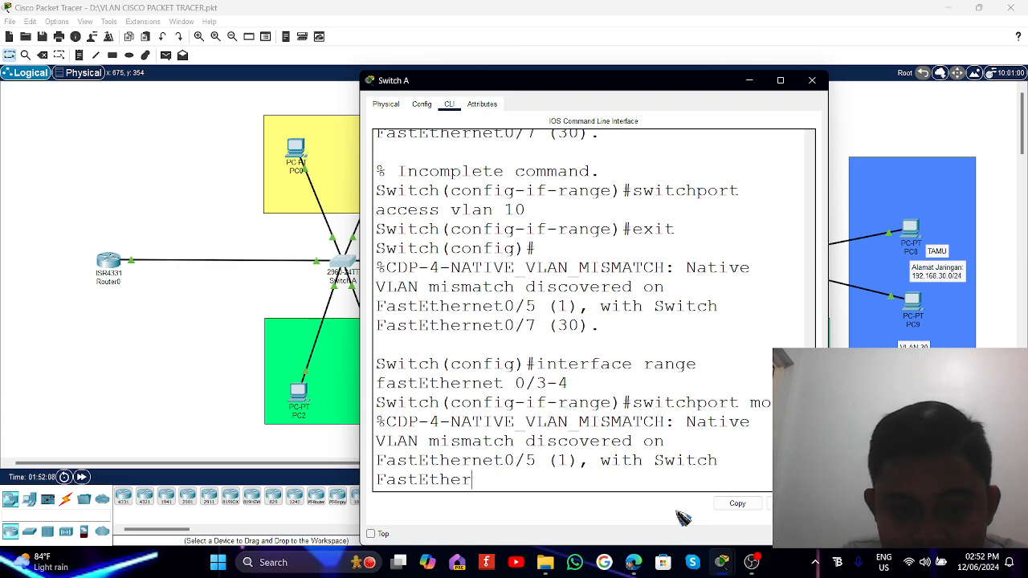
{"action": "key", "text": "Return"}
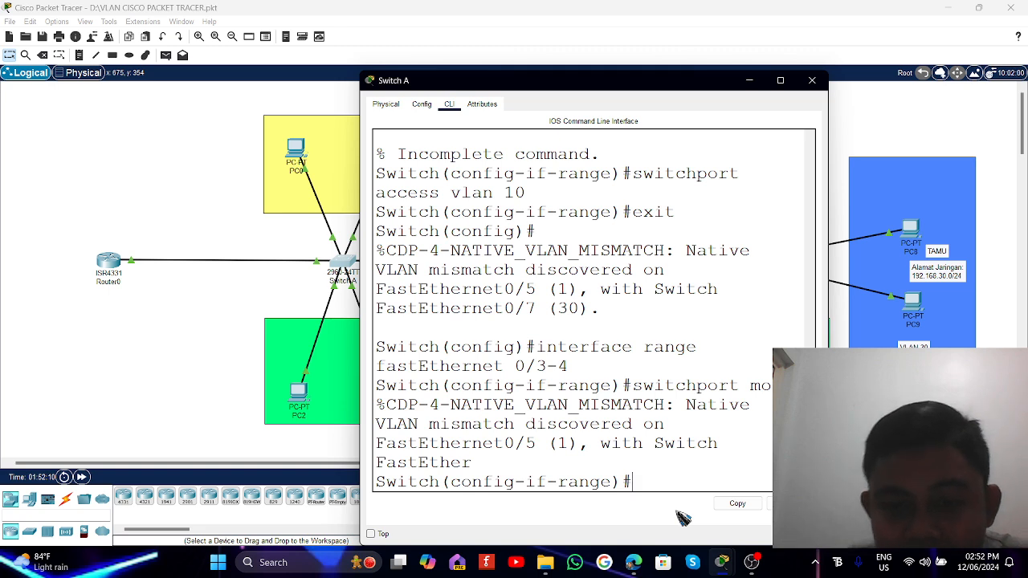
Set ports fastEthernet 0/3-4 on Switch A to access mode with the switchport mode access command.
{"action": "type", "text": "swi"}
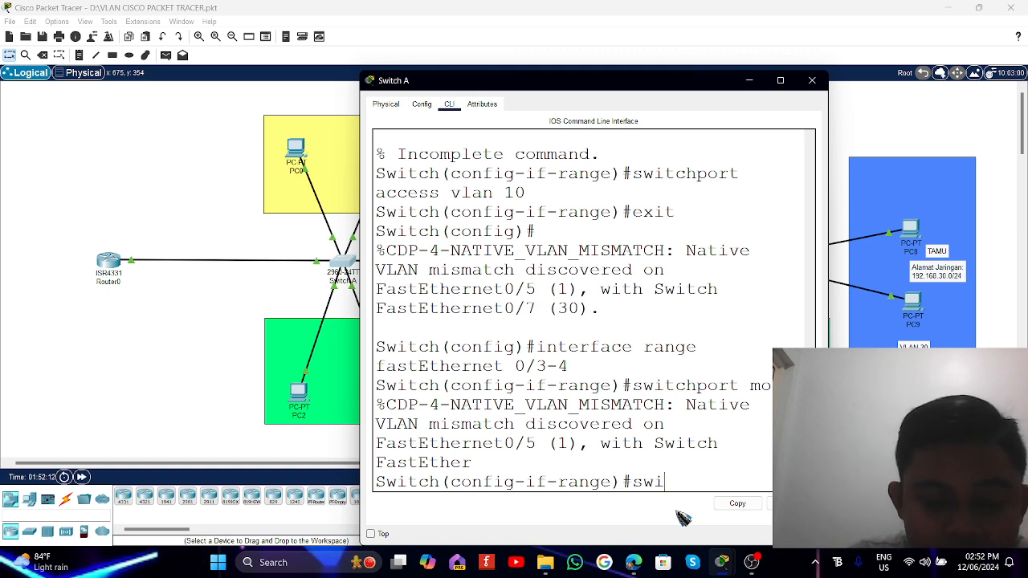
{"action": "type", "text": "t"}
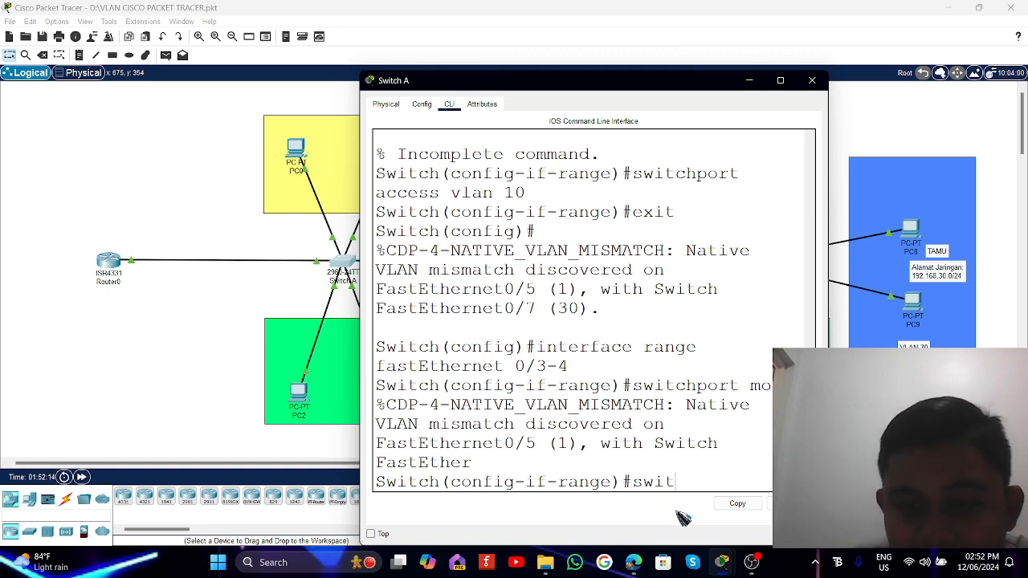
{"action": "type", "text": "chport"}
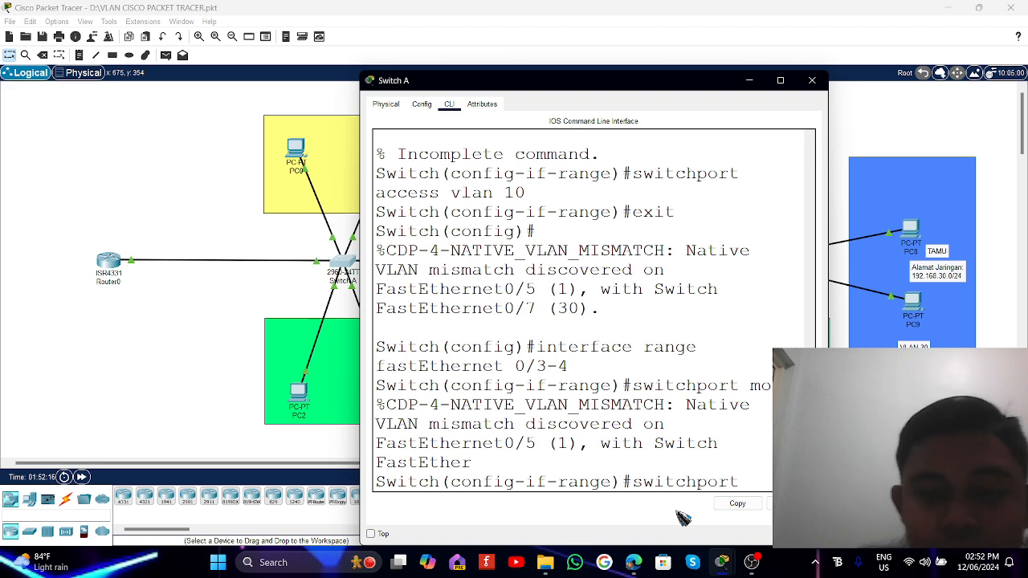
{"action": "type", "text": " modea"}
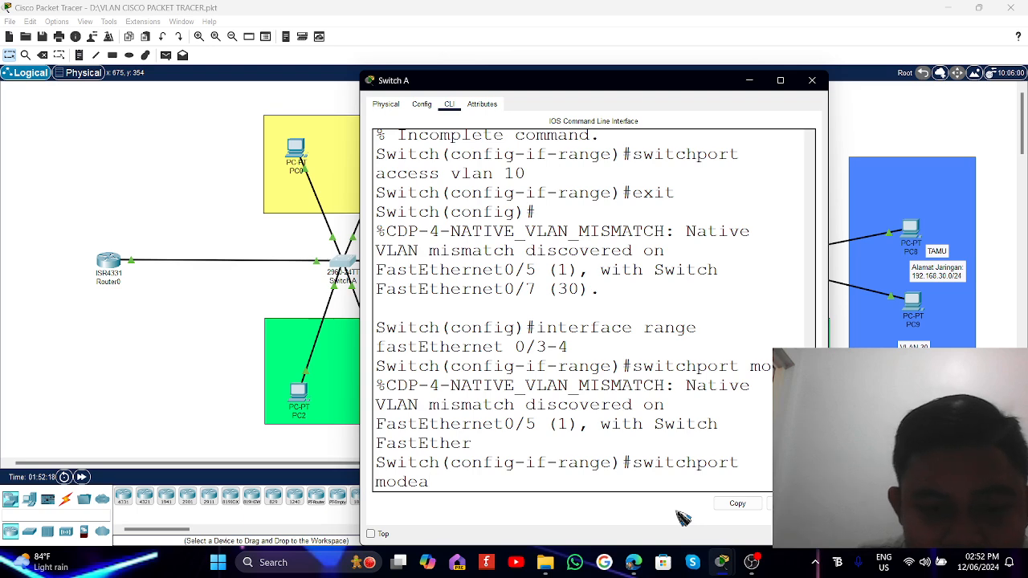
{"action": "key", "text": "BackSpace"}
{"action": "key", "text": "BackSpace"}
{"action": "key", "text": "BackSpace"}
{"action": "key", "text": "BackSpace"}
{"action": "type", "text": "de a"}
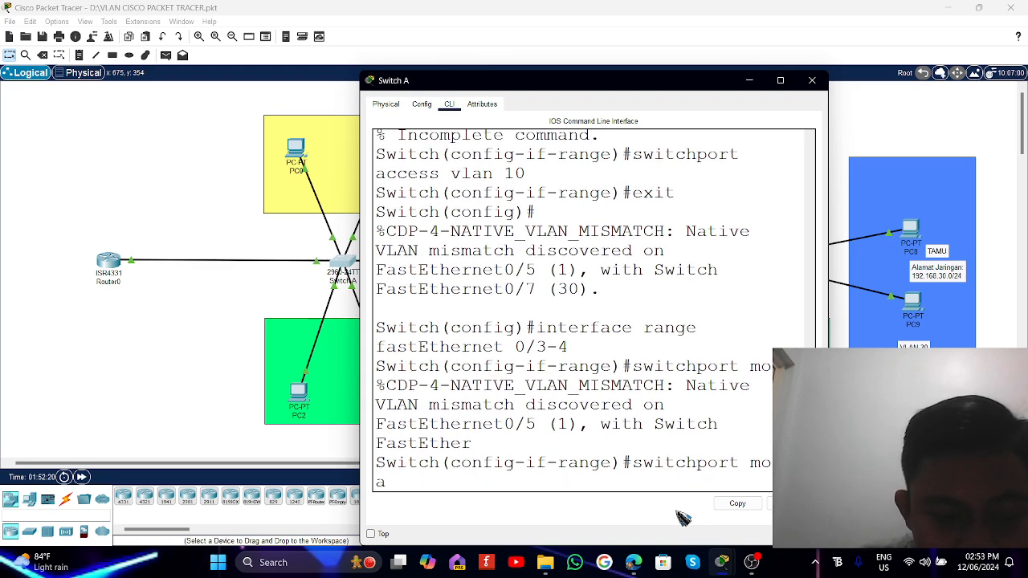
{"action": "type", "text": "ccess"}
{"action": "key", "text": "Return"}
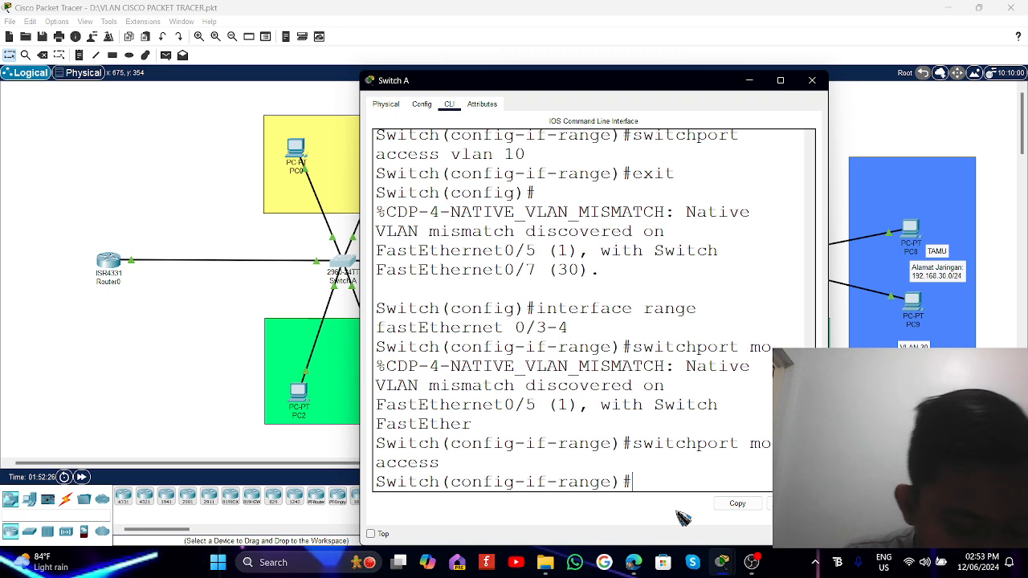
Assign ports fastEthernet 0/3-4 on Switch A to access VLAN 20 and return to global configuration mode.
{"action": "type", "text": "swit"}
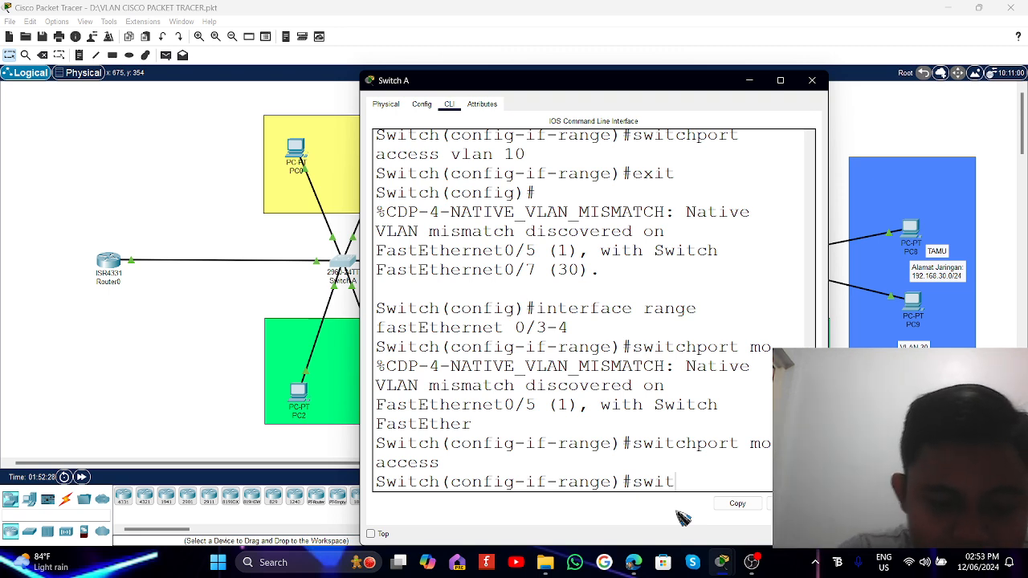
{"action": "type", "text": "chpor"}
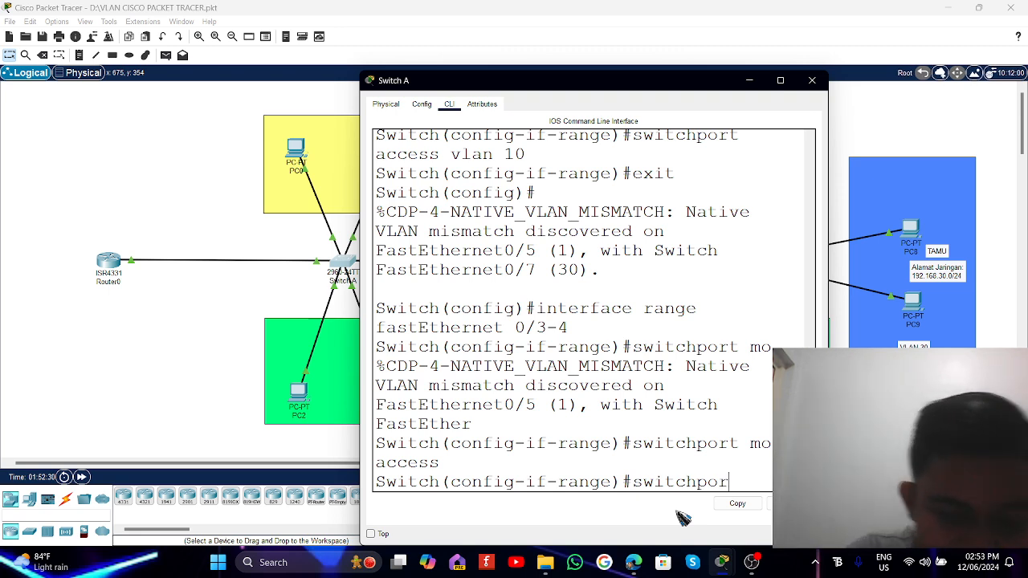
{"action": "type", "text": "t a"}
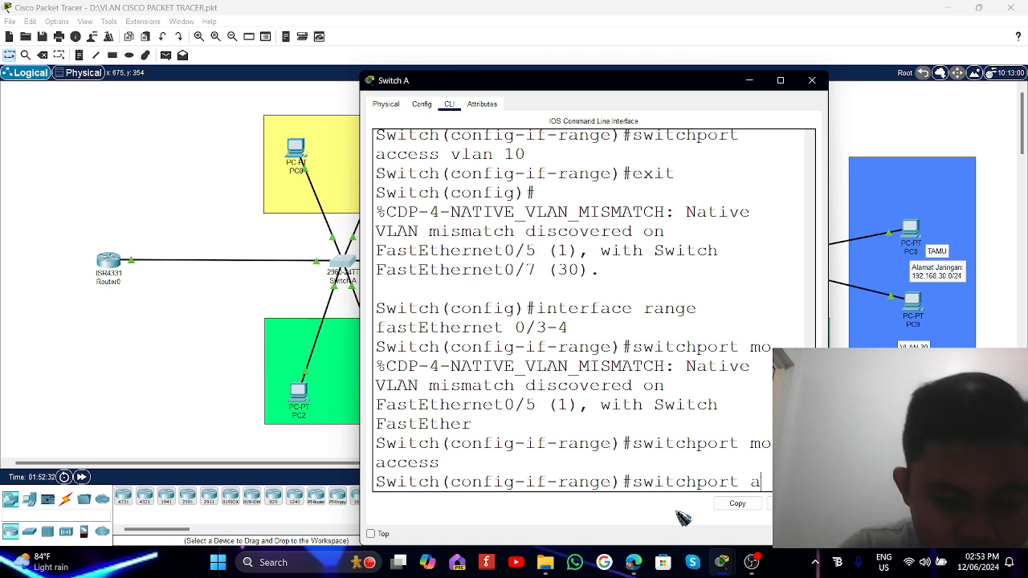
{"action": "type", "text": "ccess"}
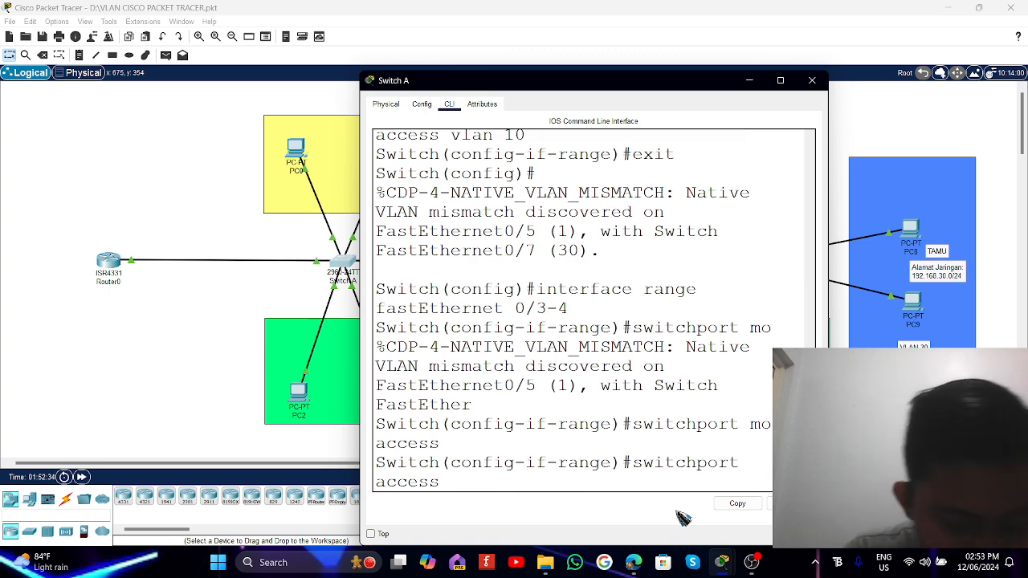
{"action": "type", "text": " vala"}
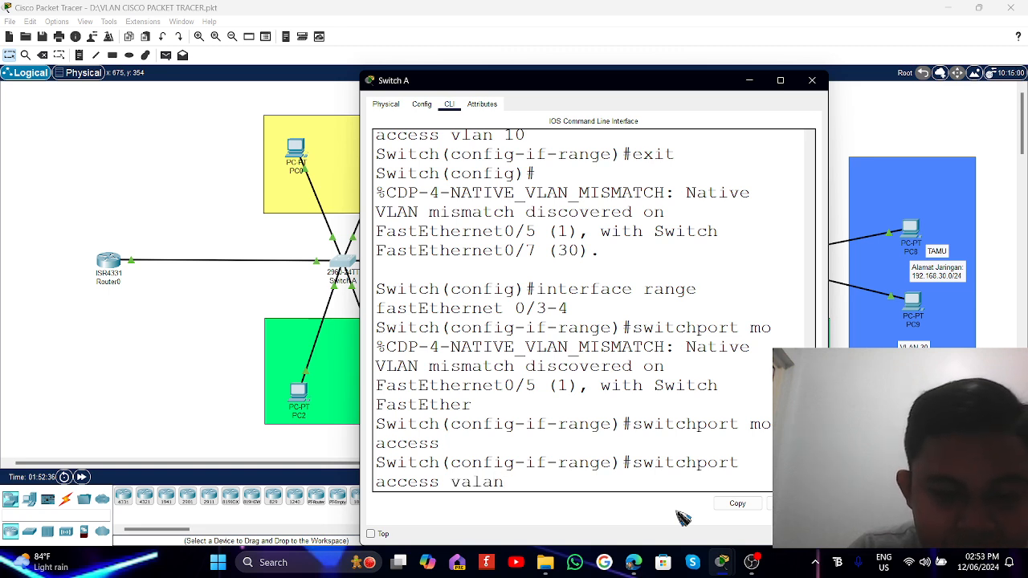
{"action": "type", "text": "n"}
{"action": "key", "text": "BackSpace"}
{"action": "key", "text": "BackSpace"}
{"action": "key", "text": "BackSpace"}
{"action": "key", "text": "BackSpace"}
{"action": "type", "text": "lan 2"}
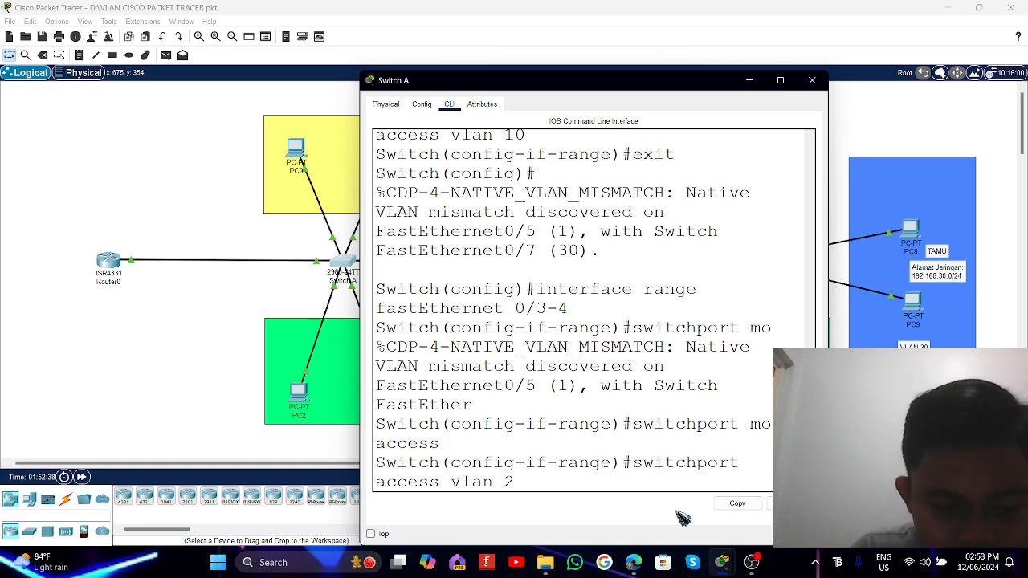
{"action": "type", "text": "0"}
{"action": "key", "text": "Return"}
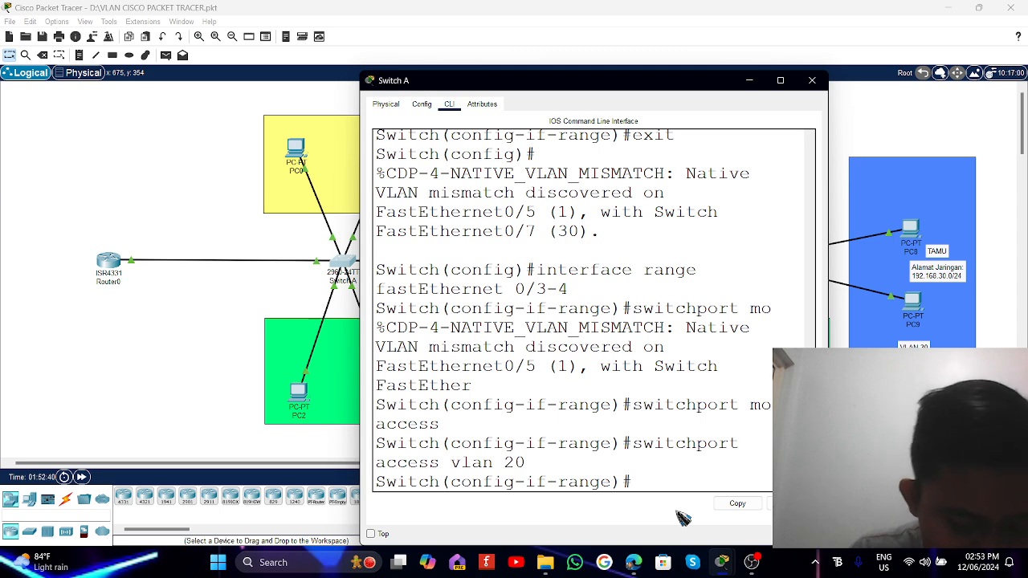
{"action": "type", "text": "exit"}
{"action": "key", "text": "Return"}
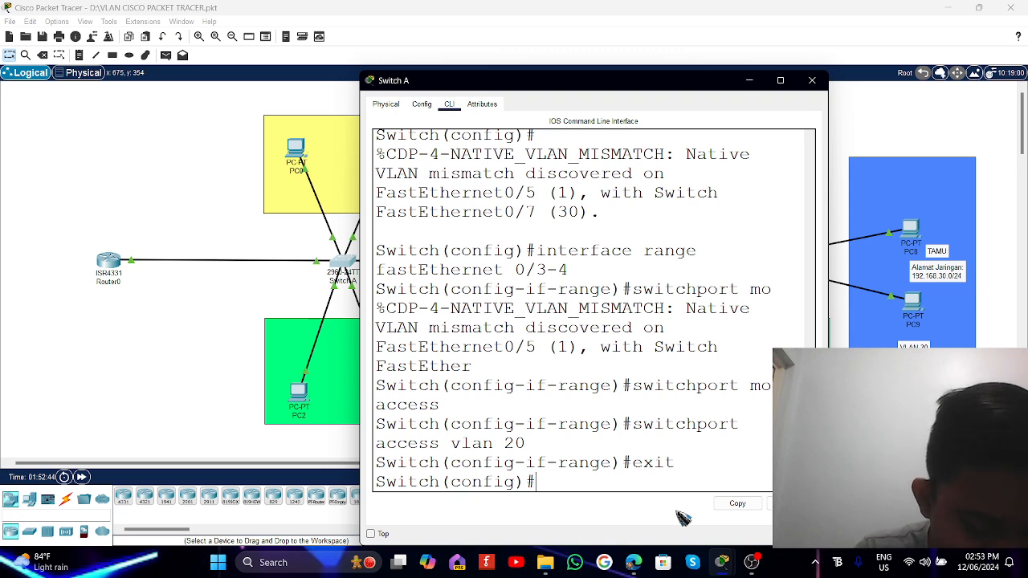
Try to enter interface configuration for port fastEthernet 0/5 on Switch A.
{"action": "type", "text": "interface"}
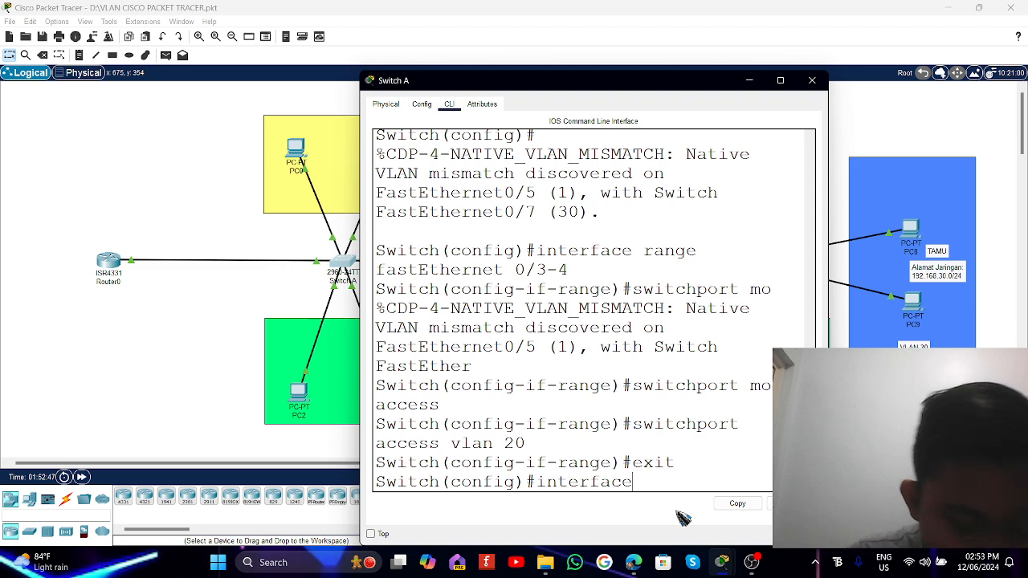
{"action": "type", "text": " fa"}
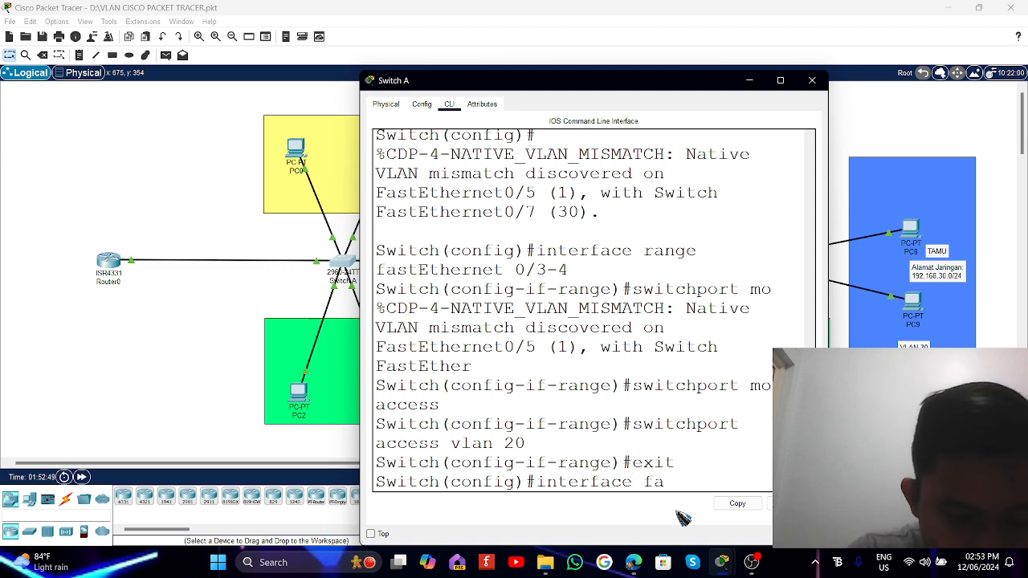
{"action": "type", "text": "stEther"}
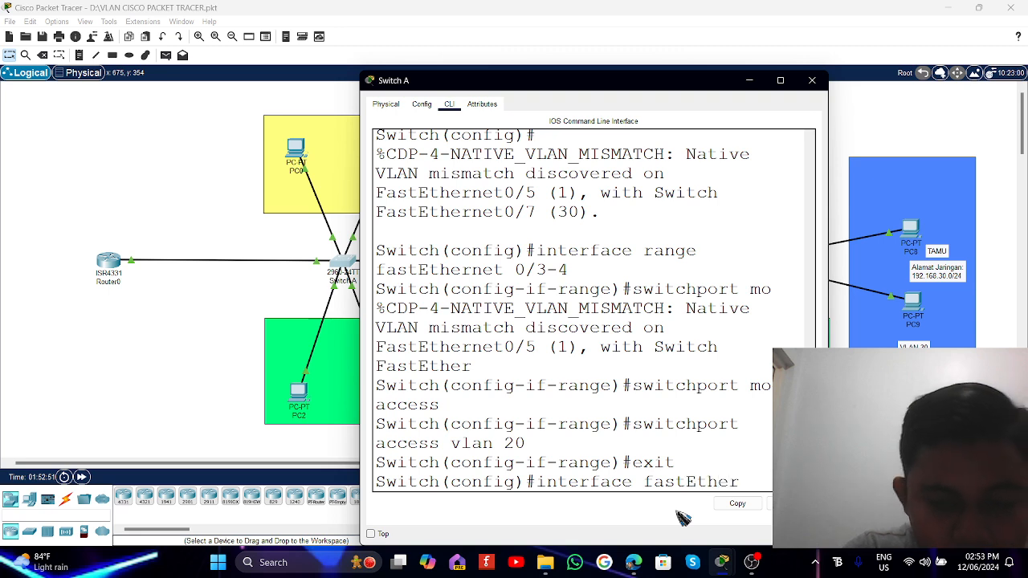
{"action": "type", "text": "net"}
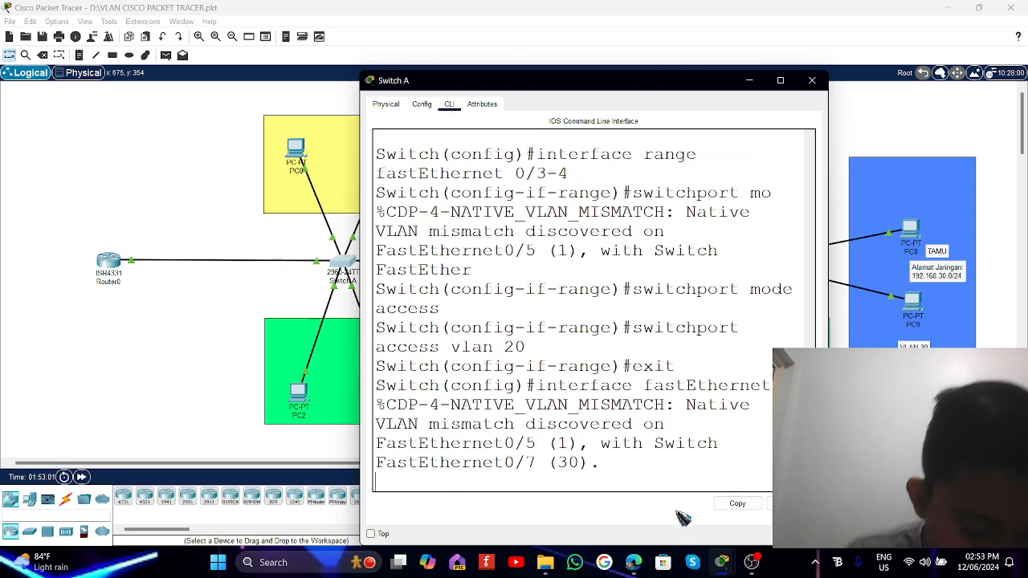
{"action": "type", "text": "5"}
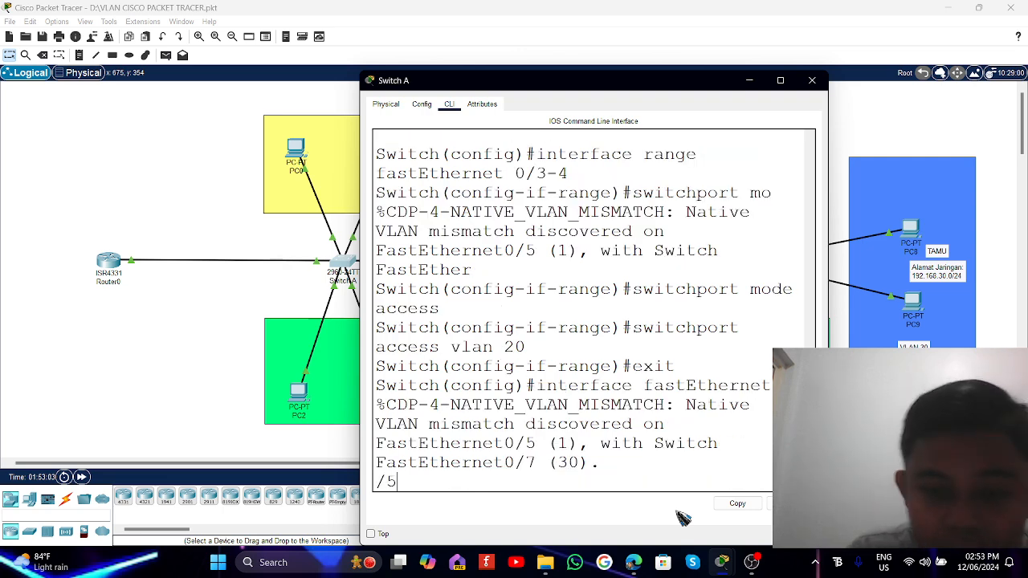
{"action": "key", "text": "BackSpace"}
{"action": "key", "text": "BackSpace"}
{"action": "key", "text": "Return"}
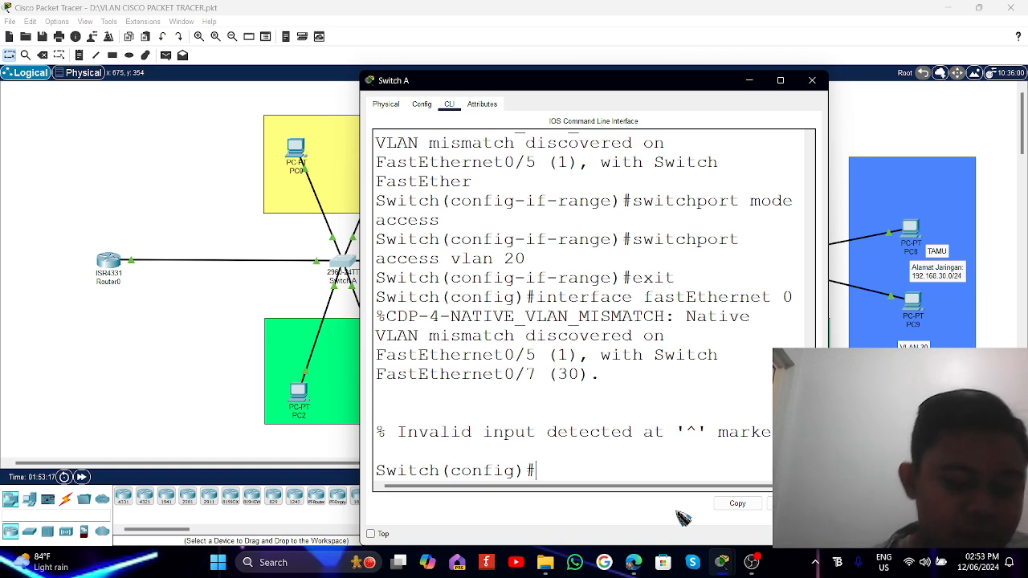
Enter interface configuration for fastEthernet 0/5 on Switch A from global configuration mode.
{"action": "type", "text": "interfa"}
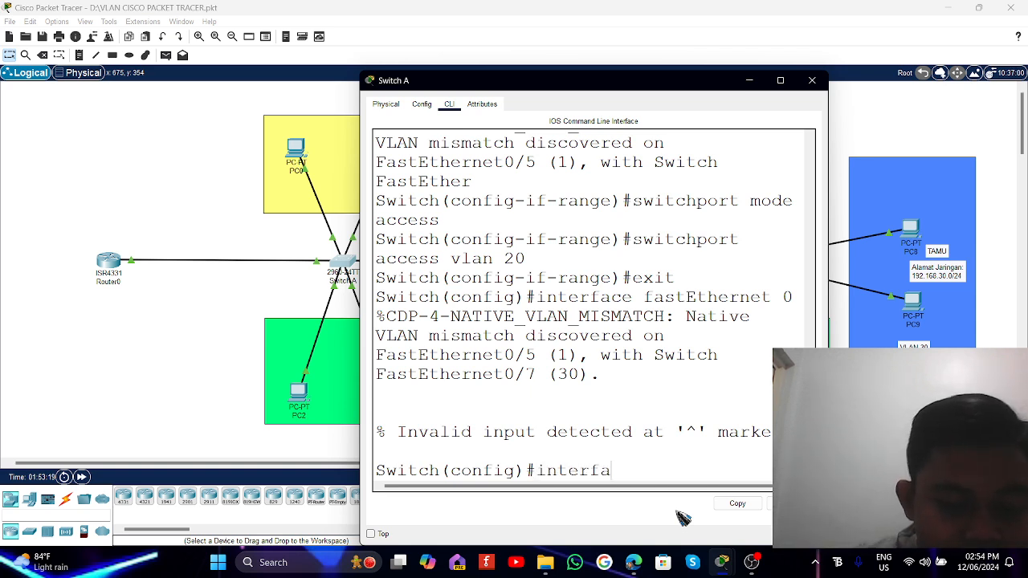
{"action": "type", "text": "cwe"}
{"action": "key", "text": "BackSpace"}
{"action": "key", "text": "BackSpace"}
{"action": "type", "text": "e"}
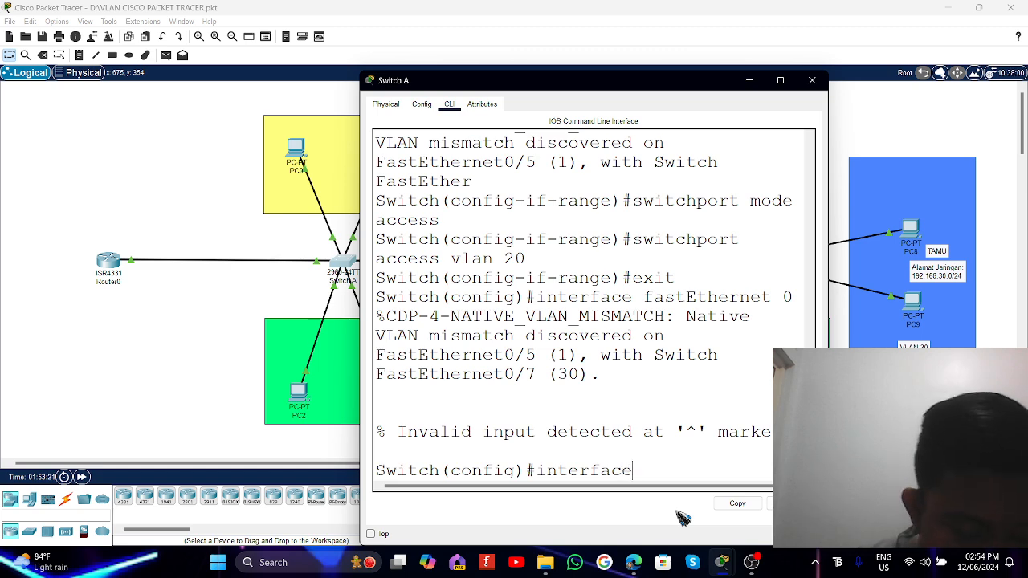
{"action": "type", "text": " fast"}
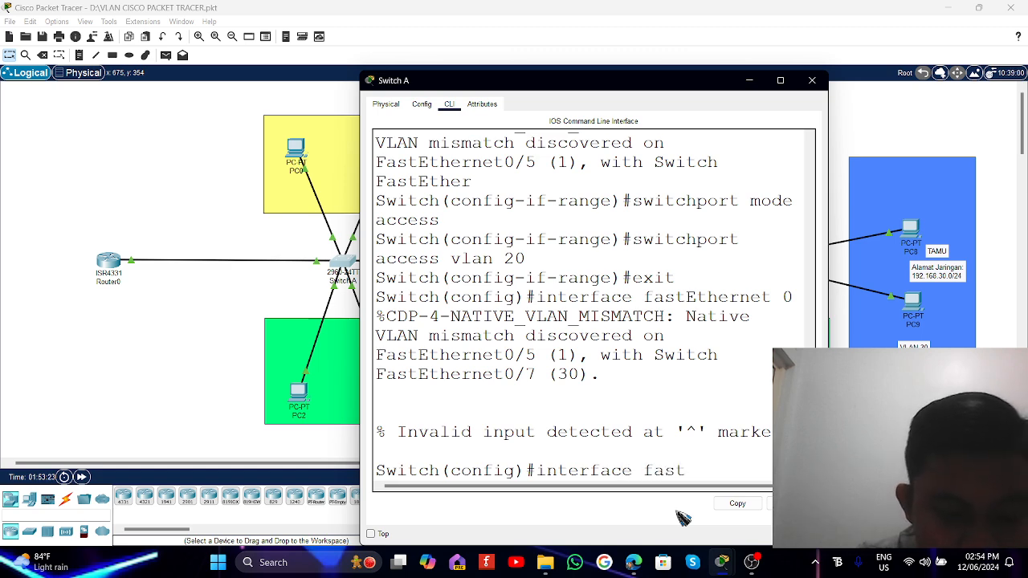
{"action": "type", "text": "Ethernet"}
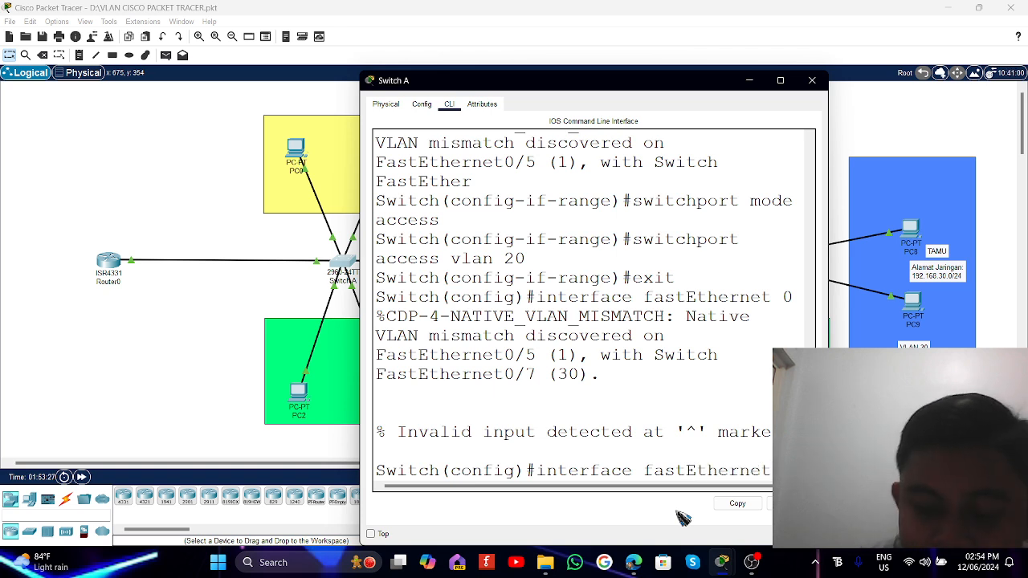
{"action": "type", "text": " 0/5"}
{"action": "key", "text": "Return"}
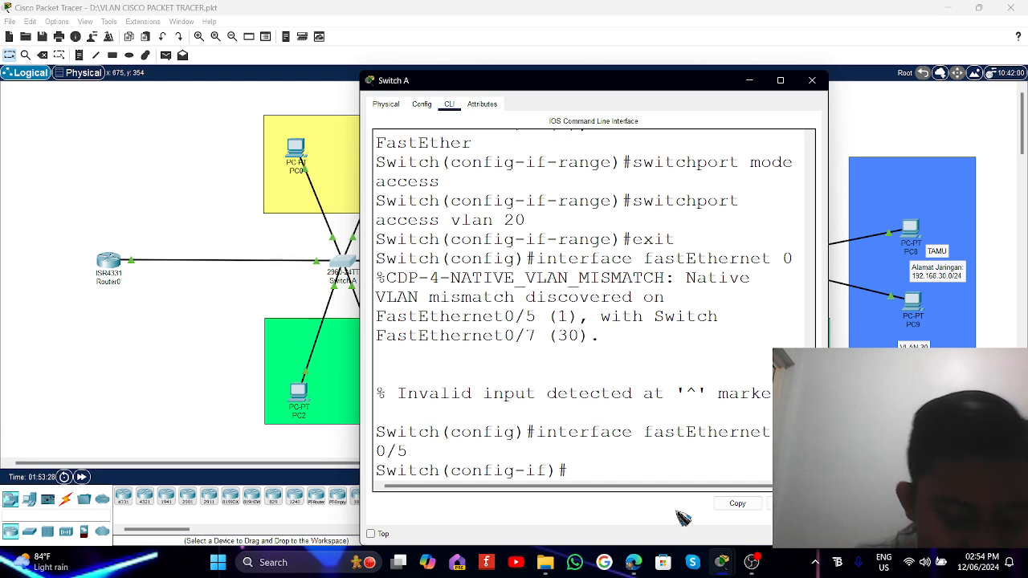
Set port fastEthernet 0/5 on Switch A to trunk mode with the switchport mode command.
{"action": "type", "text": "sw"}
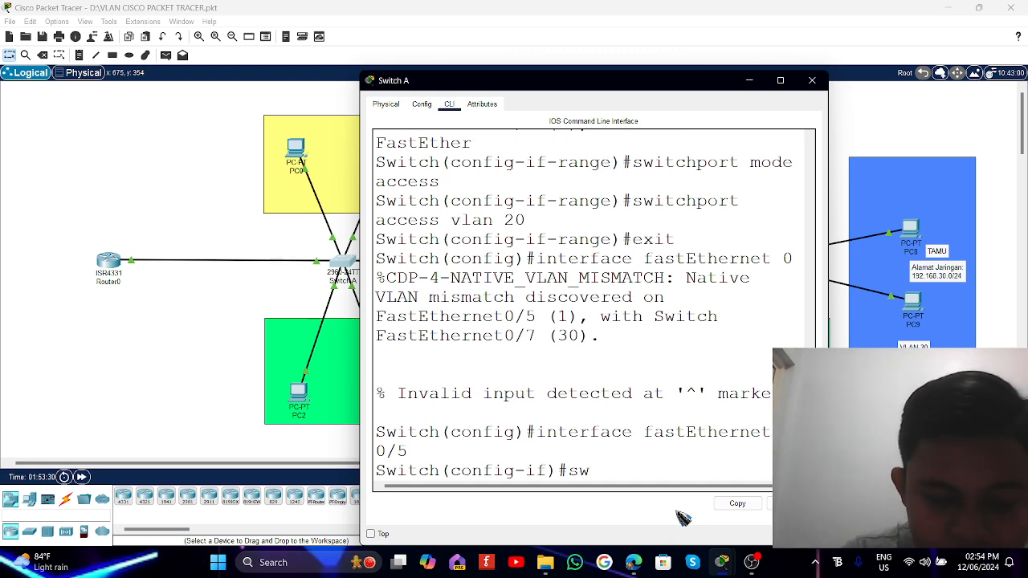
{"action": "type", "text": "itchport"}
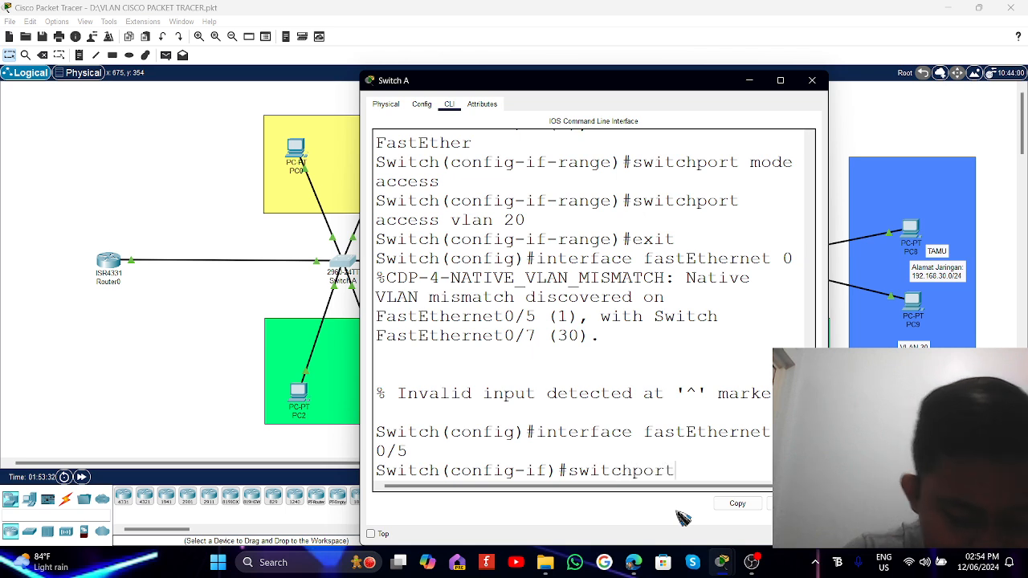
{"action": "type", "text": " mode tru"}
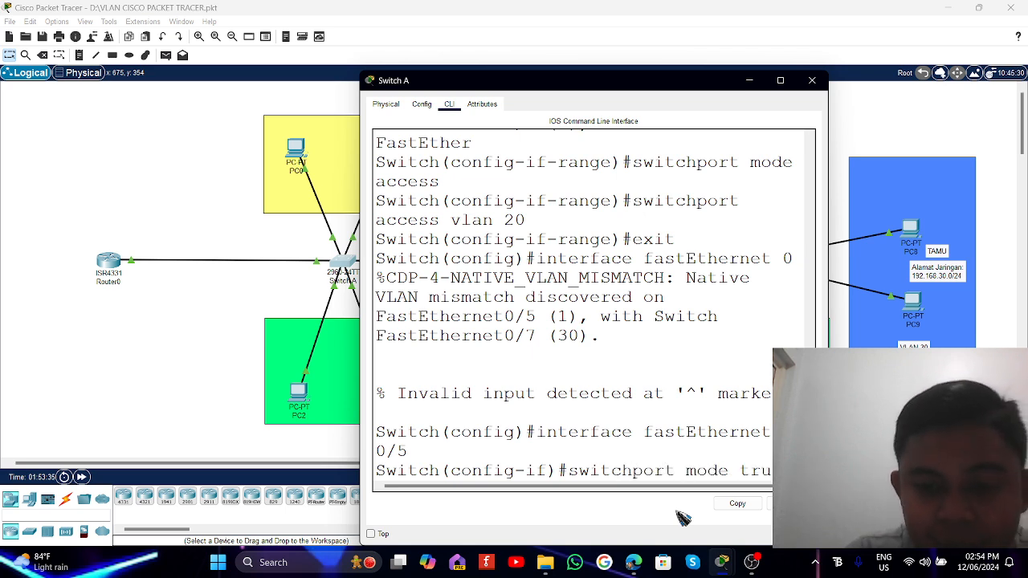
{"action": "key", "text": "Return"}
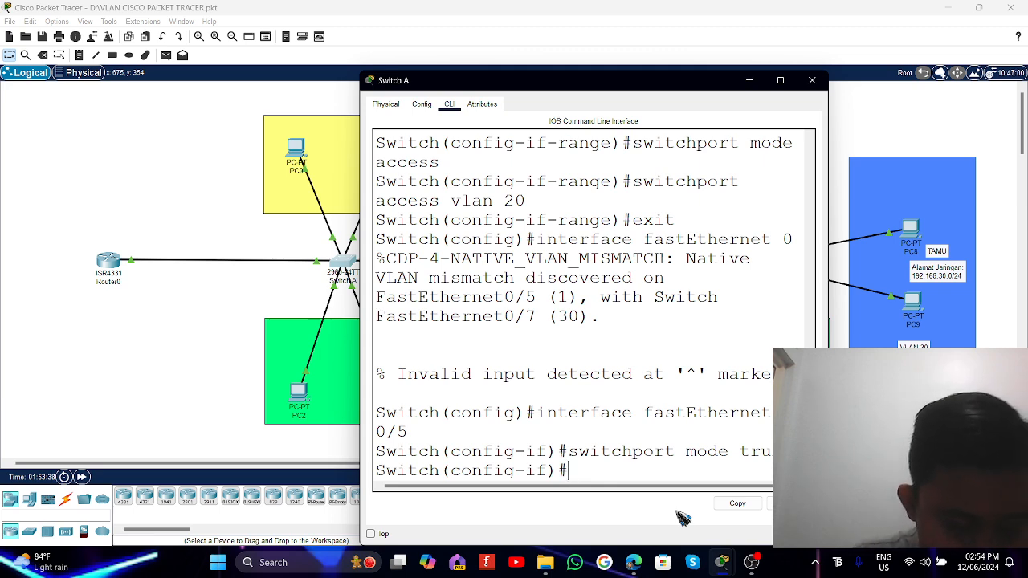
Allow VLANs 10, 20 and 30 on trunk port fastEthernet 0/5 of Switch A and return to global configuration mode.
{"action": "type", "text": "switc"}
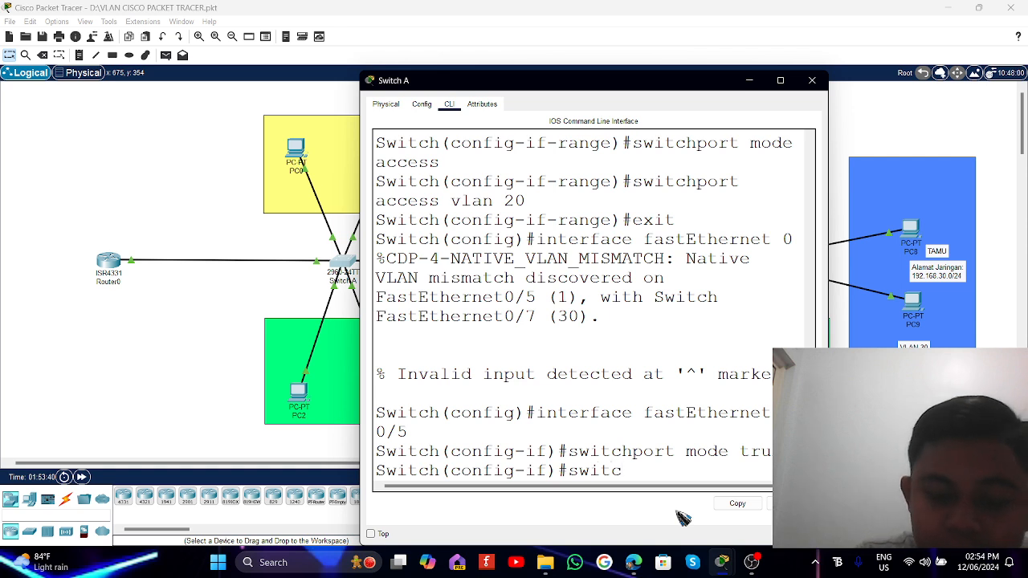
{"action": "type", "text": "hport"}
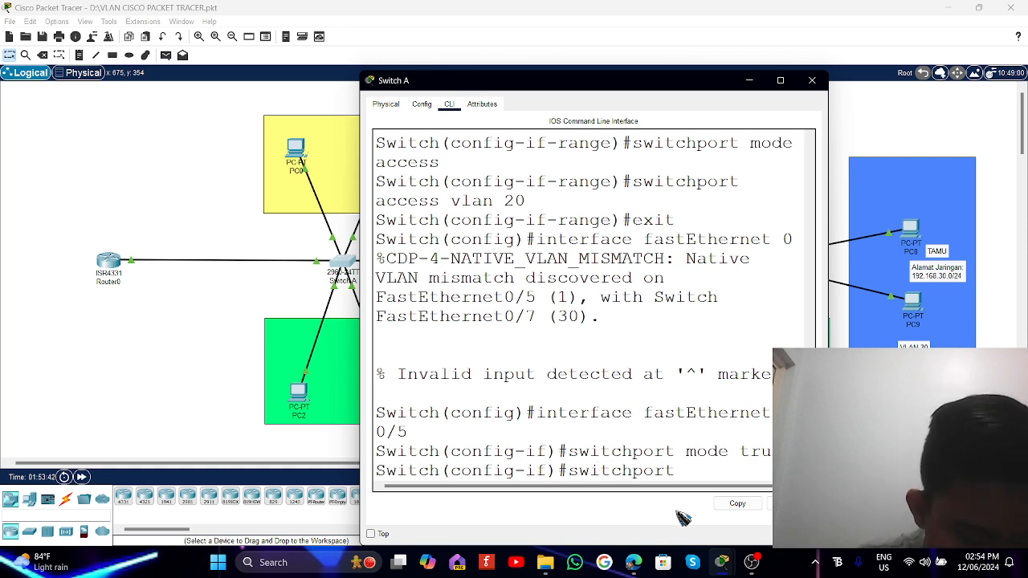
{"action": "type", "text": " trunk "}
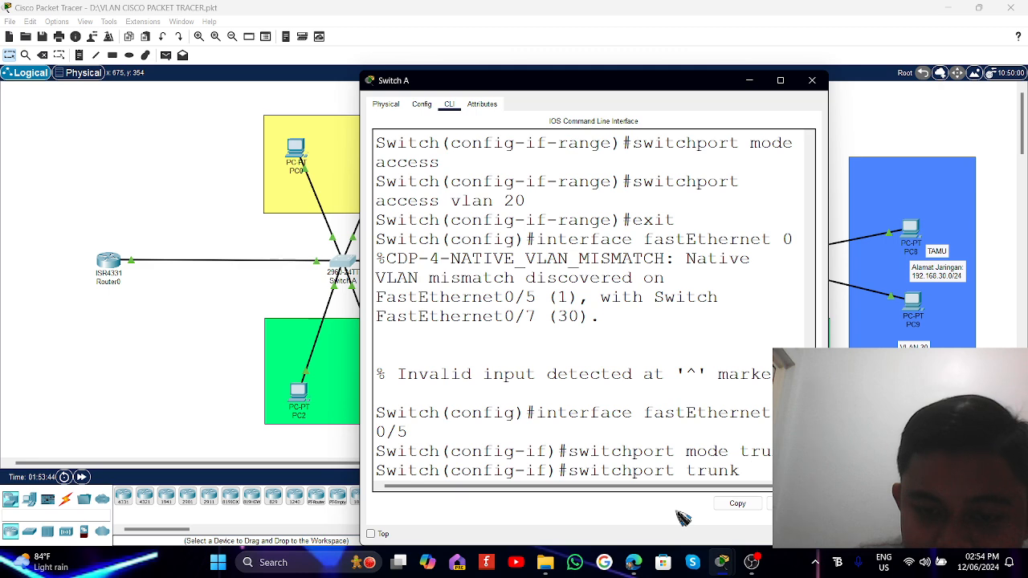
{"action": "type", "text": "al"}
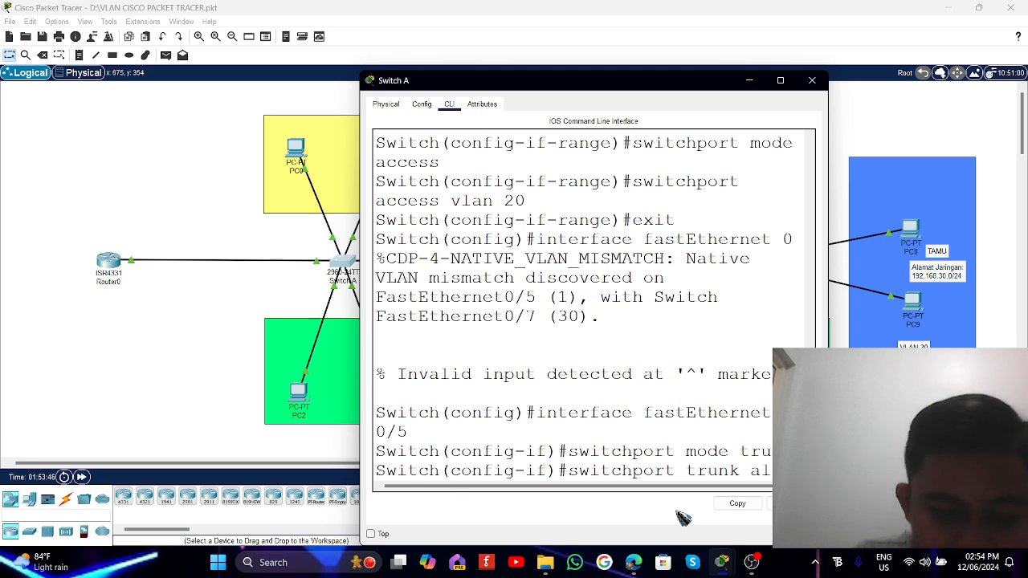
{"action": "type", "text": "lowed"}
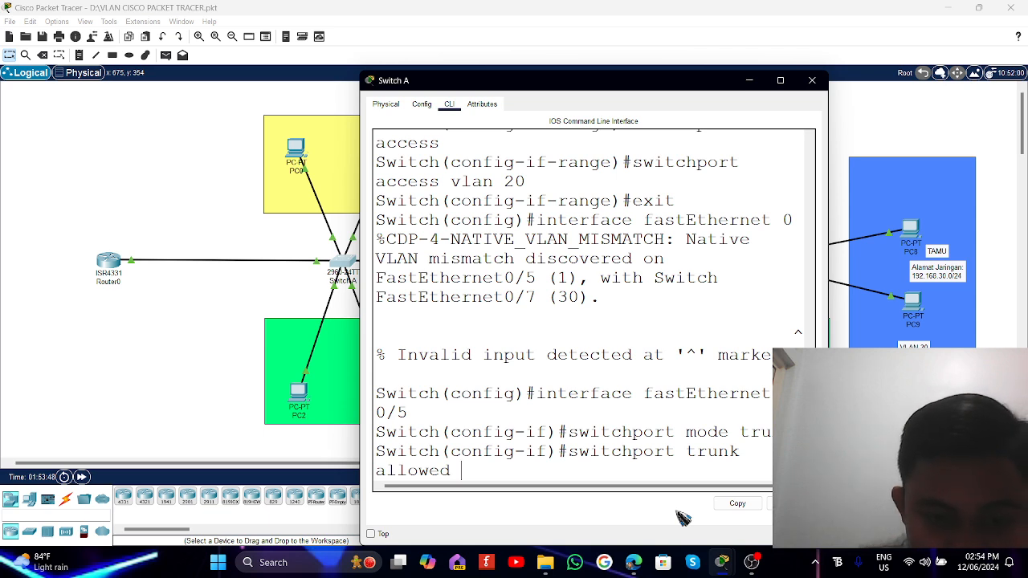
{"action": "type", "text": " vlan"}
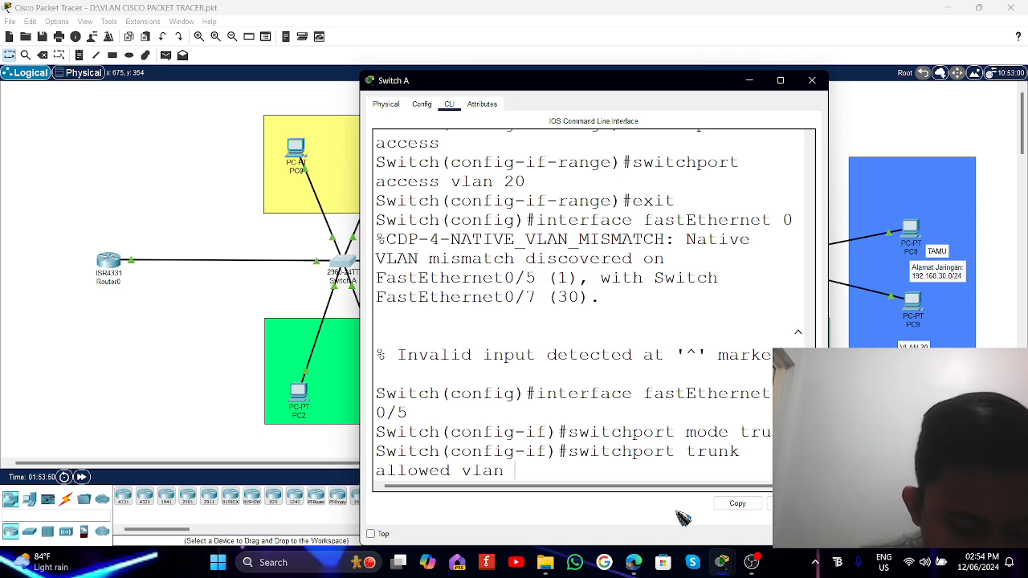
{"action": "type", "text": " 10,20"}
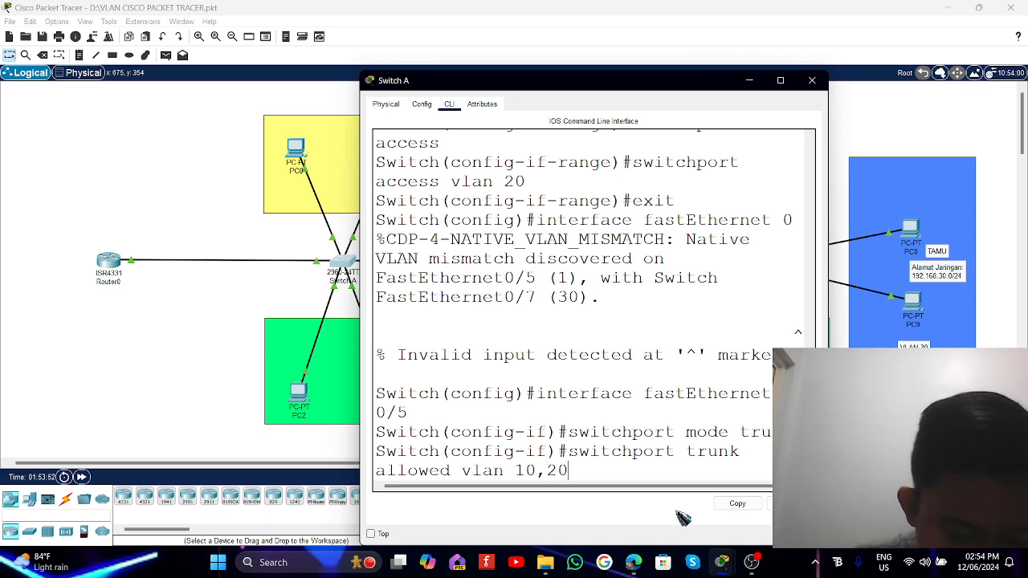
{"action": "type", "text": ",2"}
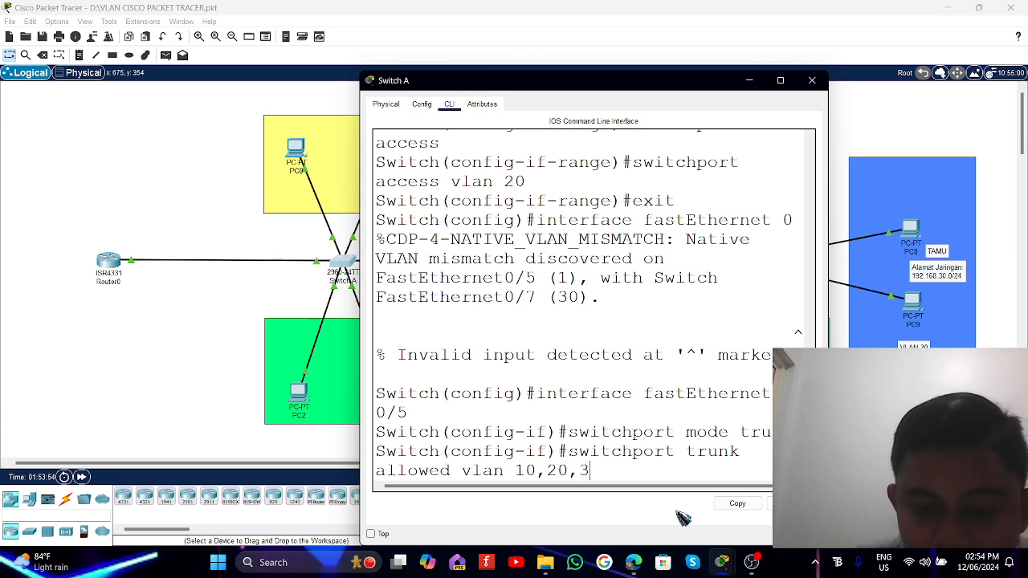
{"action": "type", "text": "0"}
{"action": "key", "text": "Return"}
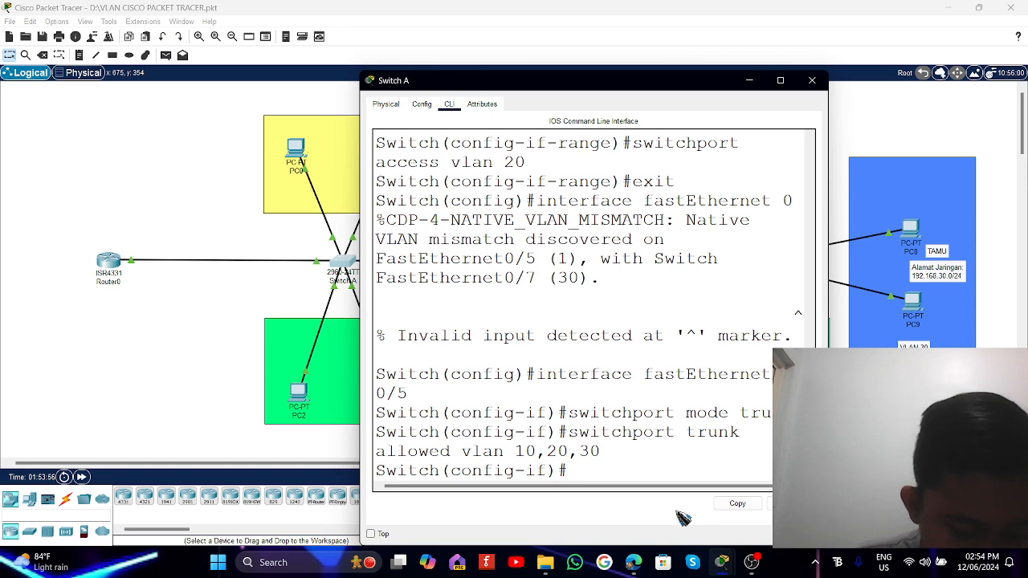
{"action": "type", "text": "exit"}
{"action": "key", "text": "Return"}
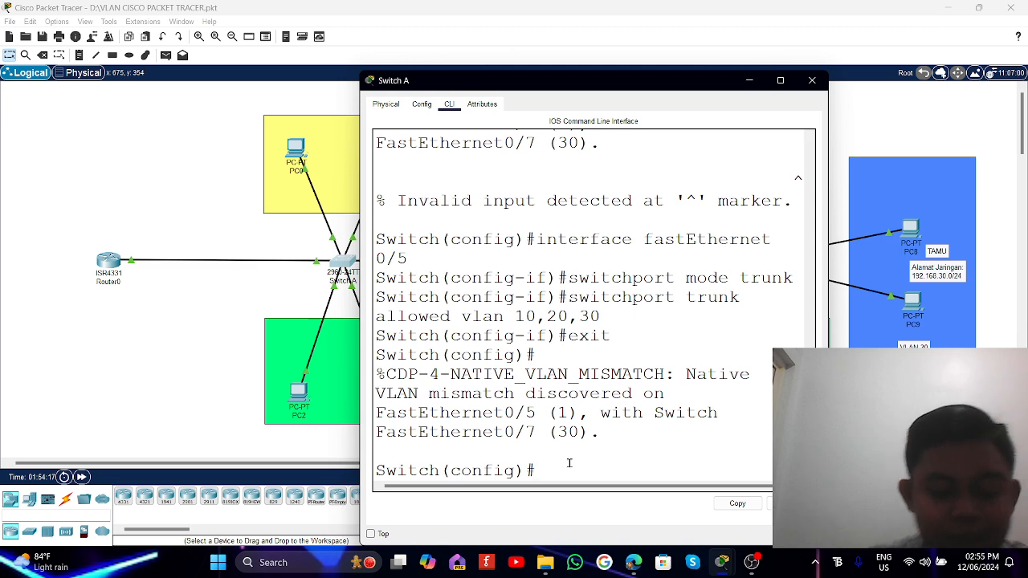
Enter interface configuration for gigabitEthernet 0/1 on Switch A from global configuration mode.
{"action": "type", "text": "inte"}
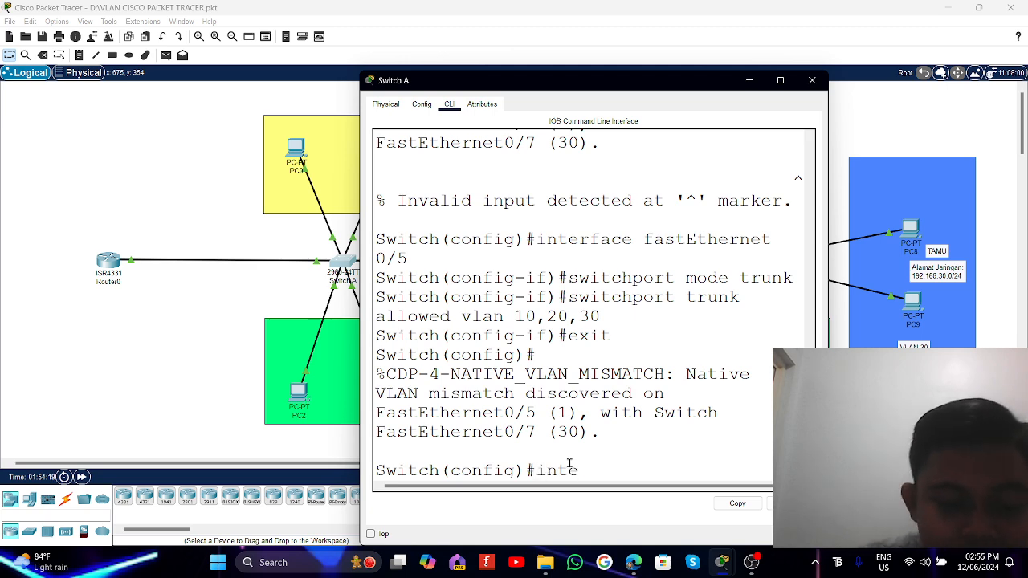
{"action": "type", "text": "rface"}
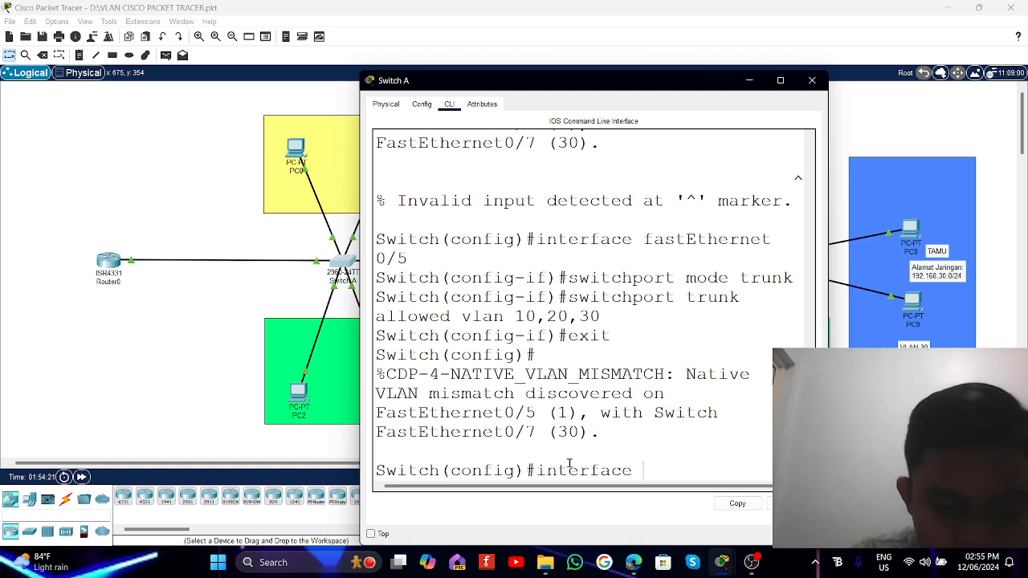
{"action": "type", "text": " giga"}
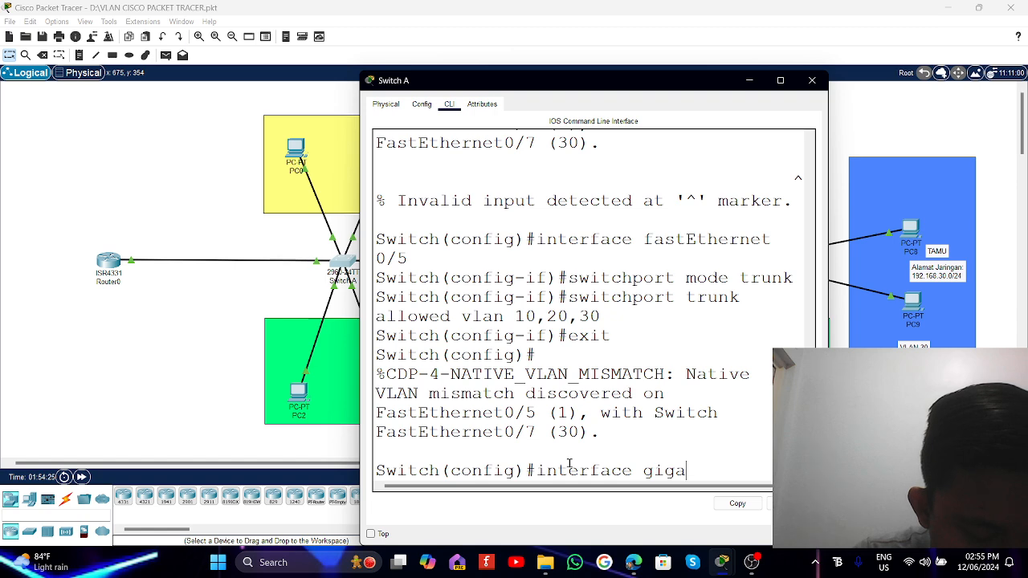
{"action": "type", "text": "b"}
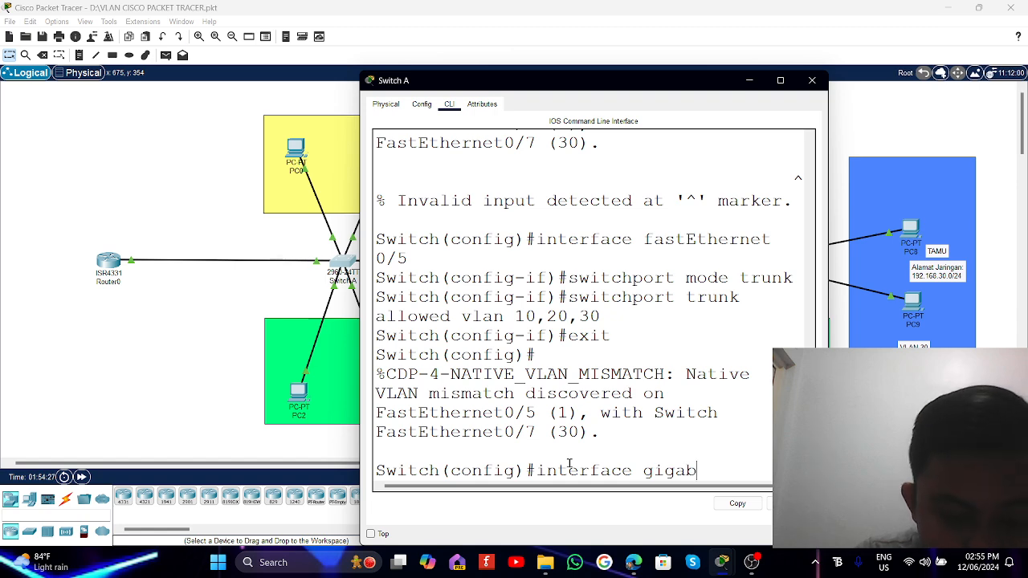
{"action": "type", "text": "itEthernet"}
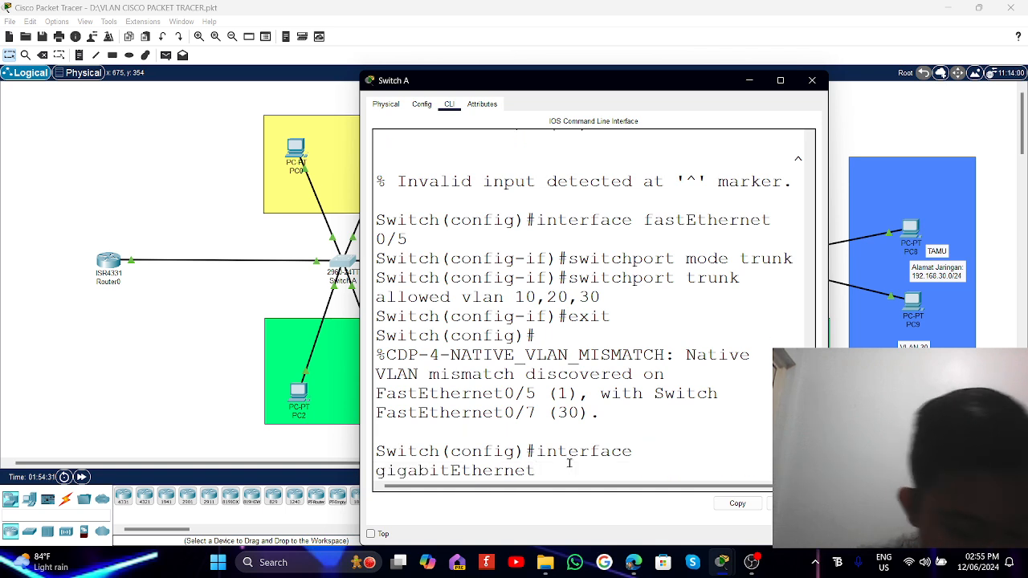
{"action": "type", "text": " 0/1"}
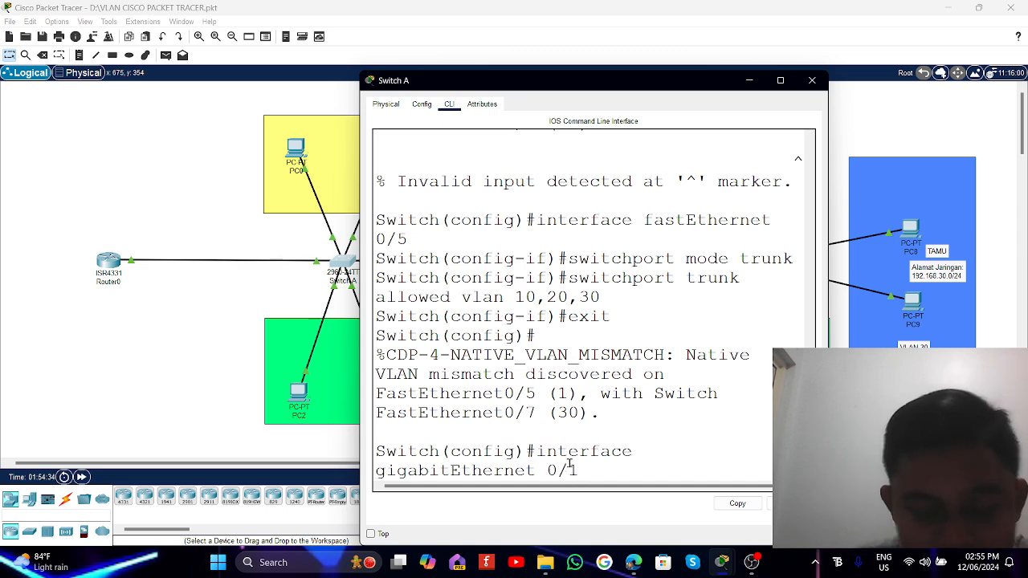
{"action": "key", "text": "Return"}
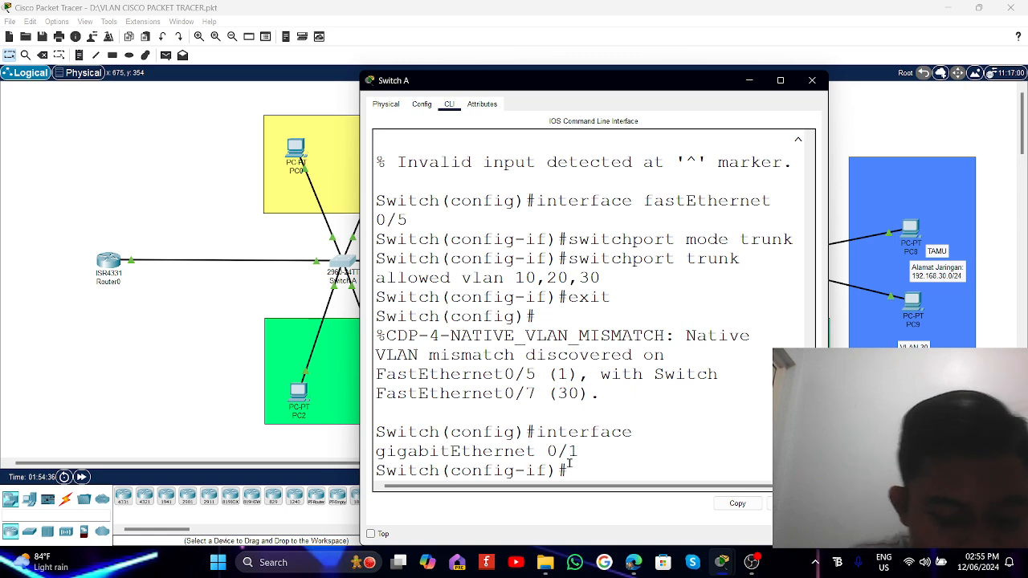
Set port gigabitEthernet 0/1 on Switch A to trunk mode with the switchport mode command.
{"action": "type", "text": "switcj"}
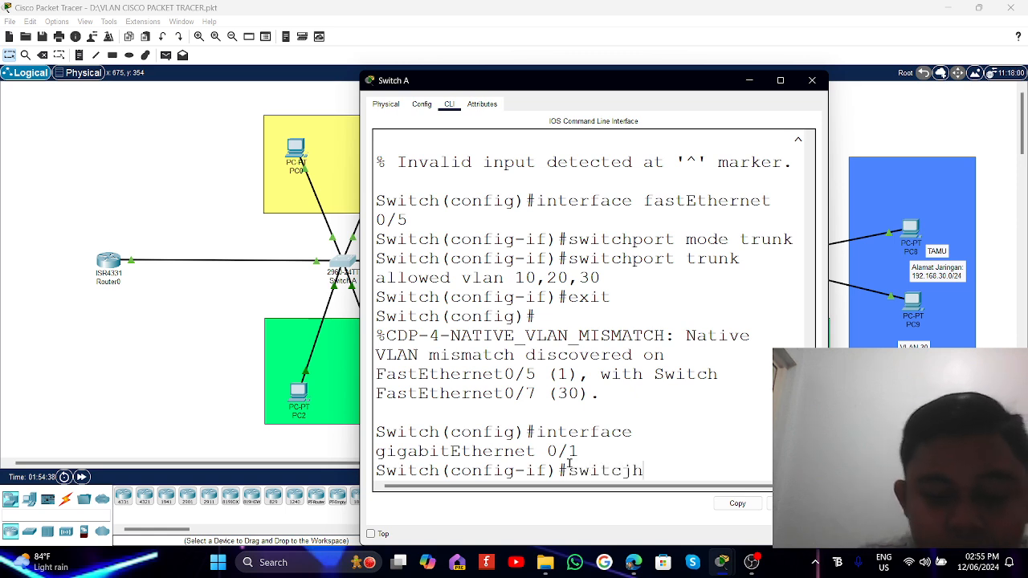
{"action": "key", "text": "BackSpace"}
{"action": "type", "text": "hpo"}
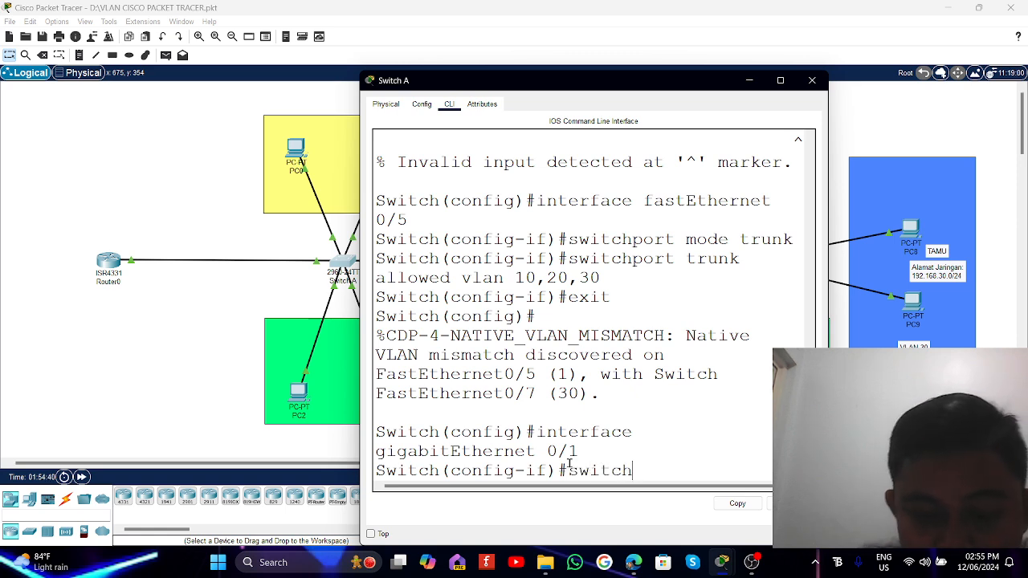
{"action": "type", "text": "rt"}
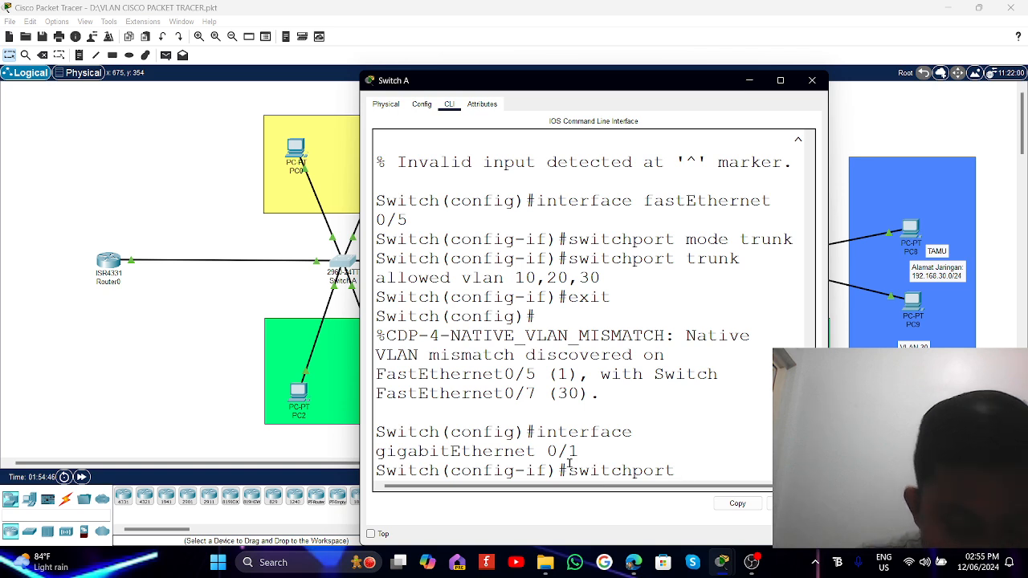
{"action": "type", "text": " mode trunki"}
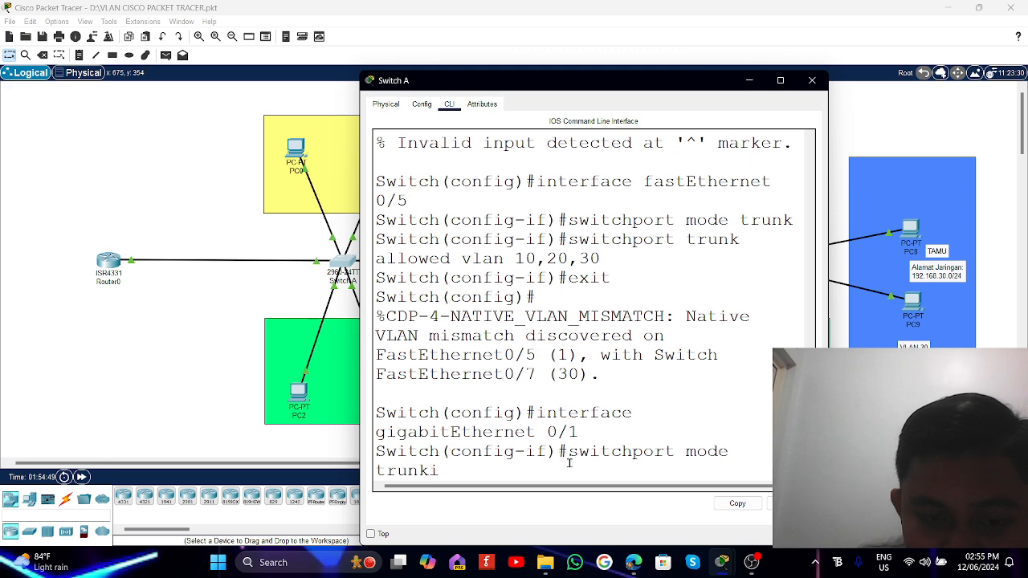
{"action": "key", "text": "BackSpace"}
{"action": "key", "text": "Return"}
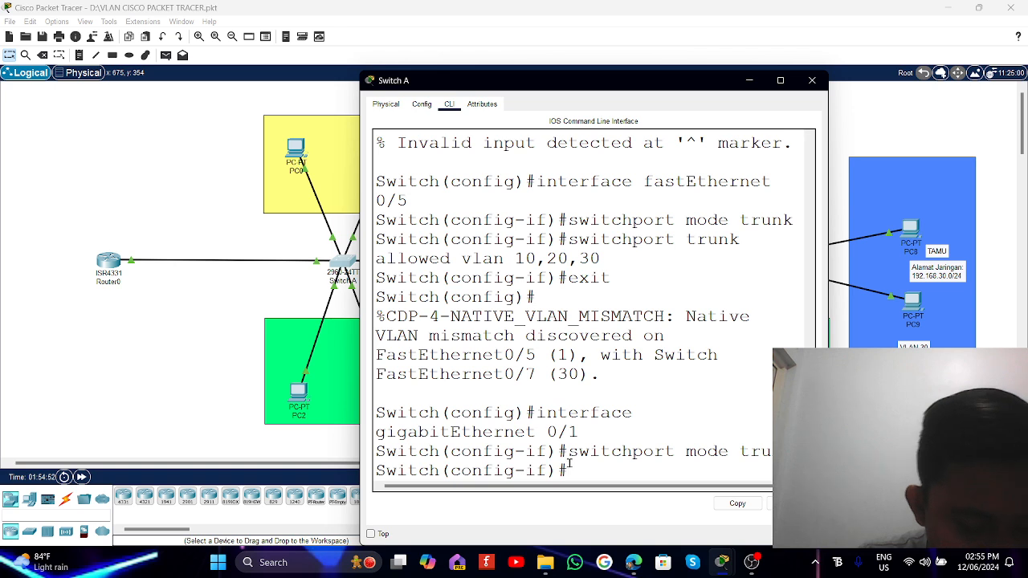
Try to set the allowed VLANs on trunk port gigabitEthernet 0/1 of Switch A.
{"action": "type", "text": "switchport"}
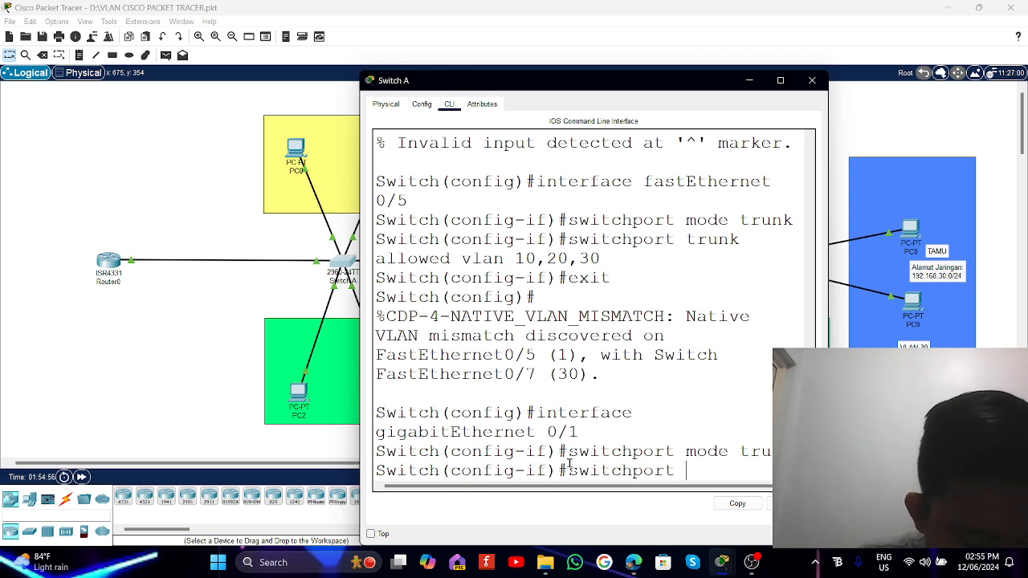
{"action": "type", "text": " trunk "}
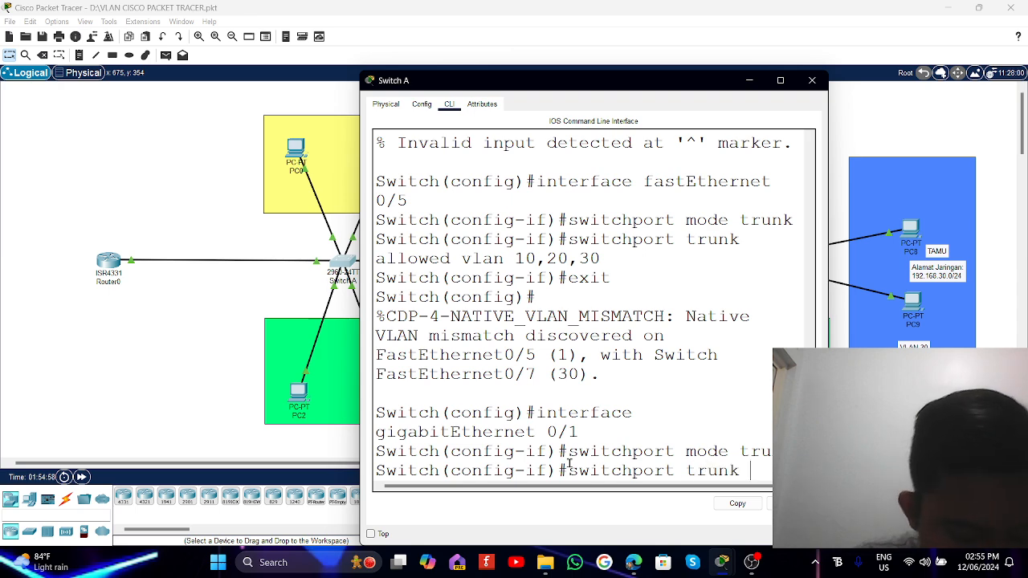
{"action": "type", "text": "allowed b"}
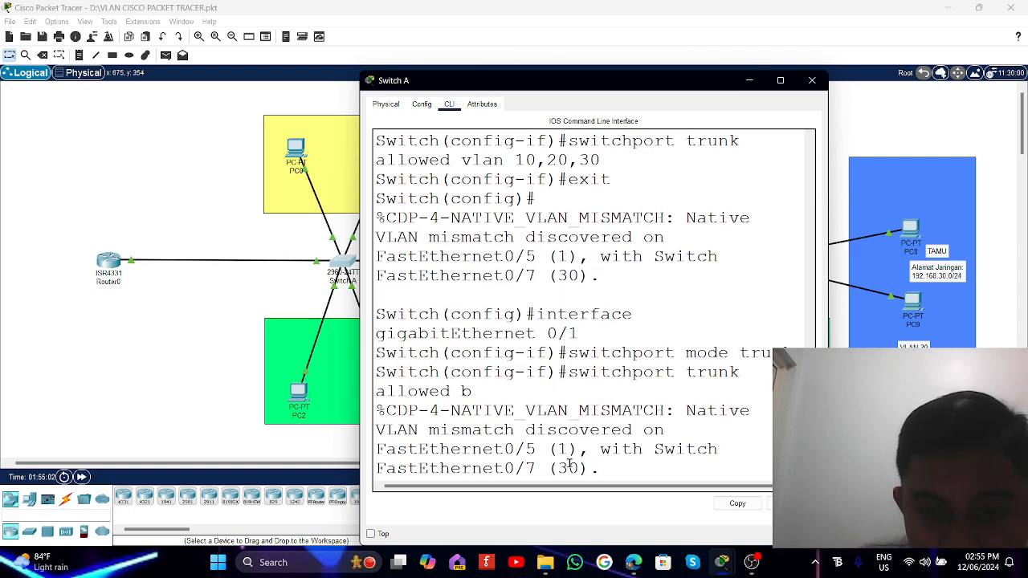
{"action": "type", "text": "]"}
{"action": "key", "text": "Return"}
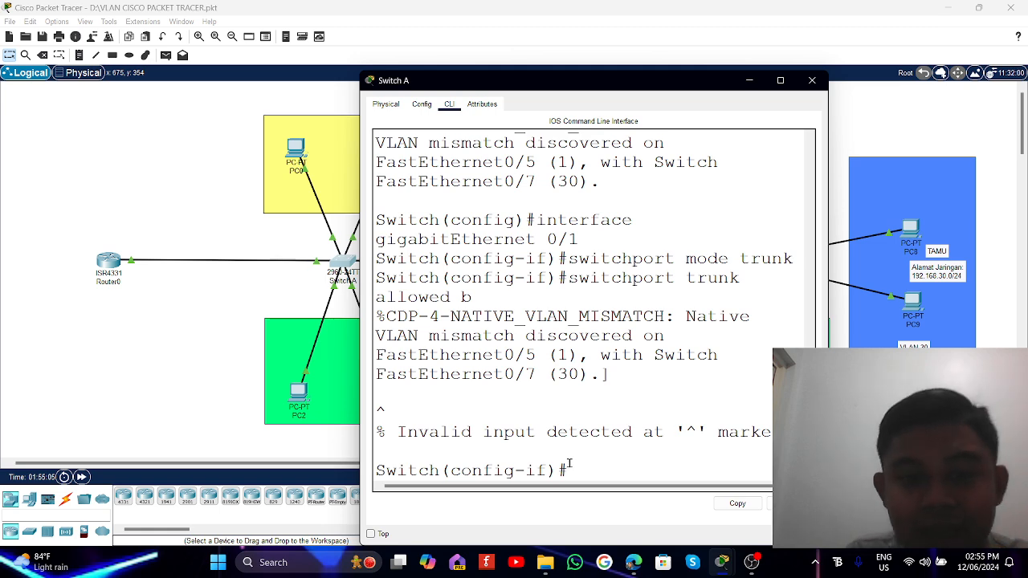
Allow VLANs 10, 20 and 30 on trunk port gigabitEthernet 0/1 of Switch A and return to global configuration mode.
{"action": "type", "text": "sw"}
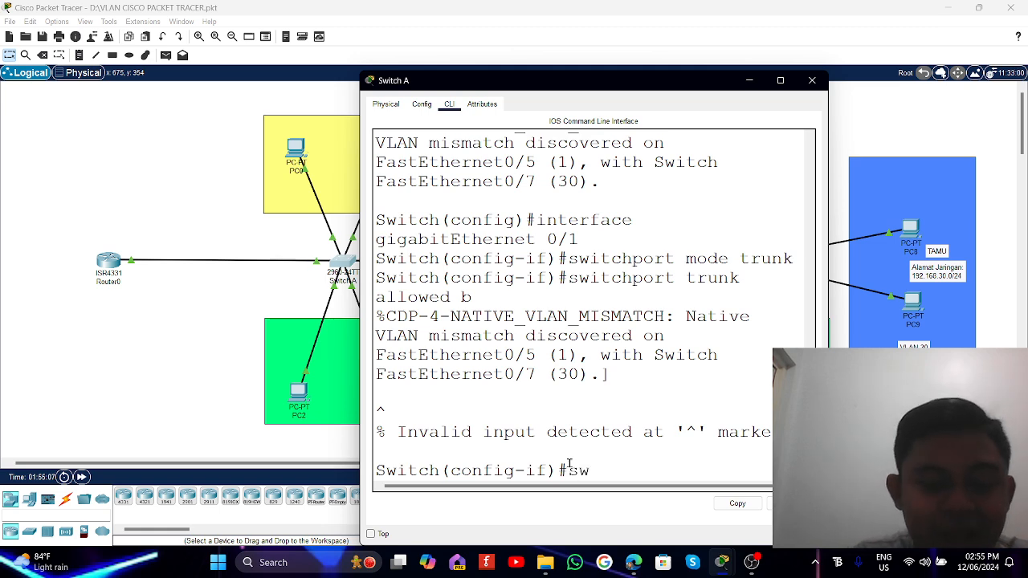
{"action": "type", "text": "itchport"}
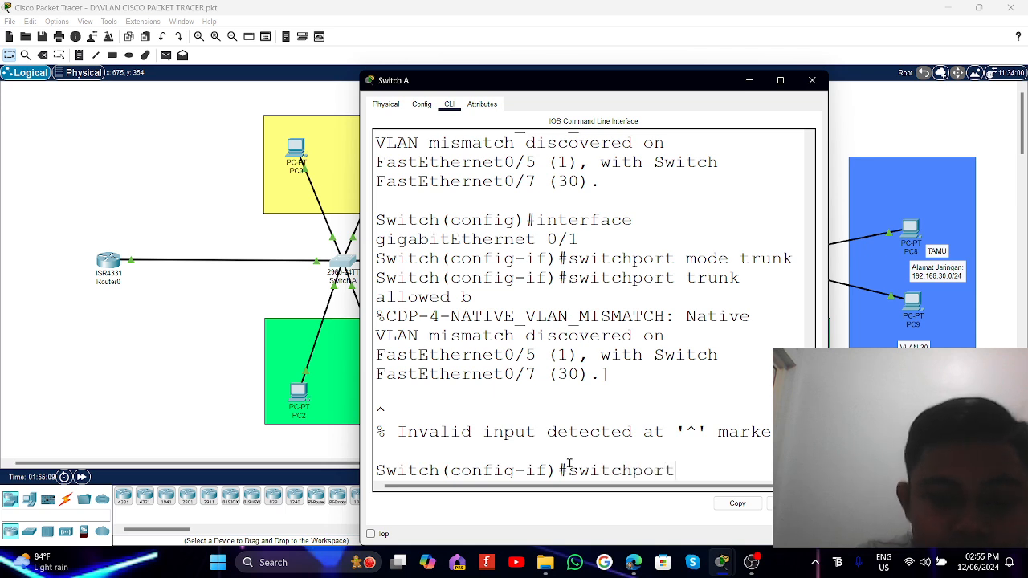
{"action": "type", "text": " trunk"}
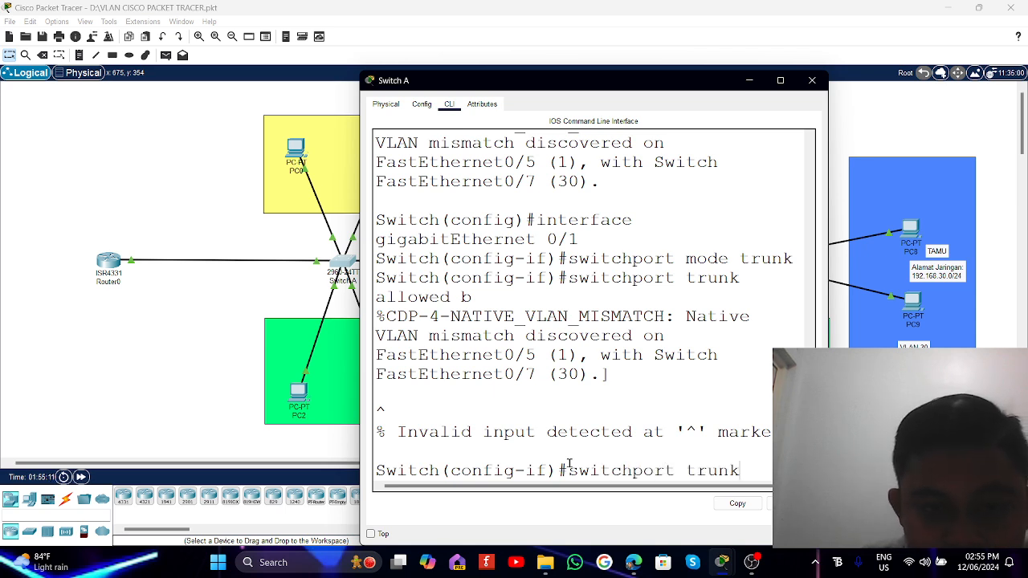
{"action": "type", "text": " allowed"}
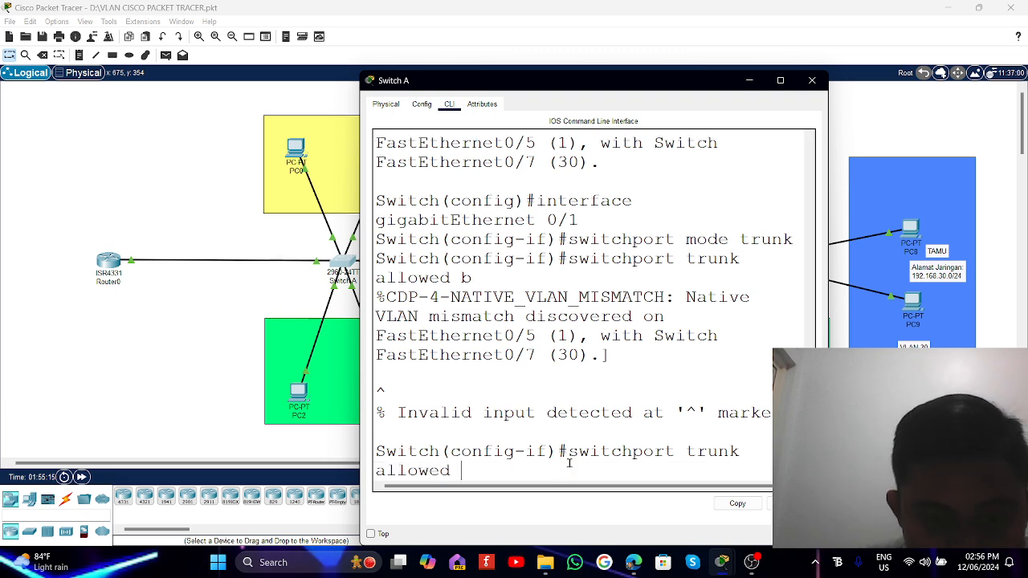
{"action": "type", "text": " vlan"}
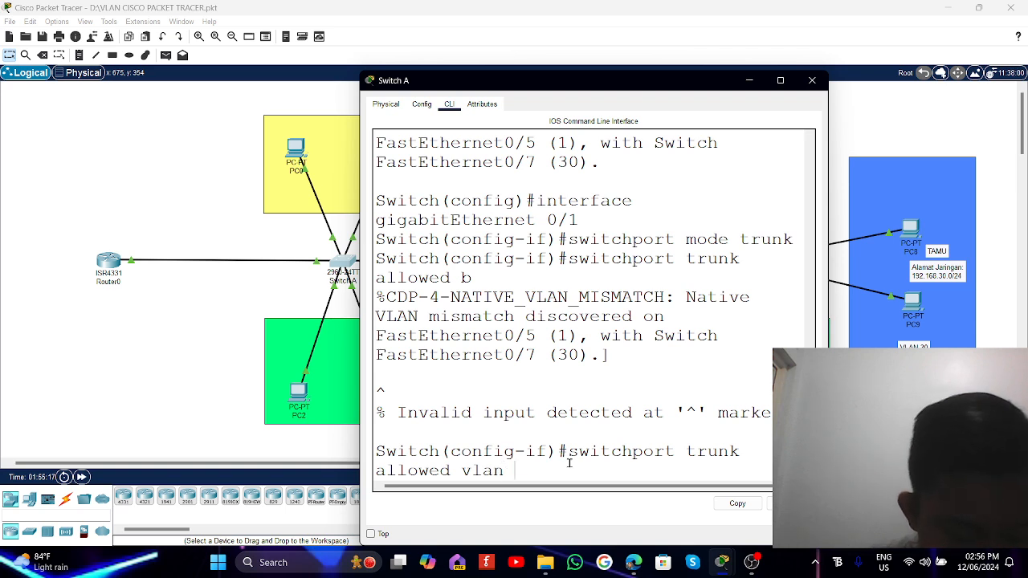
{"action": "type", "text": " 10,20"}
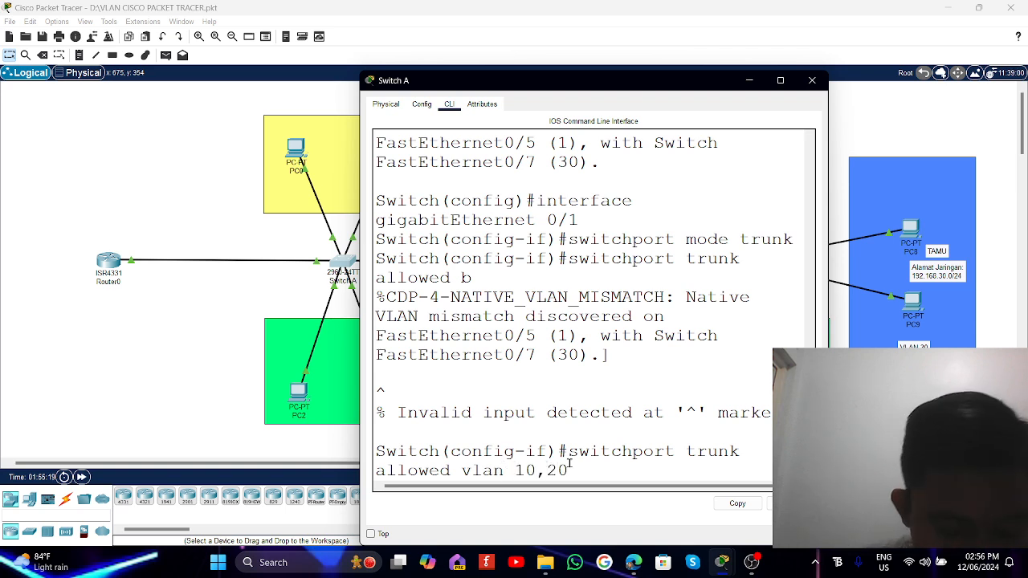
{"action": "type", "text": ",3"}
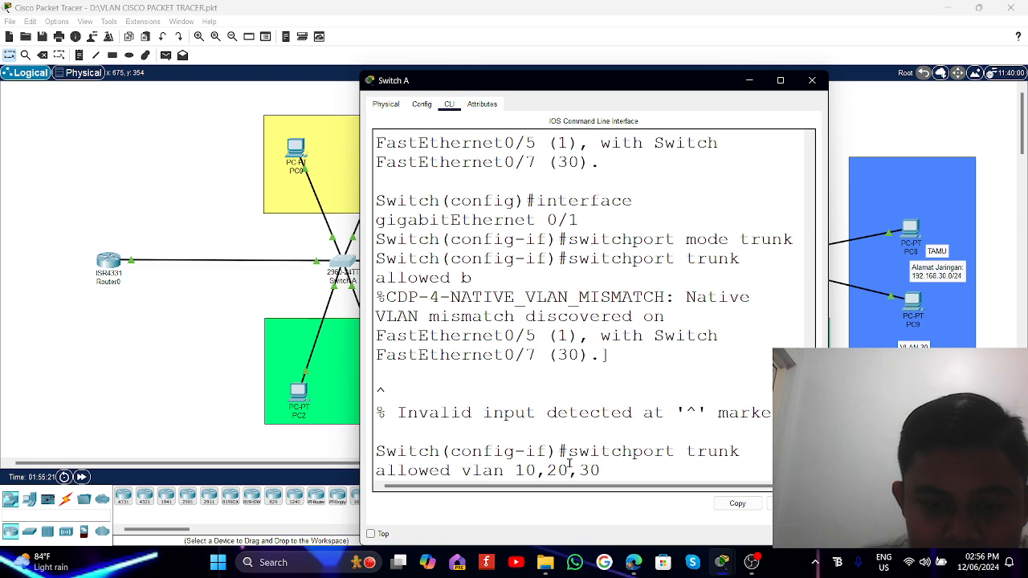
{"action": "key", "text": "Return"}
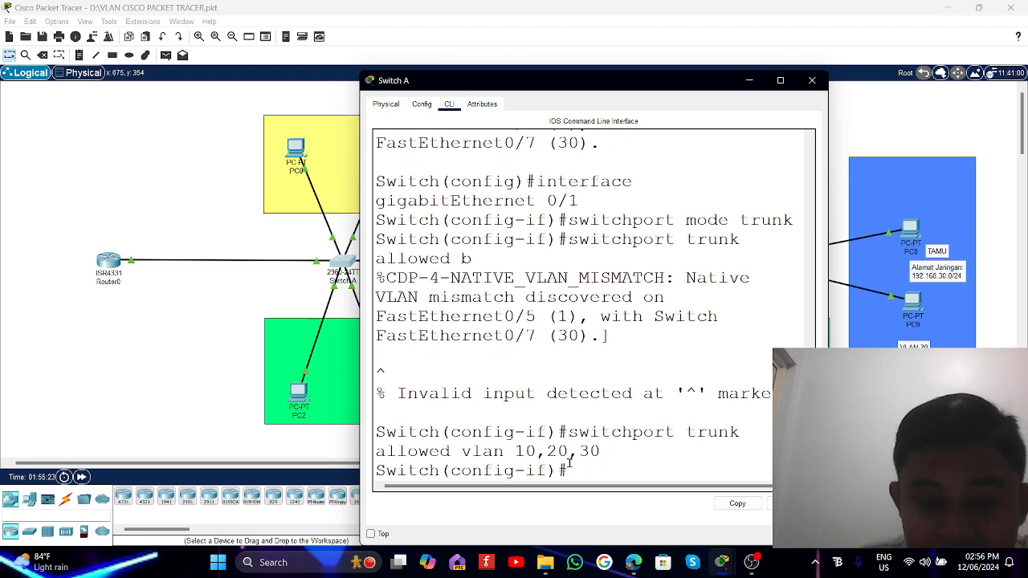
{"action": "type", "text": "exit"}
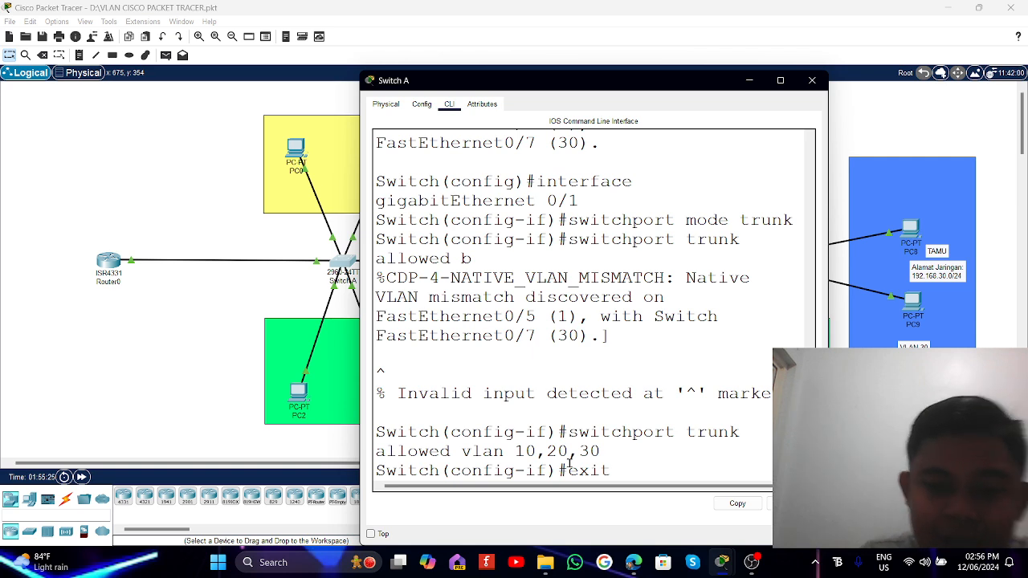
{"action": "key", "text": "Return"}
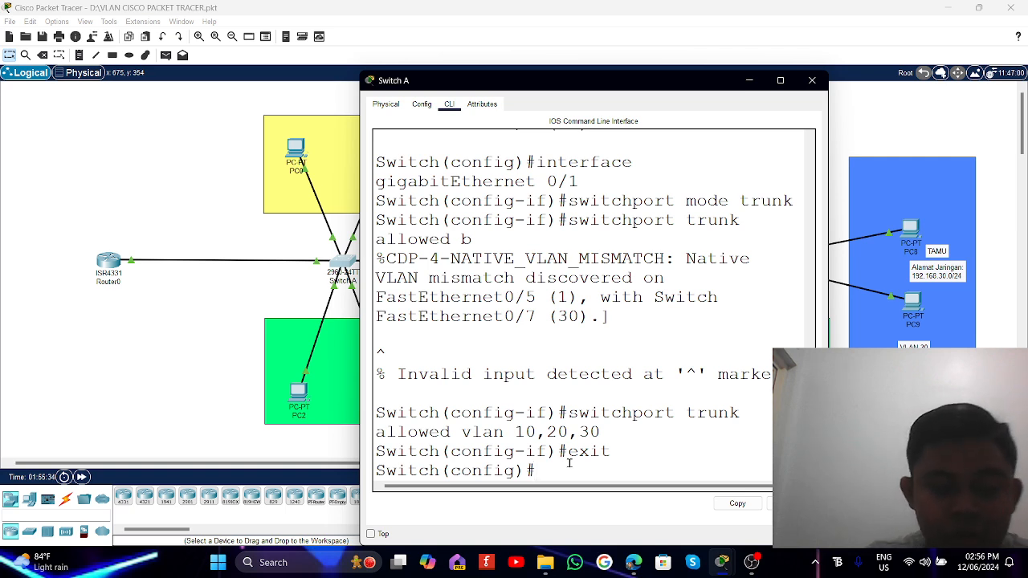
Display Switch A's trunk interfaces with do show interface trunk and review the trunk ports and their allowed VLANs.
{"action": "type", "text": "do show"}
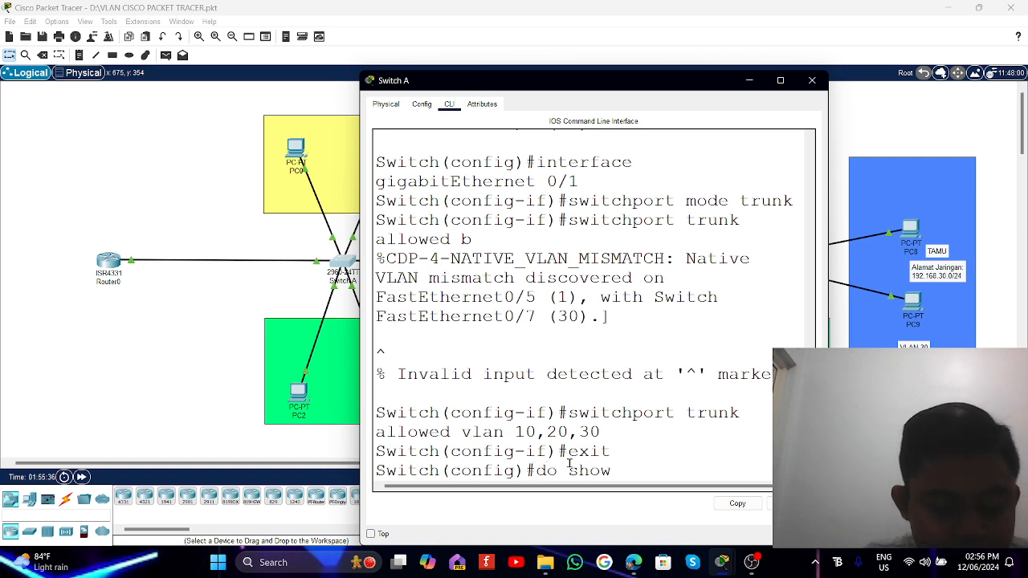
{"action": "type", "text": " interface"}
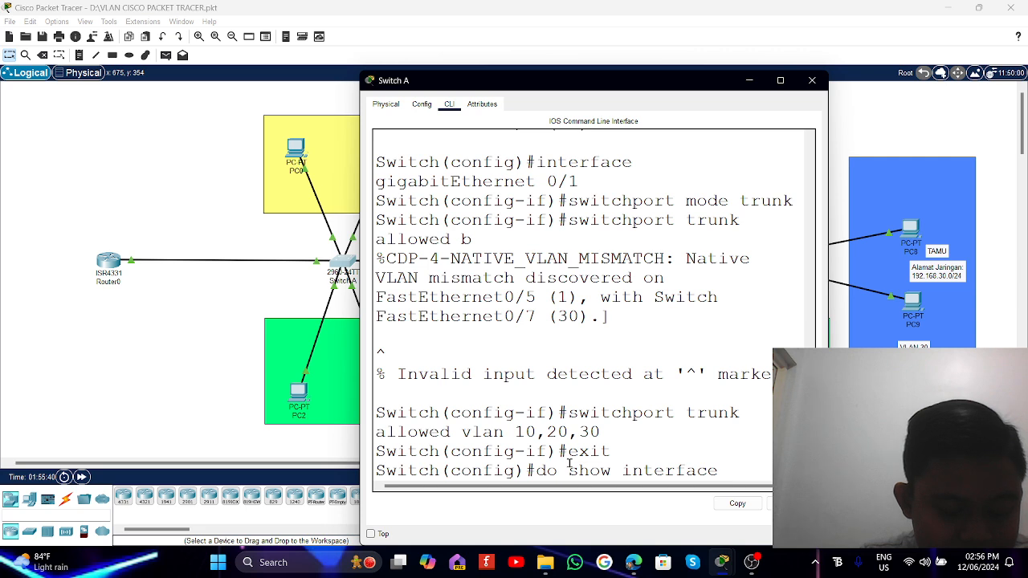
{"action": "type", "text": " trun"}
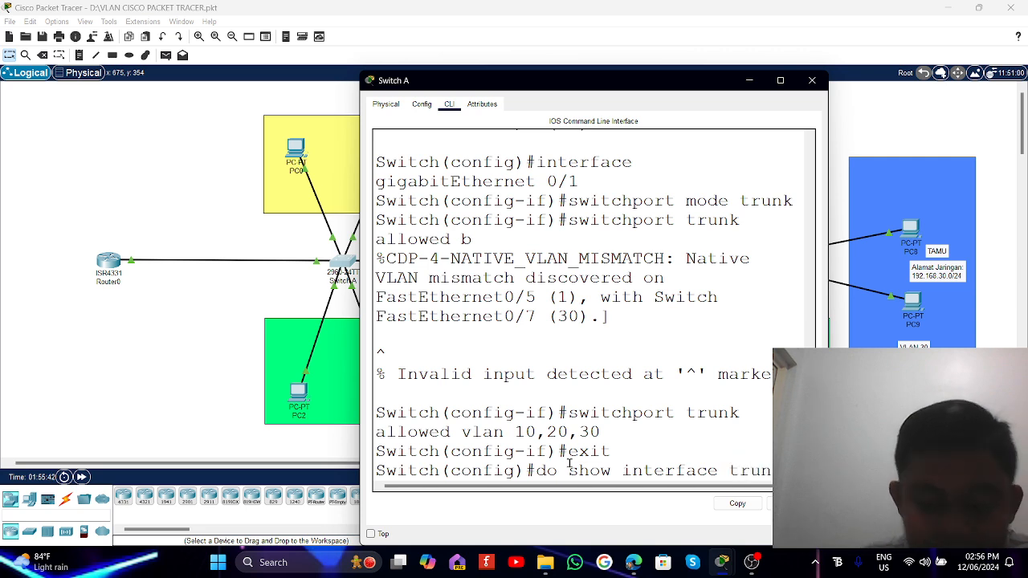
{"action": "type", "text": "k"}
{"action": "key", "text": "Return"}
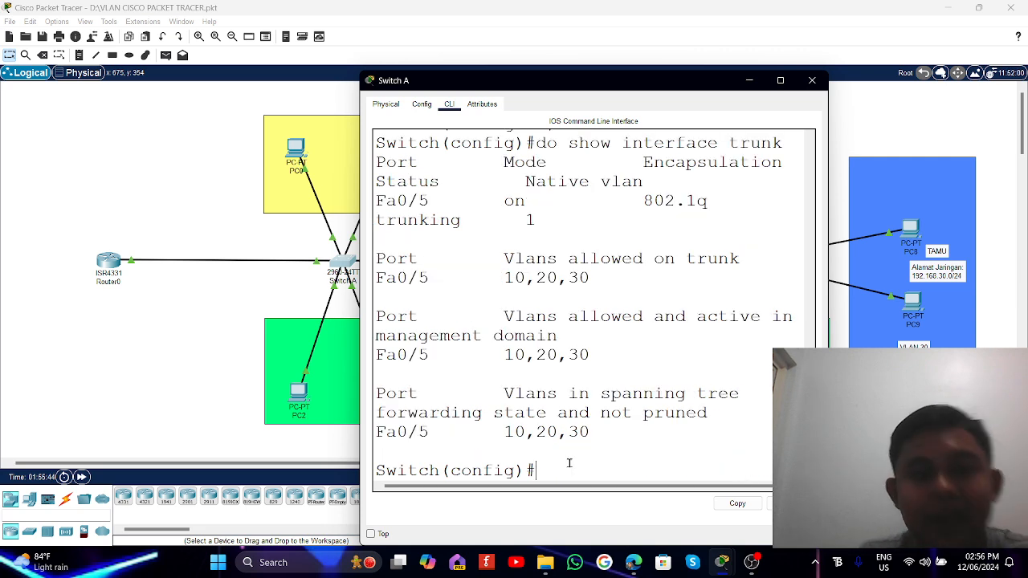
{"action": "scroll", "coordinate": [583, 305], "scroll_direction": "up", "scroll_amount": 5}
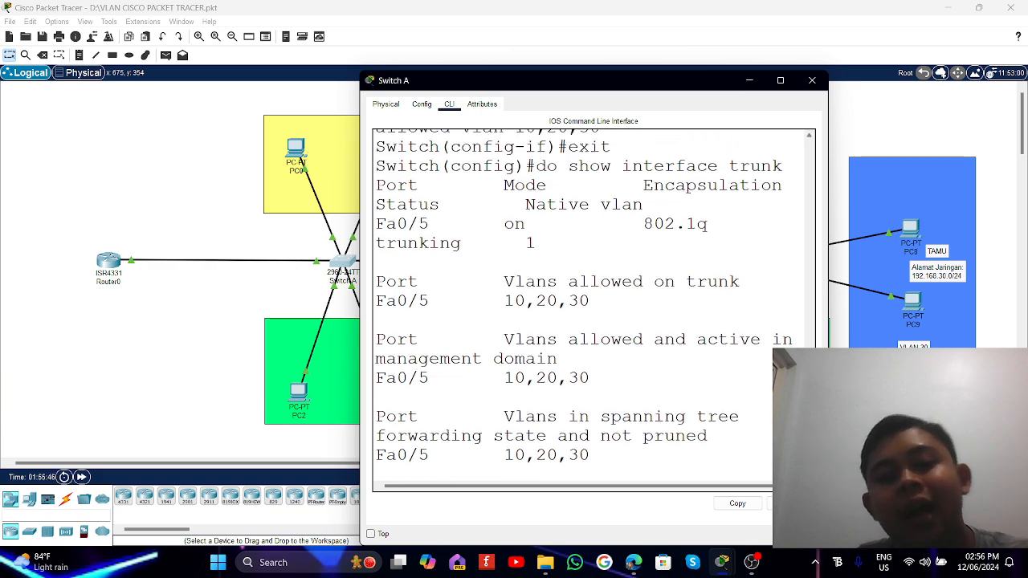
{"action": "scroll", "coordinate": [583, 305], "scroll_direction": "down", "scroll_amount": 2}
{"action": "scroll", "coordinate": [583, 306], "scroll_direction": "down", "scroll_amount": 4}
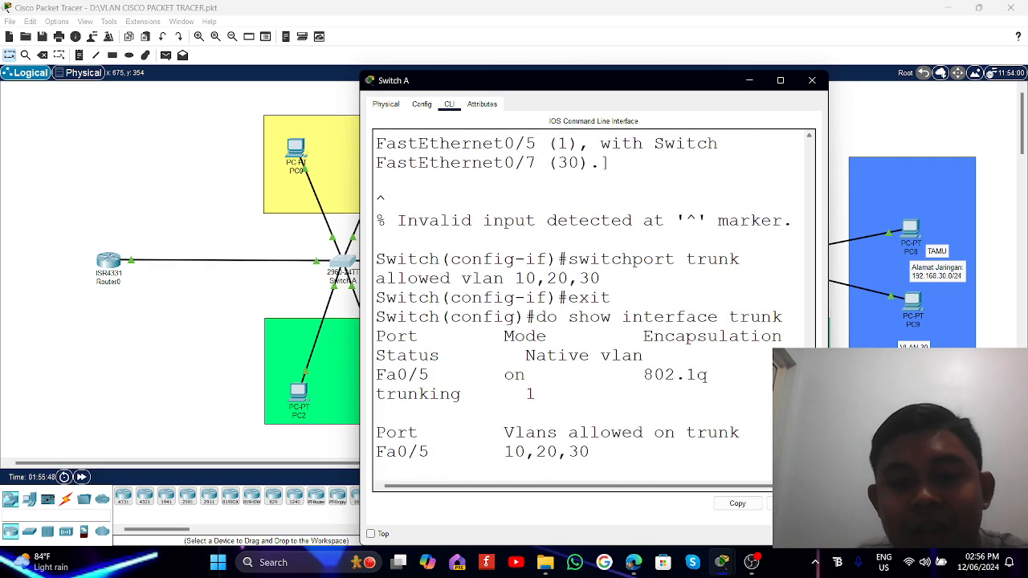
{"action": "scroll", "coordinate": [583, 305], "scroll_direction": "up", "scroll_amount": 1}
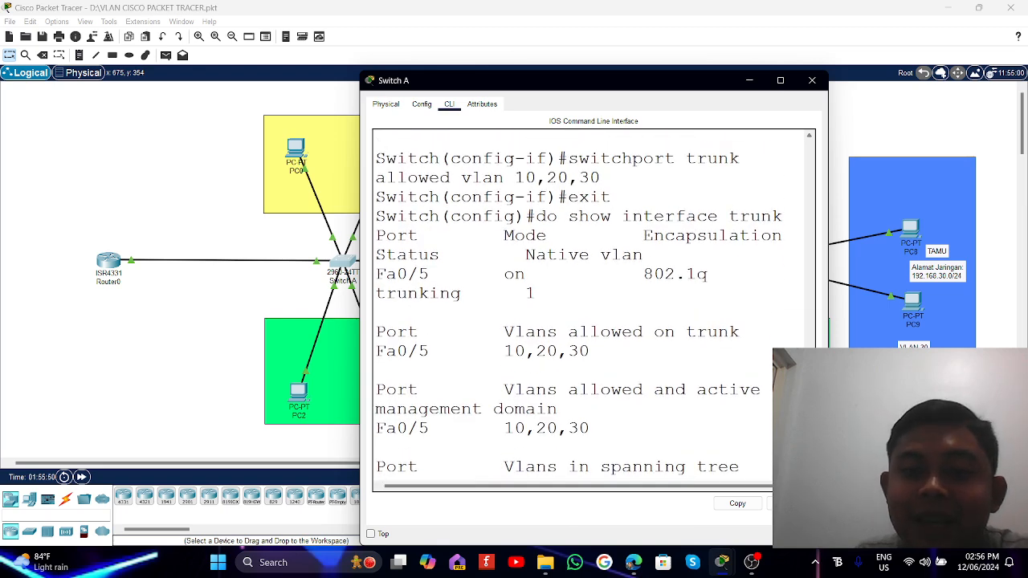
{"action": "scroll", "coordinate": [583, 305], "scroll_direction": "down", "scroll_amount": 2}
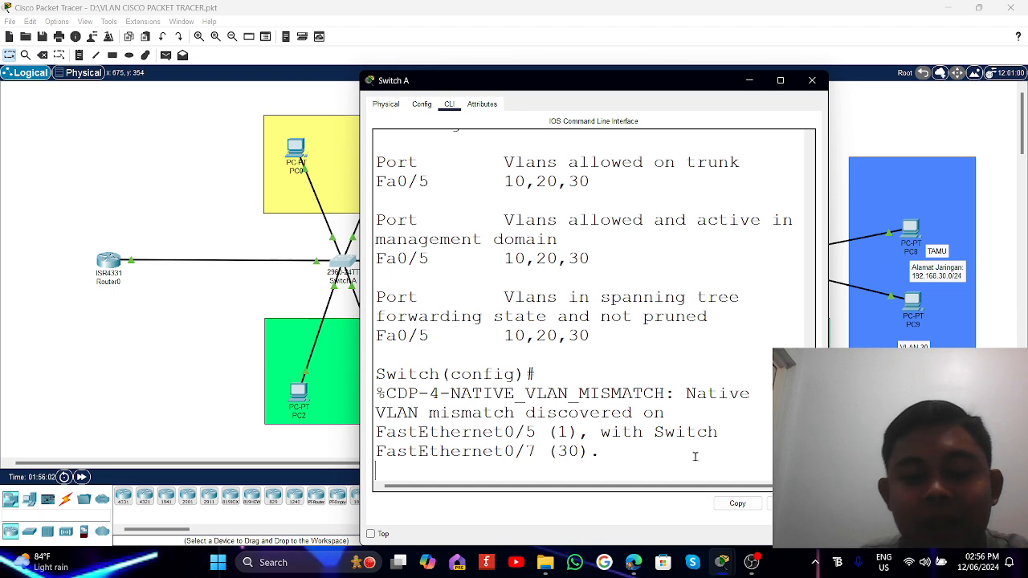
{"action": "scroll", "coordinate": [578, 305], "scroll_direction": "up", "scroll_amount": 4}
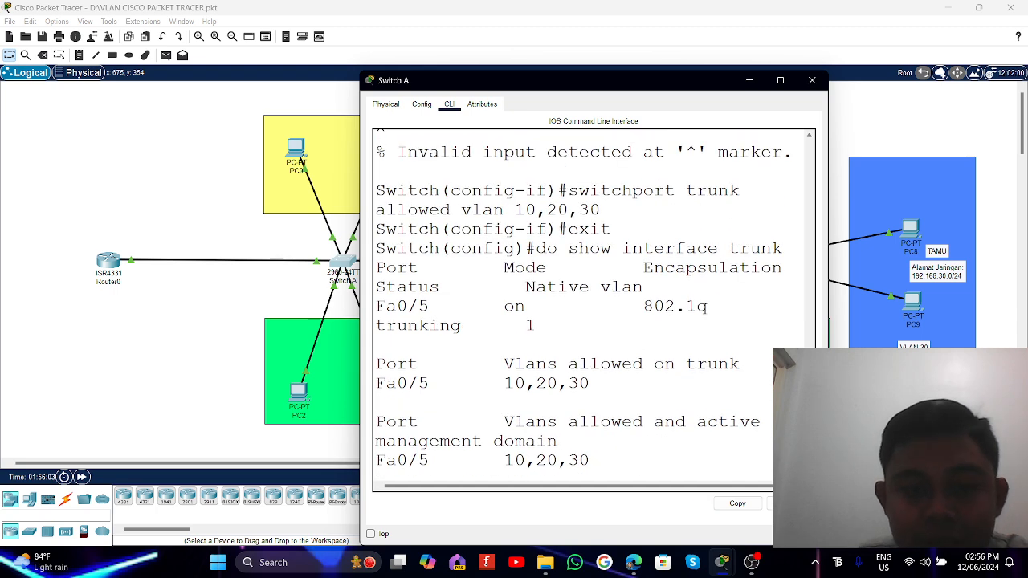
{"action": "scroll", "coordinate": [715, 482], "scroll_direction": "down", "scroll_amount": 4}
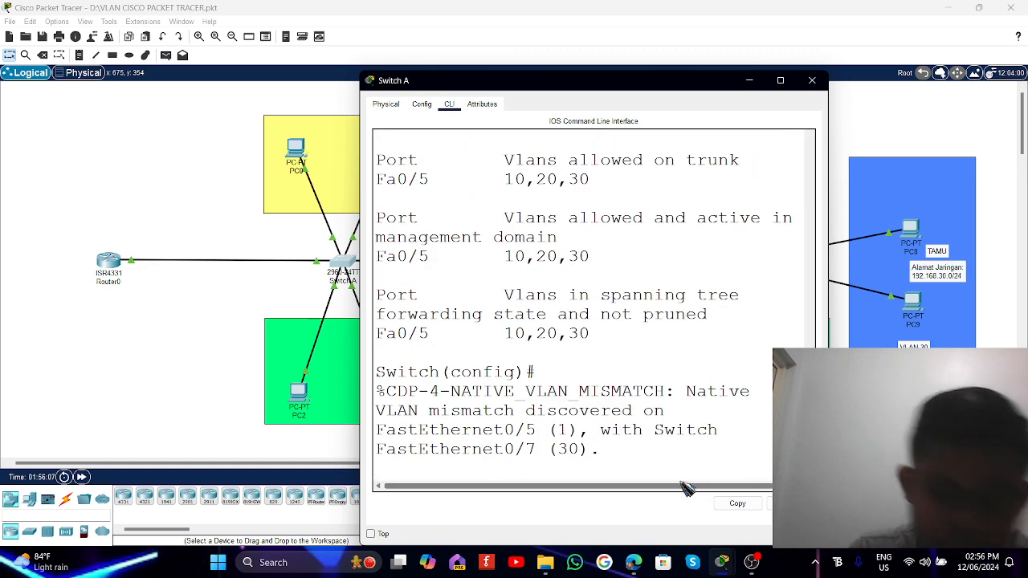
Leave global configuration mode on Switch A and return to the privileged EXEC prompt.
{"action": "key", "text": "Return"}
{"action": "type", "text": "exit"}
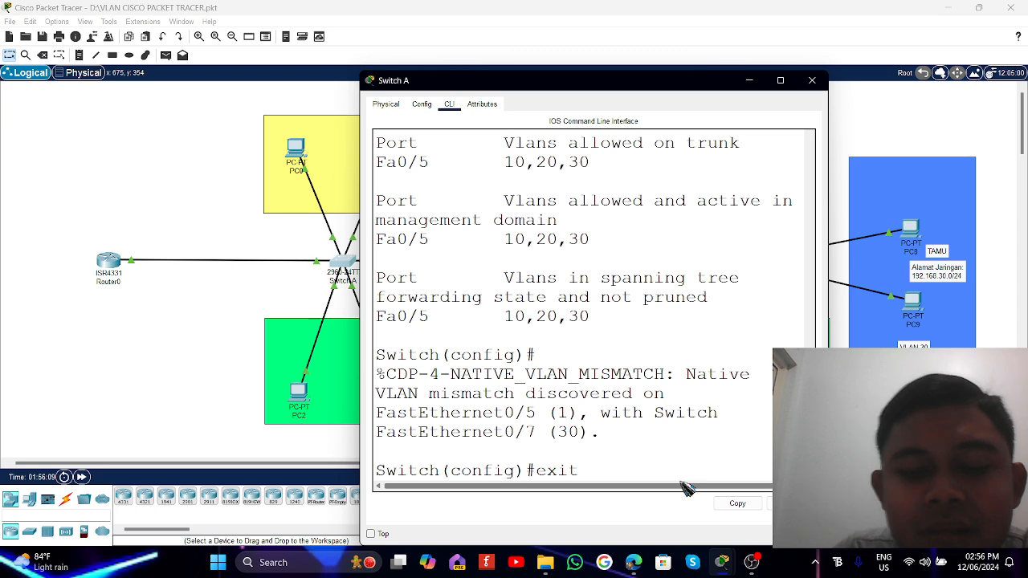
{"action": "key", "text": "Return"}
{"action": "key", "text": "Return"}
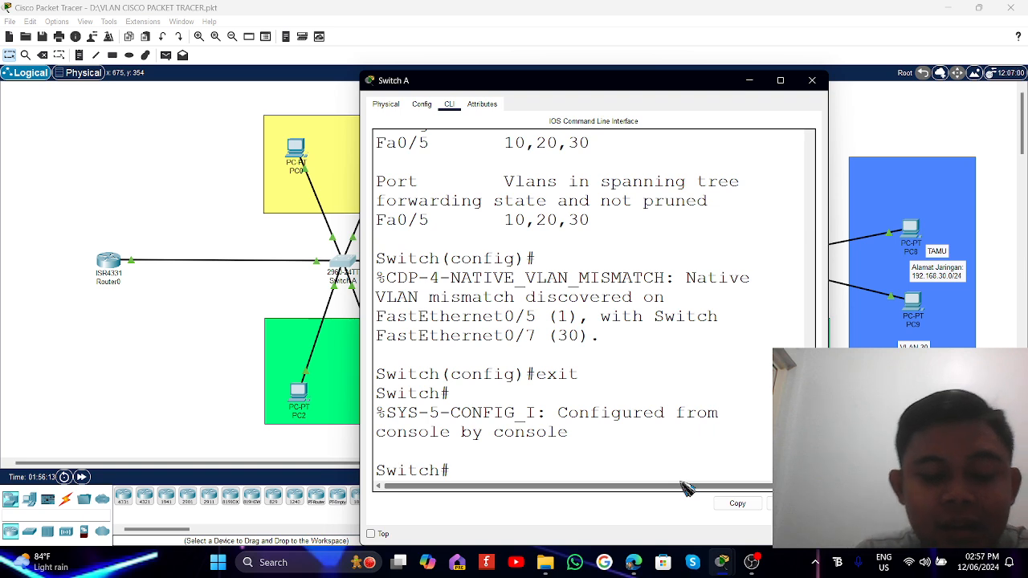
Save Switch A's running configuration with write memory and close the device's window.
{"action": "type", "text": "wei"}
{"action": "key", "text": "BackSpace"}
{"action": "key", "text": "BackSpace"}
{"action": "key", "text": "BackSpace"}
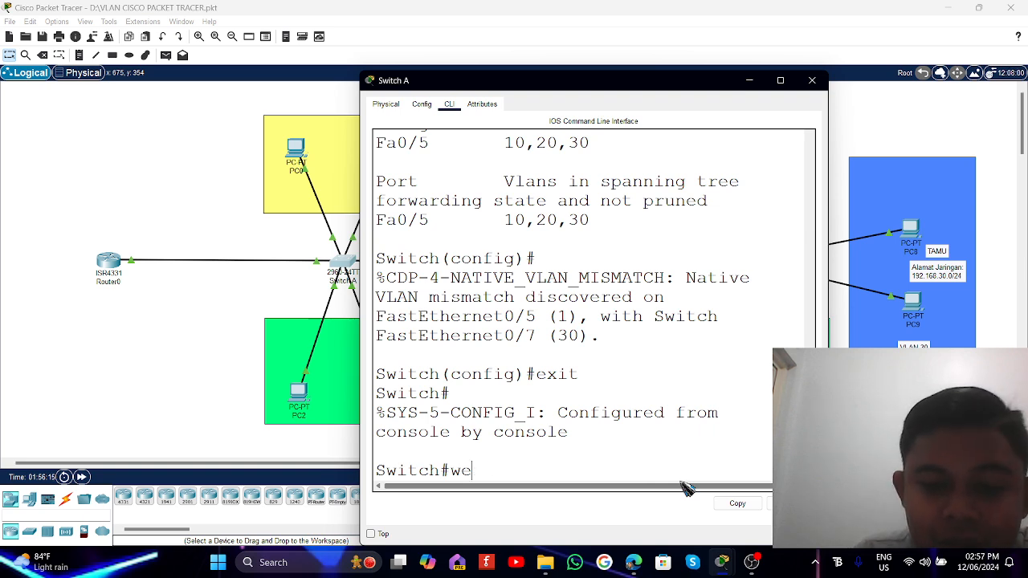
{"action": "type", "text": "rit"}
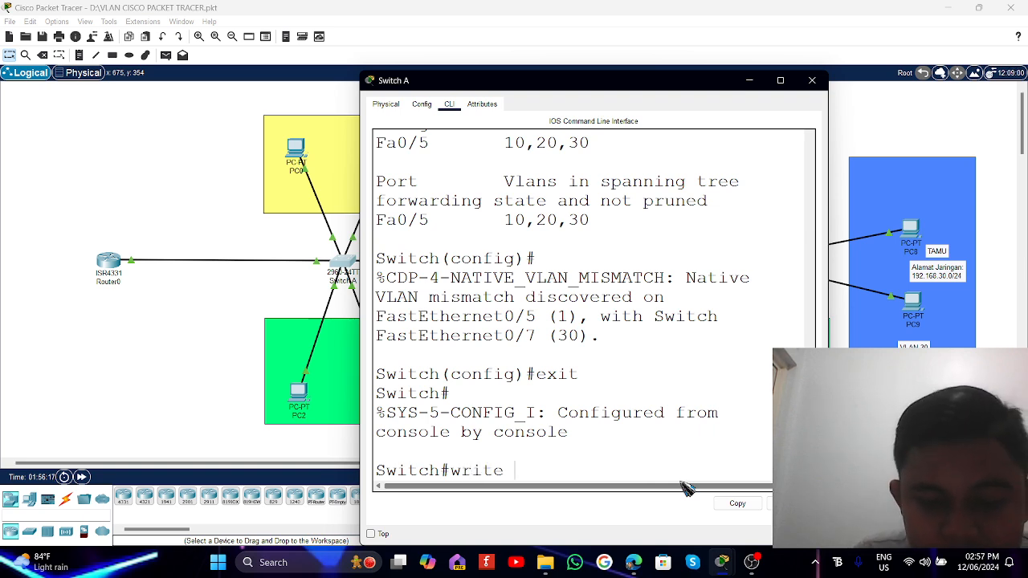
{"action": "type", "text": "memory"}
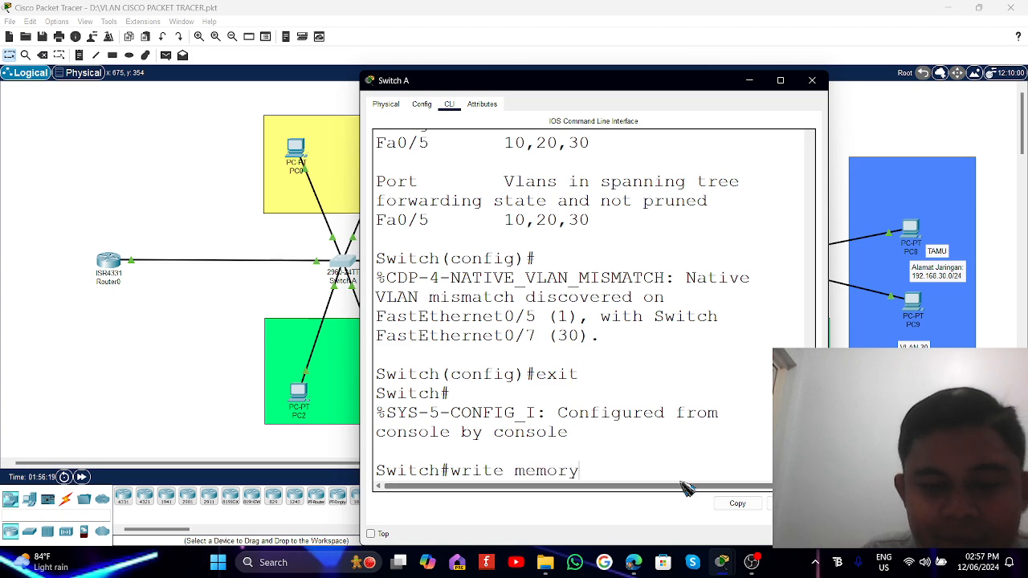
{"action": "key", "text": "Return"}
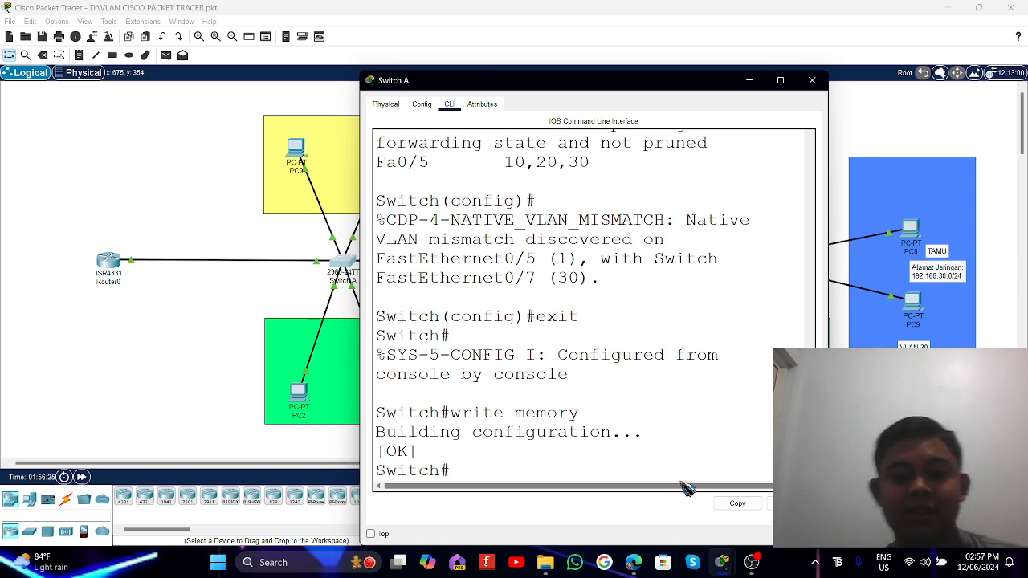
{"action": "left_click", "coordinate": [815, 82]}
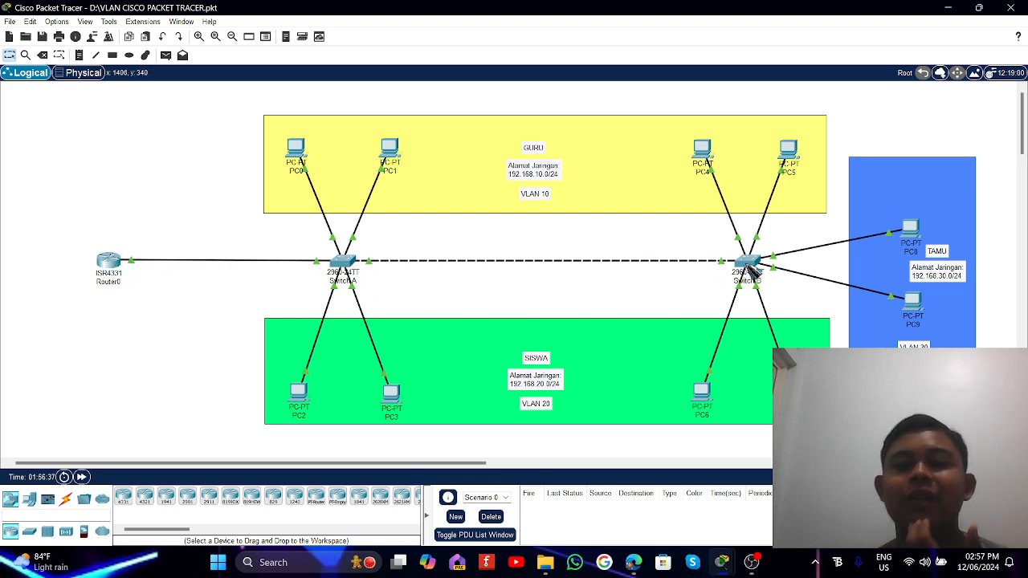
Open the command line of Switch B and enter privileged EXEC mode with the enable command.
{"action": "mouse_move", "coordinate": [751, 271]}
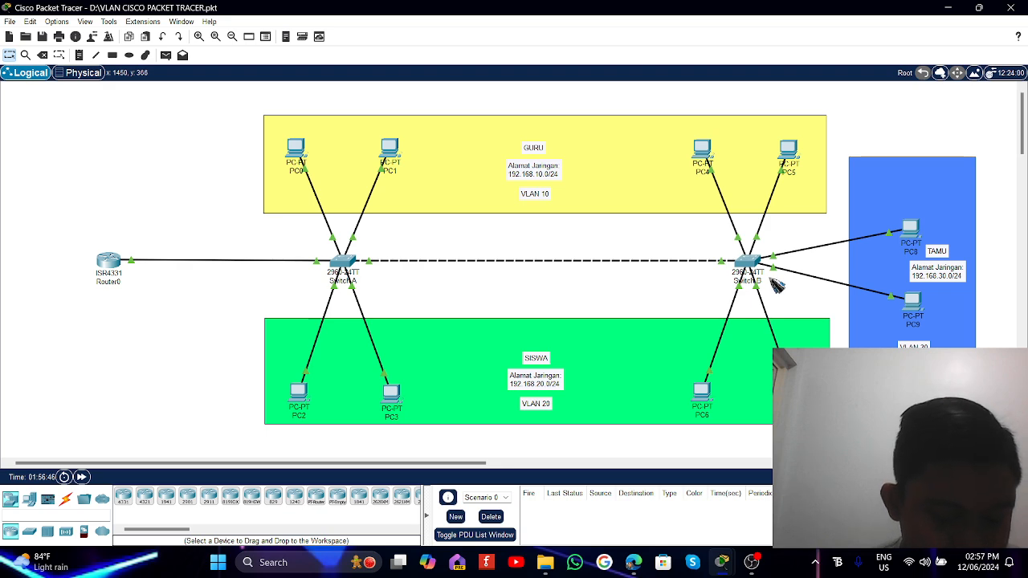
{"action": "left_click", "coordinate": [749, 263]}
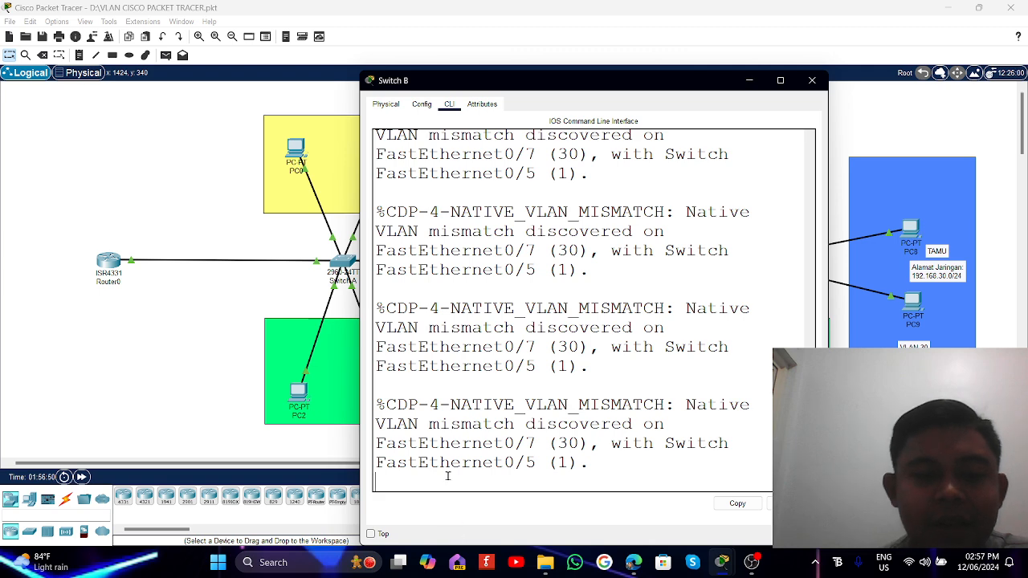
{"action": "key", "text": "Return"}
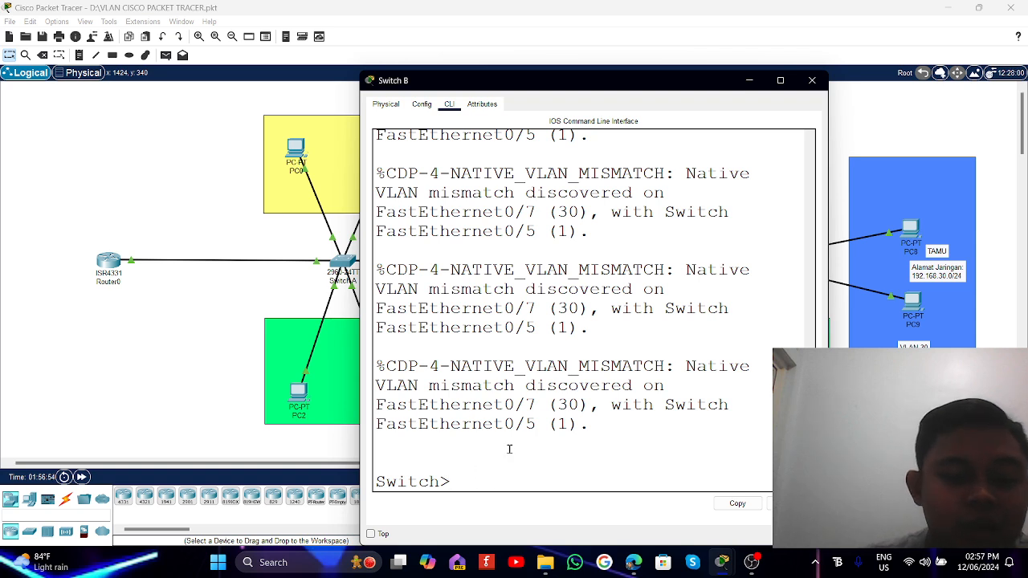
{"action": "type", "text": "enabld"}
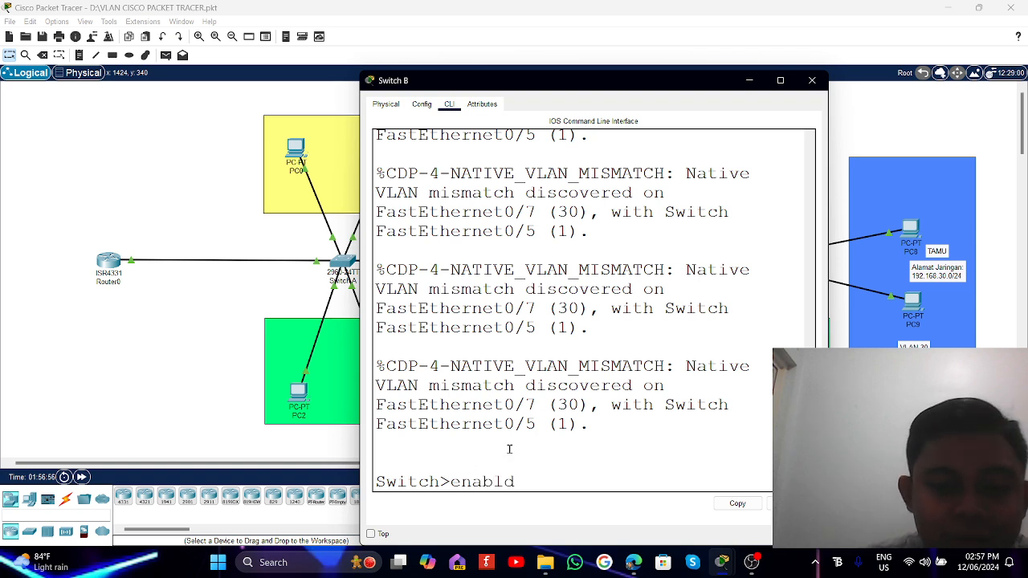
{"action": "key", "text": "BackSpace"}
{"action": "type", "text": "e"}
{"action": "key", "text": "Return"}
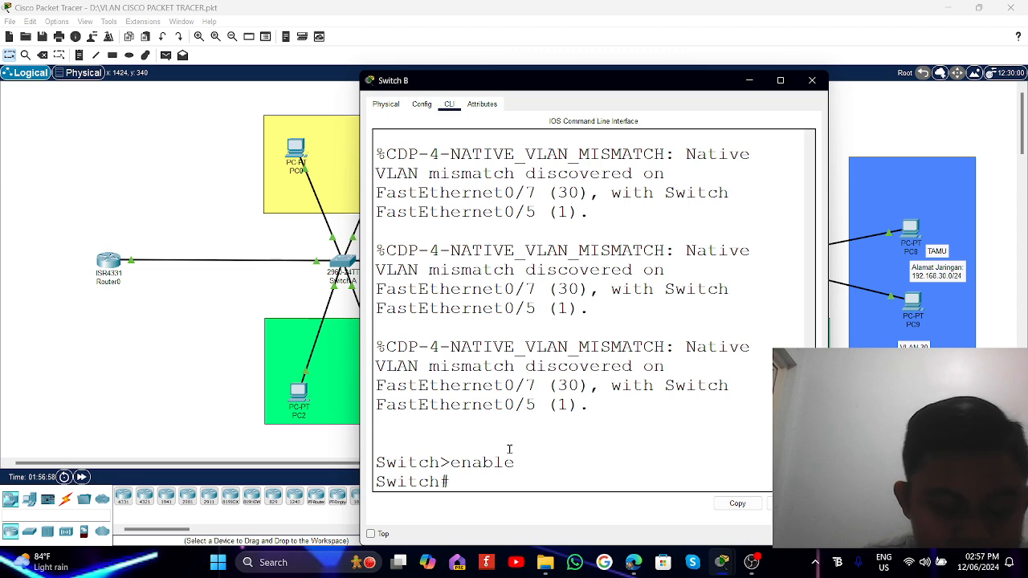
Try to enter configuration mode on Switch B from the privileged EXEC prompt.
{"action": "type", "text": "onfigure"}
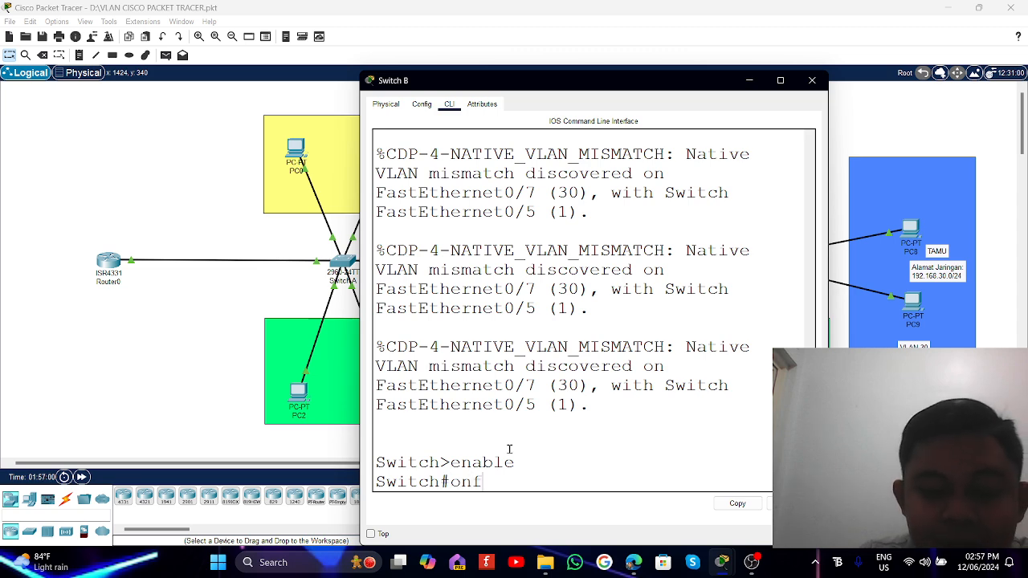
{"action": "key", "text": "BackSpace"}
{"action": "key", "text": "BackSpace"}
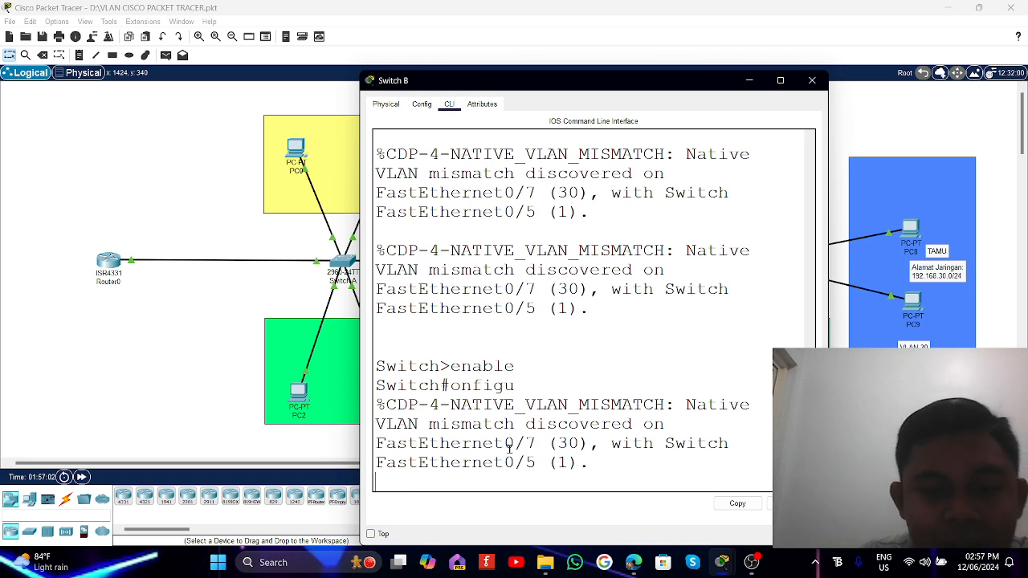
{"action": "key", "text": "Return"}
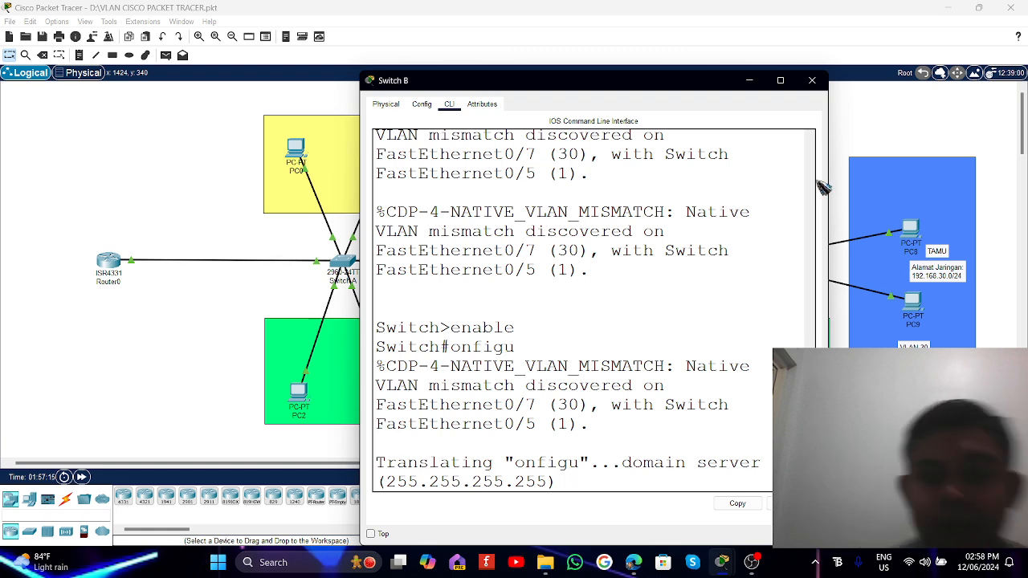
{"action": "left_click", "coordinate": [811, 80]}
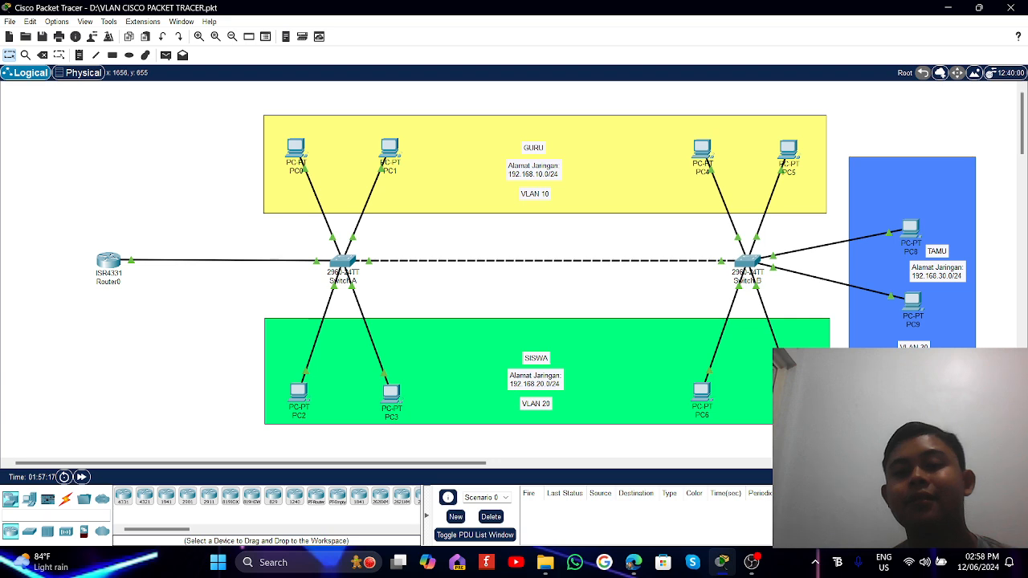
{"action": "left_click", "coordinate": [751, 267]}
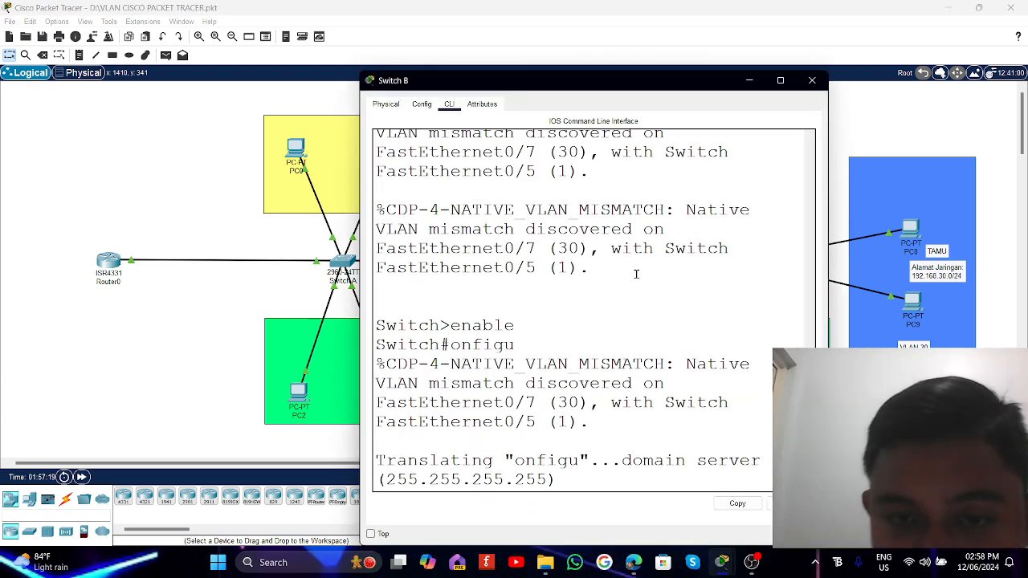
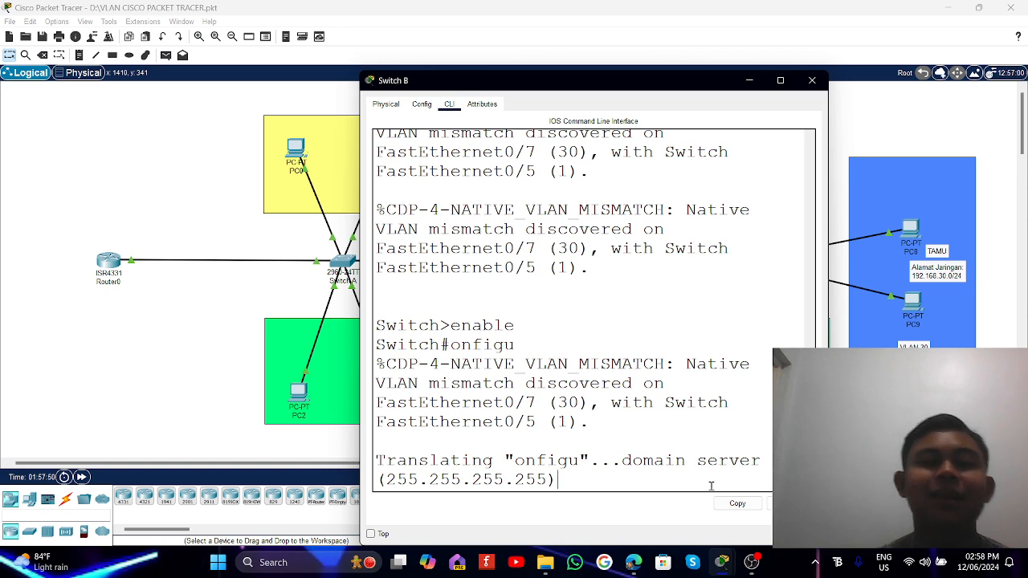
{"action": "left_click", "coordinate": [515, 325]}
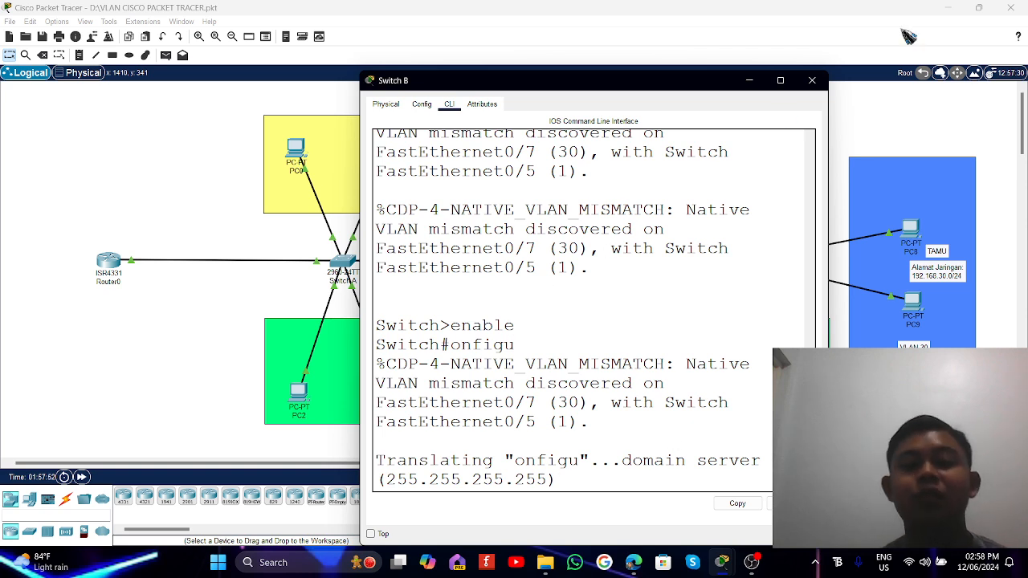
{"action": "left_click", "coordinate": [814, 82]}
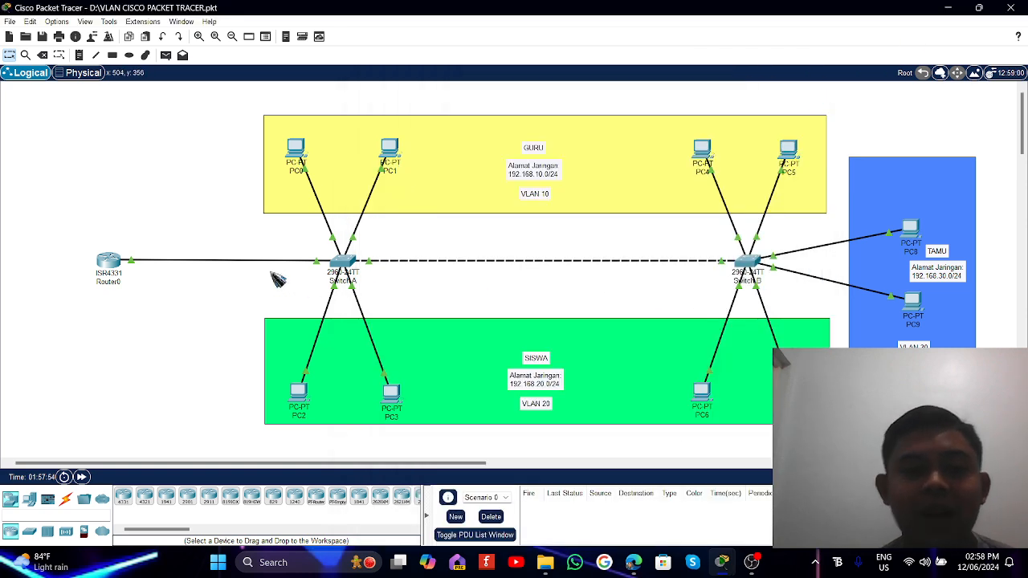
{"action": "left_click", "coordinate": [343, 263]}
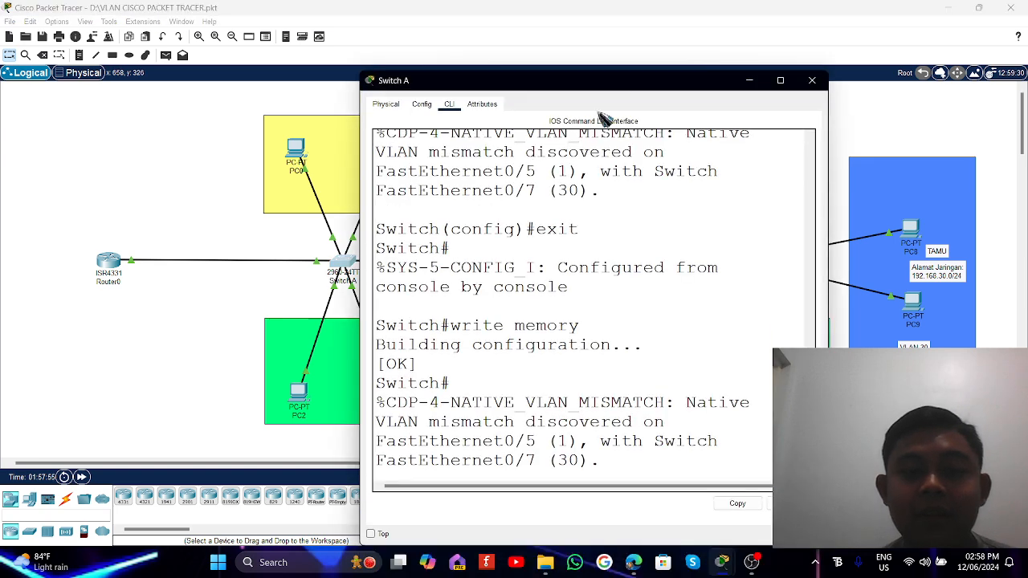
{"action": "left_click", "coordinate": [750, 84]}
Return to Switch B's command line and enter global configuration mode with the enable and configure terminal commands.
{"action": "left_click", "coordinate": [749, 263]}
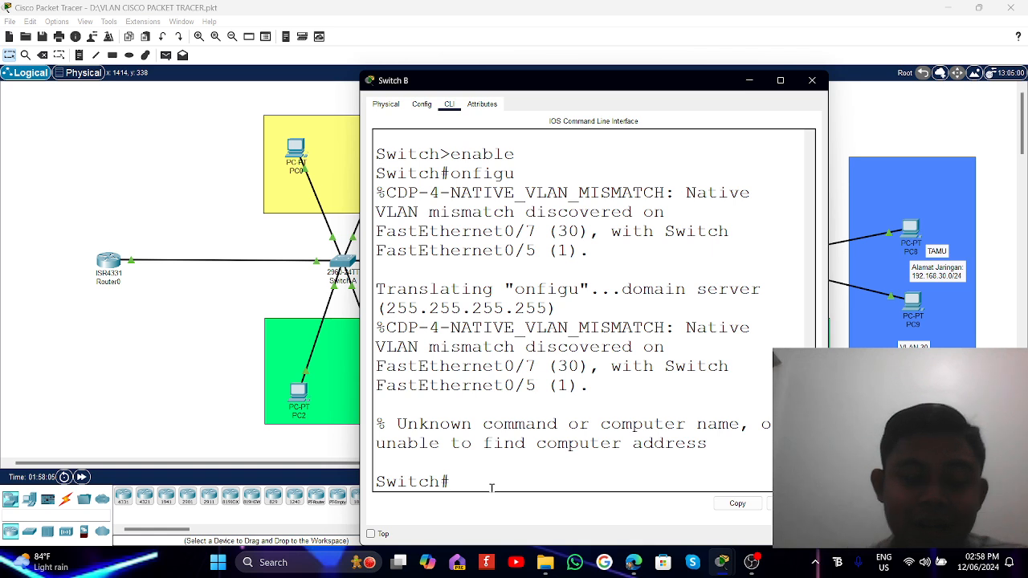
{"action": "type", "text": "enable\\"}
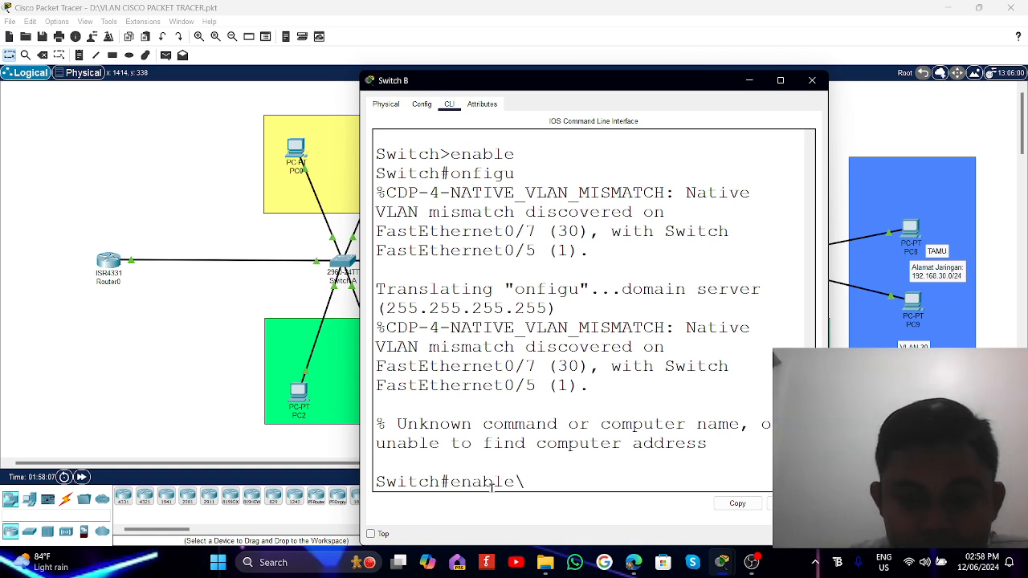
{"action": "key", "text": "BackSpace"}
{"action": "key", "text": "Return"}
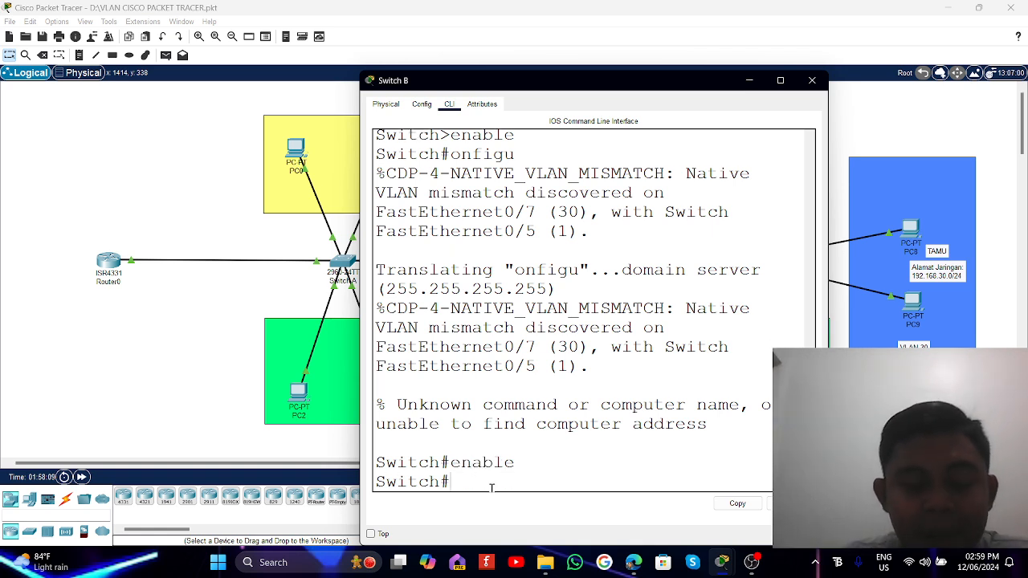
{"action": "type", "text": "configu"}
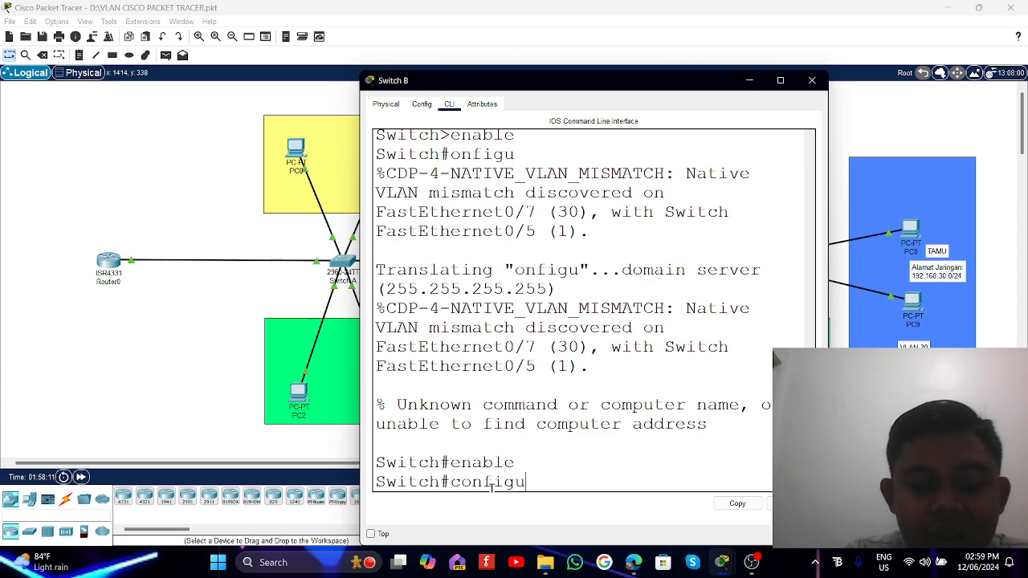
{"action": "type", "text": "re terminal"}
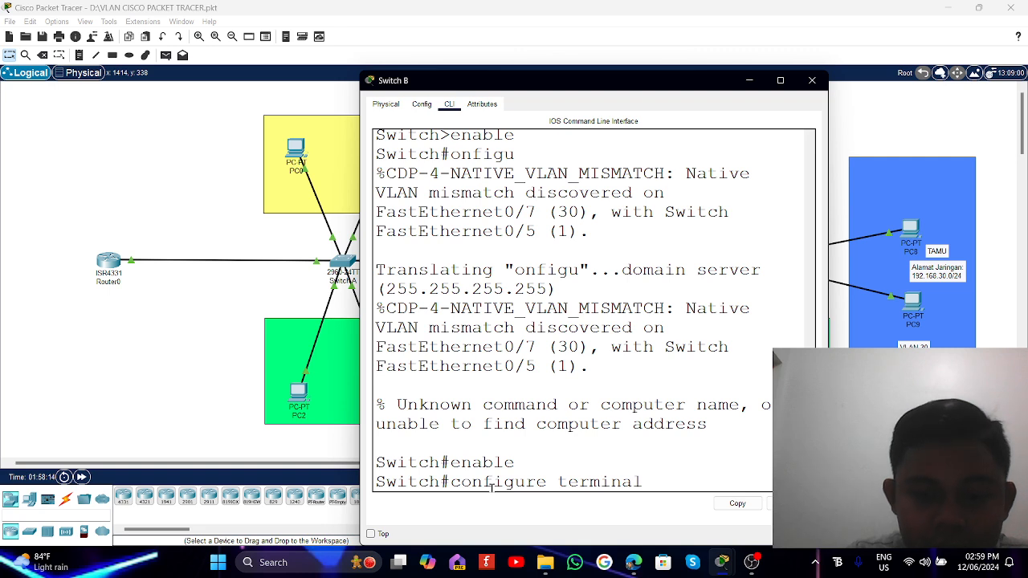
{"action": "key", "text": "Return"}
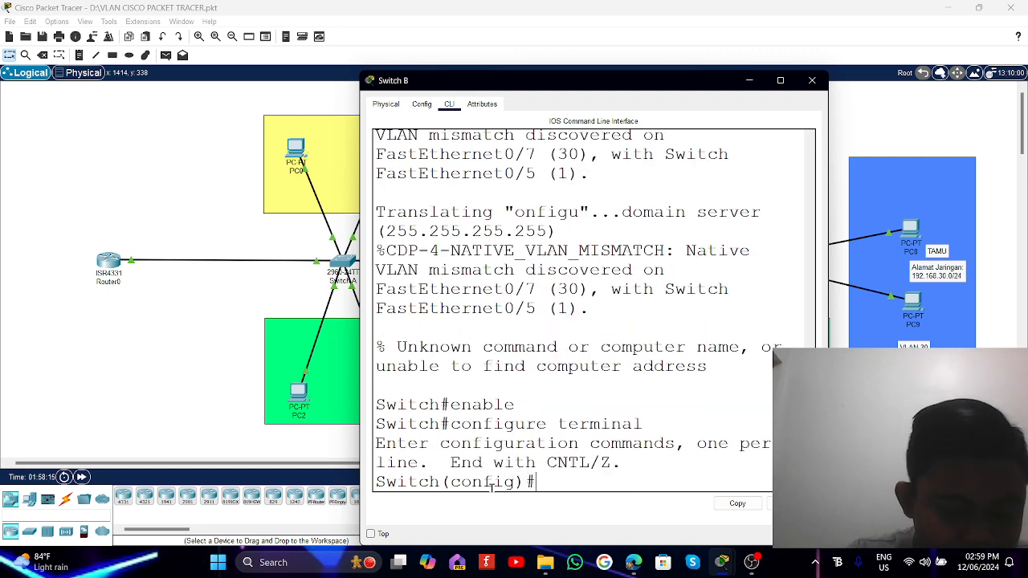
Create VLAN 10 named Guru on Switch B and return to global configuration mode.
{"action": "type", "text": "vlan"}
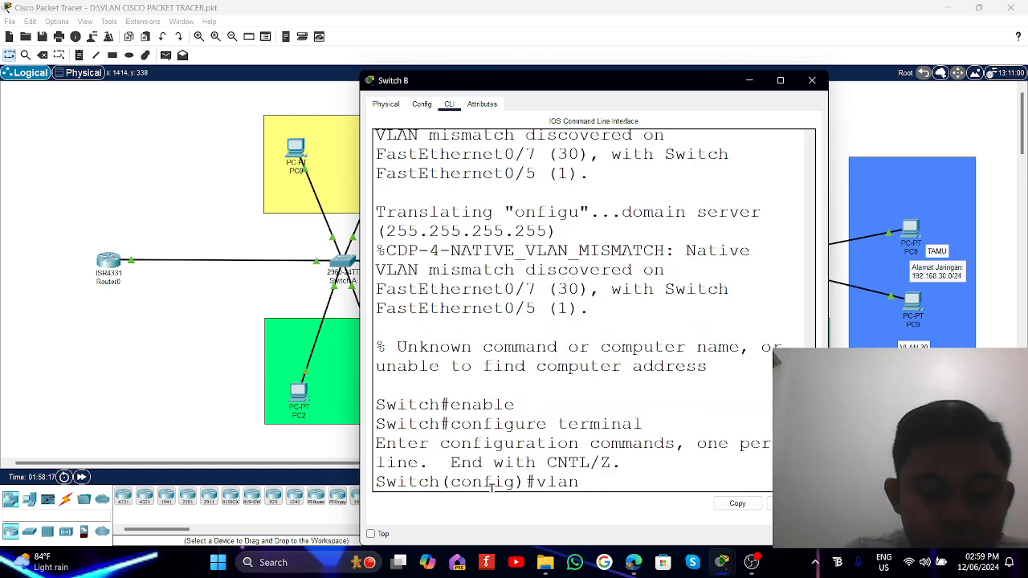
{"action": "type", "text": " 10"}
{"action": "key", "text": "Return"}
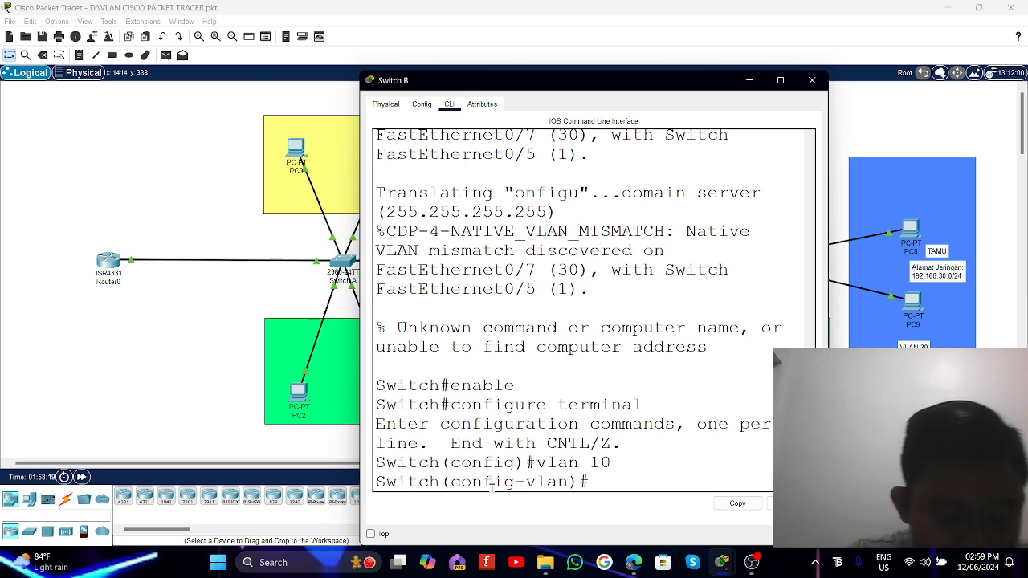
{"action": "type", "text": "name Guru"}
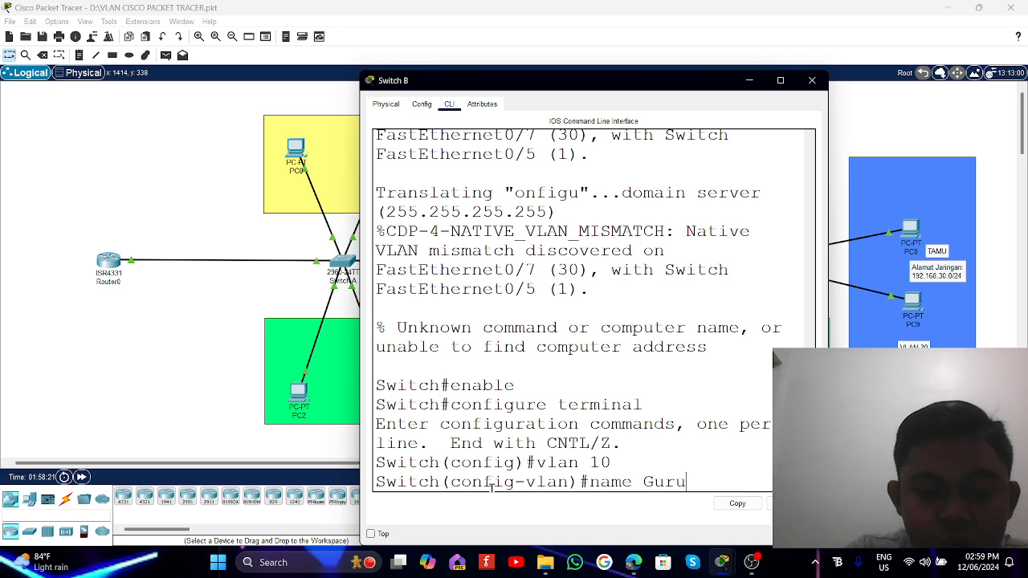
{"action": "key", "text": "Return"}
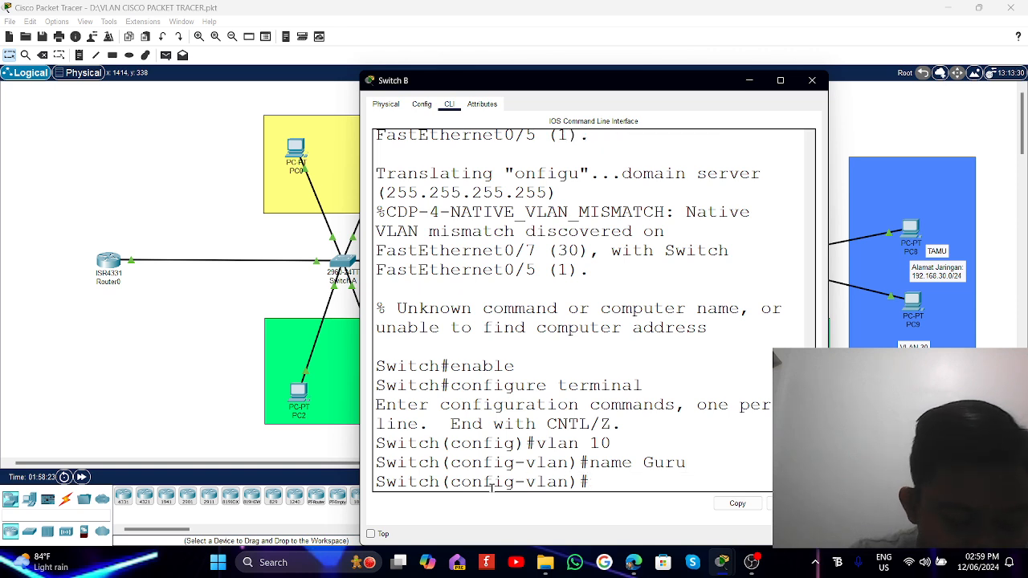
{"action": "type", "text": "exit"}
{"action": "key", "text": "Return"}
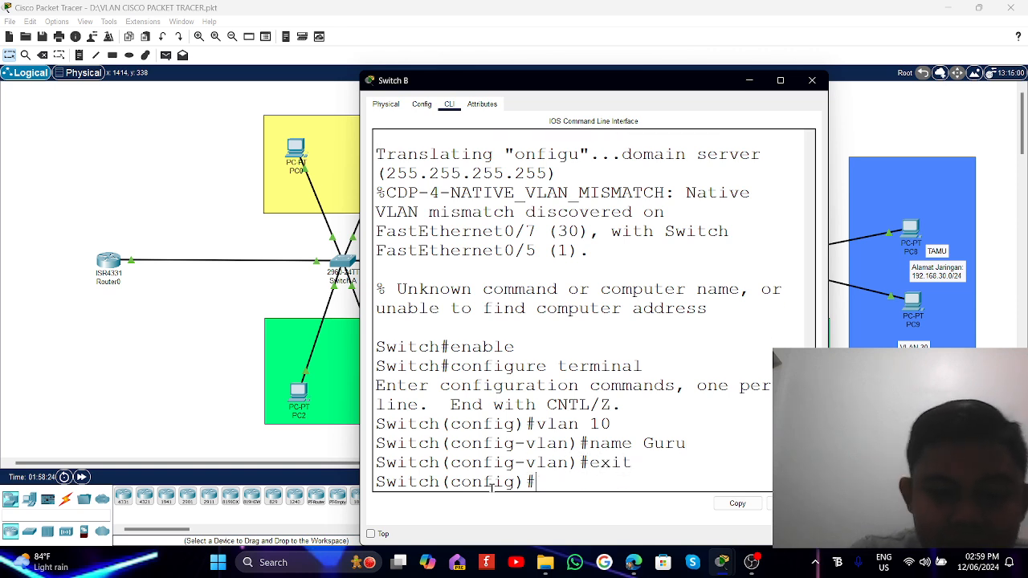
Create VLAN 20 named Siswa on Switch B and return to global configuration mode.
{"action": "type", "text": "b"}
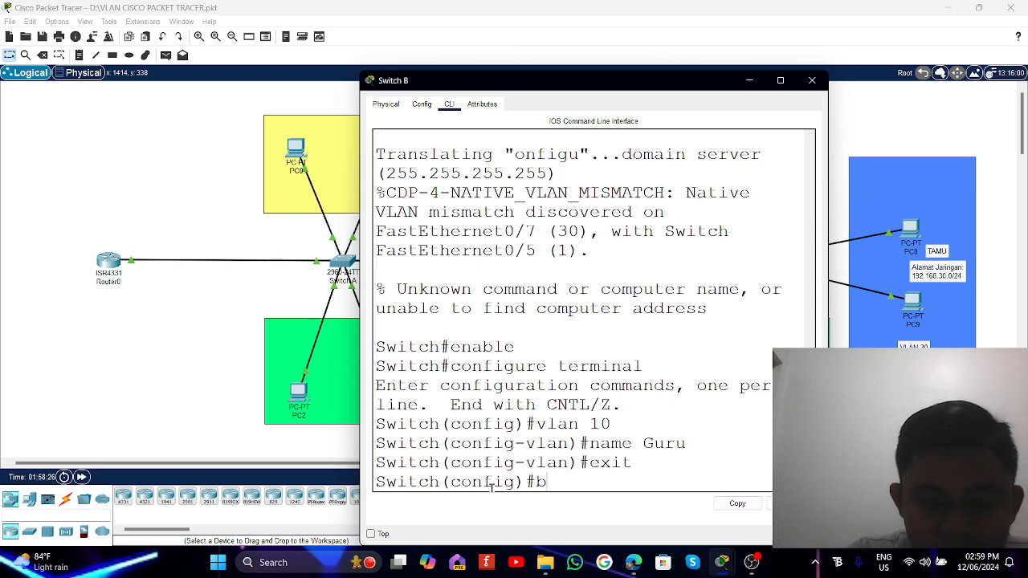
{"action": "key", "text": "BackSpace"}
{"action": "type", "text": "vlan 20"}
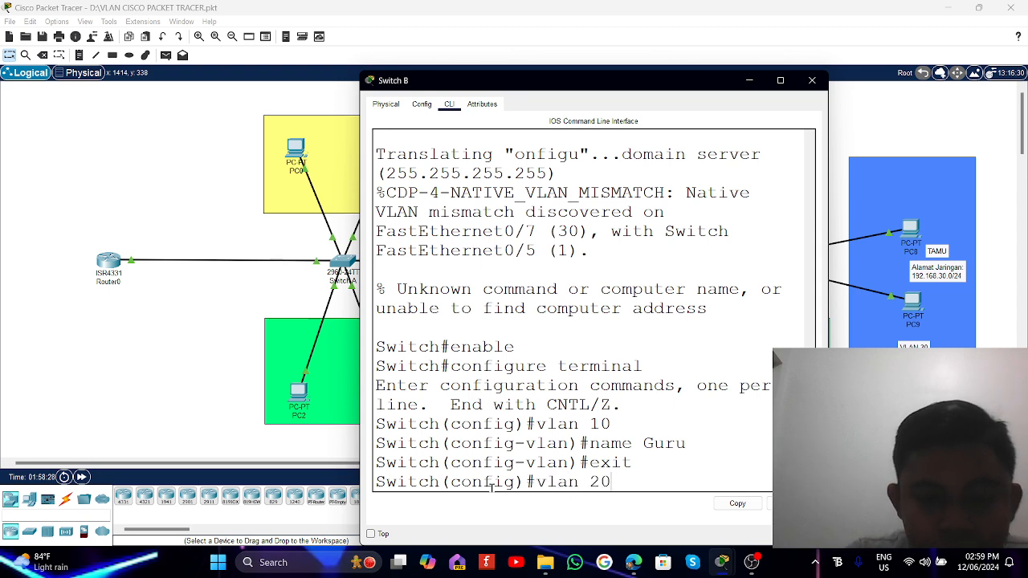
{"action": "key", "text": "Return"}
{"action": "type", "text": "name"}
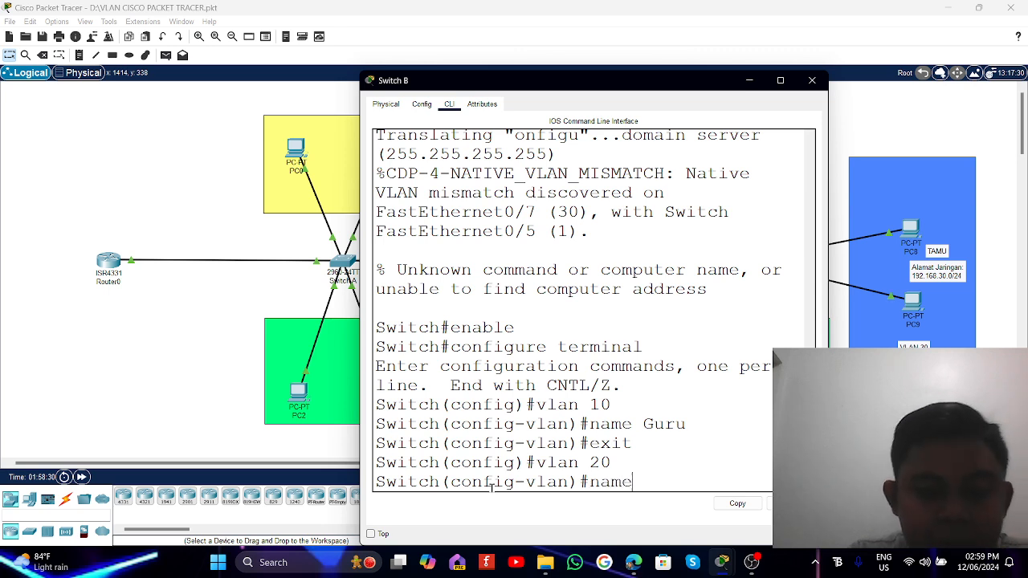
{"action": "type", "text": " Siswa"}
{"action": "key", "text": "Return"}
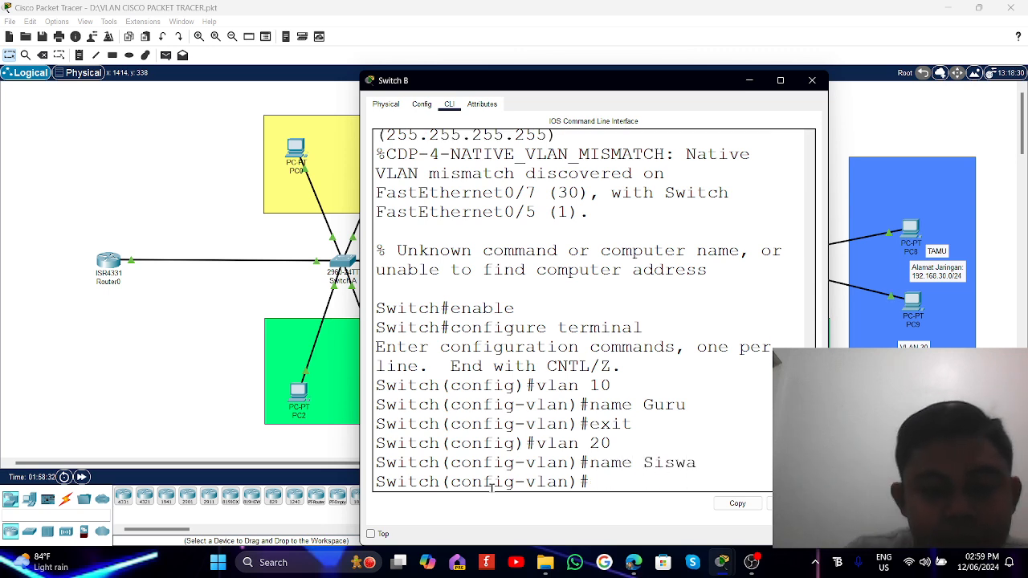
{"action": "type", "text": "exit"}
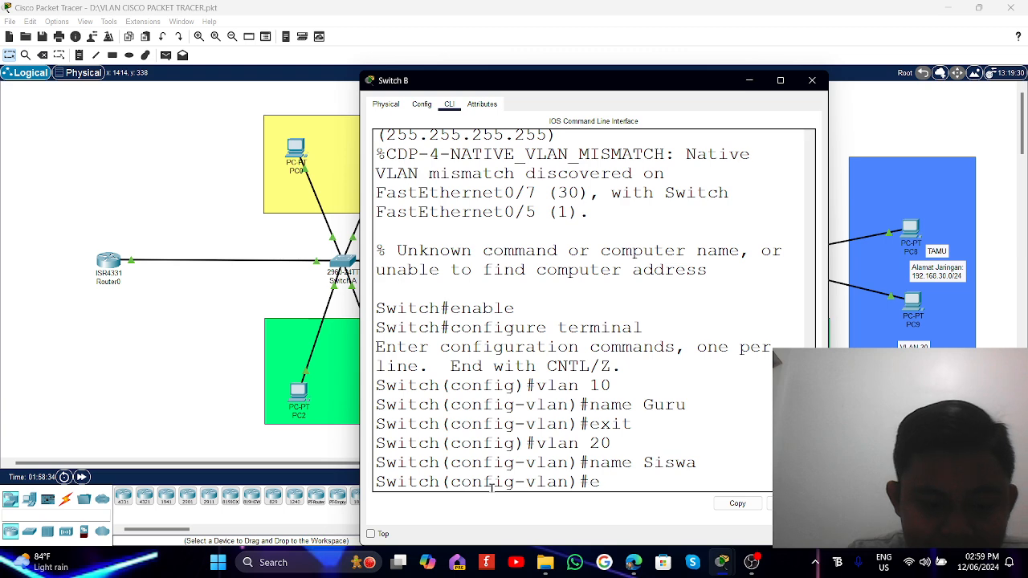
{"action": "key", "text": "Return"}
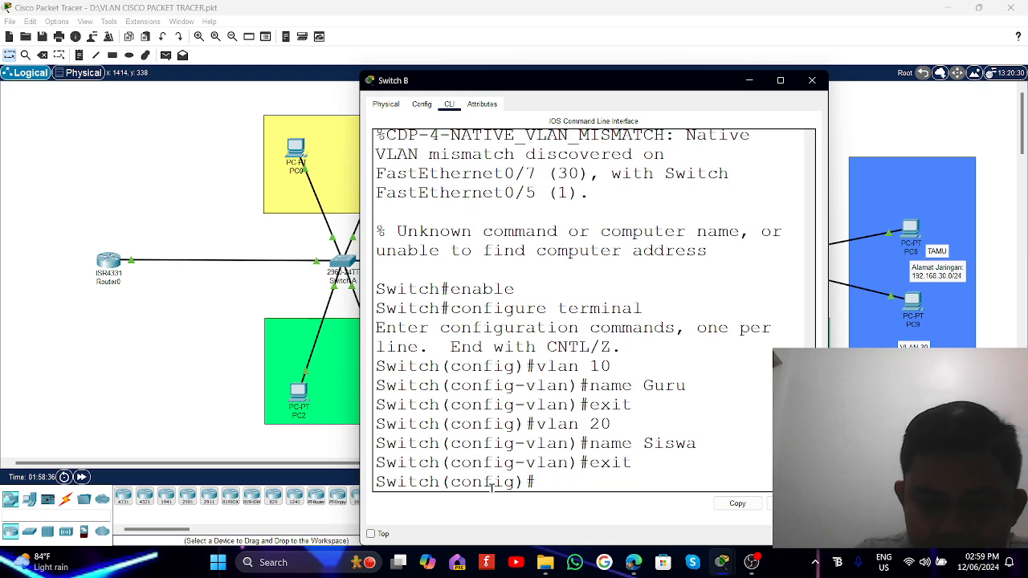
Create VLAN 30 named Tamu on Switch B and return to global configuration mode.
{"action": "type", "text": "vlan"}
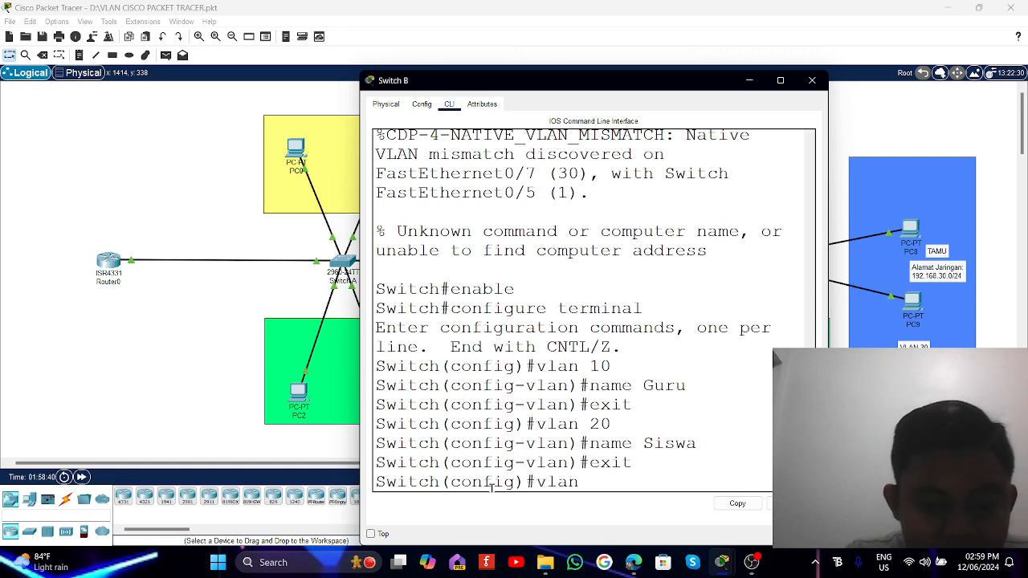
{"action": "type", "text": " 30"}
{"action": "key", "text": "Return"}
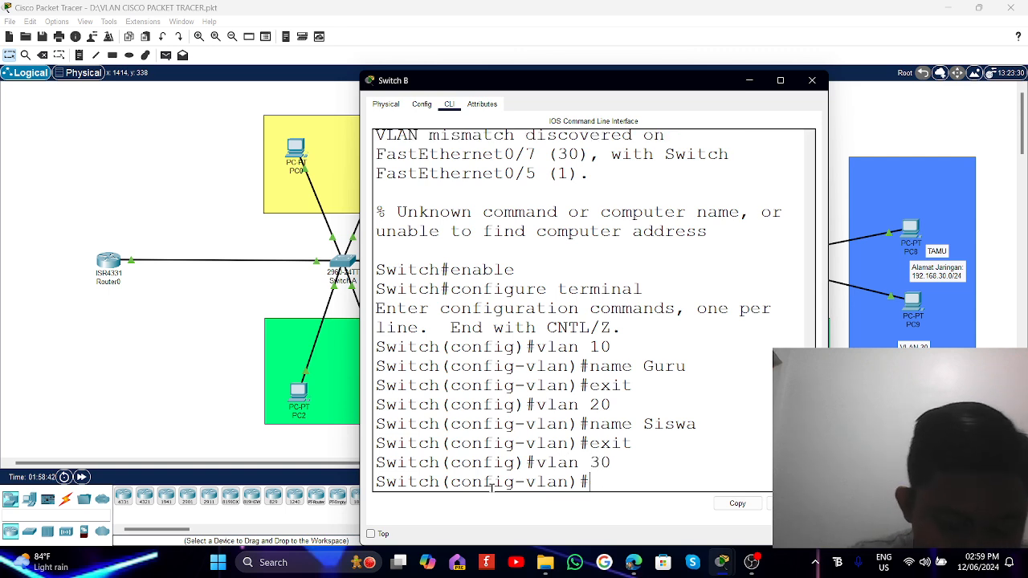
{"action": "type", "text": "name Tamu"}
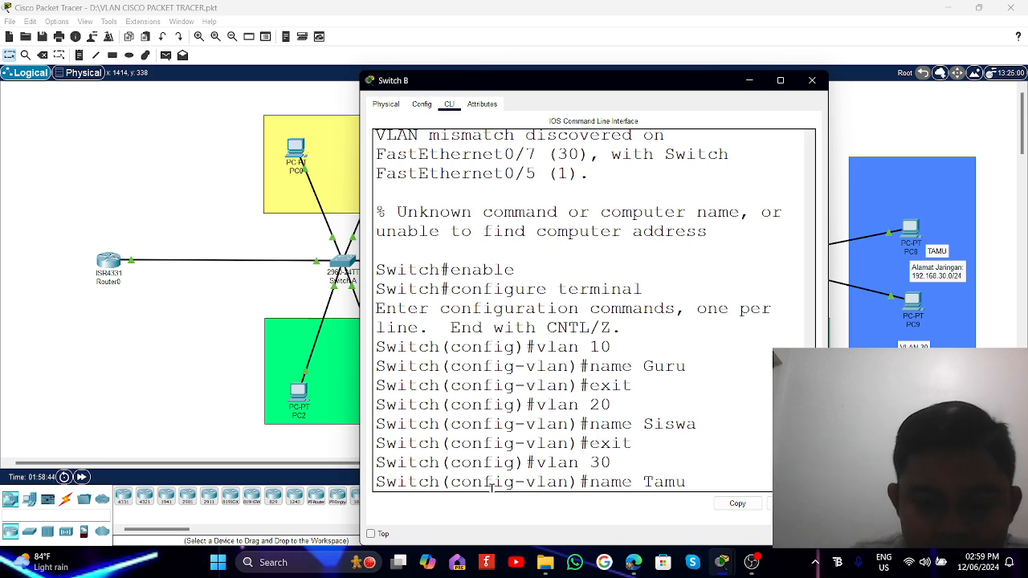
{"action": "key", "text": "Return"}
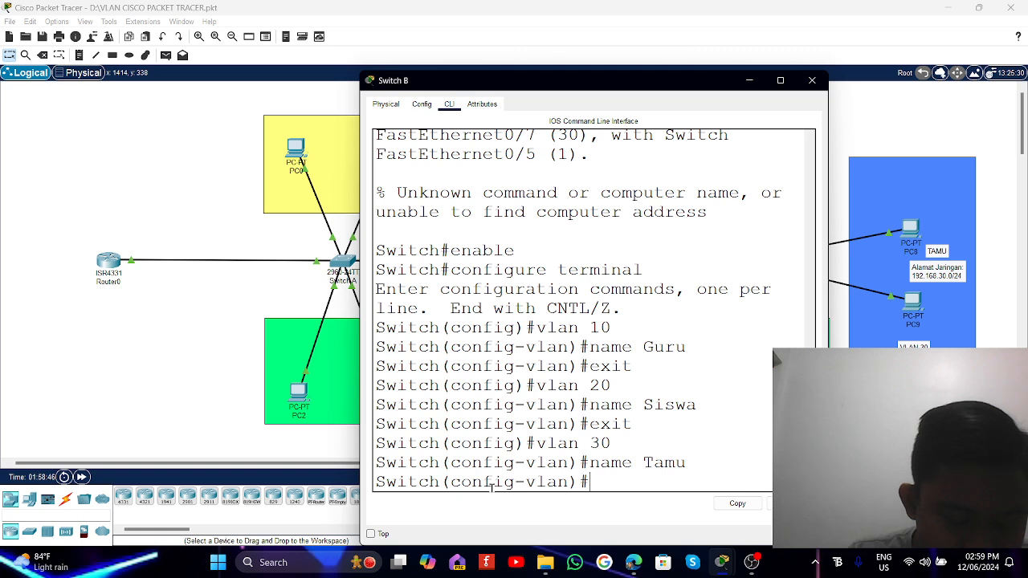
{"action": "type", "text": "exit"}
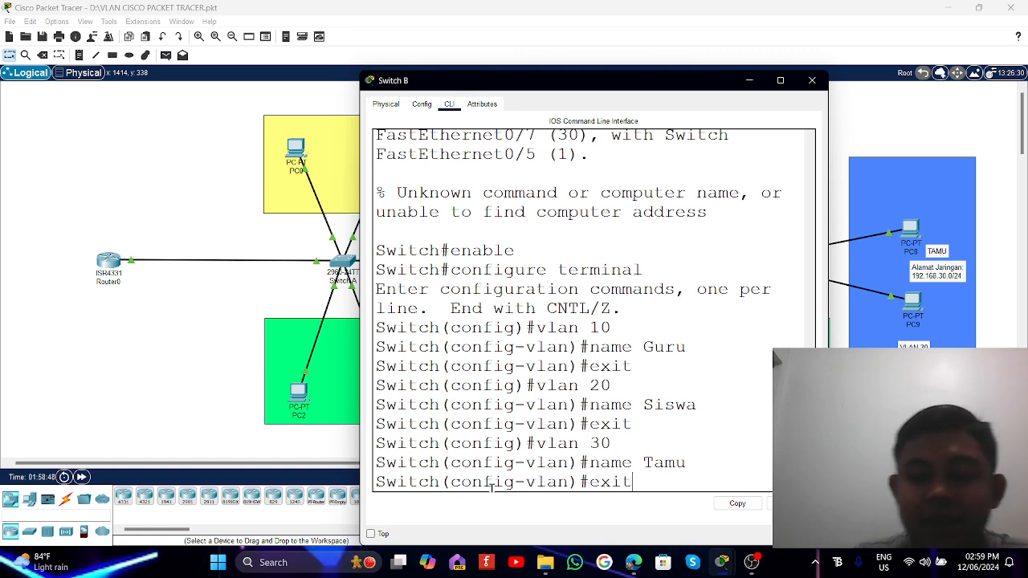
{"action": "key", "text": "Return"}
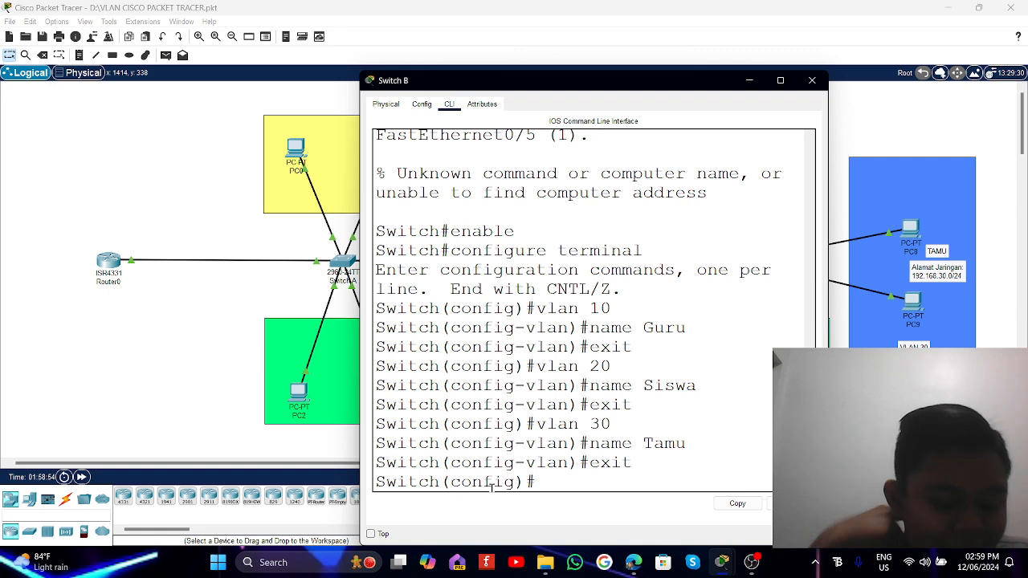
Try to enter interface configuration mode for FastEthernet 0/1 on Switch B.
{"action": "type", "text": "intref"}
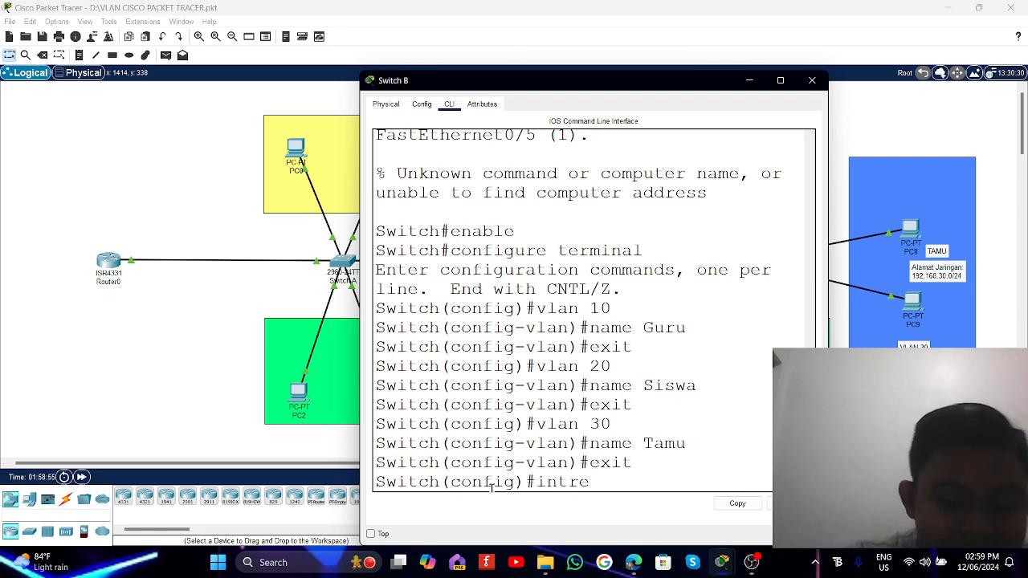
{"action": "key", "text": "BackSpace"}
{"action": "key", "text": "BackSpace"}
{"action": "key", "text": "BackSpace"}
{"action": "type", "text": "erface"}
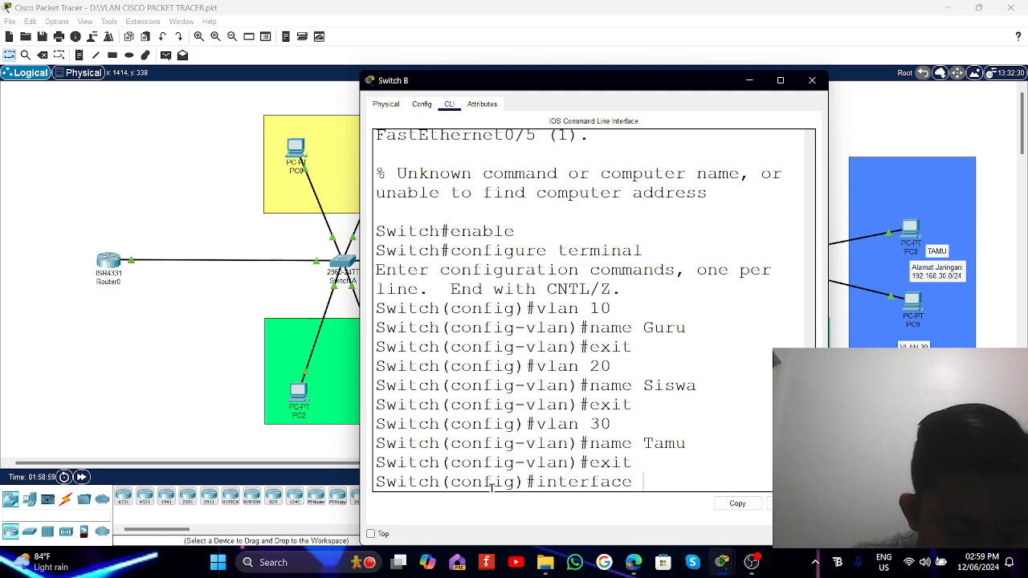
{"action": "type", "text": " fastE"}
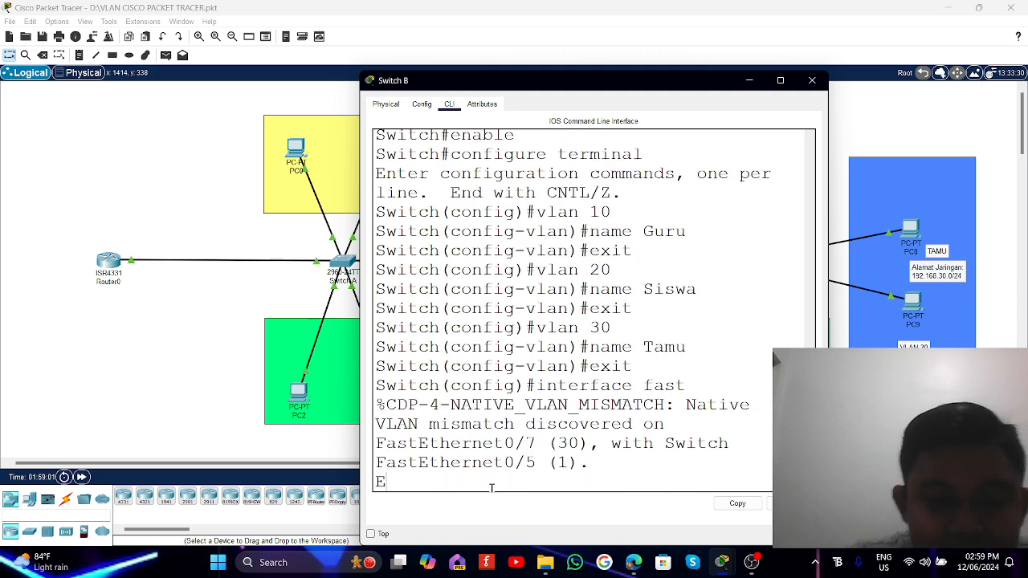
{"action": "key", "text": "BackSpace"}
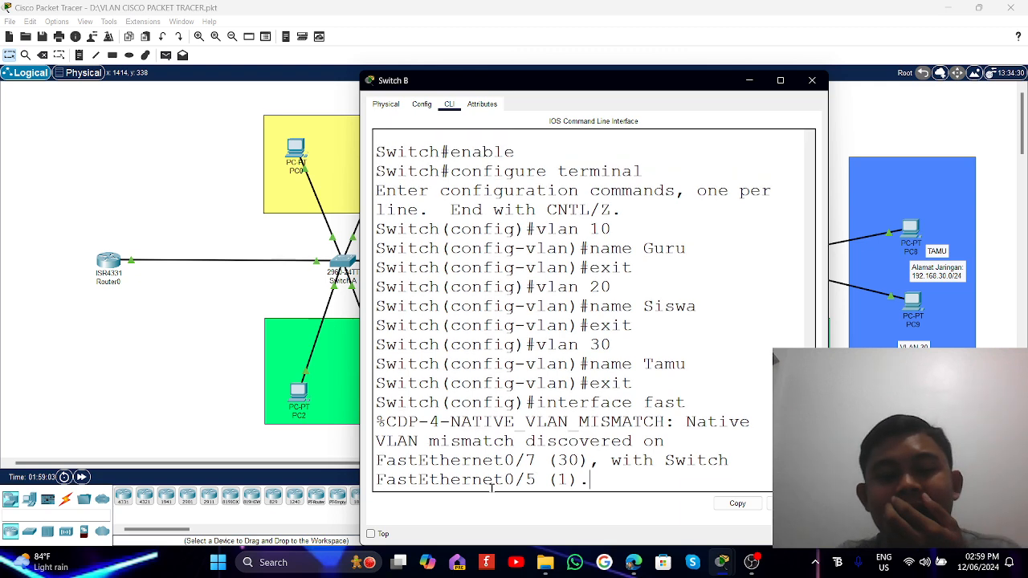
{"action": "key", "text": "BackSpace"}
{"action": "key", "text": "BackSpace"}
{"action": "key", "text": "BackSpace"}
{"action": "key", "text": "BackSpace"}
{"action": "key", "text": "BackSpace"}
{"action": "key", "text": "BackSpace"}
{"action": "key", "text": "BackSpace"}
{"action": "key", "text": "BackSpace"}
{"action": "key", "text": "BackSpace"}
{"action": "key", "text": "BackSpace"}
{"action": "key", "text": "BackSpace"}
{"action": "key", "text": "BackSpace"}
{"action": "key", "text": "BackSpace"}
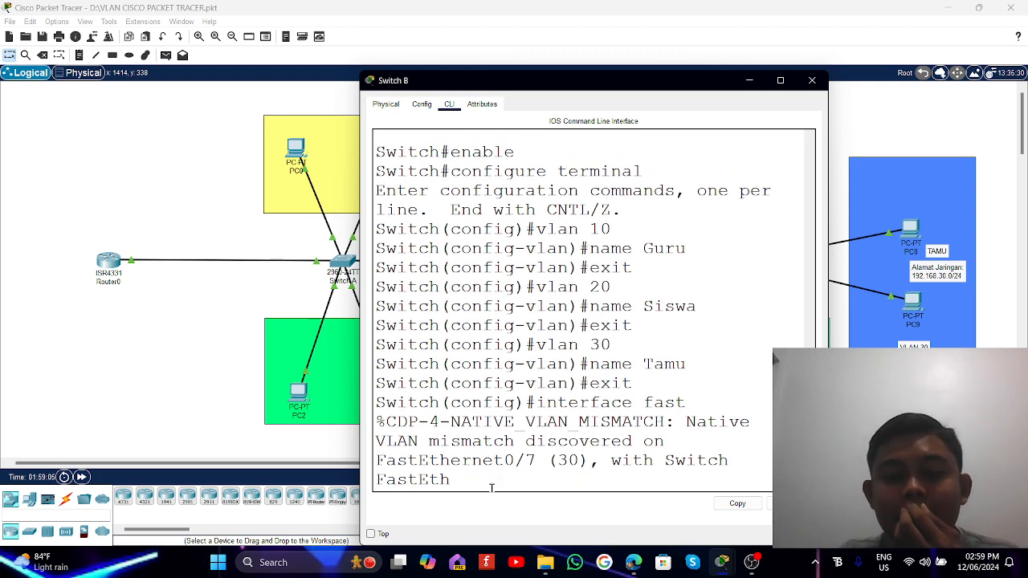
{"action": "type", "text": "er"}
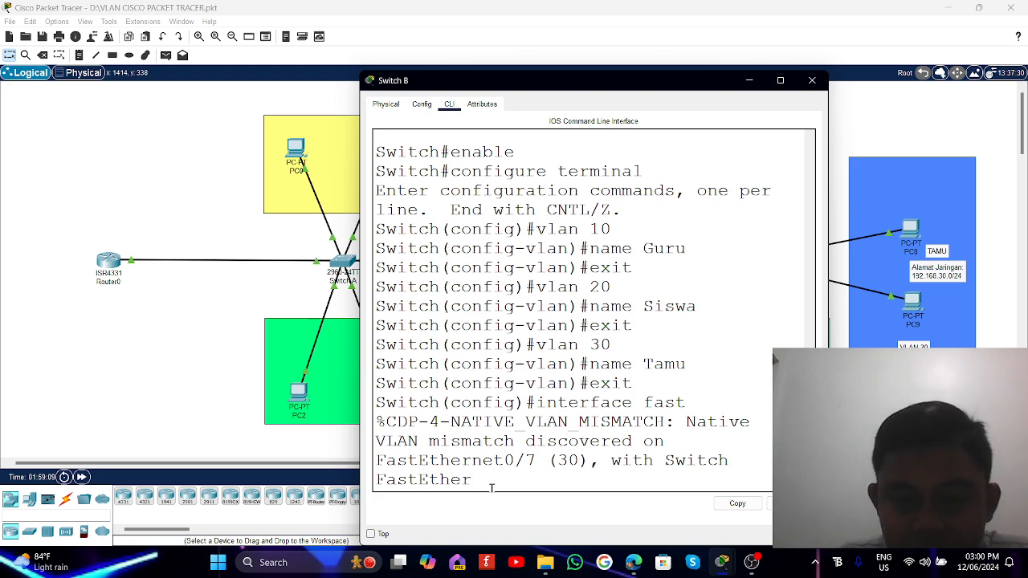
{"action": "type", "text": "net"}
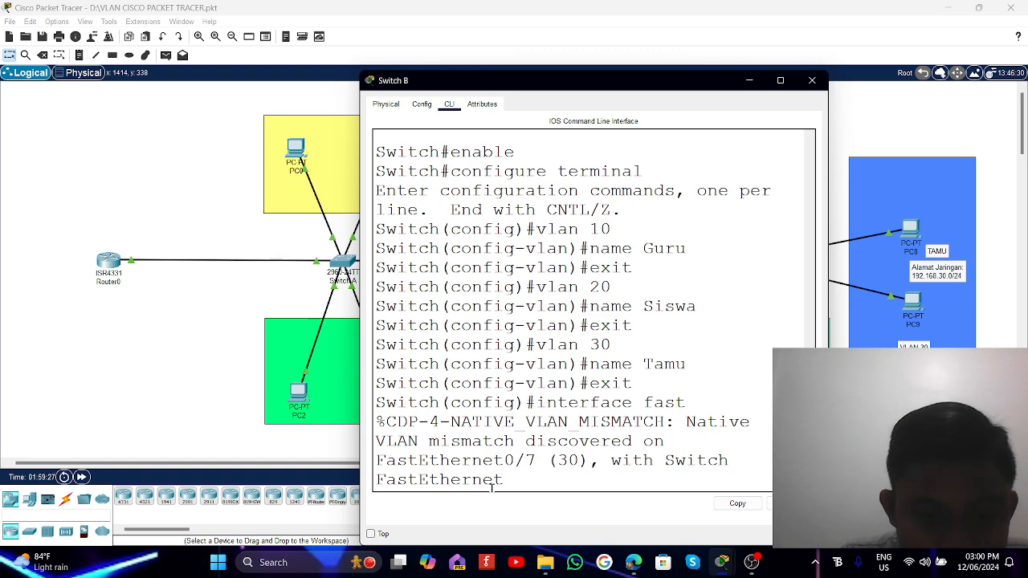
{"action": "type", "text": "0/1"}
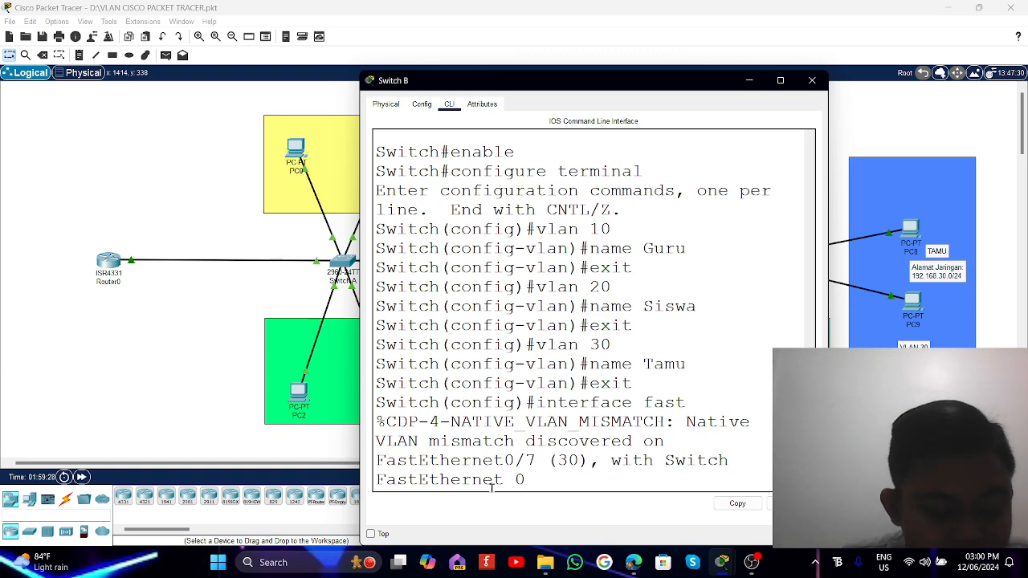
{"action": "key", "text": "Return"}
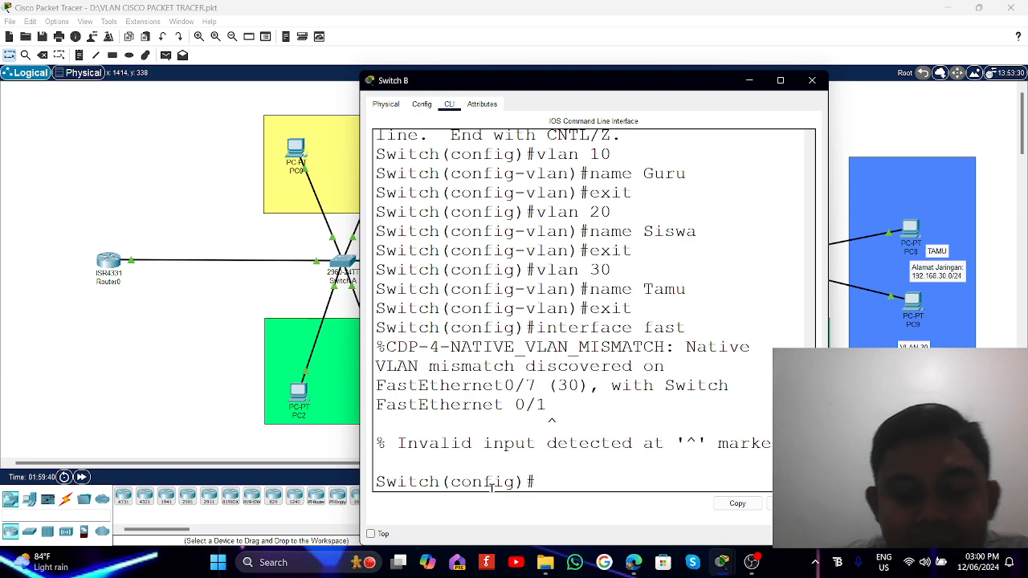
Open the configuration of Switch B's port with the interface fastEthernet 0/1 command.
{"action": "type", "text": "interface "}
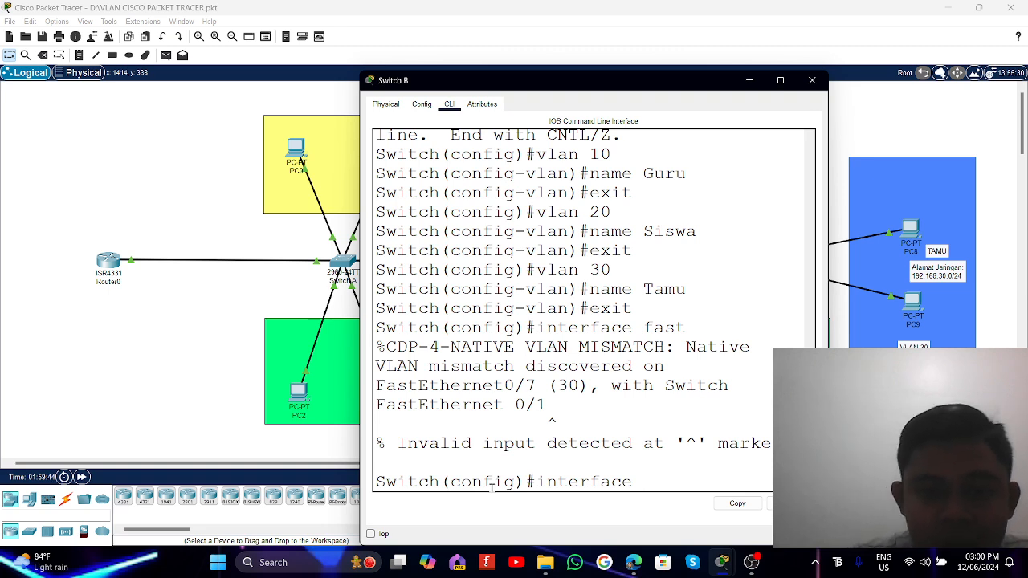
{"action": "type", "text": "fastE"}
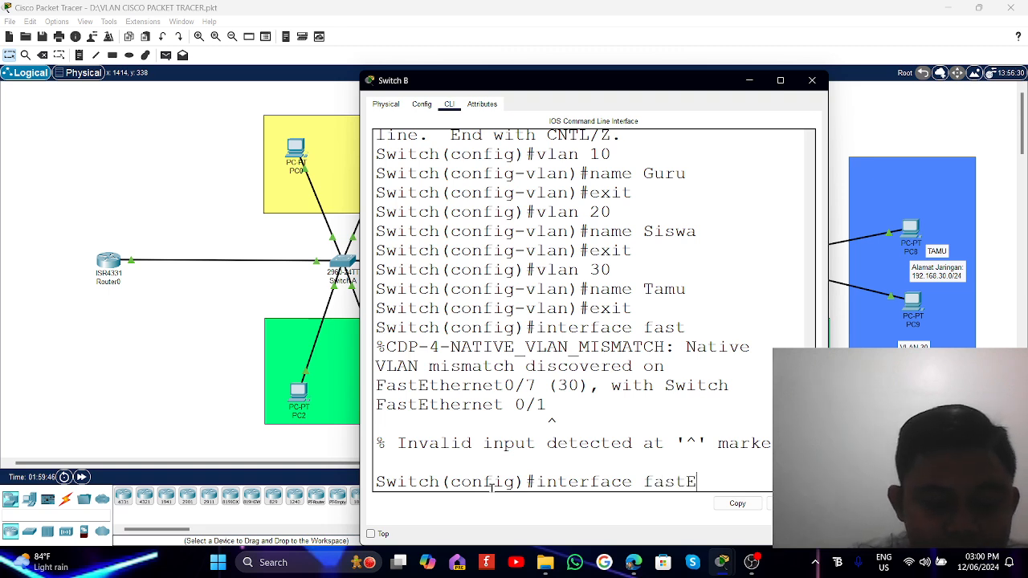
{"action": "type", "text": "ther"}
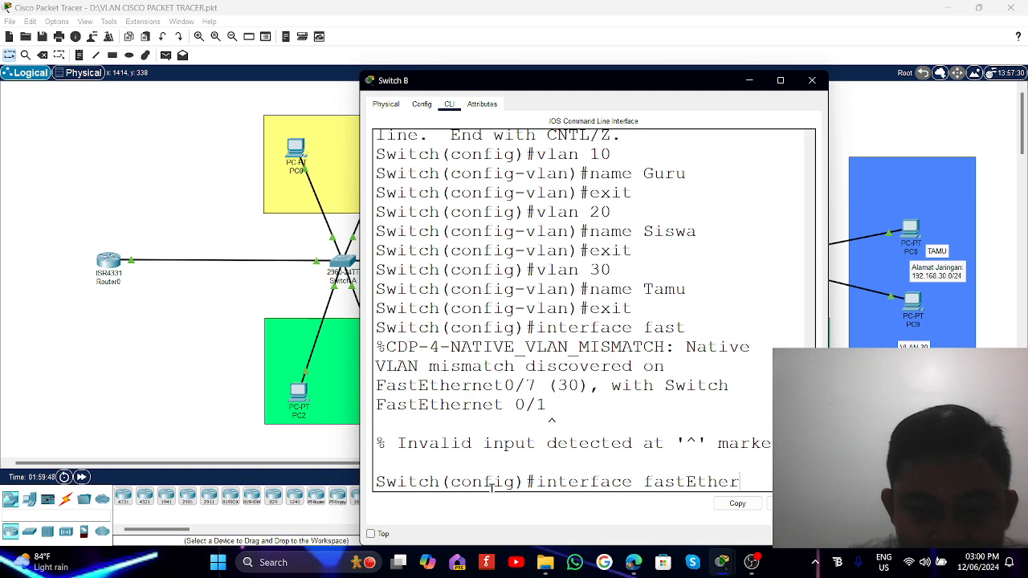
{"action": "type", "text": "net"}
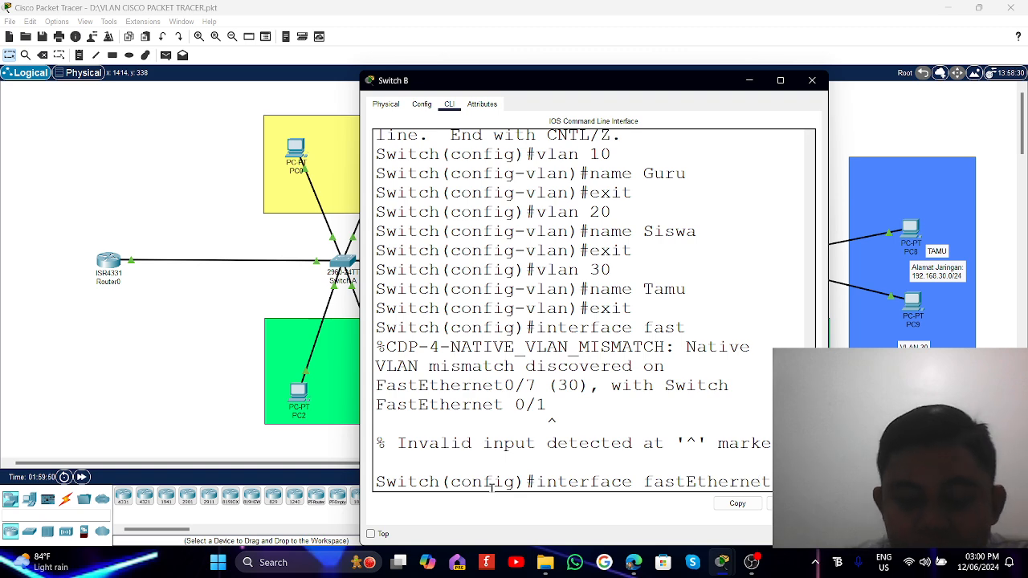
{"action": "type", "text": " 0/1"}
{"action": "key", "text": "Return"}
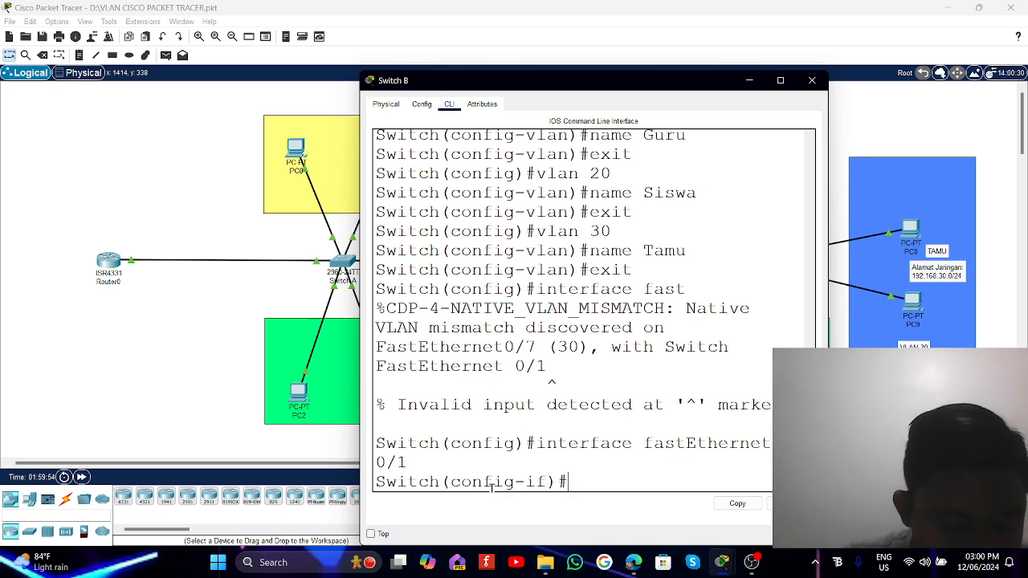
Set FastEthernet 0/1 on Switch B to trunk mode with the switchport mode trunk command.
{"action": "type", "text": "swit"}
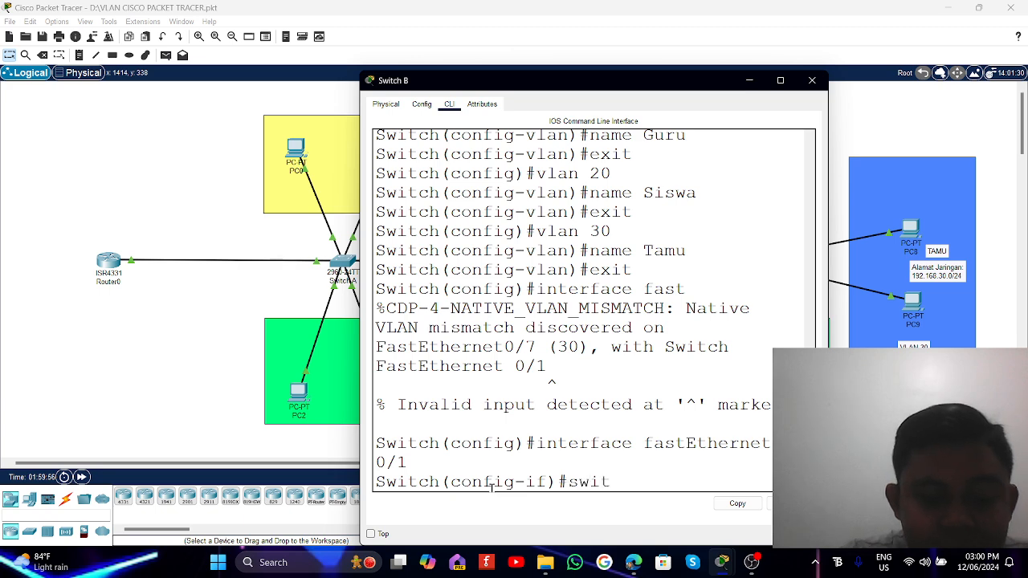
{"action": "type", "text": "chport"}
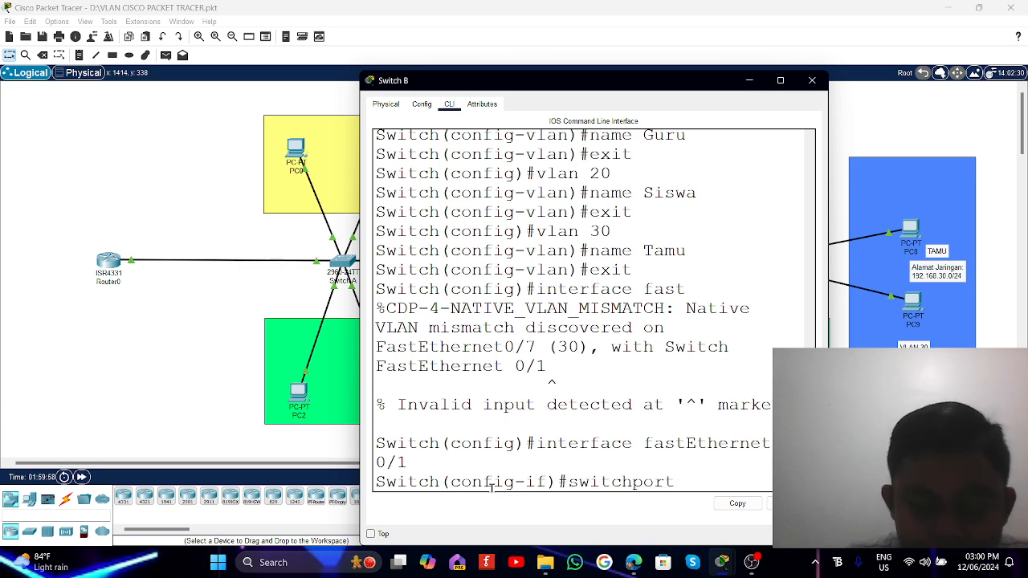
{"action": "type", "text": " mode"}
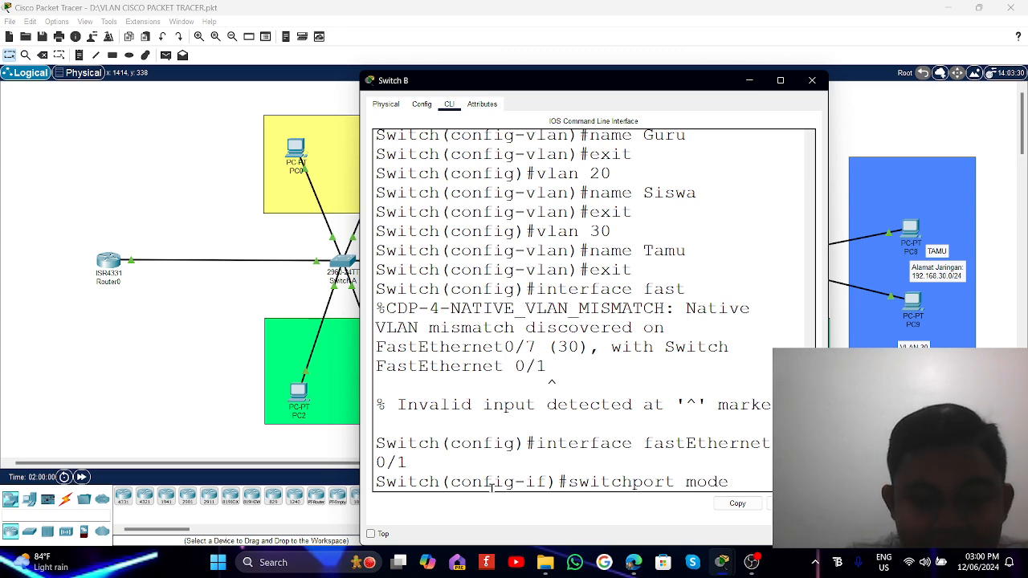
{"action": "type", "text": " tr"}
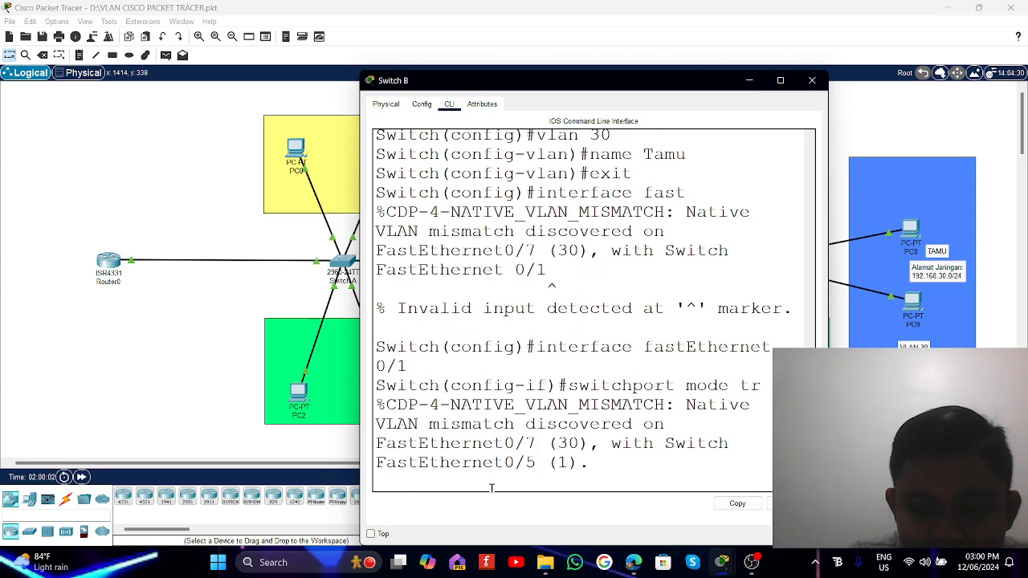
{"action": "key", "text": "Return"}
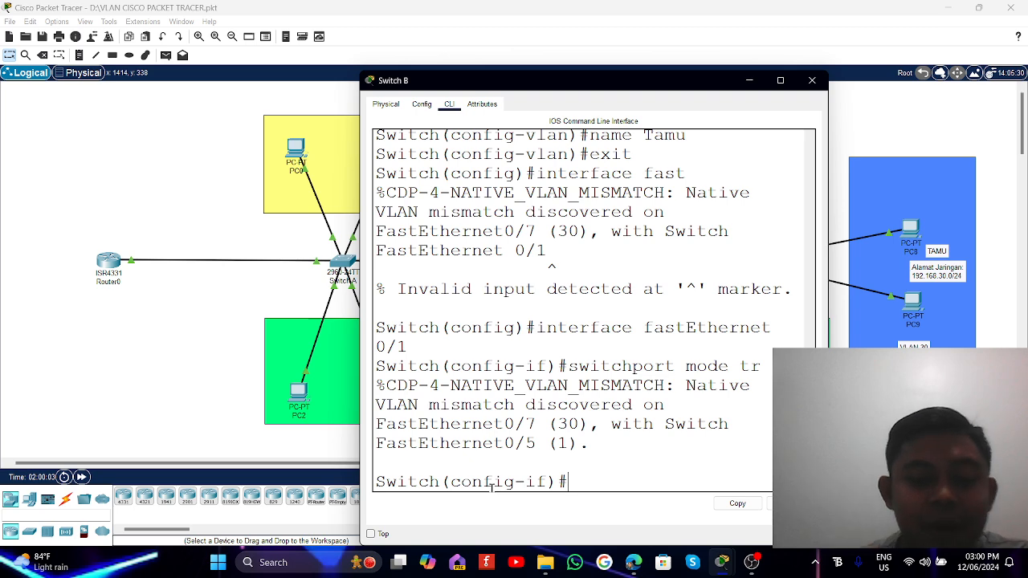
{"action": "type", "text": "switchpo"}
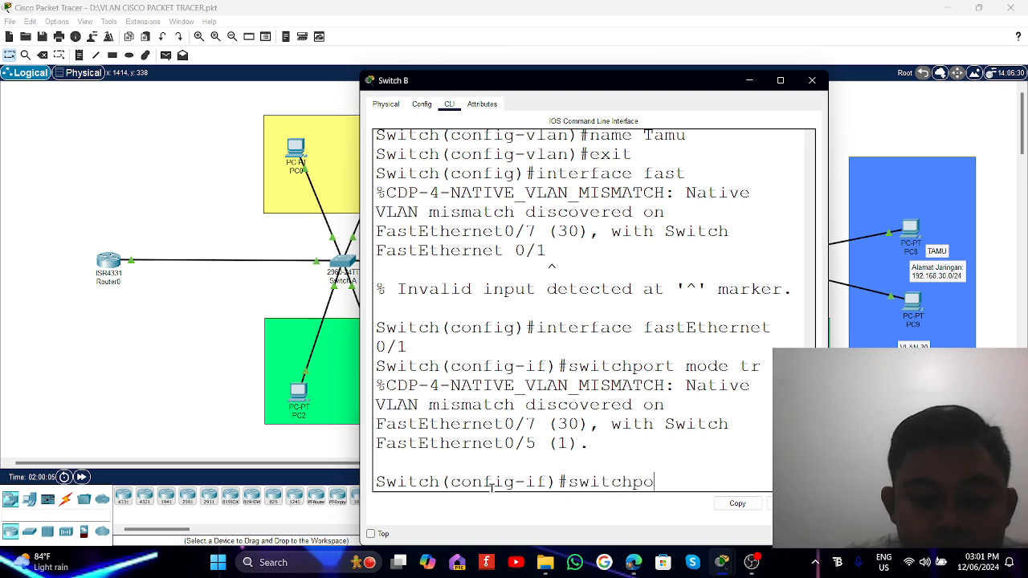
{"action": "type", "text": "rt mode "}
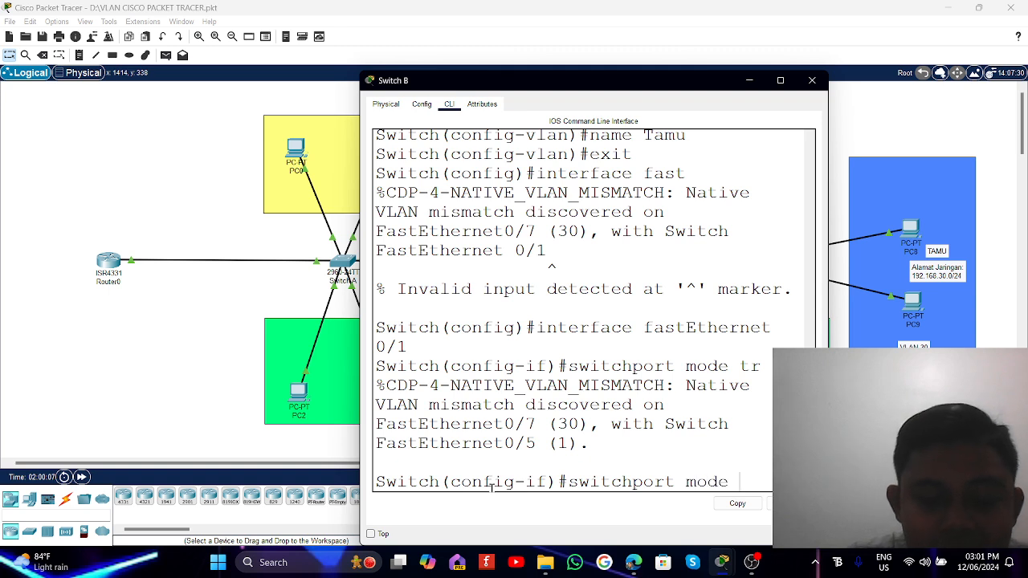
{"action": "type", "text": "try"}
{"action": "key", "text": "BackSpace"}
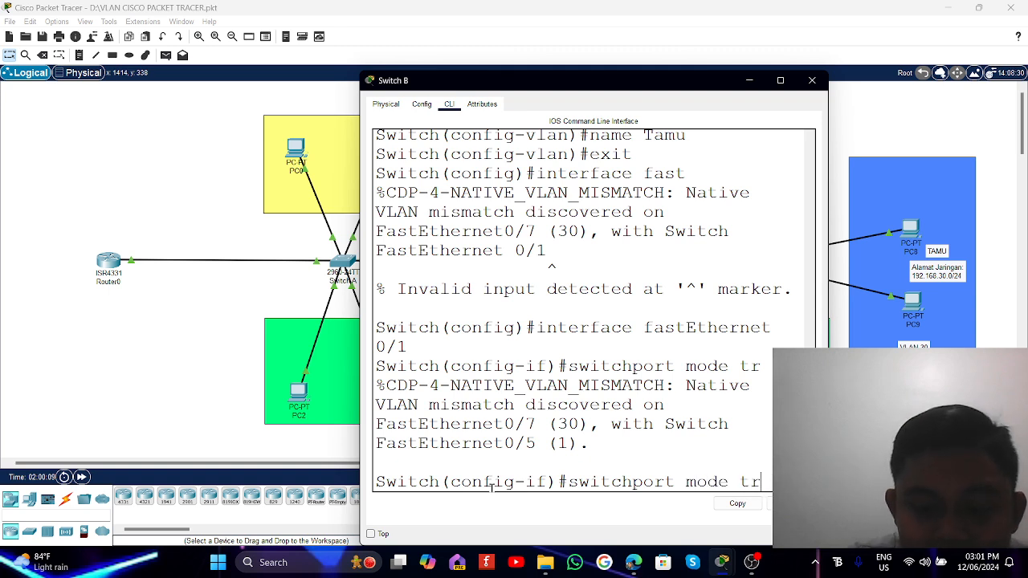
{"action": "type", "text": "u"}
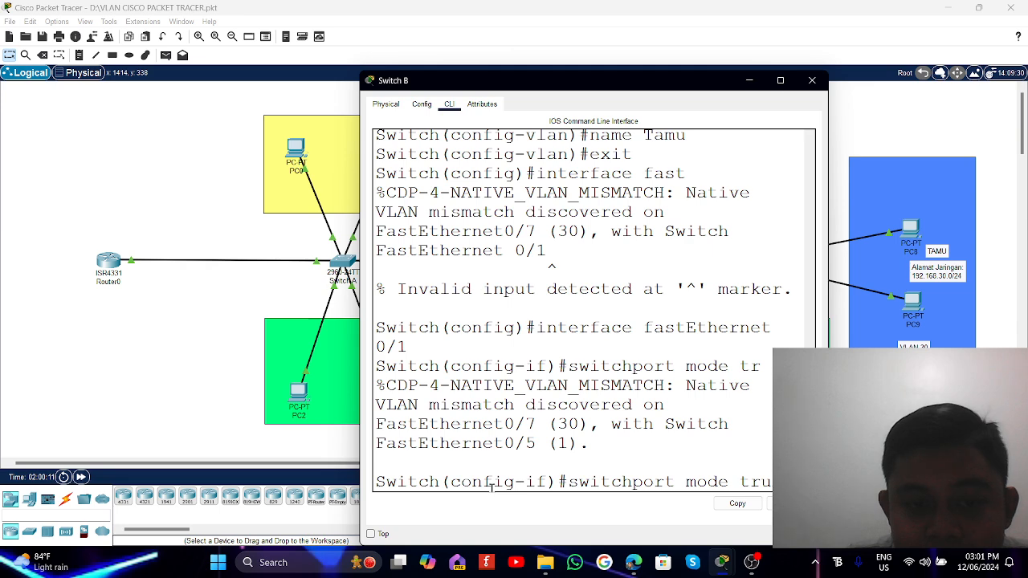
{"action": "key", "text": "Return"}
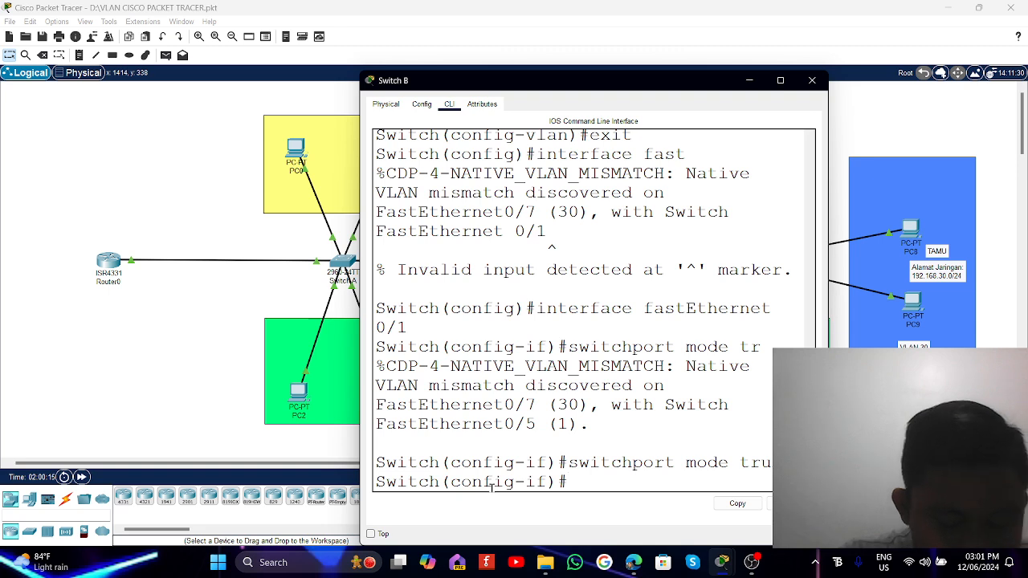
Allow VLANs 10, 20 and 30 on the FastEthernet 0/1 trunk and return to global configuration mode.
{"action": "type", "text": "switc"}
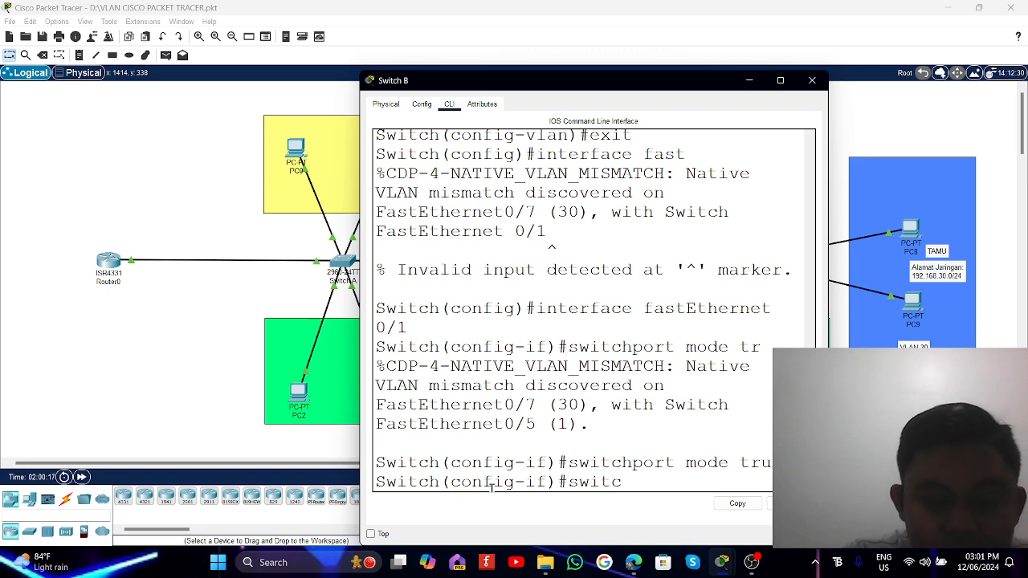
{"action": "type", "text": "hport "}
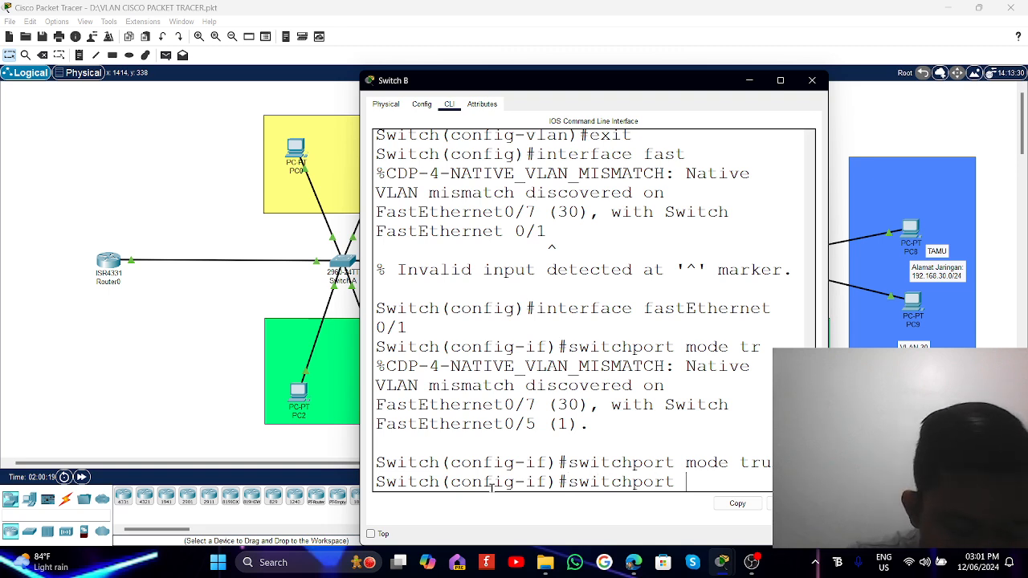
{"action": "type", "text": "trunk "}
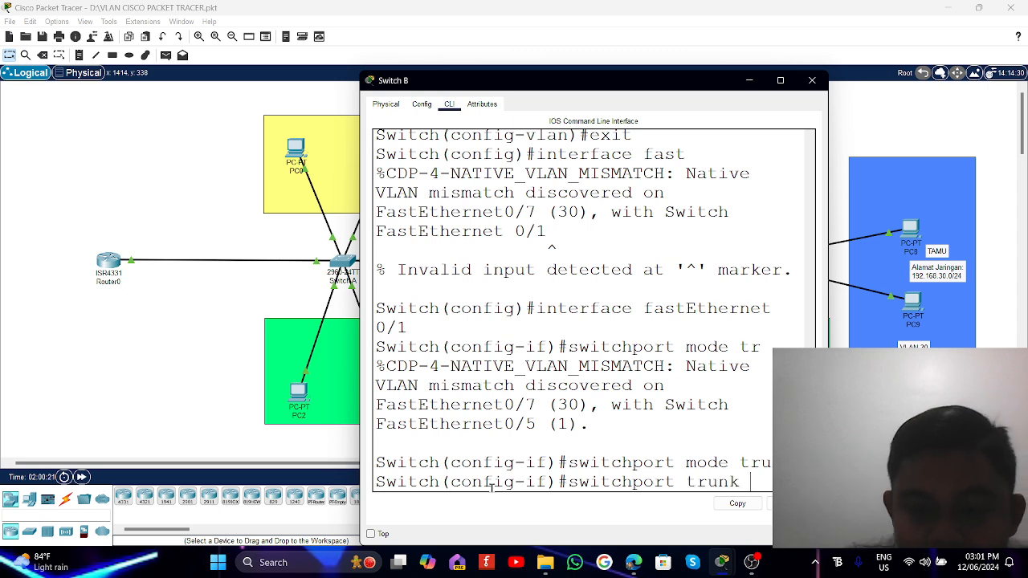
{"action": "type", "text": "allowed"}
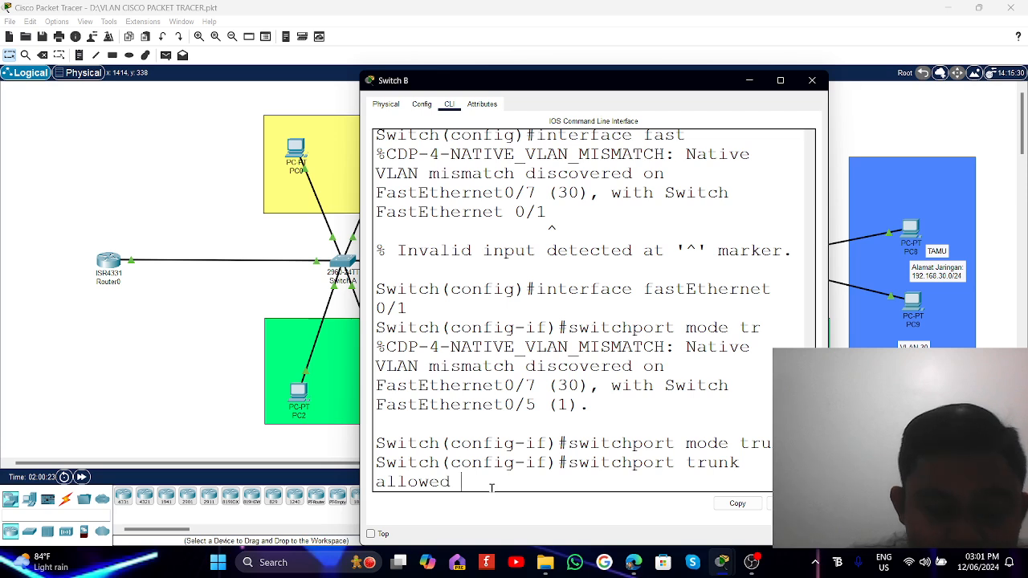
{"action": "type", "text": " vla"}
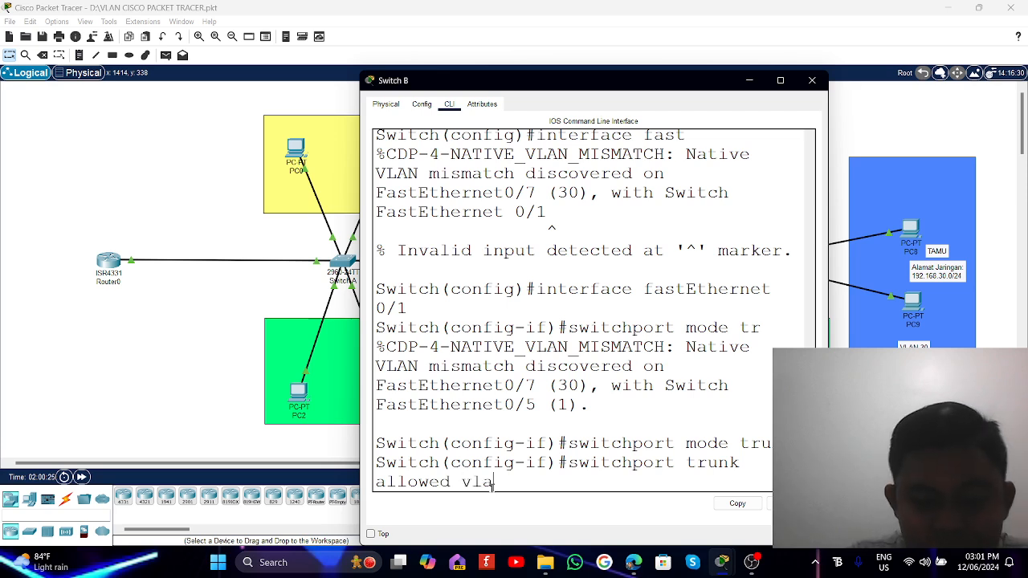
{"action": "type", "text": "n 10"}
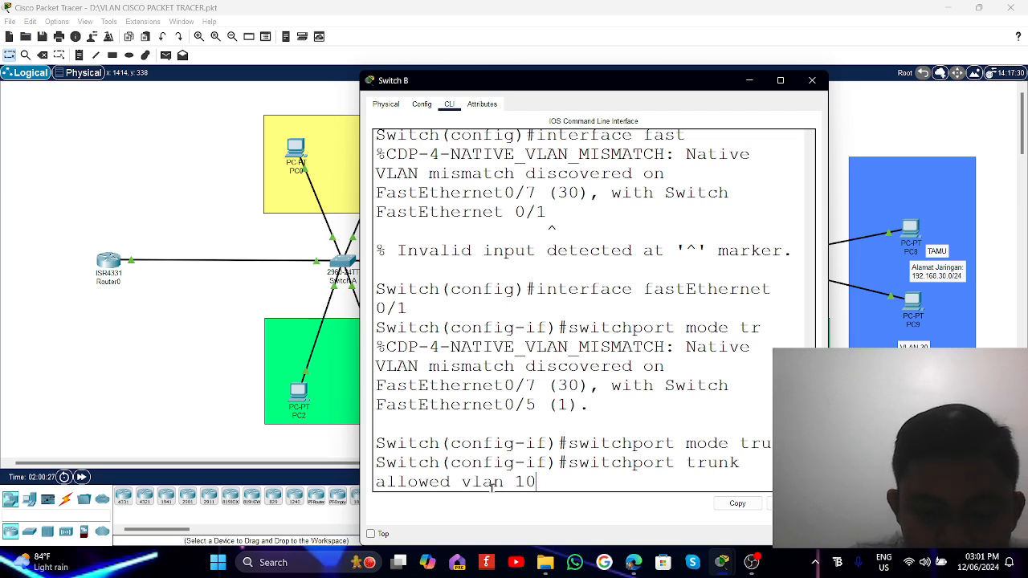
{"action": "type", "text": ",20,30"}
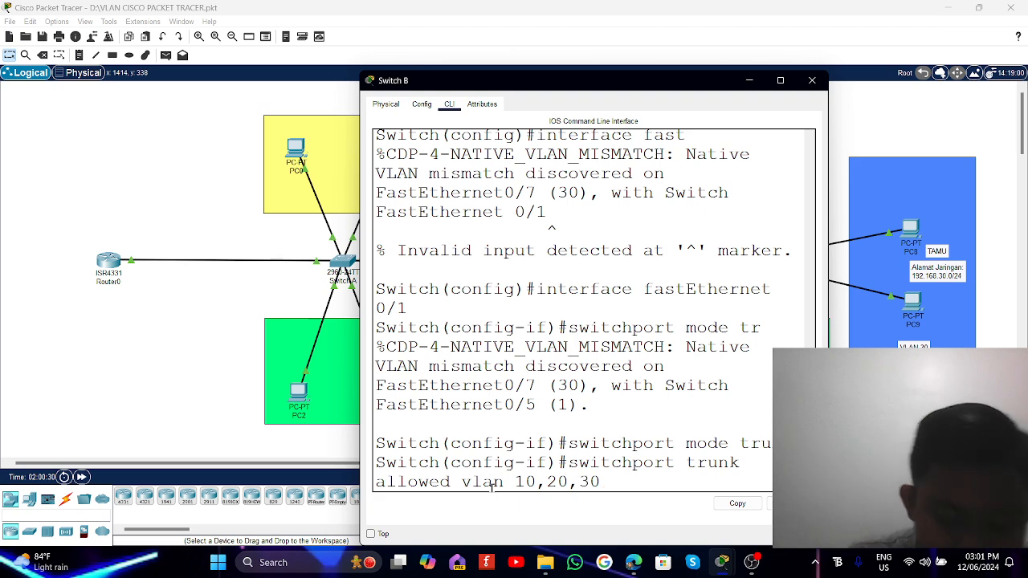
{"action": "key", "text": "Return"}
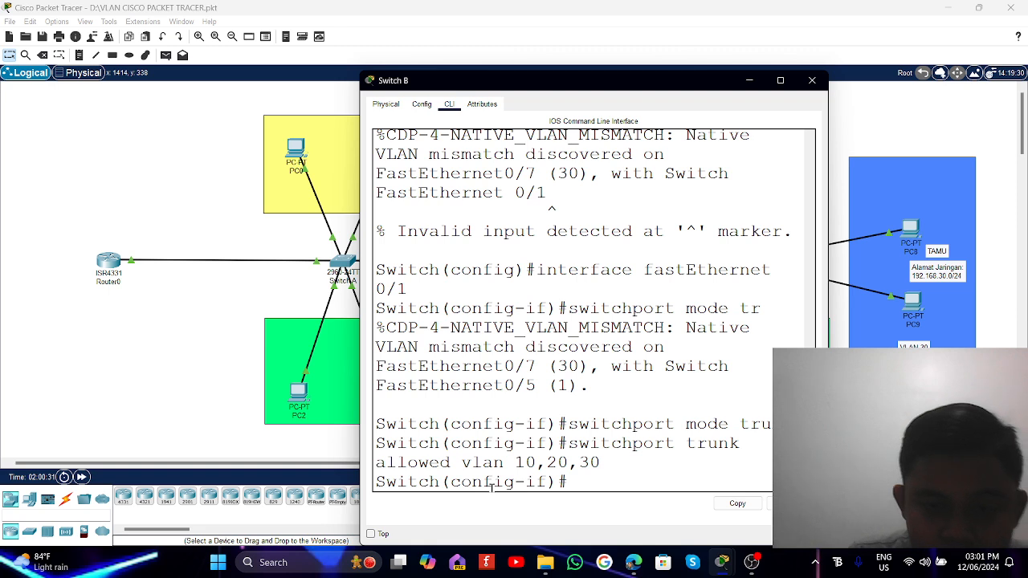
{"action": "type", "text": "exit"}
{"action": "key", "text": "Return"}
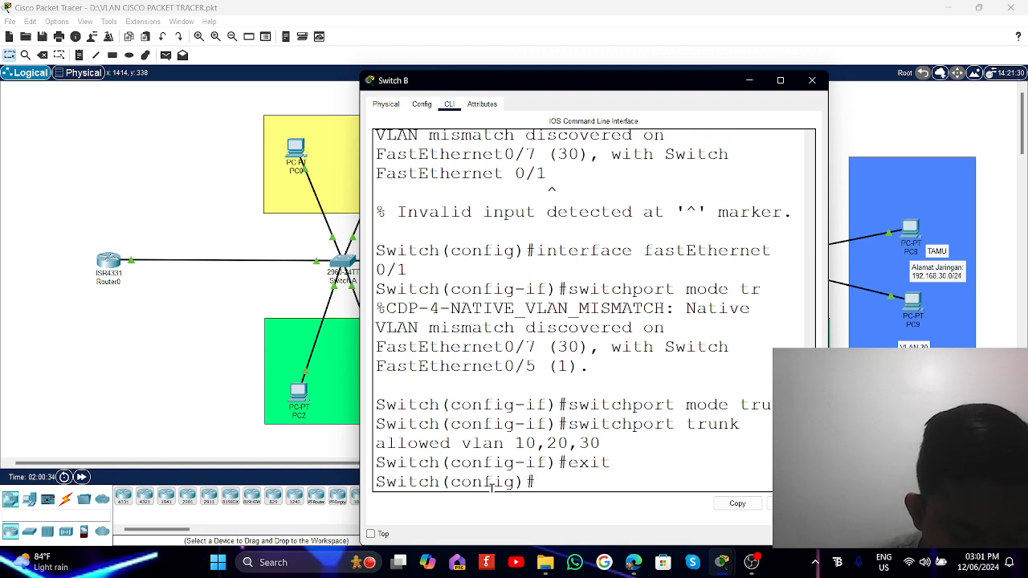
Open the configuration of Switch B's ports FastEthernet 0/2-3 with the interface range fastEthernet 0/2-3 command.
{"action": "type", "text": "interface"}
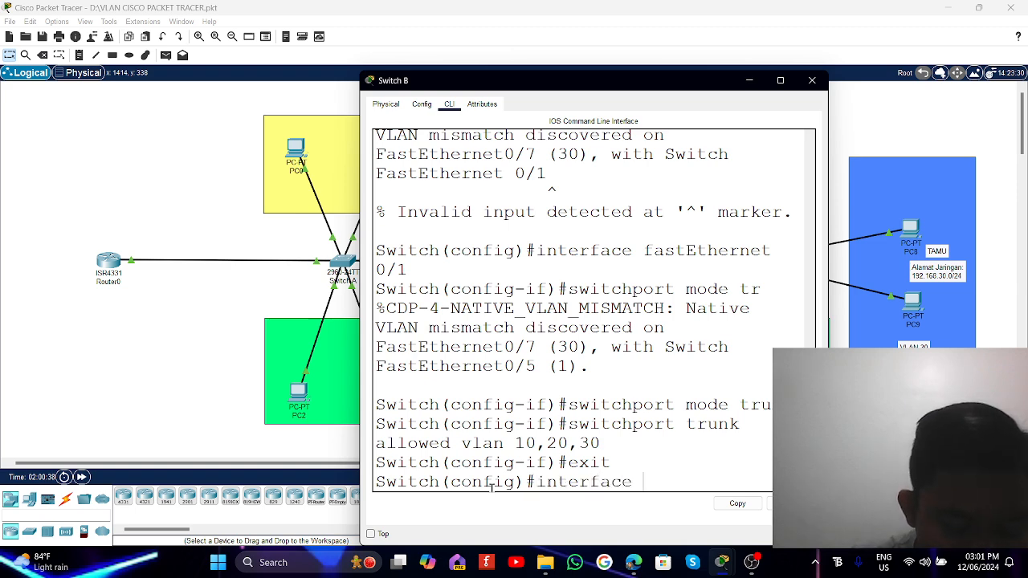
{"action": "type", "text": " range"}
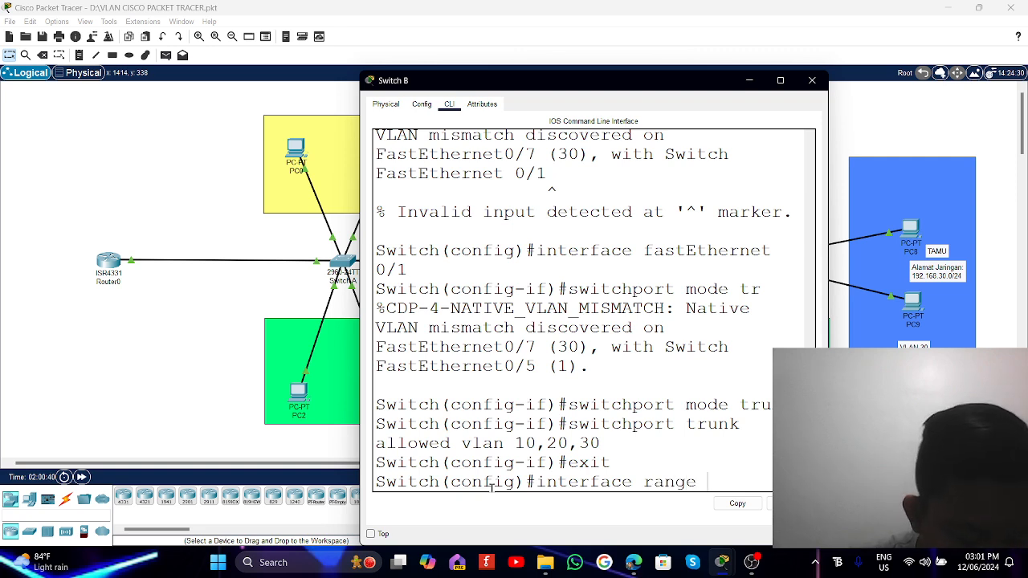
{"action": "type", "text": " fas"}
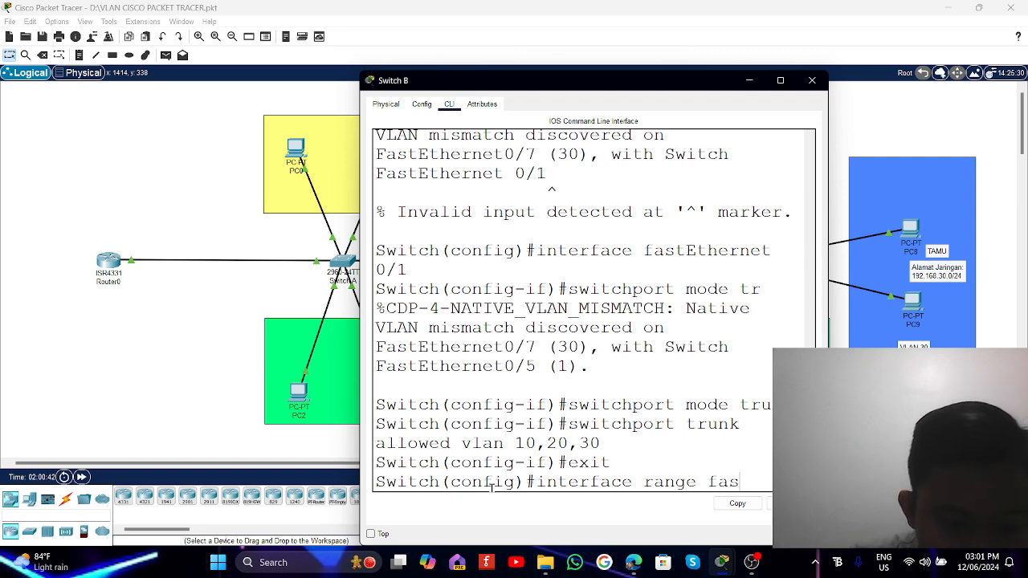
{"action": "type", "text": "tEthernet "}
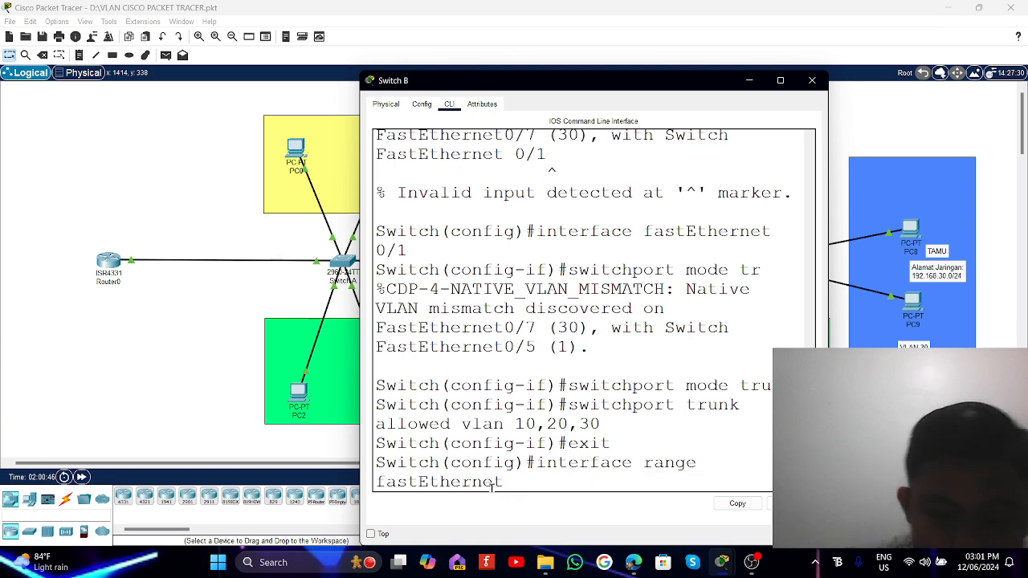
{"action": "type", "text": "0/2-3"}
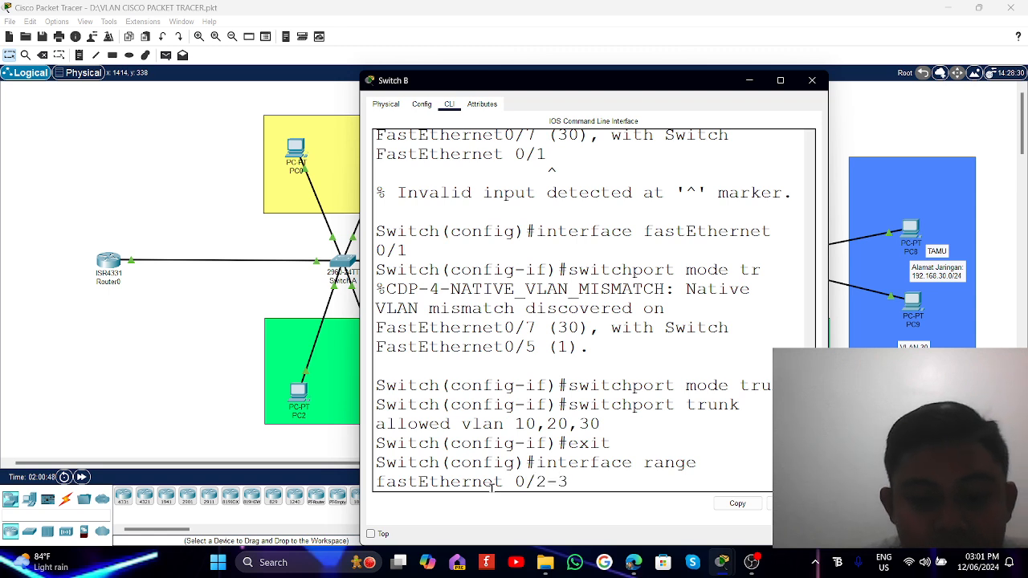
{"action": "key", "text": "Return"}
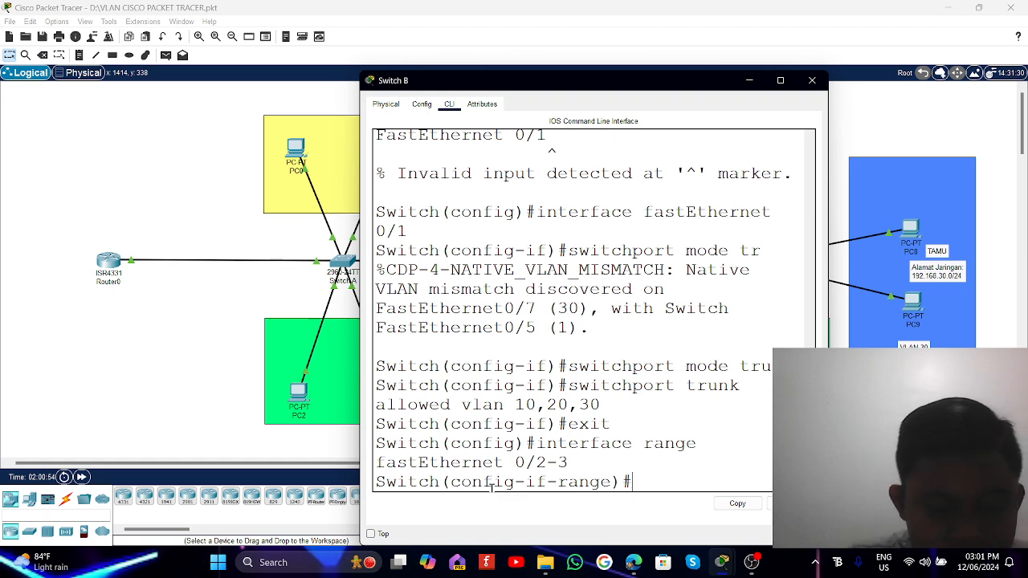
Set Switch B's ports FastEthernet 0/2-3 to access mode with the switchport mode access command.
{"action": "type", "text": "switchpo"}
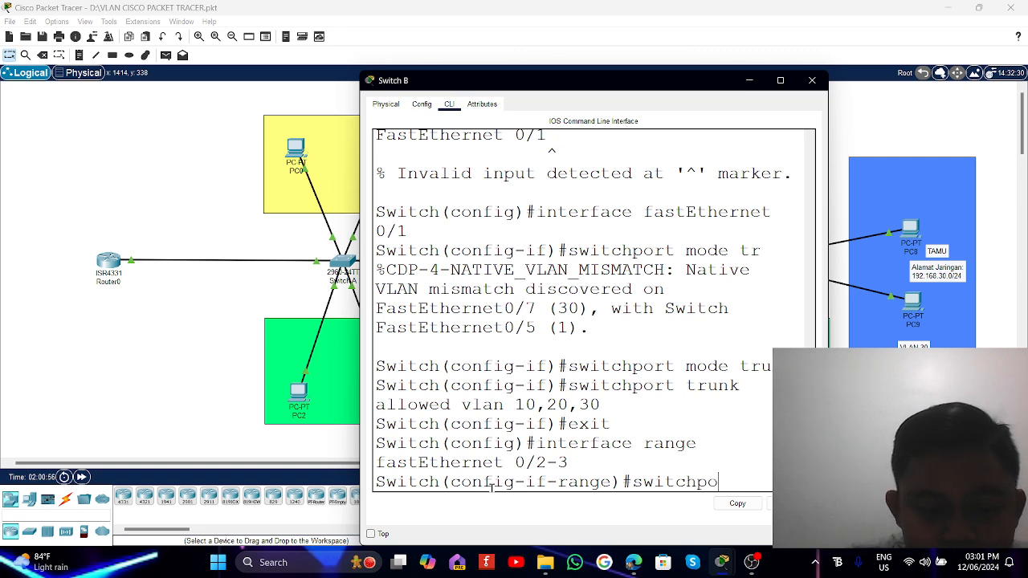
{"action": "type", "text": "rt"}
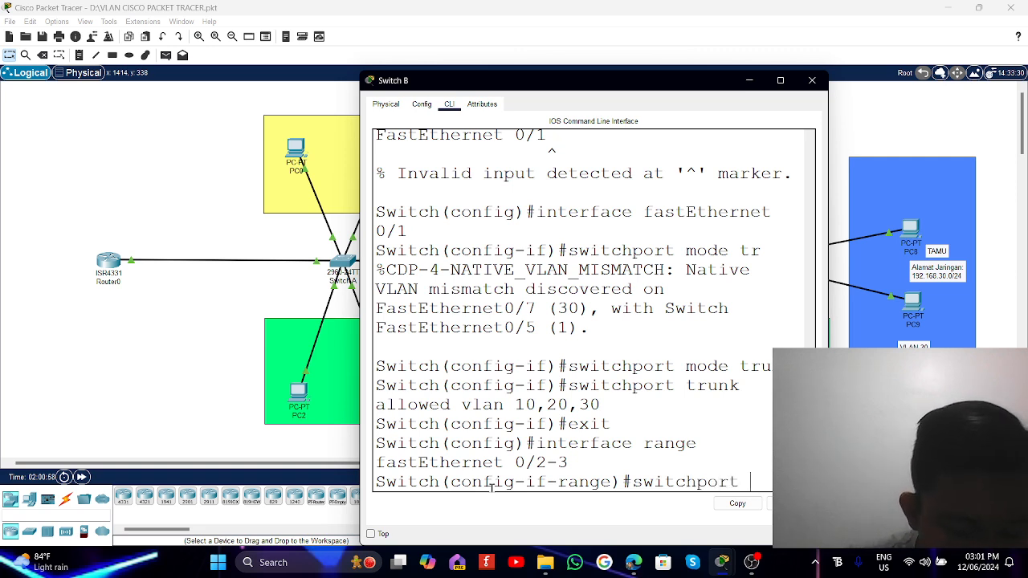
{"action": "type", "text": " mode access"}
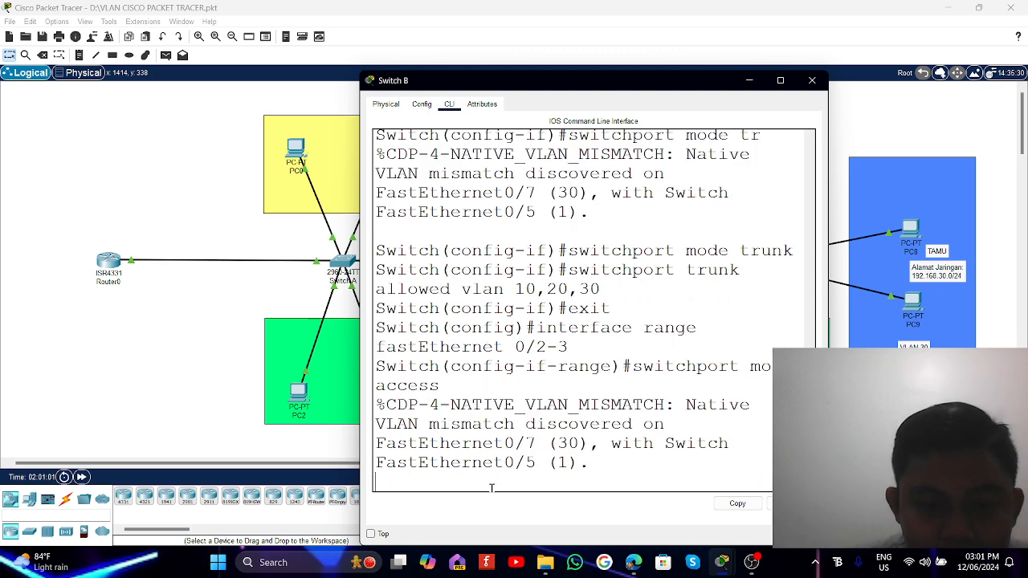
{"action": "key", "text": "Return"}
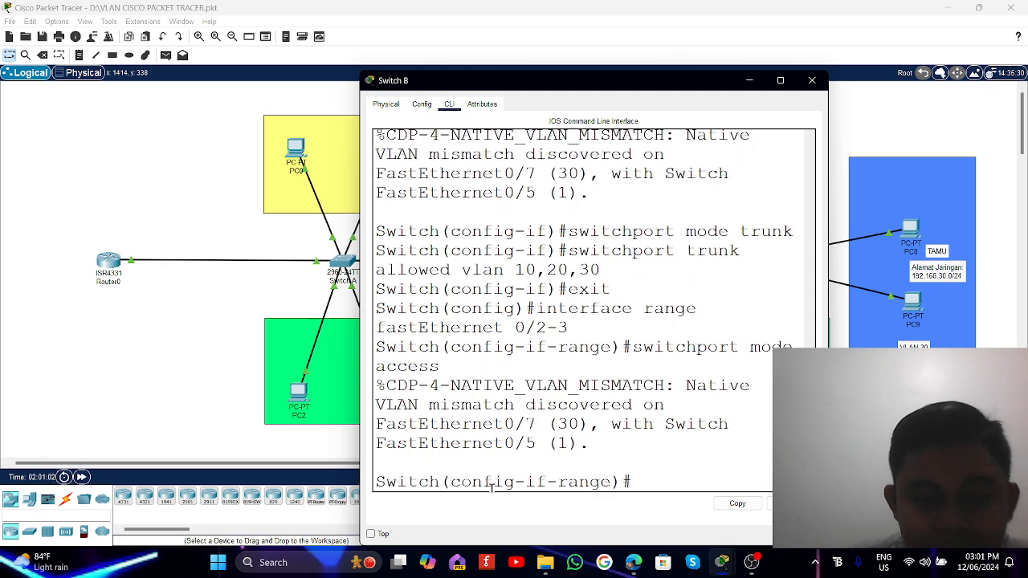
{"action": "type", "text": "swi"}
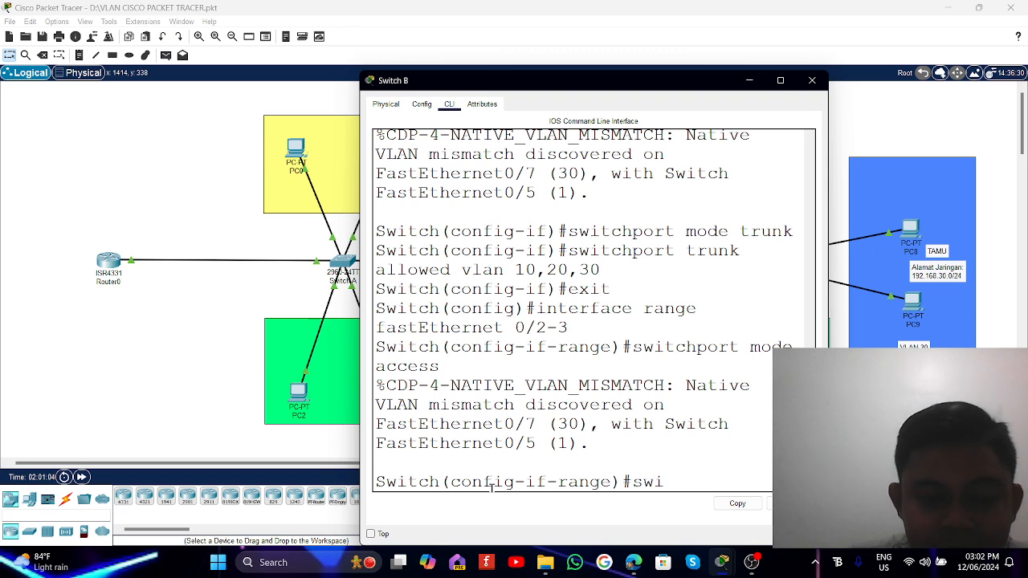
{"action": "type", "text": "tchport"}
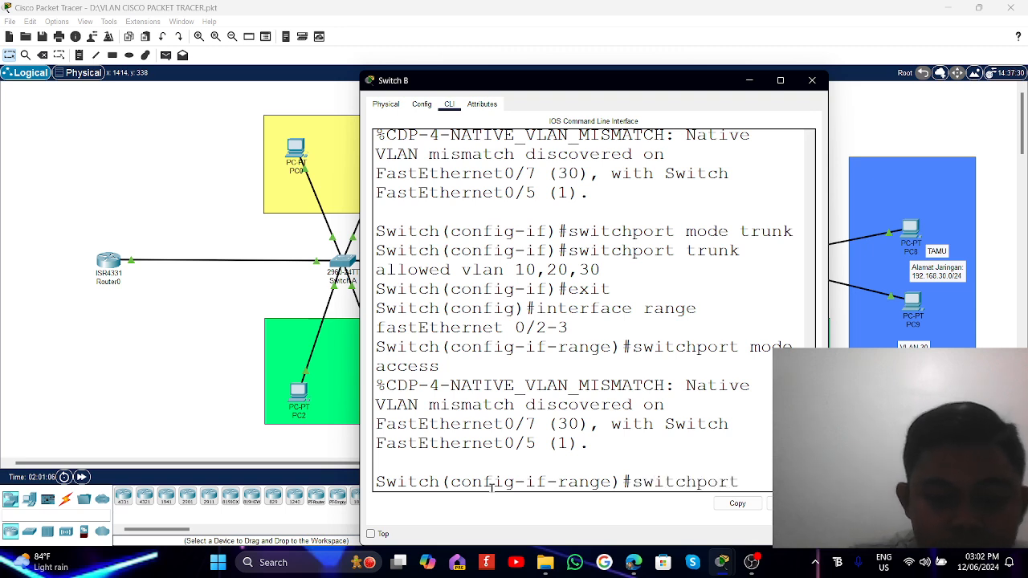
{"action": "type", "text": " mode access"}
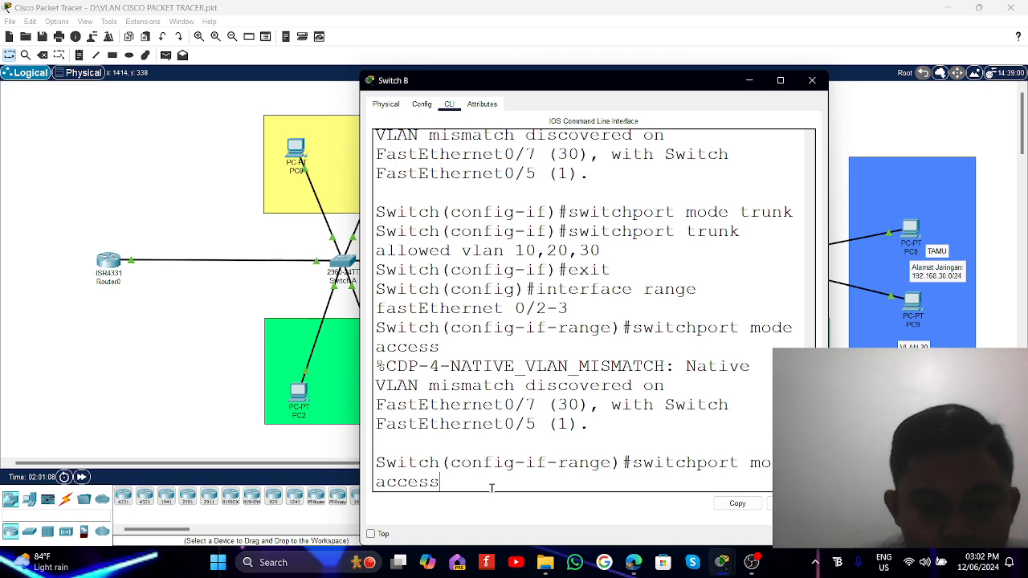
{"action": "key", "text": "Return"}
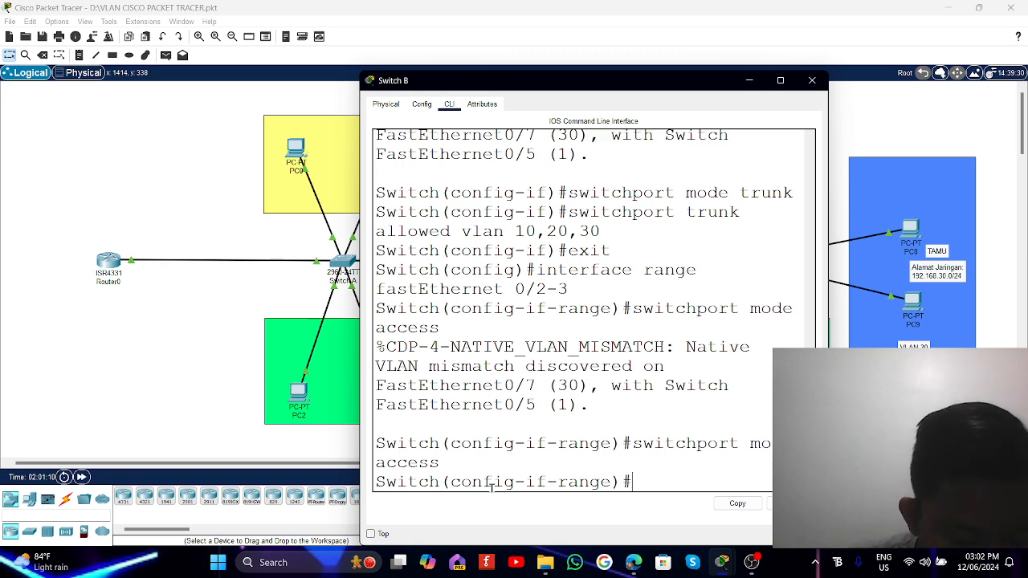
Assign FastEthernet 0/2-3 to VLAN 10 with switchport access vlan 10 and return to global configuration mode.
{"action": "type", "text": "switchport "}
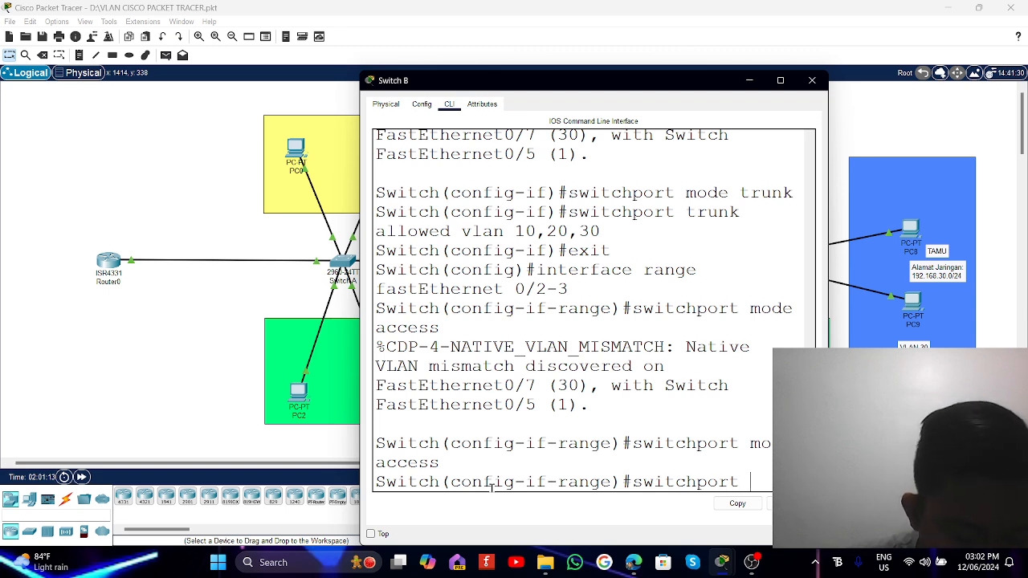
{"action": "type", "text": "access"}
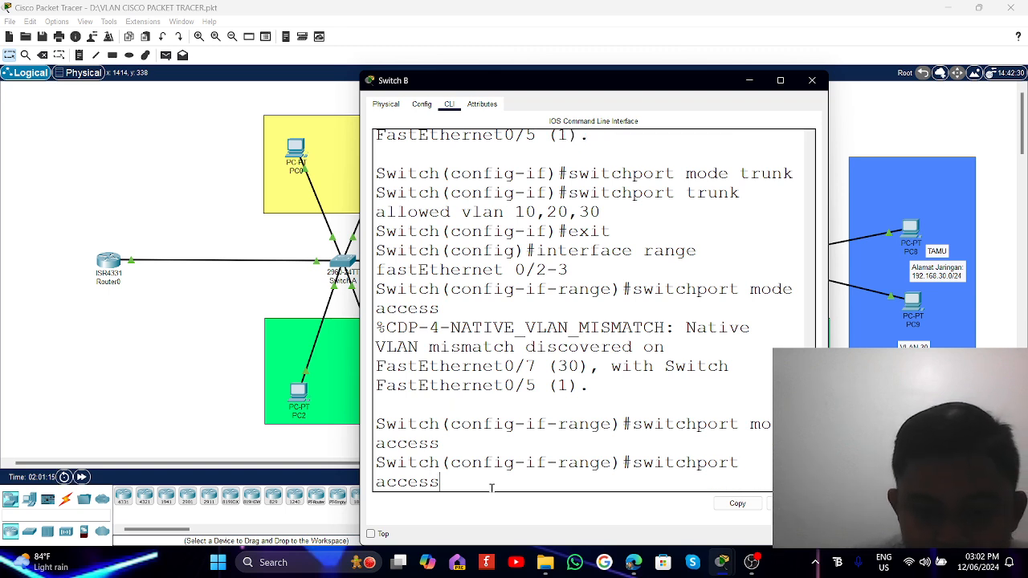
{"action": "type", "text": " vlan 10"}
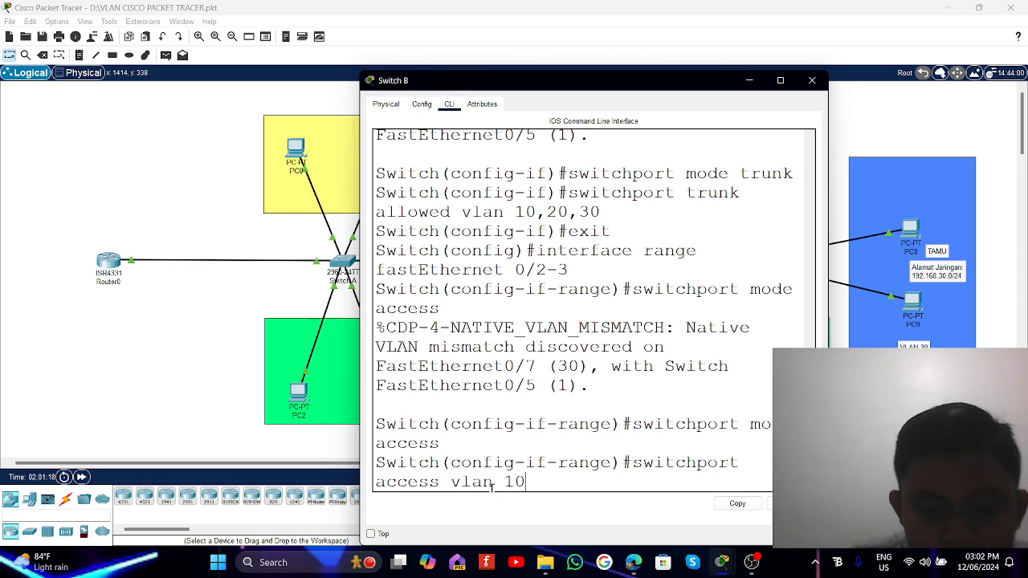
{"action": "key", "text": "Return"}
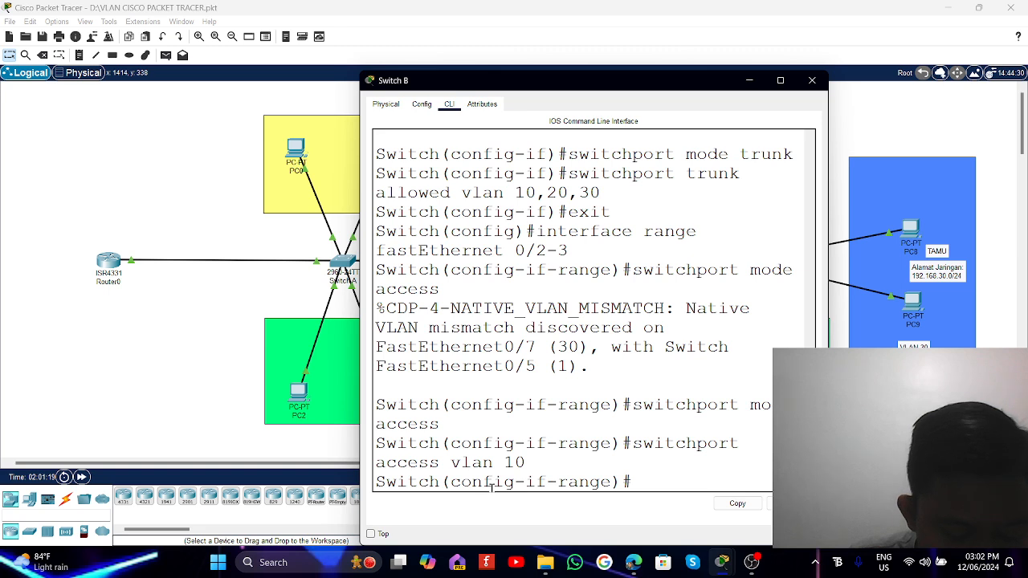
{"action": "type", "text": "exit"}
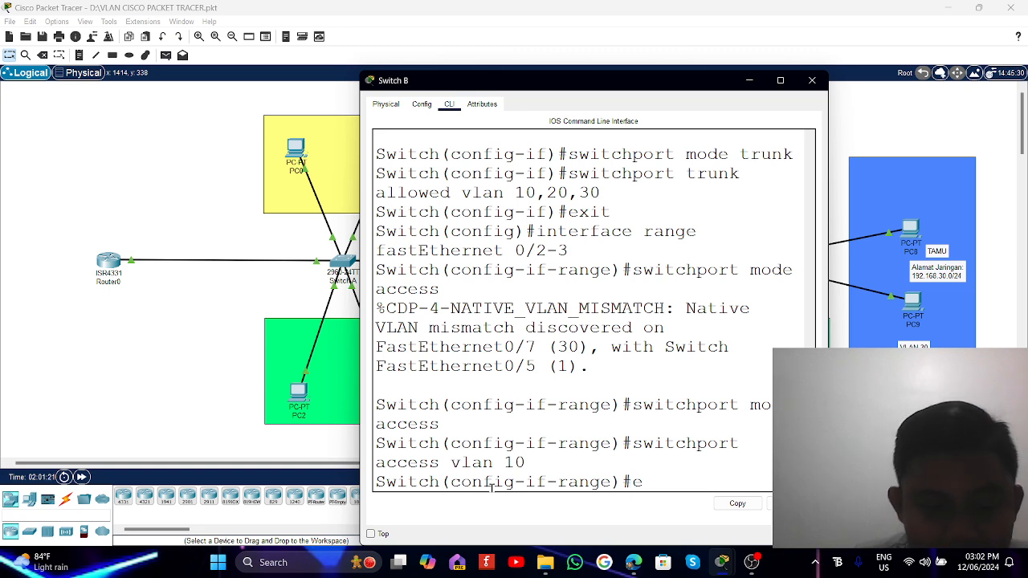
{"action": "key", "text": "Return"}
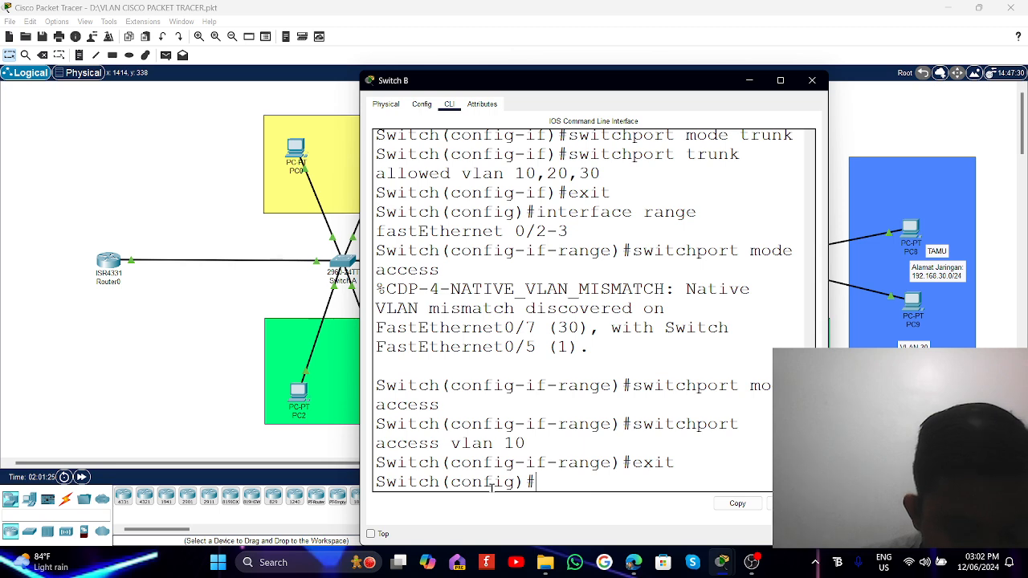
Open the configuration of Switch B's ports FastEthernet 0/4-5 with the interface range fastEthernet 0/4-5 command.
{"action": "type", "text": "interf"}
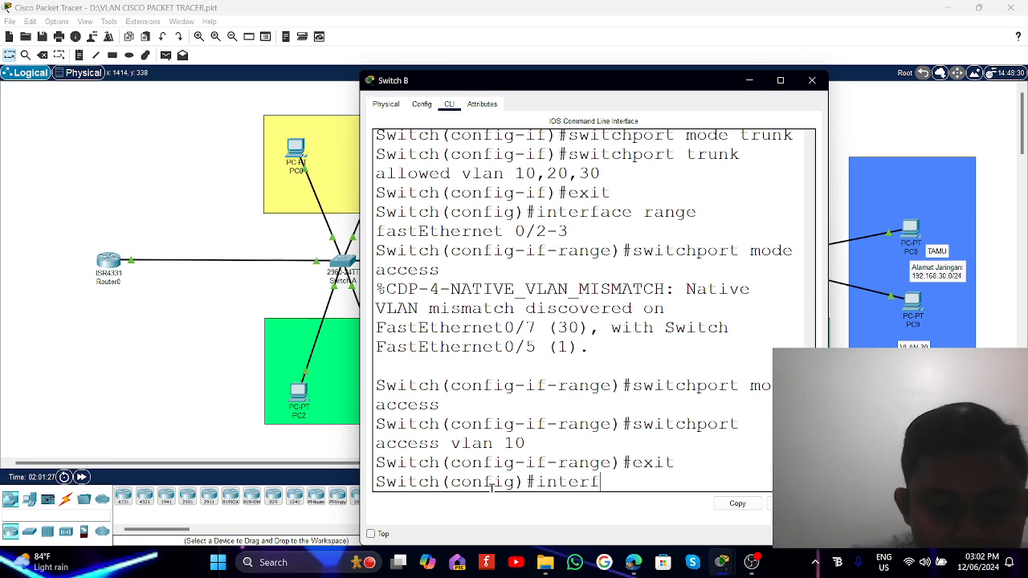
{"action": "type", "text": "ace ran"}
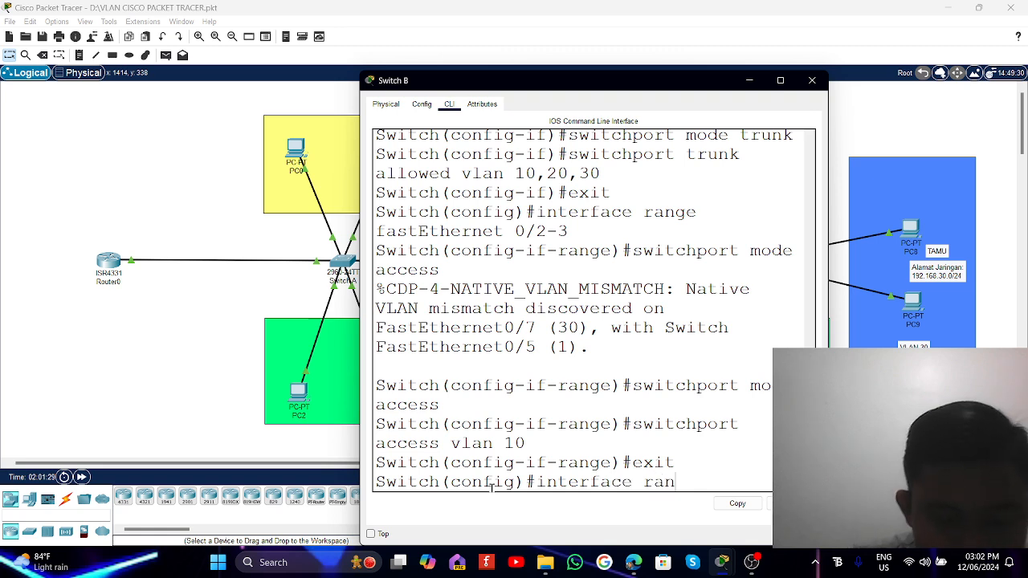
{"action": "type", "text": "ge fas"}
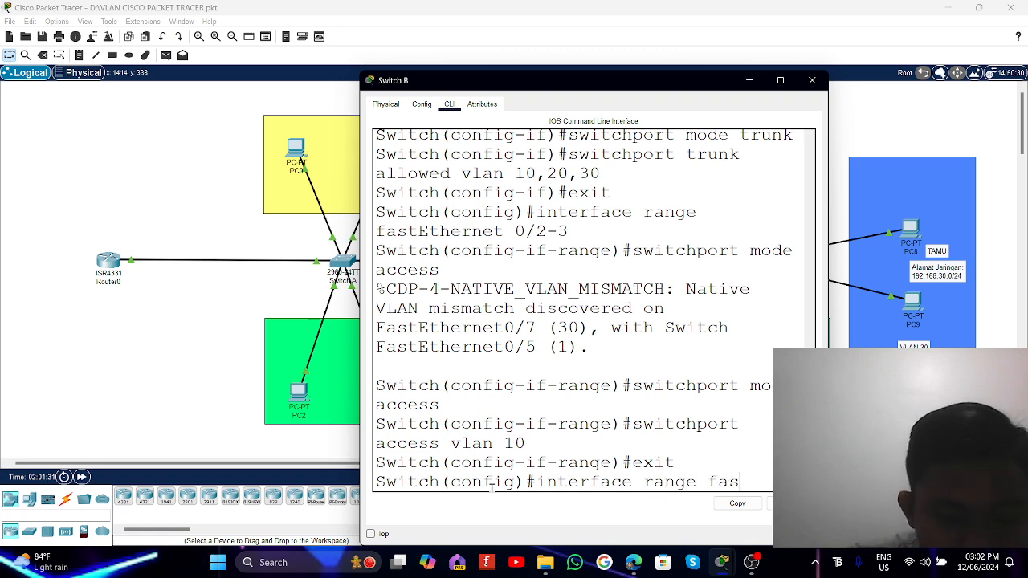
{"action": "type", "text": "y"}
{"action": "key", "text": "BackSpace"}
{"action": "type", "text": "t"}
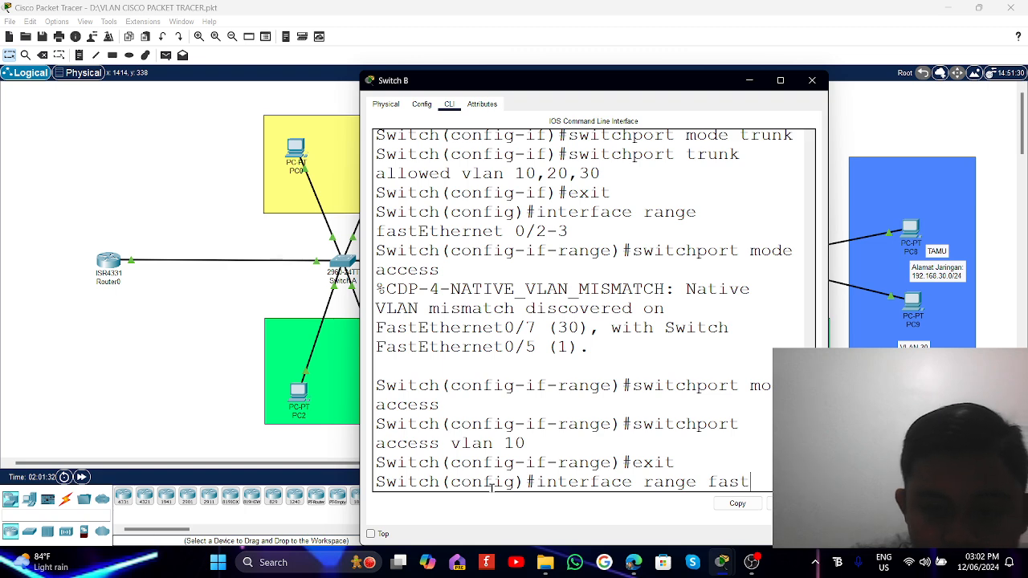
{"action": "type", "text": "Ethernet"}
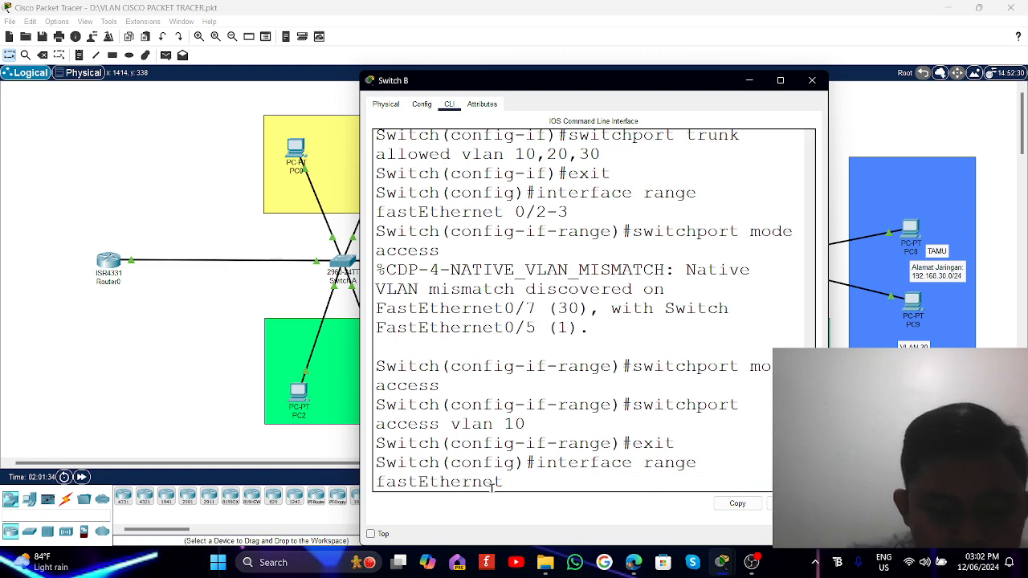
{"action": "type", "text": " 0/4"}
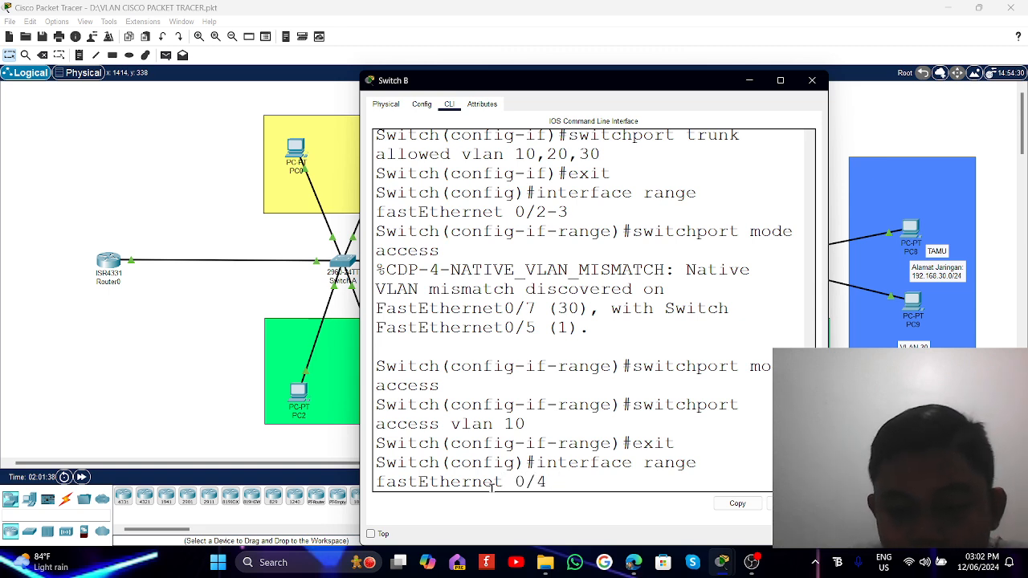
{"action": "type", "text": "-5"}
{"action": "key", "text": "Return"}
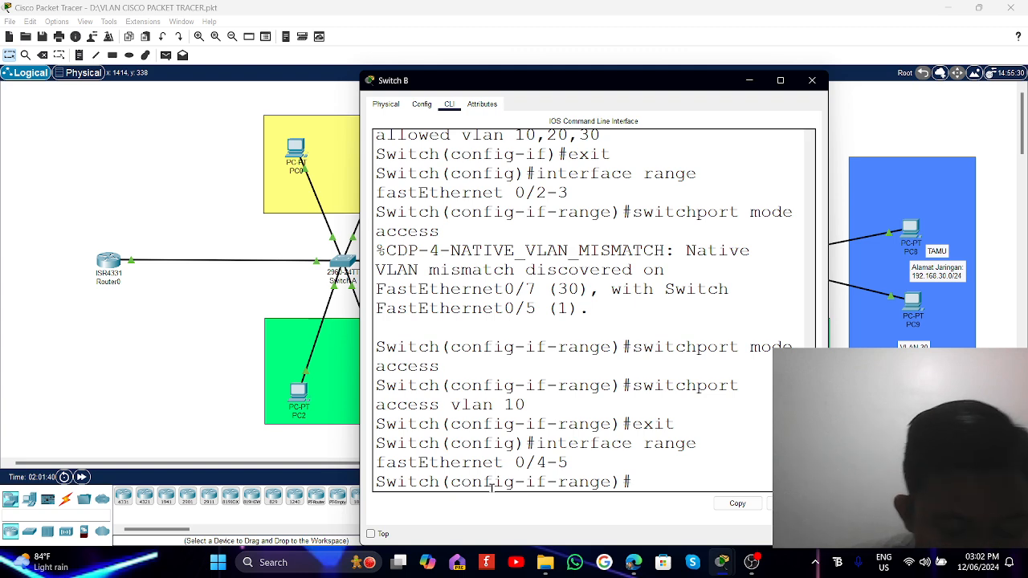
Set Switch B's ports FastEthernet 0/4-5 to access mode with the switchport mode access command.
{"action": "type", "text": "s"}
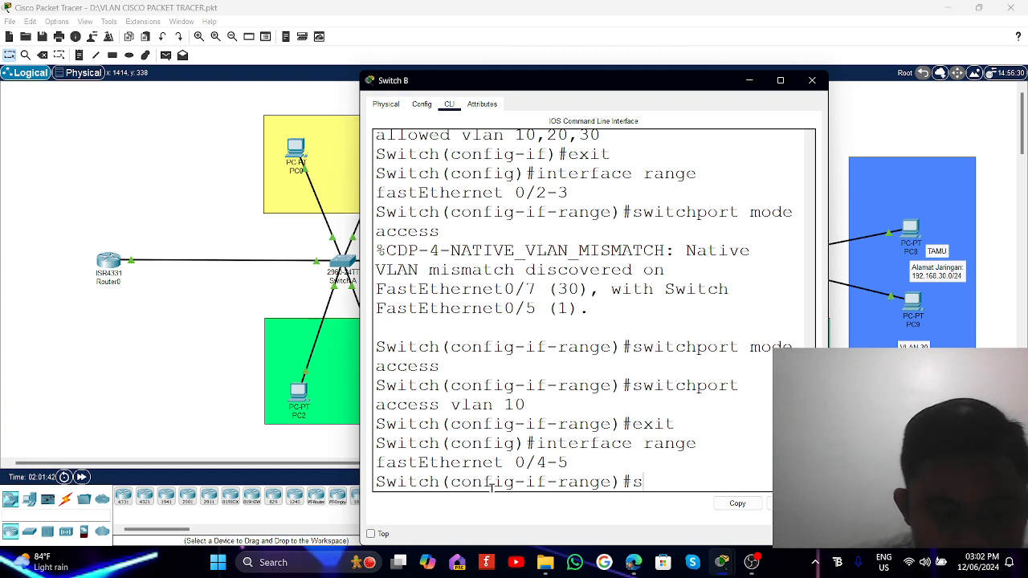
{"action": "type", "text": "witchport"}
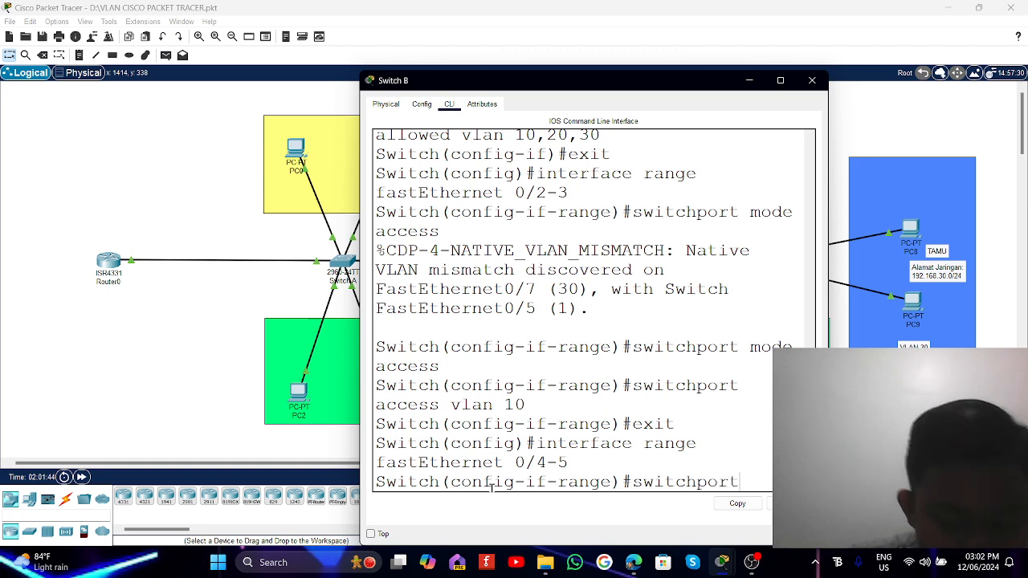
{"action": "type", "text": " m"}
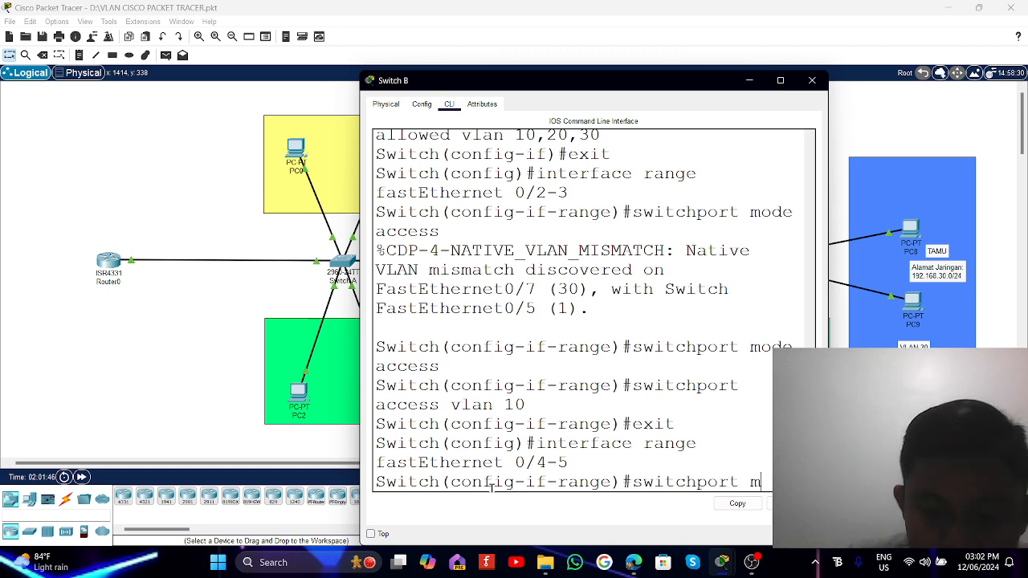
{"action": "type", "text": "ode access"}
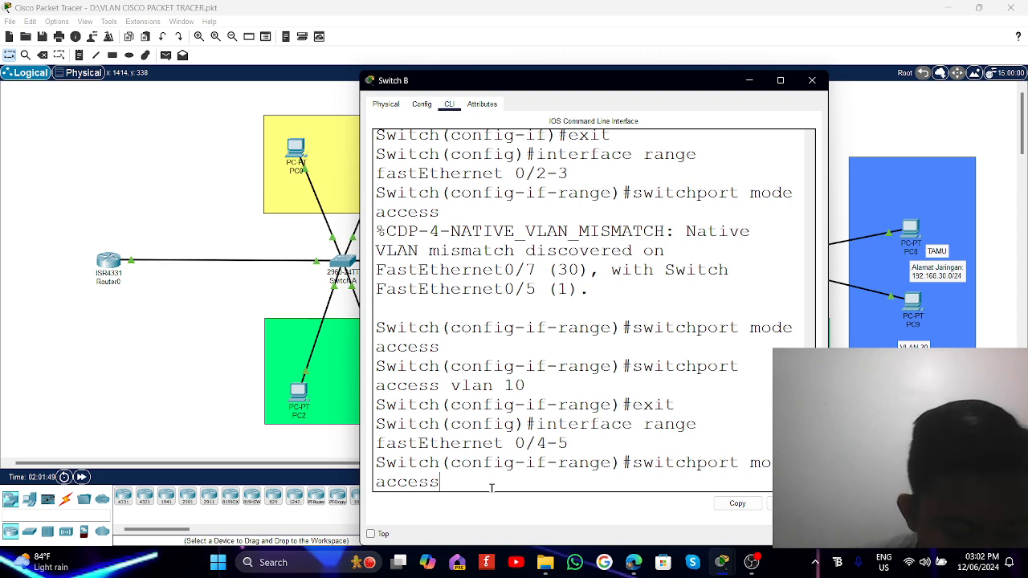
{"action": "key", "text": "Return"}
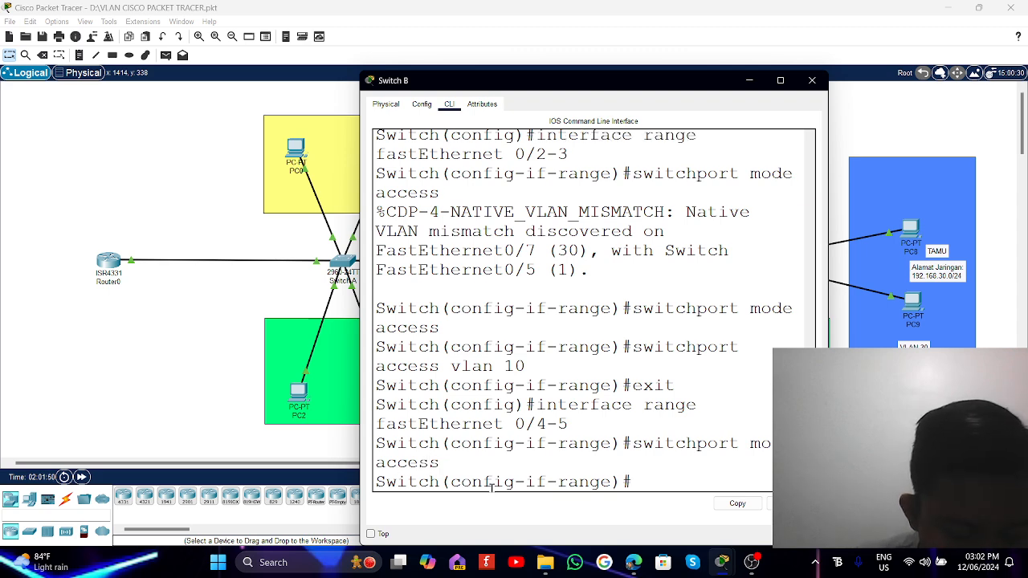
Try to set the access VLAN of Switch B's ports FastEthernet 0/4-5 with the switchport access vlan command, omitting the VLAN number.
{"action": "type", "text": "swi"}
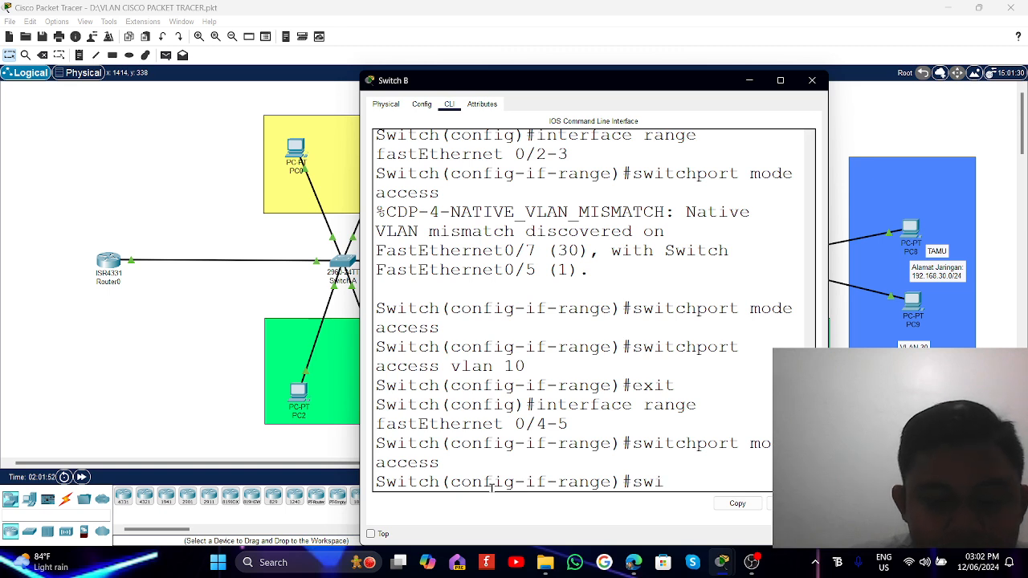
{"action": "type", "text": "tchport"}
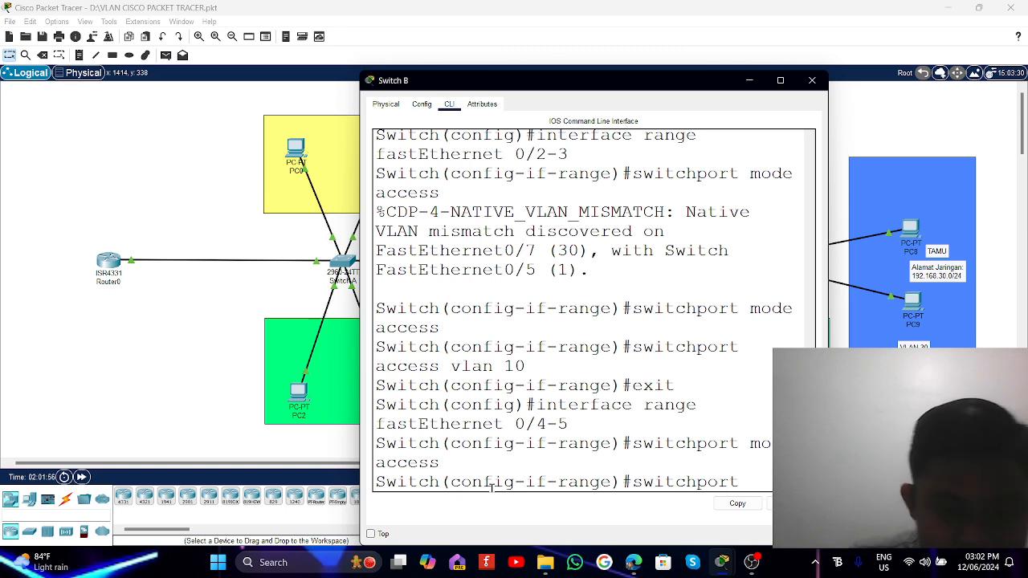
{"action": "type", "text": " access"}
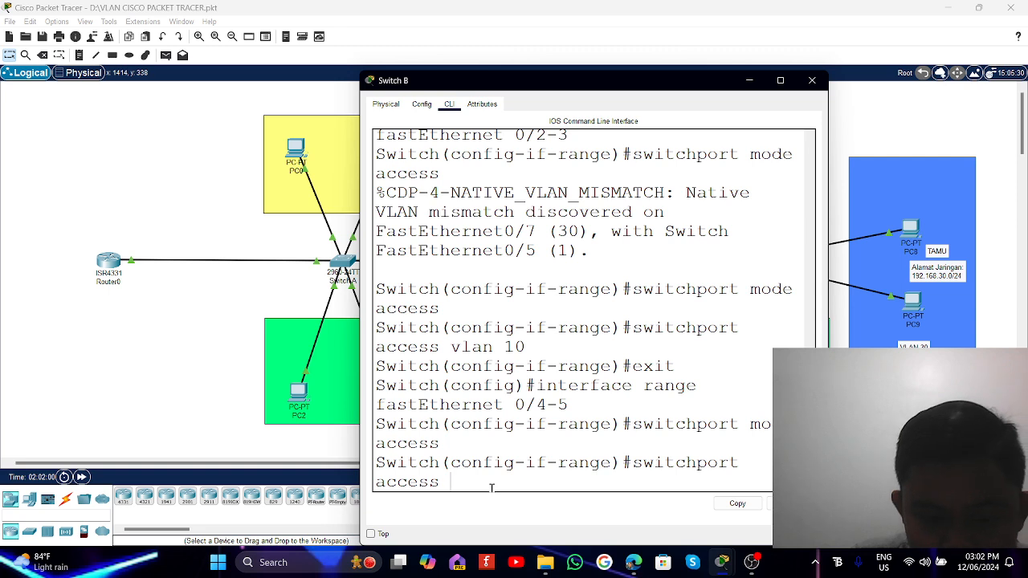
{"action": "type", "text": " vlan"}
{"action": "key", "text": "Return"}
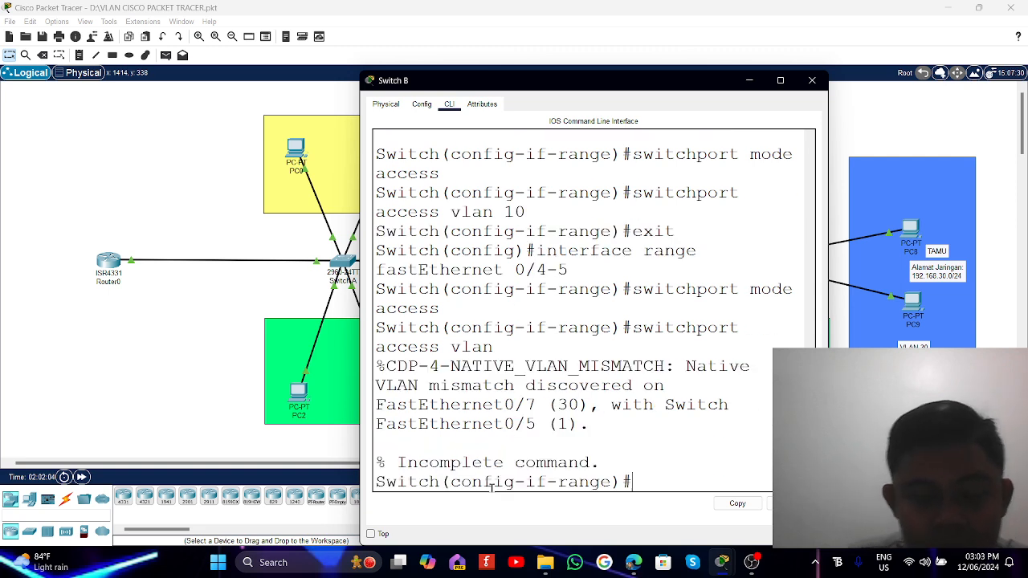
Assign Switch B's ports FastEthernet 0/4-5 to VLAN 20 with switchport access vlan 20 and return to global configuration mode.
{"action": "type", "text": "switchp"}
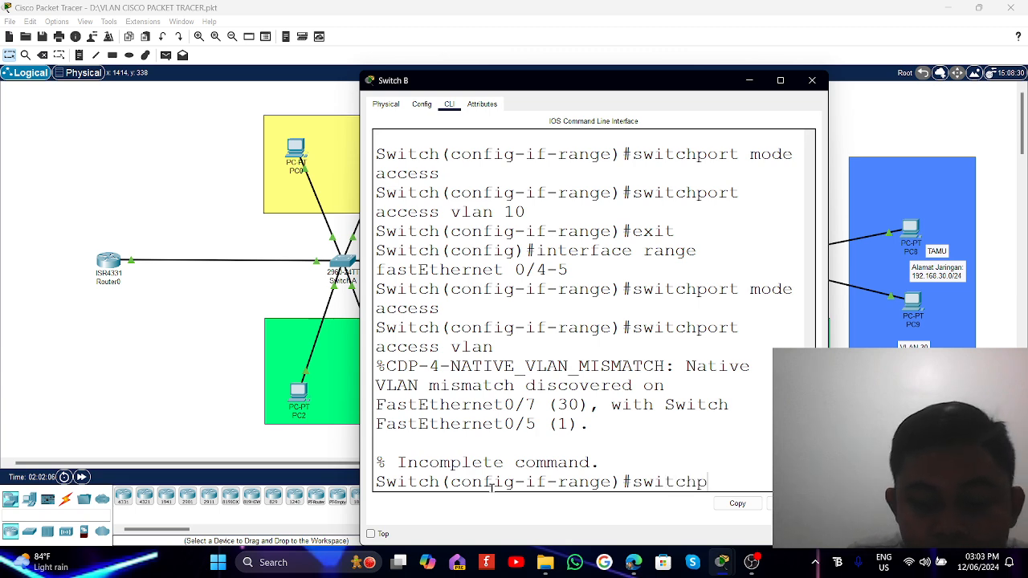
{"action": "type", "text": "ort a"}
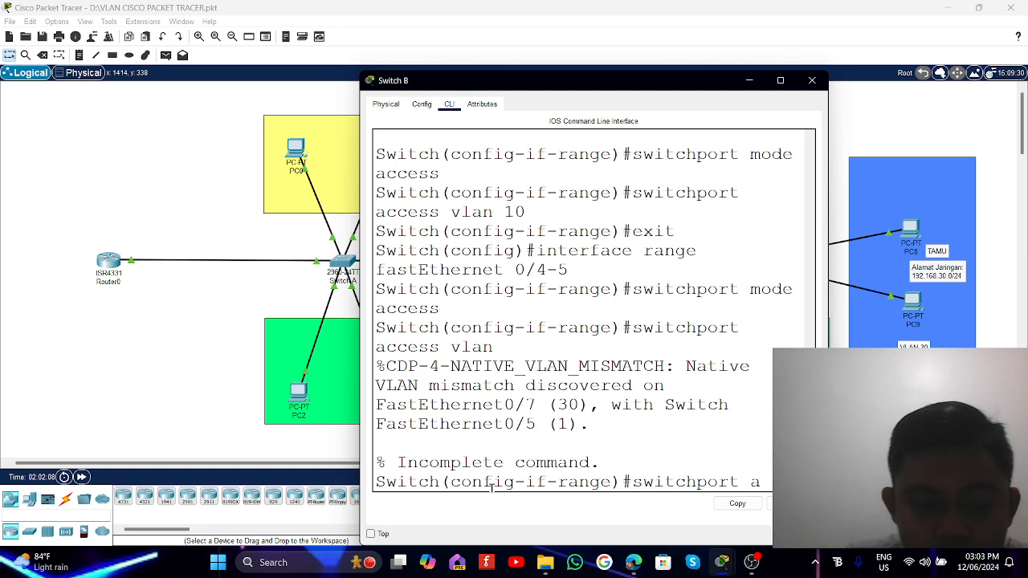
{"action": "type", "text": "ccess vlan"}
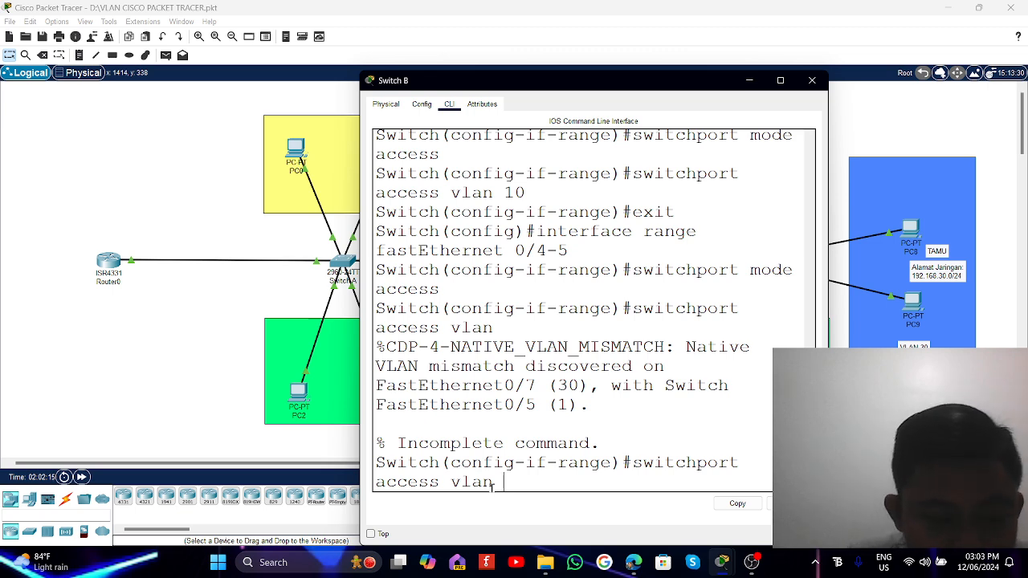
{"action": "type", "text": "20"}
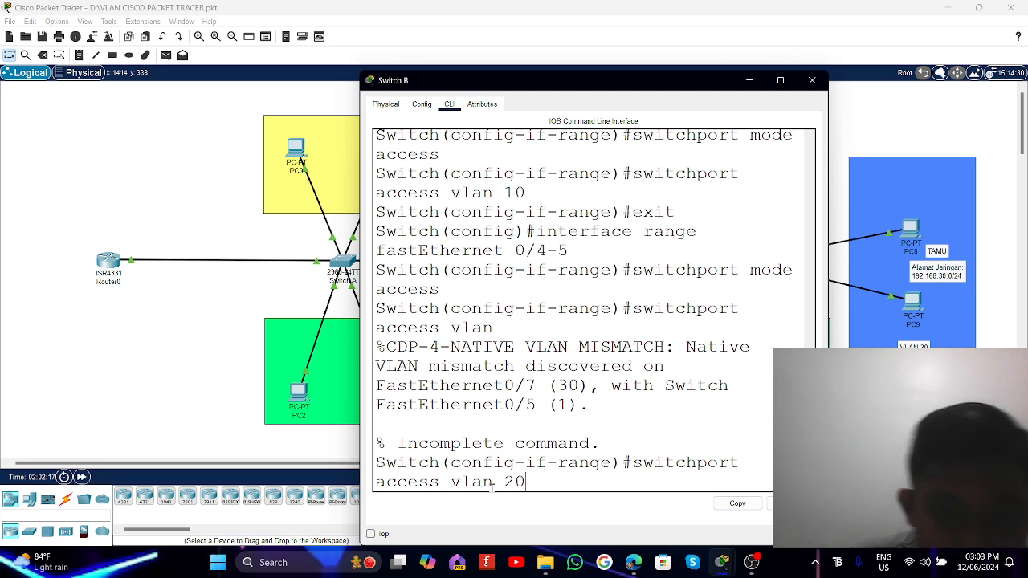
{"action": "key", "text": "Return"}
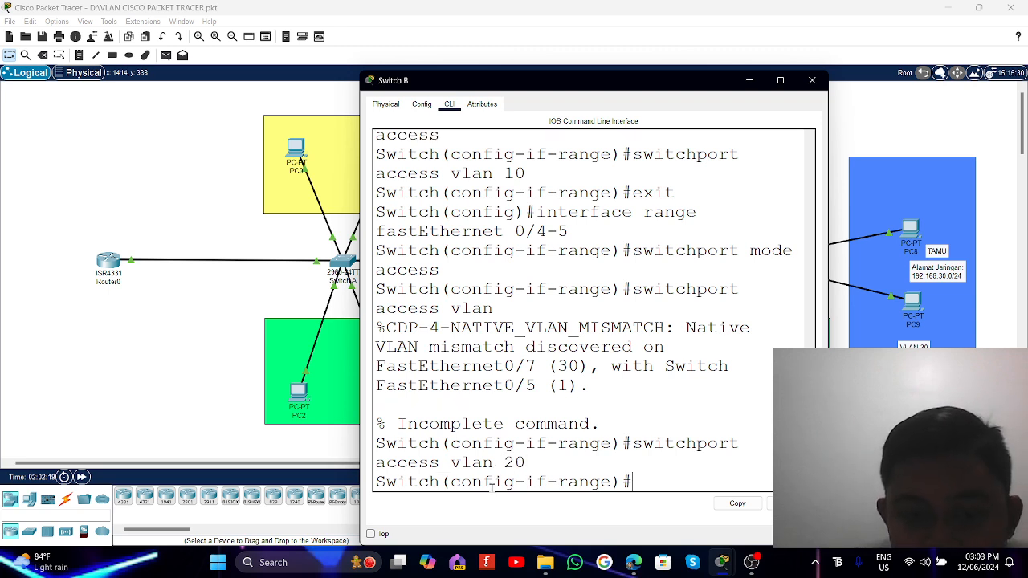
{"action": "type", "text": "exit"}
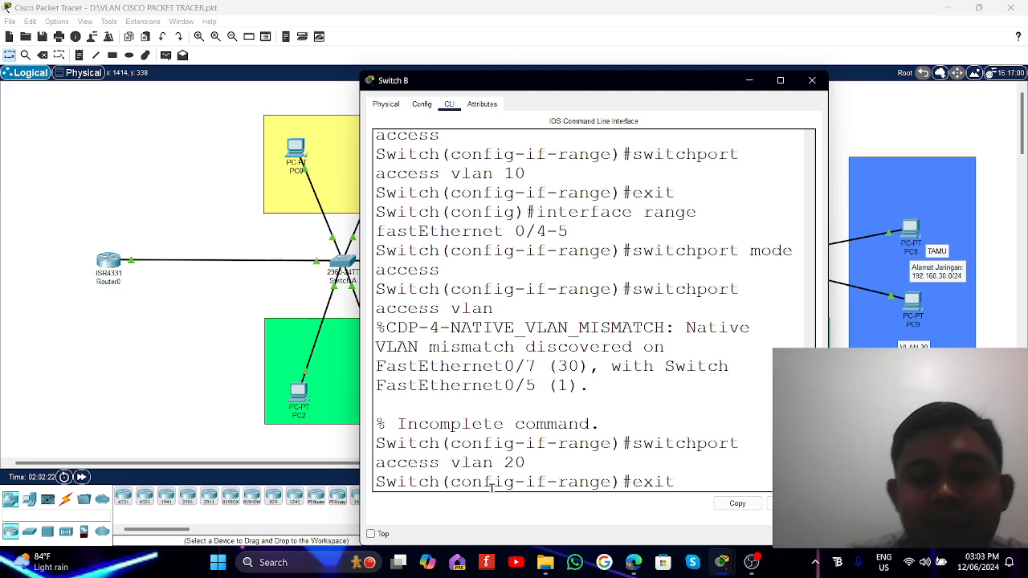
{"action": "key", "text": "Return"}
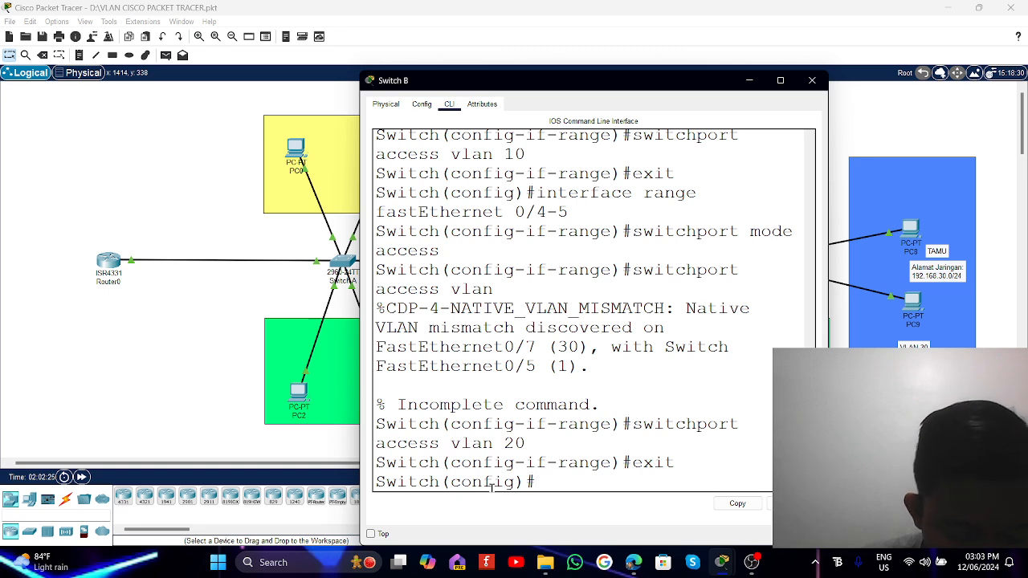
Open the configuration of Switch B's ports FastEthernet 0/6-7 with the interface range fastEthernet 0/6-7 command.
{"action": "type", "text": "interfac"}
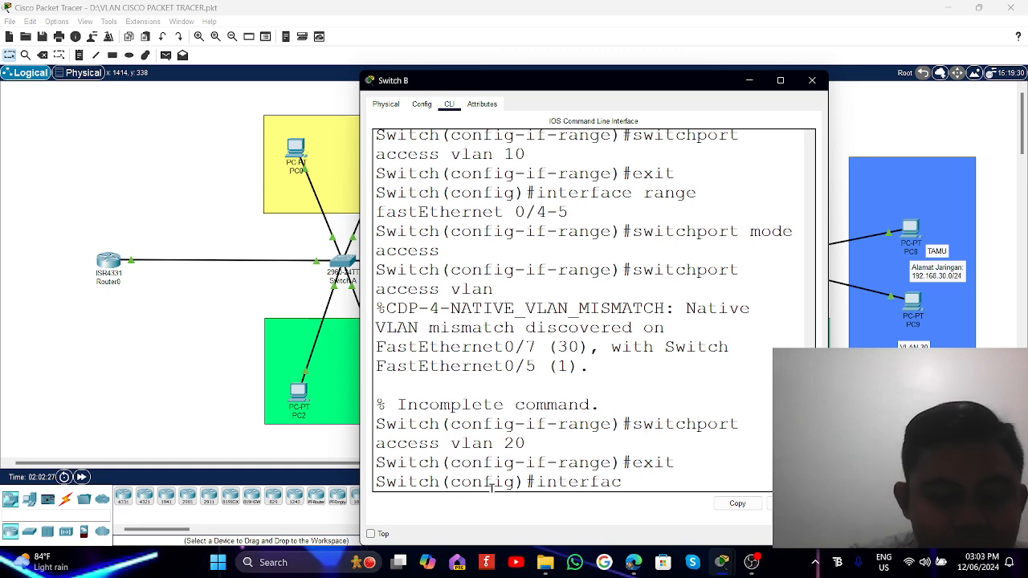
{"action": "type", "text": "e rang"}
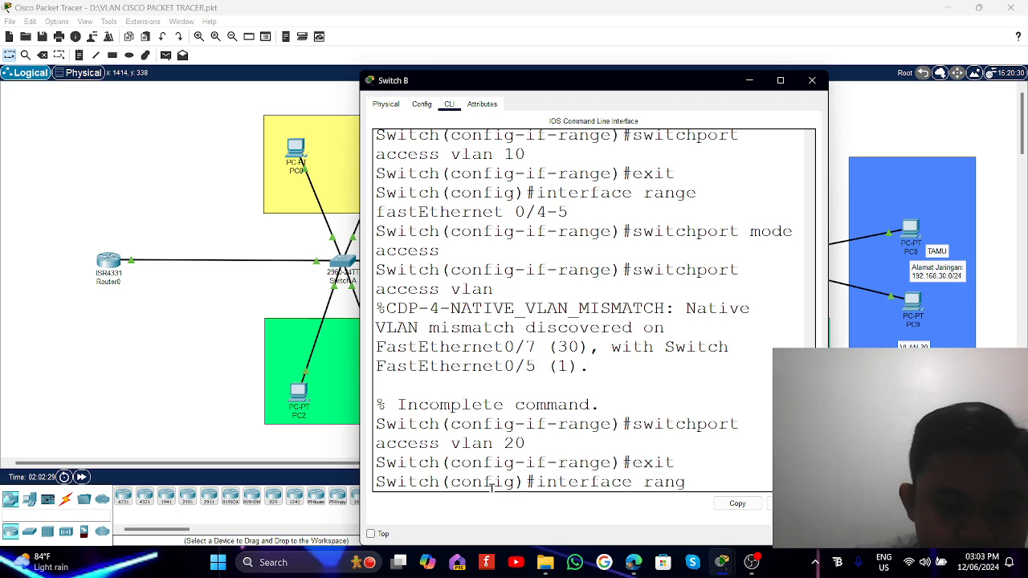
{"action": "type", "text": "e fast"}
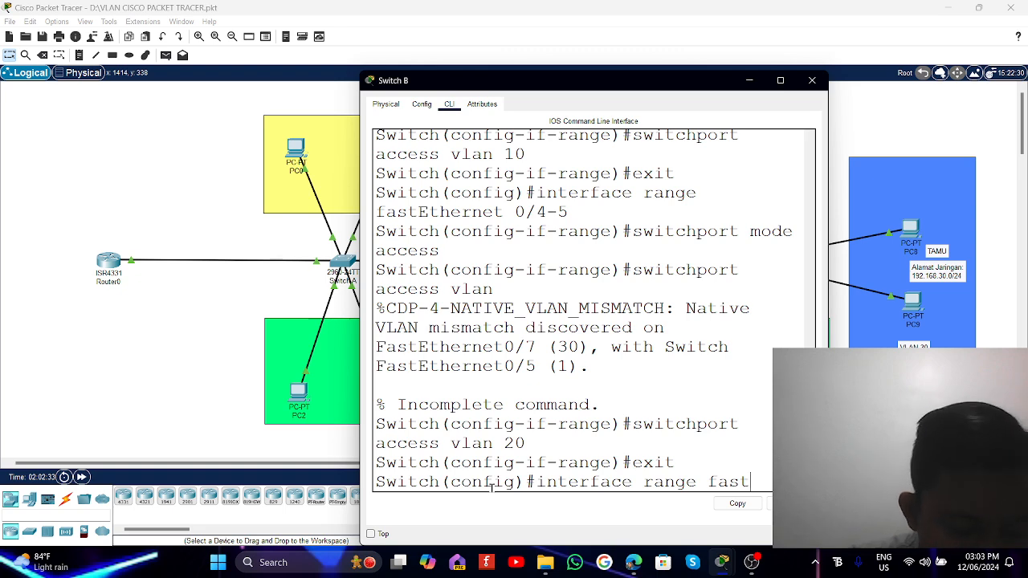
{"action": "type", "text": "Et"}
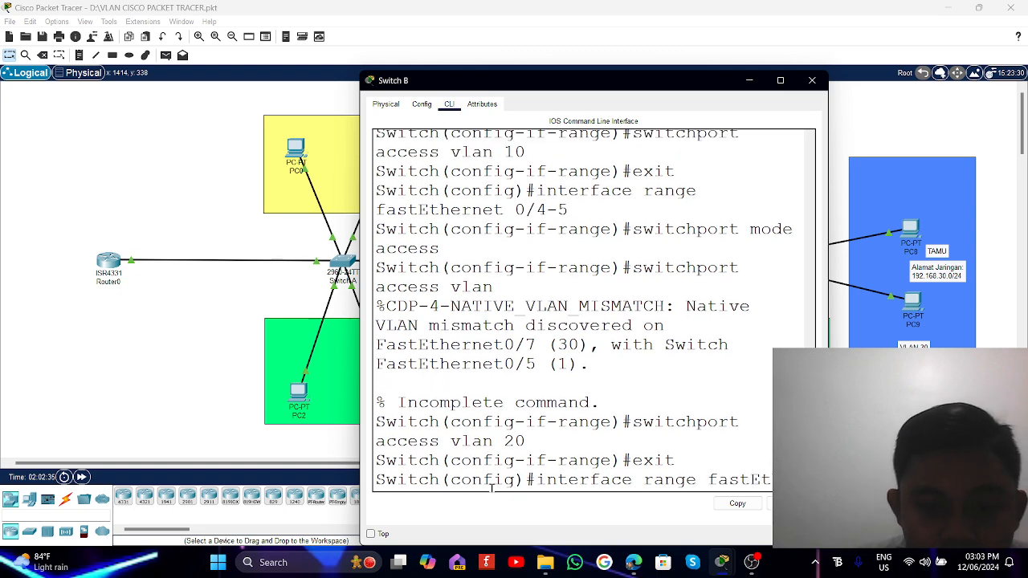
{"action": "type", "text": "hernet"}
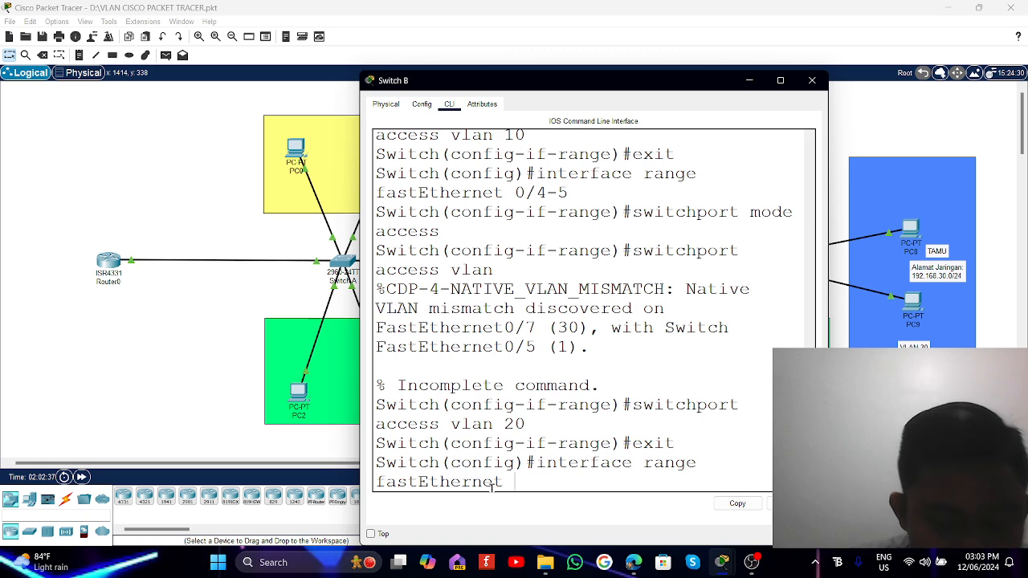
{"action": "type", "text": " 0/"}
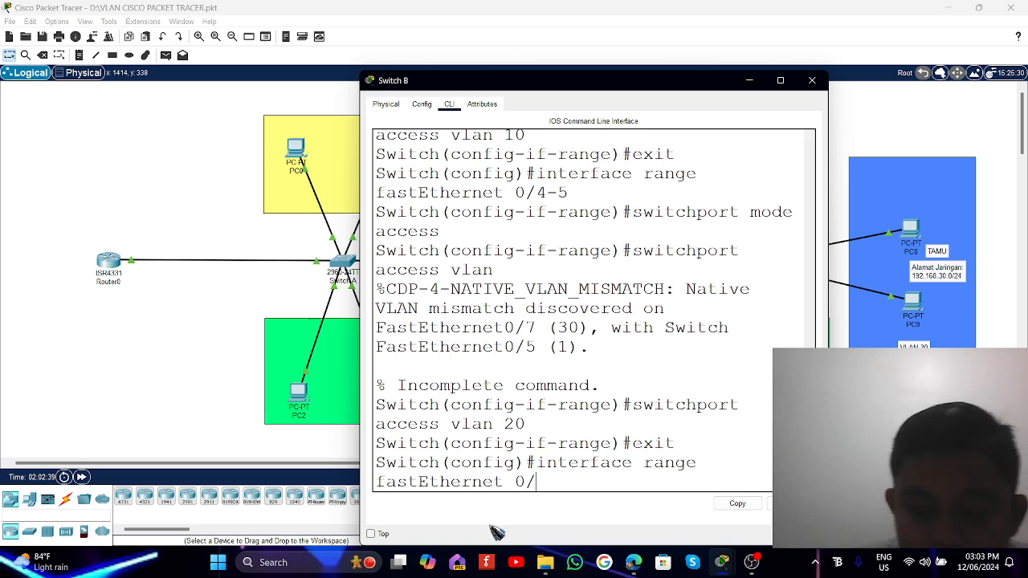
{"action": "type", "text": "6-7"}
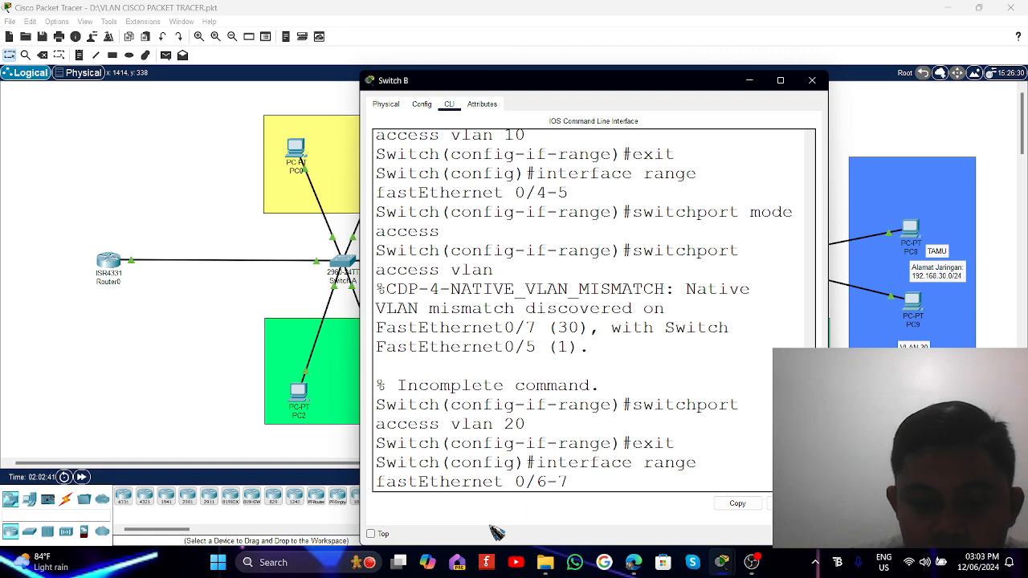
{"action": "key", "text": "Return"}
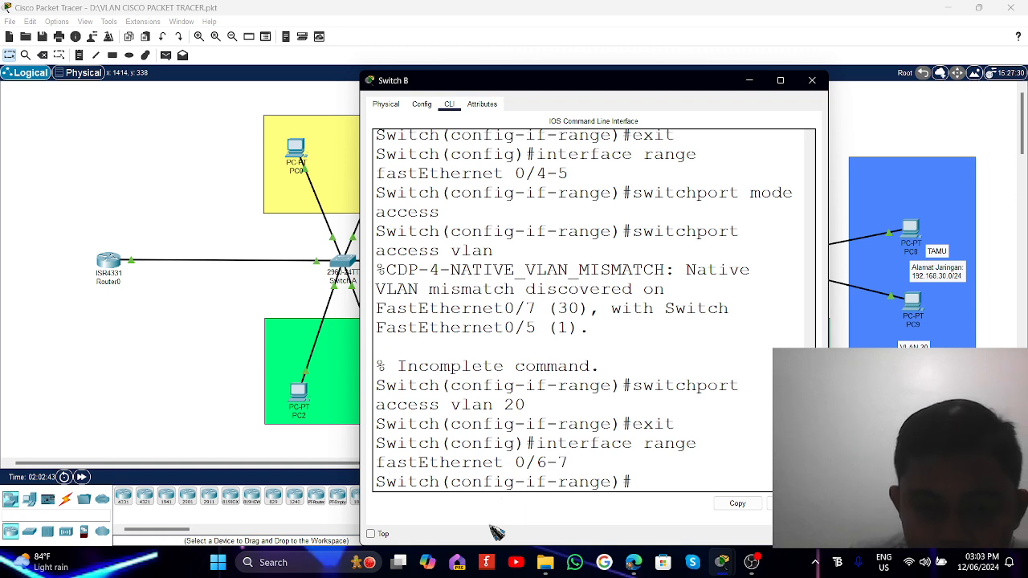
Set Switch B's ports FastEthernet 0/6-7 to access mode with the switchport mode access command.
{"action": "type", "text": "switchport"}
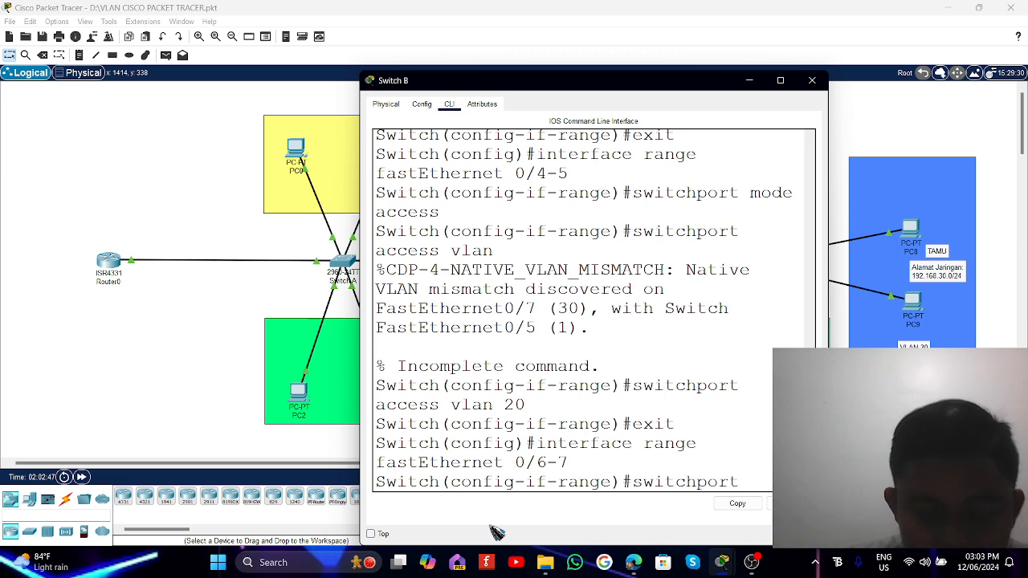
{"action": "type", "text": " mo"}
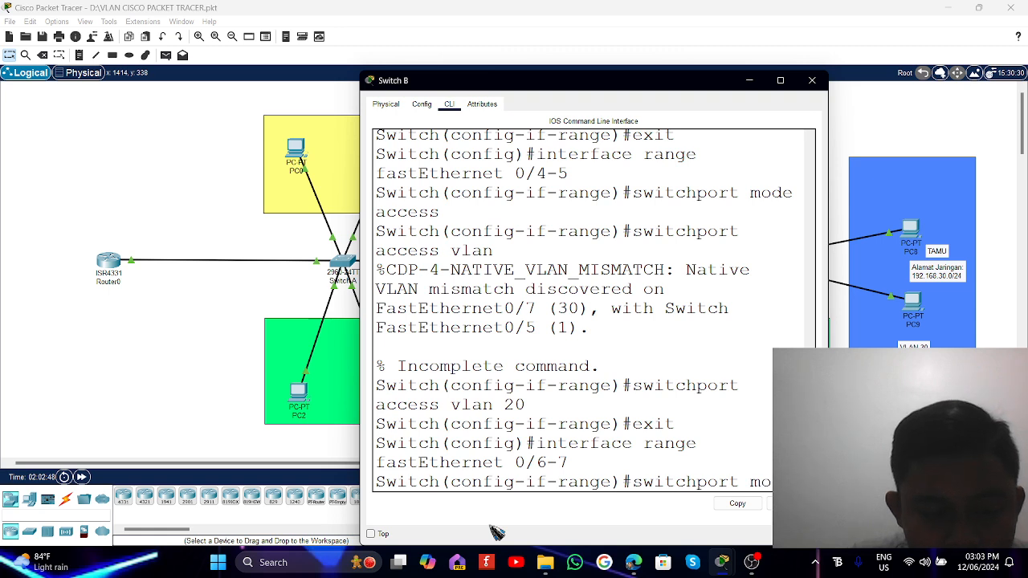
{"action": "type", "text": "de access"}
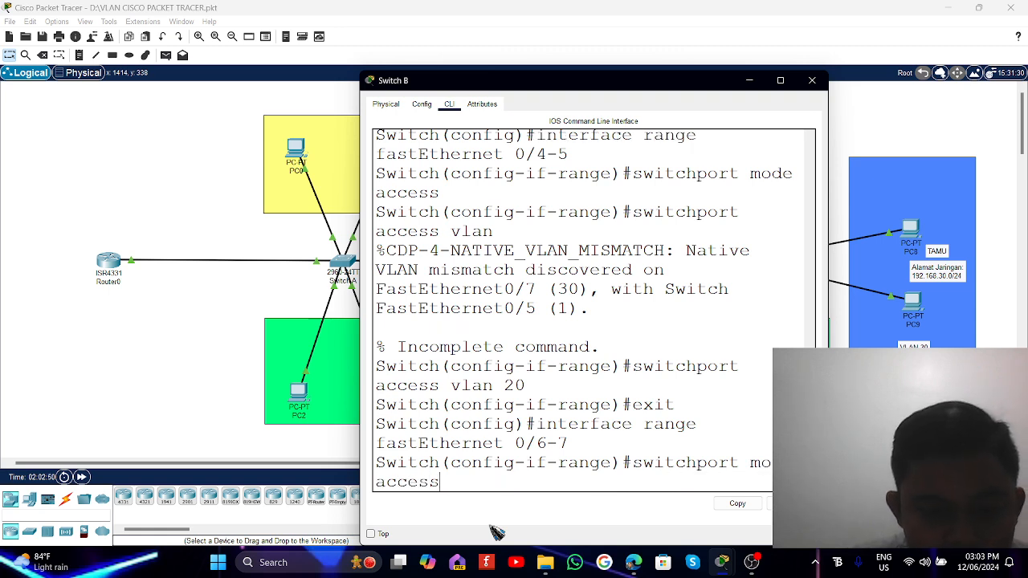
{"action": "key", "text": "Return"}
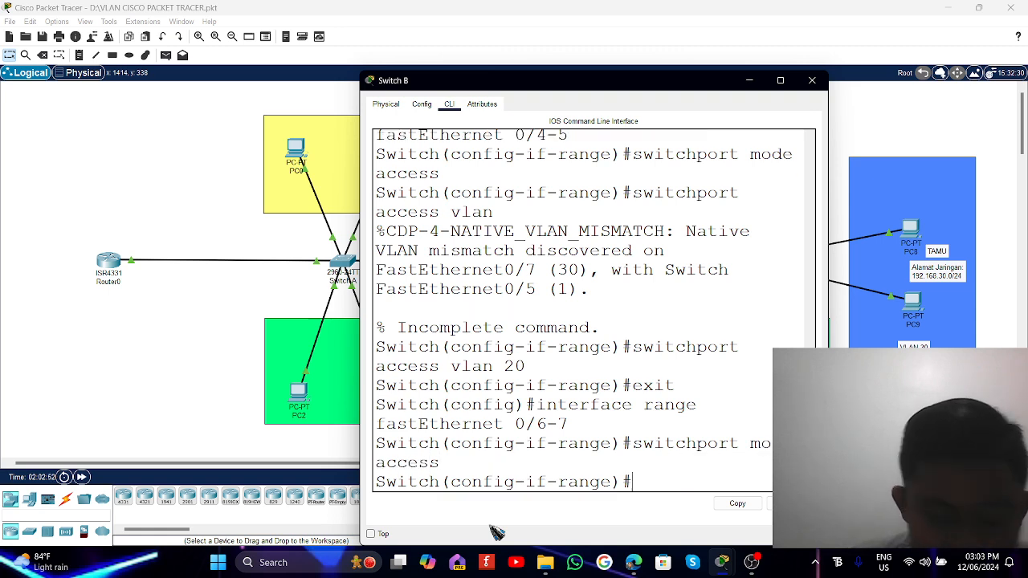
Assign Switch B's ports FastEthernet 0/6-7 to VLAN 3 with the switchport access vlan 3 command.
{"action": "type", "text": "swit"}
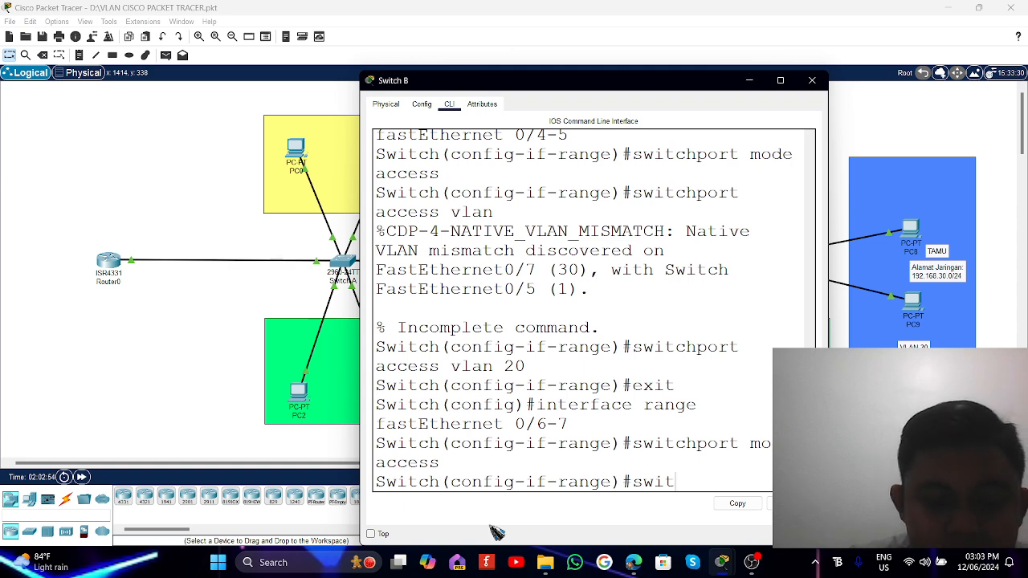
{"action": "type", "text": "chport "}
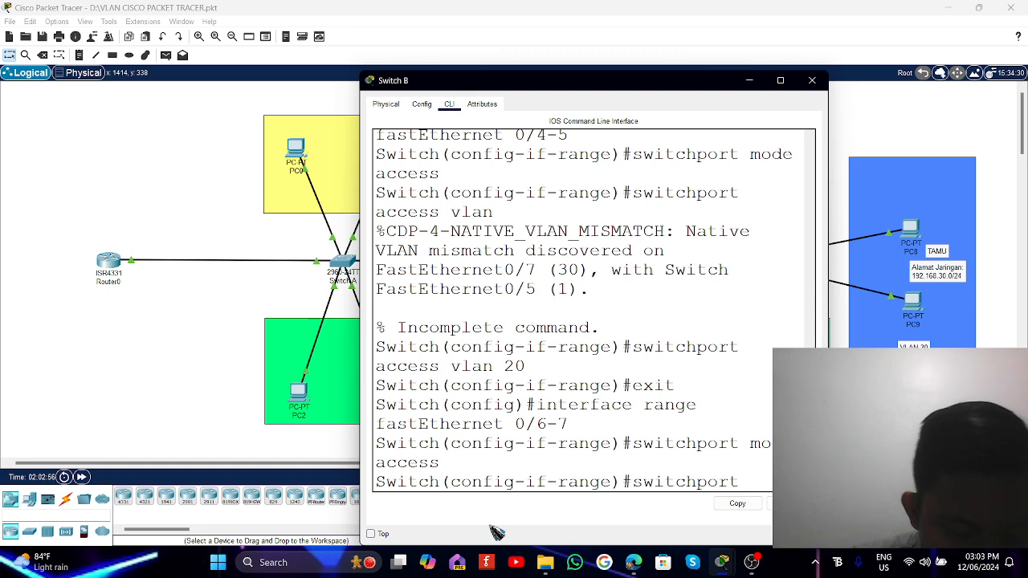
{"action": "type", "text": "access"}
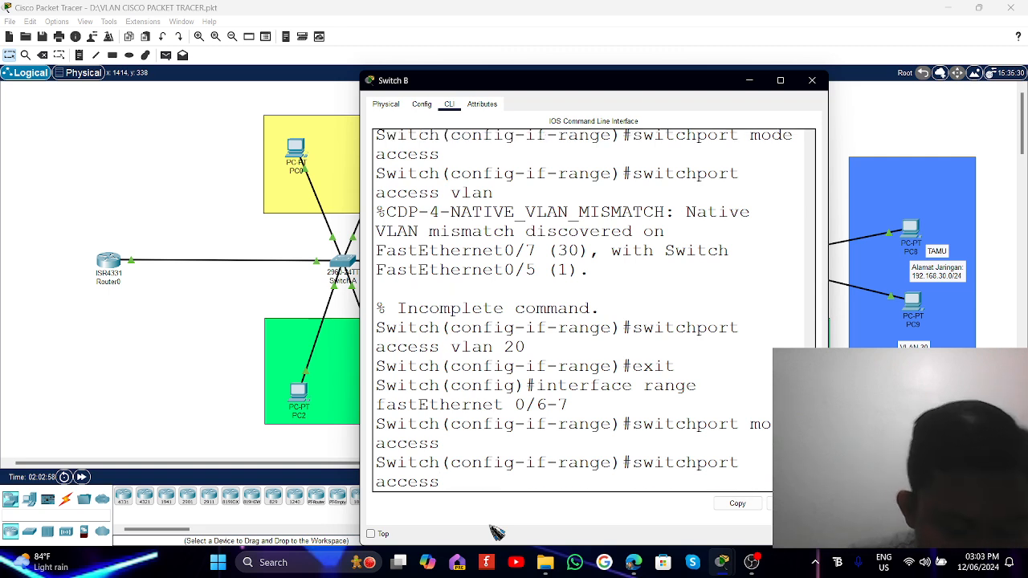
{"action": "type", "text": " vla"}
{"action": "key", "text": "BackSpace"}
{"action": "type", "text": "la"}
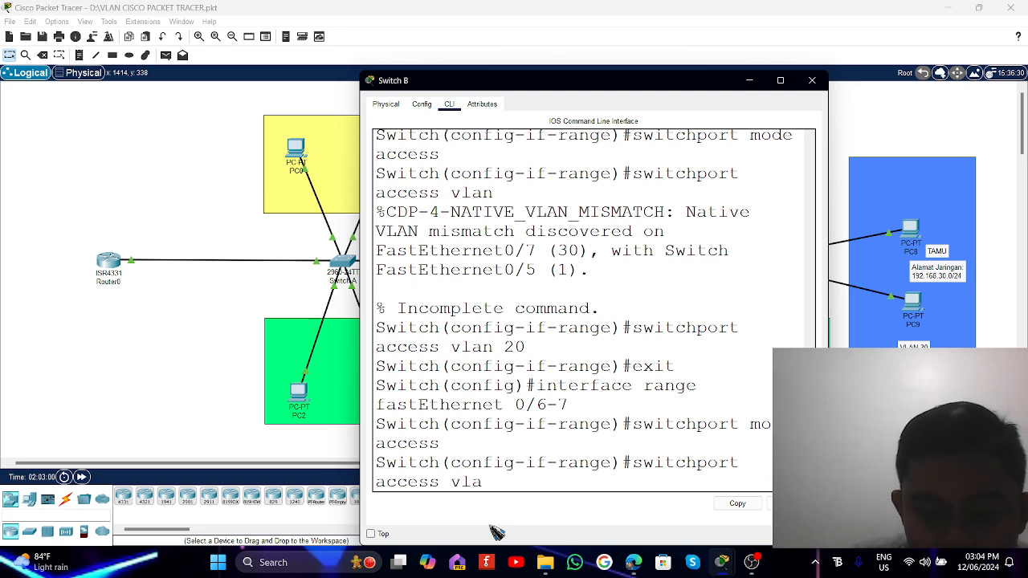
{"action": "type", "text": "n 3"}
{"action": "key", "text": "Return"}
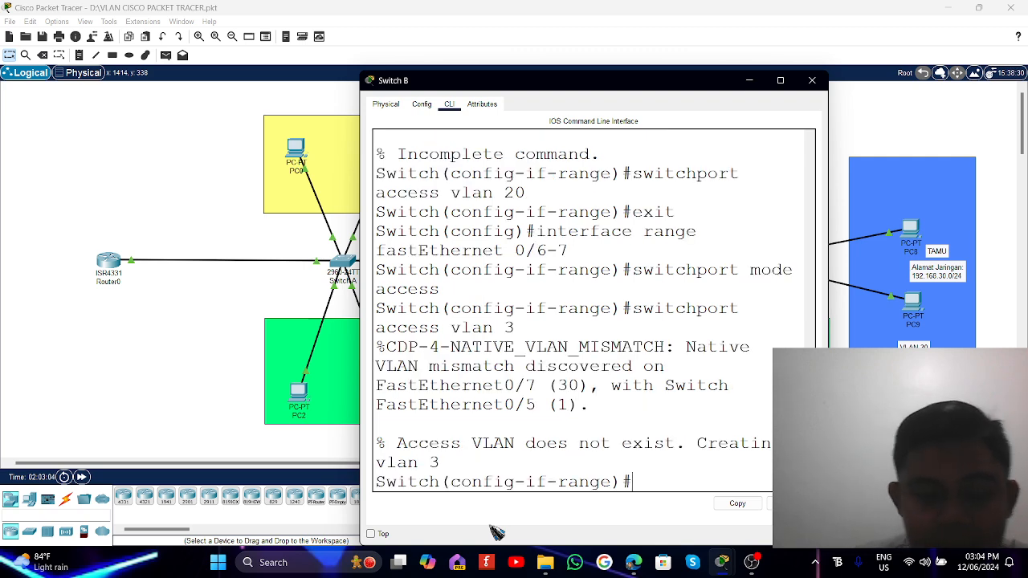
Reassign Switch B's ports FastEthernet 0/6-7 to VLAN 30 with switchport access vlan 30 and return to global configuration mode.
{"action": "type", "text": "switchpor"}
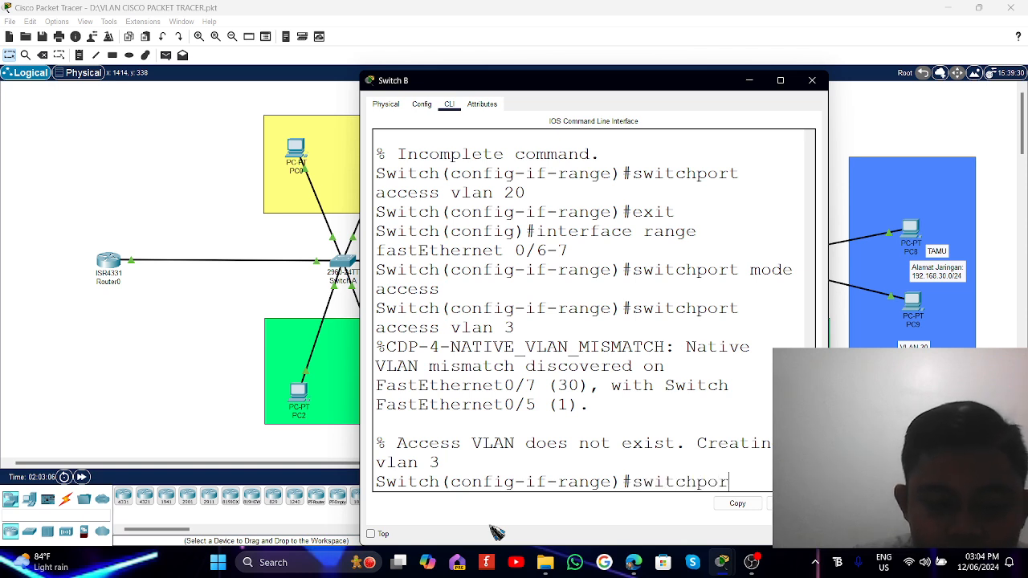
{"action": "type", "text": "t a"}
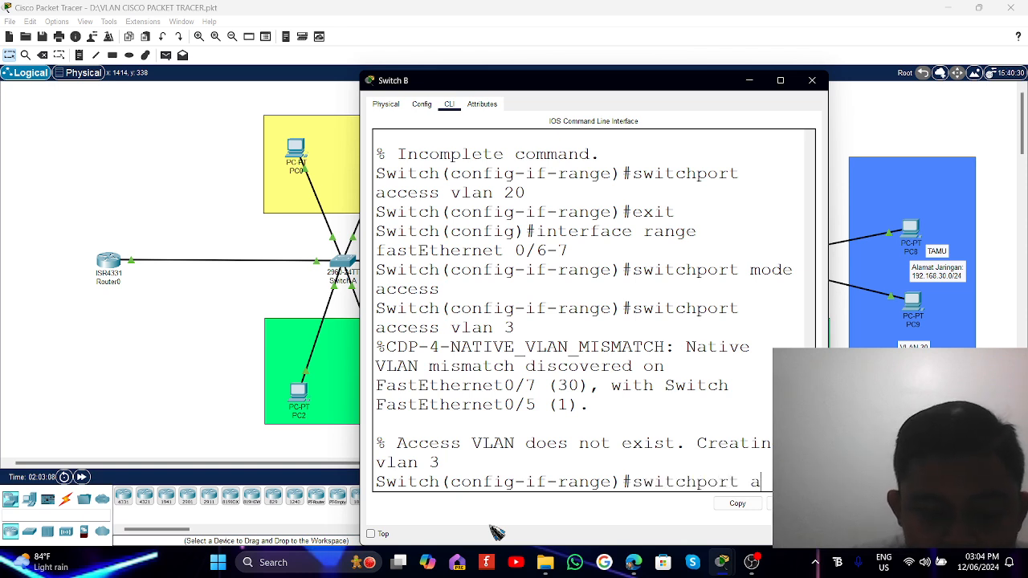
{"action": "type", "text": "ccess"}
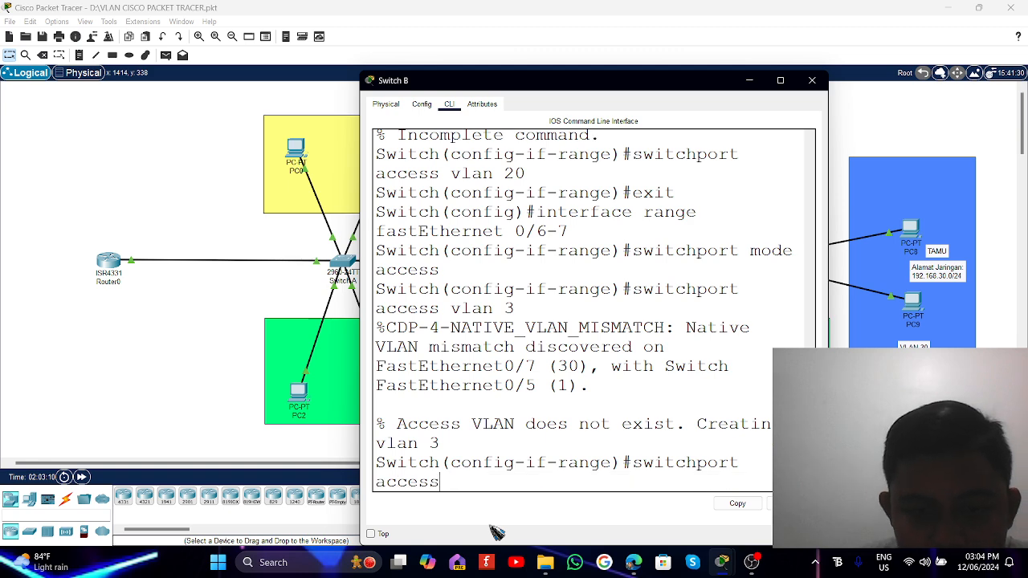
{"action": "type", "text": " val"}
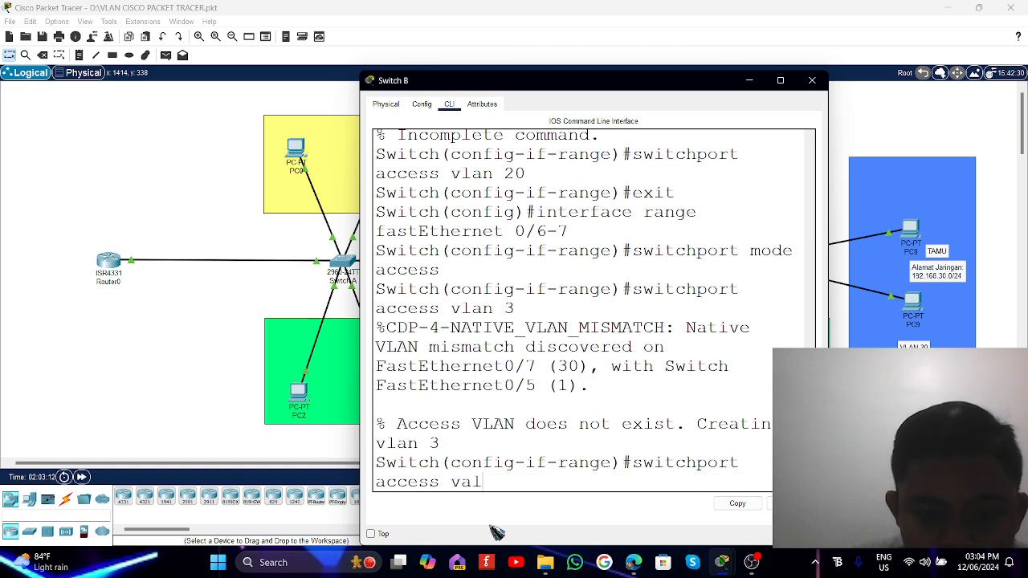
{"action": "key", "text": "BackSpace"}
{"action": "key", "text": "BackSpace"}
{"action": "type", "text": "la"}
{"action": "key", "text": "BackSpace"}
{"action": "key", "text": "BackSpace"}
{"action": "type", "text": "l"}
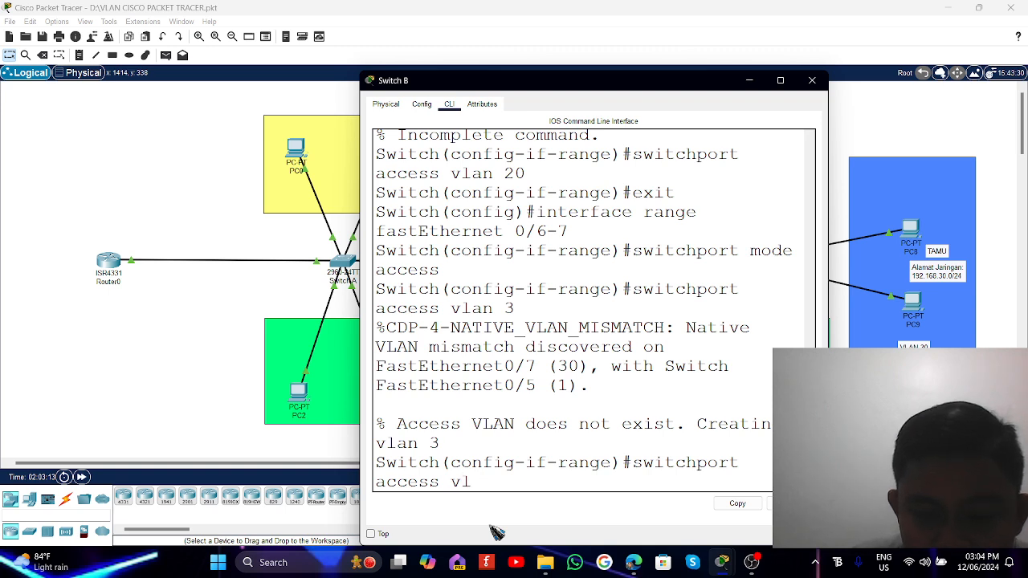
{"action": "type", "text": "an "}
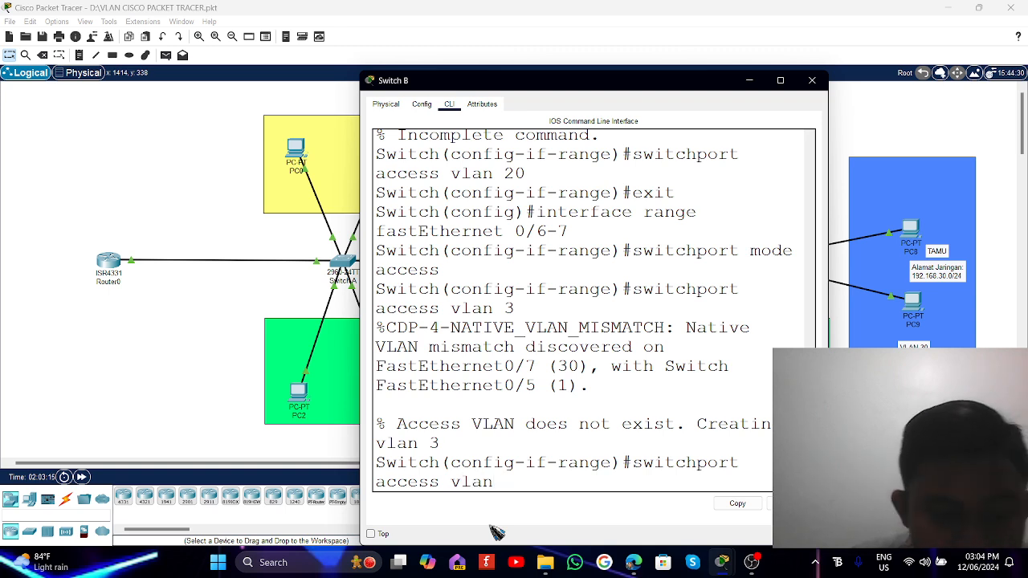
{"action": "type", "text": "30"}
{"action": "key", "text": "Return"}
{"action": "type", "text": "exit"}
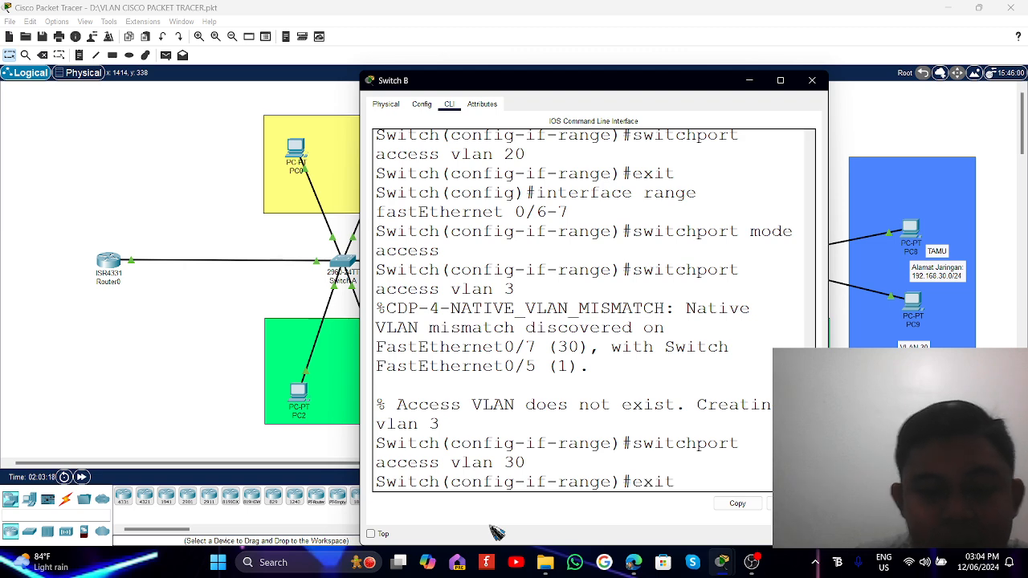
{"action": "key", "text": "Return"}
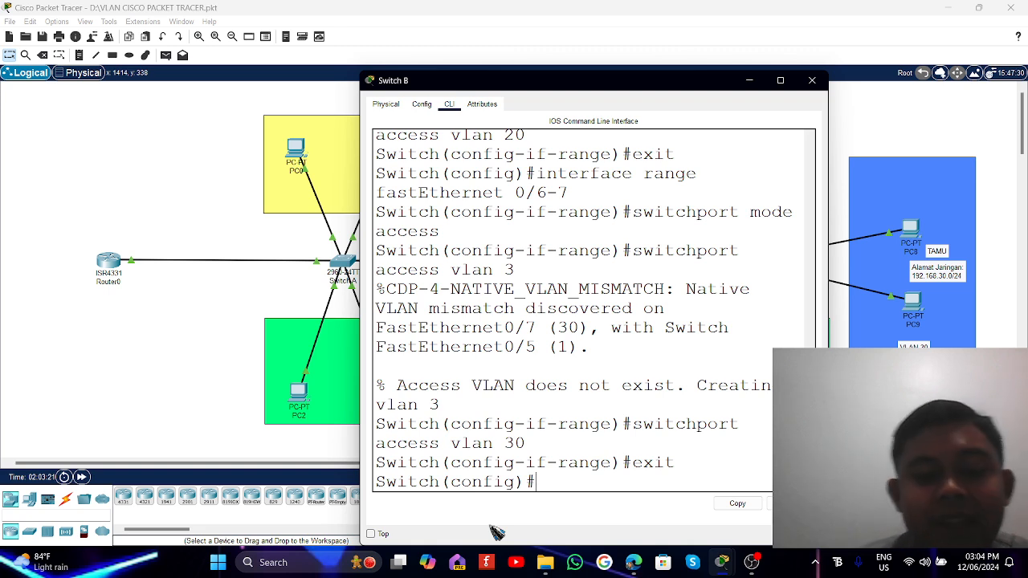
Exit global configuration mode and save Switch B's configuration with the write memory command.
{"action": "type", "text": "exit"}
{"action": "key", "text": "Return"}
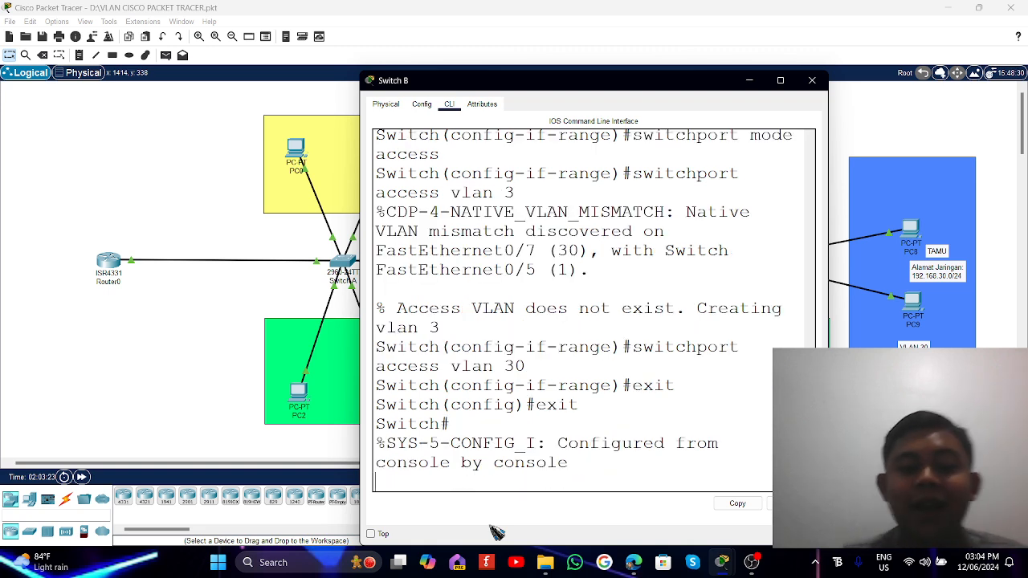
{"action": "key", "text": "Return"}
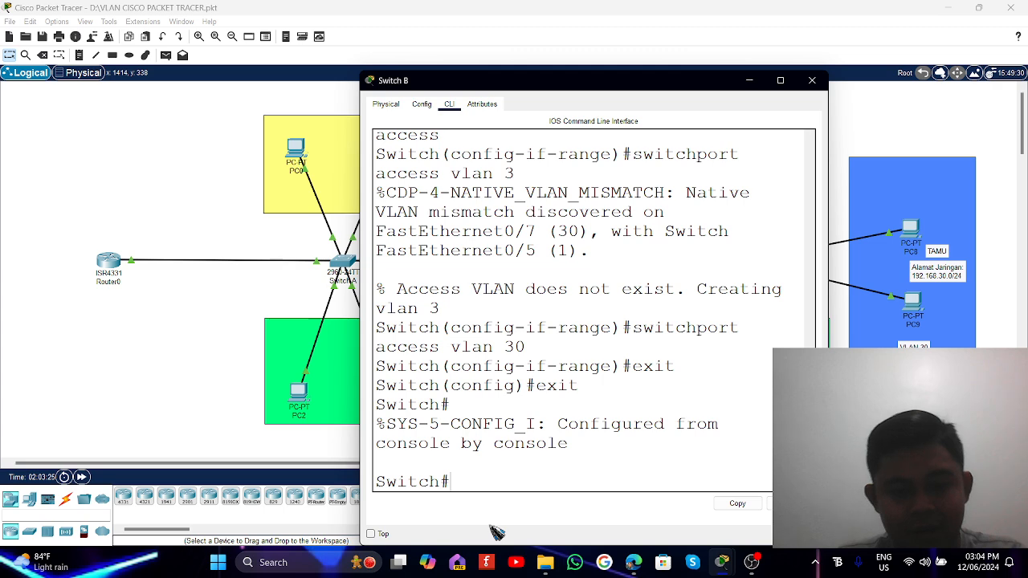
{"action": "type", "text": "w"}
{"action": "type", "text": "rit"}
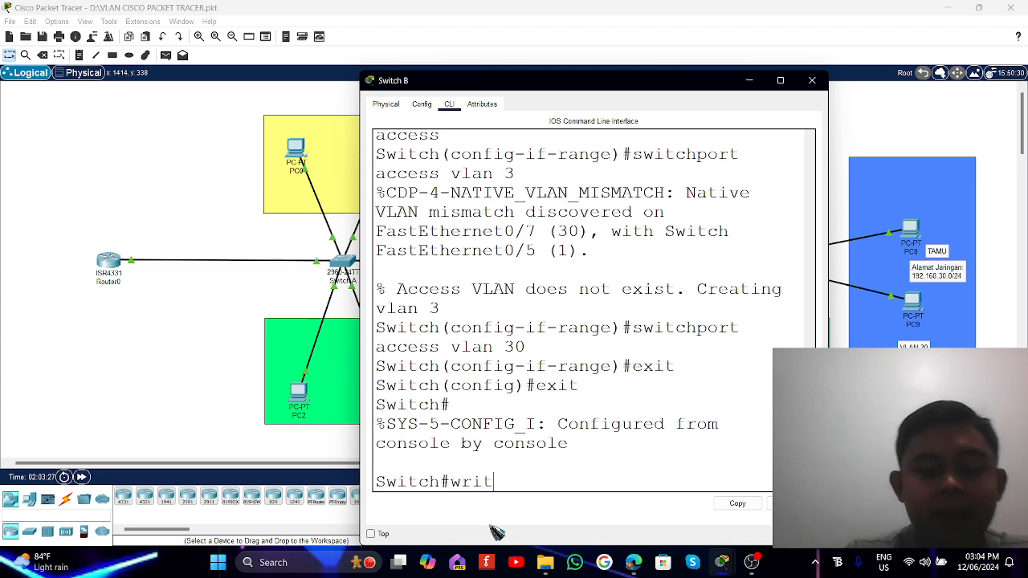
{"action": "type", "text": "e memor"}
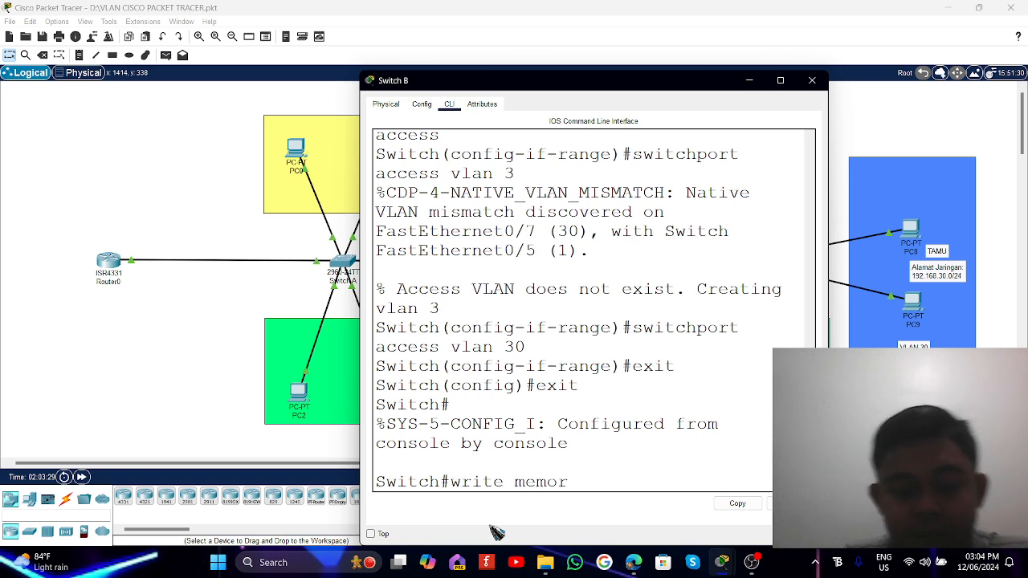
{"action": "type", "text": "y"}
{"action": "key", "text": "Return"}
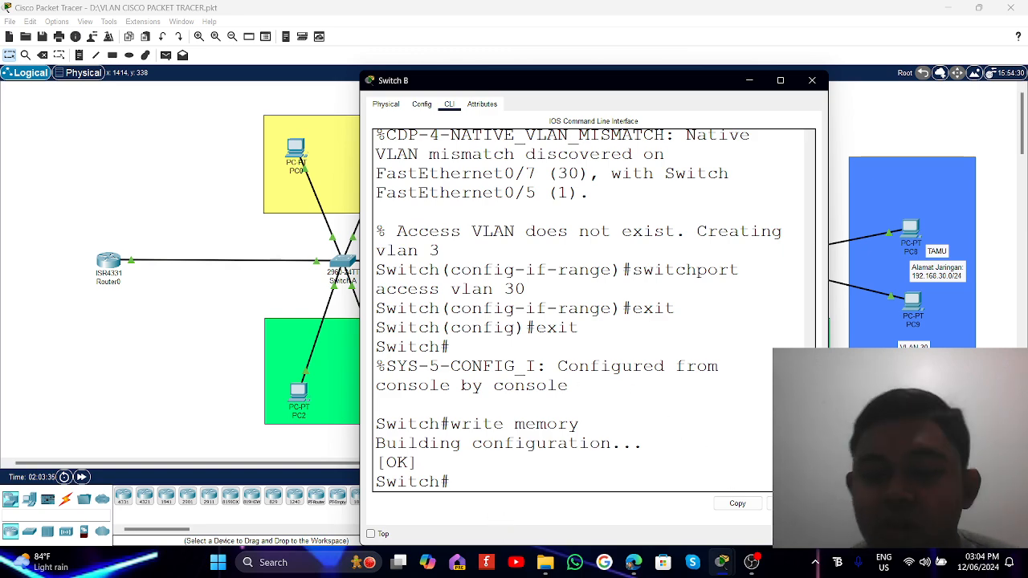
Examine the native VLAN mismatch messages in Switch B's command-line history and close the switch's window.
{"action": "scroll", "coordinate": [594, 310], "scroll_direction": "up", "scroll_amount": 10}
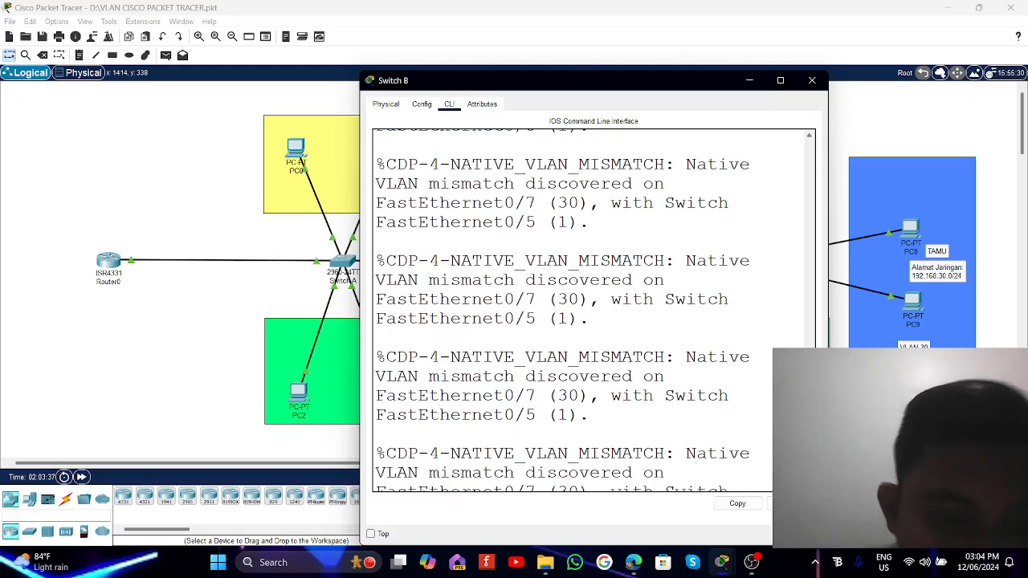
{"action": "scroll", "coordinate": [389, 175], "scroll_direction": "down", "scroll_amount": 10}
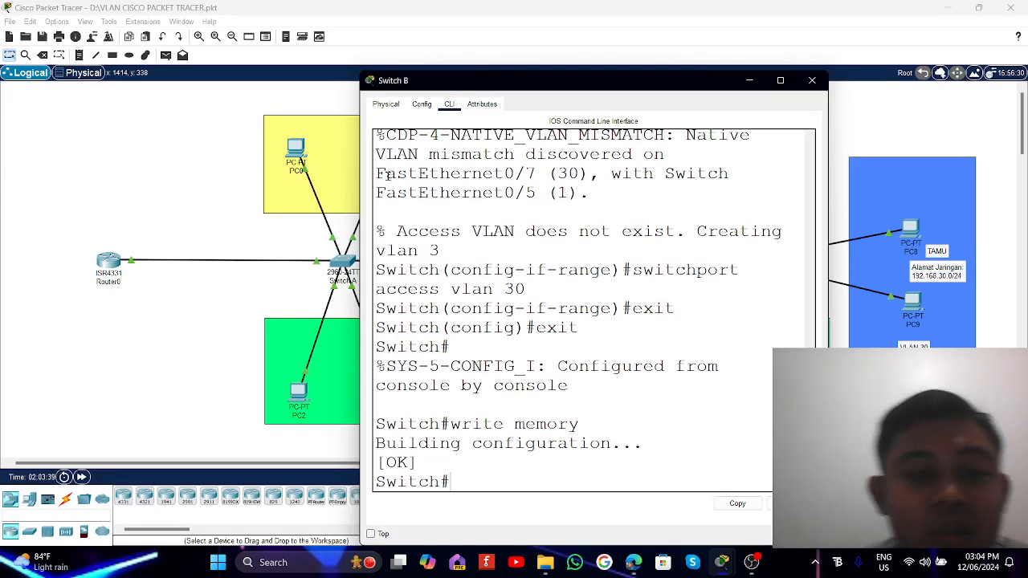
{"action": "left_click_drag", "start_coordinate": [387, 174], "coordinate": [593, 193]}
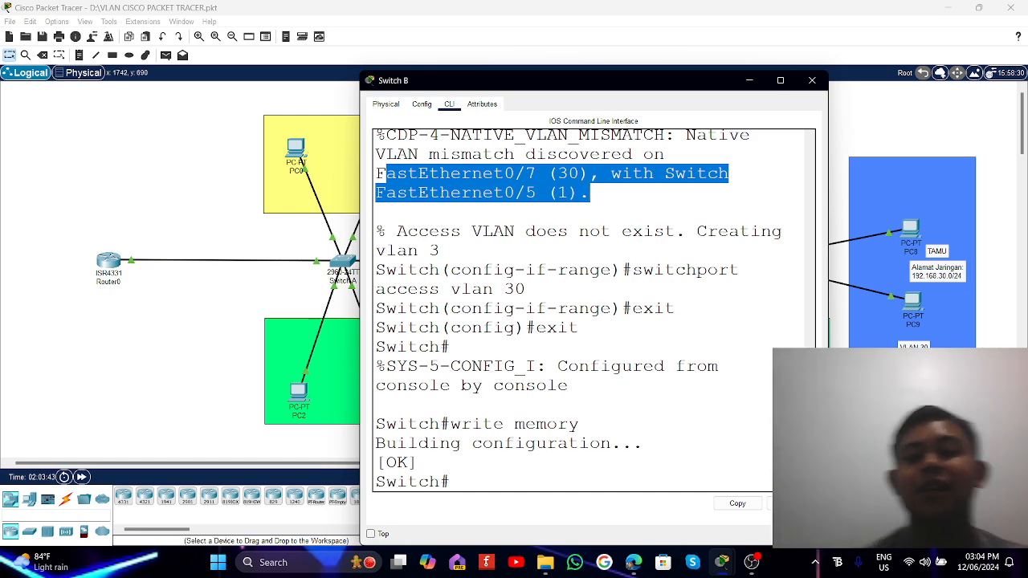
{"action": "scroll", "coordinate": [594, 313], "scroll_direction": "up", "scroll_amount": 15}
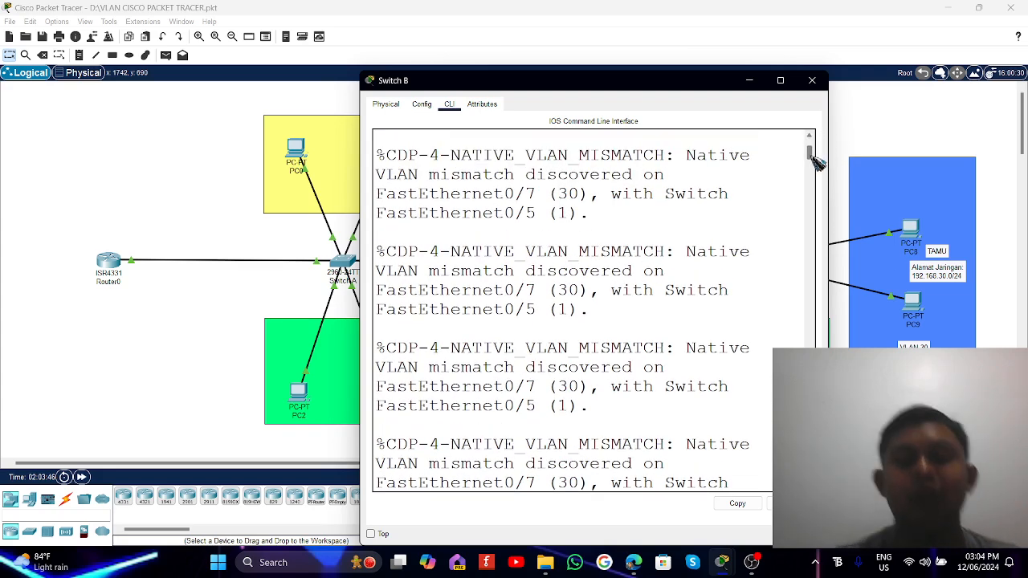
{"action": "left_click_drag", "start_coordinate": [814, 159], "coordinate": [811, 150]}
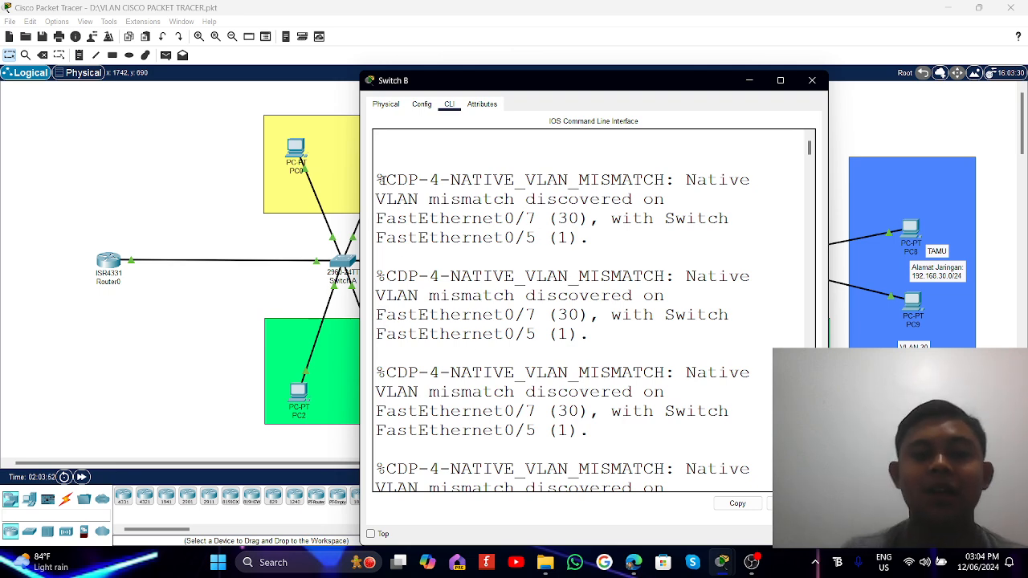
{"action": "left_click_drag", "start_coordinate": [379, 178], "coordinate": [615, 242]}
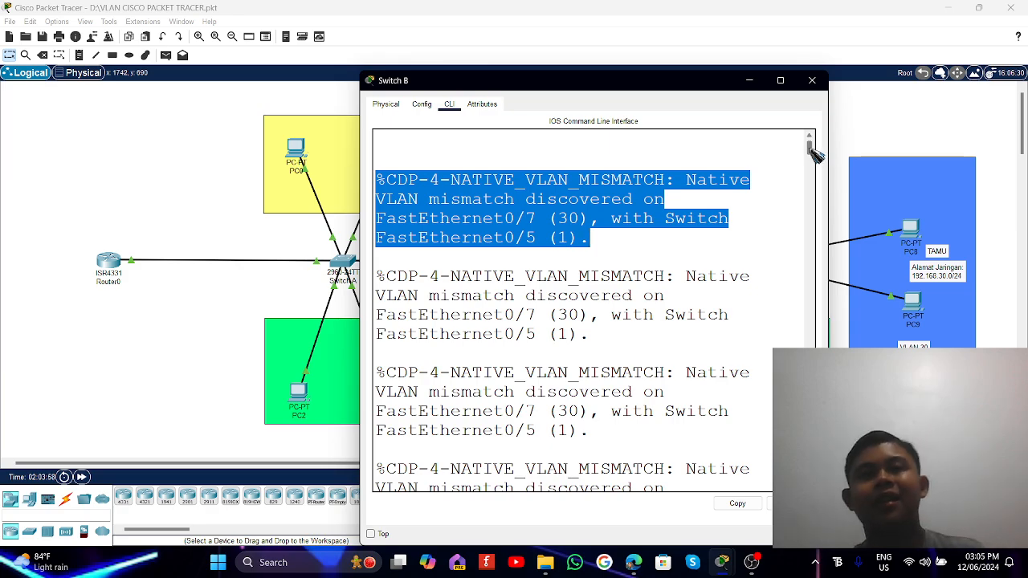
{"action": "left_click_drag", "start_coordinate": [811, 151], "coordinate": [853, 228]}
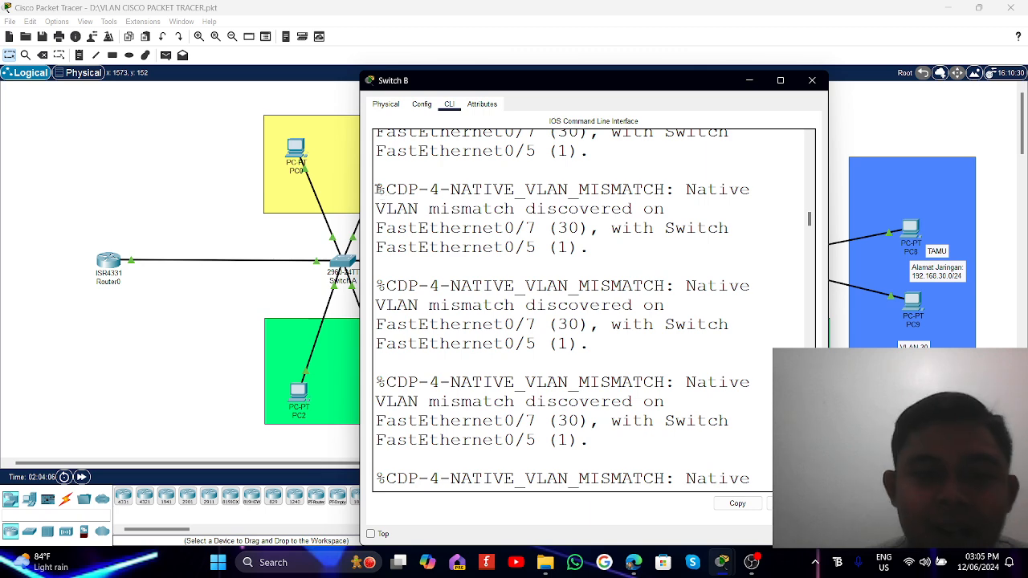
{"action": "left_click_drag", "start_coordinate": [376, 188], "coordinate": [589, 255]}
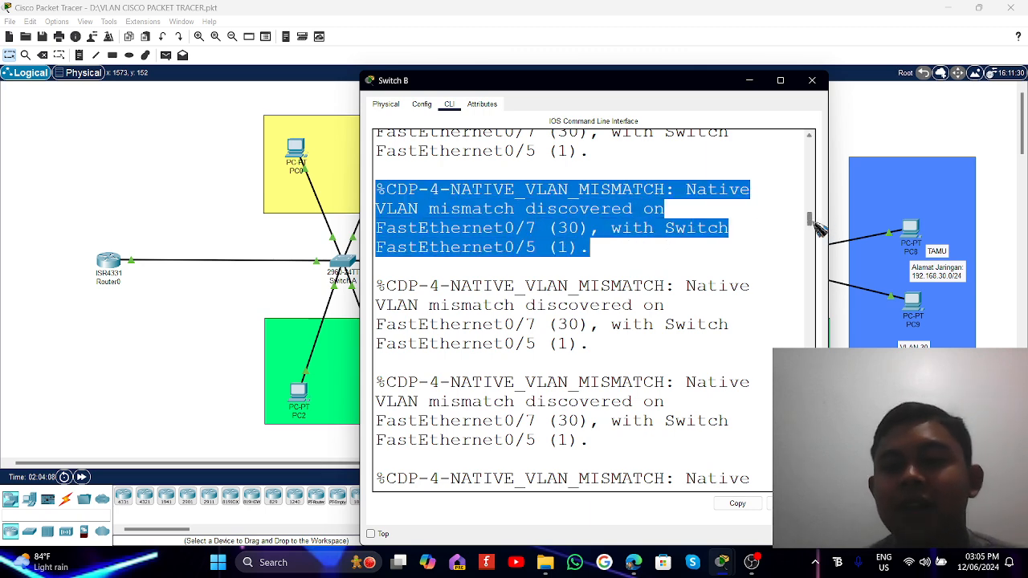
{"action": "left_click_drag", "start_coordinate": [810, 218], "coordinate": [809, 350]}
{"action": "scroll", "coordinate": [780, 309], "scroll_direction": "up", "scroll_amount": 10}
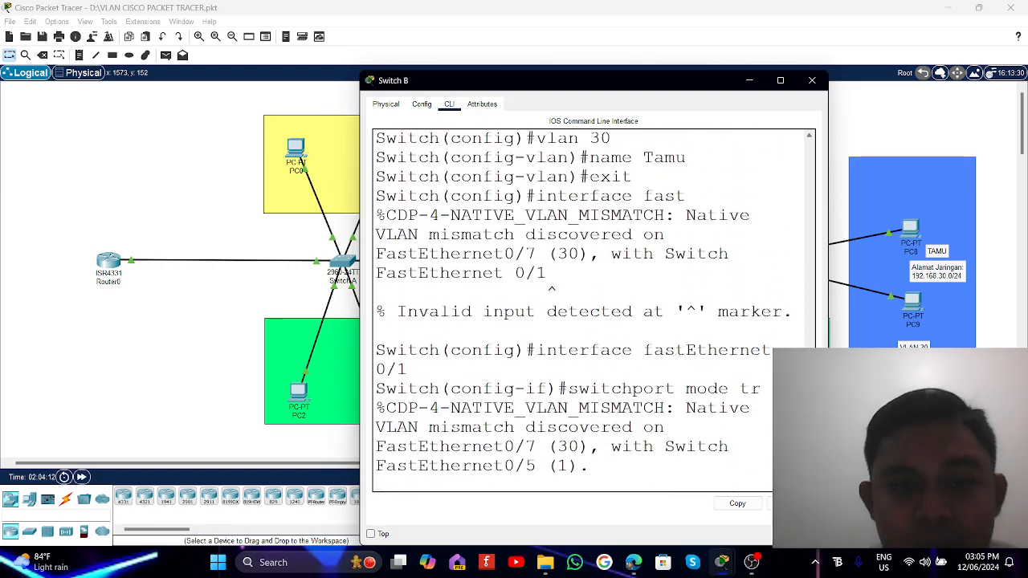
{"action": "left_click", "coordinate": [823, 80]}
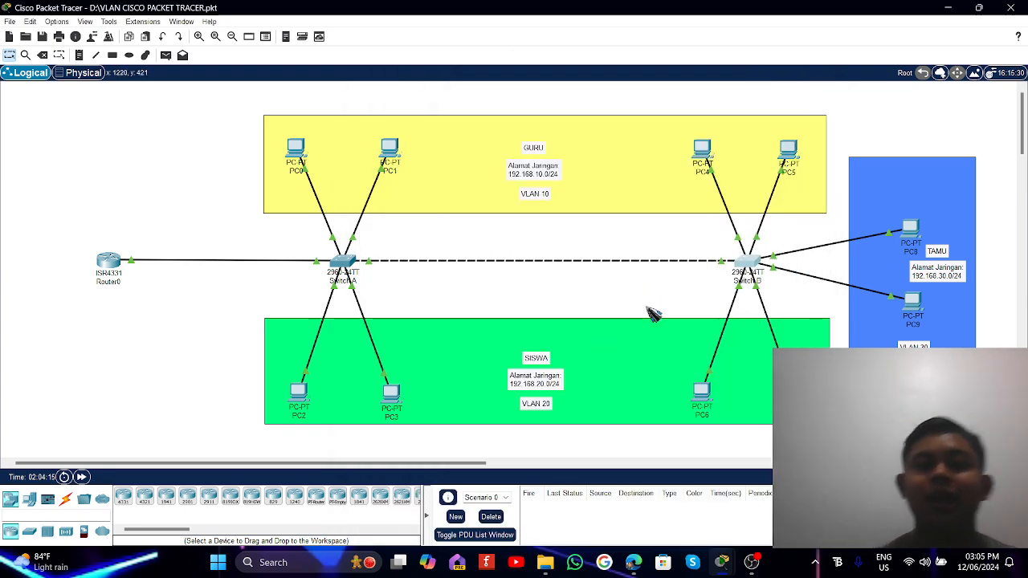